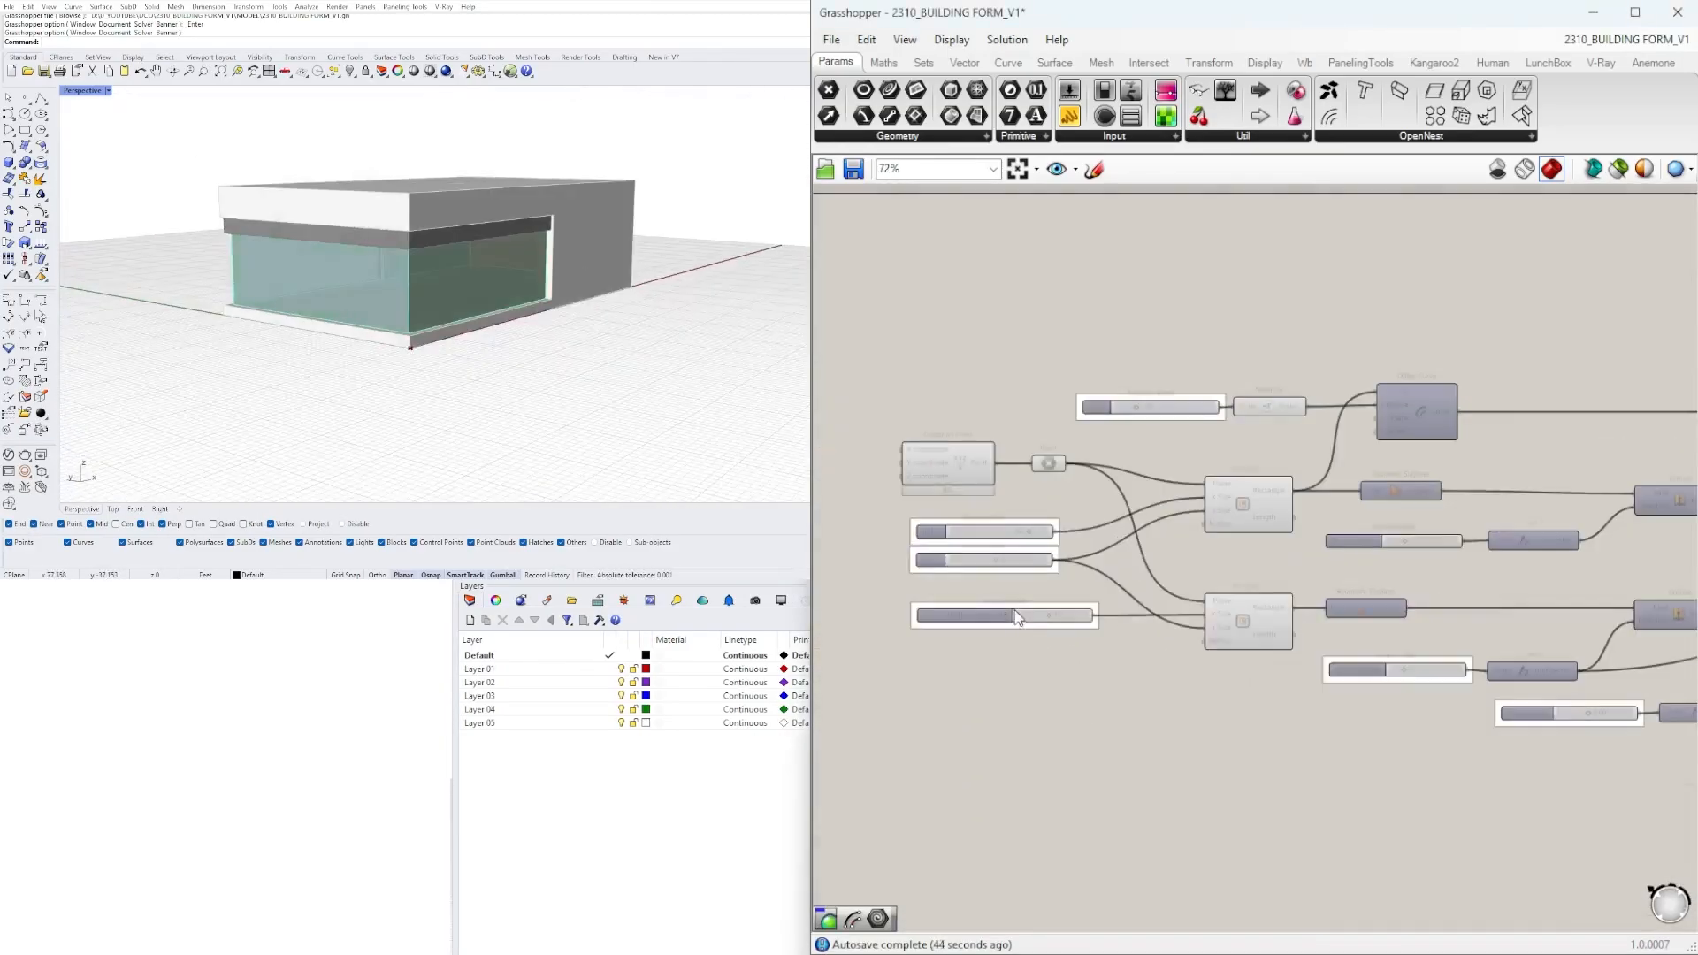
Examine the finished building form from several angles while varying the definition's number sliders.
scroll(1088, 502, up, 5)
drag(1101, 499, 1057, 501)
drag(1023, 601, 958, 601)
right_drag(1181, 811, 1282, 629)
drag(1319, 623, 1287, 620)
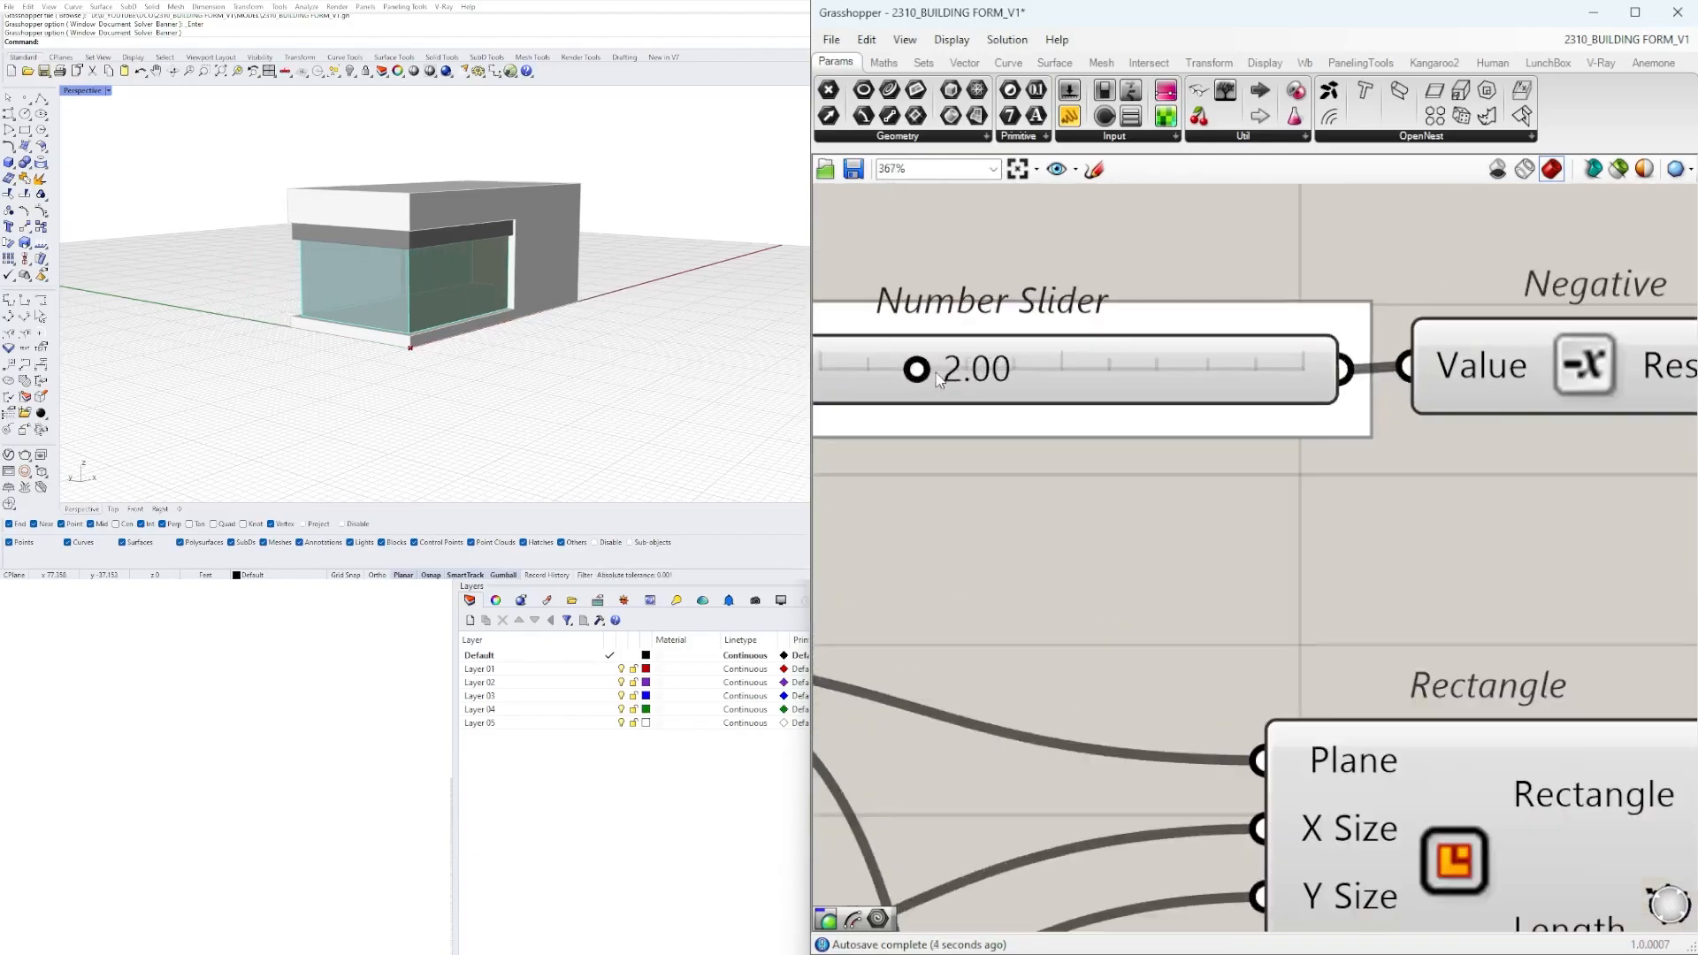
drag(911, 368, 869, 369)
scroll(496, 292, down, 5)
mouse_move(548, 266)
right_down()
mouse_move(425, 328)
mouse_move(548, 292)
right_up()
drag(869, 369, 916, 368)
right_drag(548, 292, 513, 265)
scroll(513, 265, up, 3)
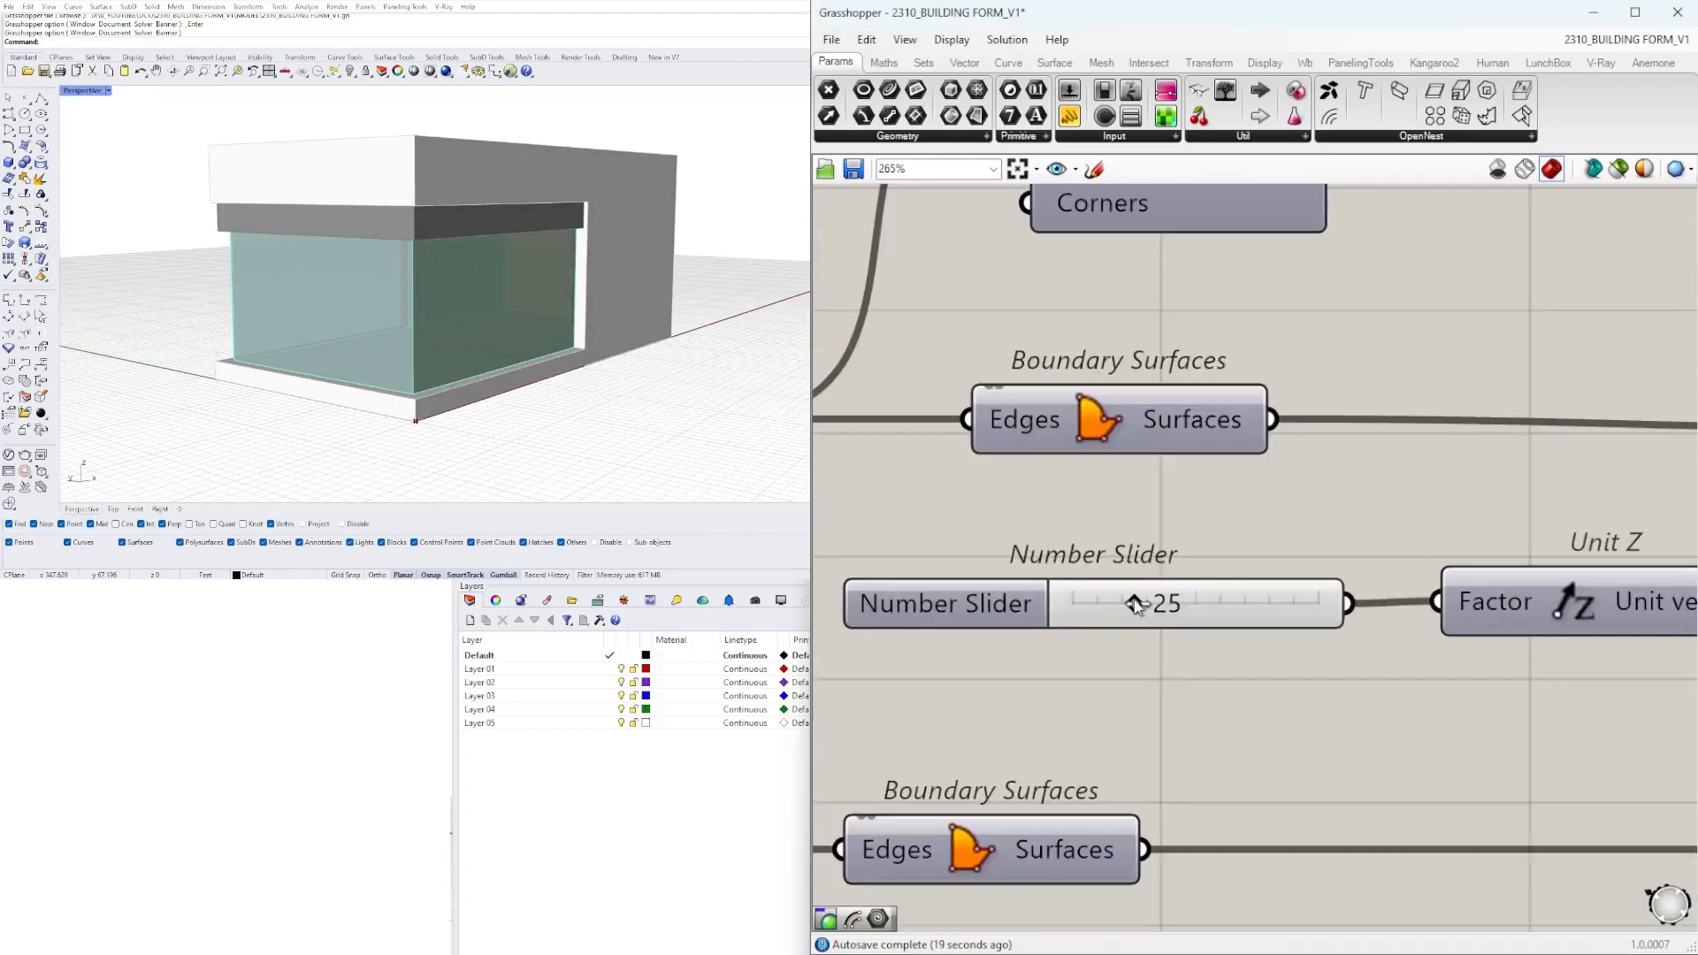
Name the number slider that feeds the upper extrusion's Unit Z factor BUILDING HEIGHT.
right_click(977, 593)
text(BUILDING HEIGHT)
key(Return)
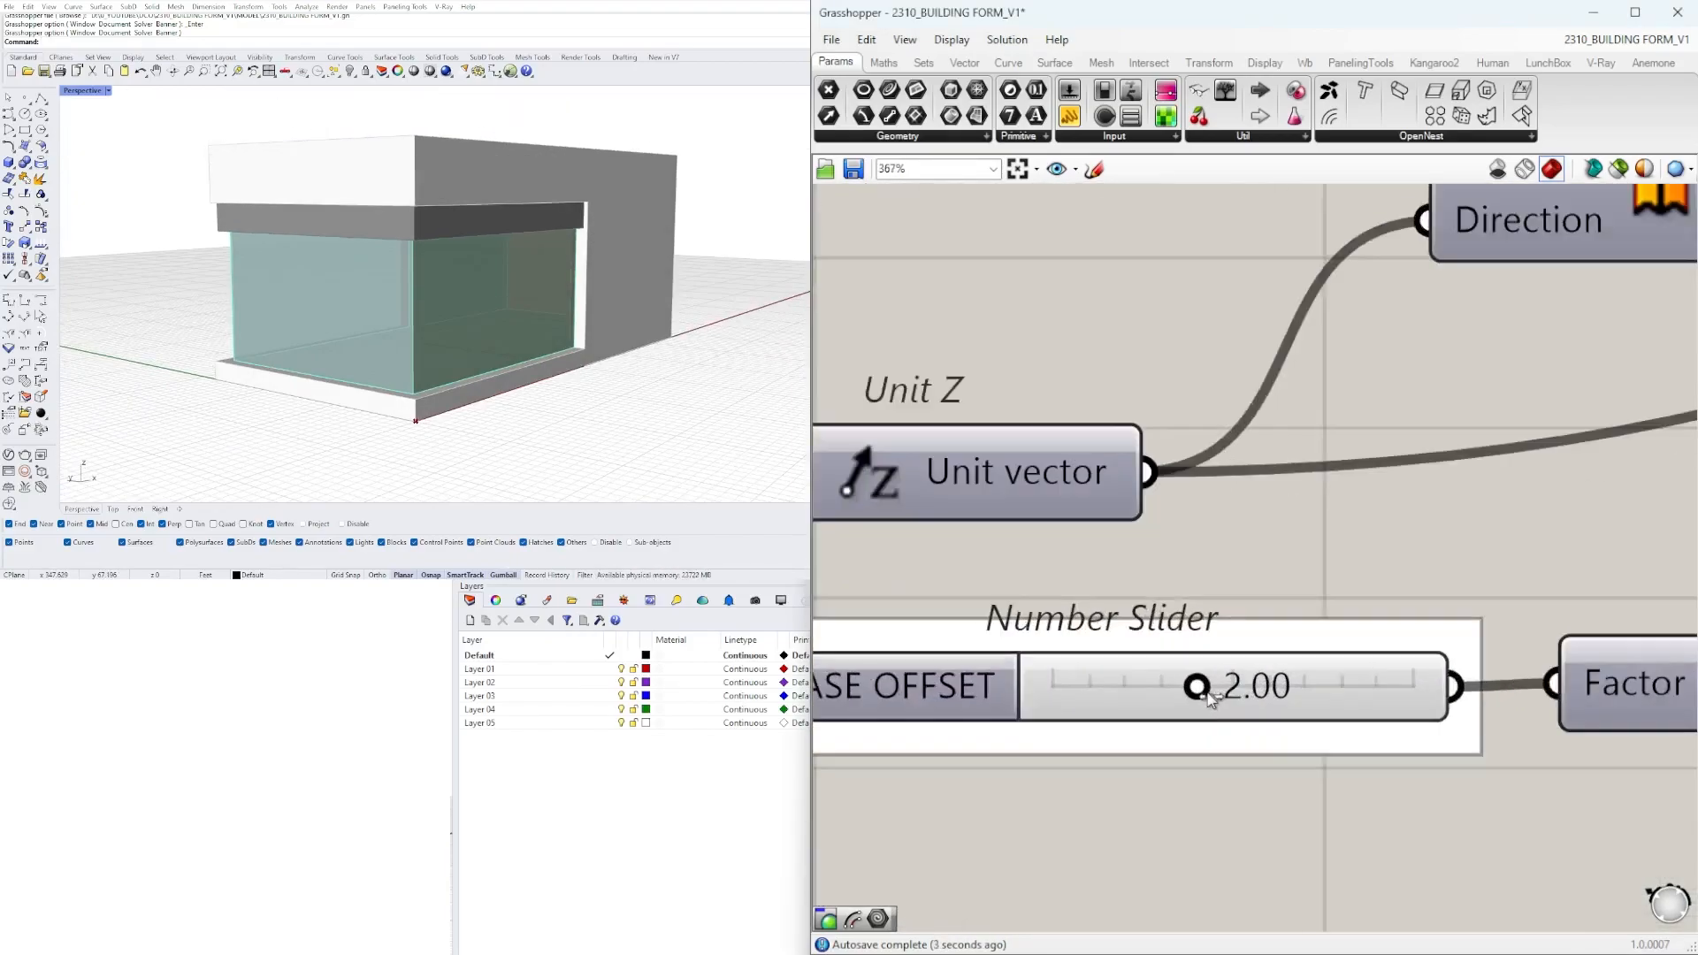
Open the BASE OFFSET slider's value for editing and vary the one-decimal slider while viewing the glass corner up close.
double_click(1210, 699)
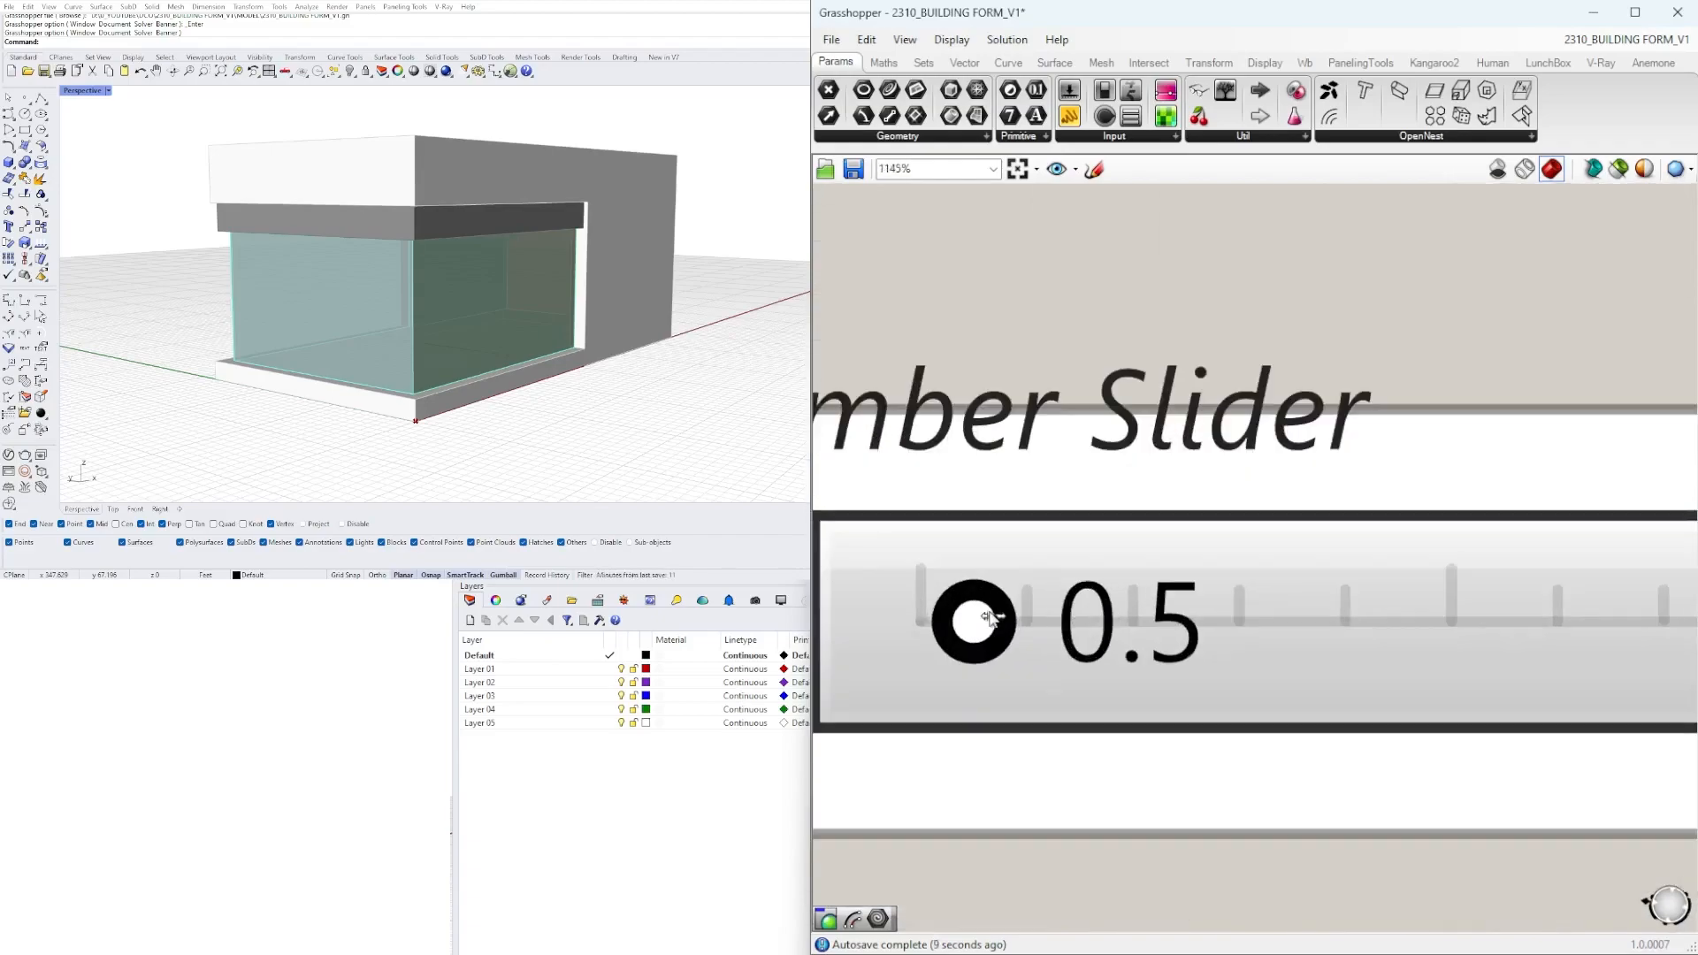
drag(989, 618, 1041, 619)
scroll(655, 167, up, 5)
right_drag(425, 301, 698, 308)
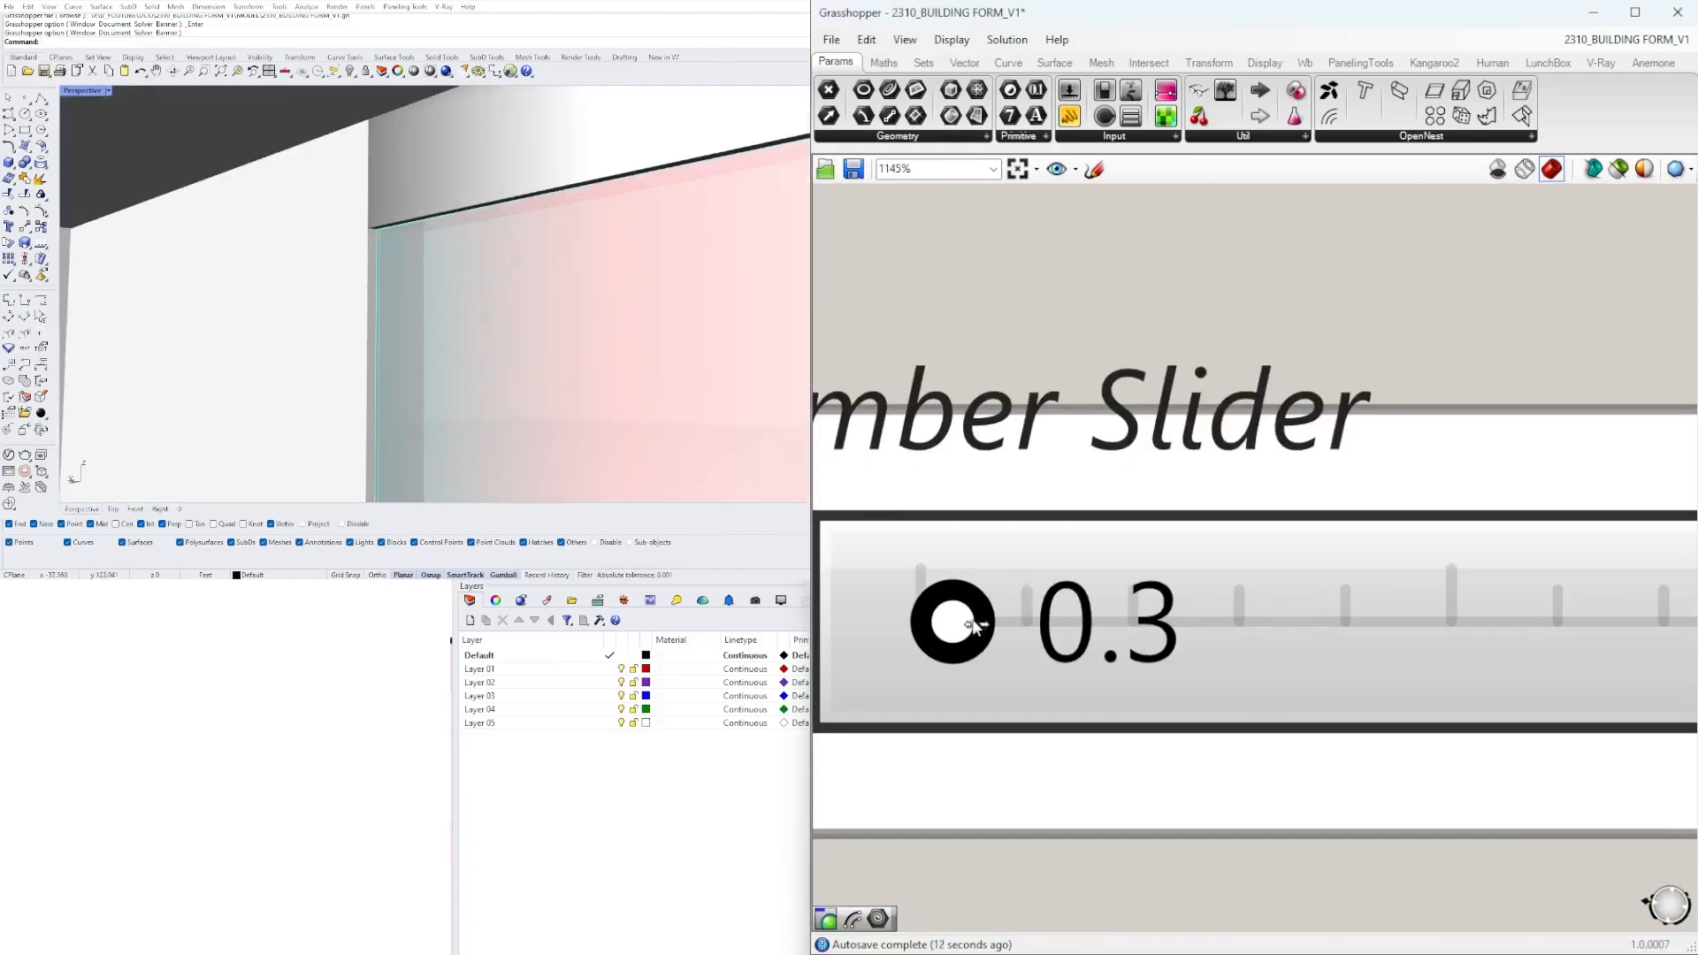
drag(948, 613, 970, 614)
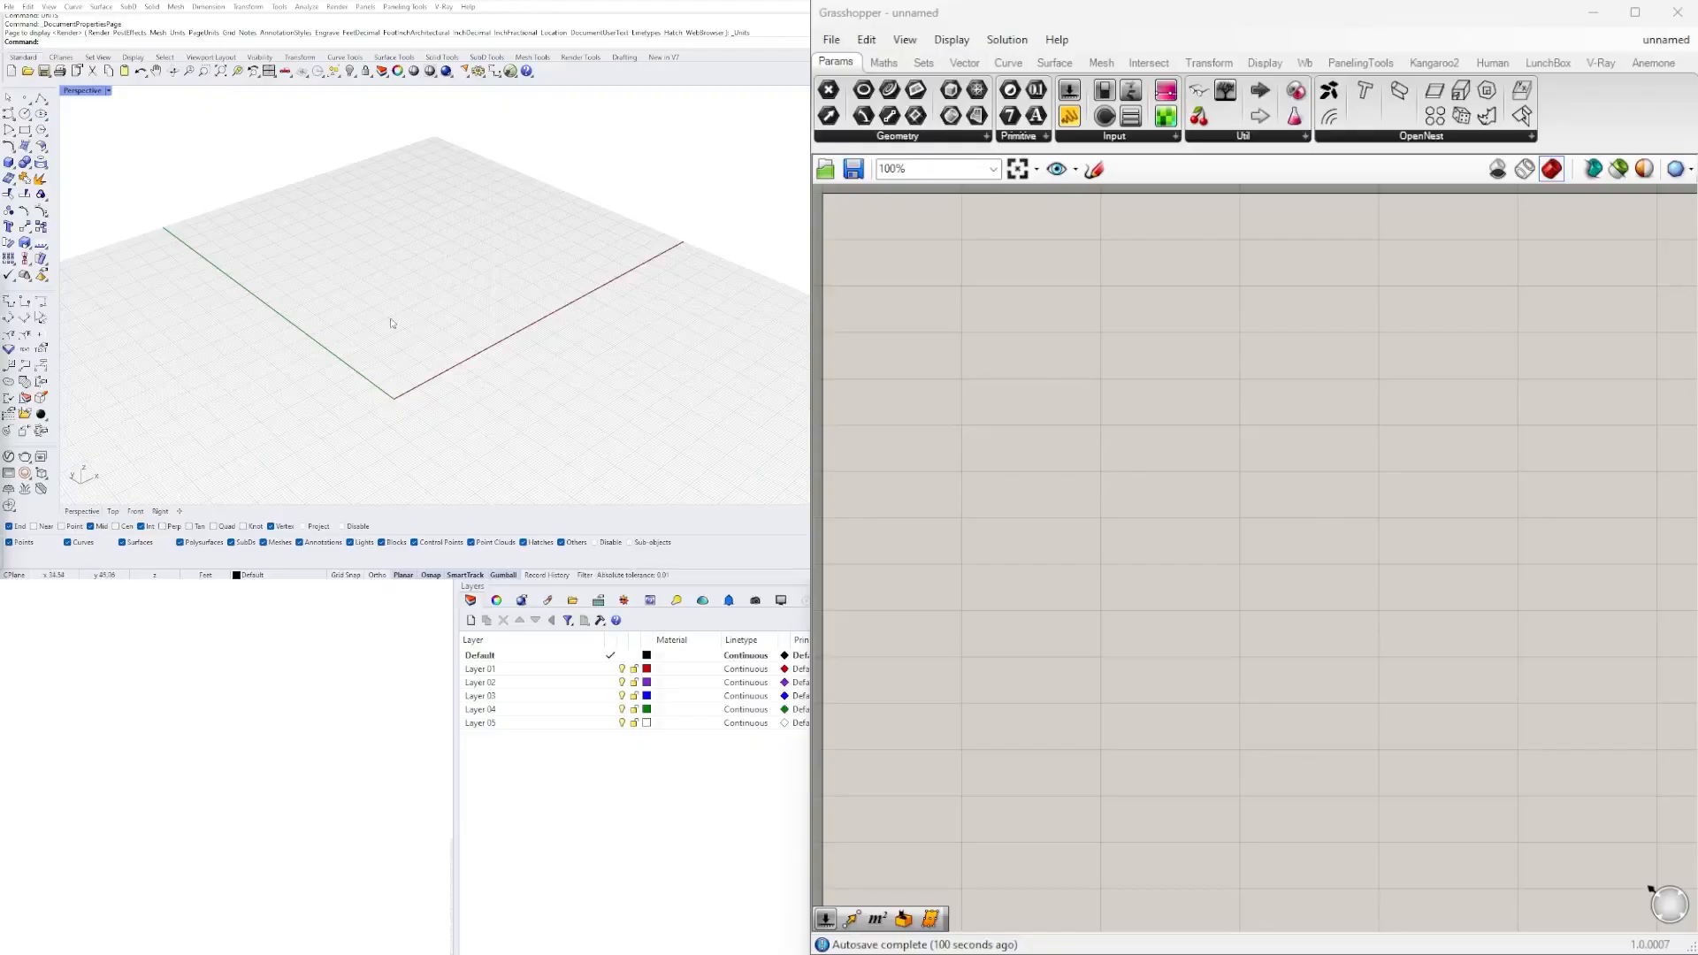
shift+right_drag(392, 324, 423, 340)
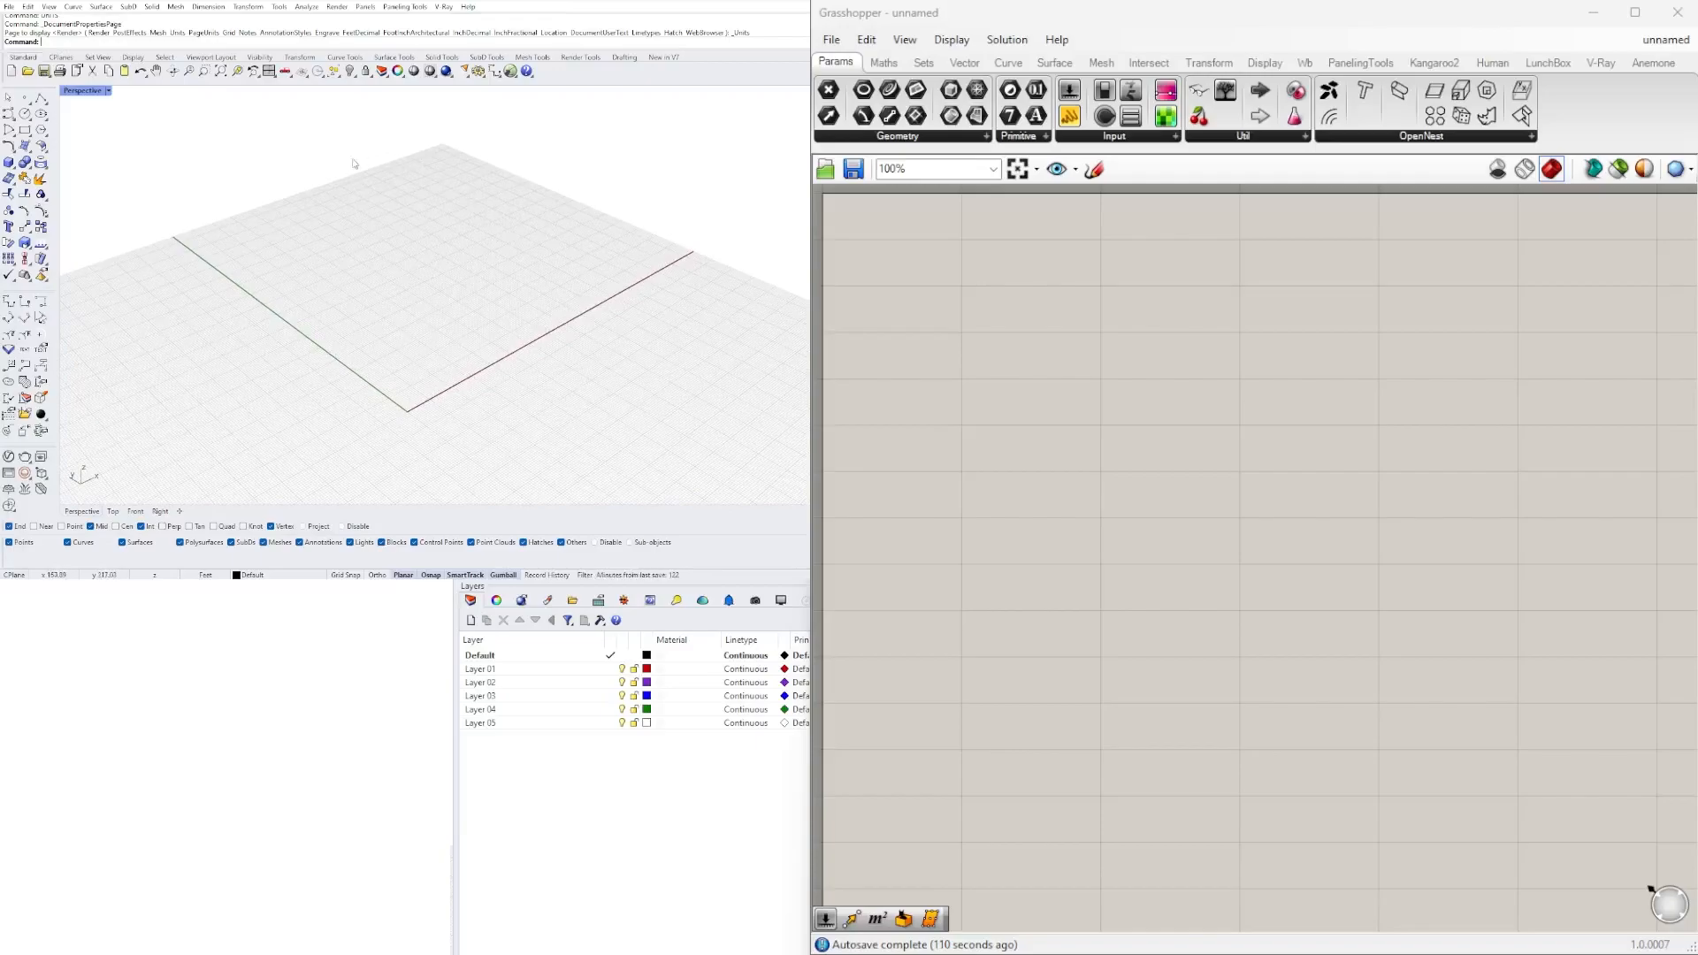
Add a Construct Point component to the empty Grasshopper canvas.
double_click(1041, 395)
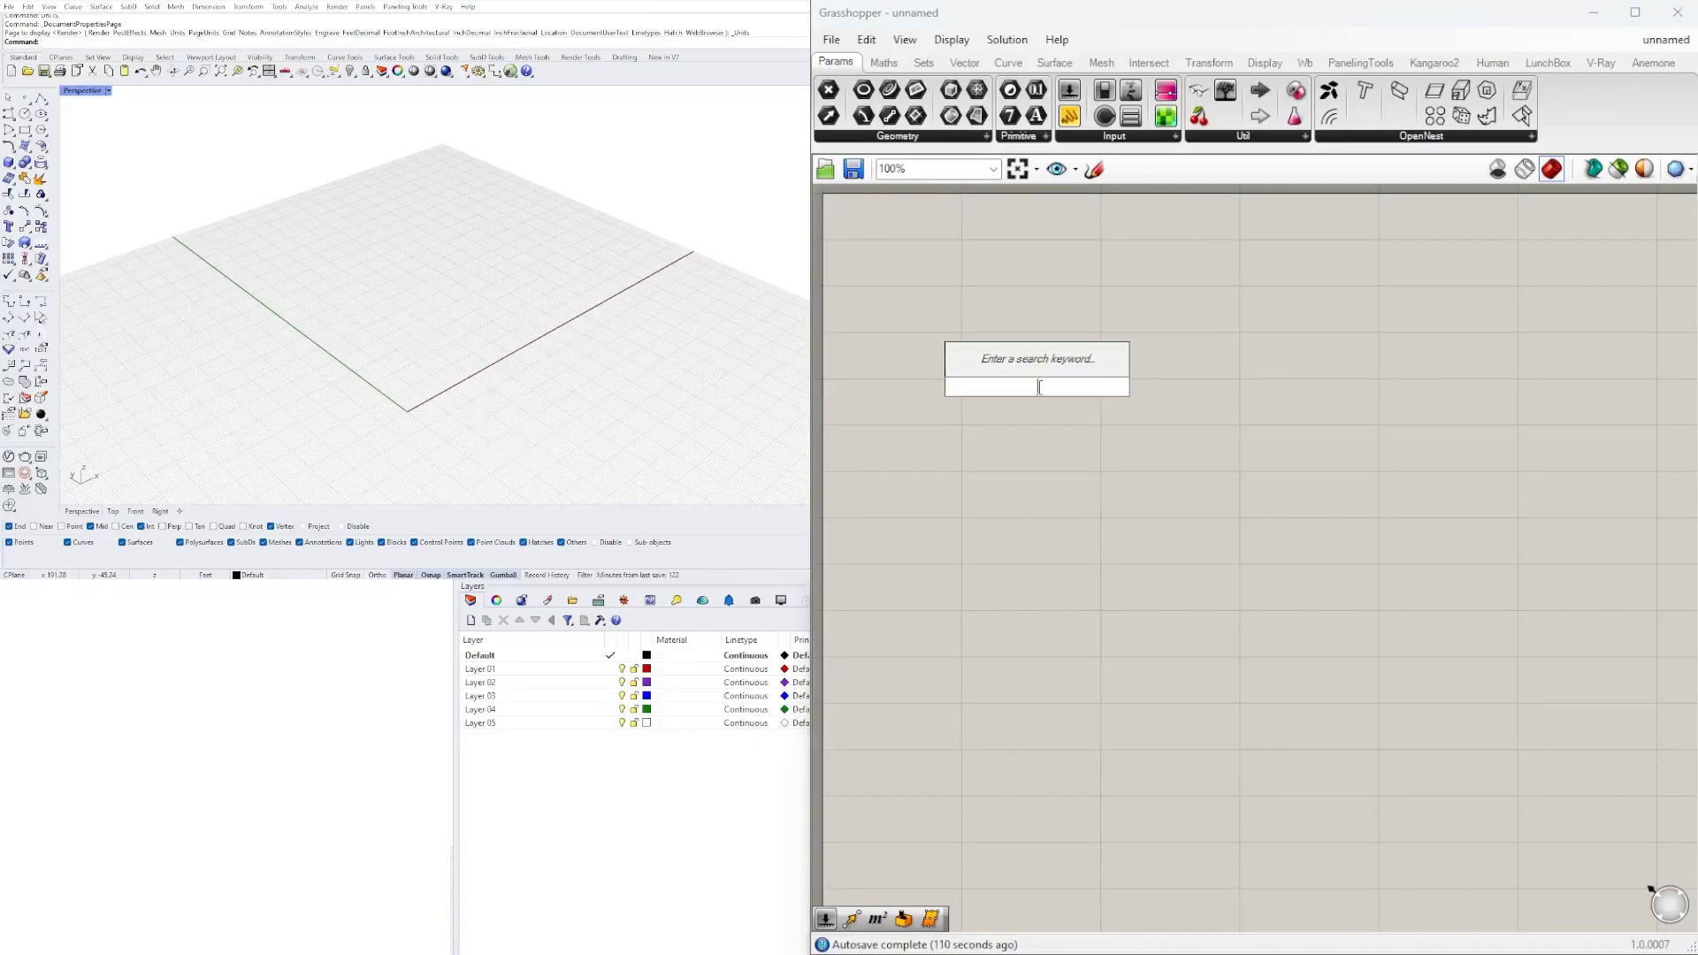
text(CONSTR)
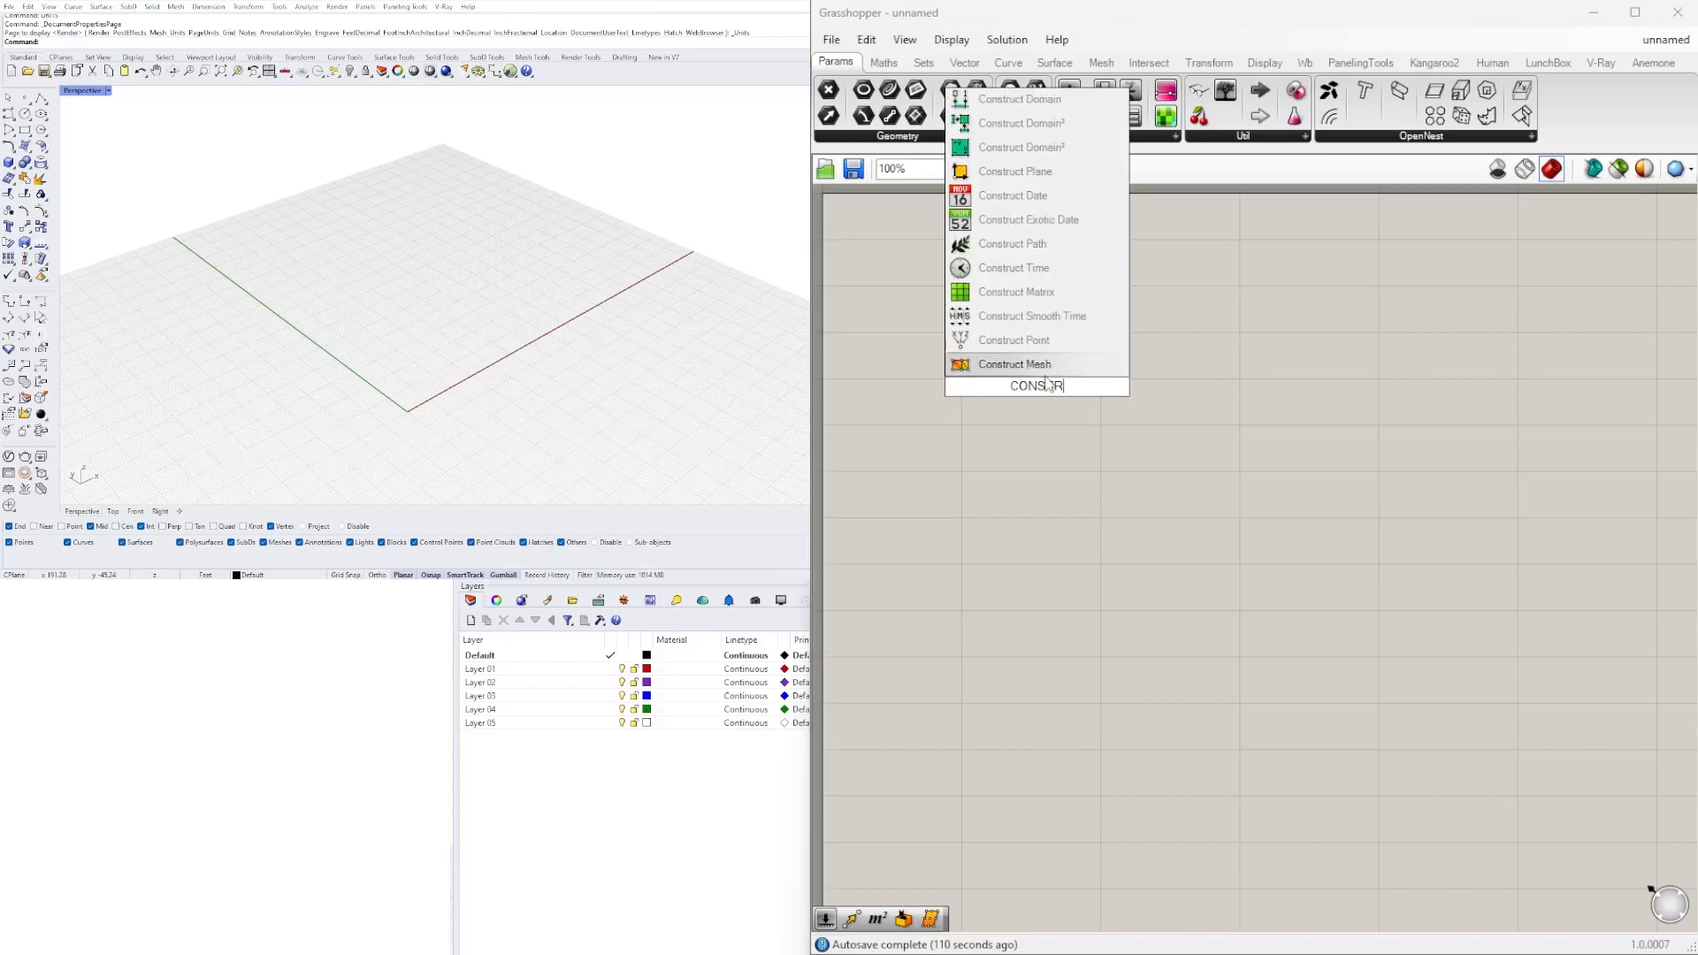
click(1076, 340)
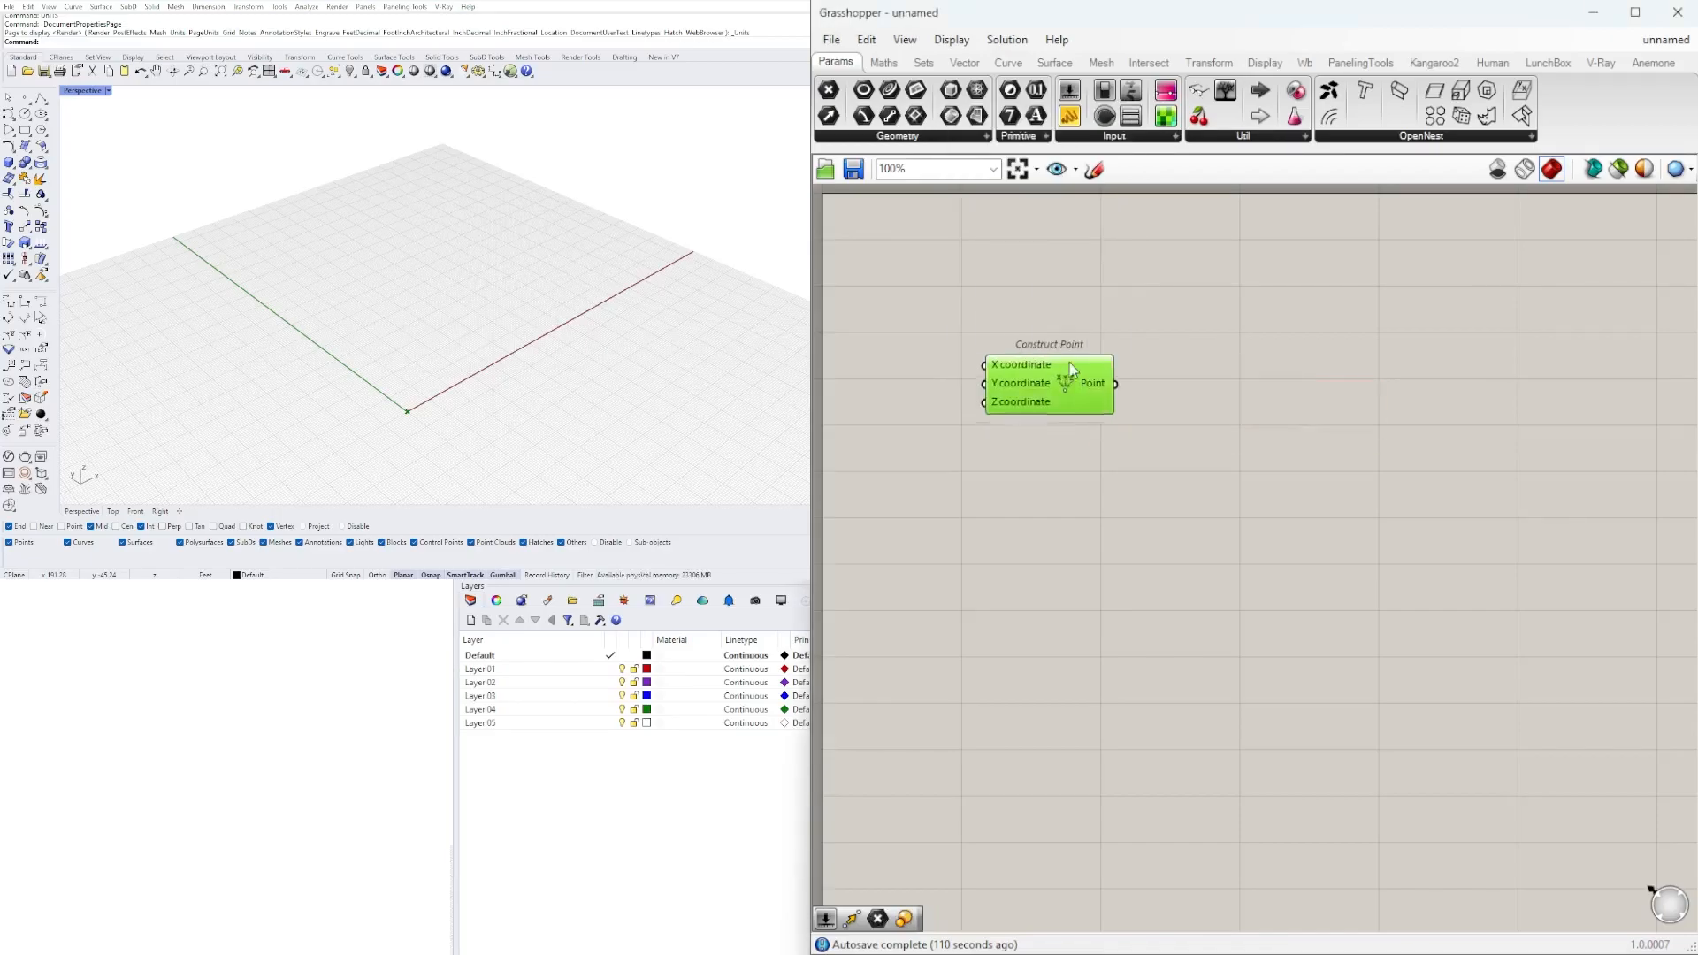
click(1189, 393)
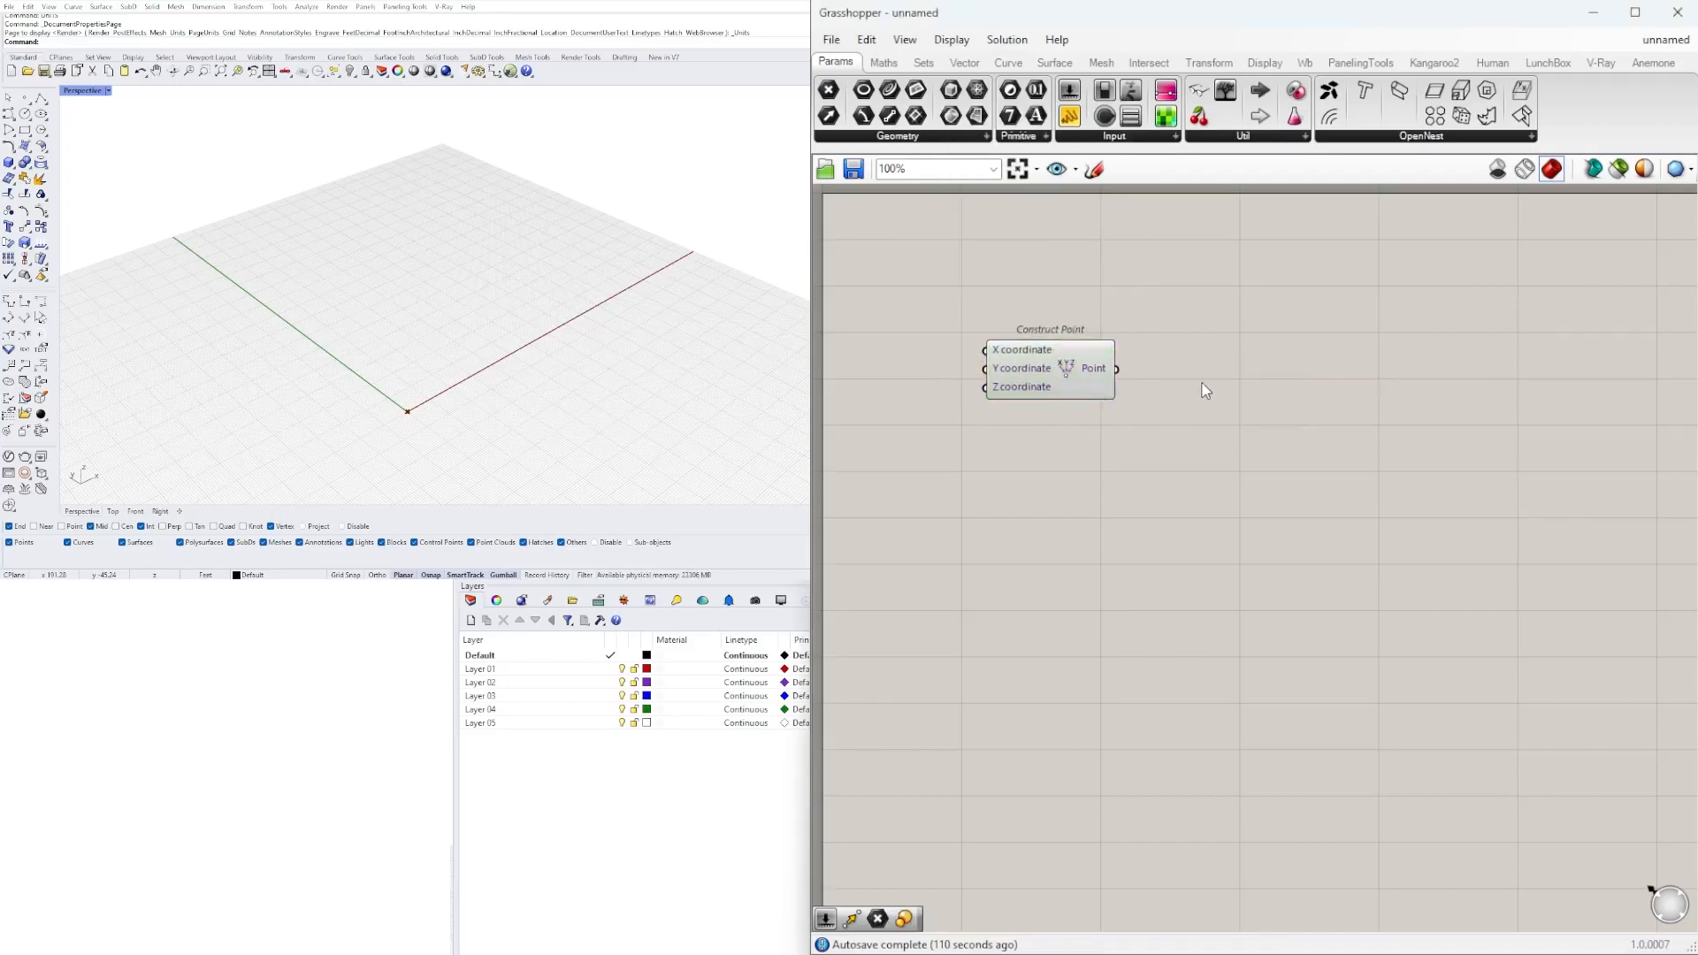
Add a Point parameter beside Construct Point and connect the Point output to it.
double_click(1206, 390)
text(POINT)
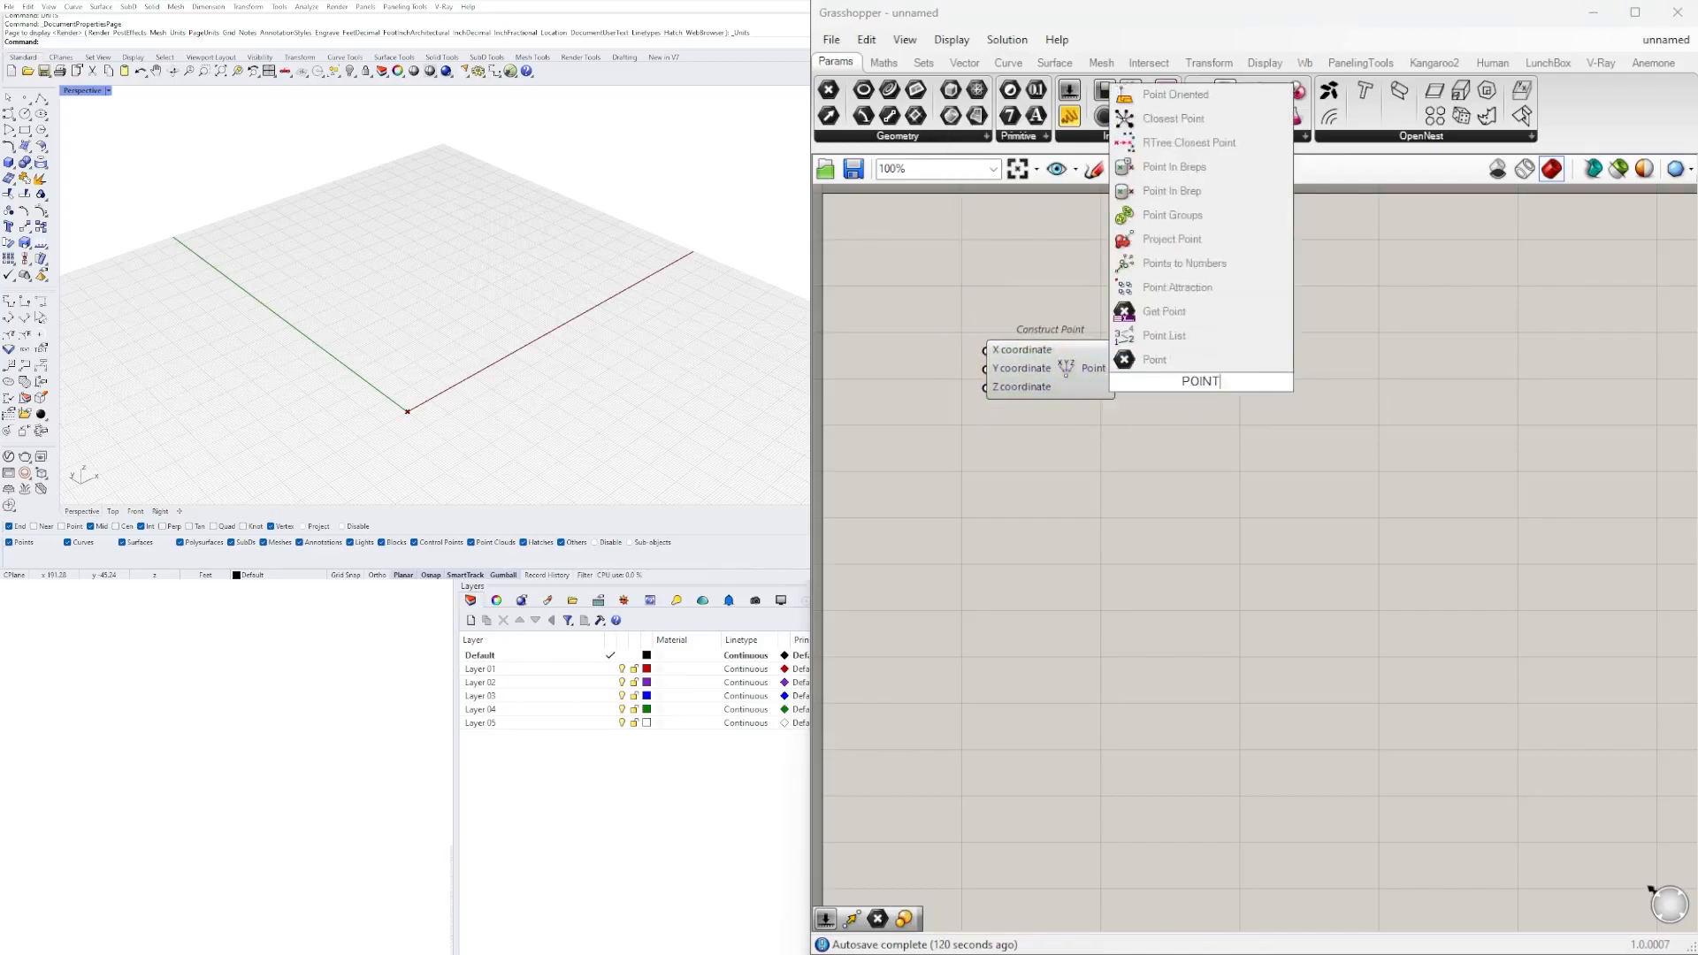
click(1148, 361)
drag(1117, 370, 1218, 370)
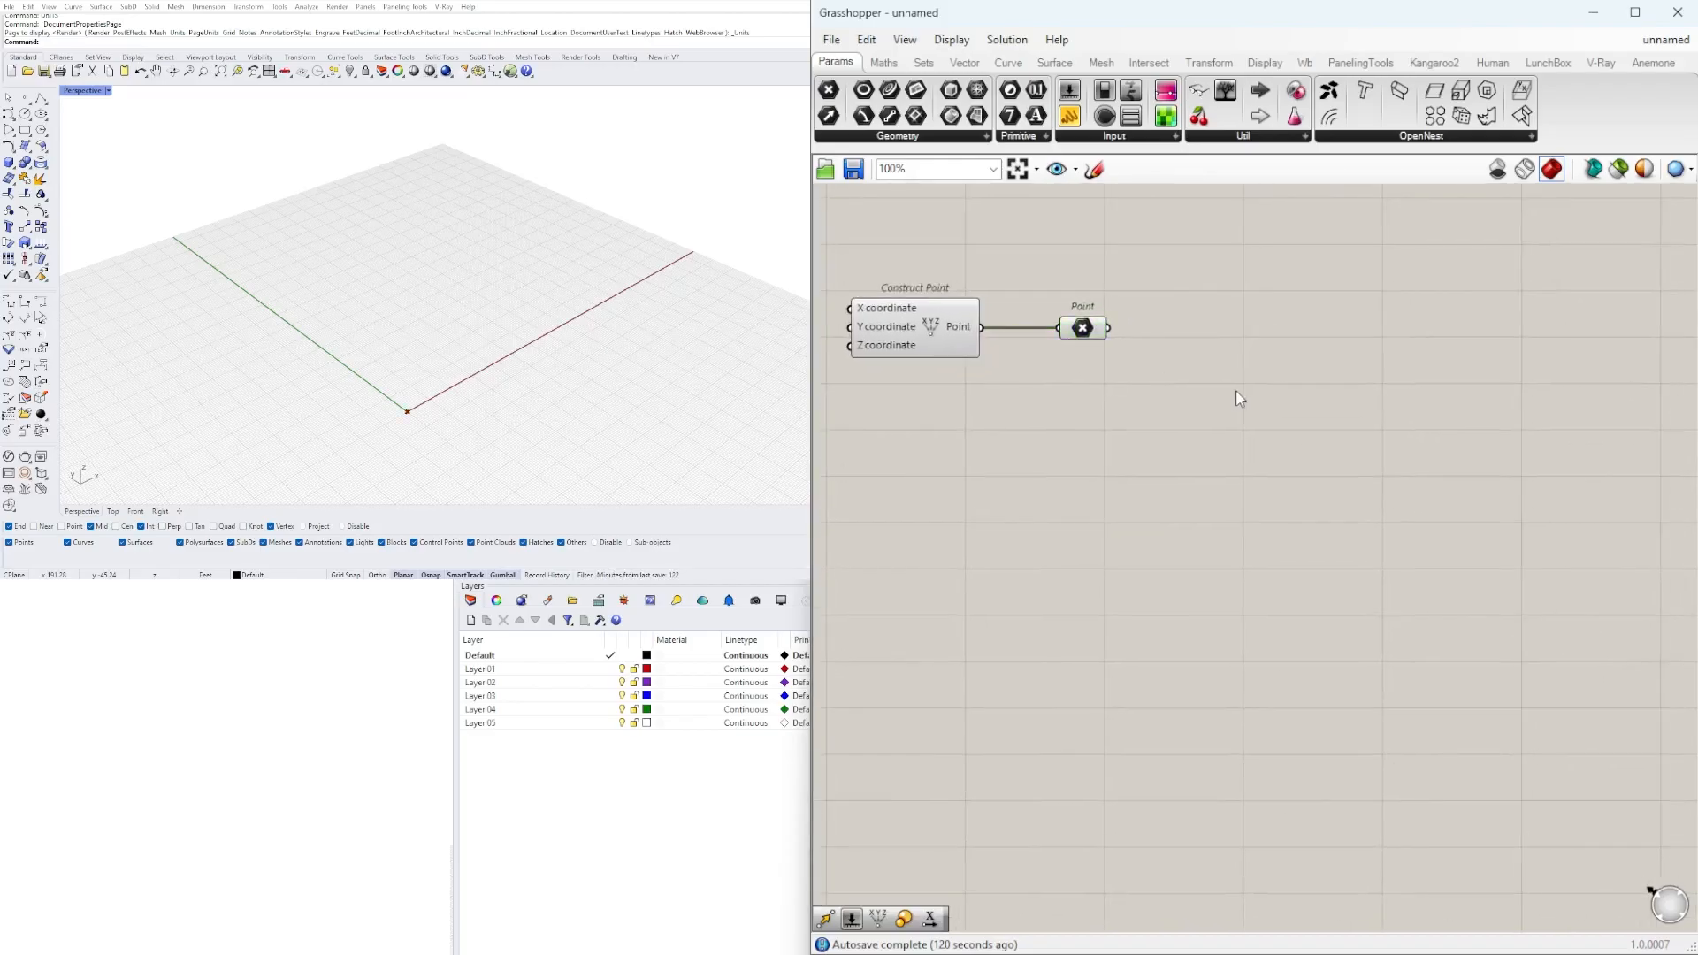
Add a Rectangle component with Plane, X Size and Y Size inputs and connect the Point parameter to its Plane.
double_click(1235, 382)
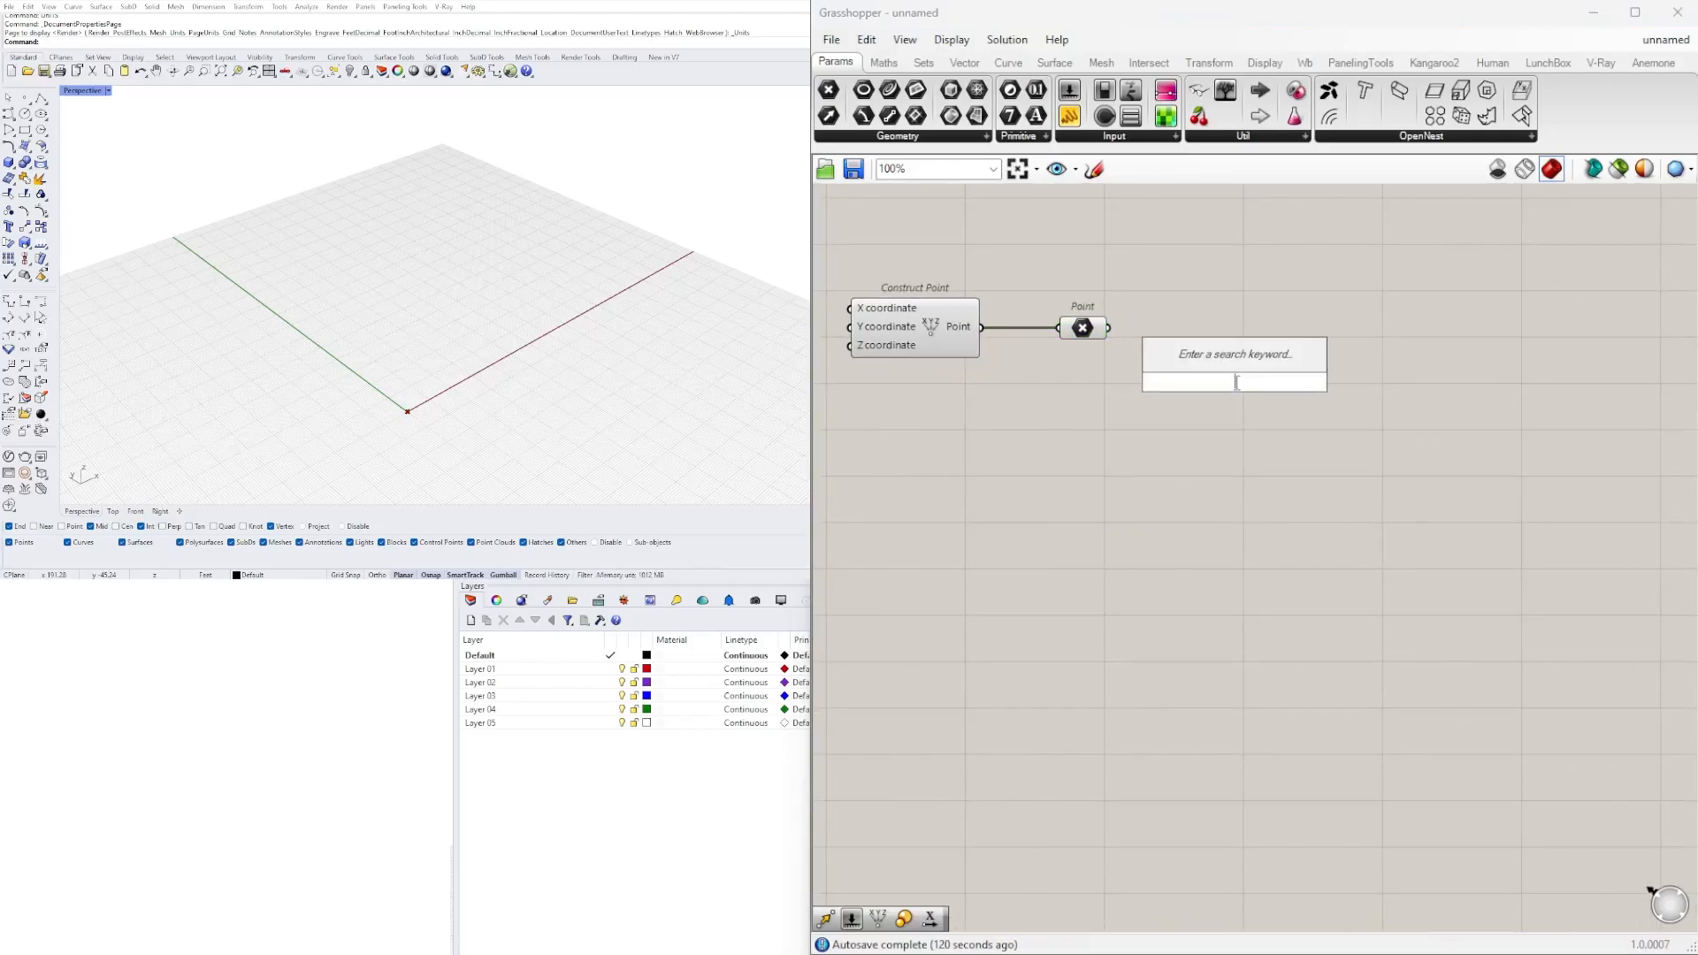
text(REC)
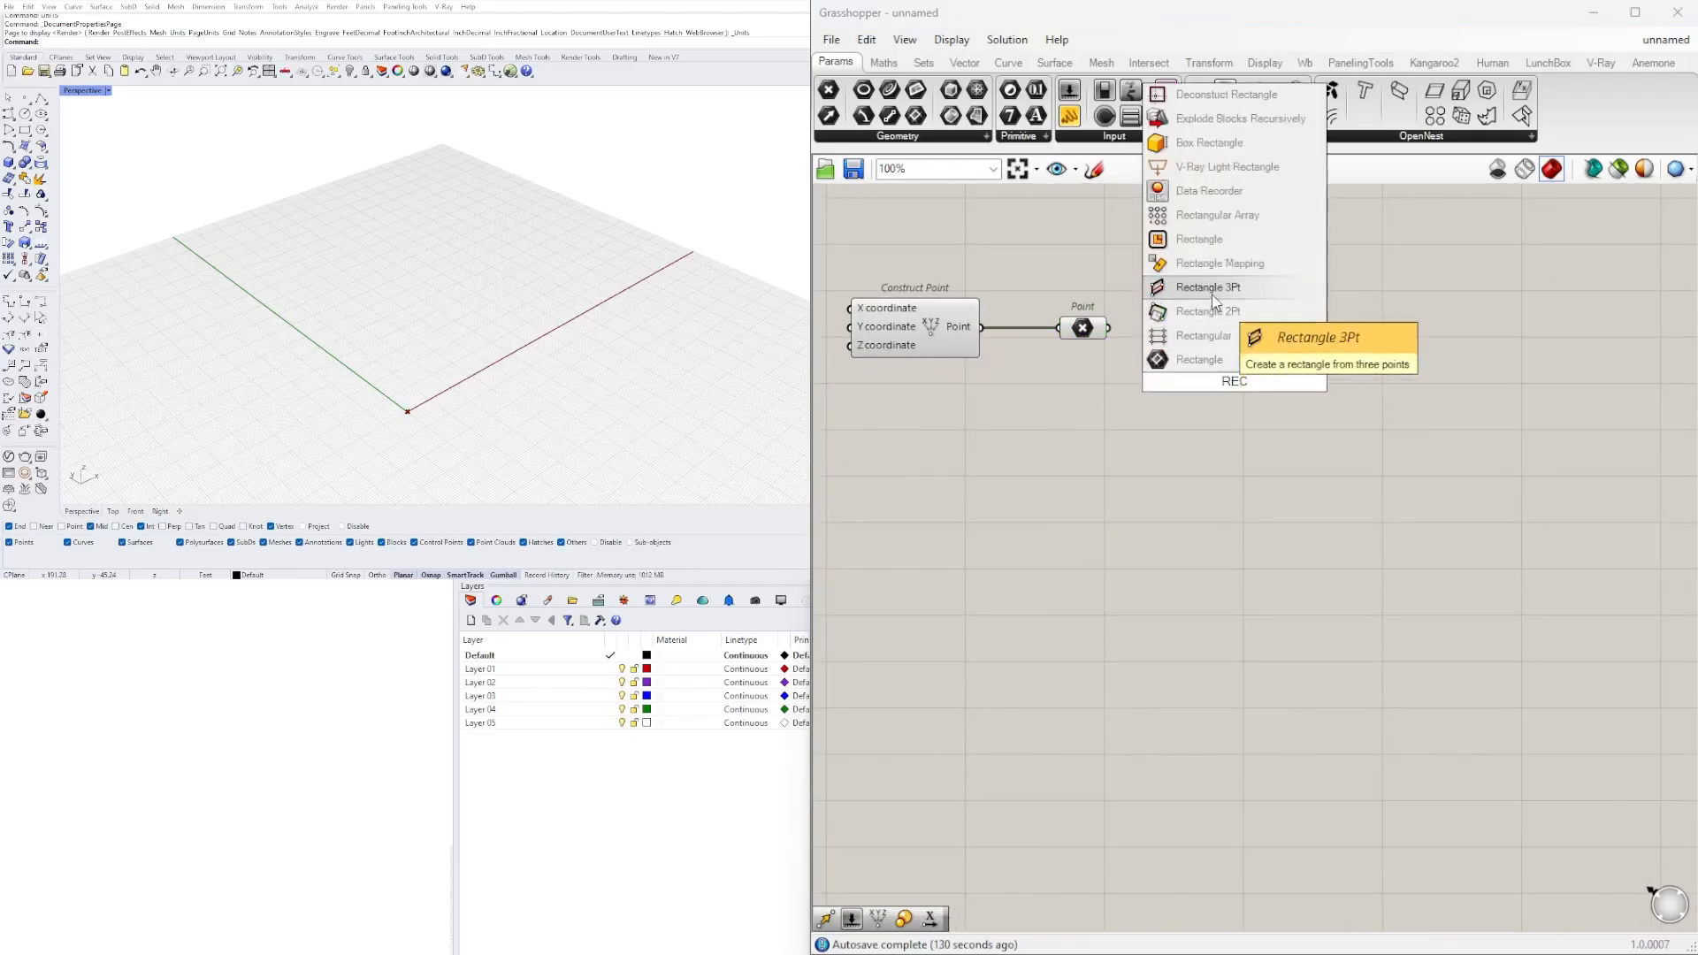
click(1212, 240)
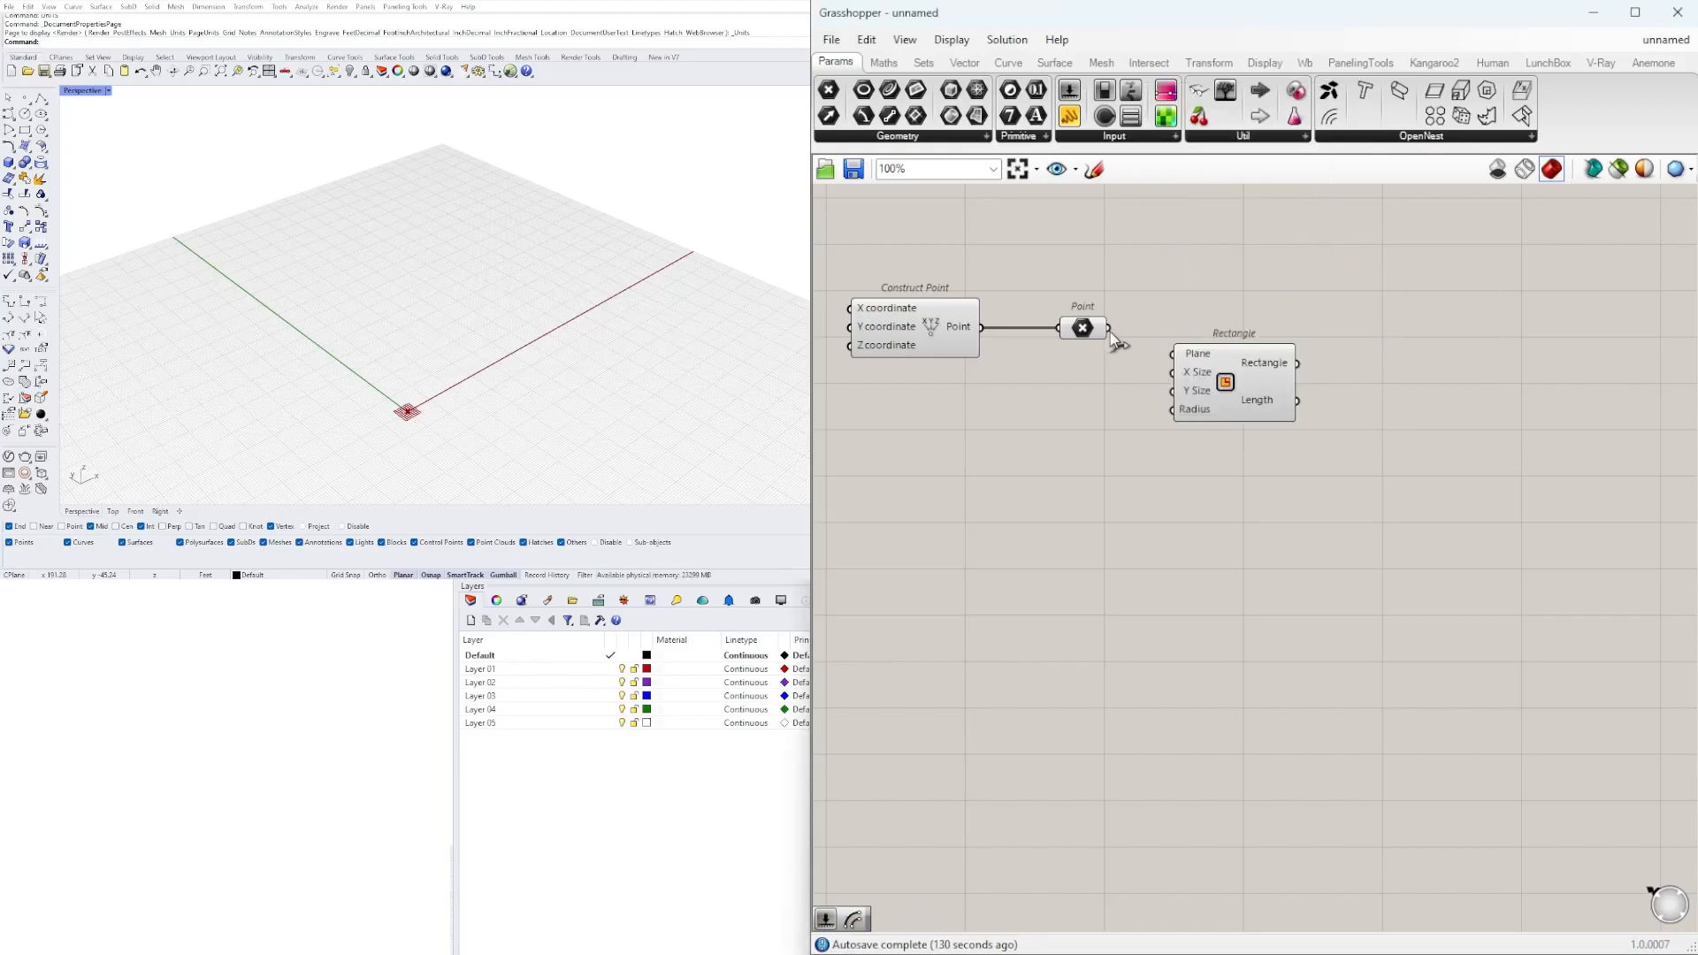
drag(1161, 334, 1244, 429)
click(1203, 458)
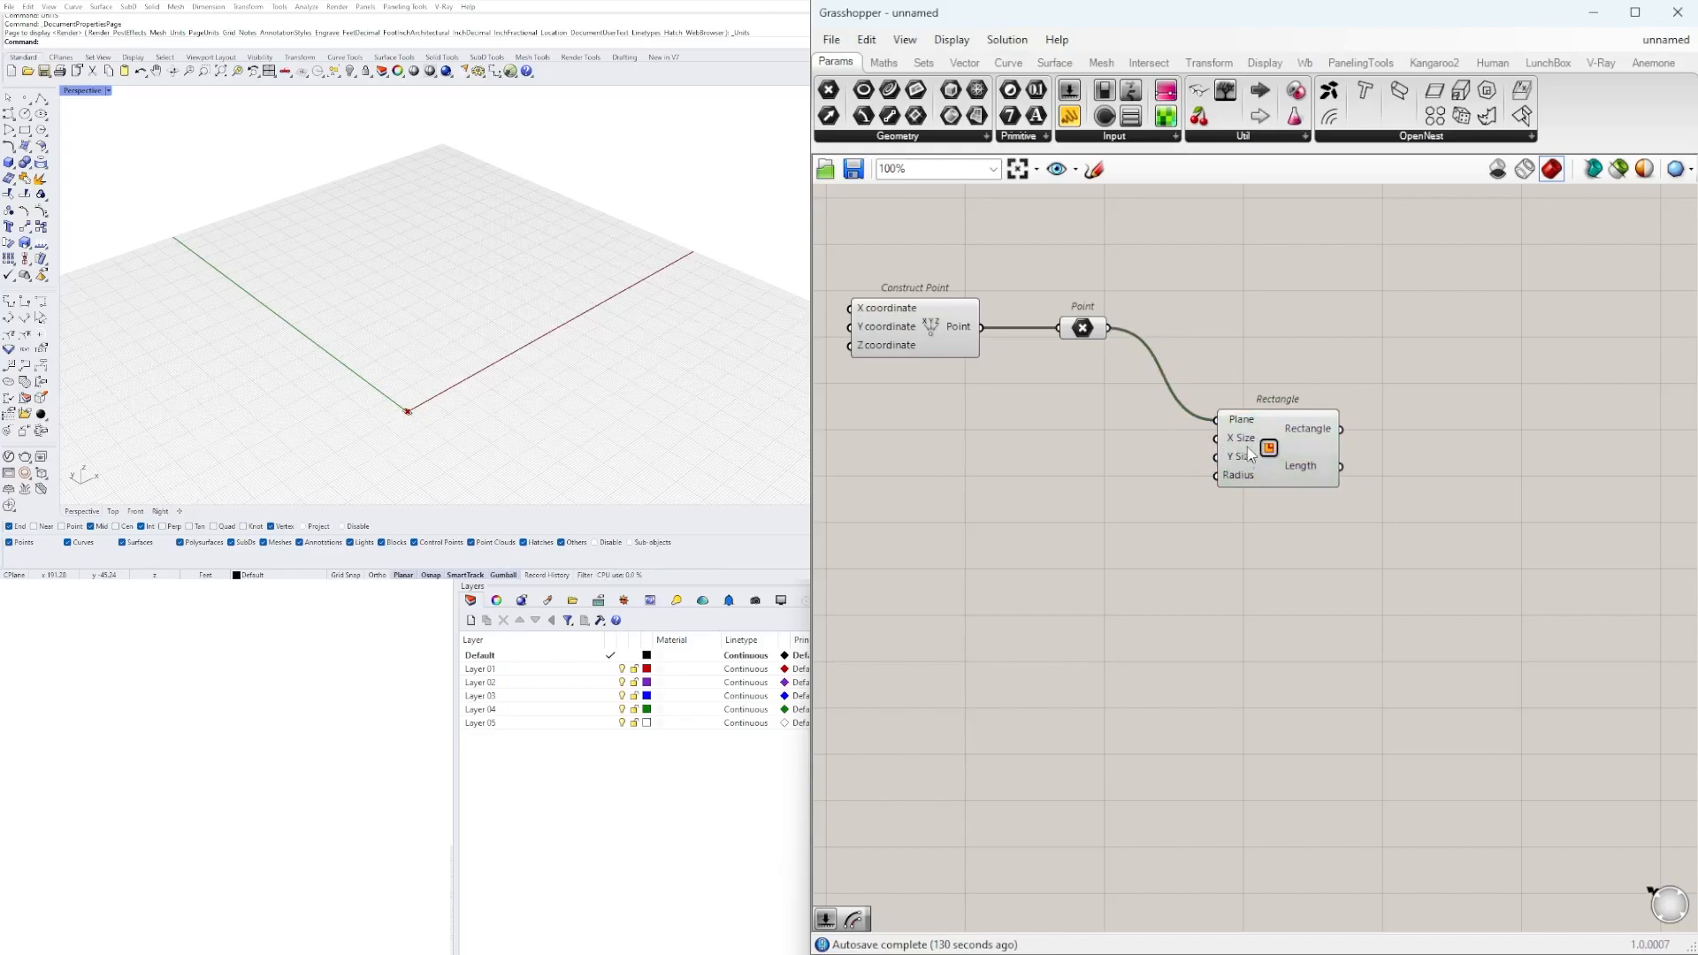
Add a number slider with the value 35 and place it beside the Rectangle's size inputs.
double_click(1017, 486)
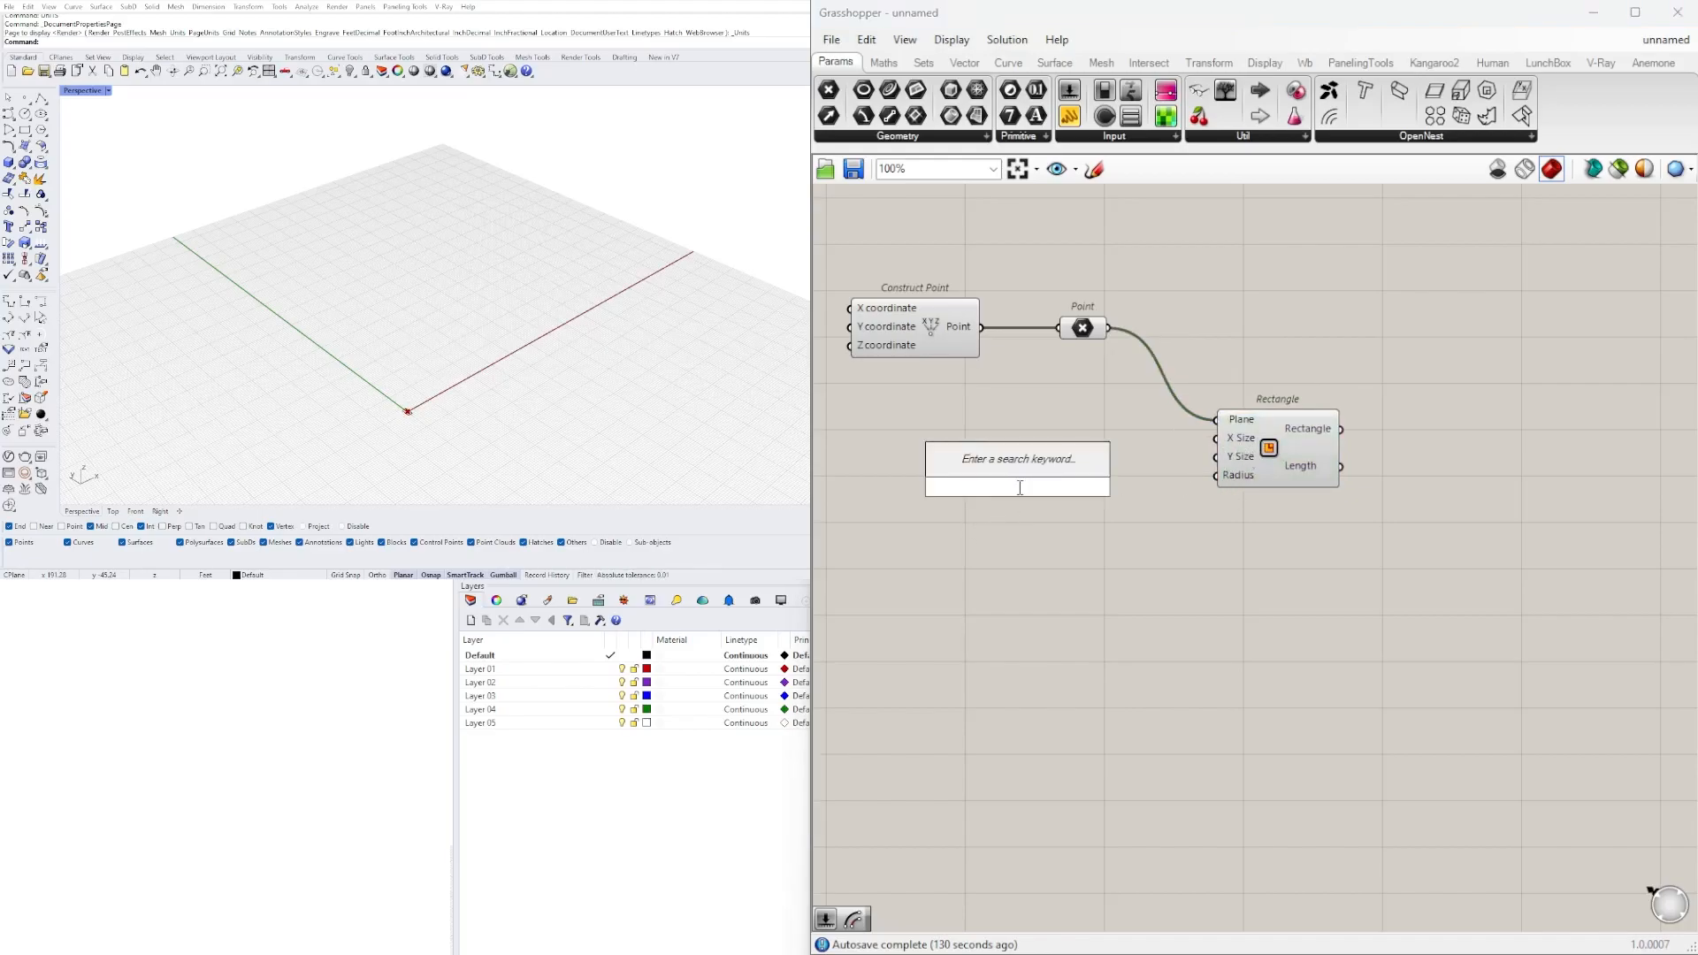
text(1)
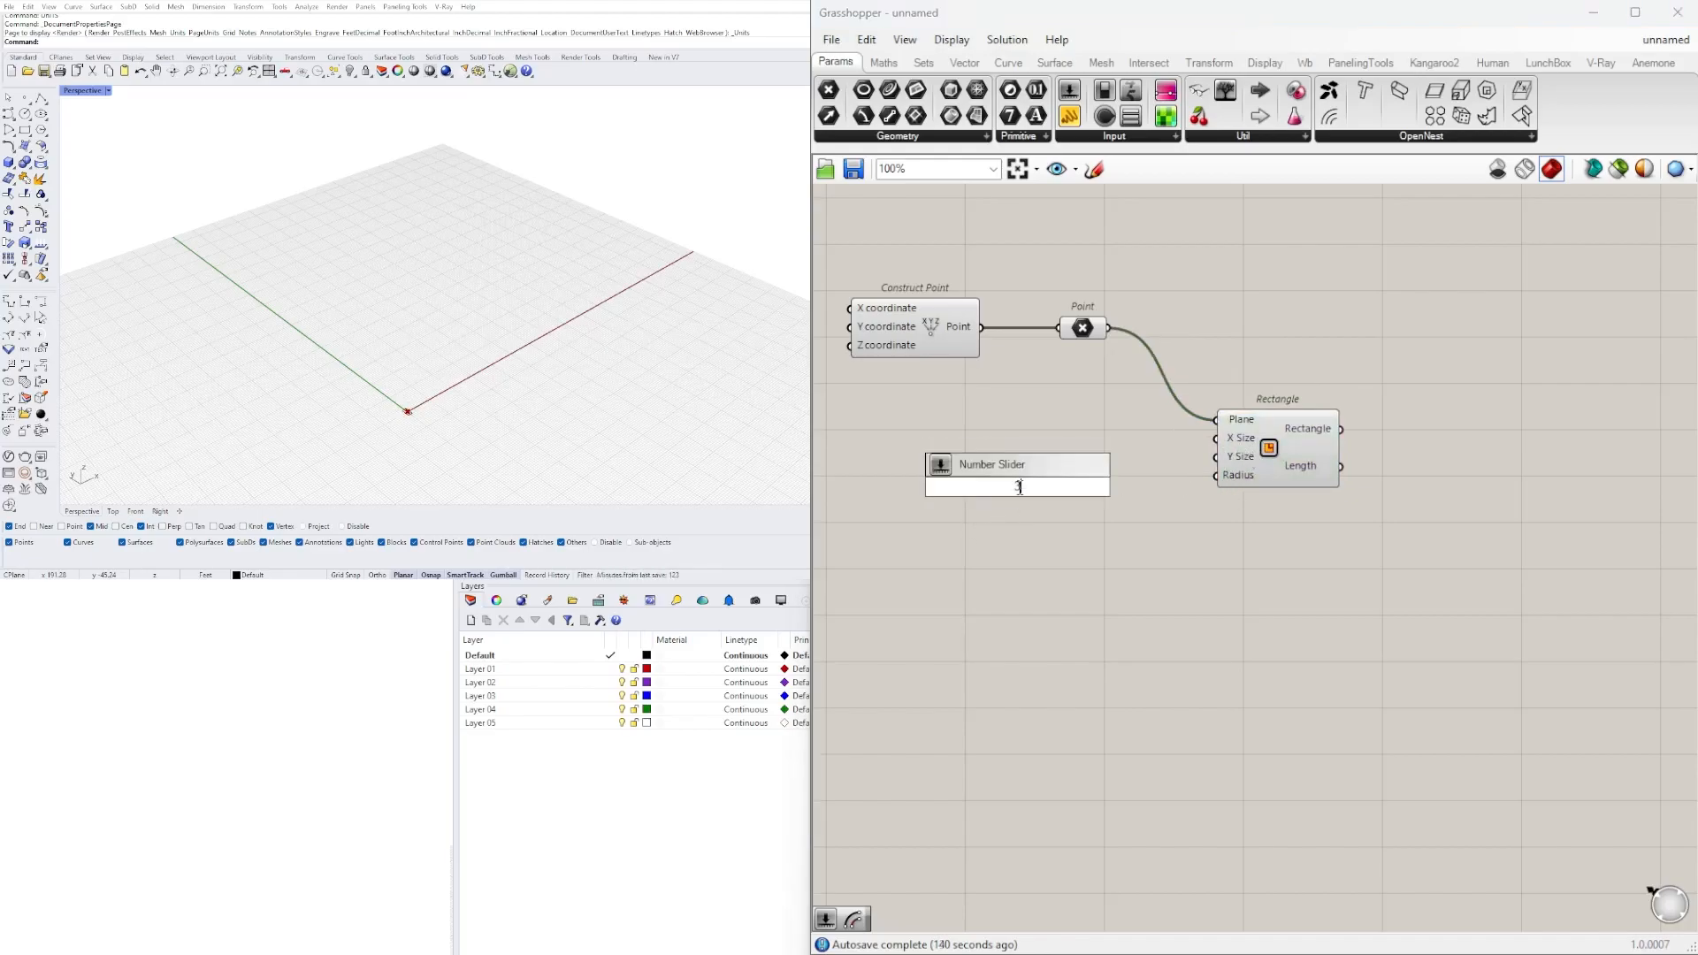
key(Return)
scroll(1018, 486, up, 2)
drag(972, 488, 1019, 427)
Add a second number slider of 35 below the first and connect the two to the Rectangle's X Size and Y Size.
double_click(1021, 456)
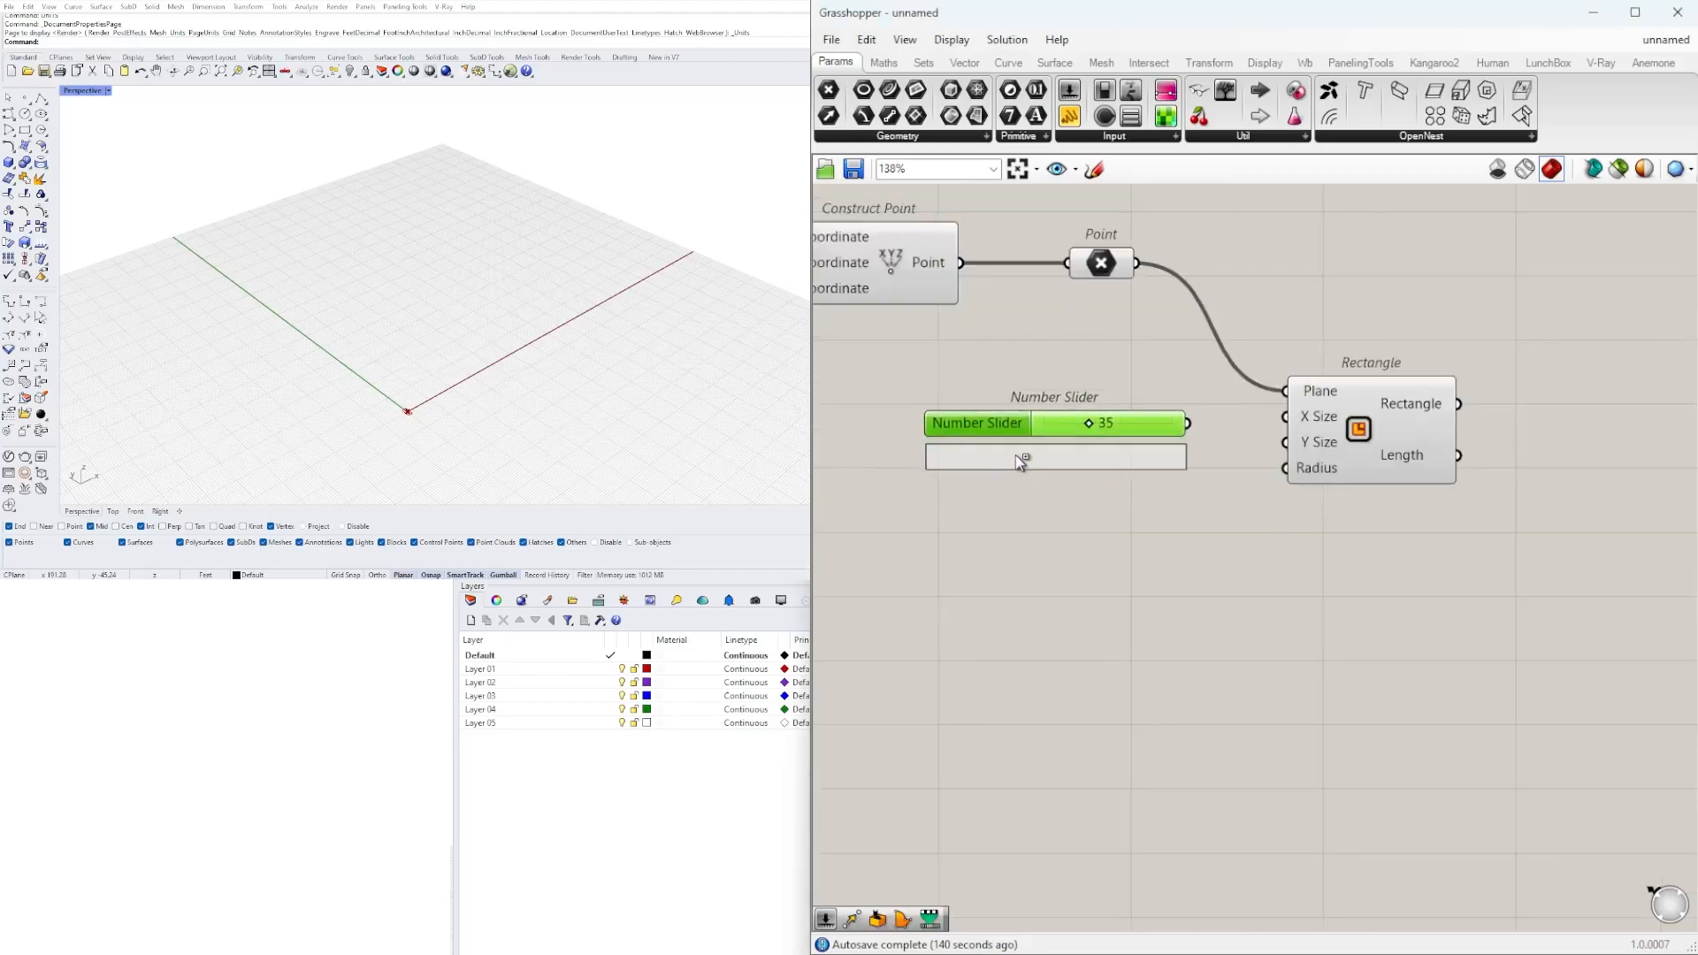
text(35)
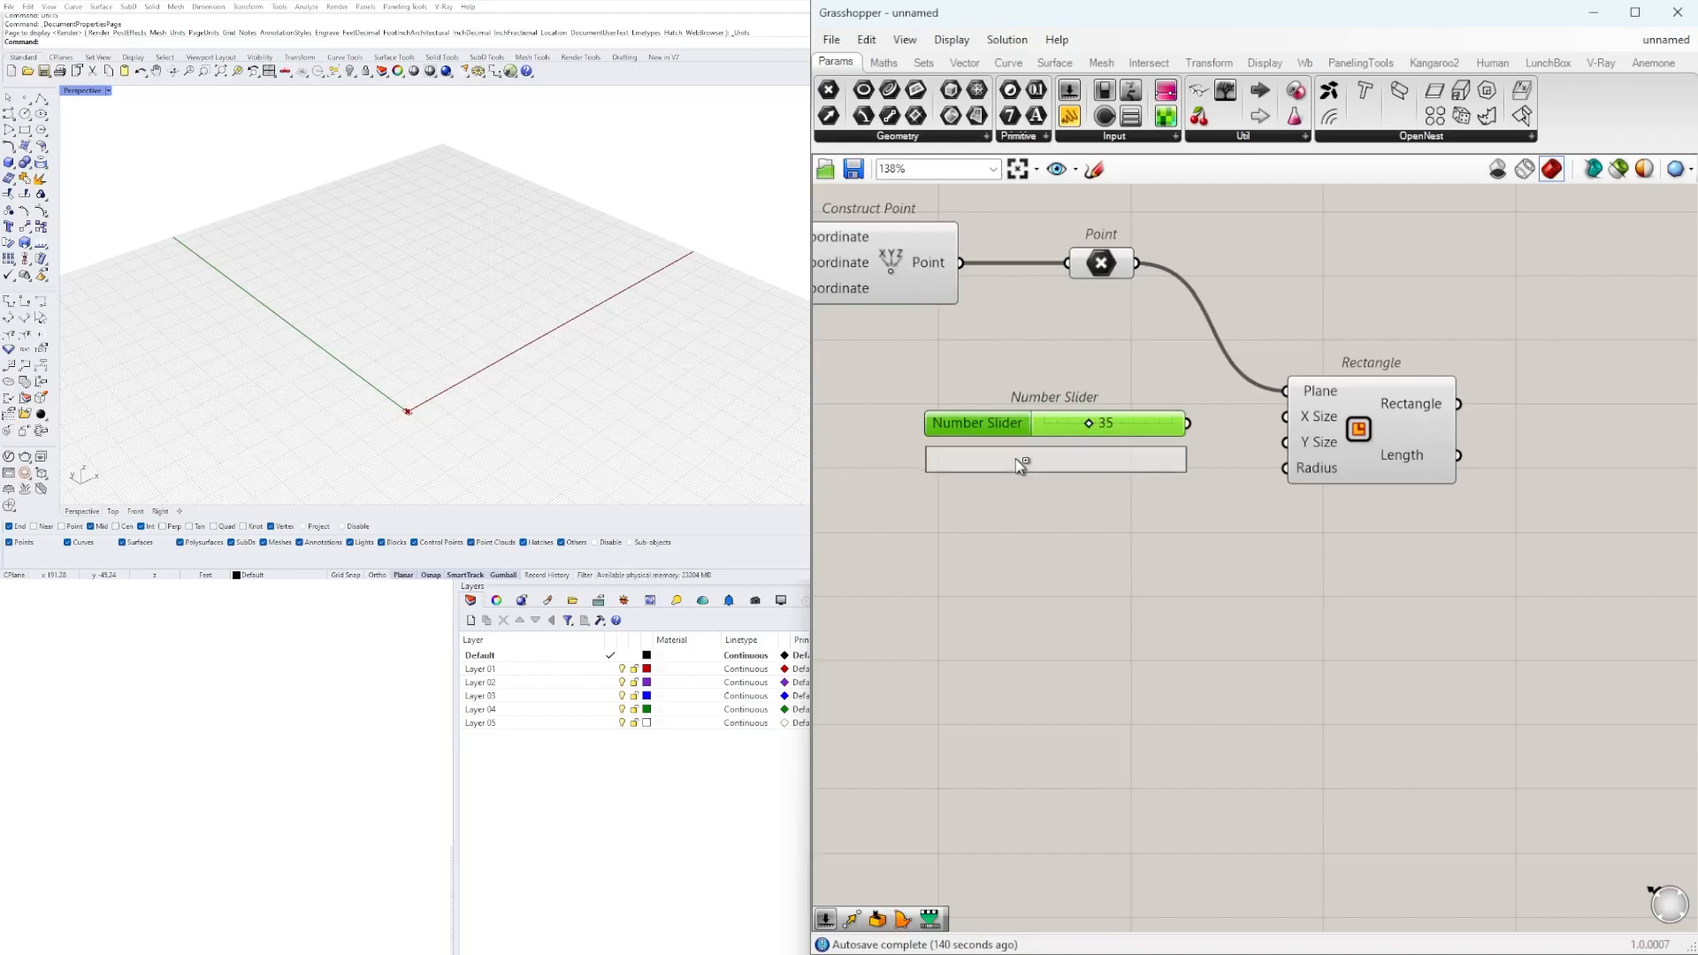
key(Return)
drag(1249, 427, 1284, 432)
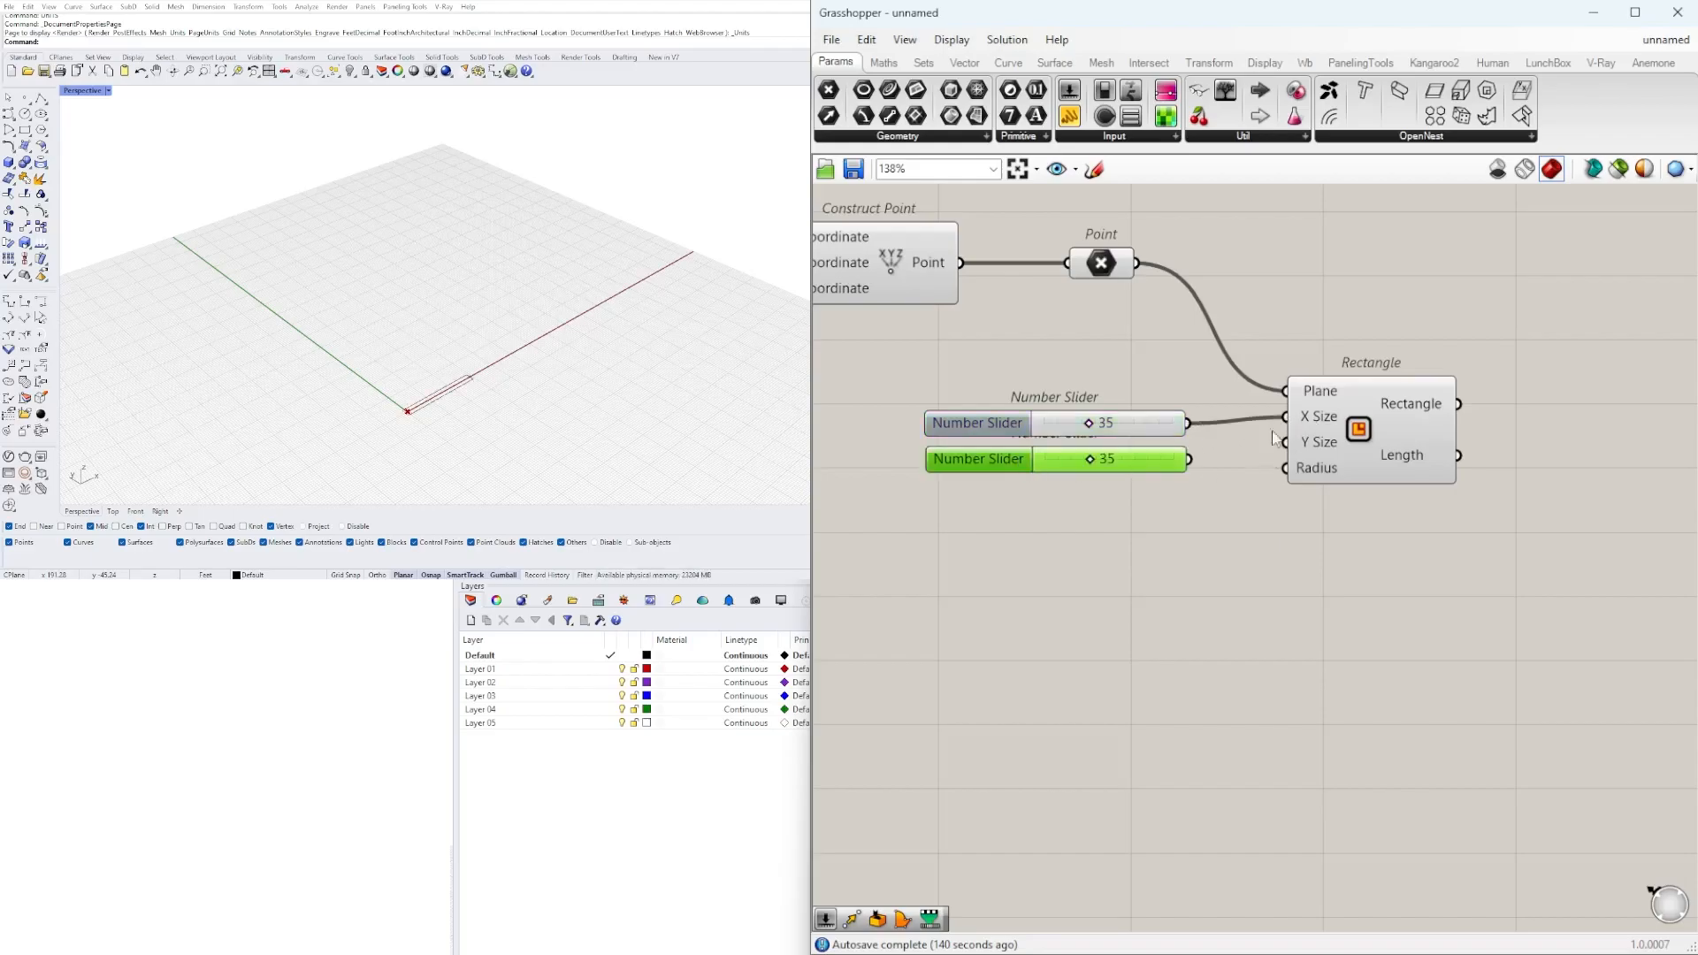
drag(1194, 461, 1275, 447)
Set the rectangle's X Size slider to 76 and its Y Size slider to 46.
drag(1165, 532, 1148, 438)
click(1157, 553)
scroll(1157, 552, up, 5)
drag(1057, 340, 1186, 345)
mouse_move(1148, 438)
mouse_down()
mouse_move(1095, 440)
mouse_move(1120, 444)
mouse_up()
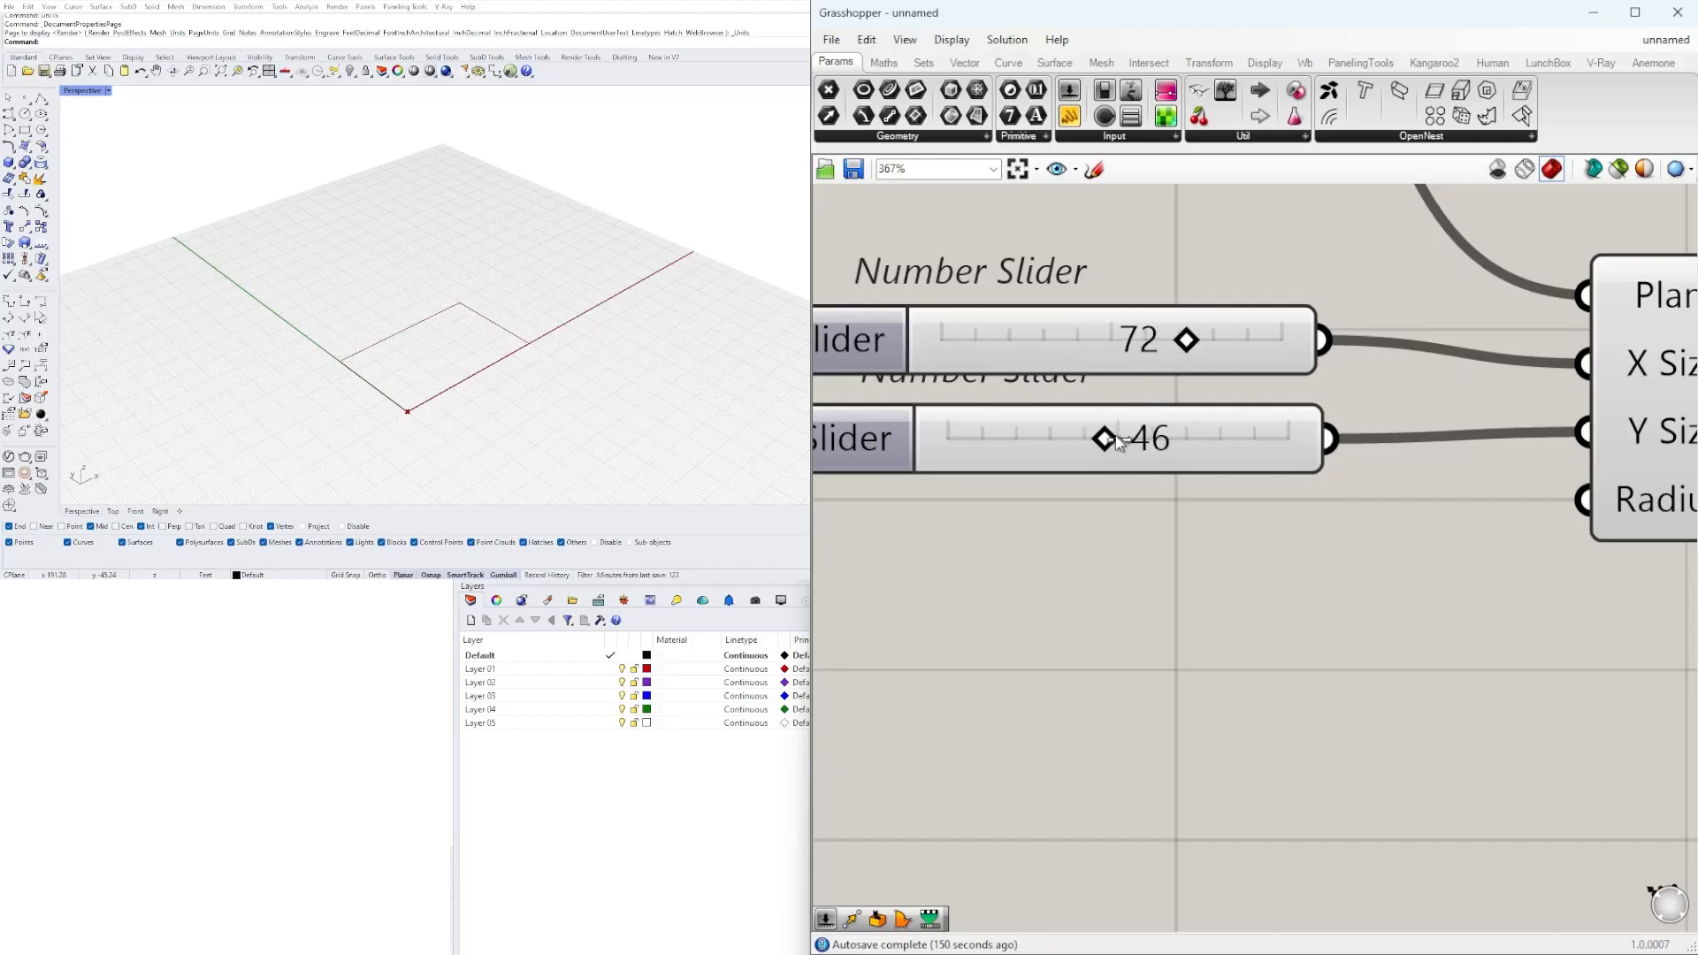
drag(1189, 347, 1199, 345)
scroll(1185, 522, down, 8)
scroll(1133, 501, up, 2)
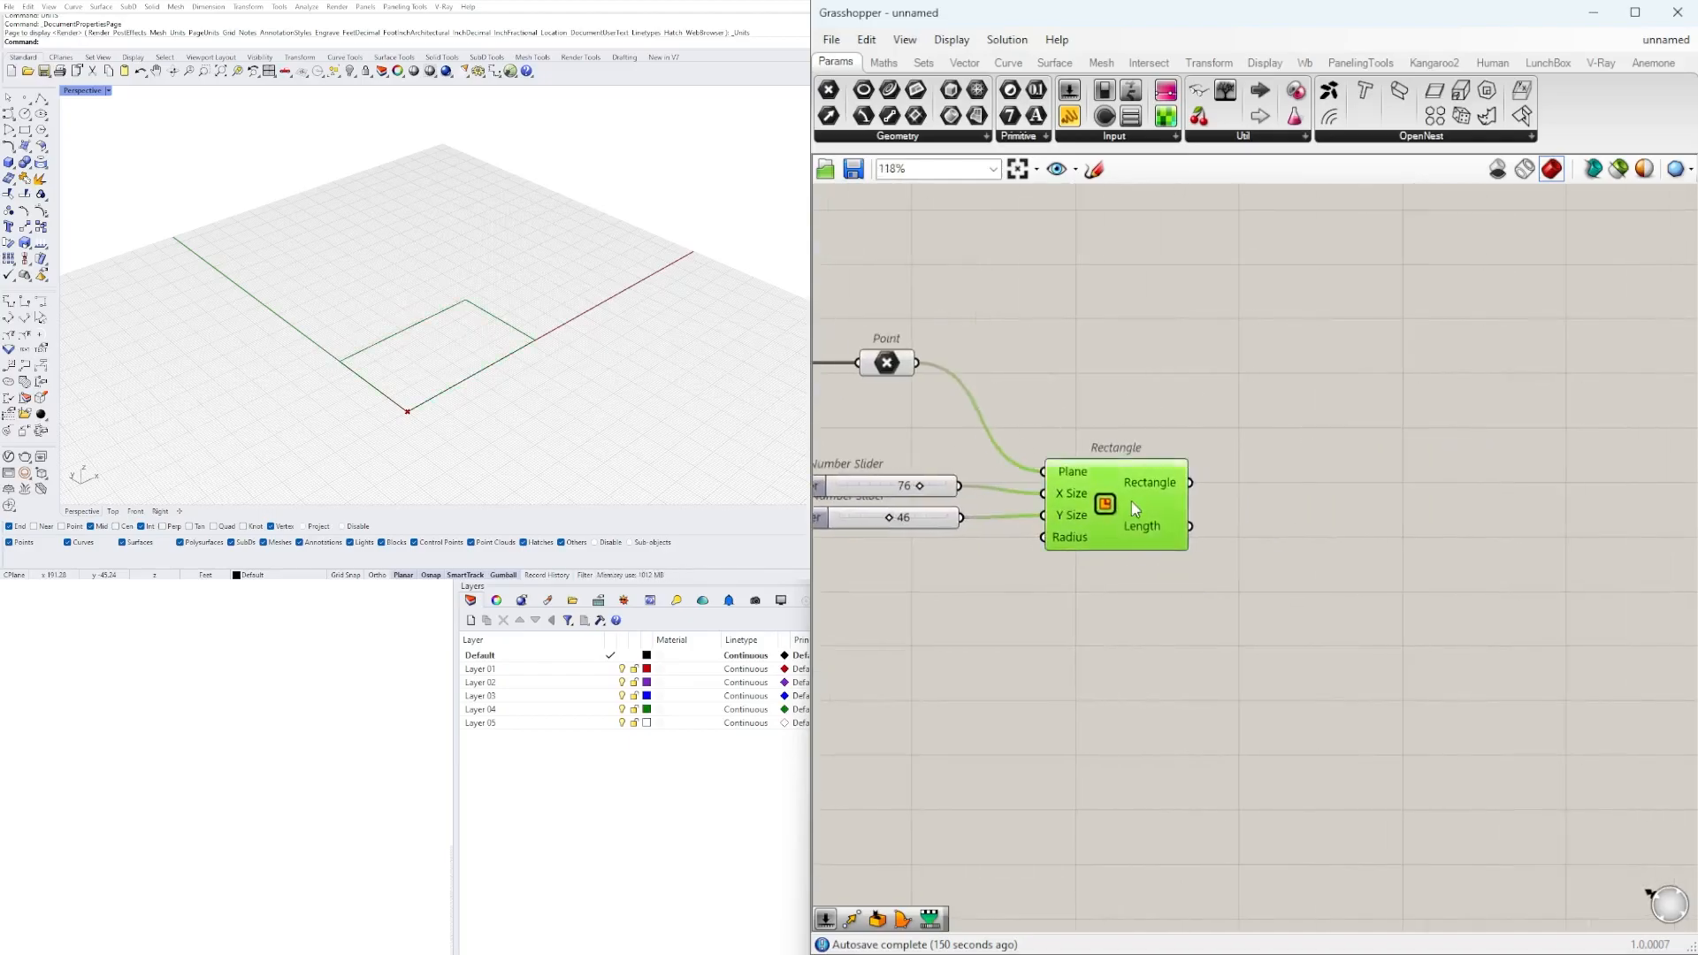
Add a Boundary Surfaces component beside the Rectangle and connect the Rectangle output to its Edges input.
right_drag(648, 360, 489, 319)
drag(1134, 511, 1179, 494)
double_click(1320, 508)
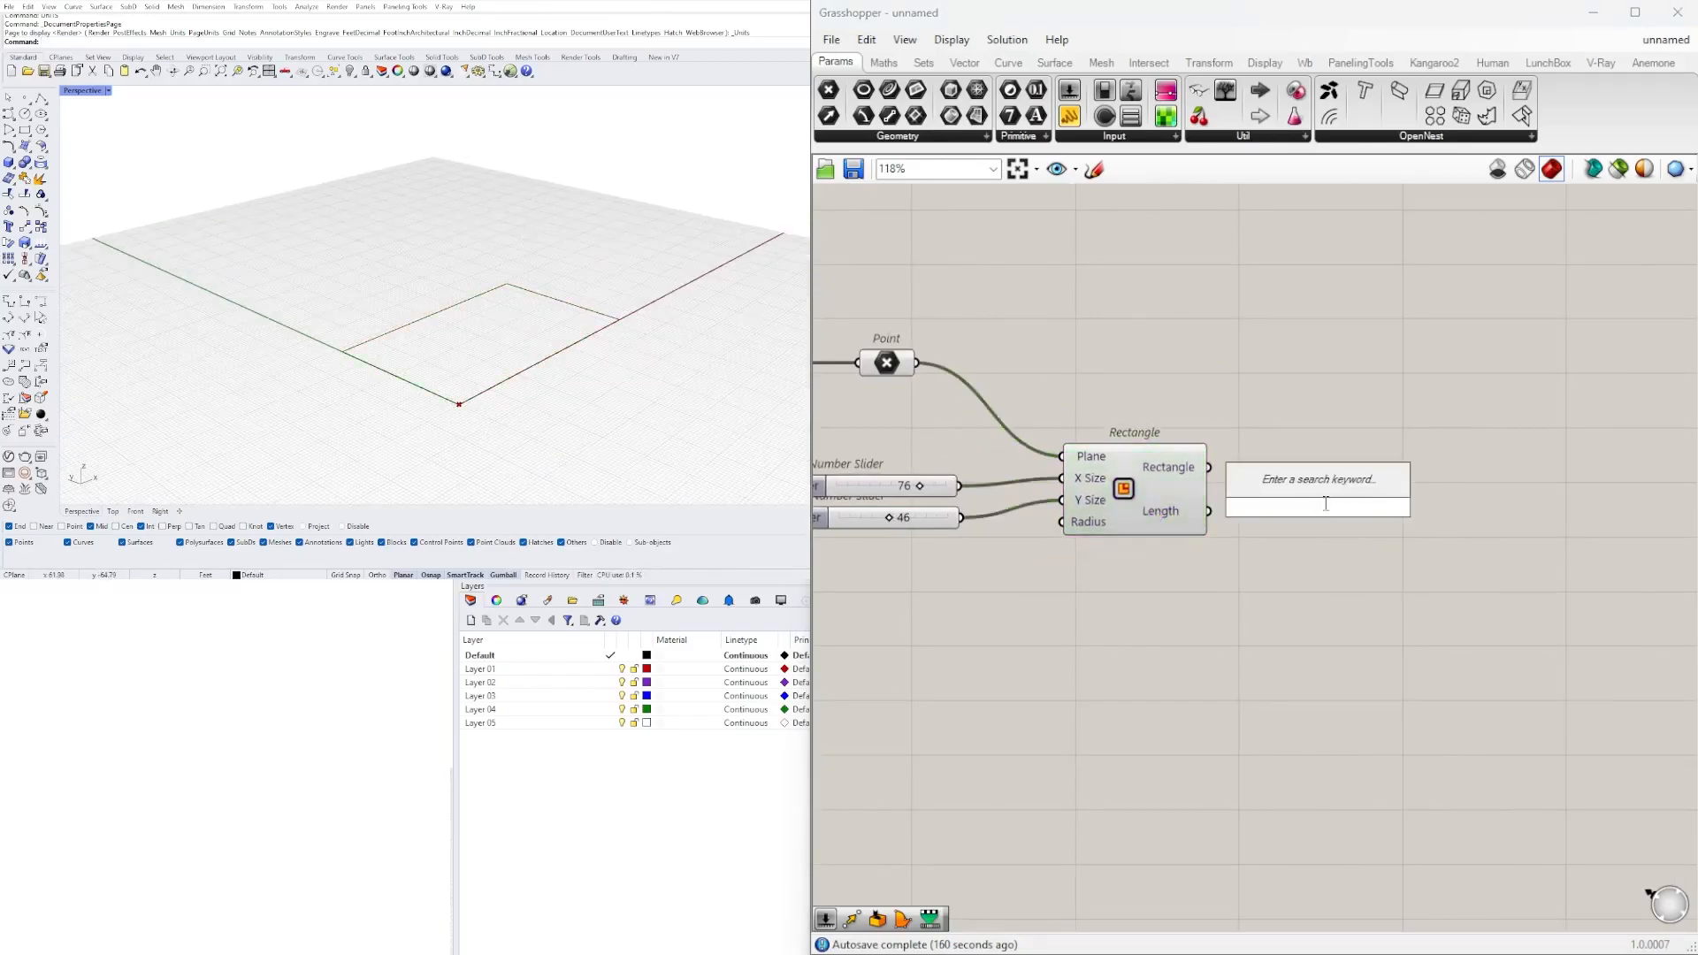
text(bou)
click(1277, 484)
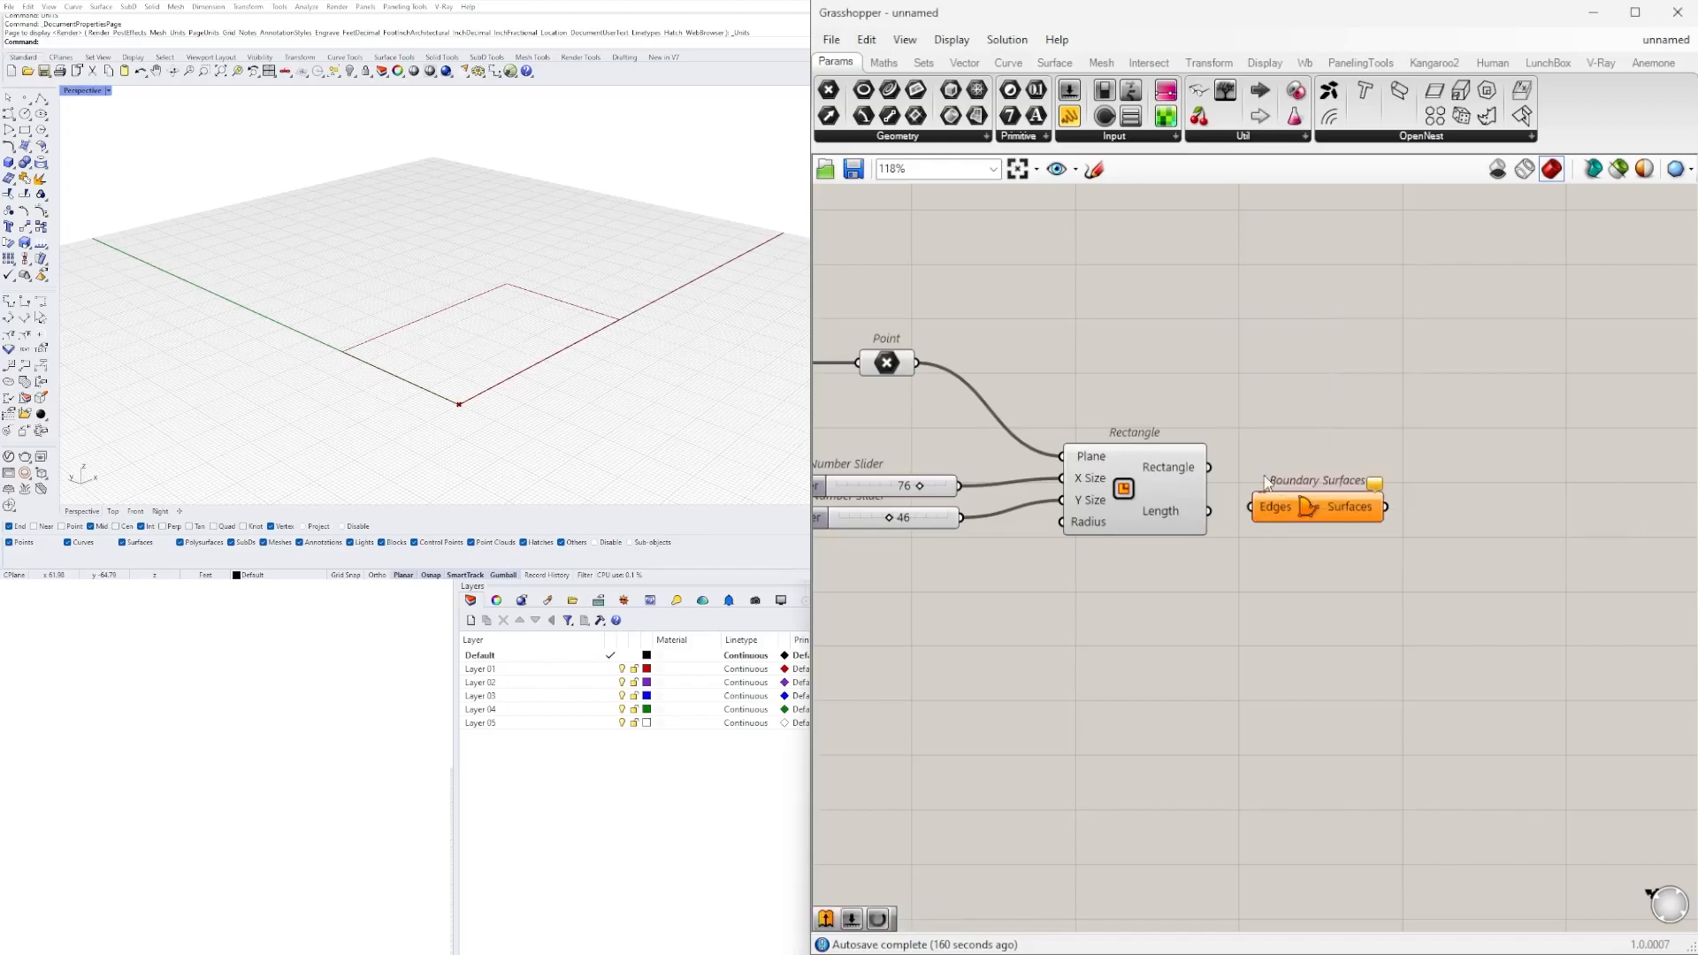
drag(1236, 485, 1383, 462)
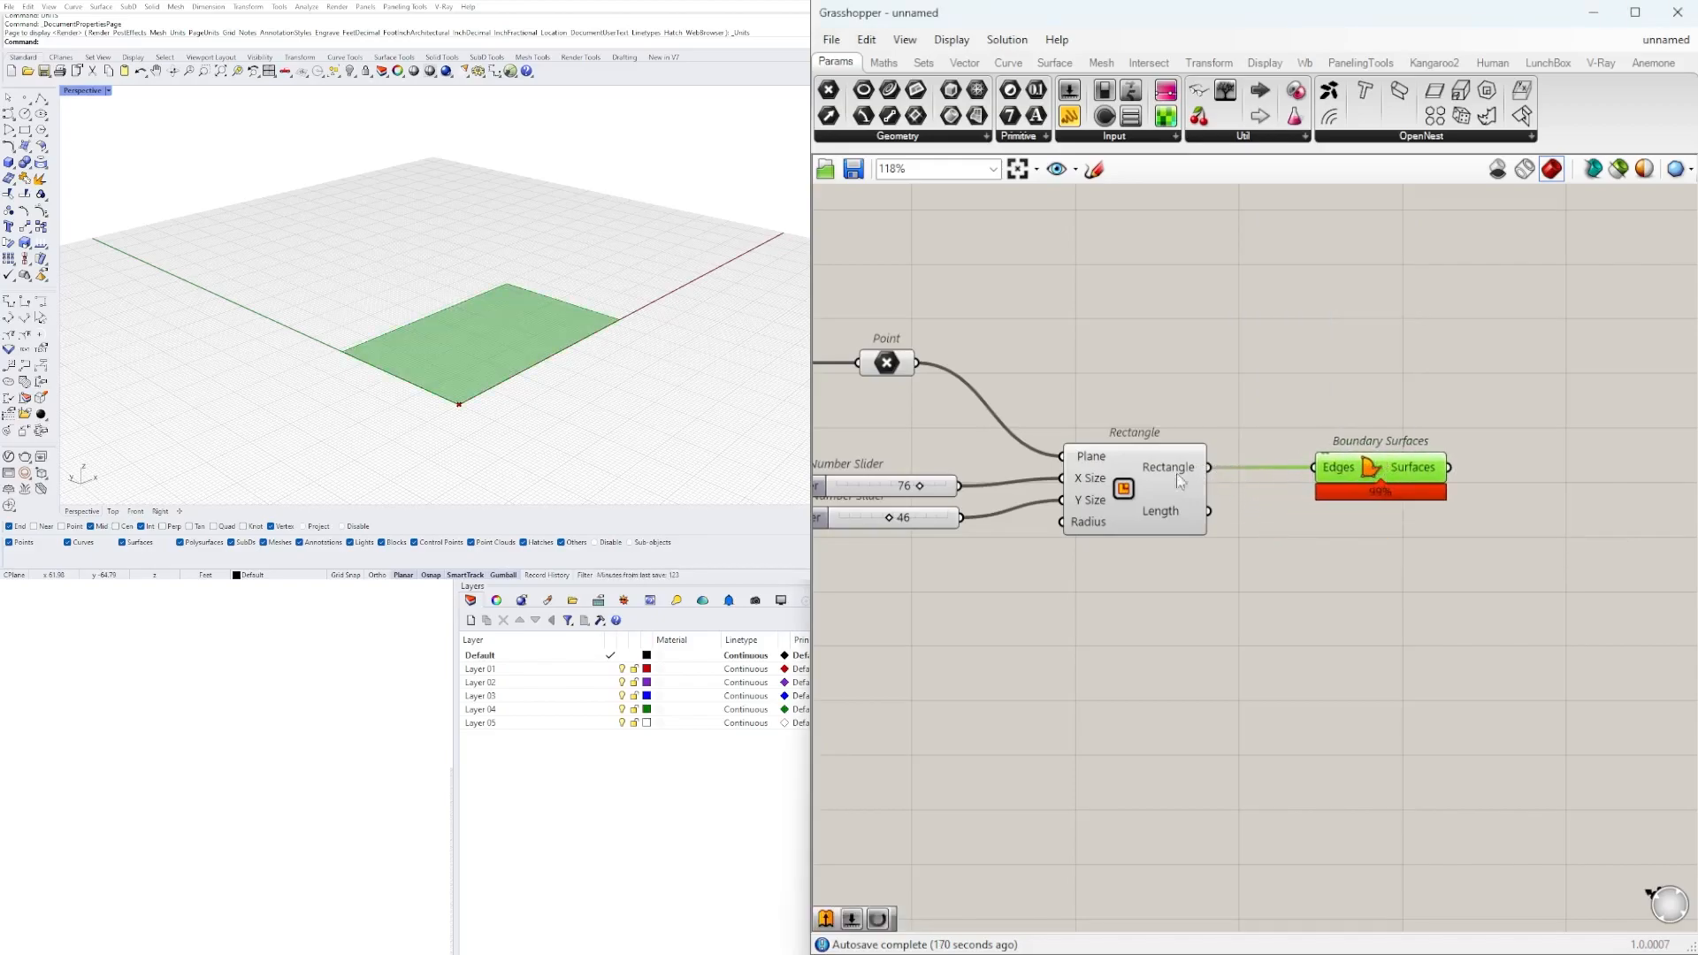
right_drag(1365, 573, 1055, 569)
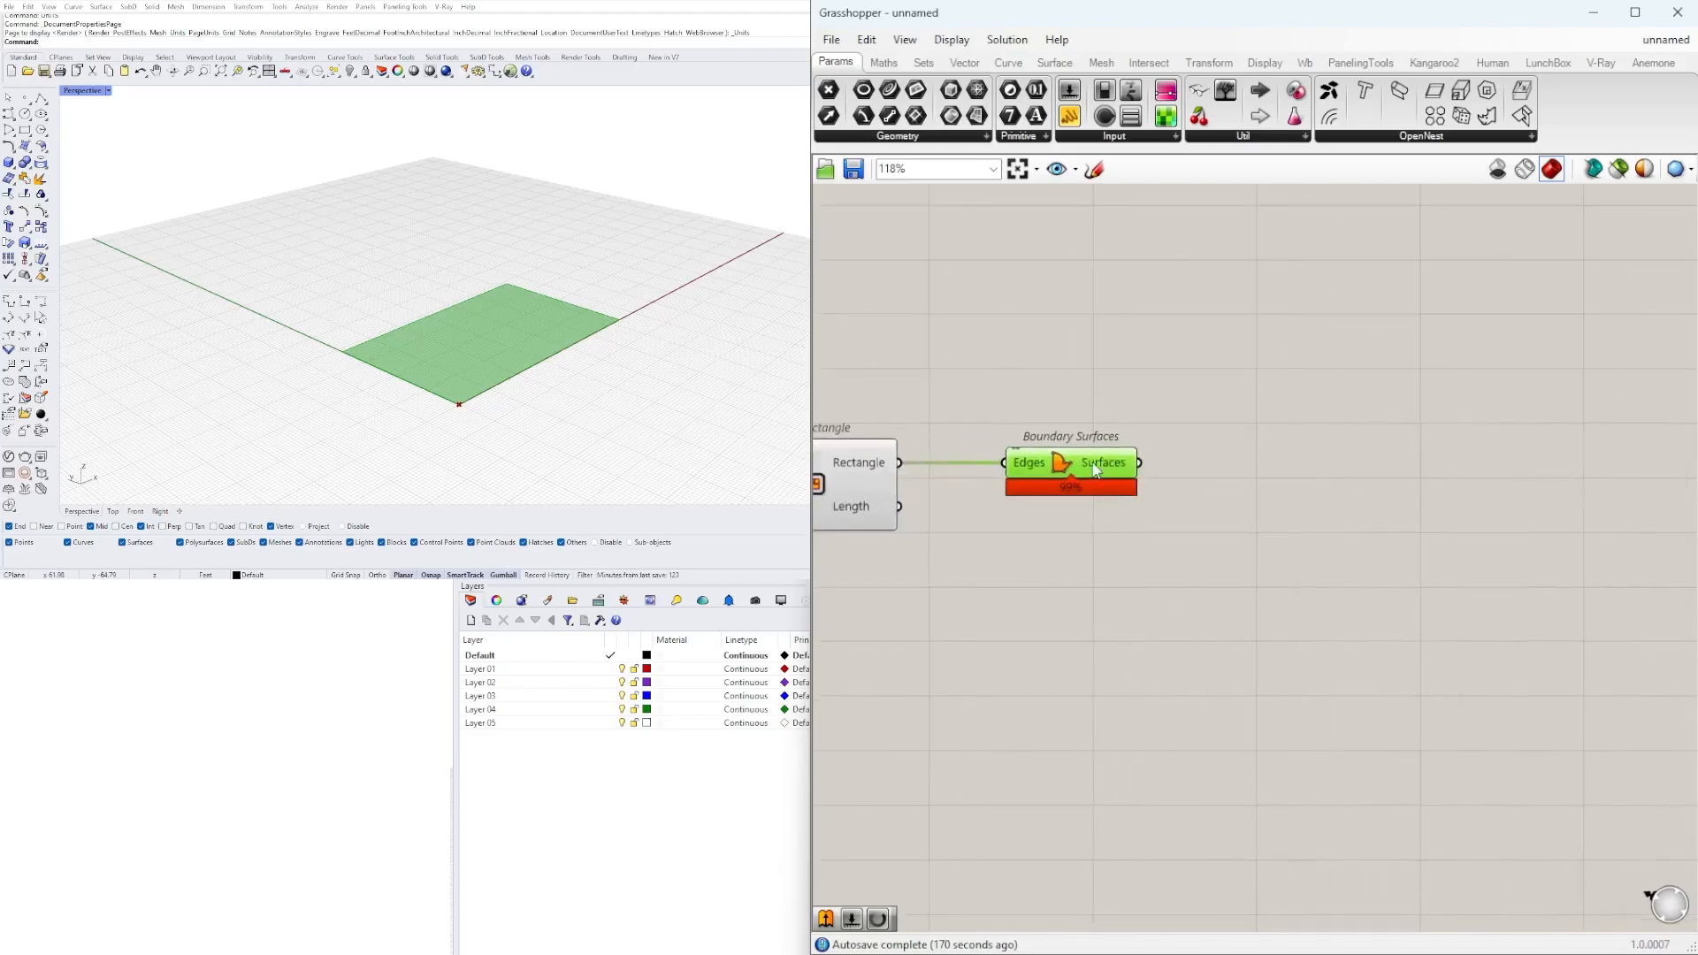
double_click(1259, 488)
text(w)
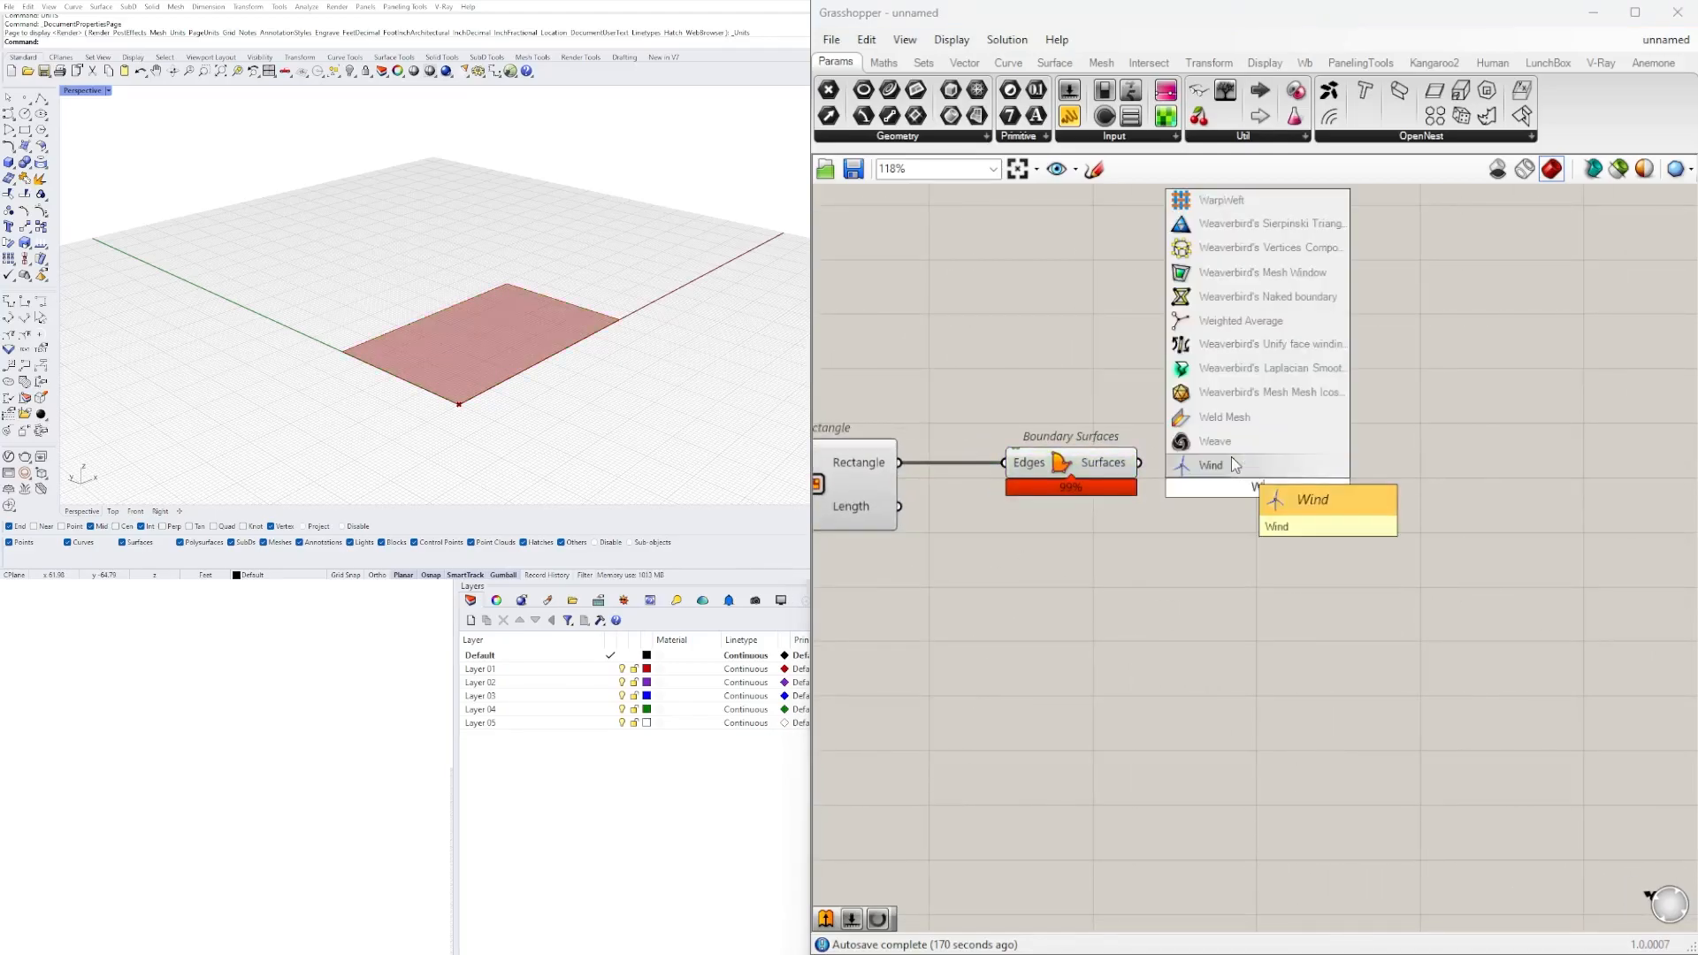
key(Escape)
Add an Extrude component and connect the Boundary Surfaces output to its Base input.
double_click(1323, 427)
text(extrude)
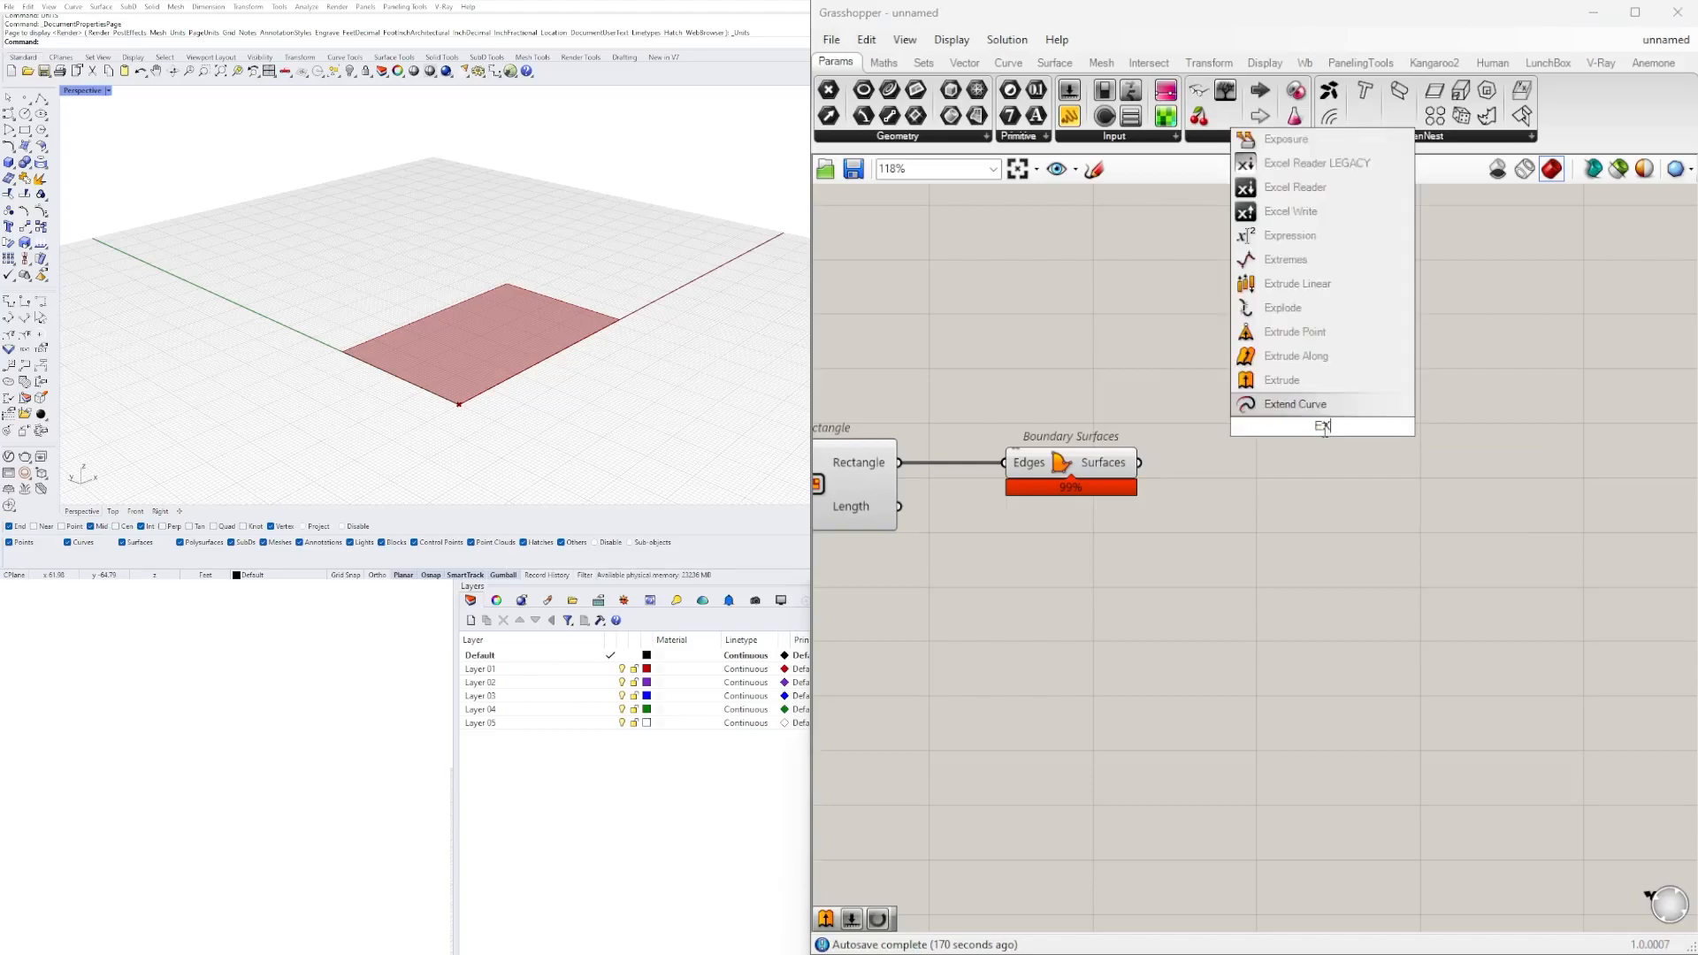
click(1287, 386)
drag(1309, 412, 1361, 505)
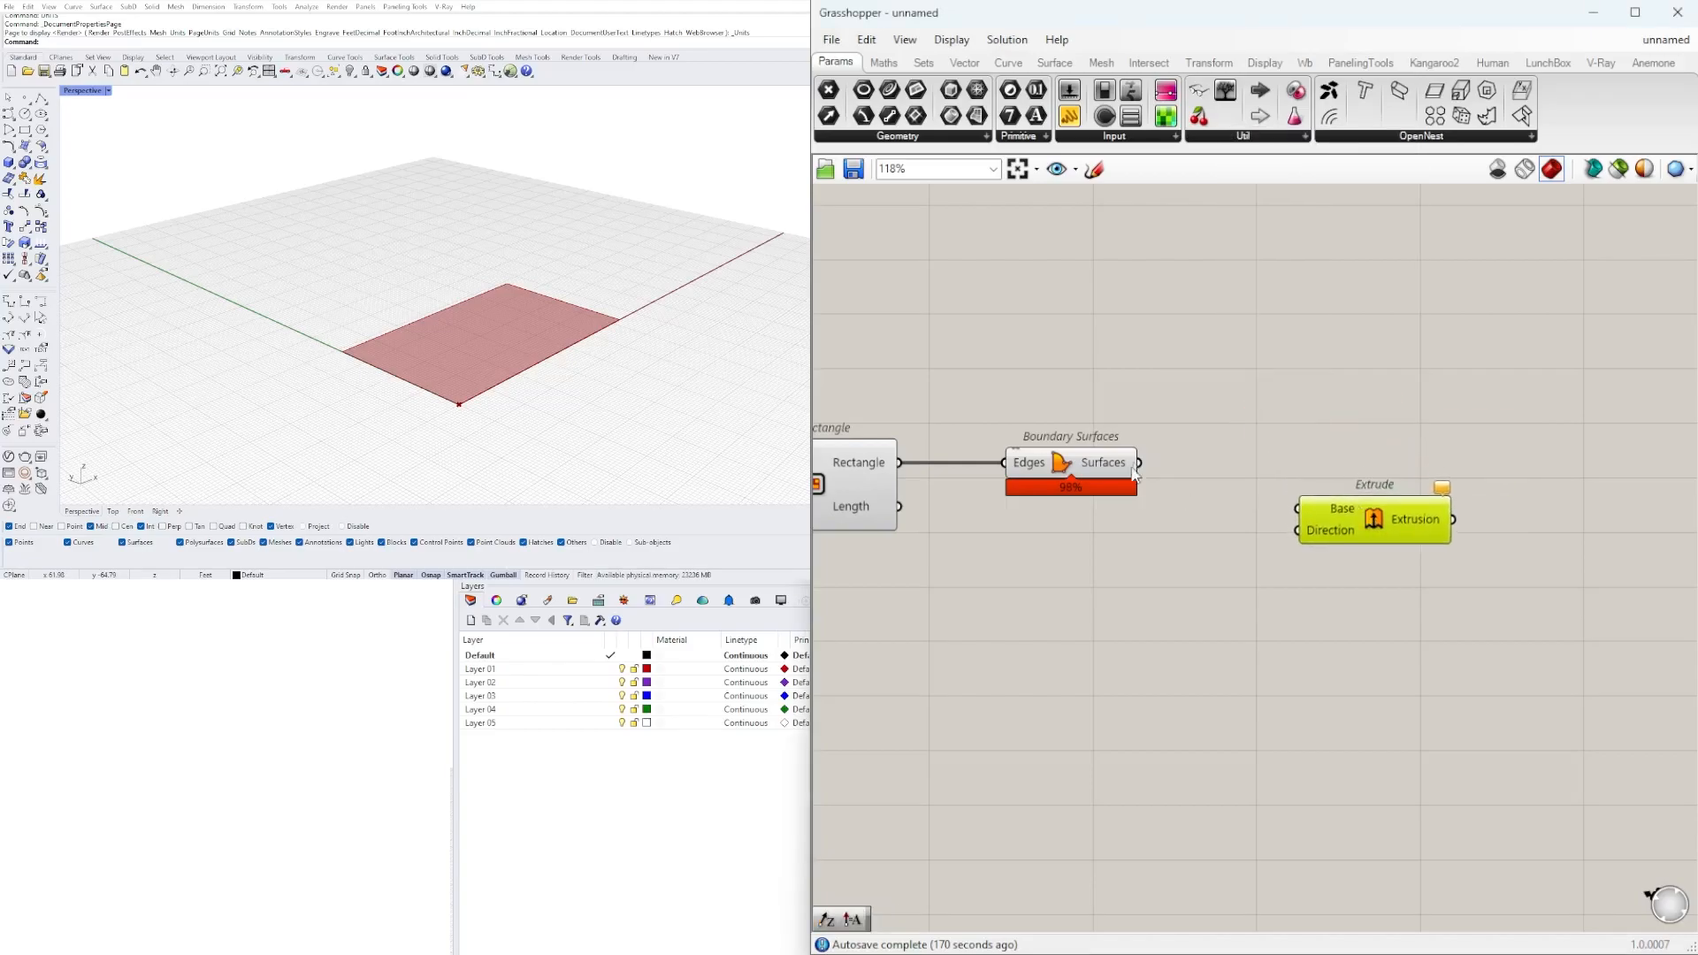
drag(1139, 462, 1296, 546)
Add a Unit Z vector component and connect its output to the Extrude component's Direction input.
double_click(1117, 581)
text(z)
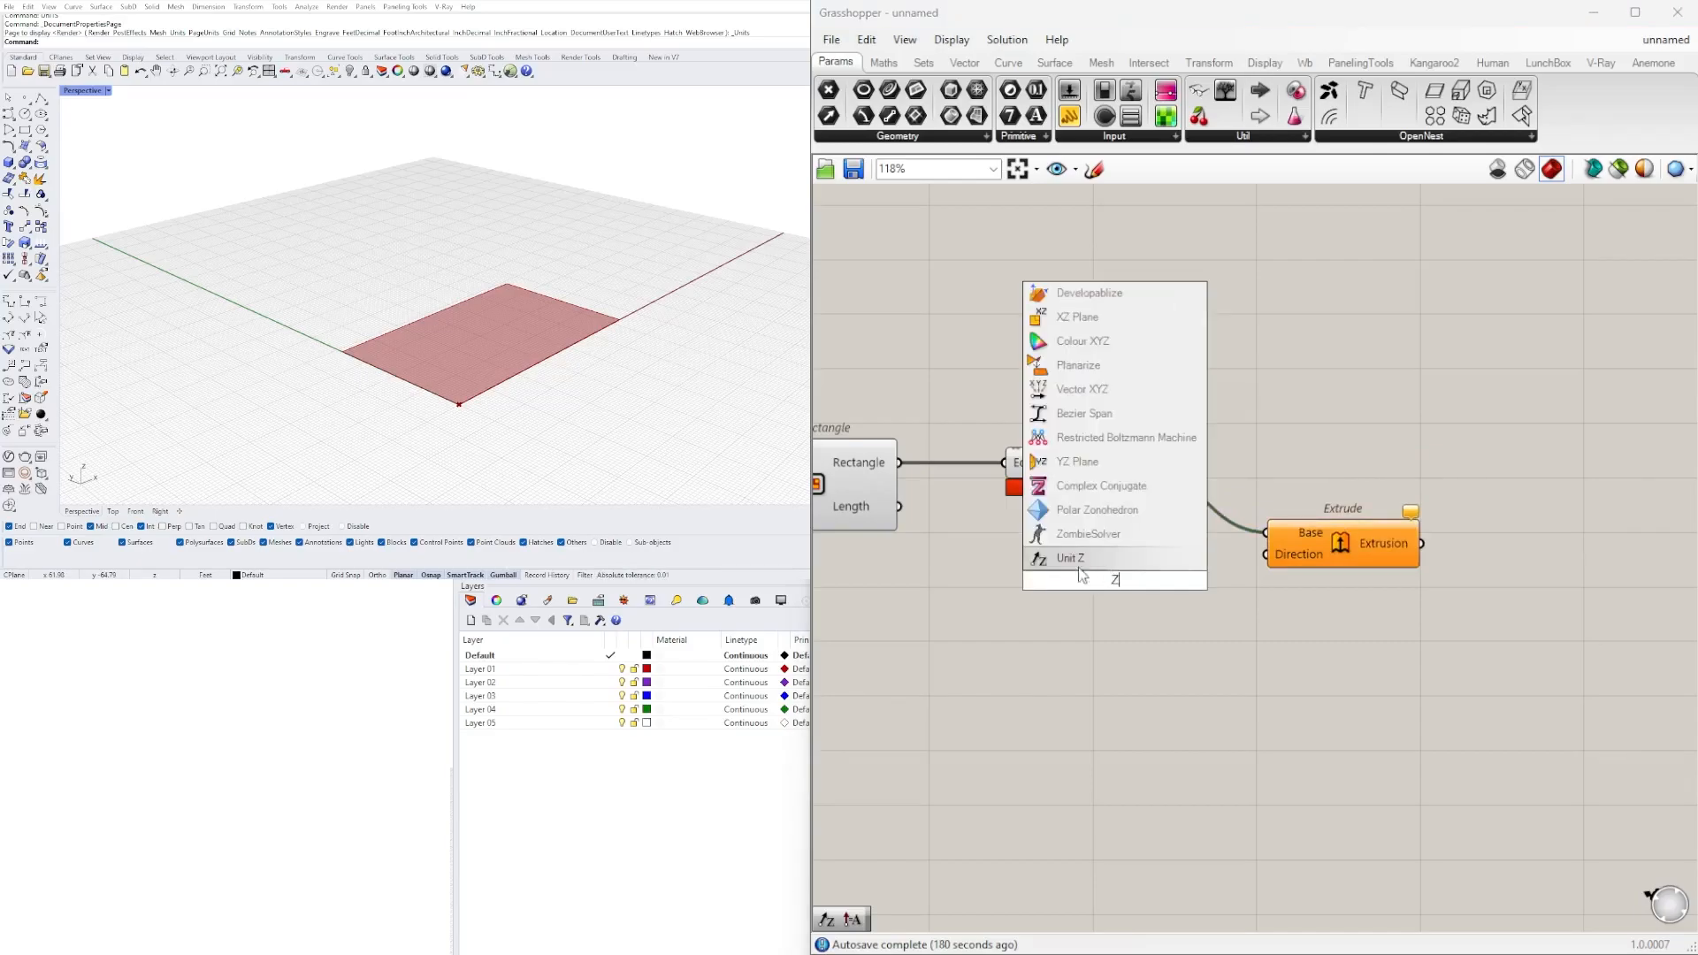
click(1078, 560)
drag(1115, 581, 1242, 528)
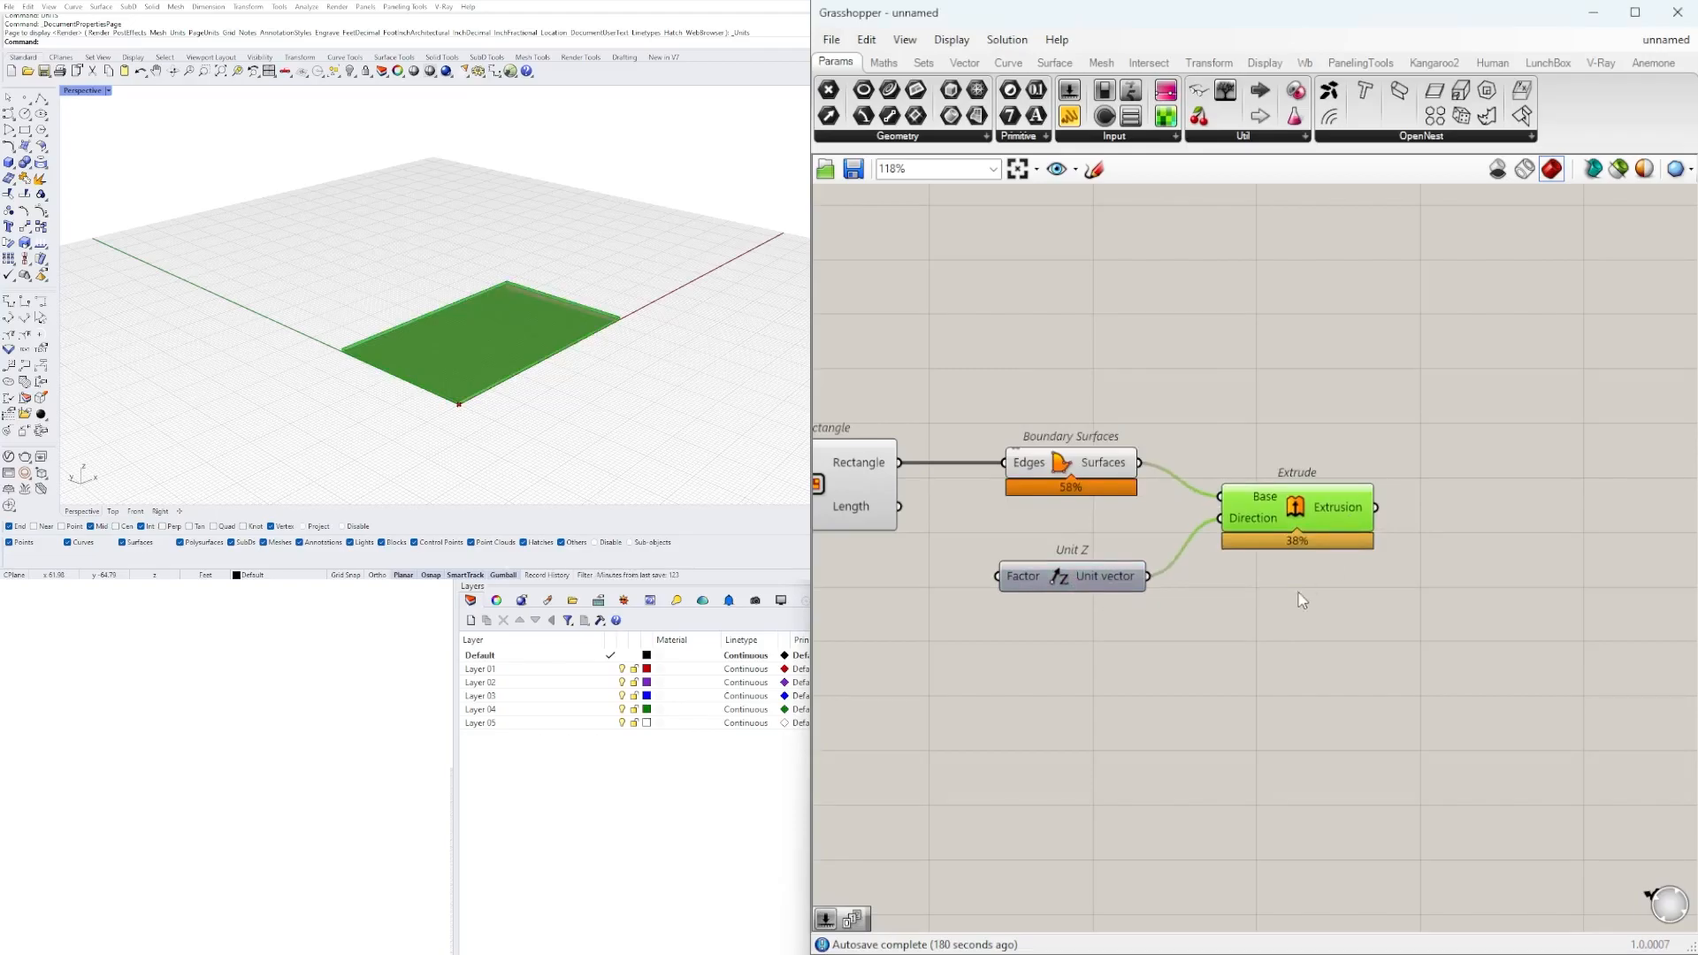
click(1310, 592)
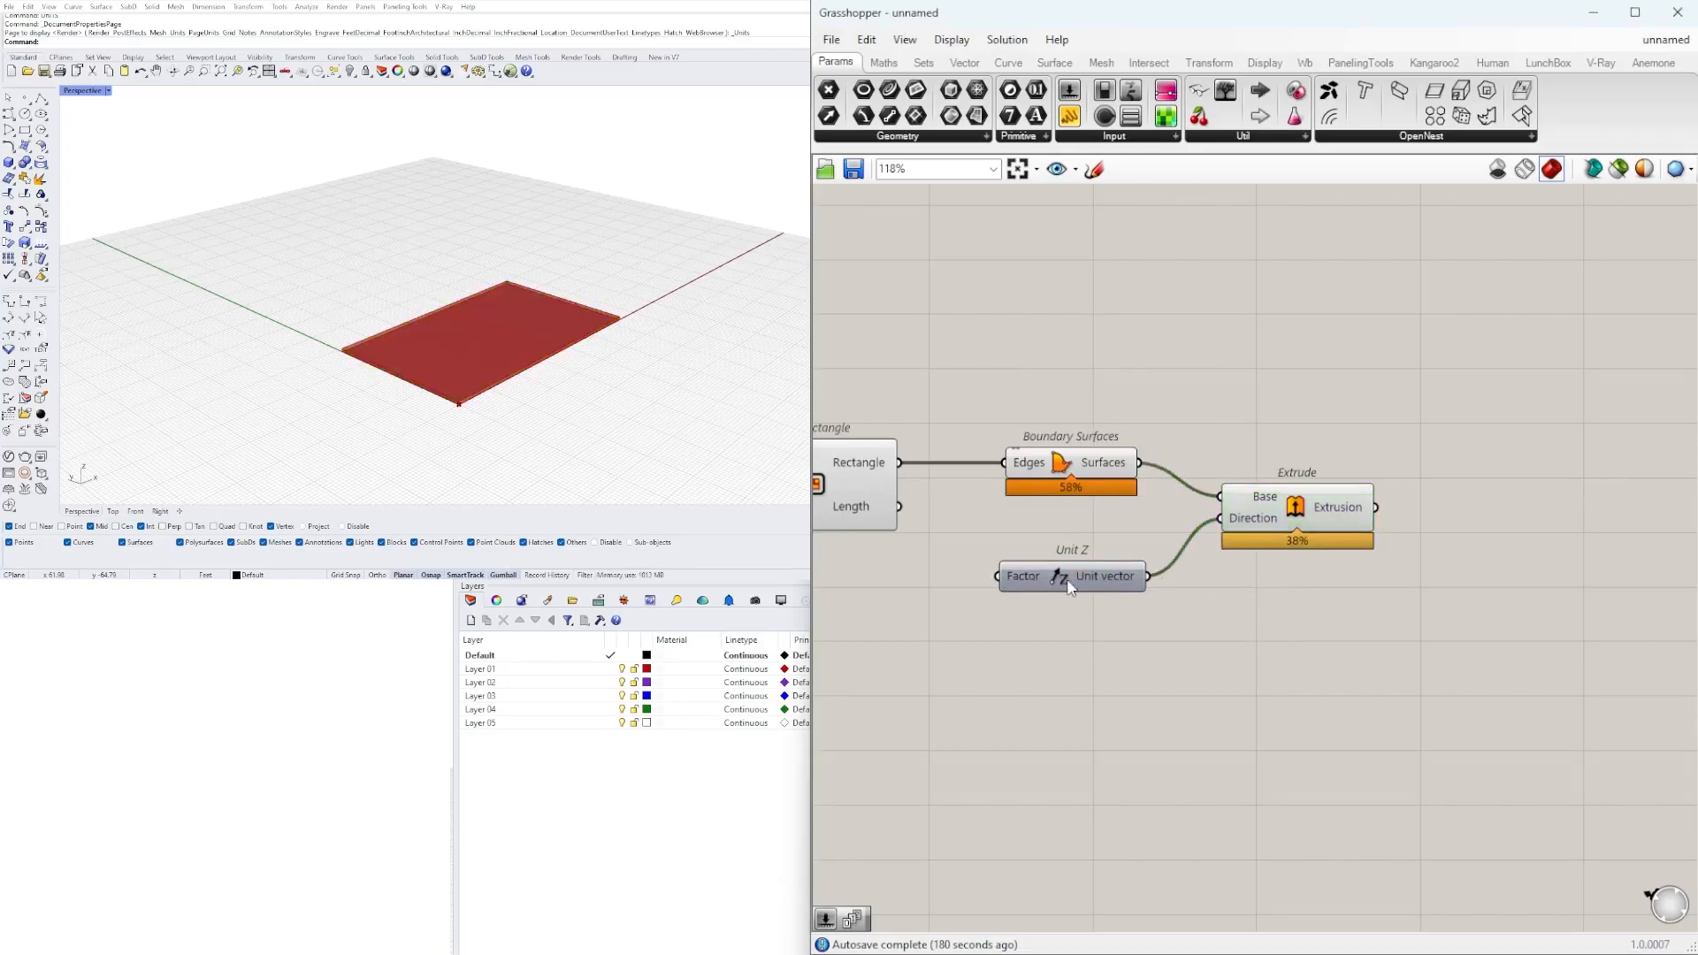
Add a Number Slider with value 25 and connect it to the Unit Z component's Factor input.
scroll(1046, 576, up, 3)
scroll(1000, 576, down, 3)
double_click(1106, 591)
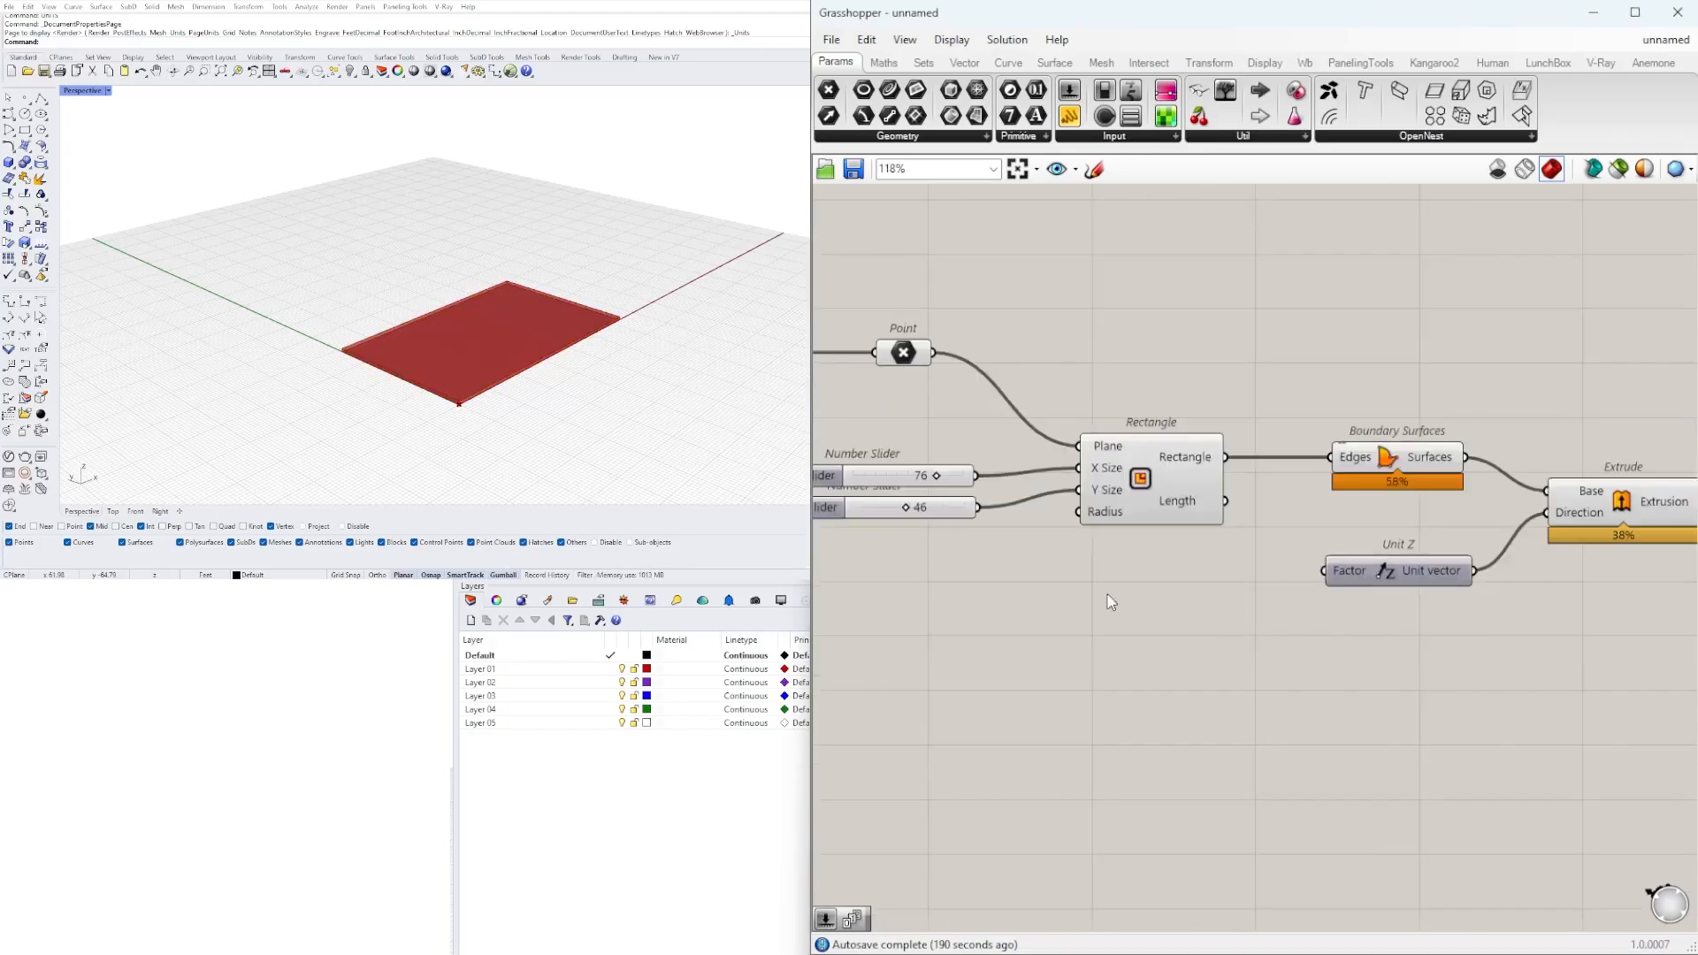
double_click(1208, 574)
text(2)
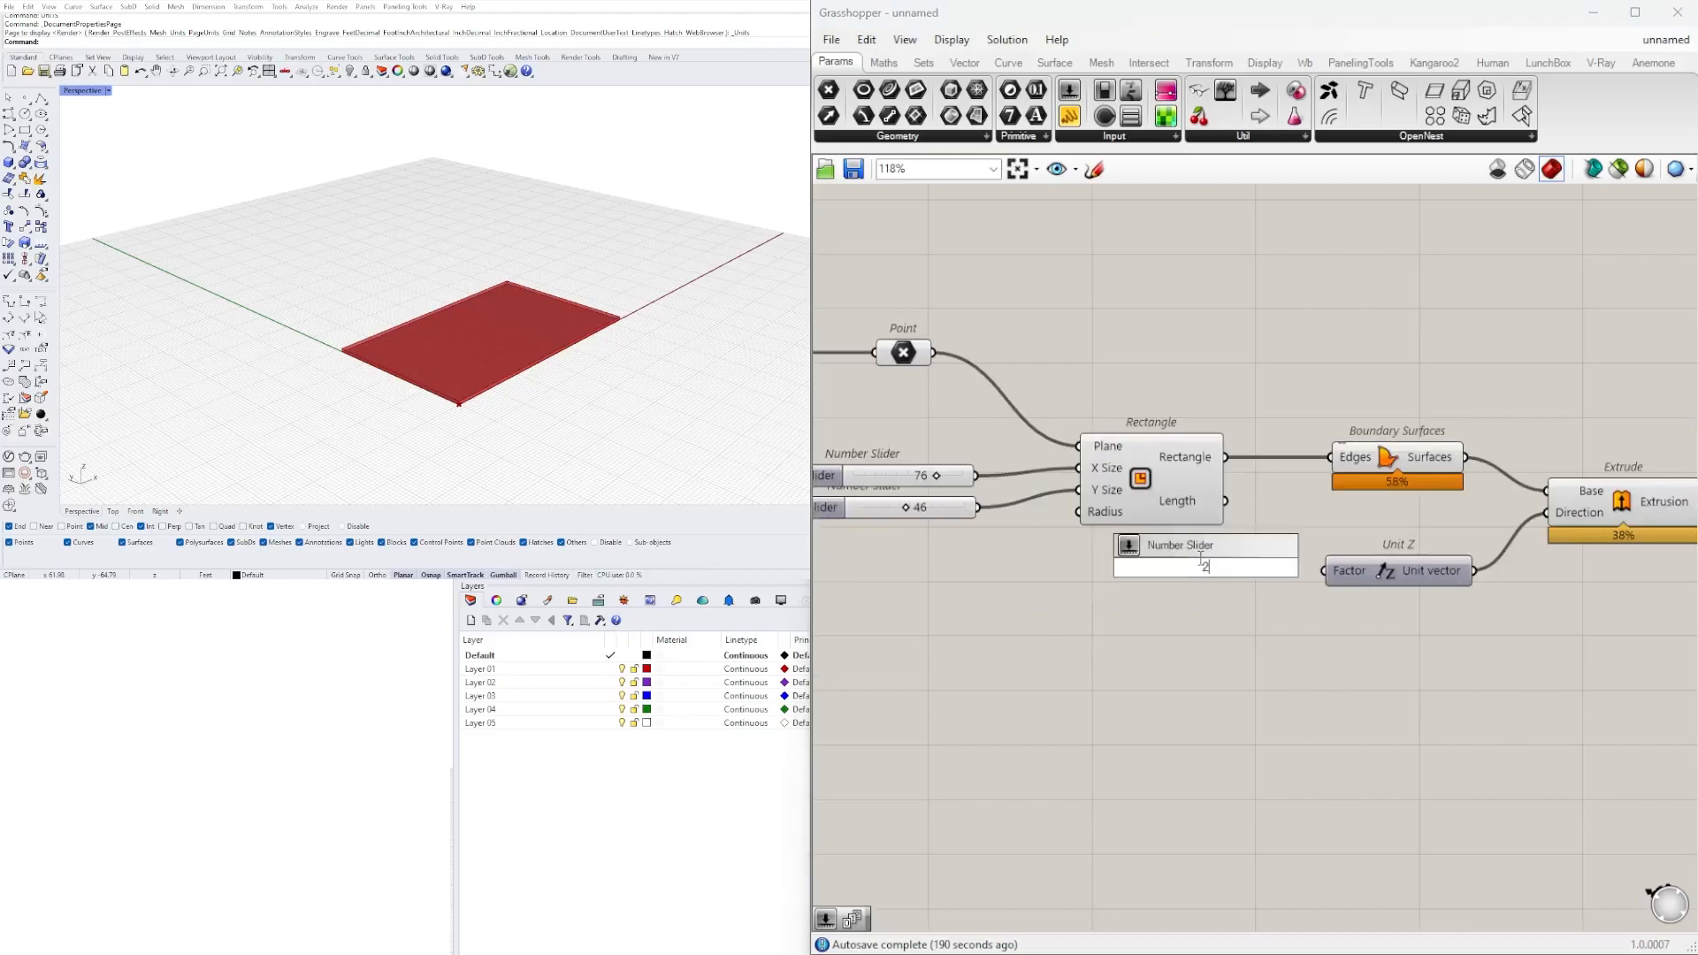
key(Return)
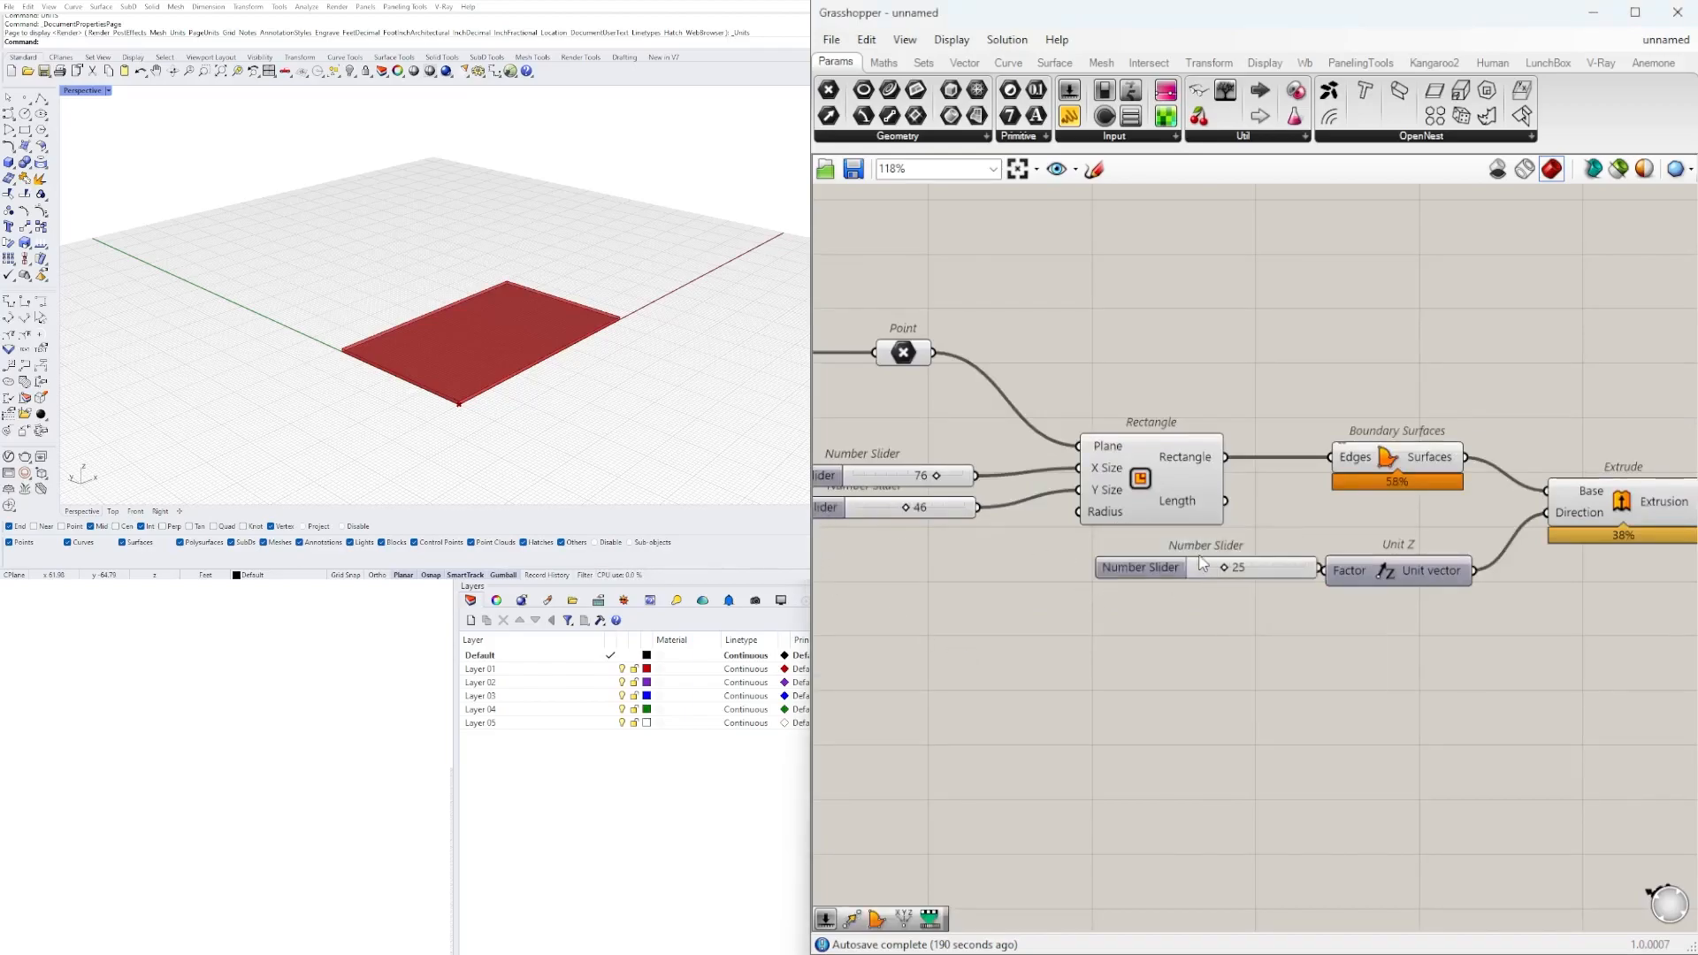
scroll(1177, 555, up, 3)
click(1118, 586)
drag(1118, 585, 1111, 584)
drag(1363, 582, 1404, 581)
click(1456, 714)
Review the start of the definition, from Construct Point and Point to the Rectangle and its size sliders.
scroll(1426, 674, down, 4)
right_drag(1425, 674, 1112, 633)
drag(1353, 530, 1351, 582)
click(1214, 674)
right_drag(1098, 694, 1550, 633)
scroll(1486, 609, down, 2)
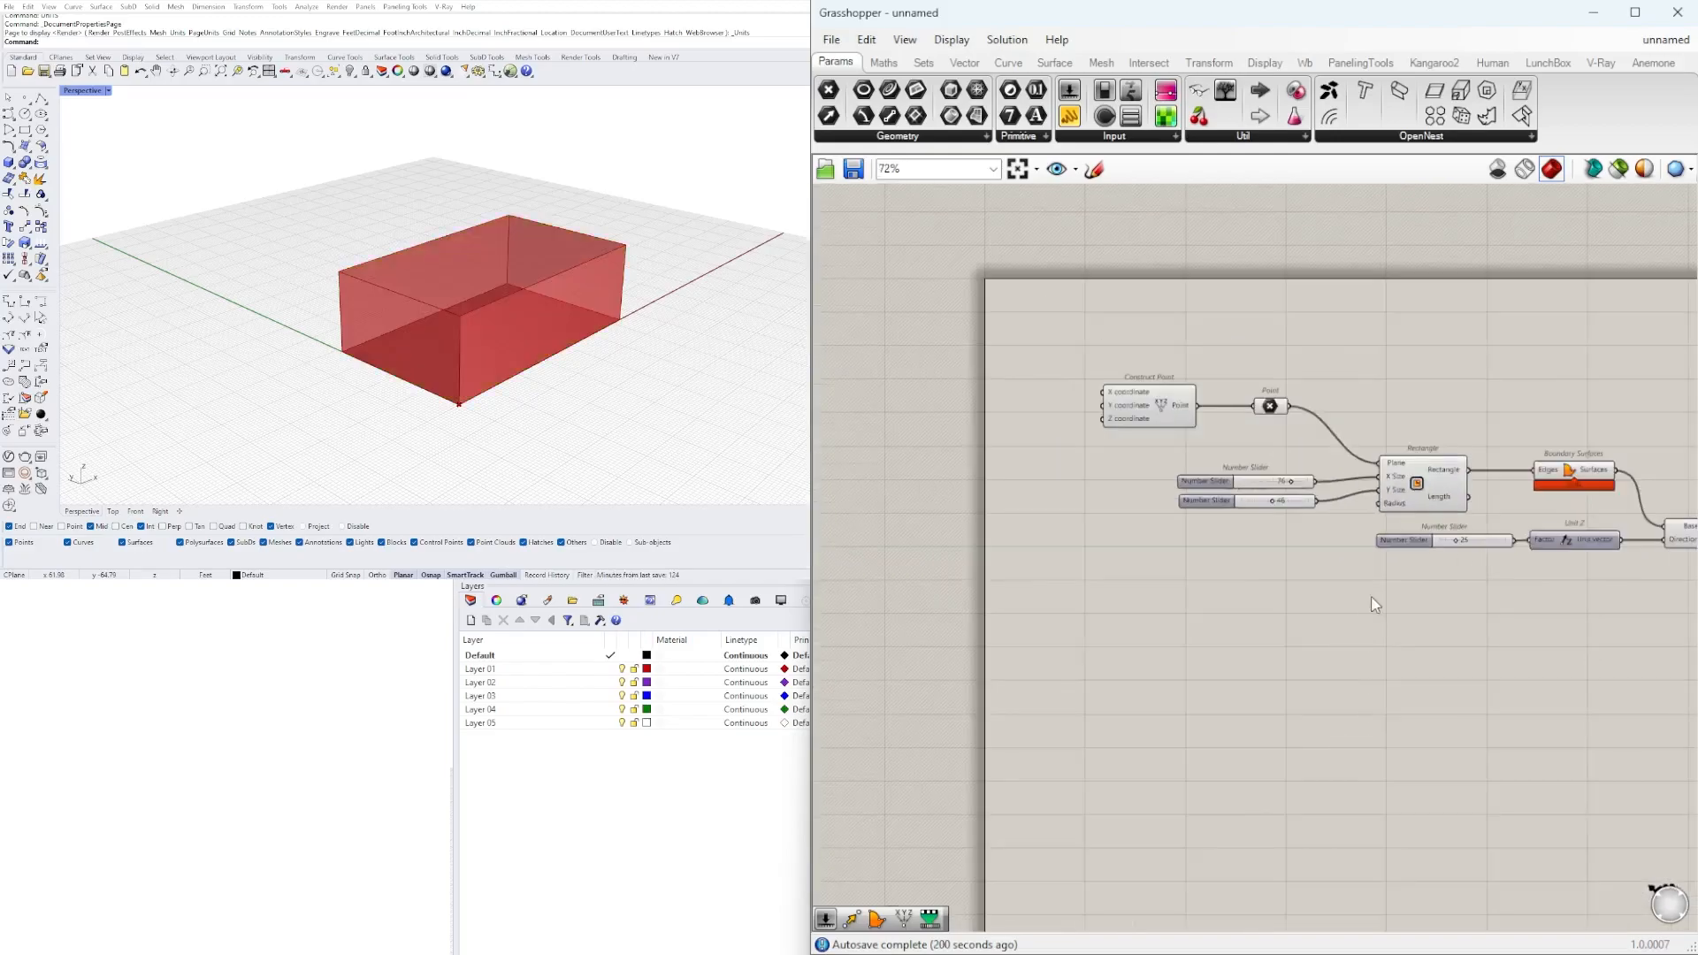
right_drag(1380, 594, 1228, 659)
scroll(1211, 619, up, 1)
drag(1129, 398, 957, 460)
scroll(957, 459, up, 2)
click(1017, 423)
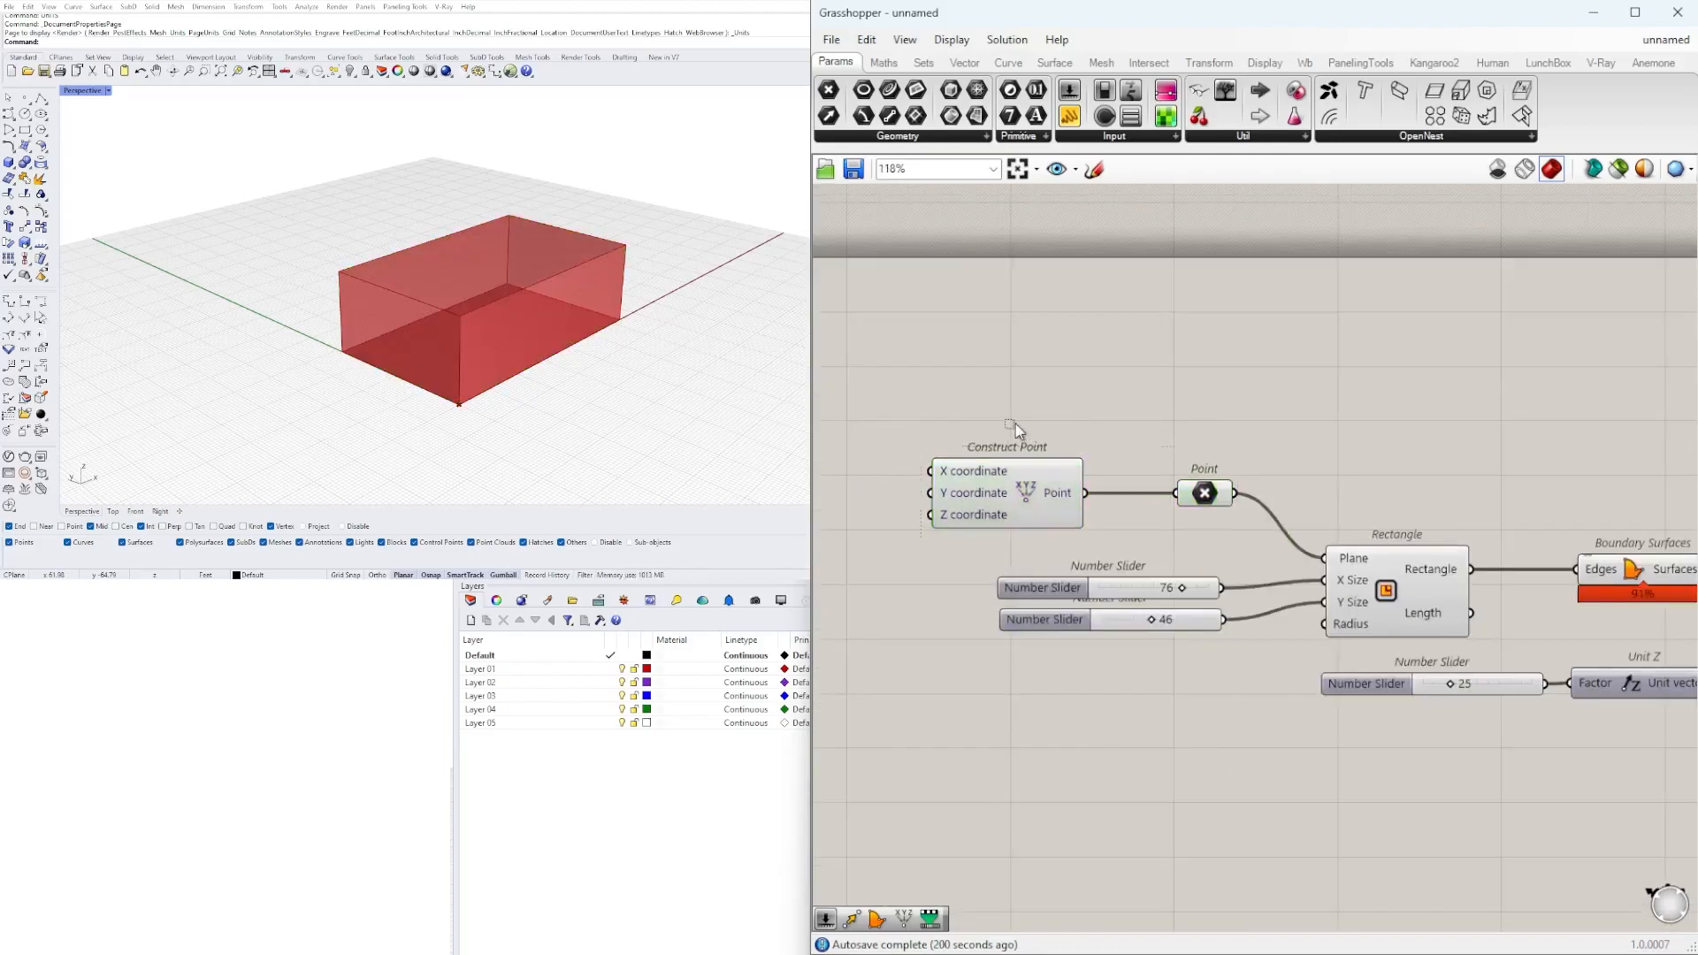
scroll(1208, 442, down, 3)
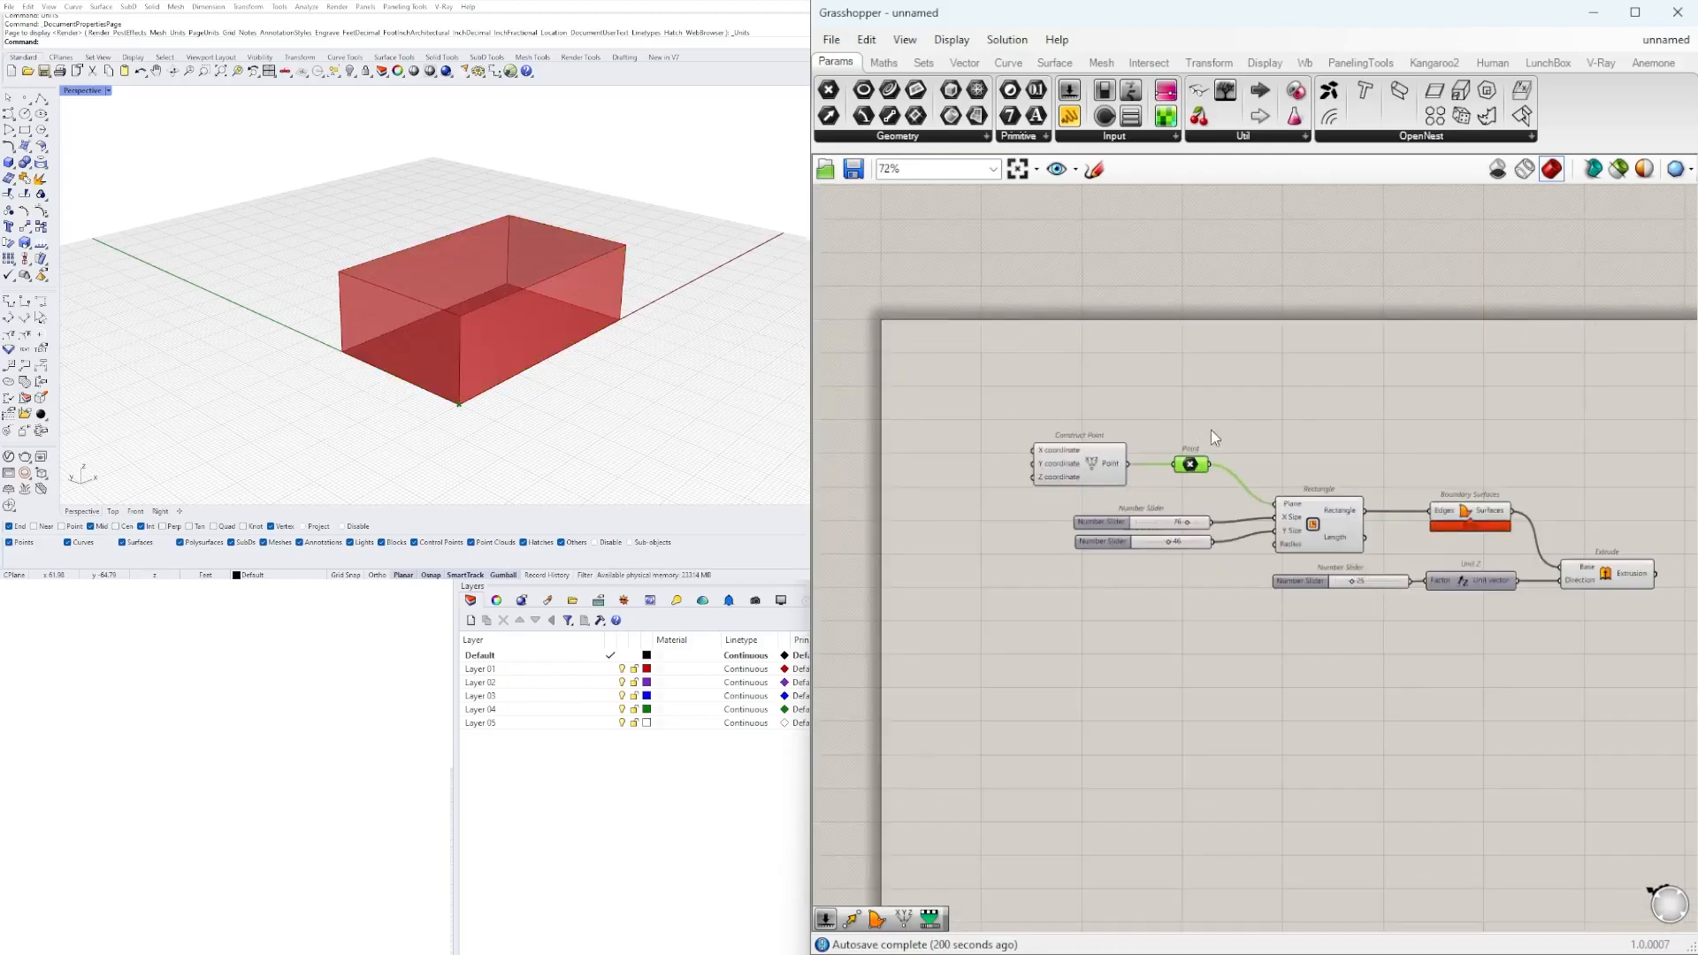
right_drag(1206, 466, 997, 425)
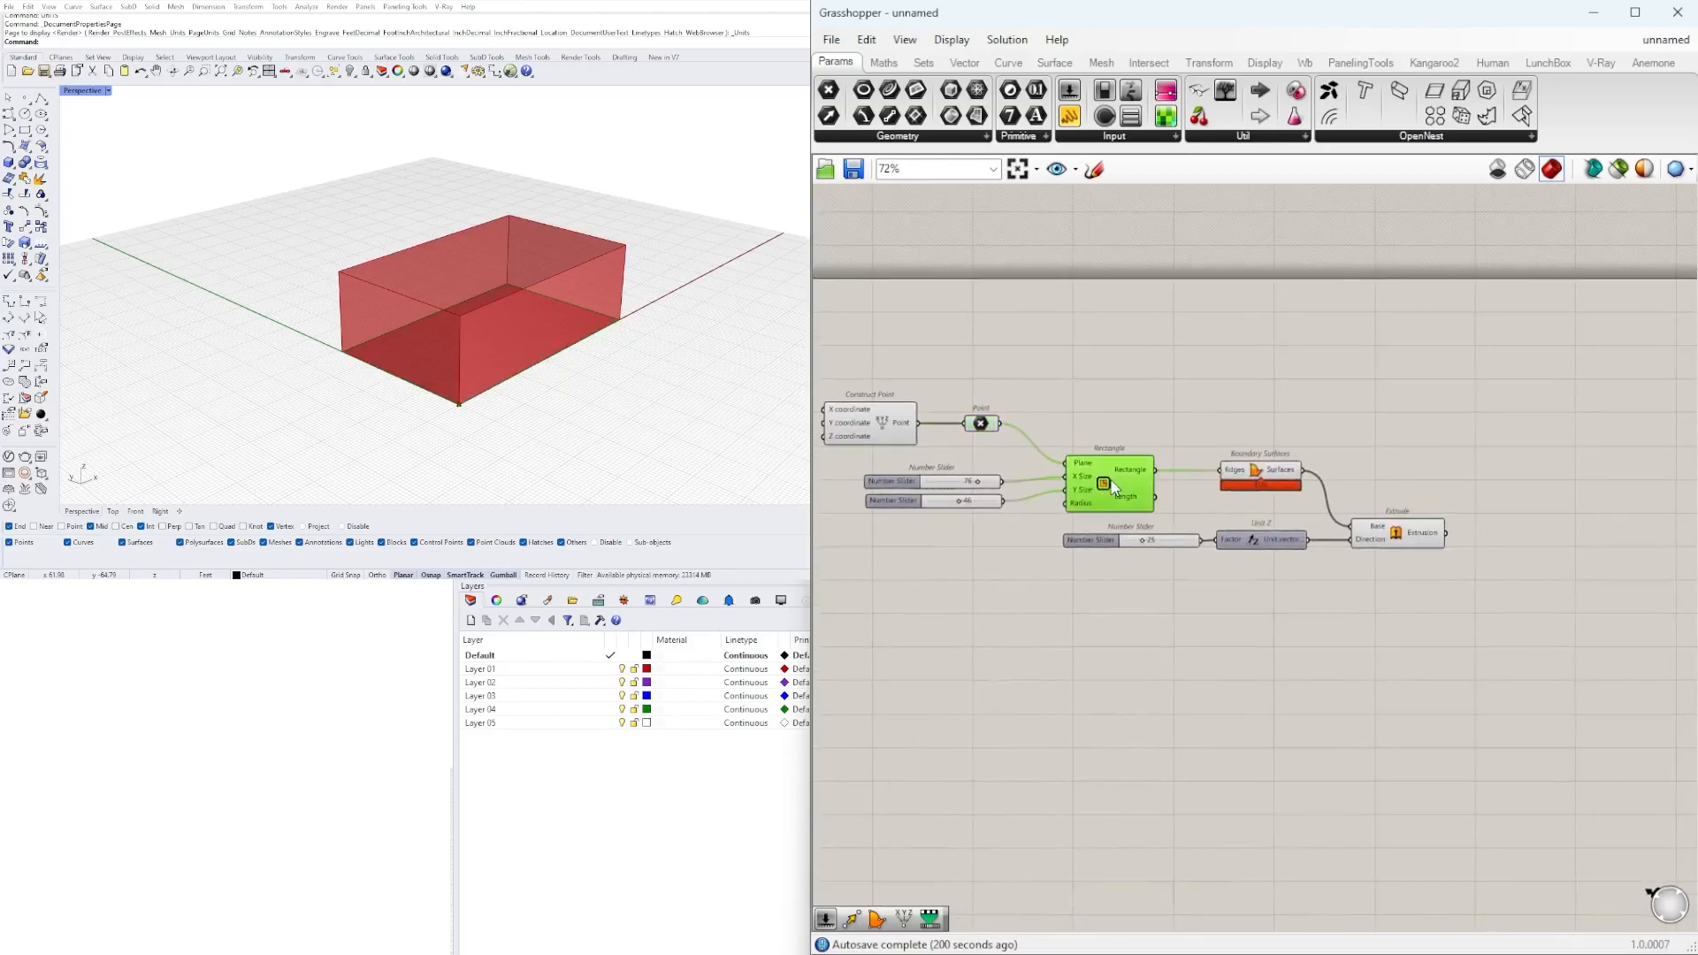
Examine the Boundary Surfaces and Extrude components together with the box they produce in the Rhino viewport.
click(1255, 469)
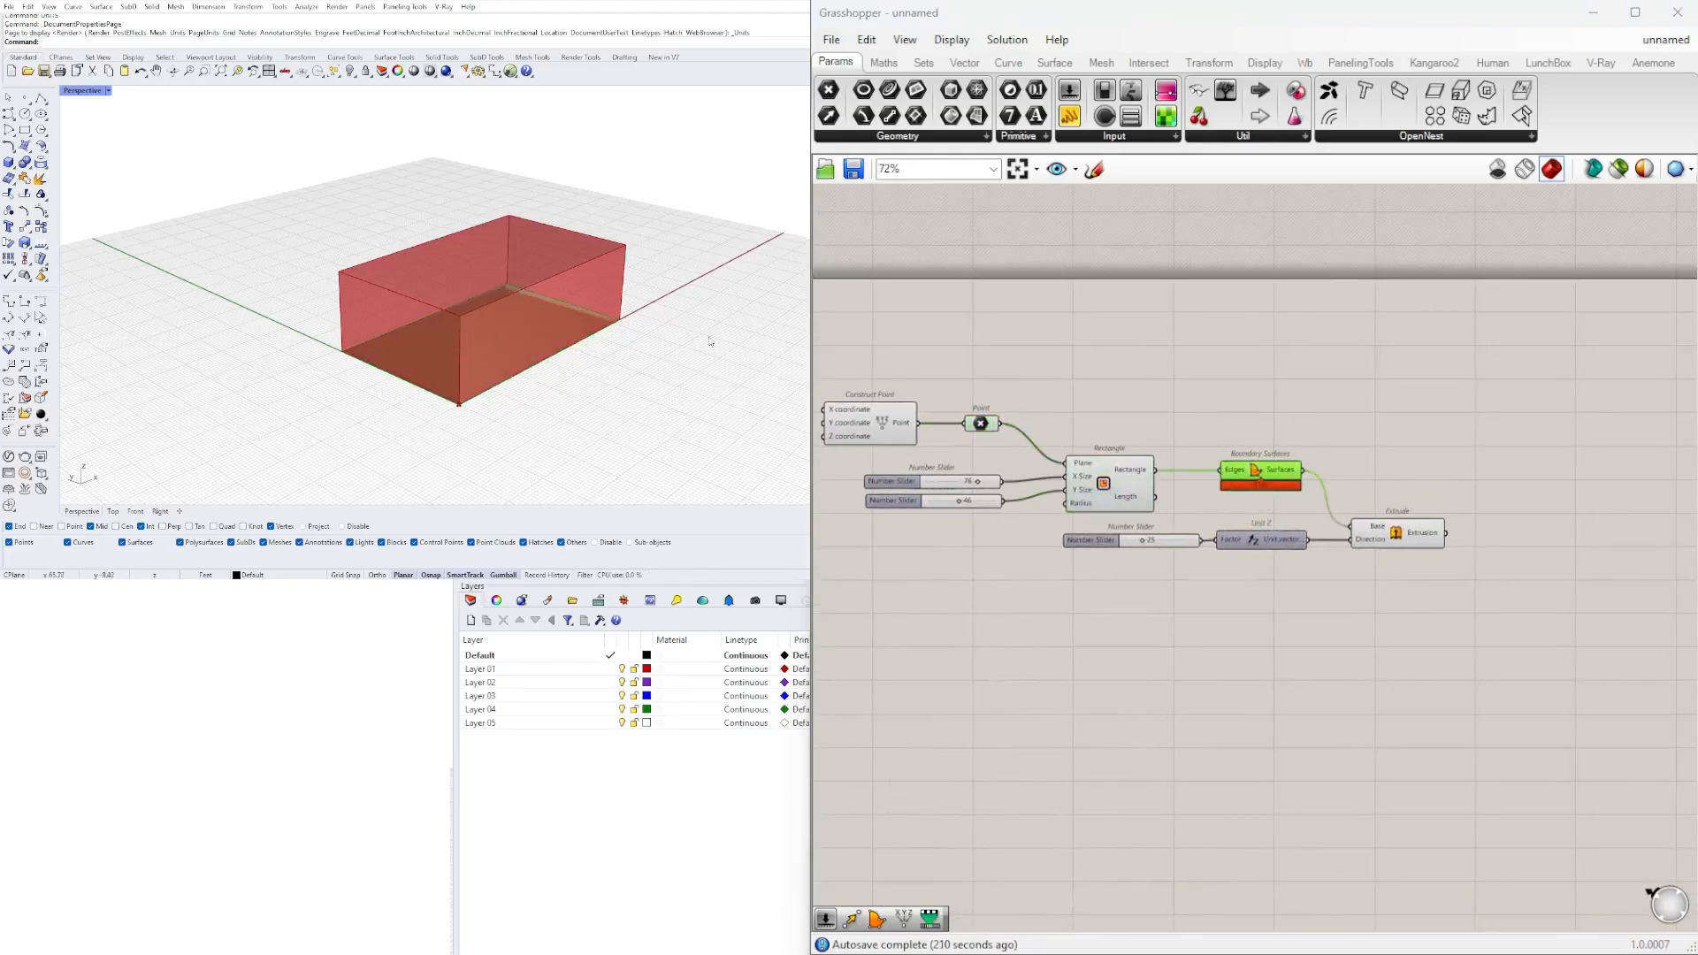
scroll(1169, 577, up, 2)
click(1482, 515)
click(1405, 465)
click(1281, 429)
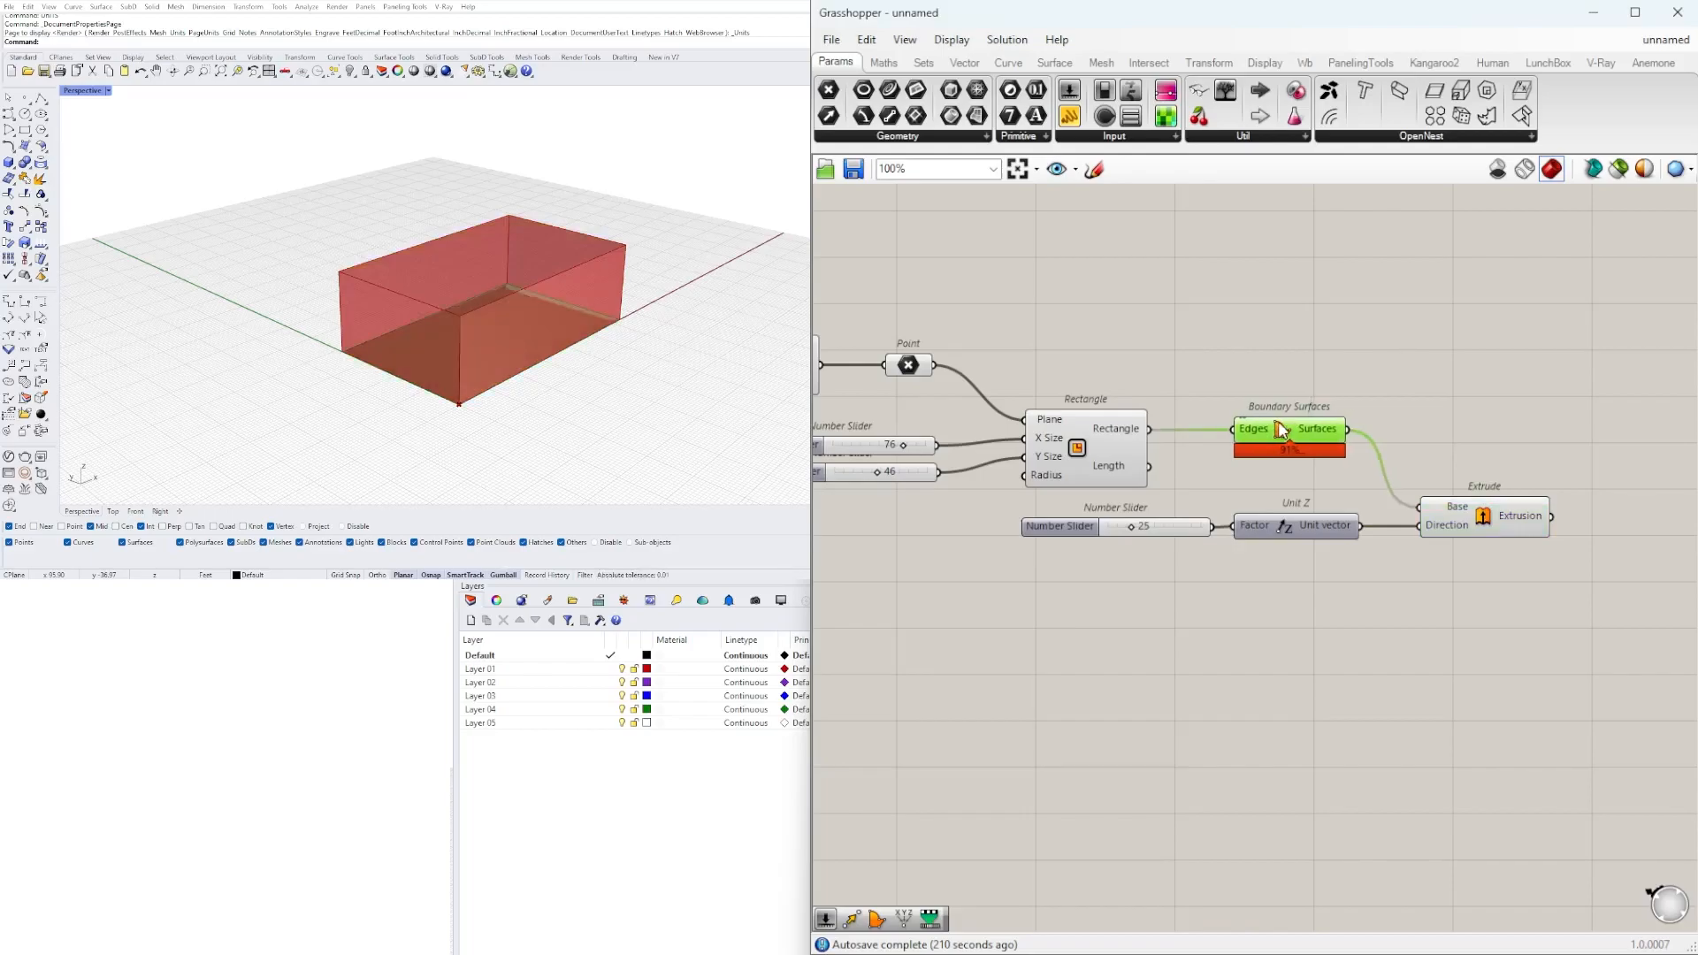
click(1311, 371)
drag(1294, 422, 1301, 422)
click(1309, 400)
scroll(1348, 420, down, 1)
right_drag(1348, 420, 1405, 413)
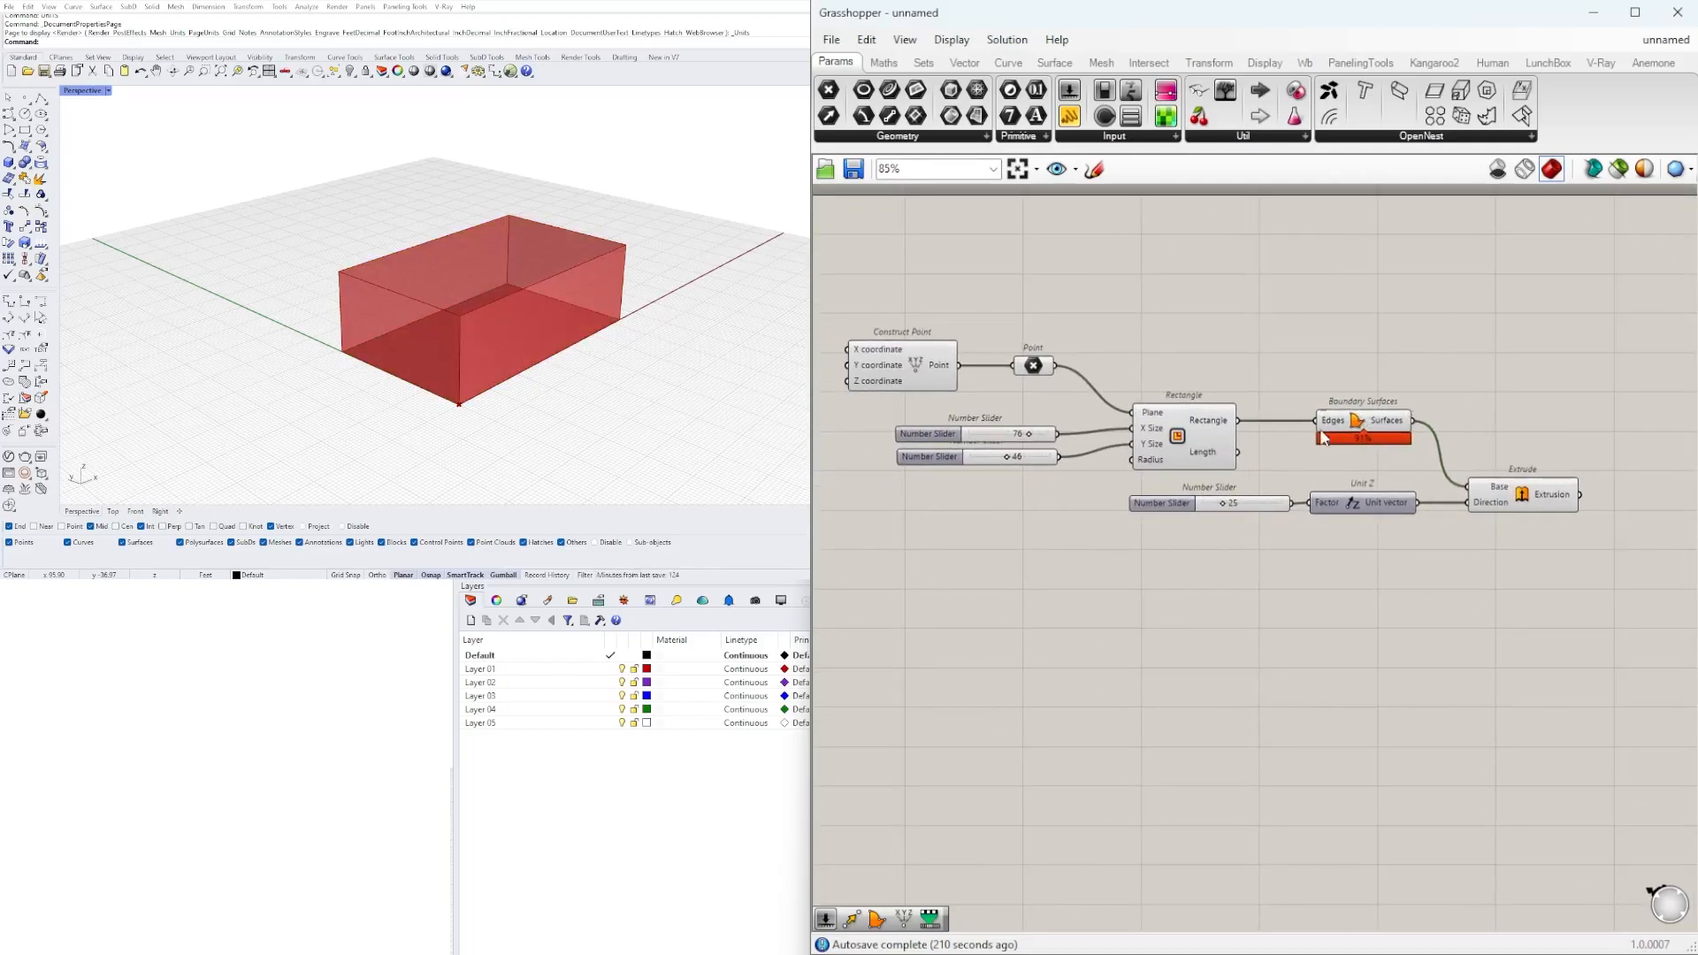
mouse_move(1202, 457)
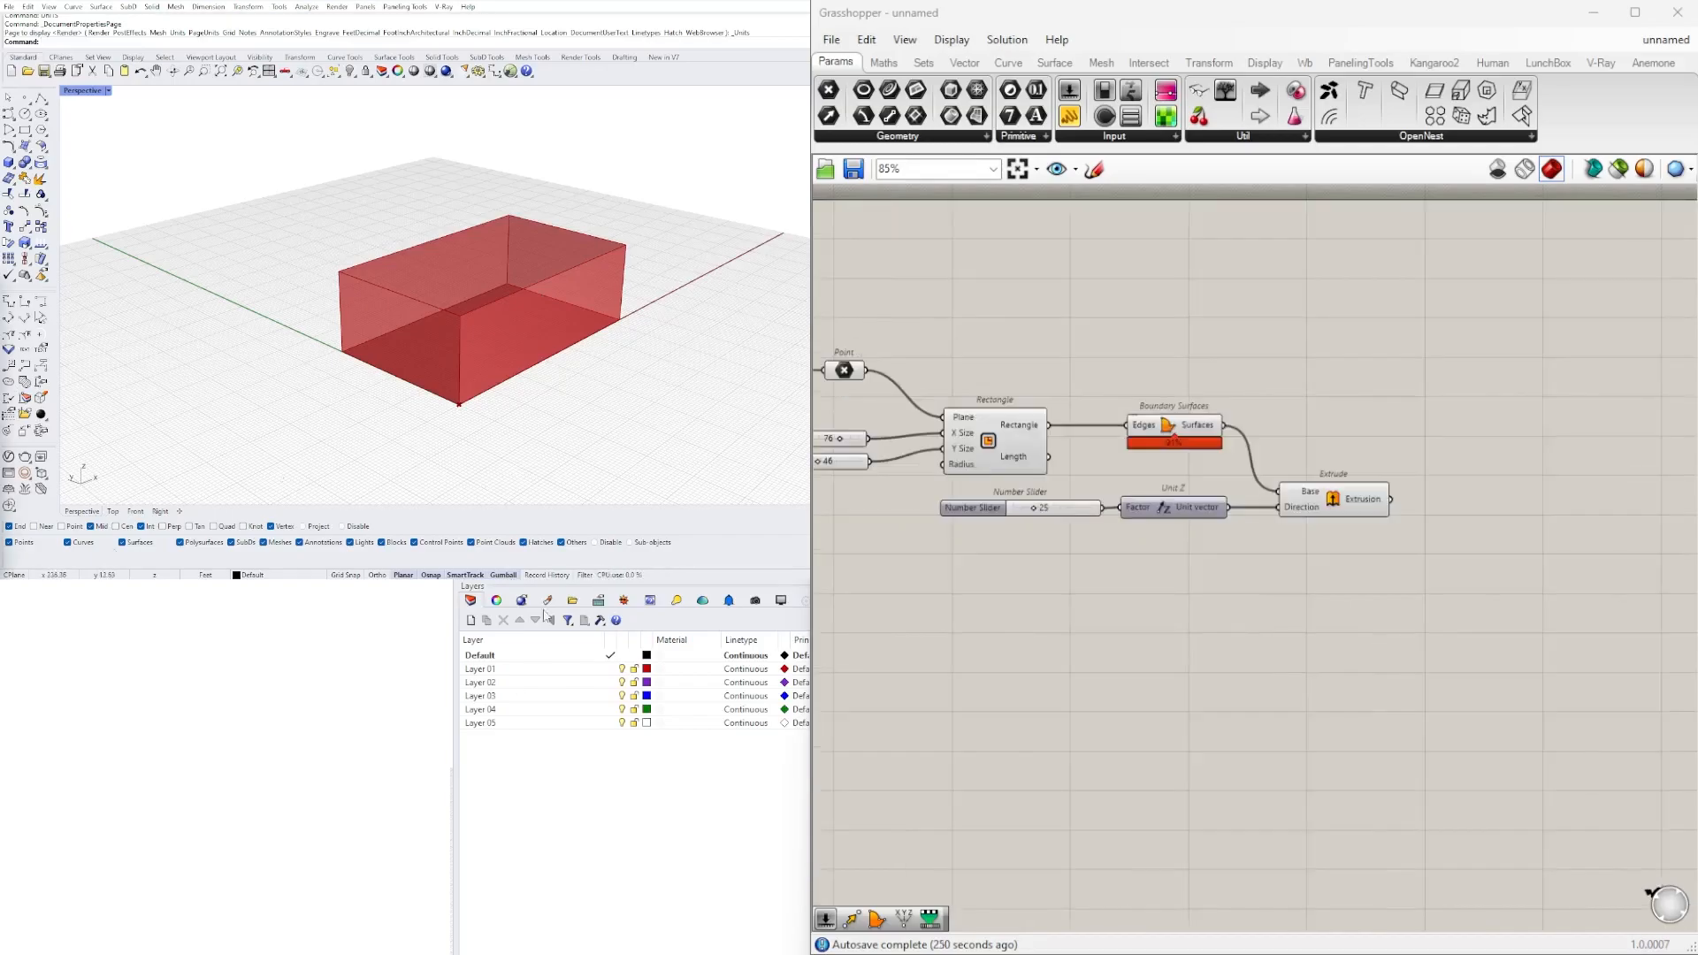
right_drag(543, 314, 596, 254)
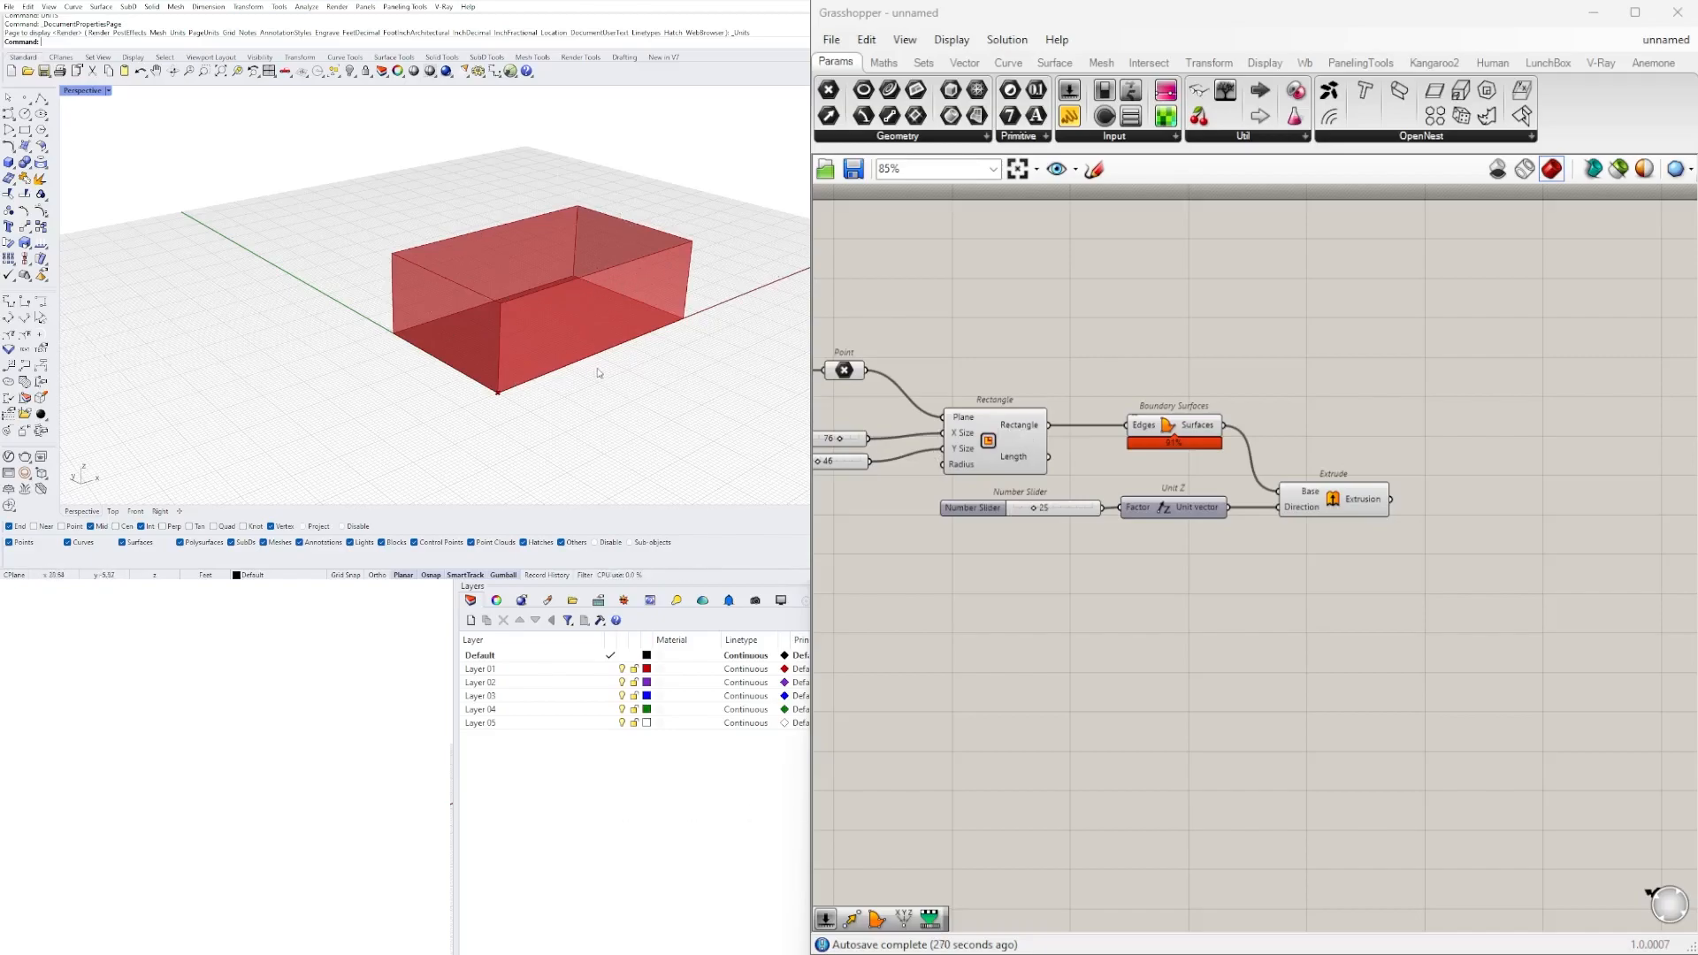
Duplicate the Rectangle component with its X Size and Y Size sliders and place the copy below the original.
right_drag(1149, 549, 1287, 528)
click(1116, 401)
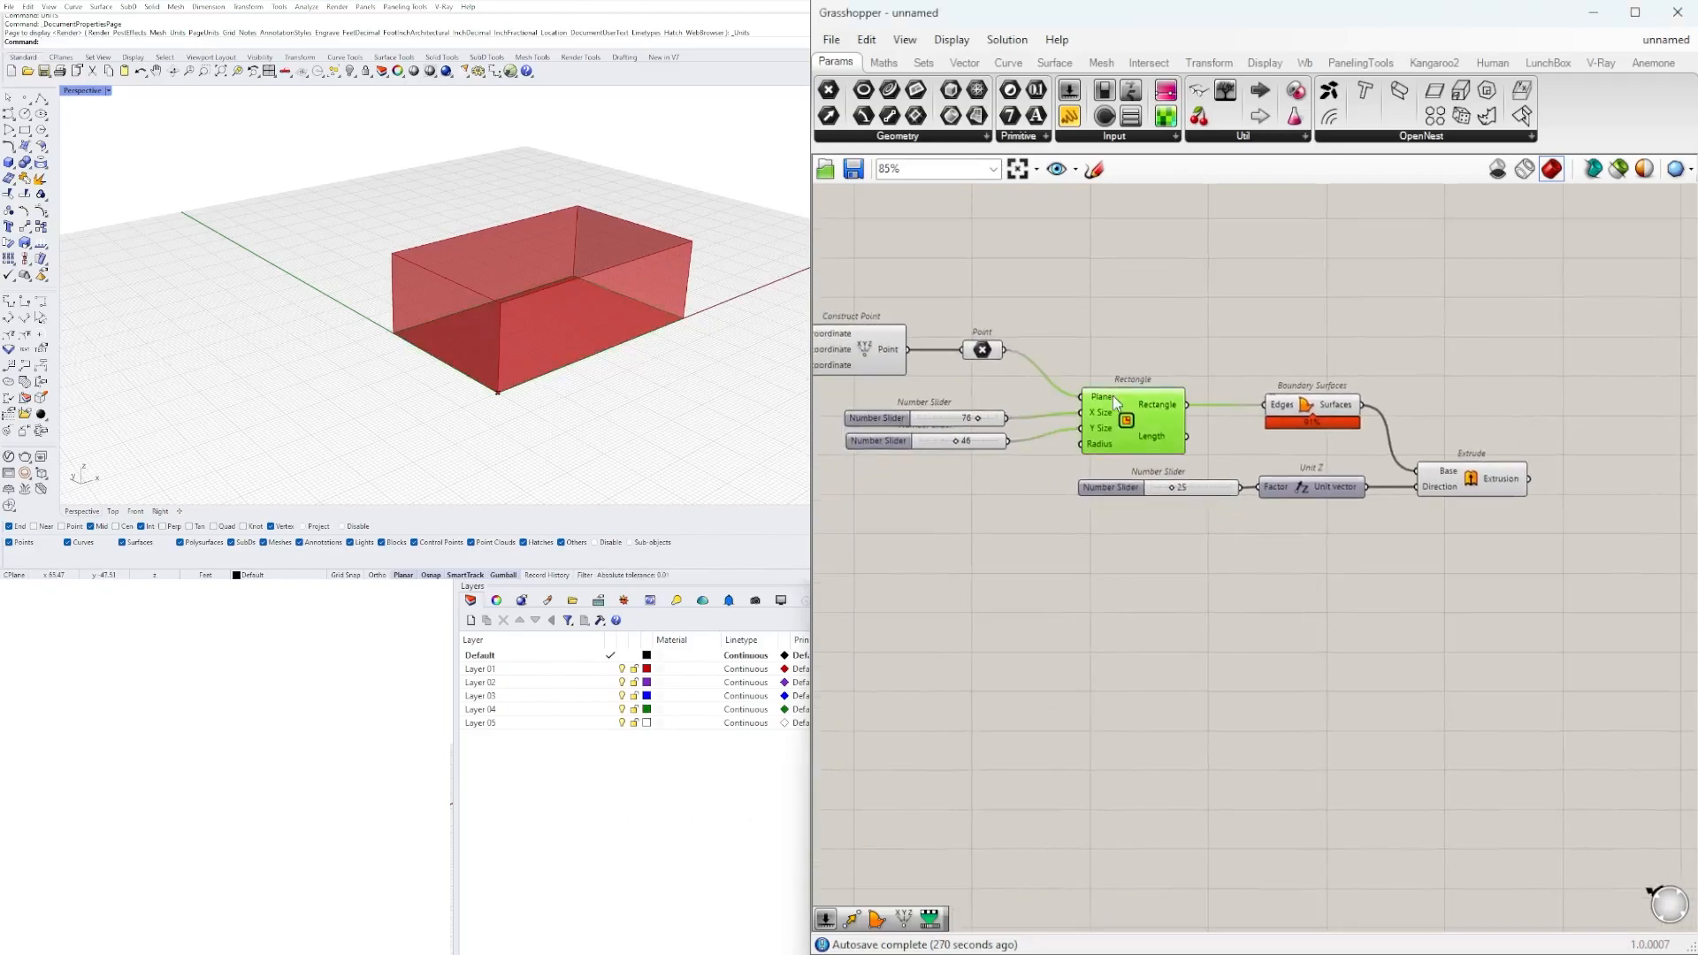
click(1136, 370)
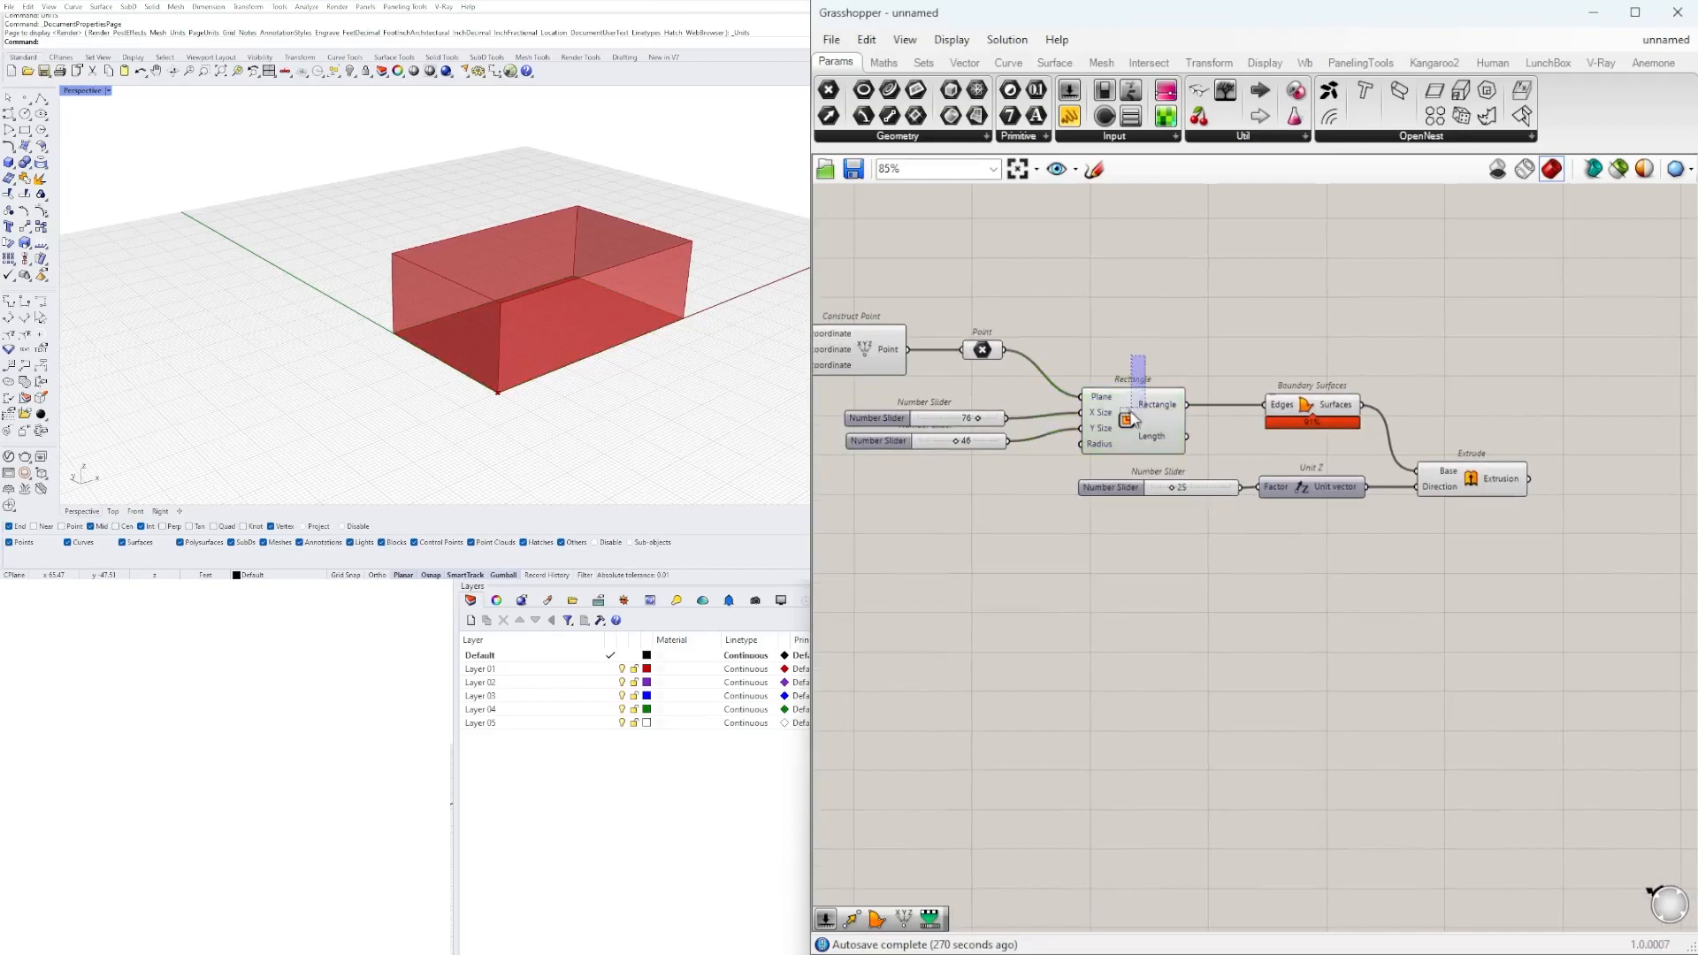
drag(1132, 410, 1130, 412)
shift+drag(976, 483, 914, 409)
drag(1117, 411, 1114, 548)
click(1102, 696)
click(1136, 410)
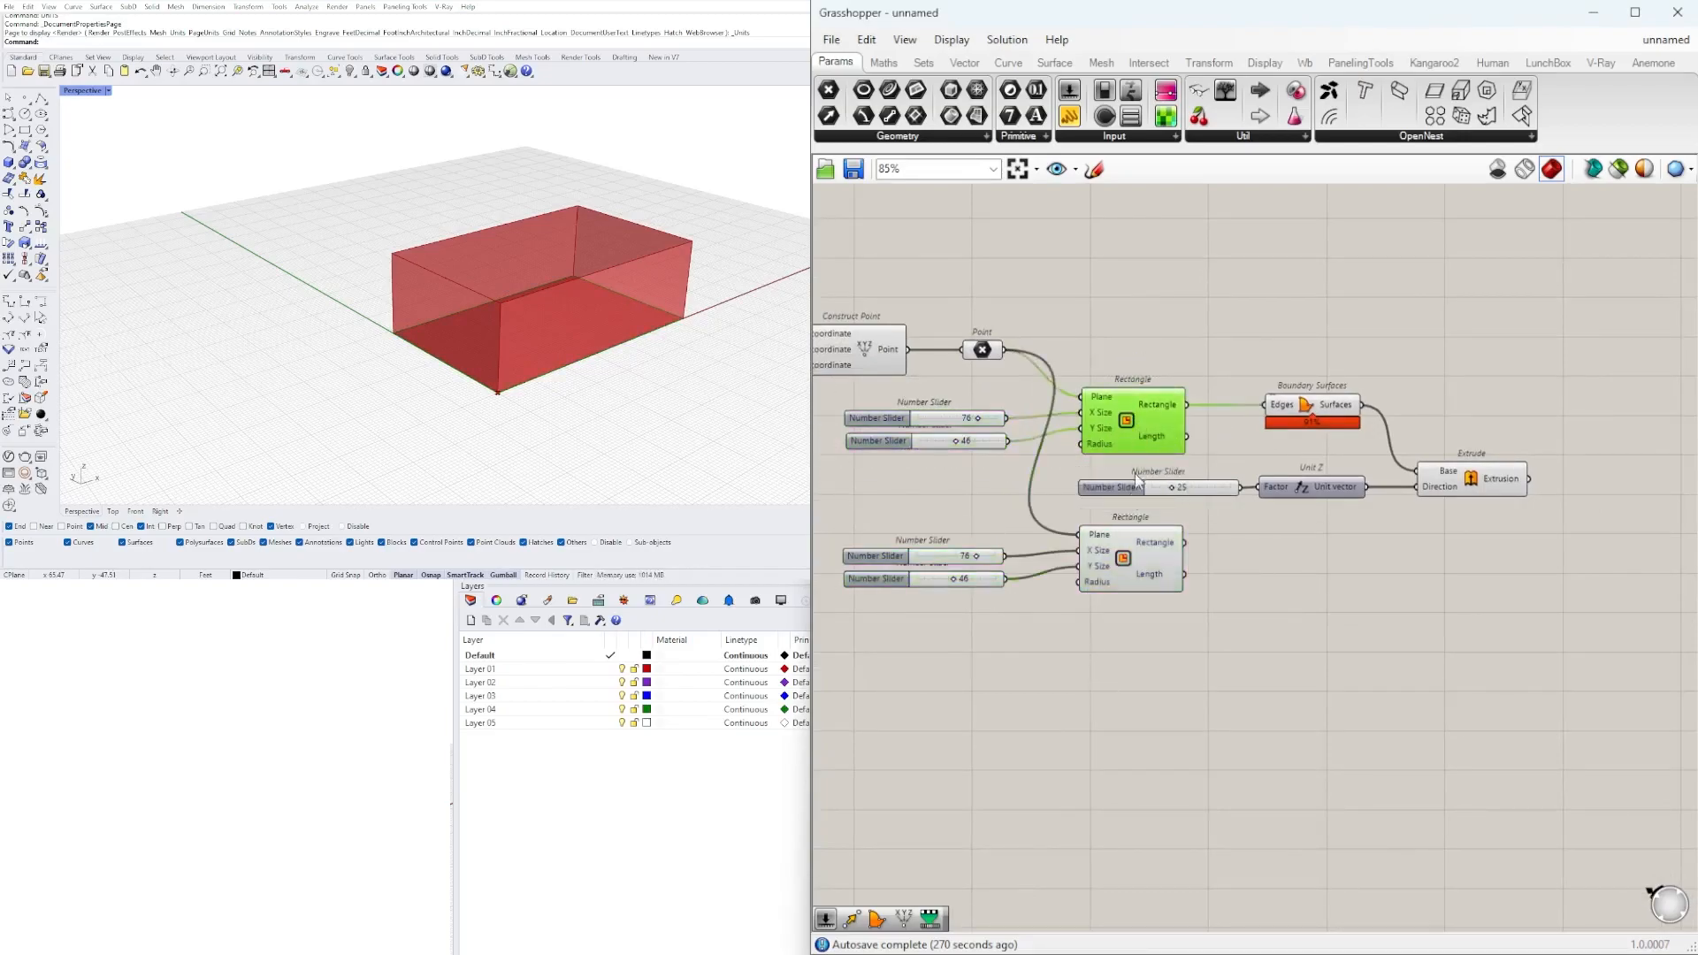
click(1137, 563)
scroll(1170, 472, up, 3)
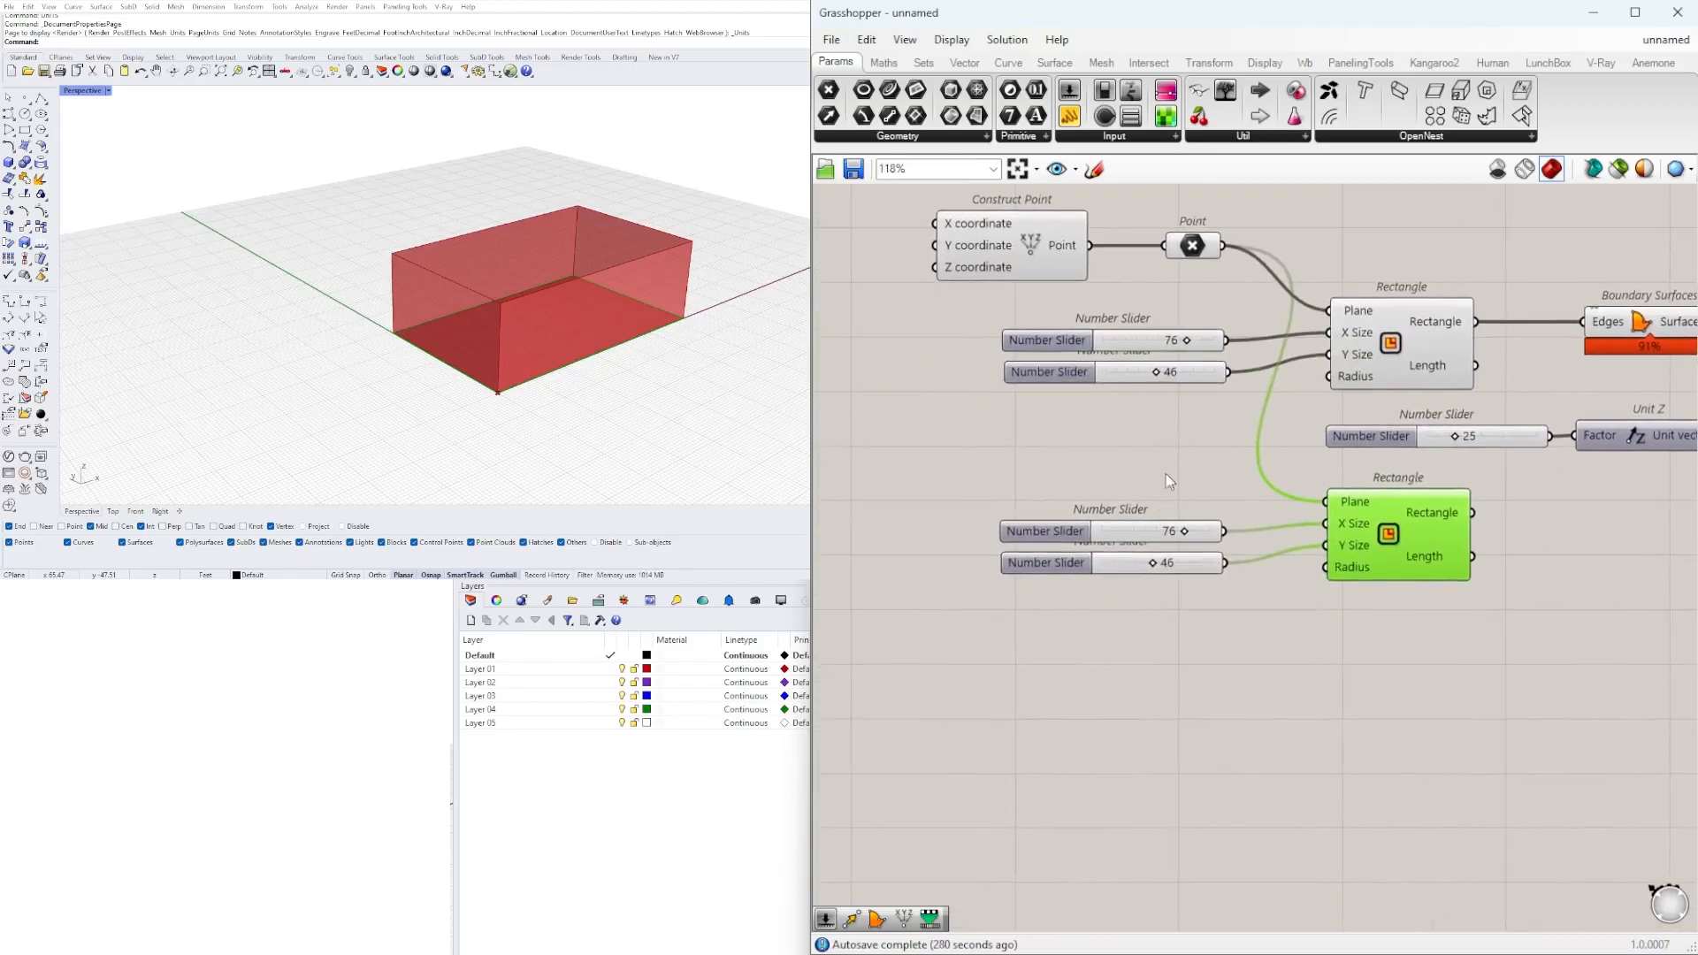
Shift the copied Rectangle slightly away from its sliders and set its X Size slider to 50.
drag(1396, 532, 1417, 531)
click(1265, 580)
scroll(1170, 534, up, 4)
drag(1203, 539, 1146, 530)
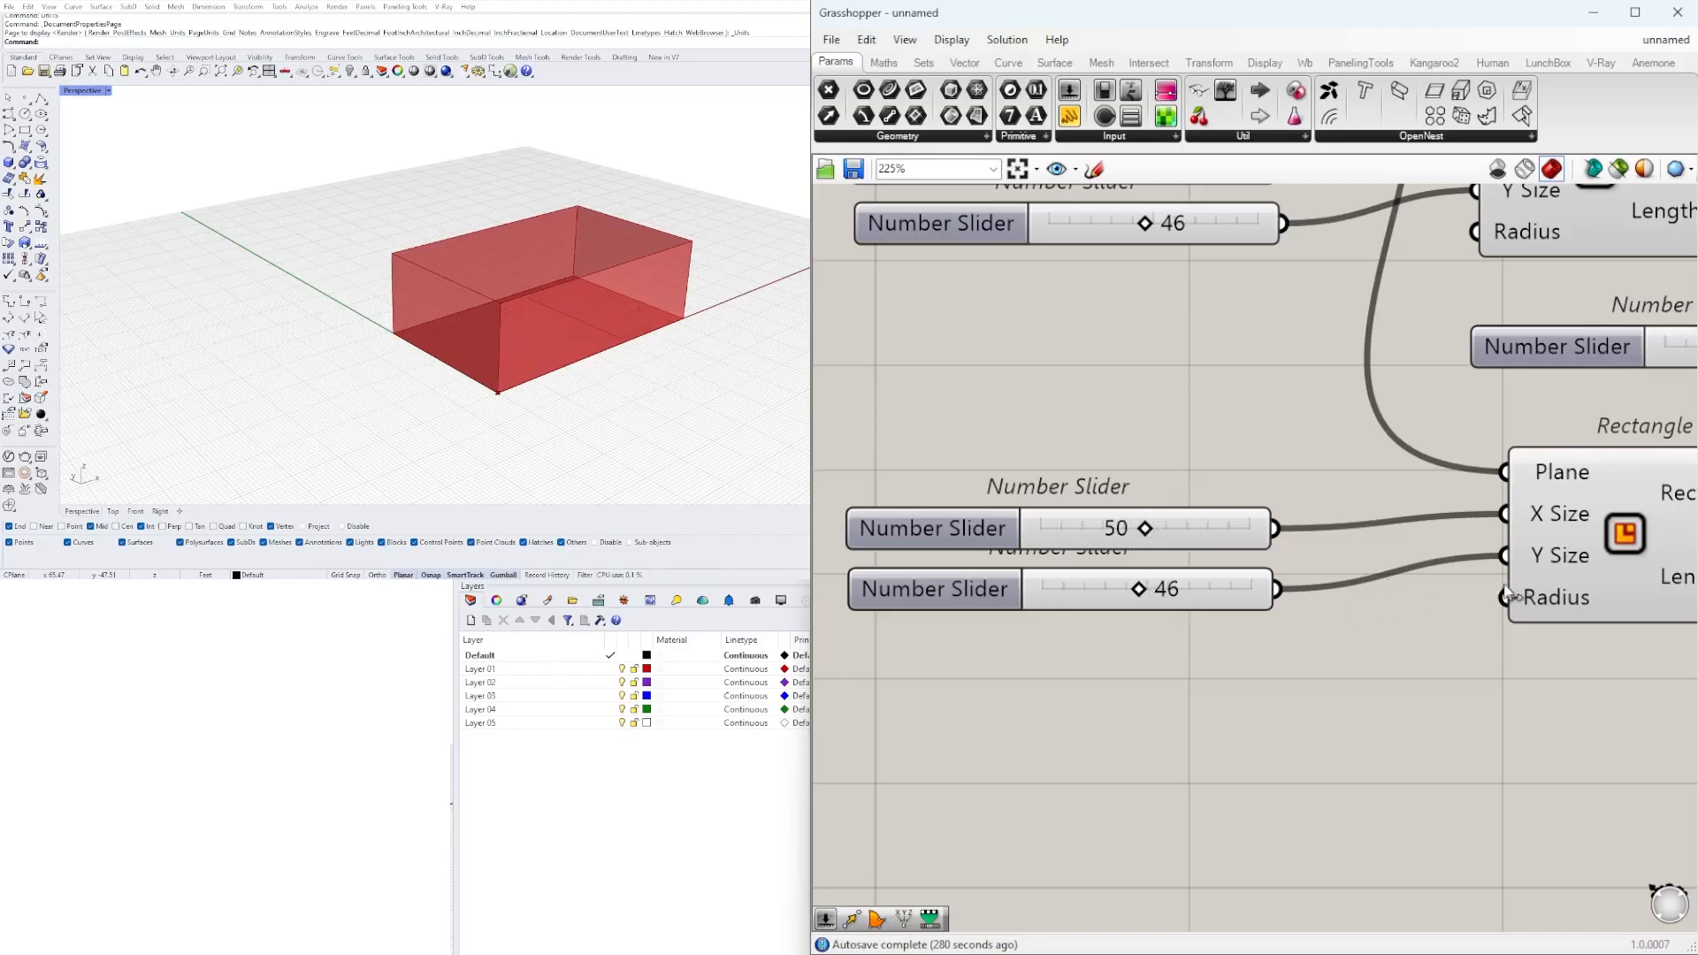
Connect the original Y Size slider to the copied Rectangle's Y Size input as well and set that slider to 48.
scroll(1501, 599, down, 3)
shift+drag(1226, 335, 1386, 576)
drag(1148, 453, 977, 276)
drag(1015, 339, 978, 360)
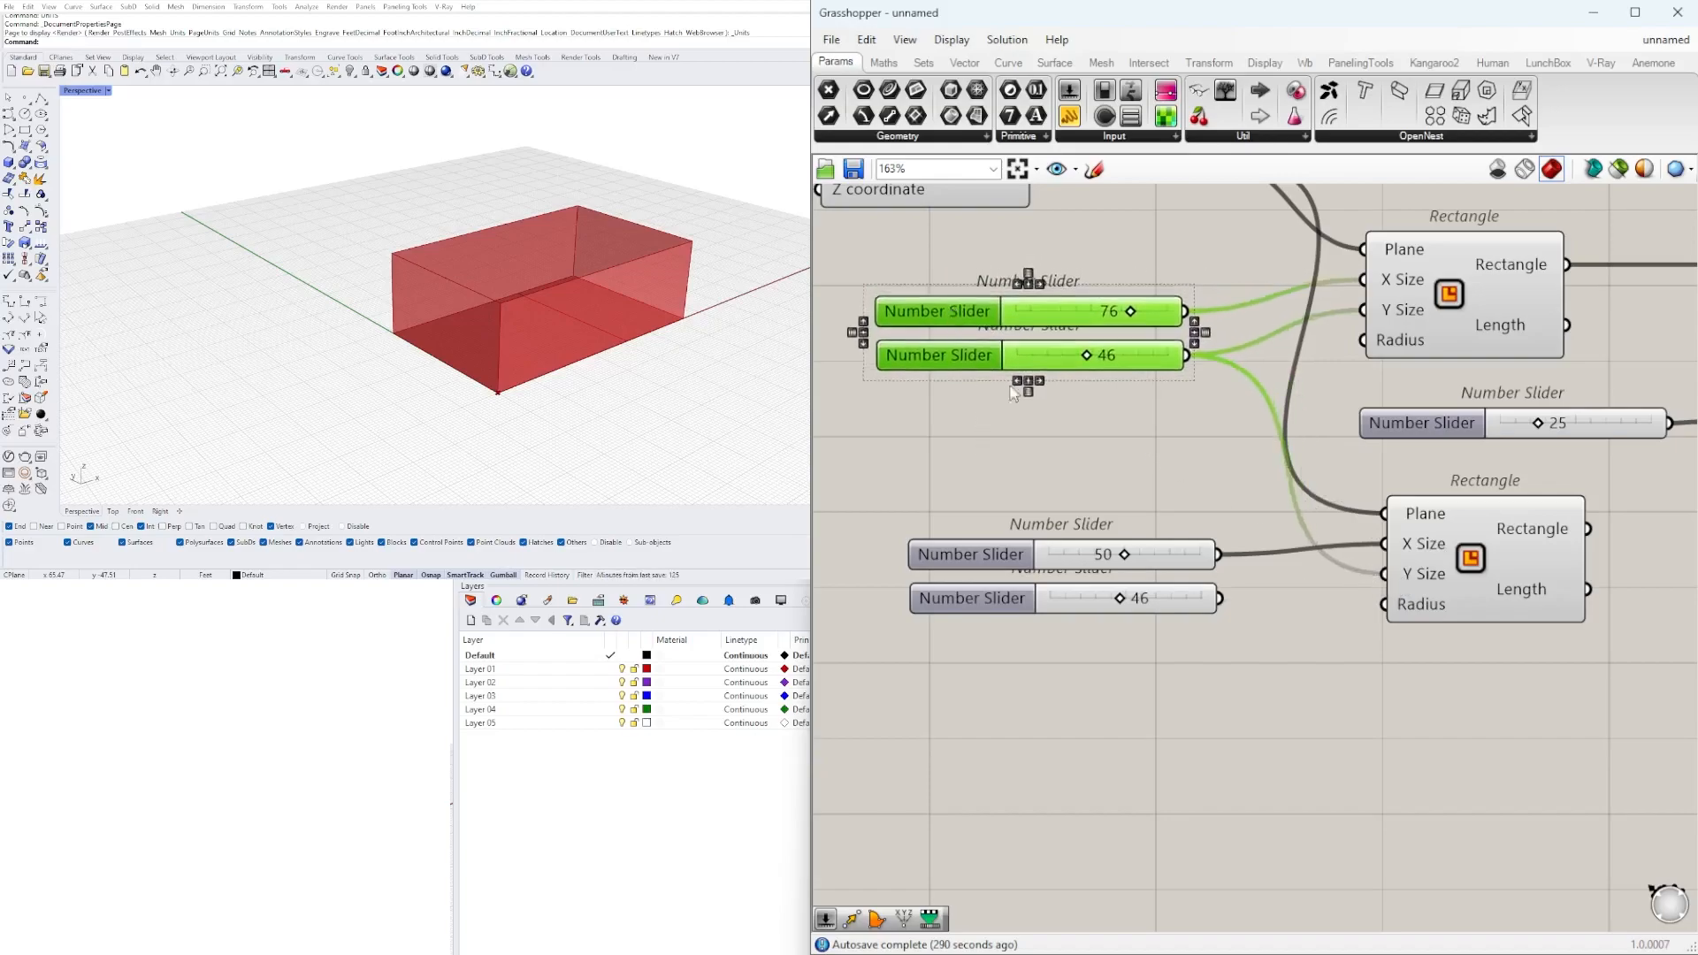
click(1048, 398)
scroll(1085, 361, up, 3)
mouse_move(1087, 353)
mouse_down()
mouse_move(1111, 353)
mouse_move(1092, 355)
mouse_up()
Delete the disconnected duplicate Y Size slider beside the copied Rectangle.
click(1190, 619)
click(1219, 681)
key(Delete)
scroll(1229, 642, down, 3)
Set the copied Rectangle's X Size slider to 49 and check the resulting outline in the viewport.
click(1227, 625)
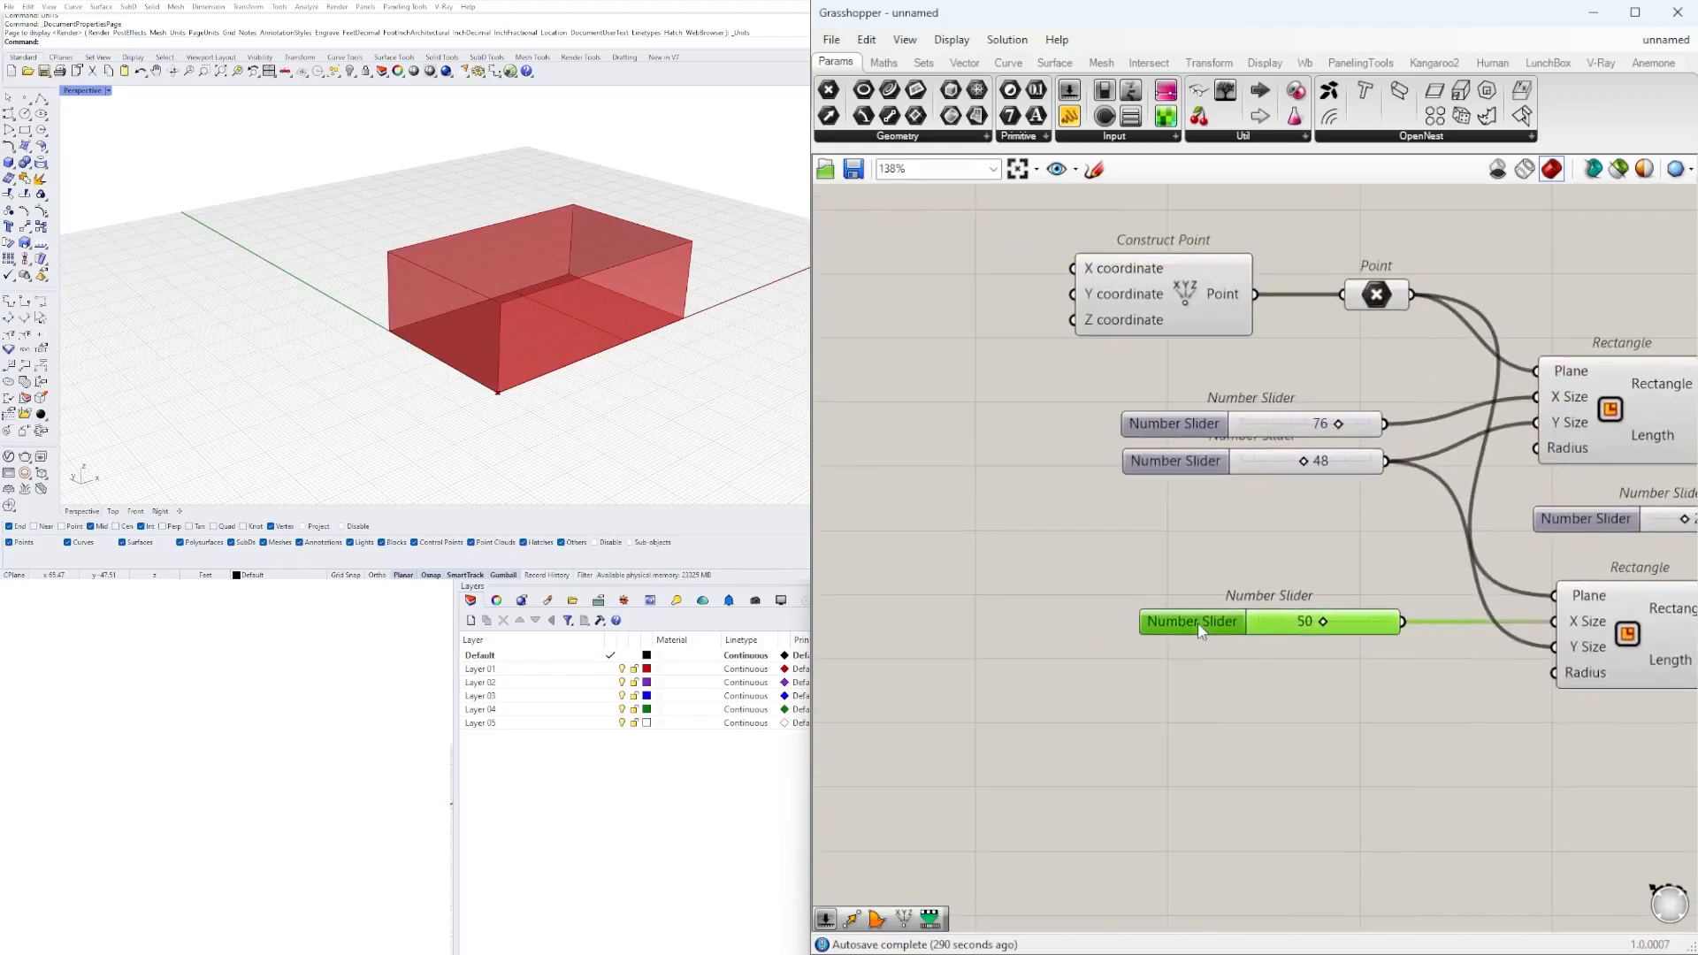
scroll(1351, 631, up, 4)
mouse_move(1351, 635)
mouse_down()
mouse_move(1309, 634)
mouse_move(1370, 634)
mouse_move(1335, 633)
mouse_up()
scroll(1359, 638, down, 5)
click(1245, 584)
scroll(1419, 624, up, 1)
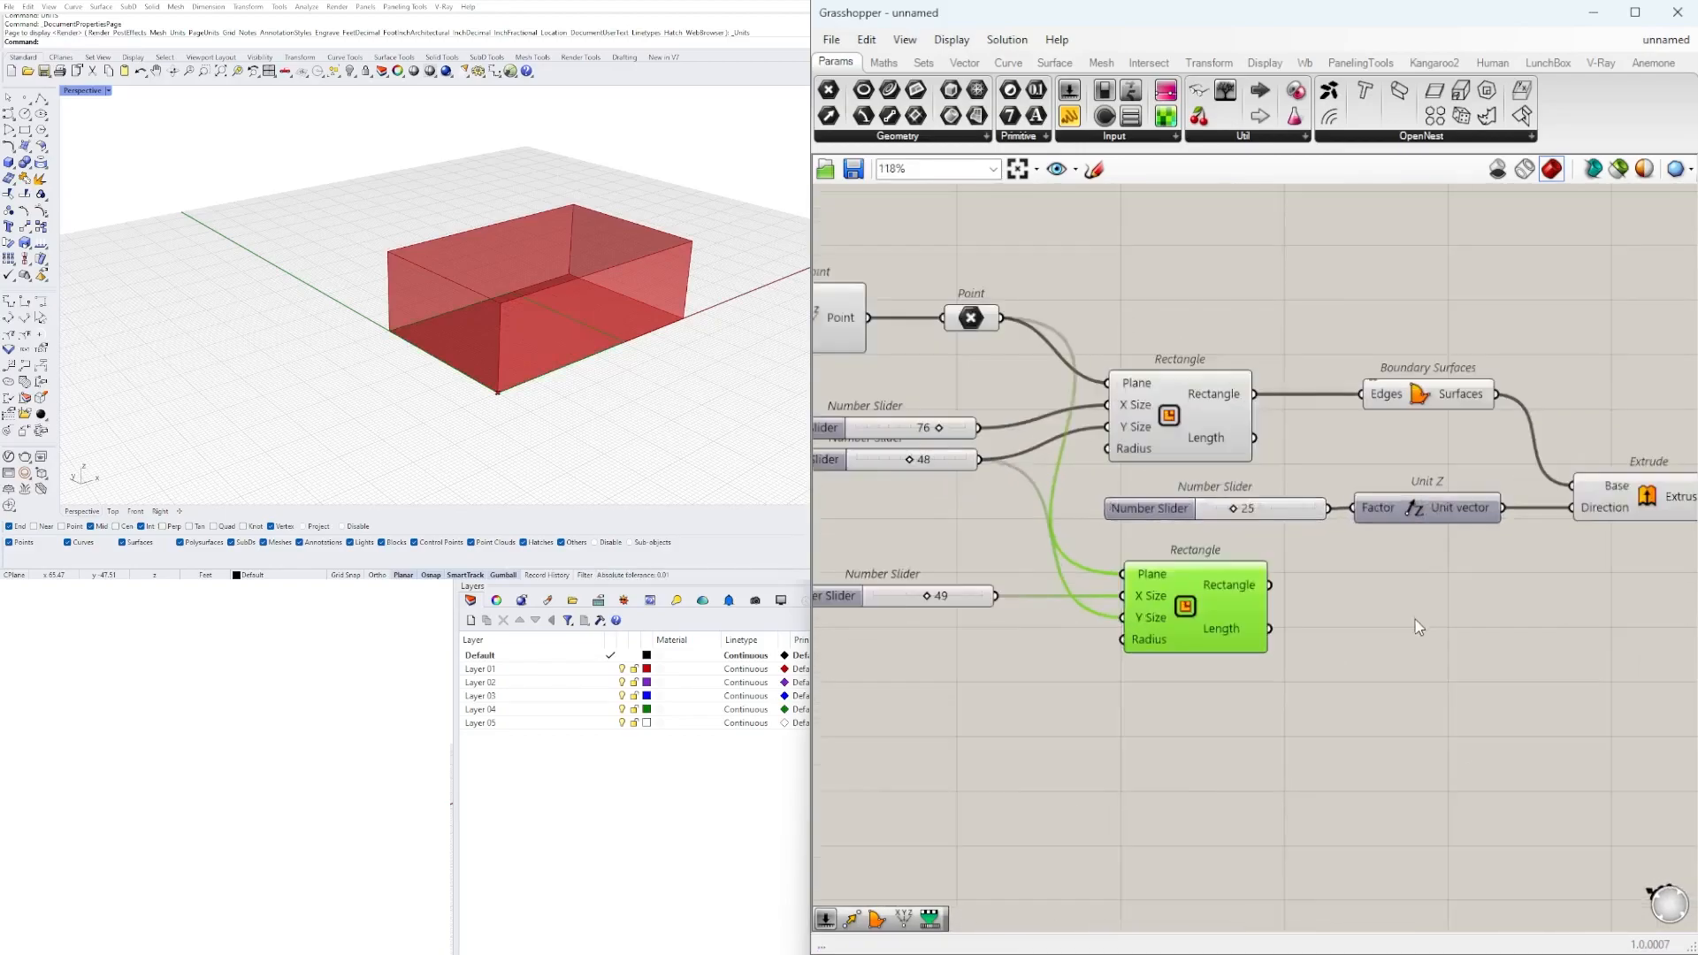
click(1387, 614)
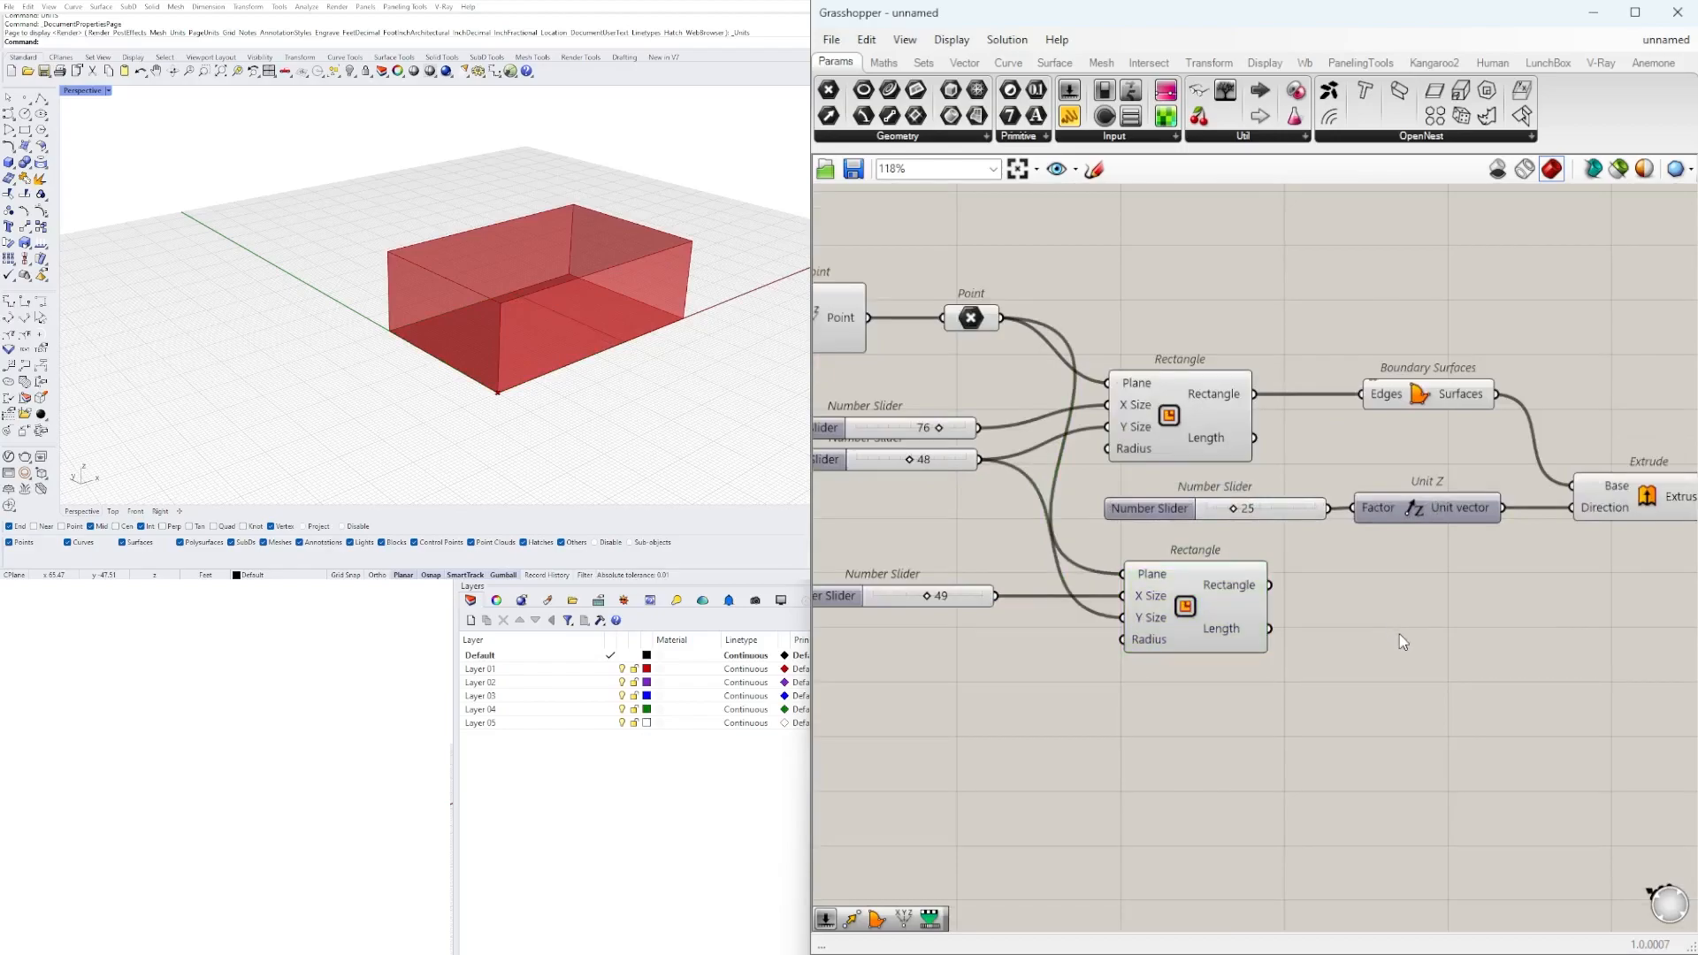
double_click(1399, 619)
text(box)
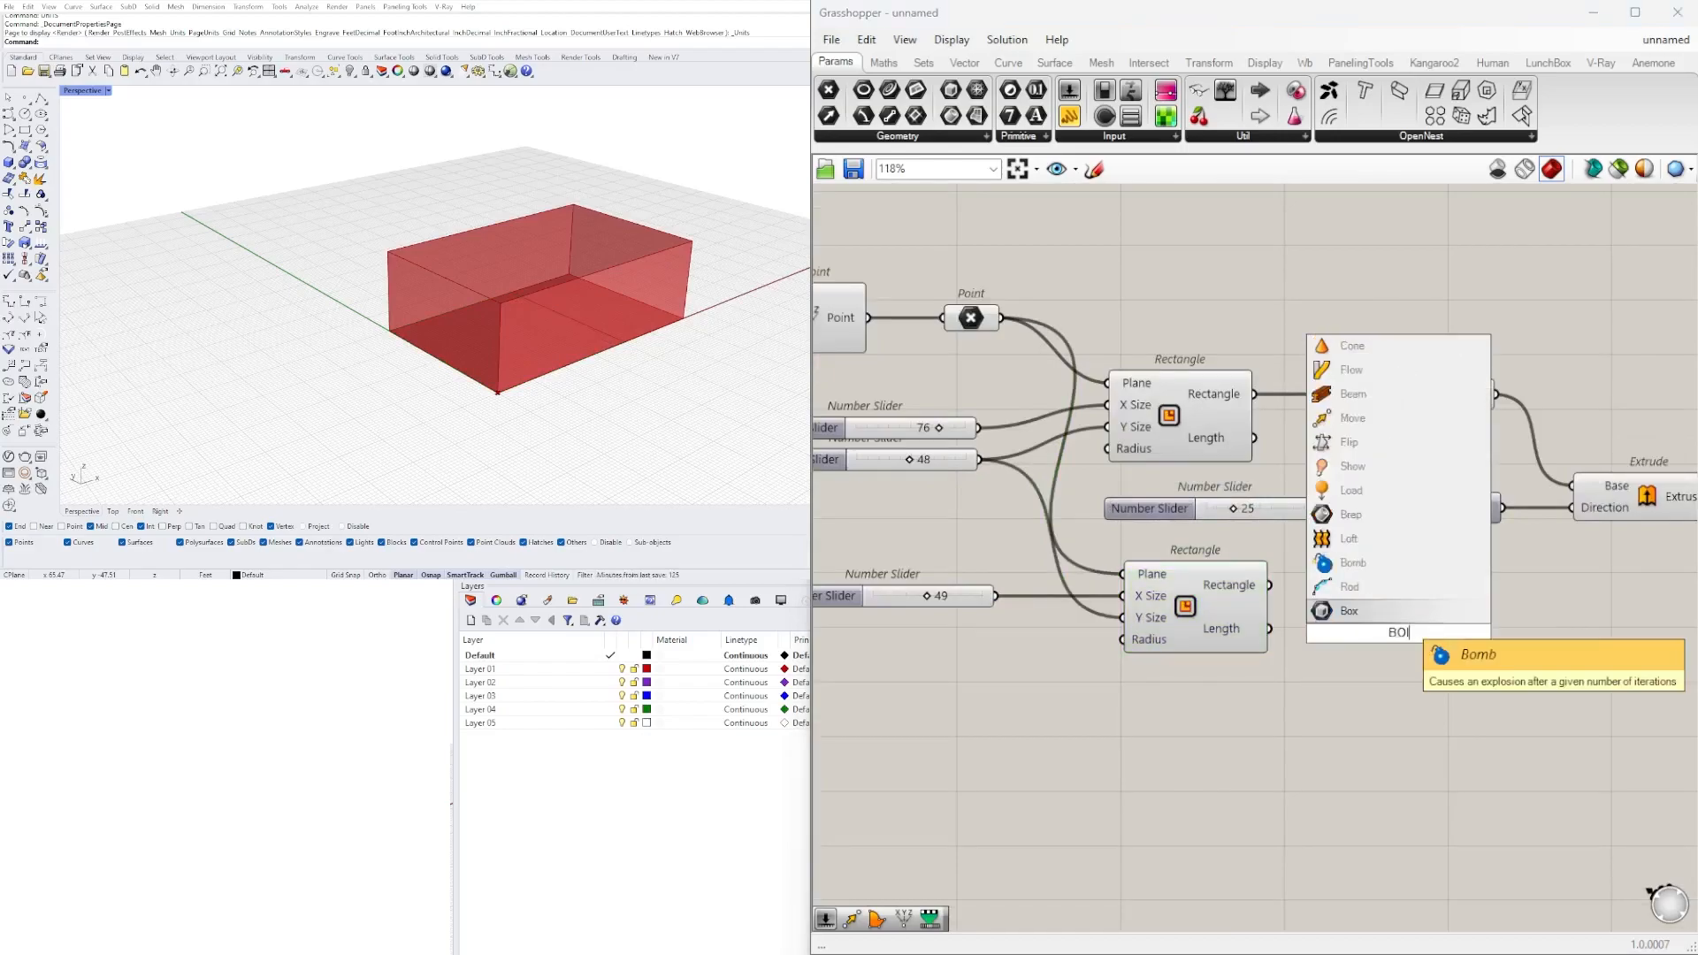
key(Escape)
Add a second Boundary Surfaces component and connect the copied Rectangle's output to its Edges input.
double_click(1386, 617)
text(boun)
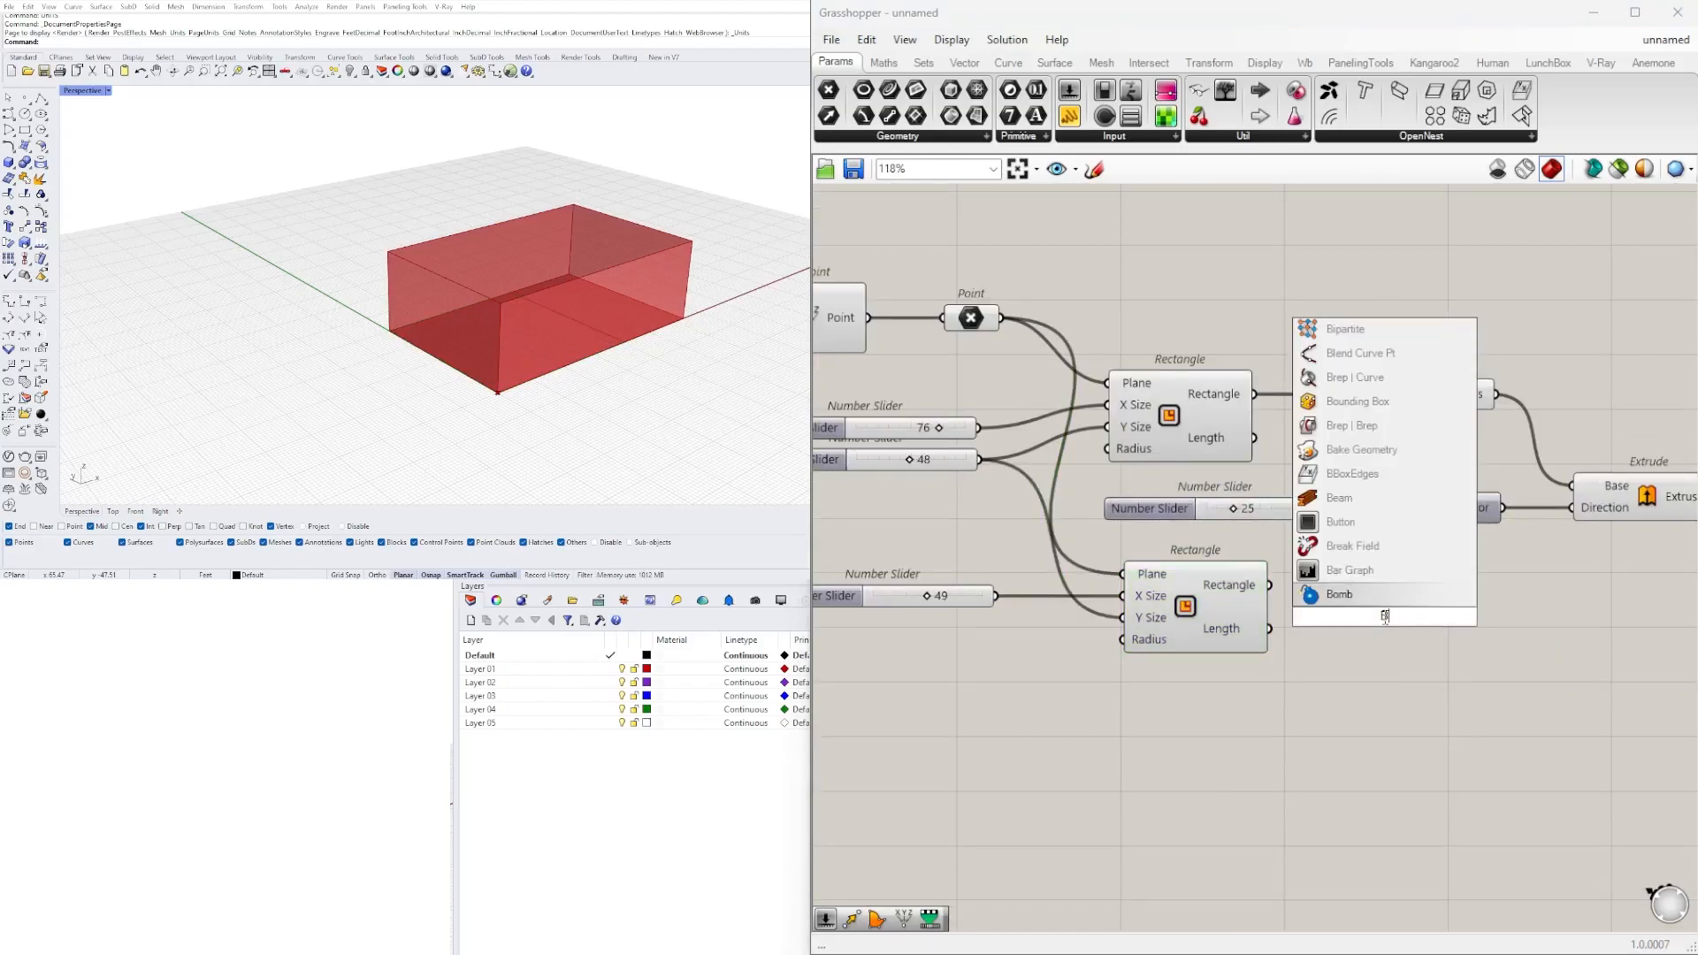
click(1340, 599)
drag(1298, 616, 1363, 590)
drag(1449, 699, 1236, 585)
click(1459, 701)
Move both Rectangles and their downstream components farther right, away from the Point component and the size sliders.
scroll(1504, 699, down, 2)
right_drag(1564, 693, 1397, 626)
drag(1563, 675, 1115, 380)
drag(1107, 439, 1196, 419)
click(1240, 324)
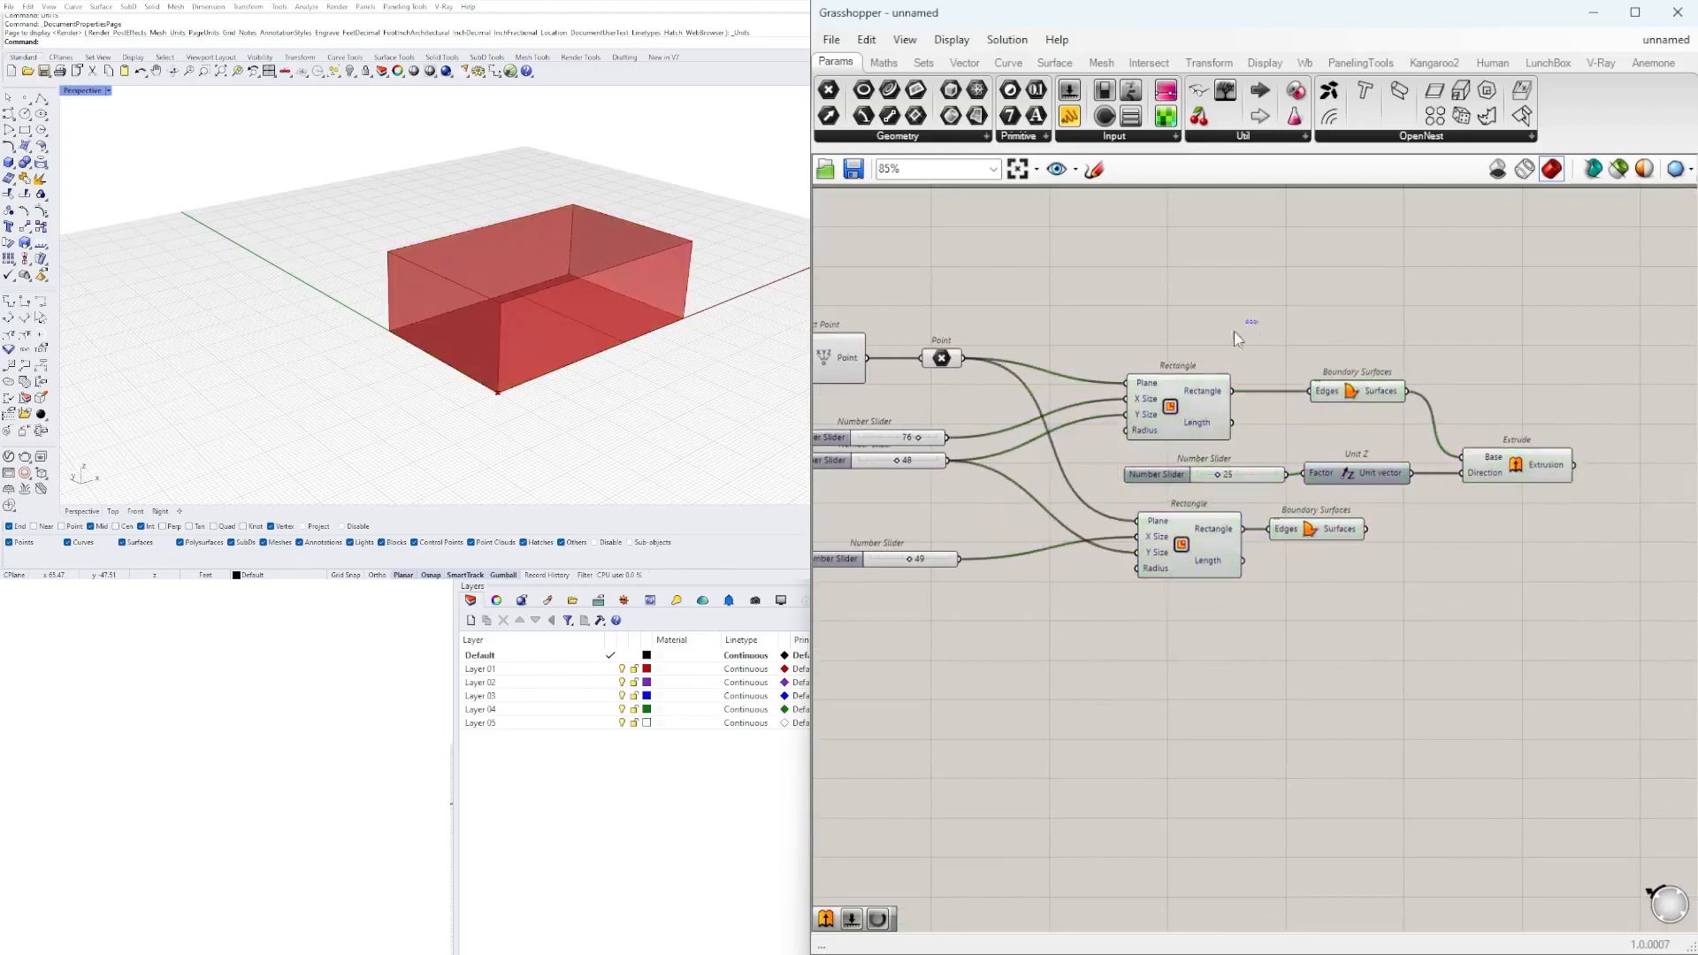
Move the height slider, Unit Z and Extrude farther right, aligning Extrude with the first Boundary Surfaces component.
scroll(1208, 555, up, 2)
click(1360, 519)
right_drag(516, 416, 531, 349)
scroll(531, 349, up, 5)
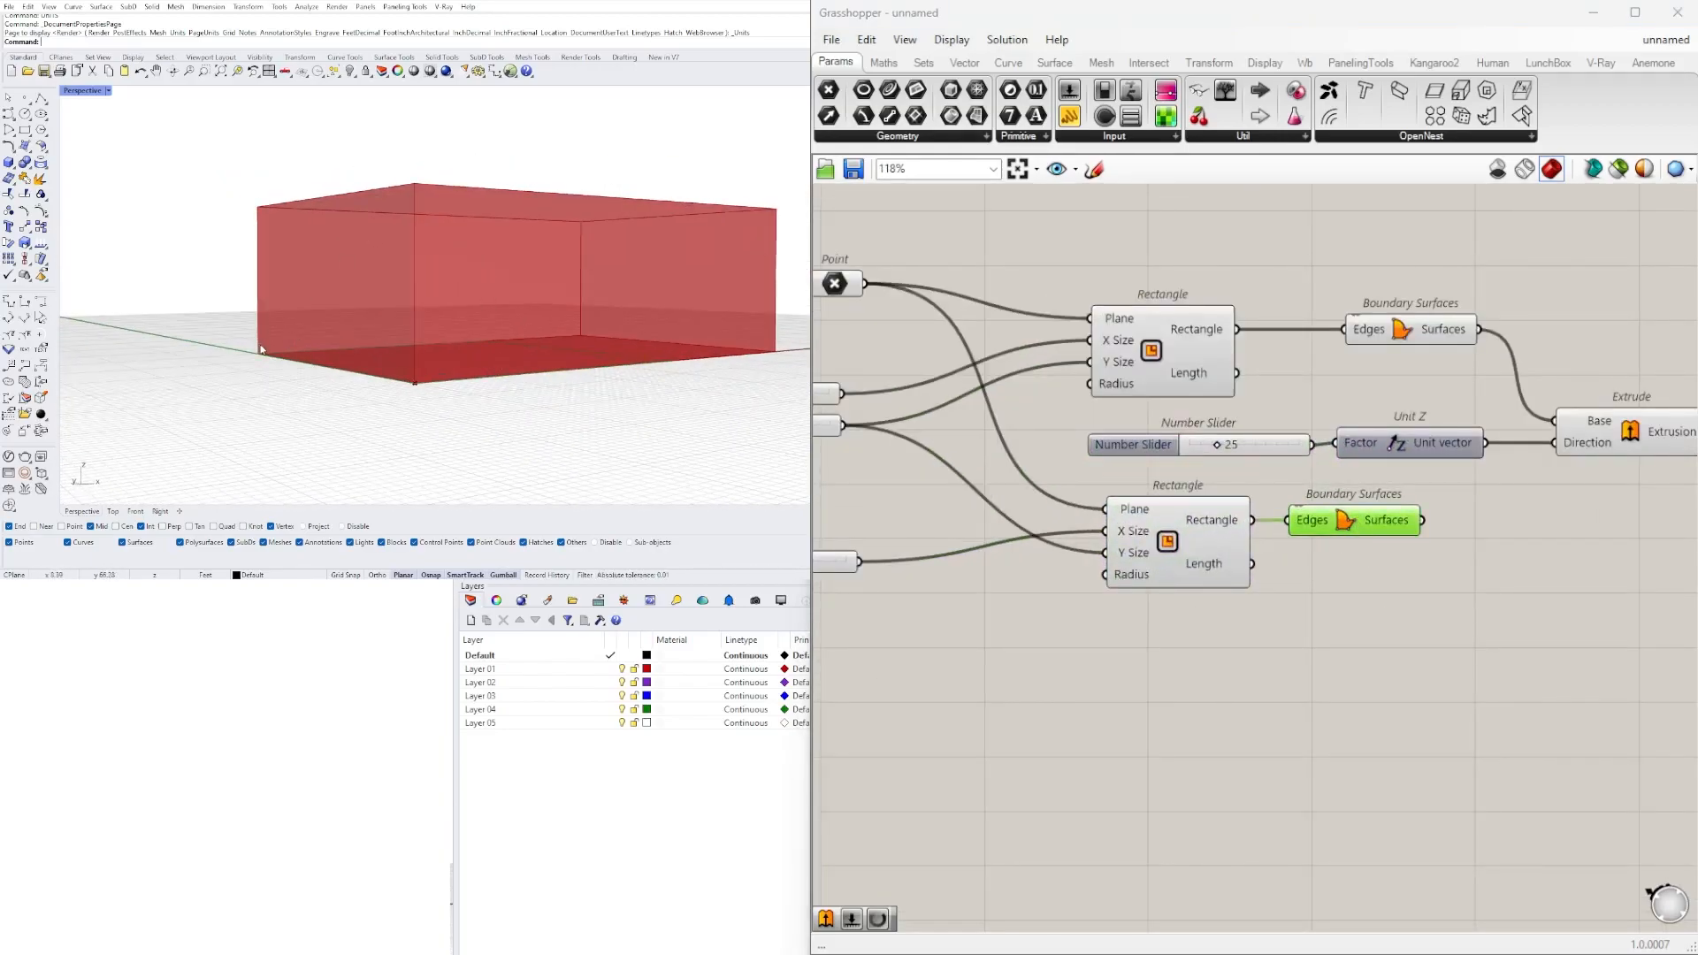
scroll(1212, 463, down, 3)
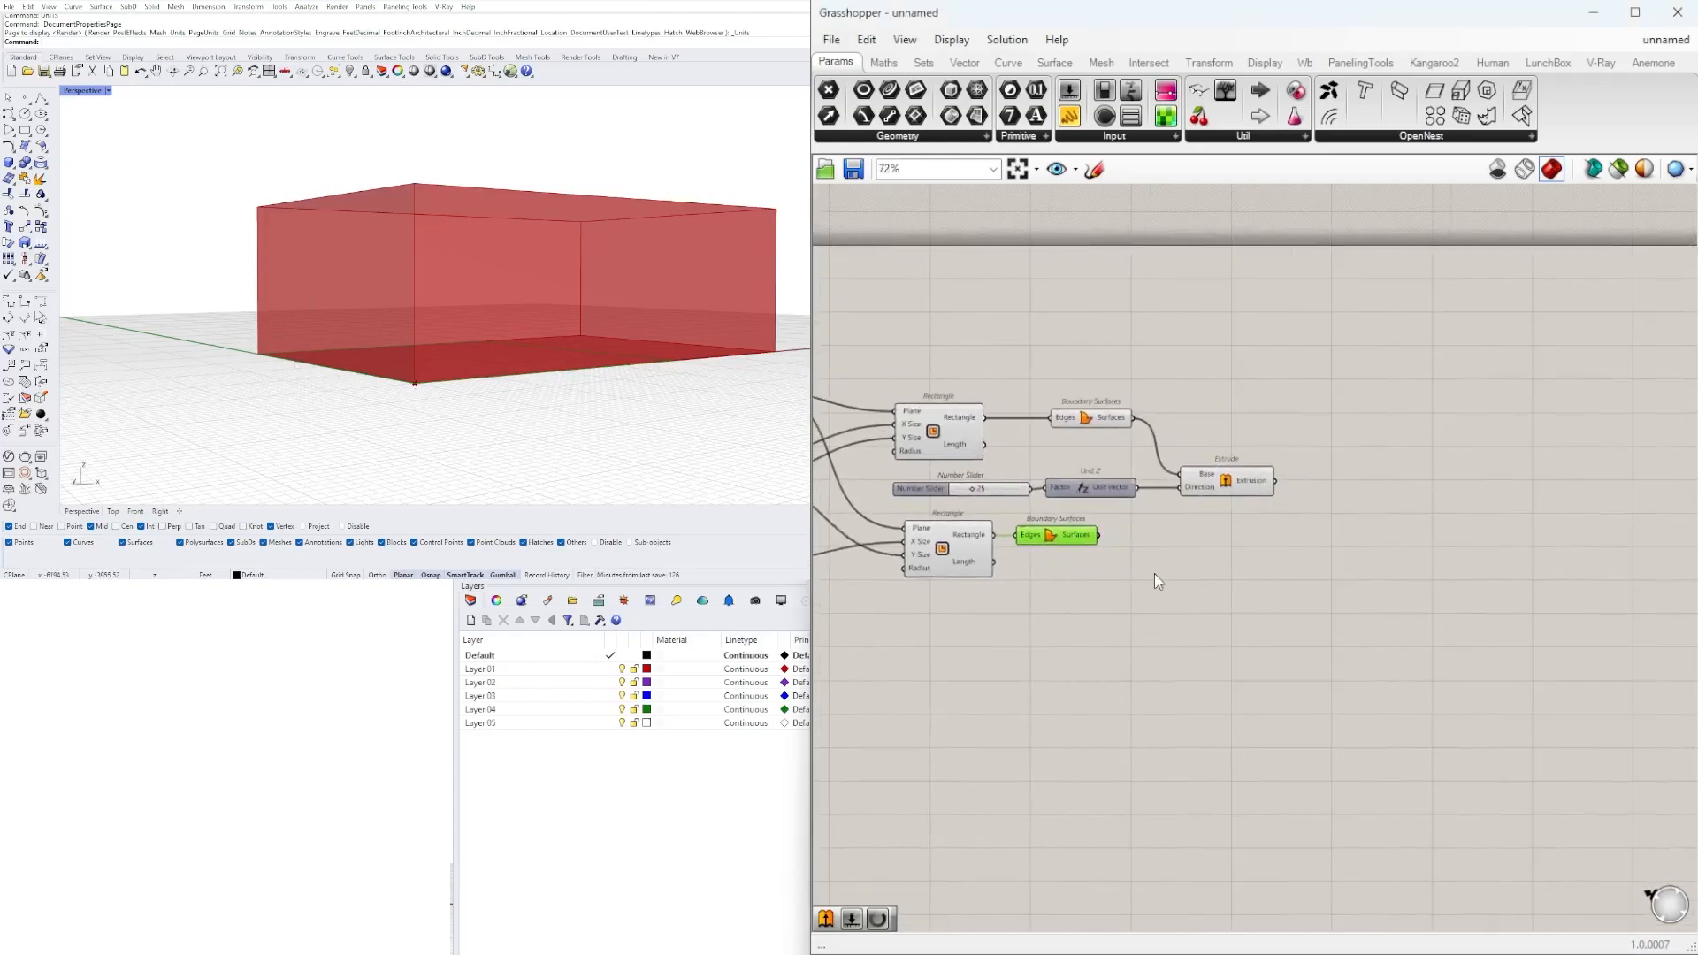
right_drag(703, 249, 551, 254)
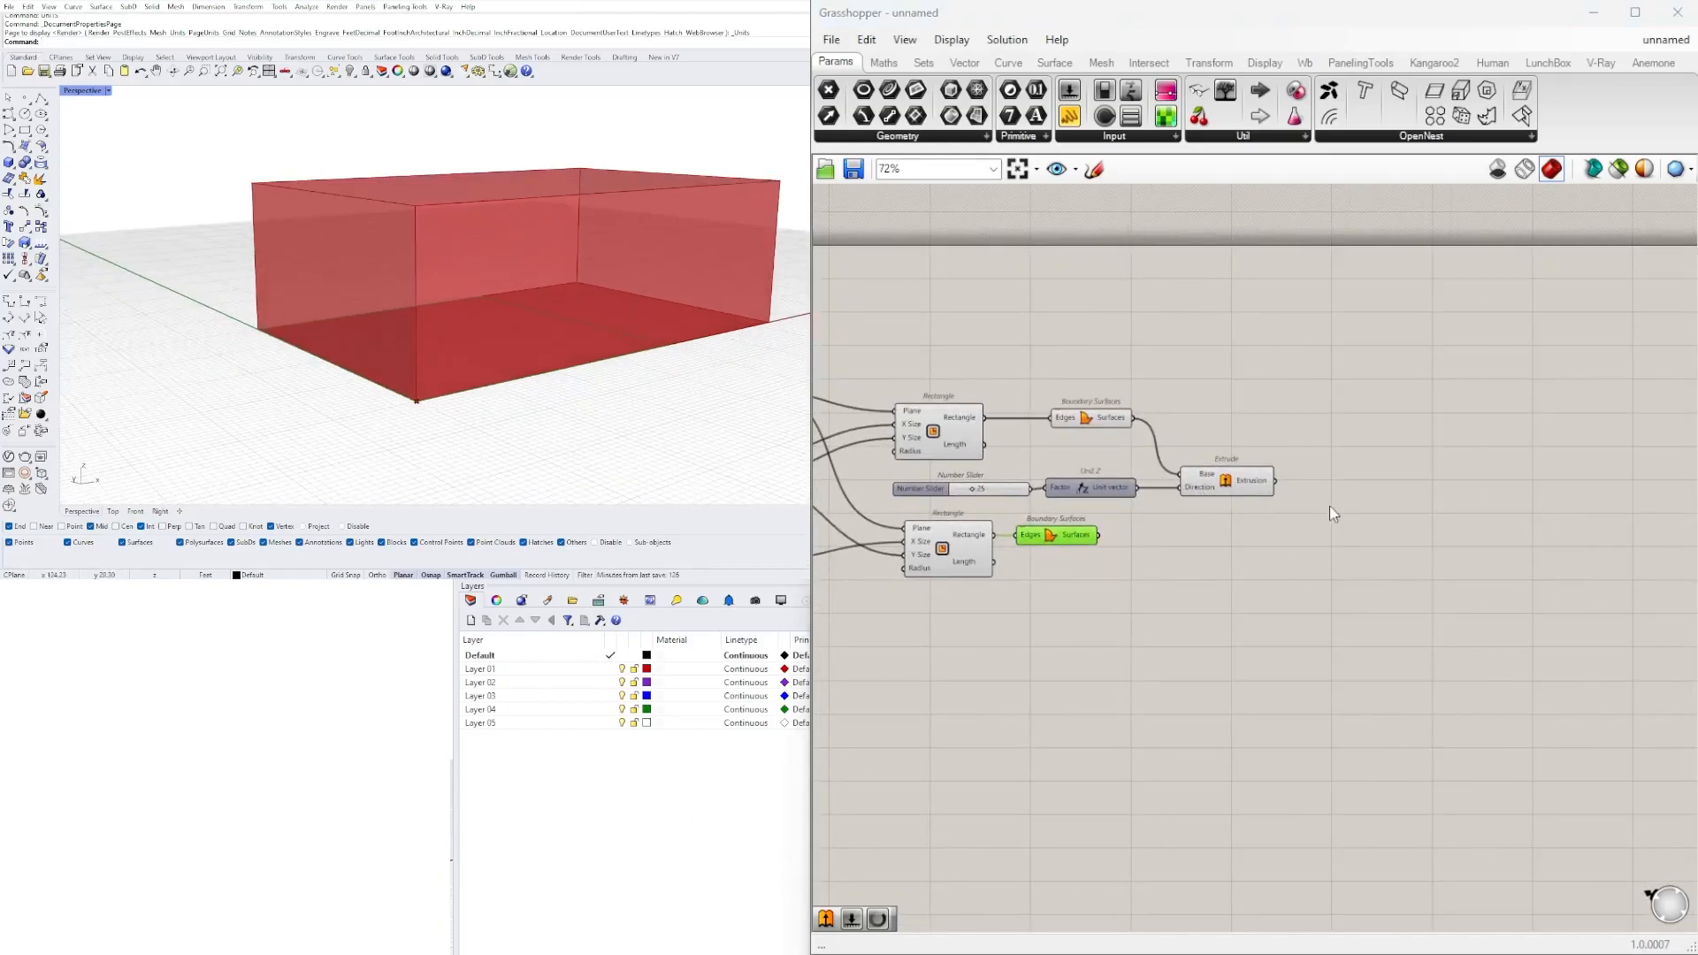
right_drag(1178, 462, 1224, 473)
scroll(1219, 471, up, 3)
drag(1463, 531, 959, 476)
drag(1299, 513, 1548, 419)
click(1523, 520)
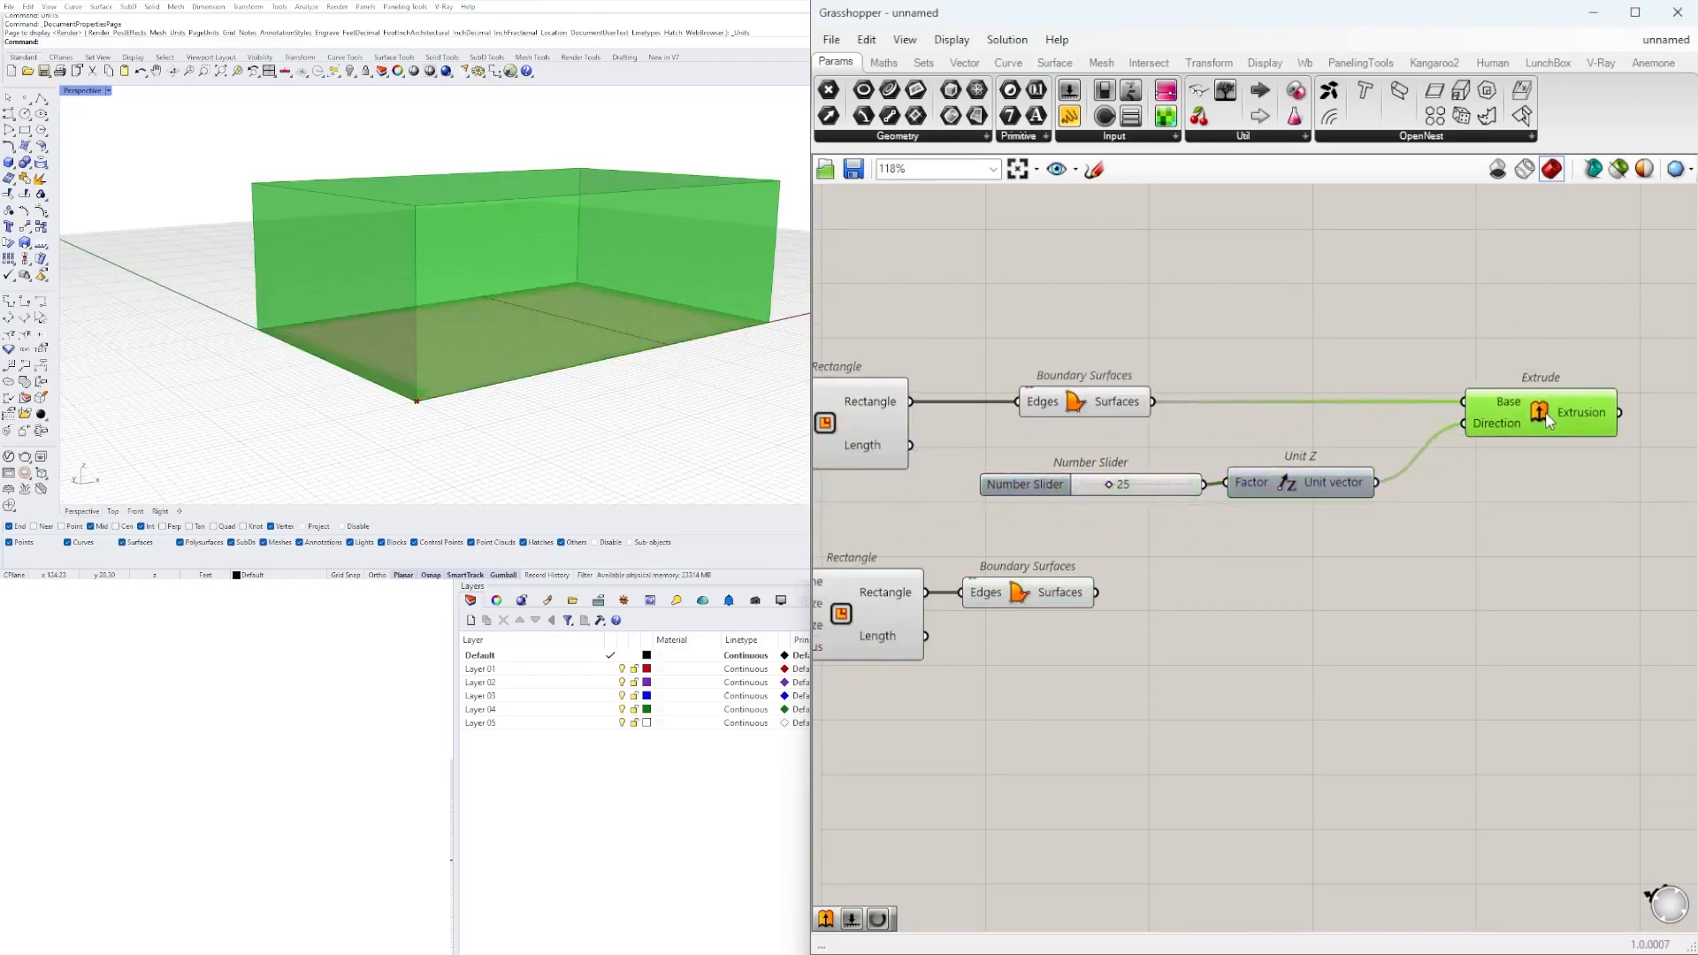
scroll(1479, 434, down, 3)
Duplicate the height slider, Unit Z and Extrude components and place the copies below the originals.
right_drag(1479, 433, 1325, 422)
click(1353, 428)
click(1369, 409)
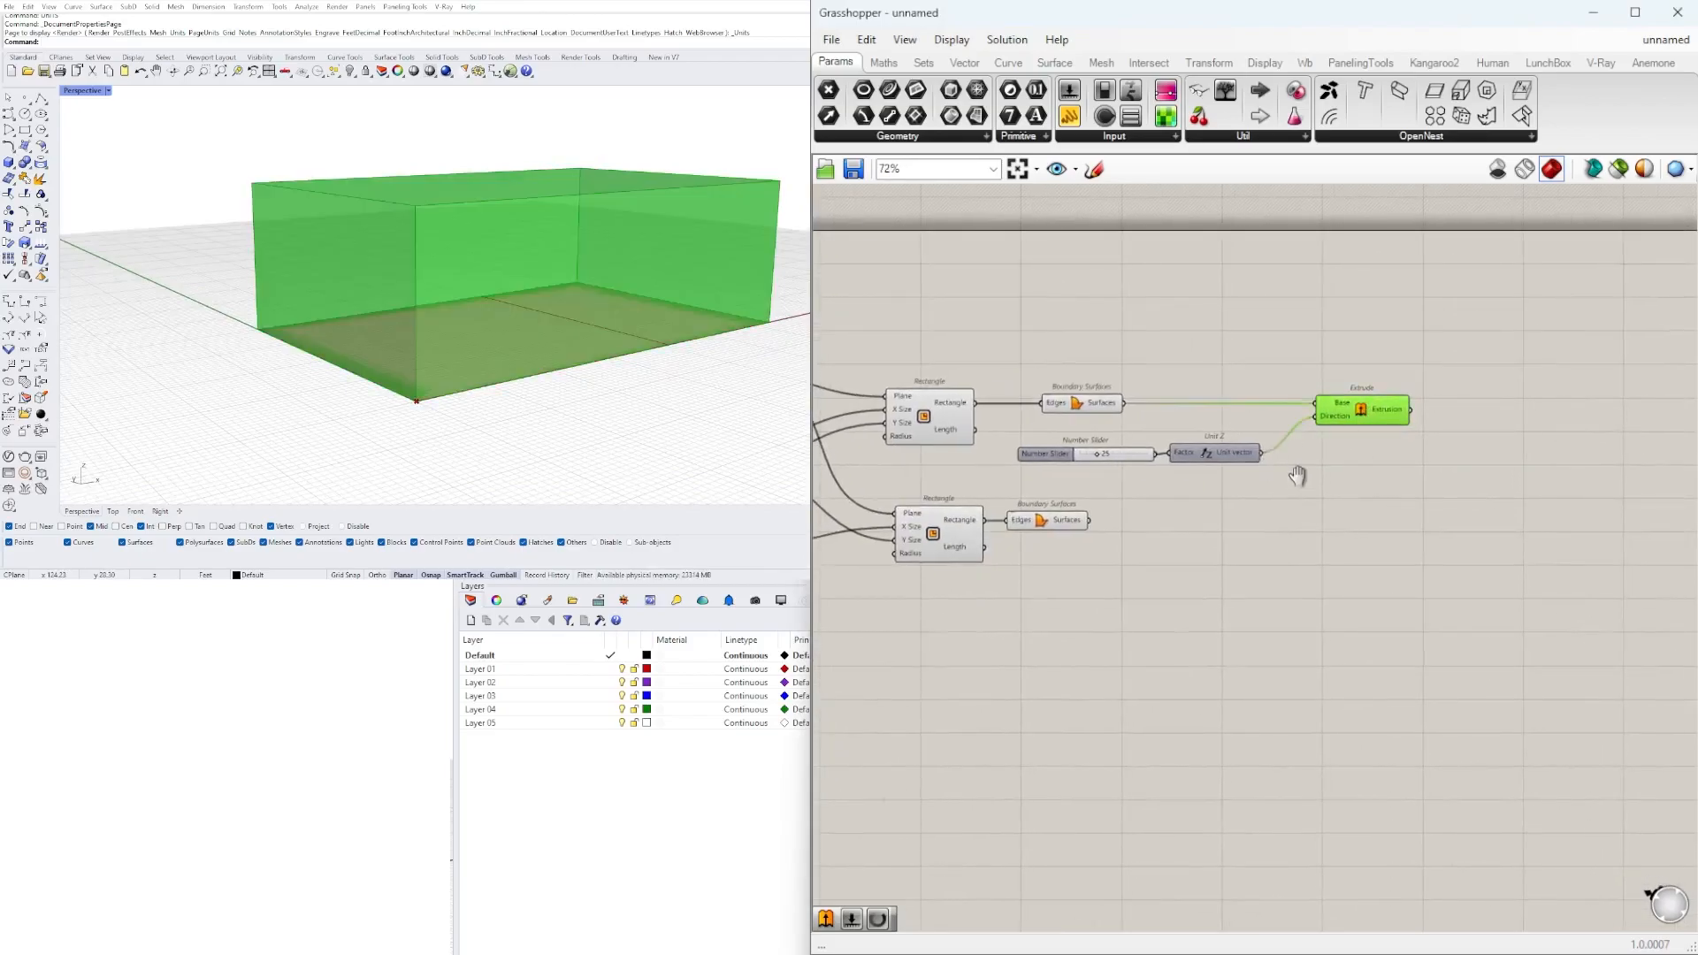
right_drag(1302, 479, 1289, 486)
shift+drag(1305, 485, 1017, 447)
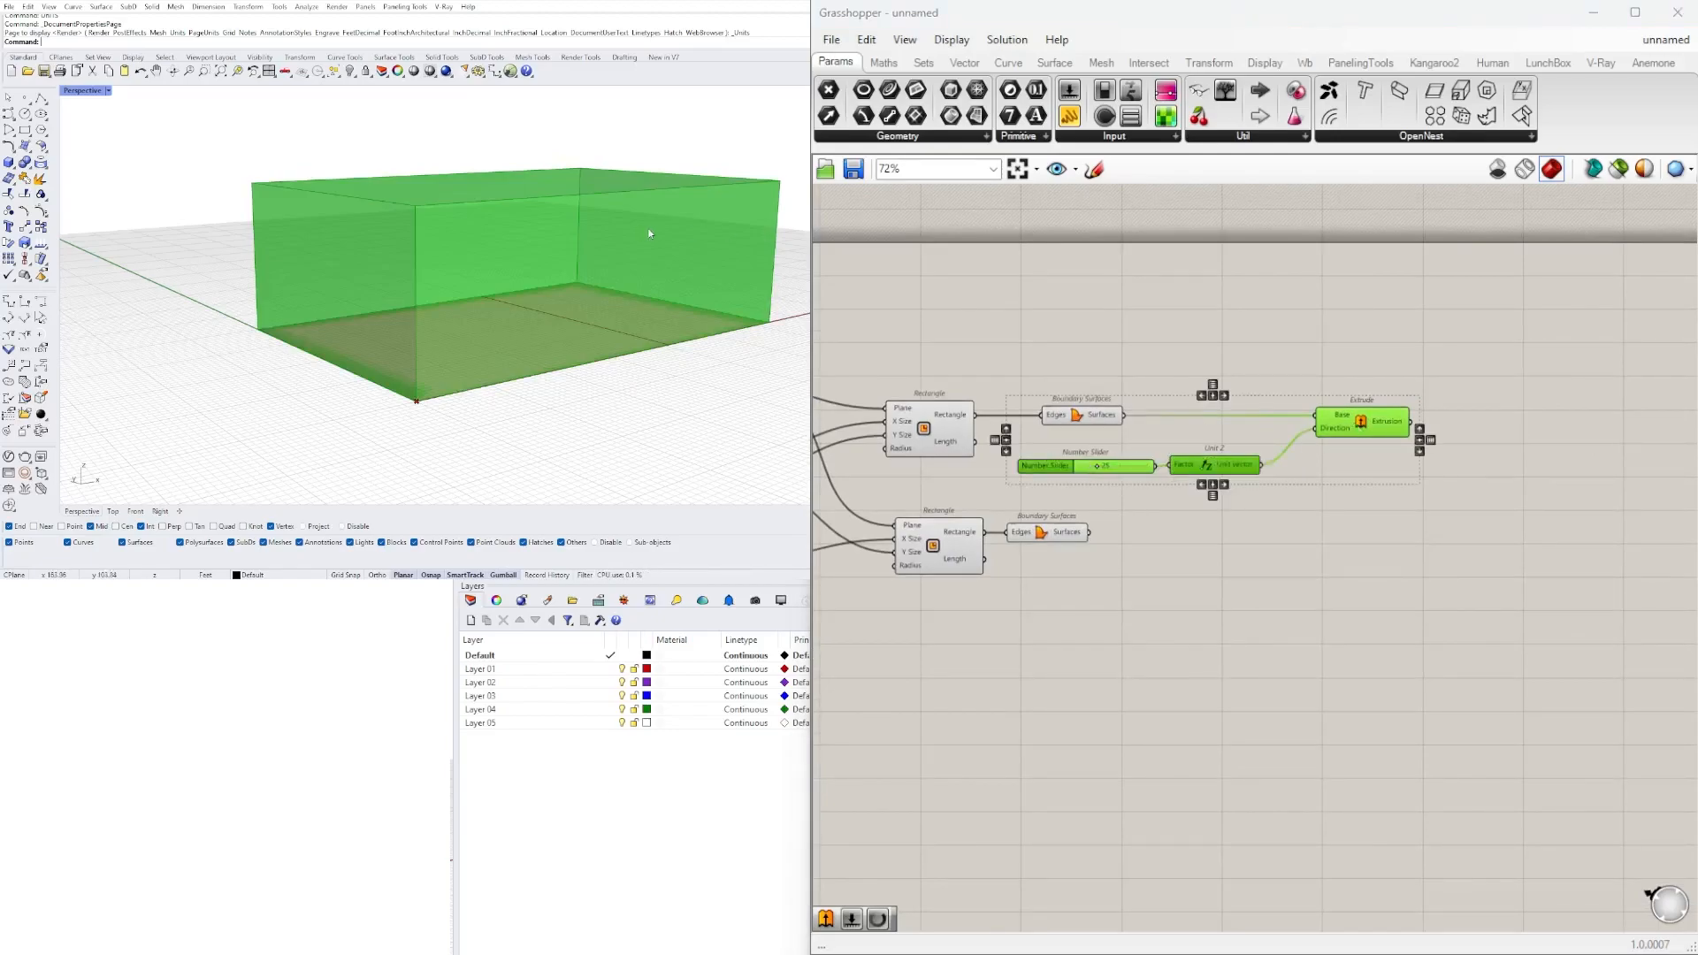
click(1040, 534)
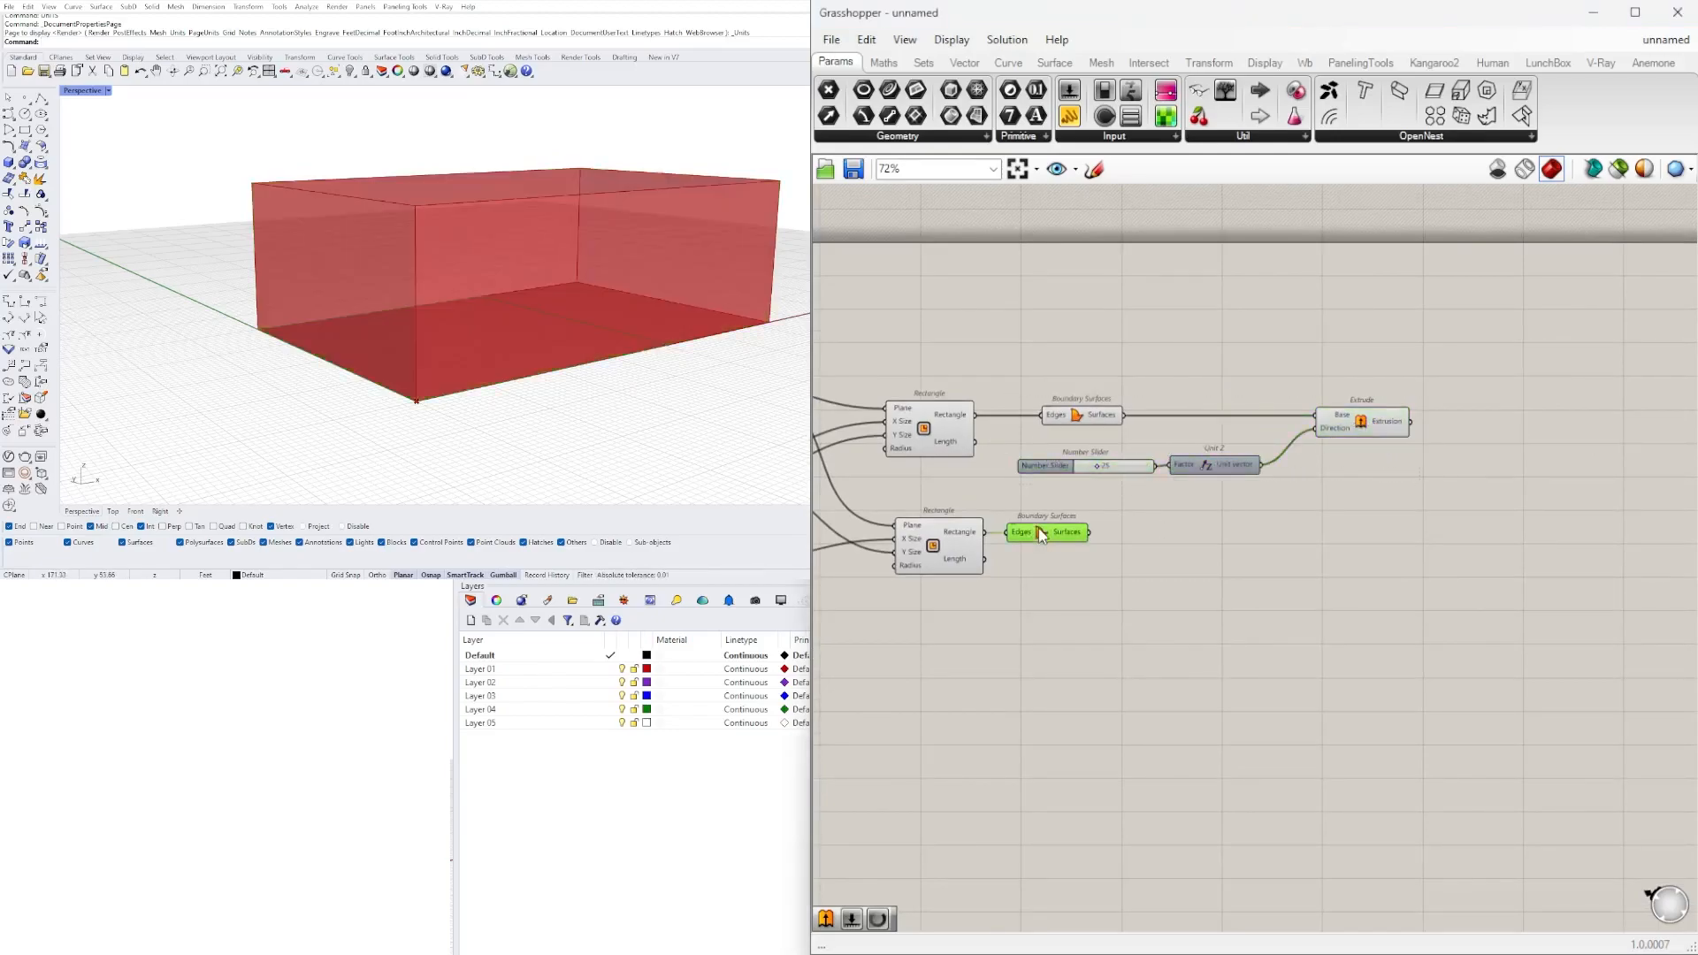
drag(1452, 509, 1147, 409)
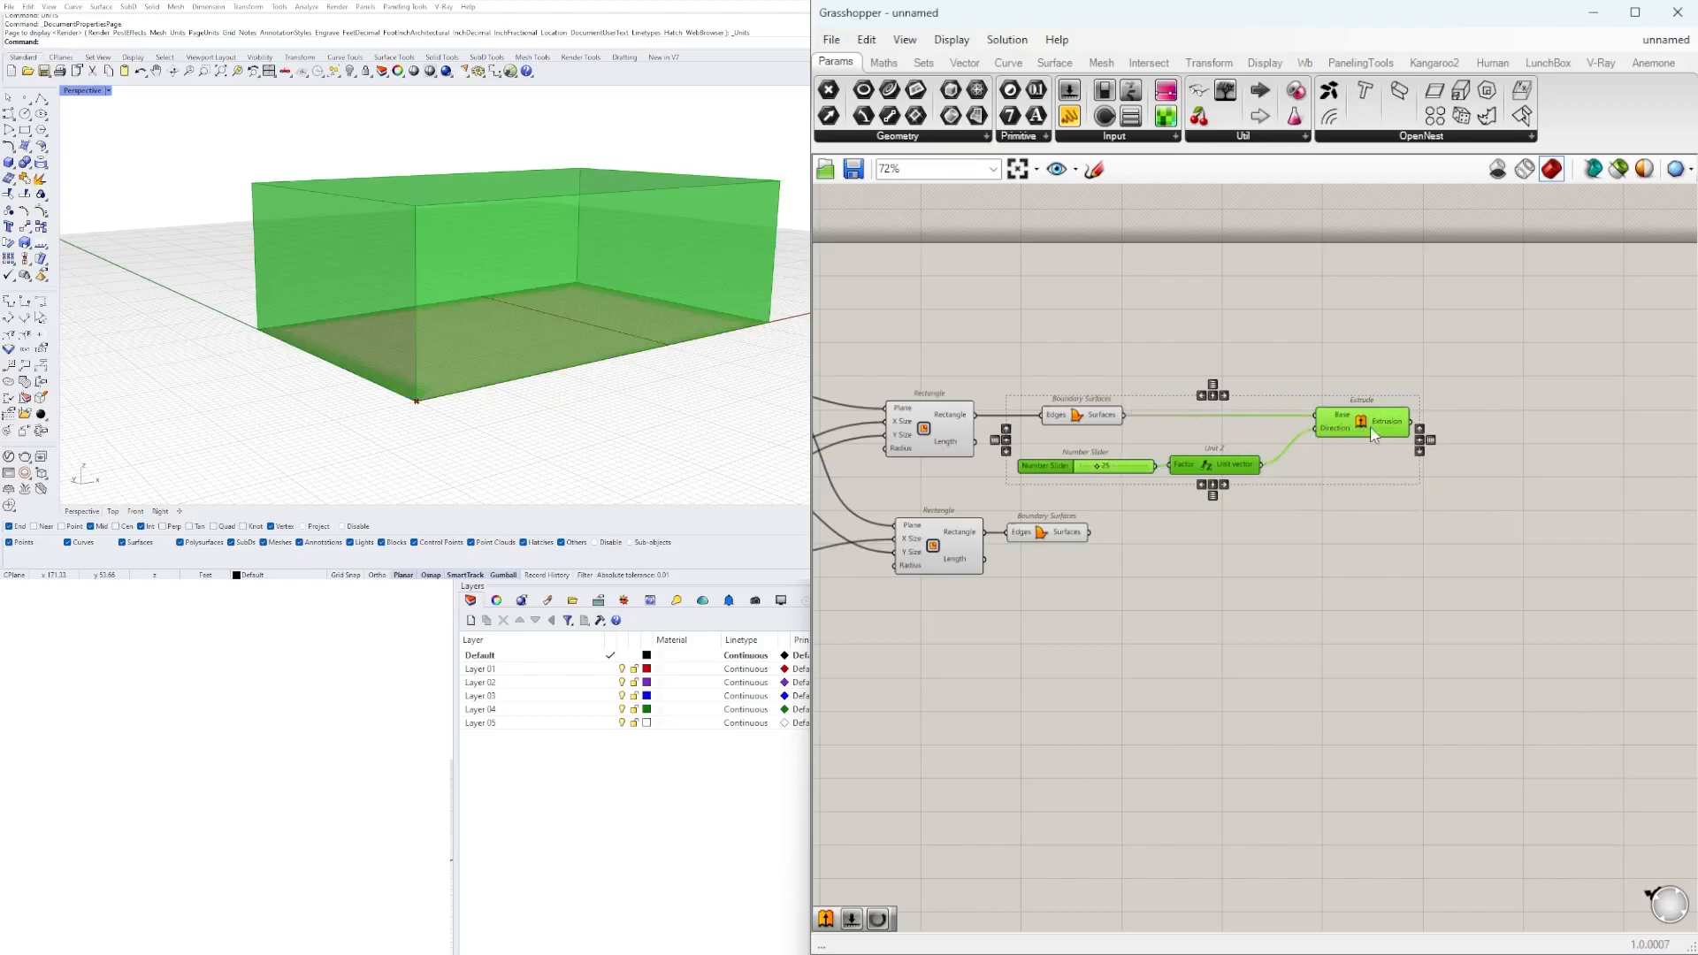
alt+drag(1376, 427, 1377, 558)
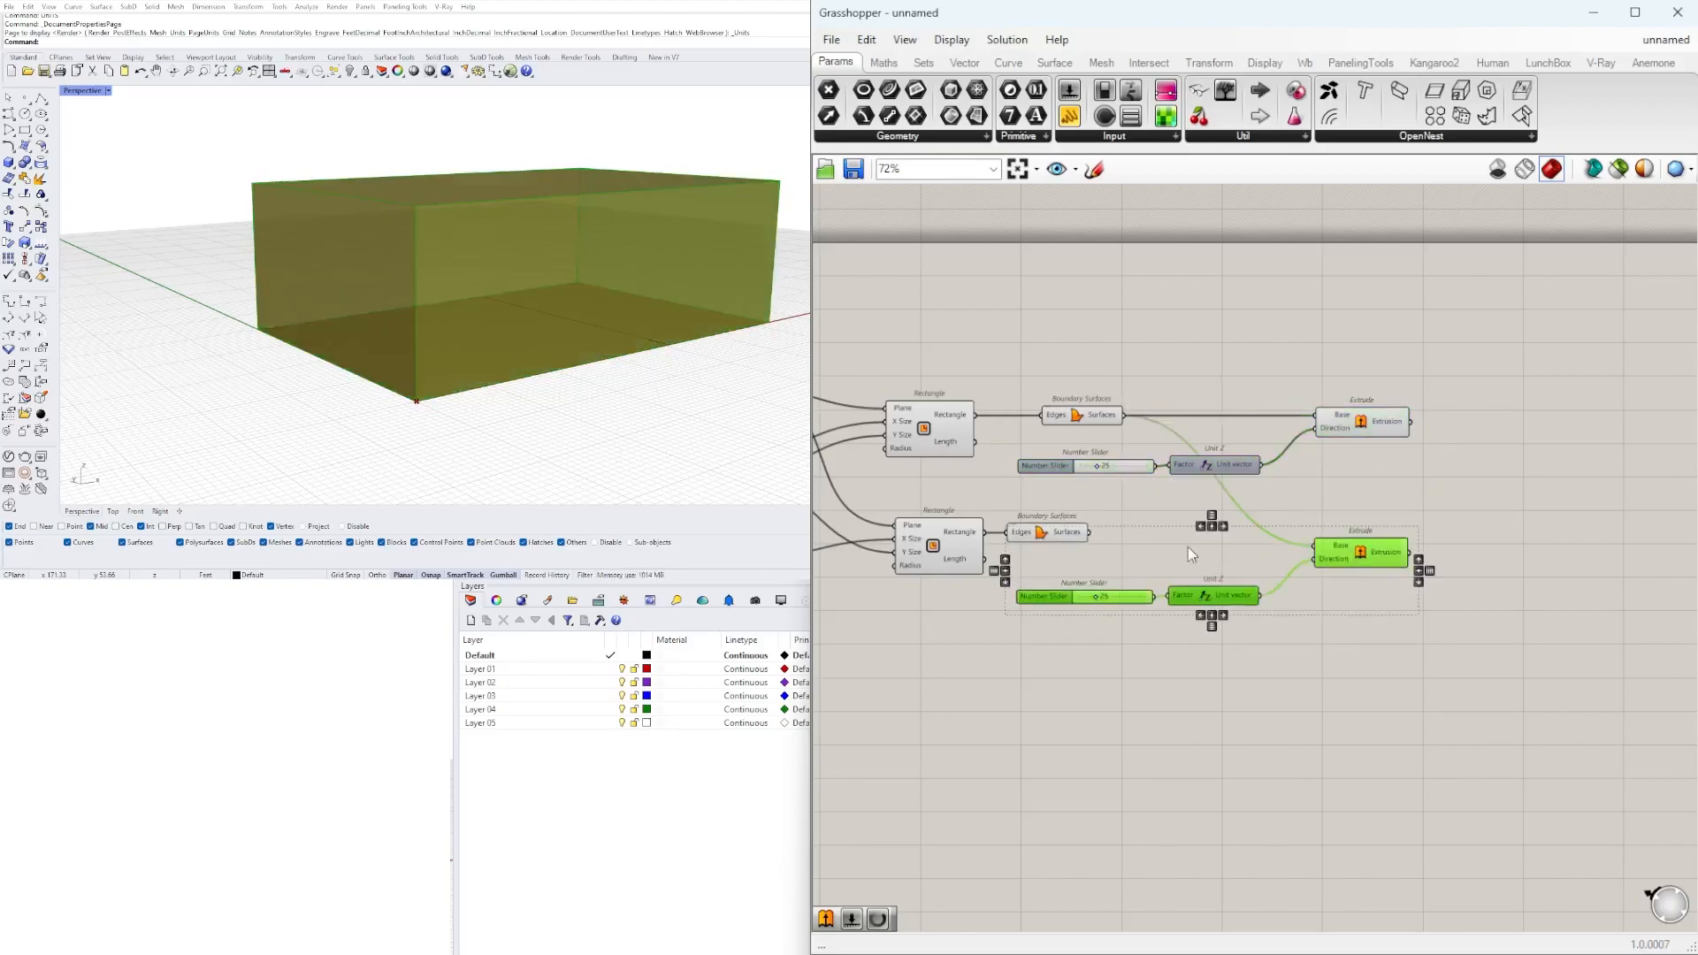
Connect the second Boundary Surfaces output to the copied Extrude component's Base input, replacing its previous connection.
drag(1128, 536, 1316, 546)
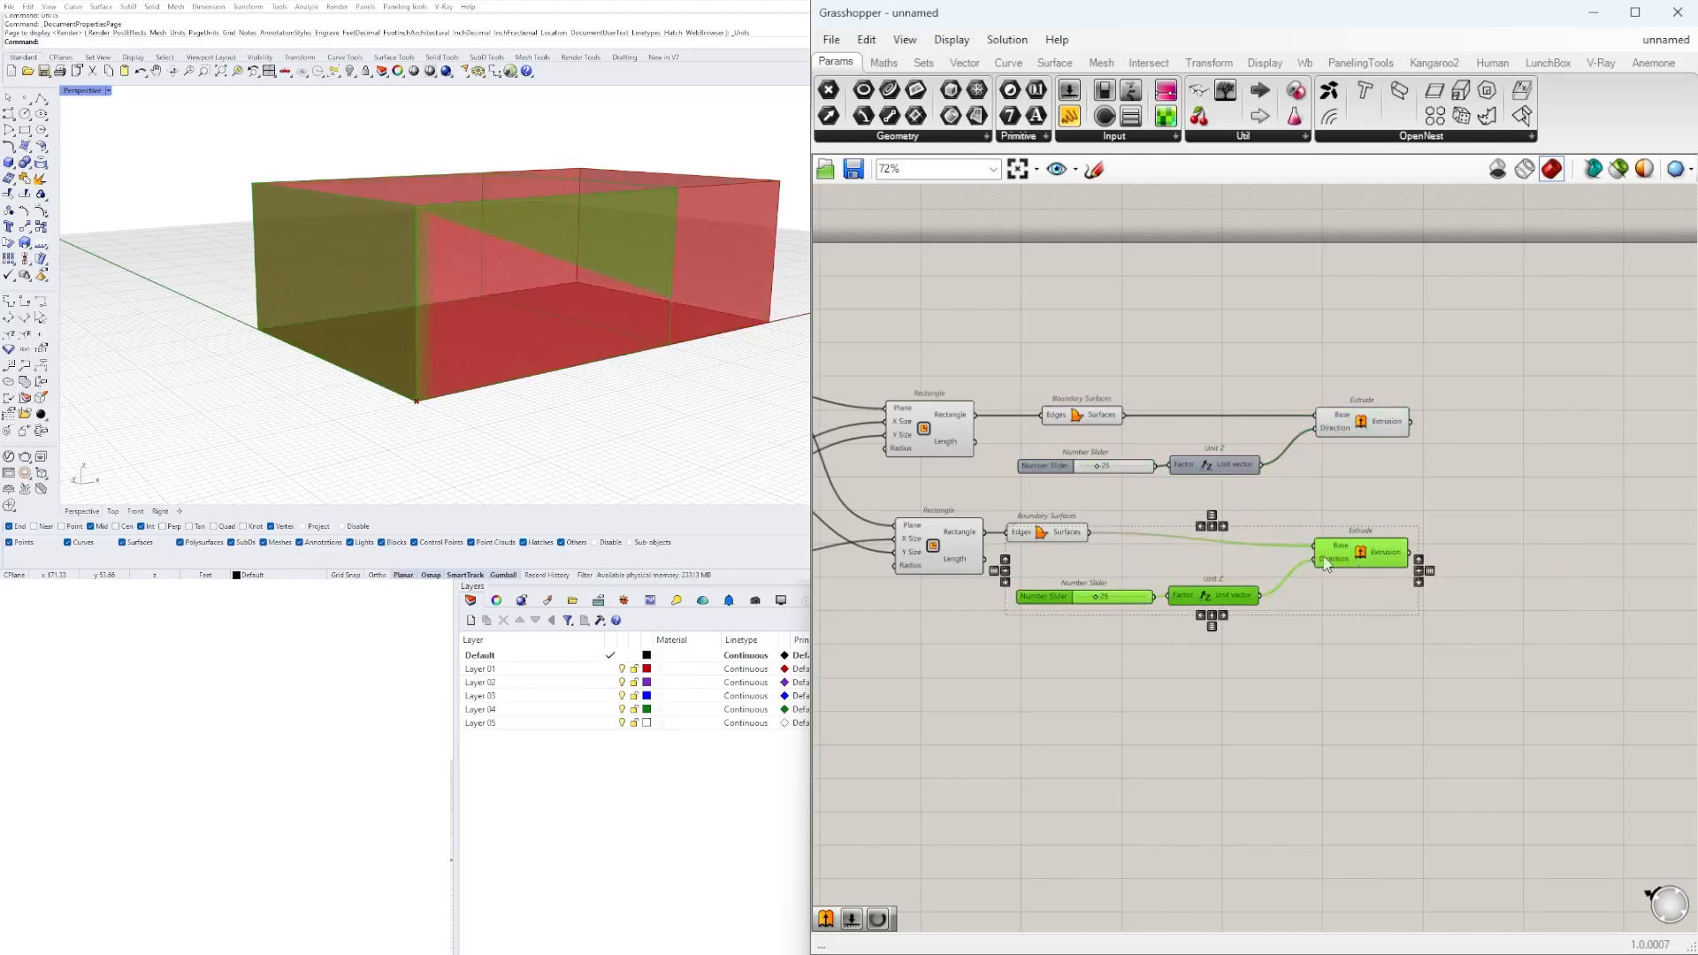
scroll(1095, 596, up, 8)
scroll(1128, 580, down, 6)
right_drag(1235, 485, 1275, 515)
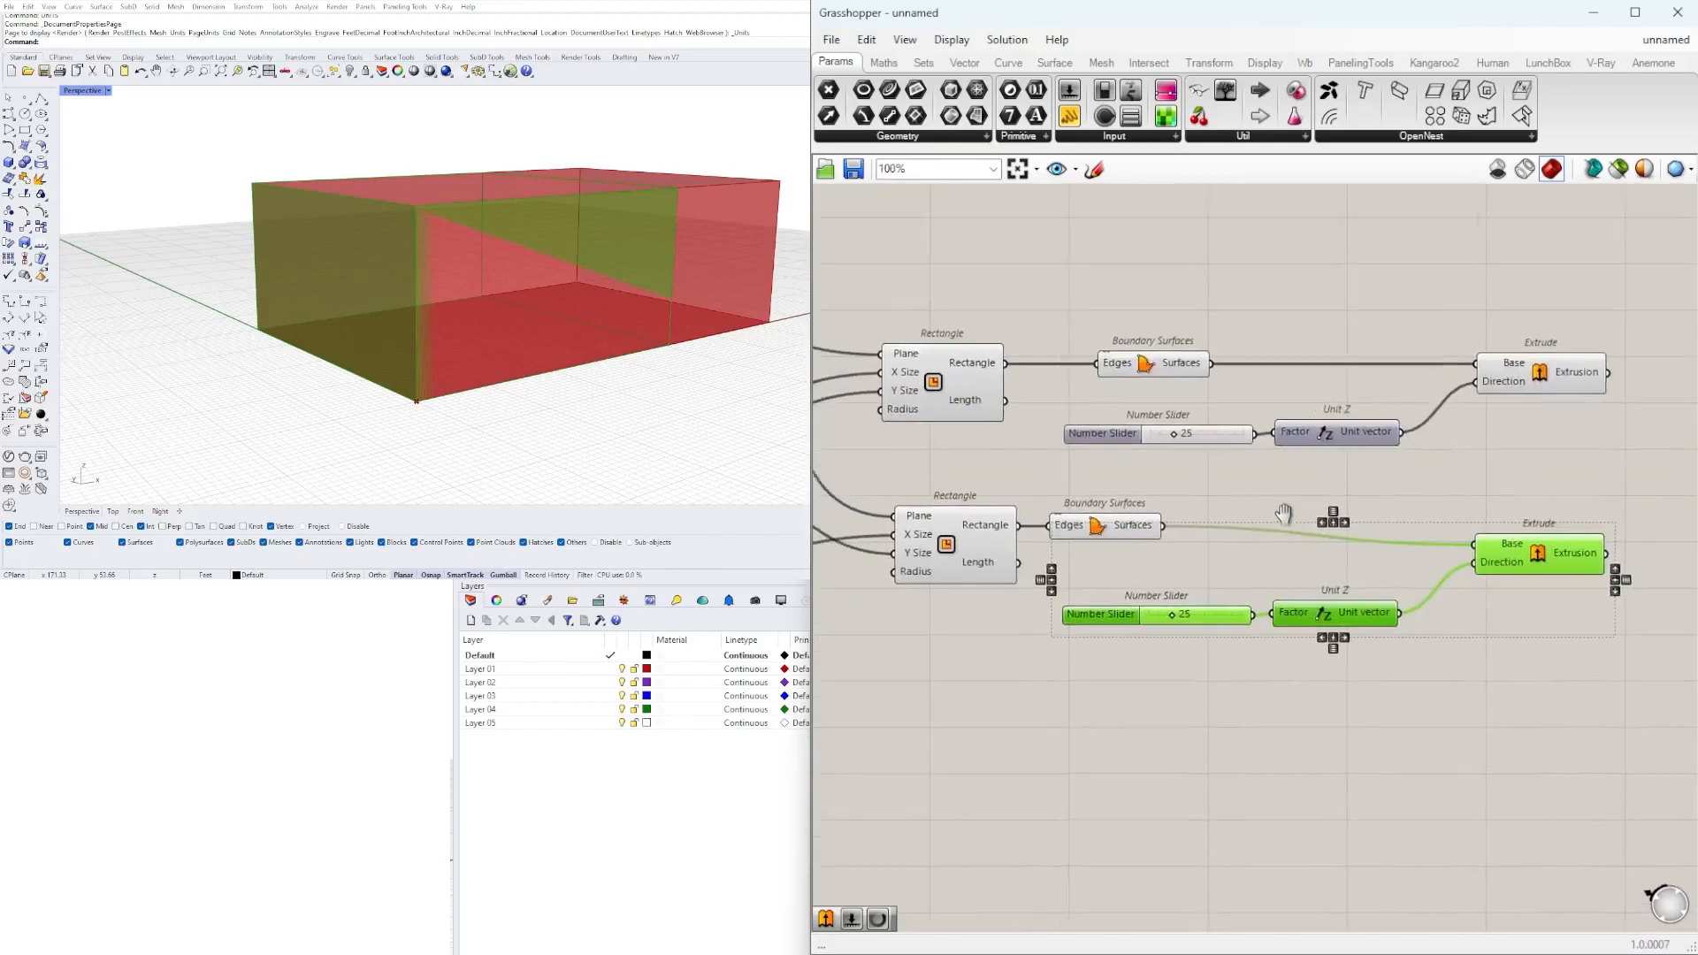
Set the first volume's height slider to 37 and the second volume's height slider to 24.
scroll(1276, 514, up, 2)
click(1165, 417)
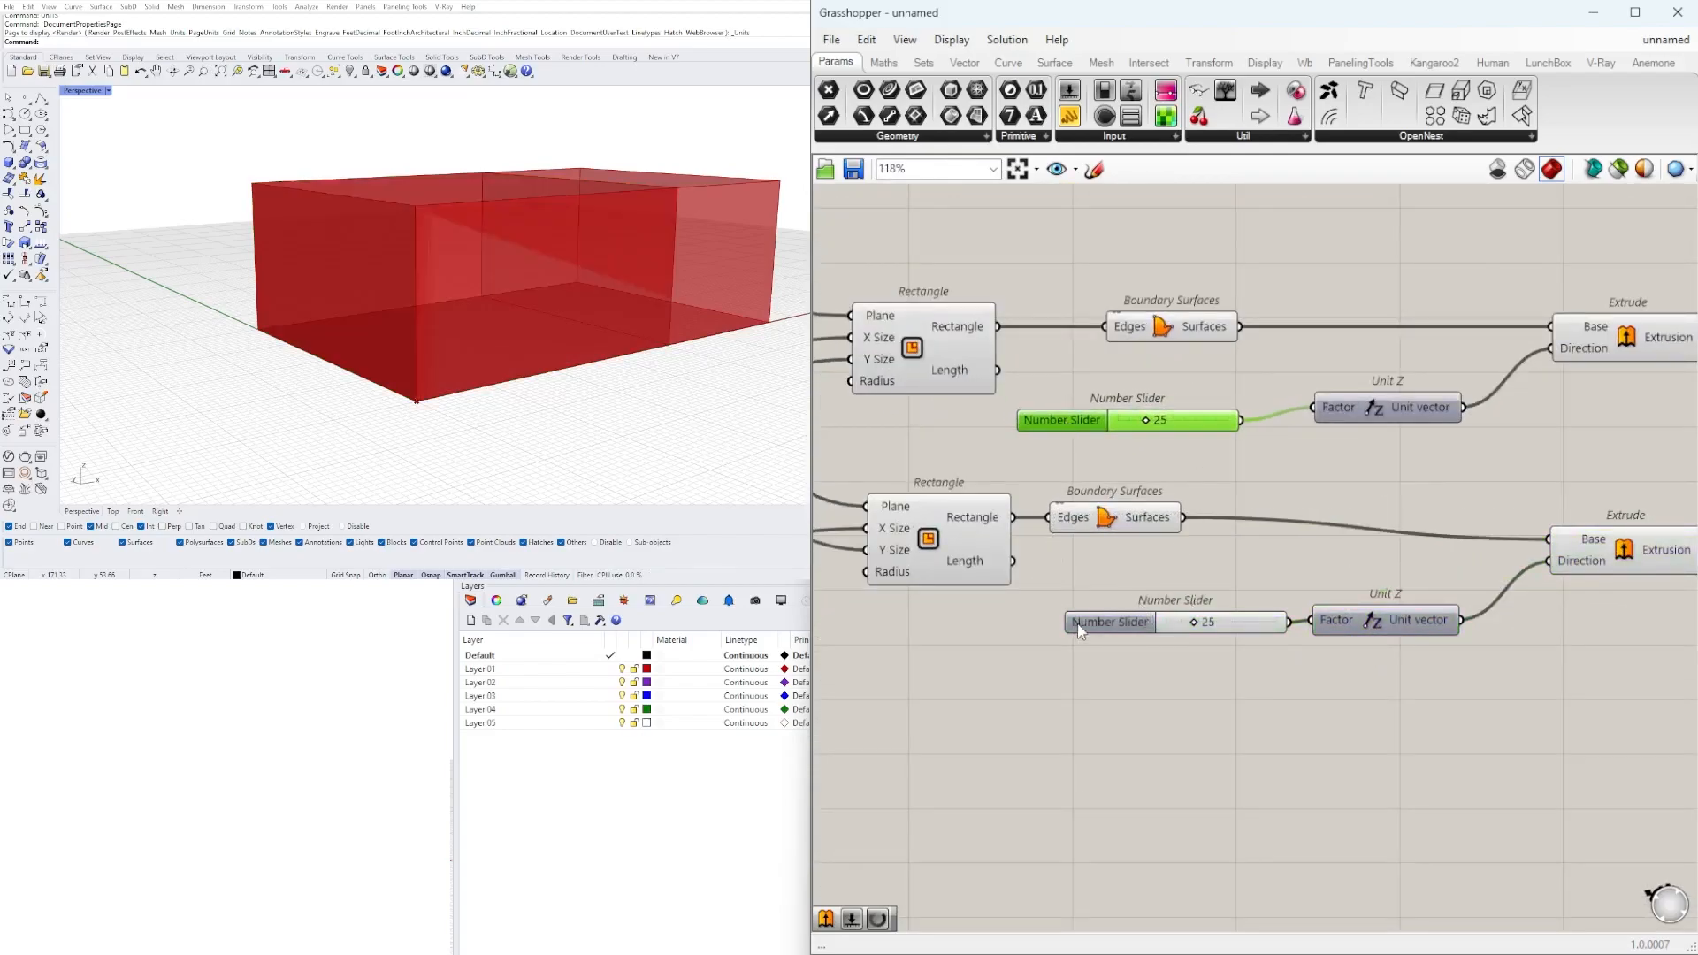
click(1081, 623)
scroll(1150, 628, up, 4)
drag(1178, 620, 1155, 622)
scroll(1155, 622, down, 5)
scroll(1195, 425, up, 4)
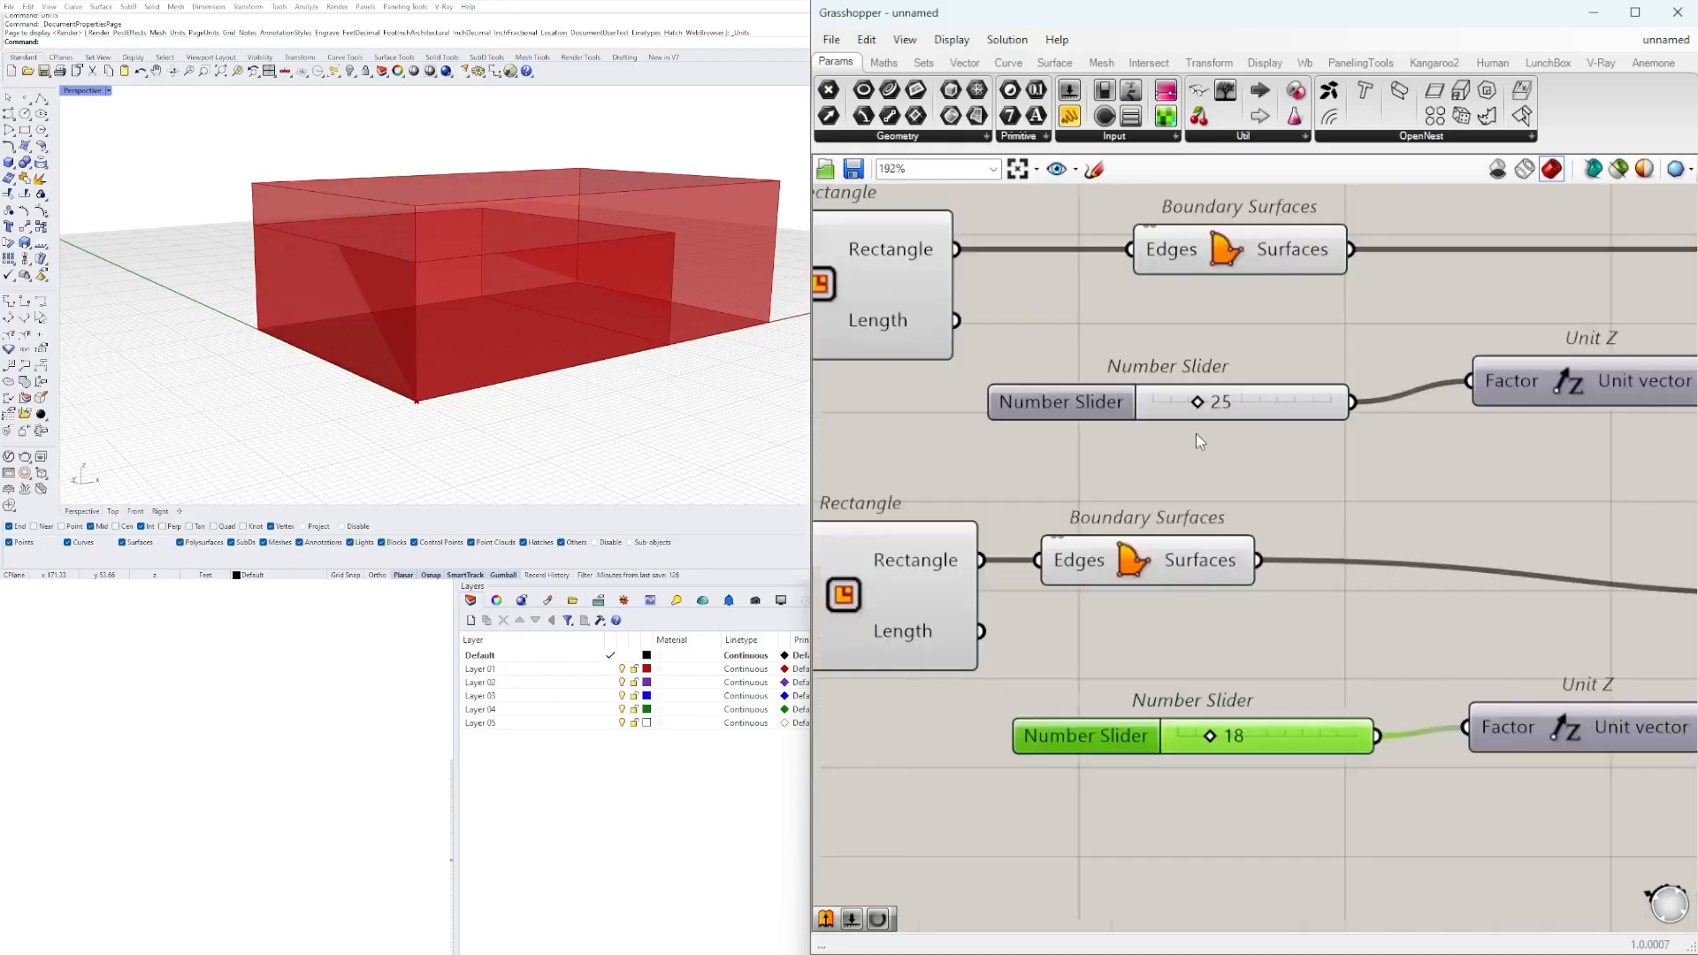
drag(1198, 406, 1219, 403)
scroll(1183, 725, up, 2)
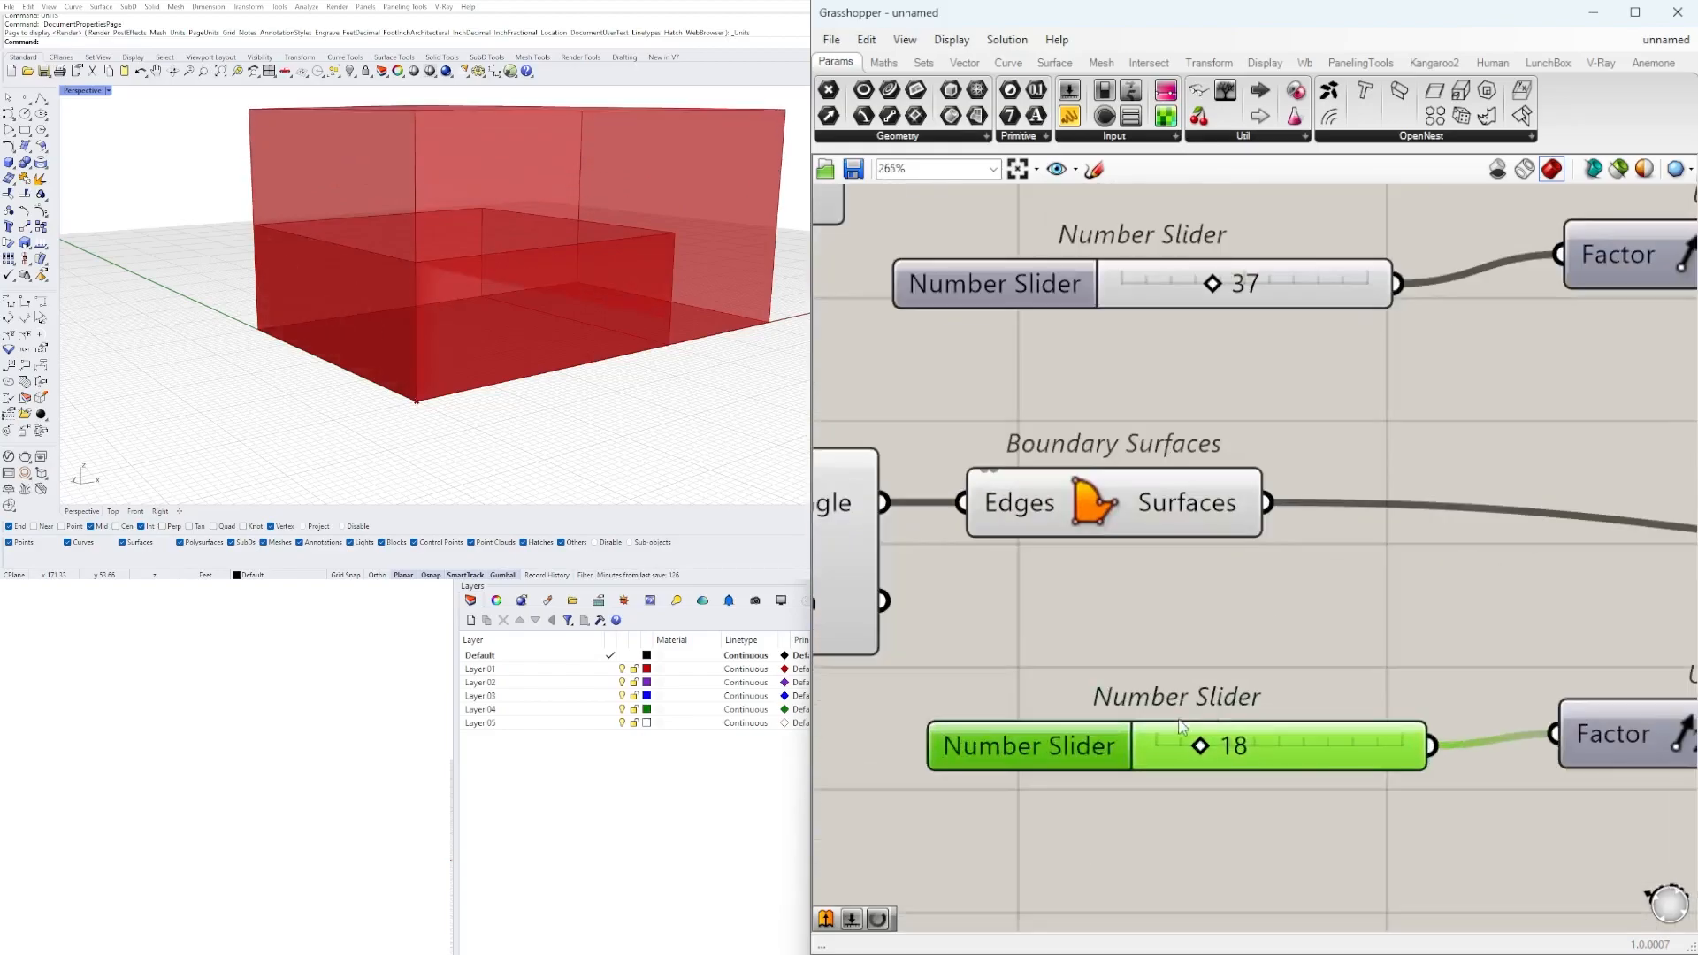
drag(1200, 745, 1208, 746)
scroll(1213, 691, down, 8)
click(1411, 481)
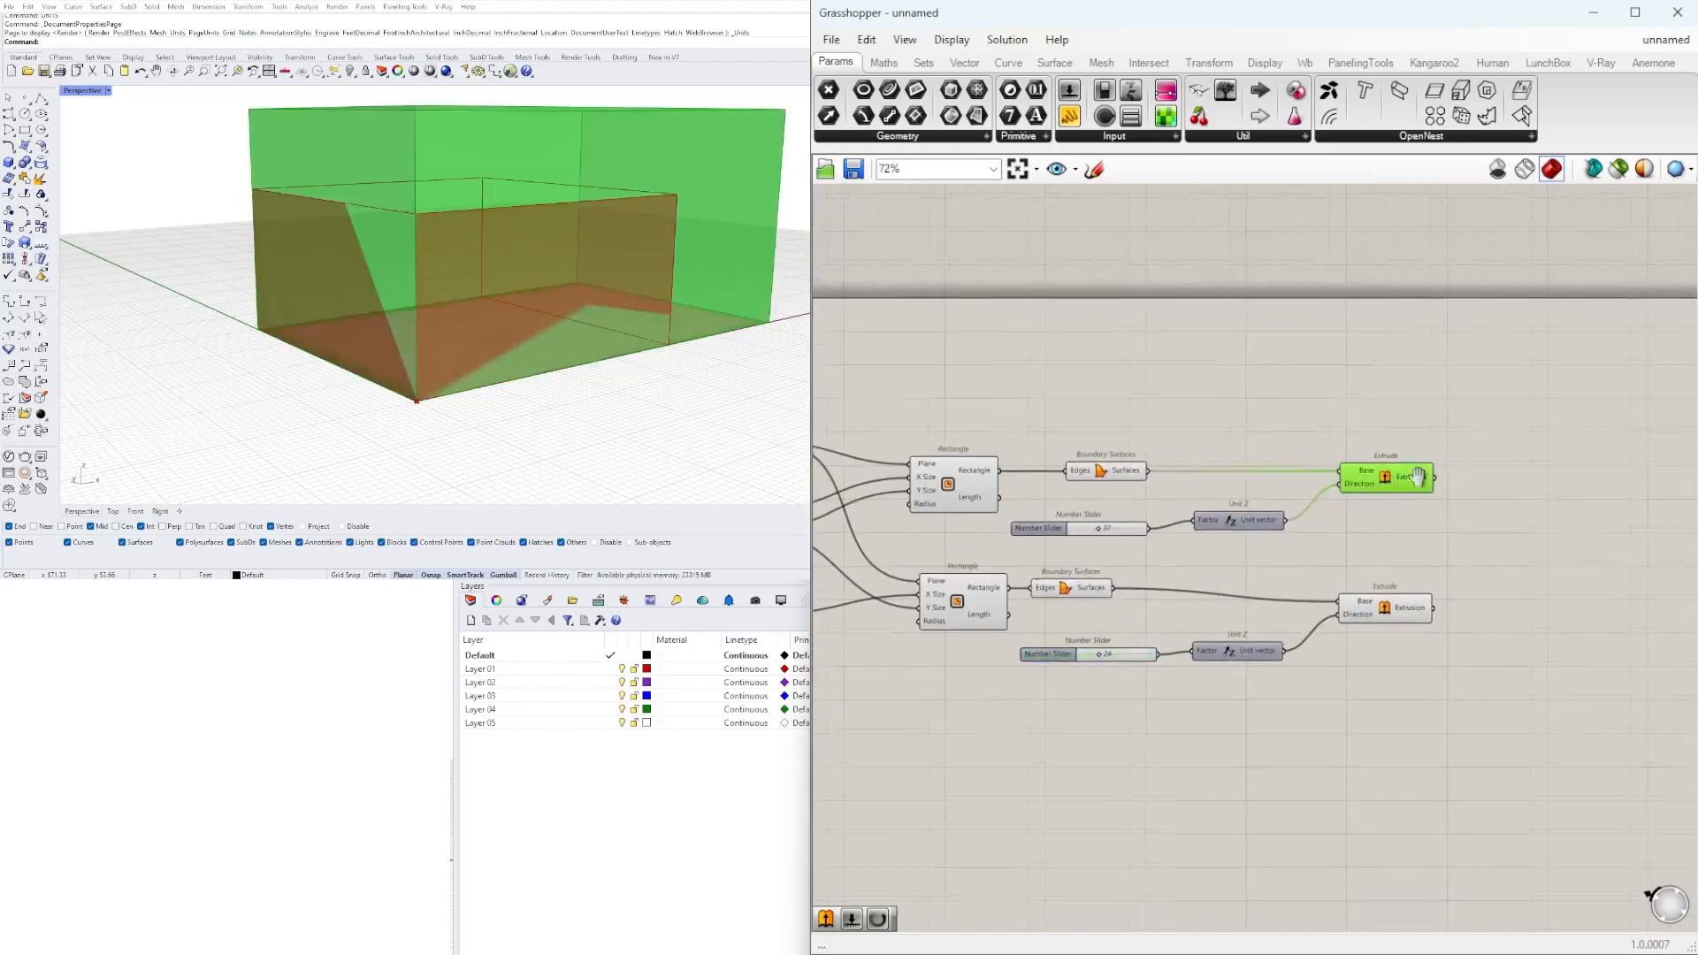
right_drag(1518, 514, 1371, 476)
double_click(1371, 476)
text(BOUND)
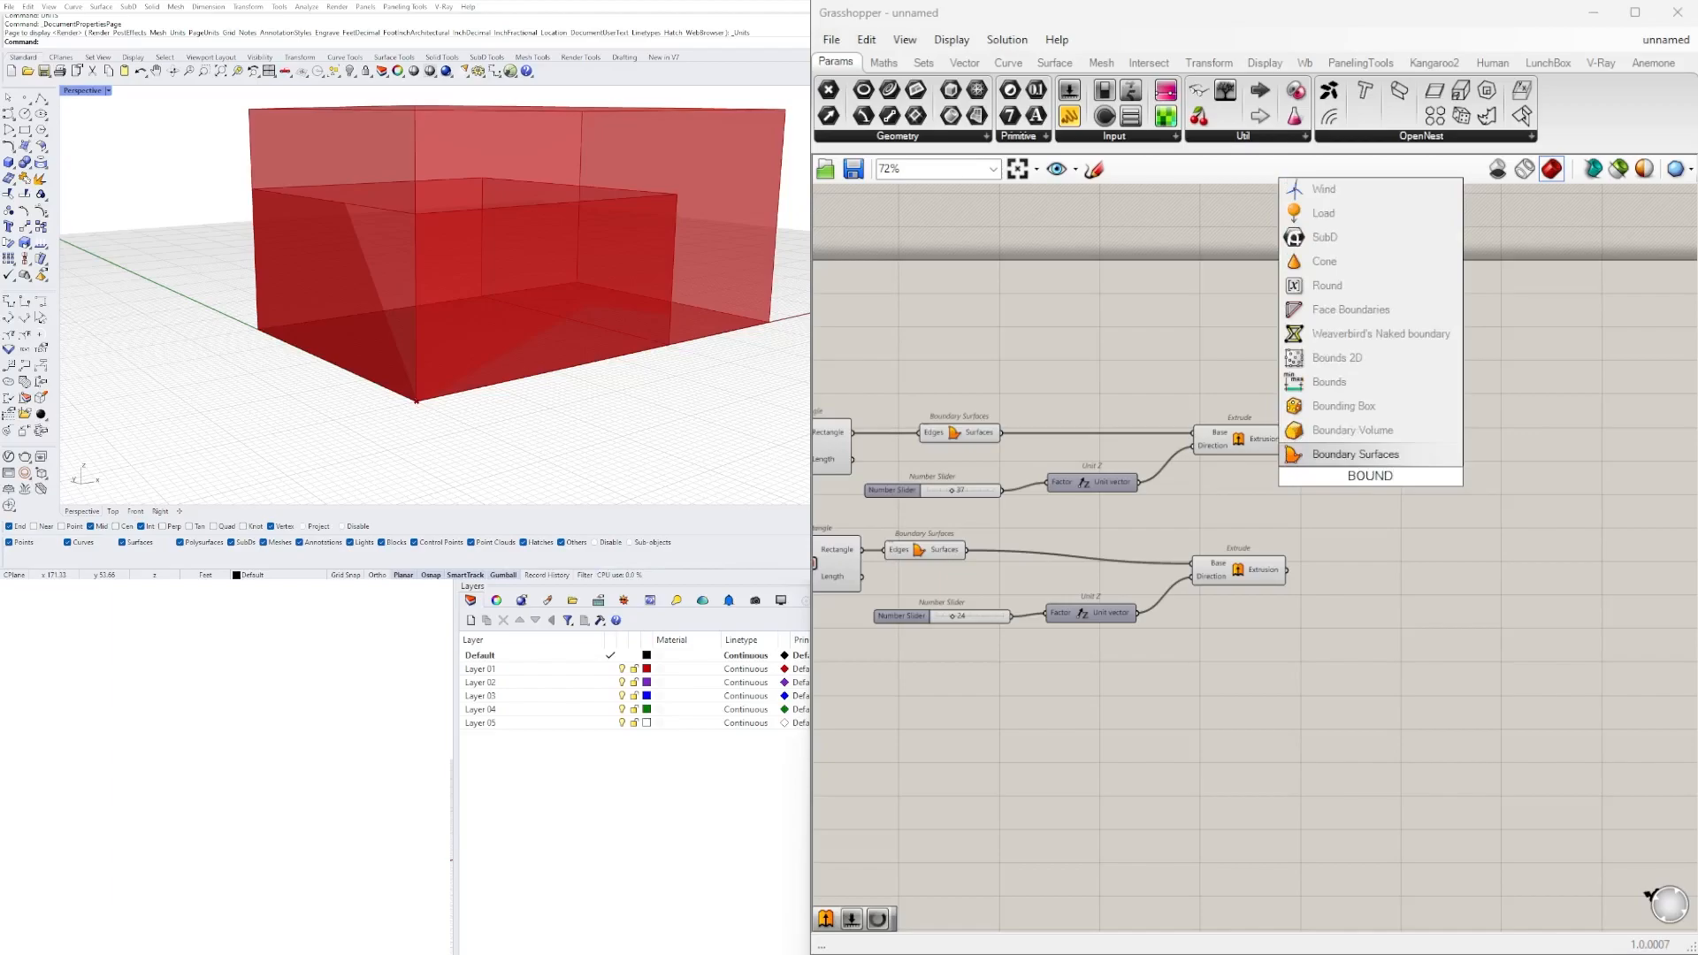
key(Escape)
Add a Solid Difference component to the right of the two Extrude components.
double_click(1390, 484)
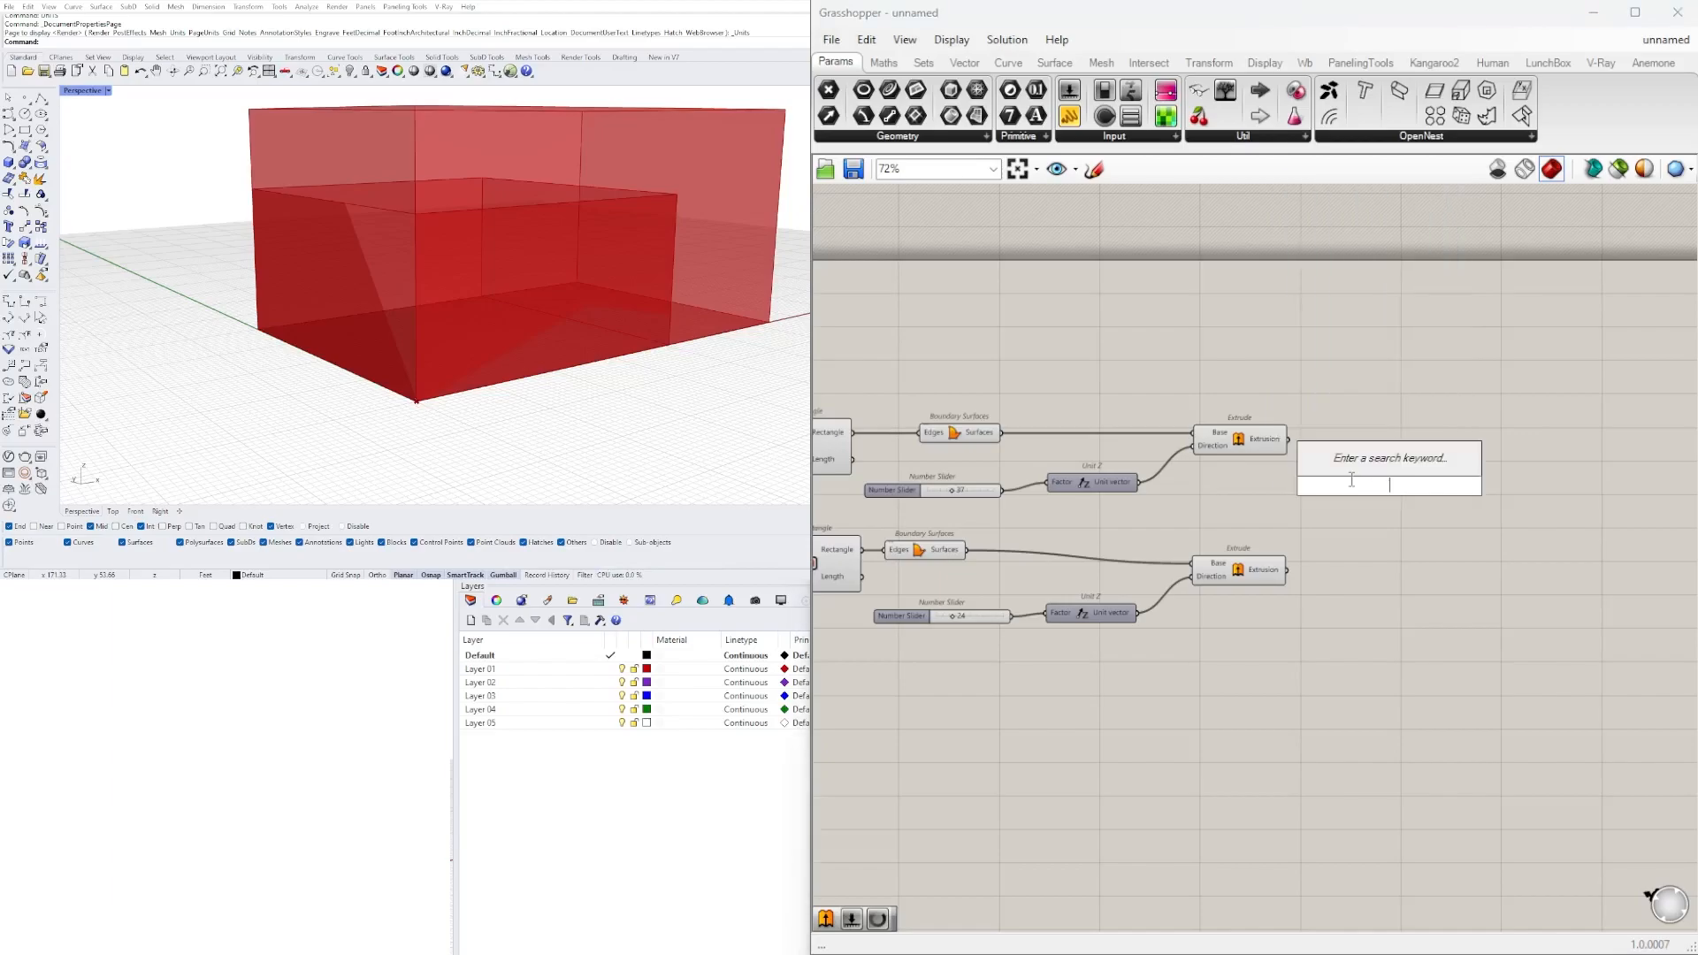
text(DIF)
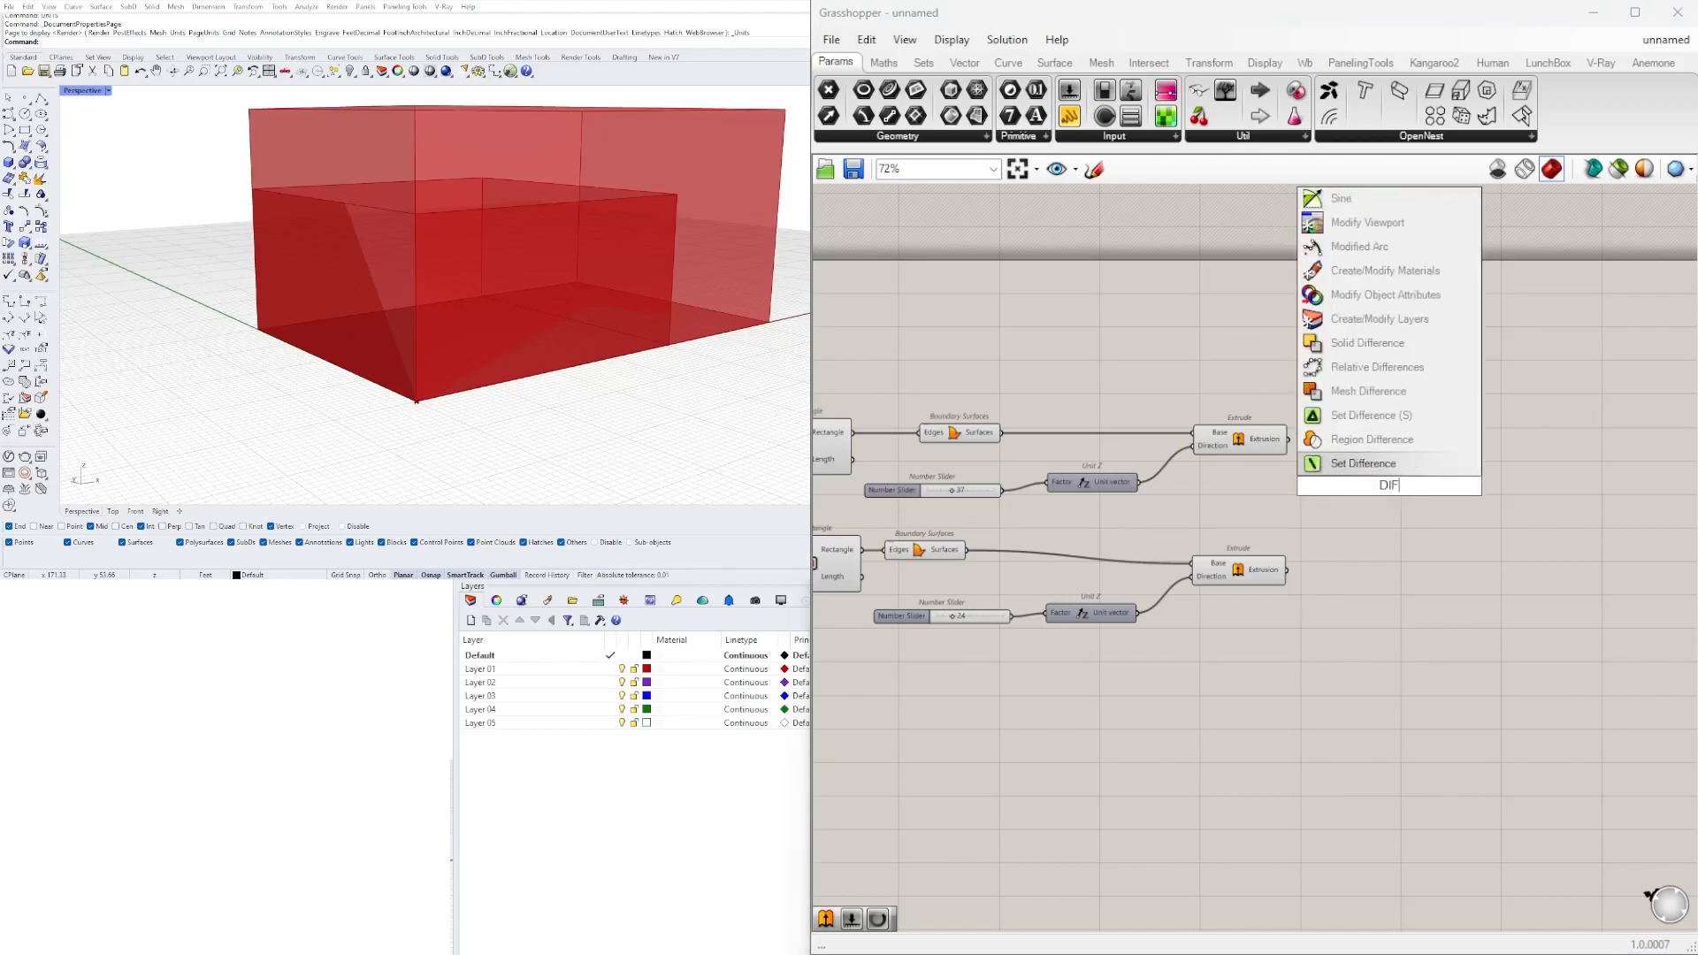
click(1367, 343)
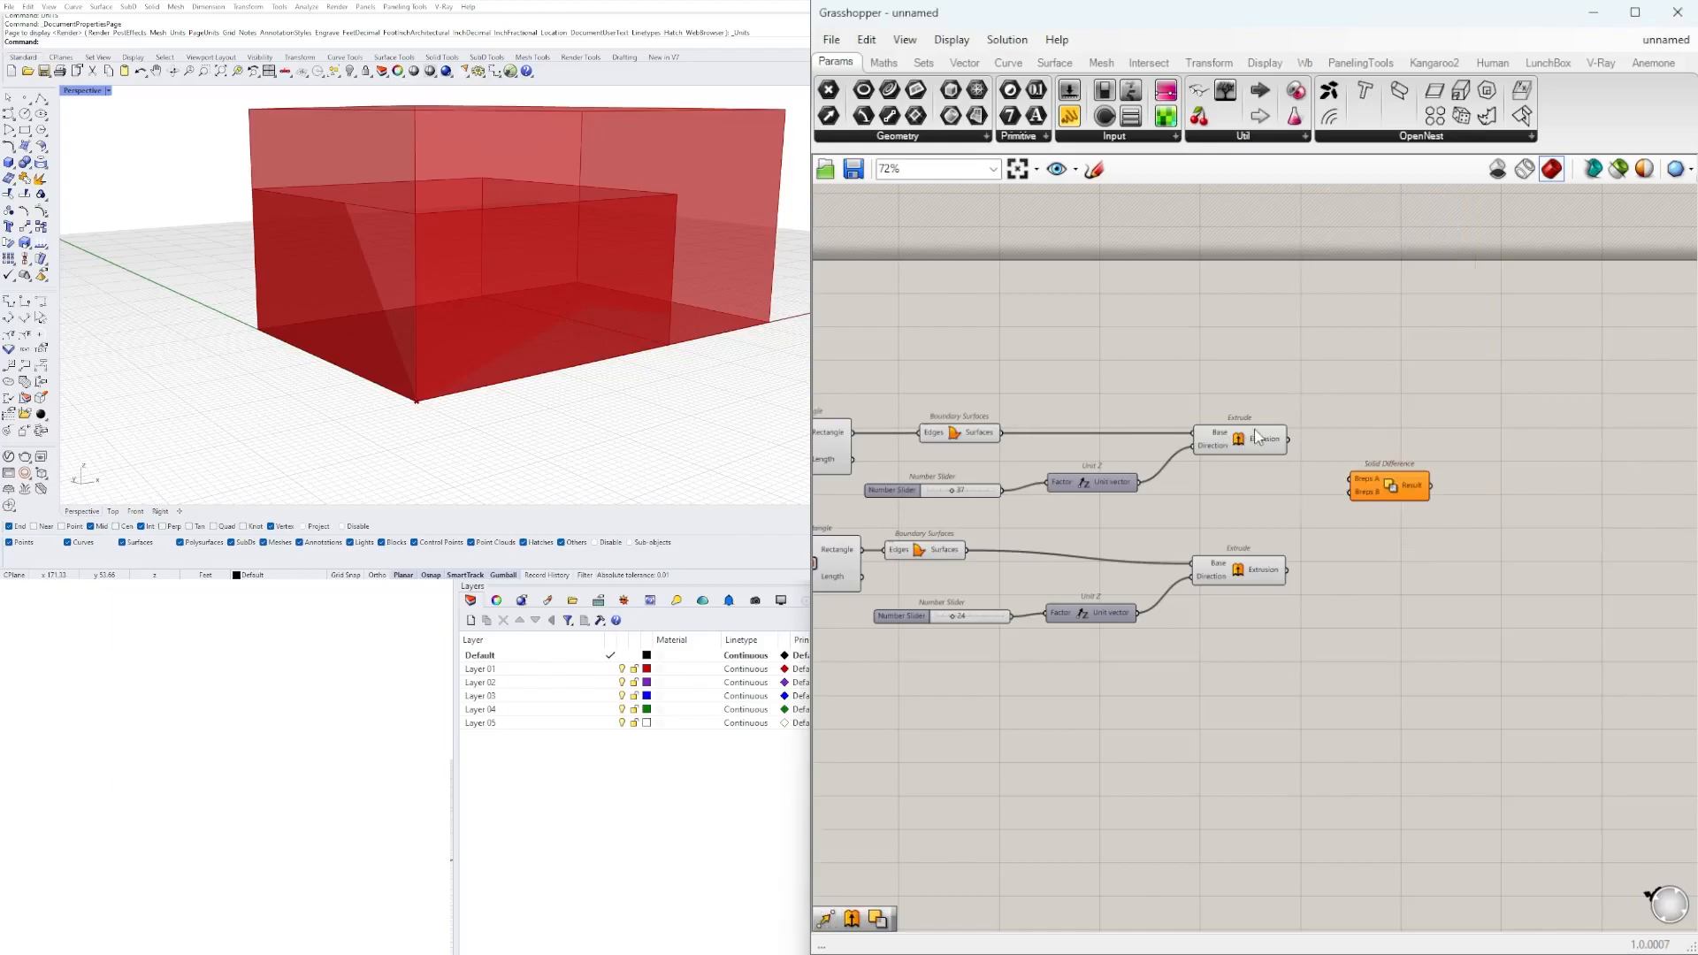
Connect the first Extrude's output to Solid Difference's Breps A and the second Extrude's output to Breps B.
click(1274, 442)
drag(1288, 441, 1367, 479)
drag(1390, 485, 1433, 470)
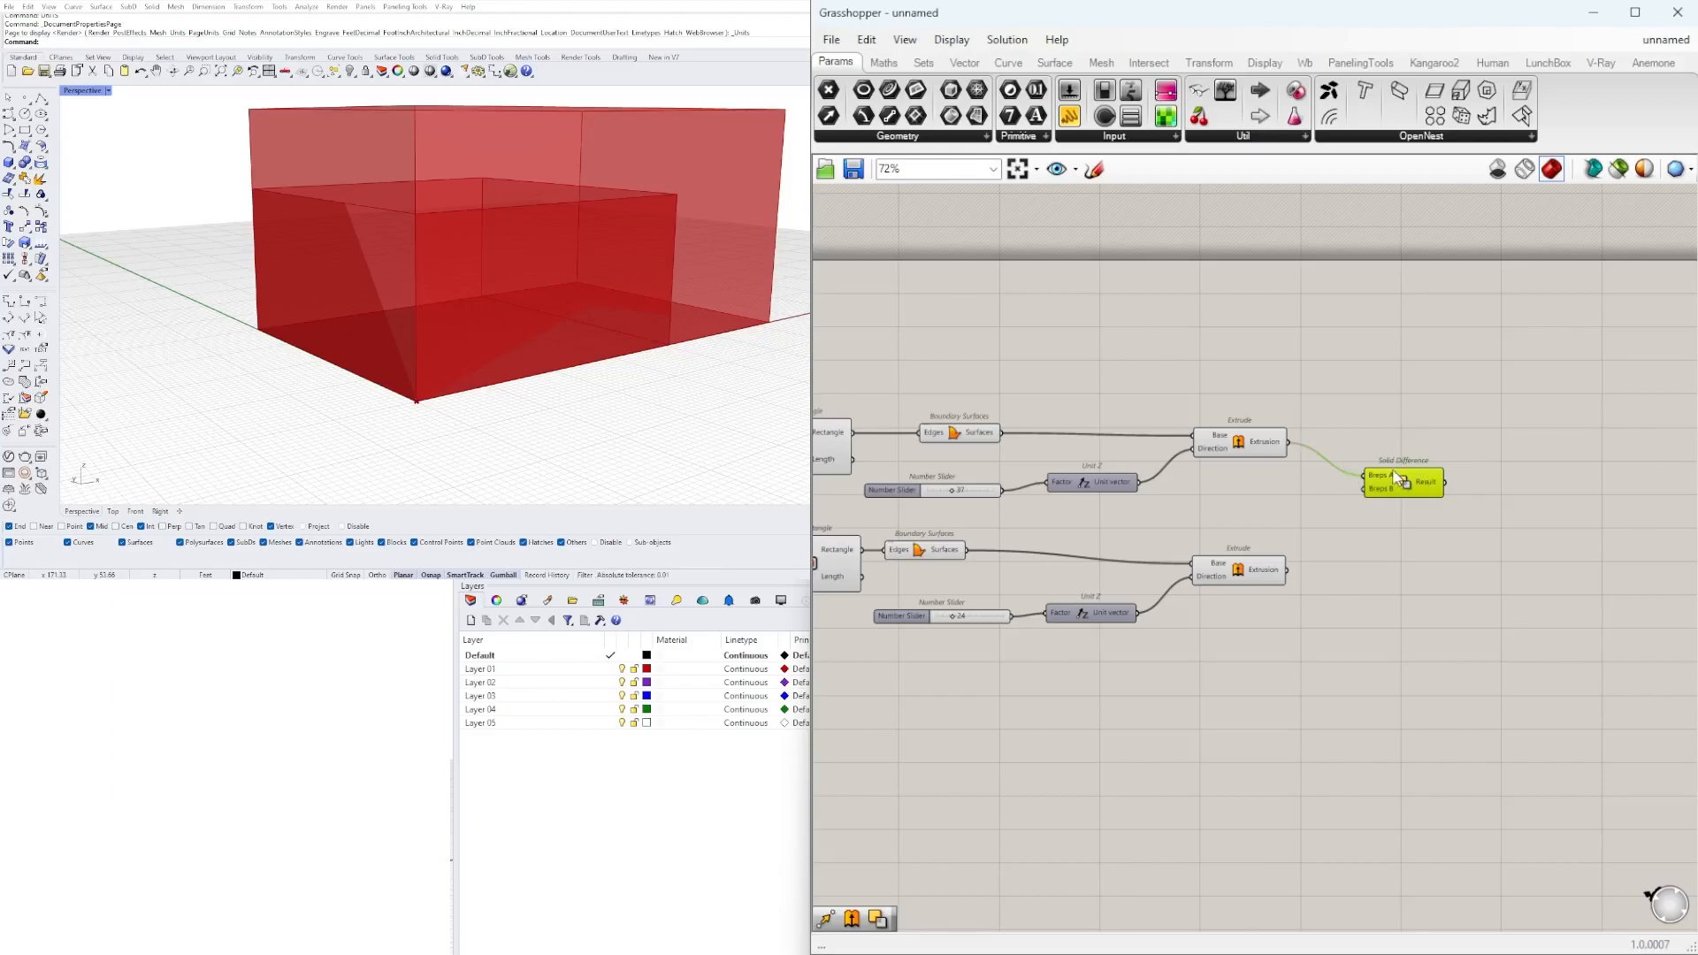
click(1238, 453)
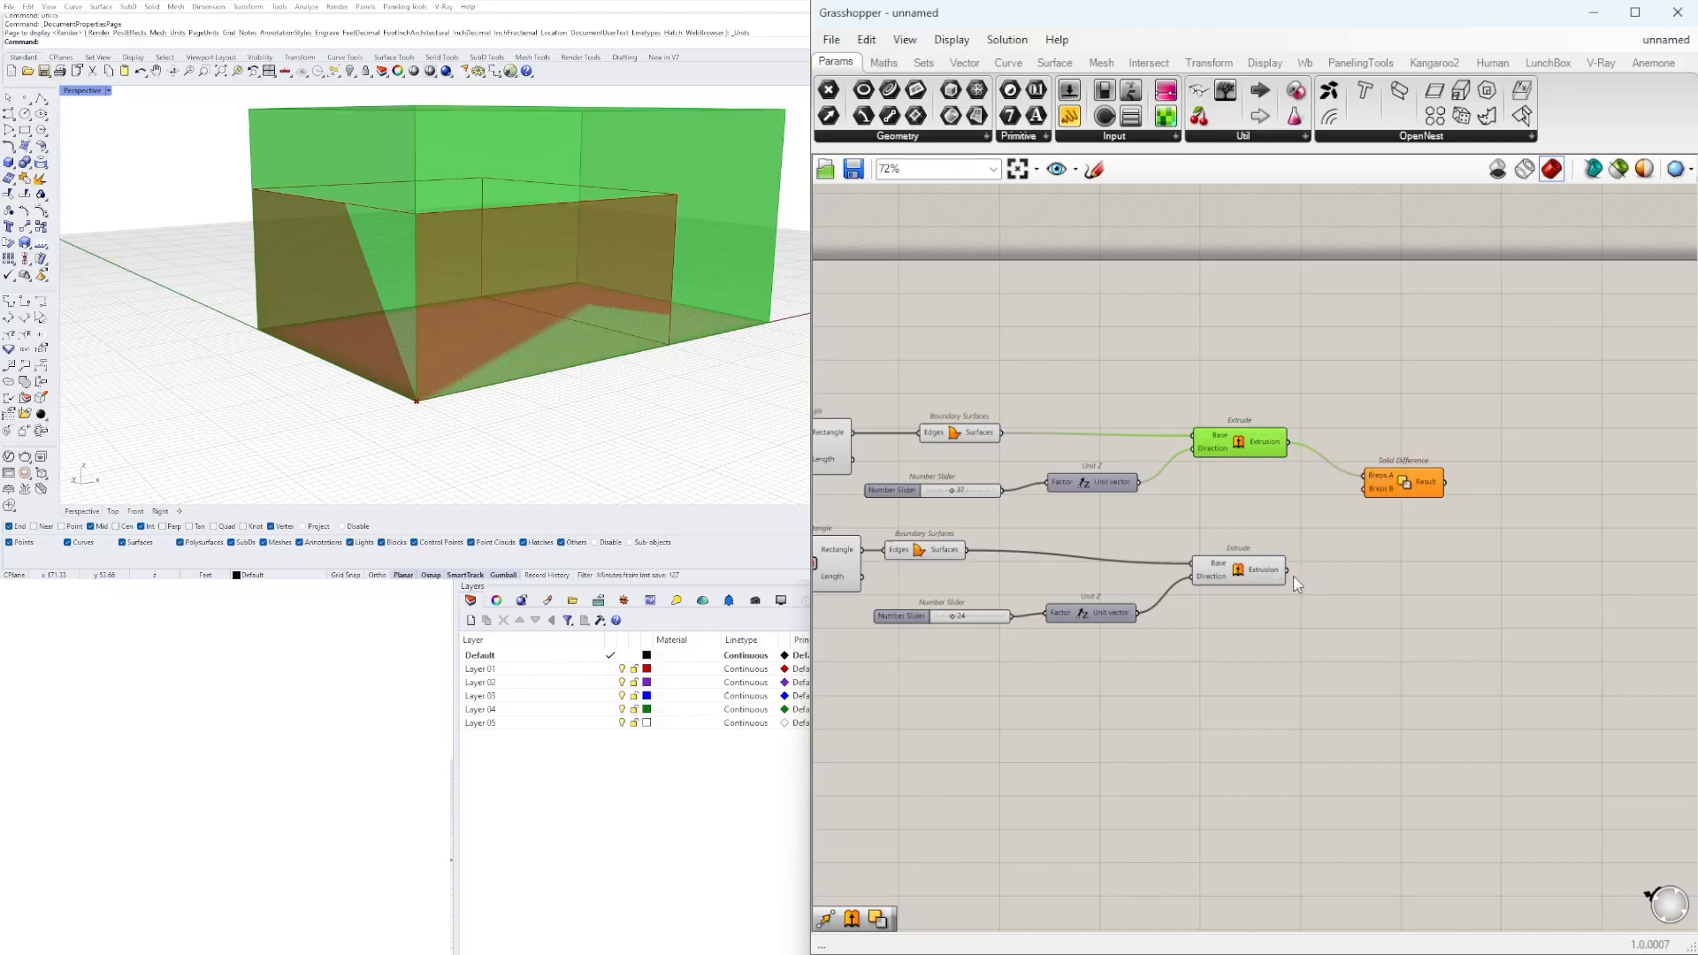
drag(1309, 553, 1437, 454)
Hide the preview of both Extrude components.
drag(1306, 618, 1260, 567)
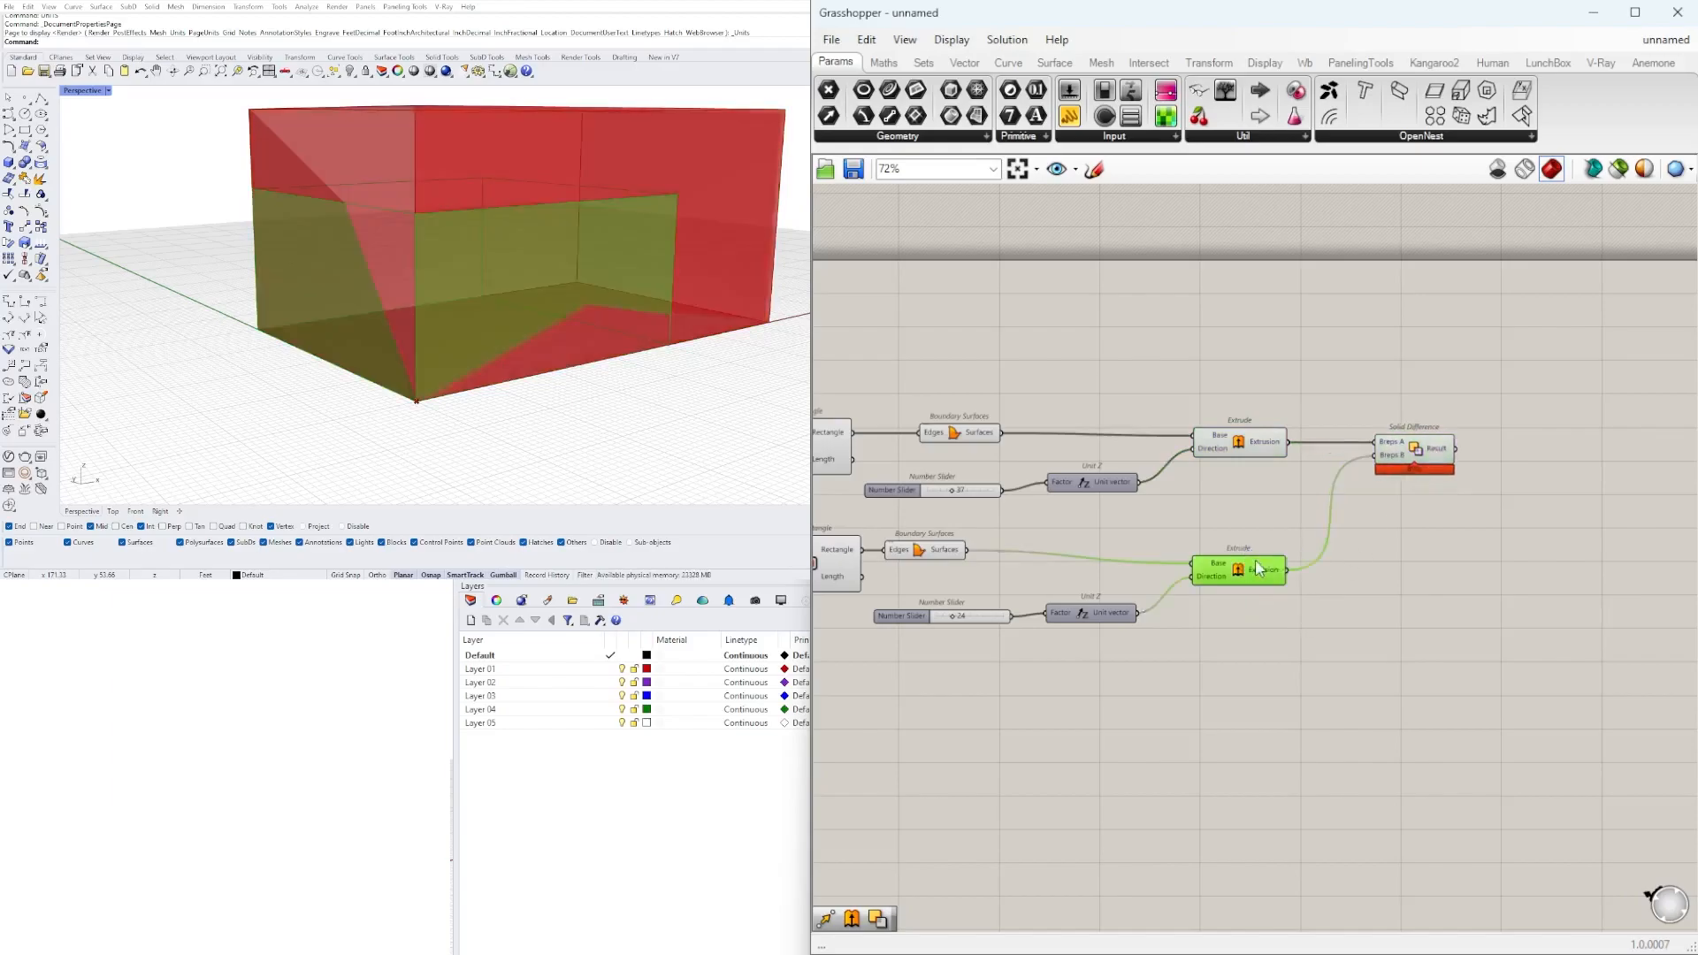
middle_click(1273, 543)
click(1331, 485)
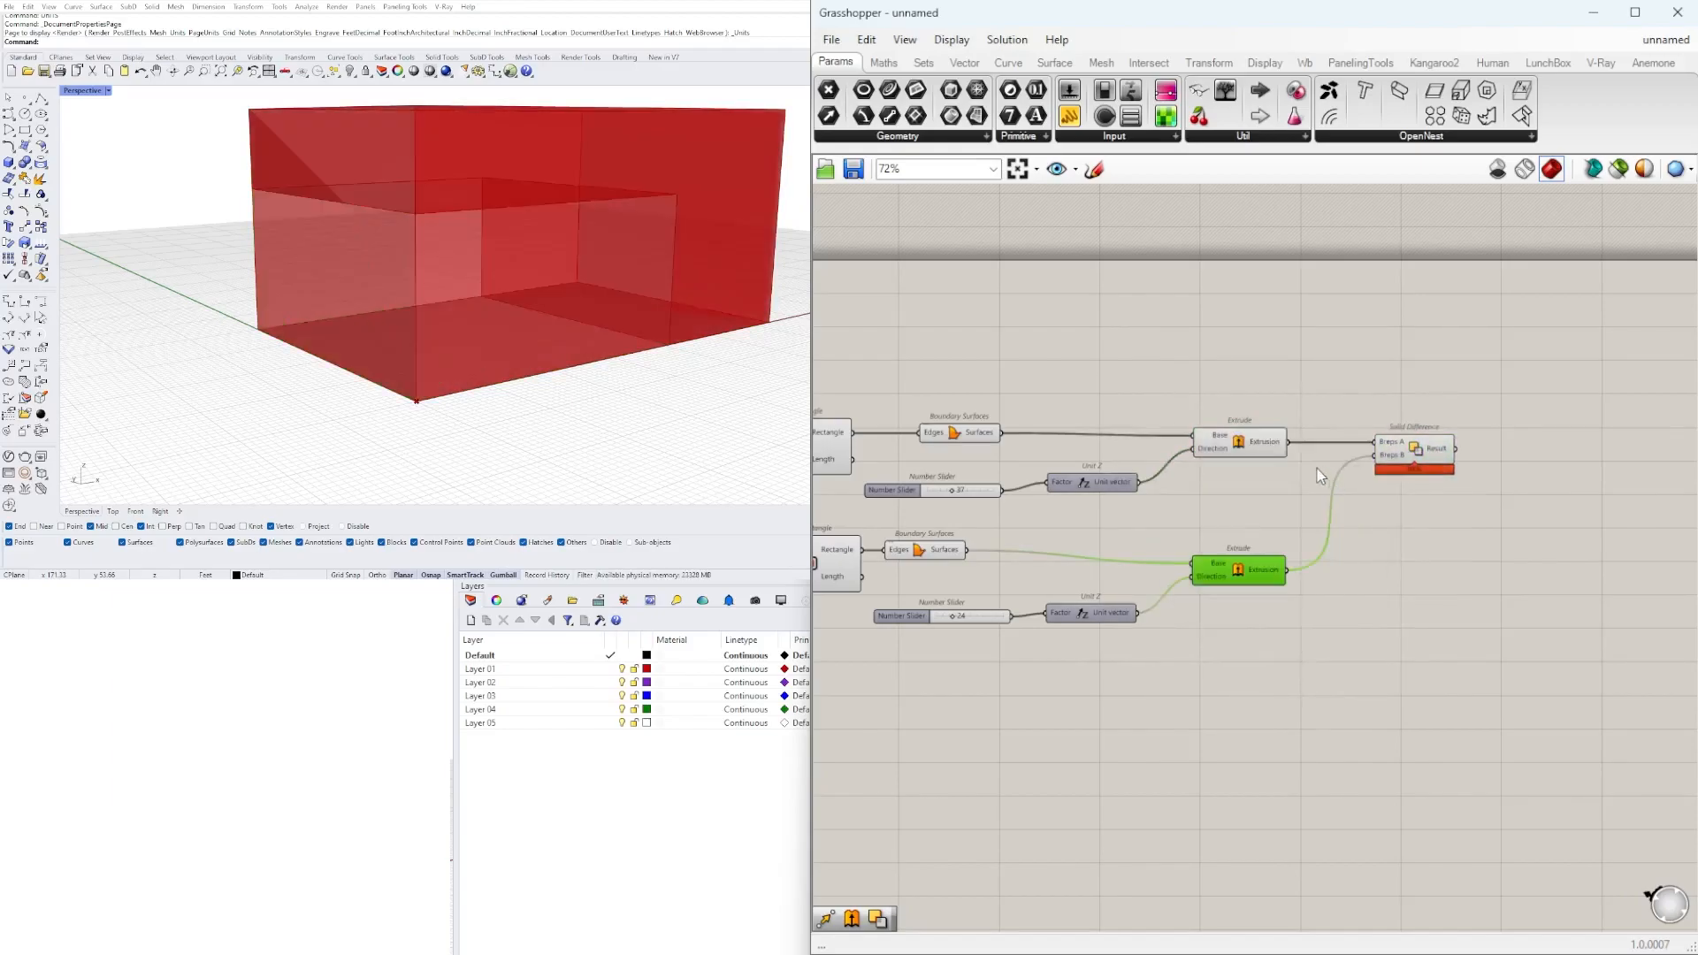
click(1257, 442)
middle_click(1250, 444)
click(1300, 387)
Hide the preview of both Boundary Surfaces components.
mouse_move(615, 382)
right_down()
mouse_move(544, 353)
mouse_move(618, 377)
right_up()
right_drag(924, 633, 998, 638)
click(998, 564)
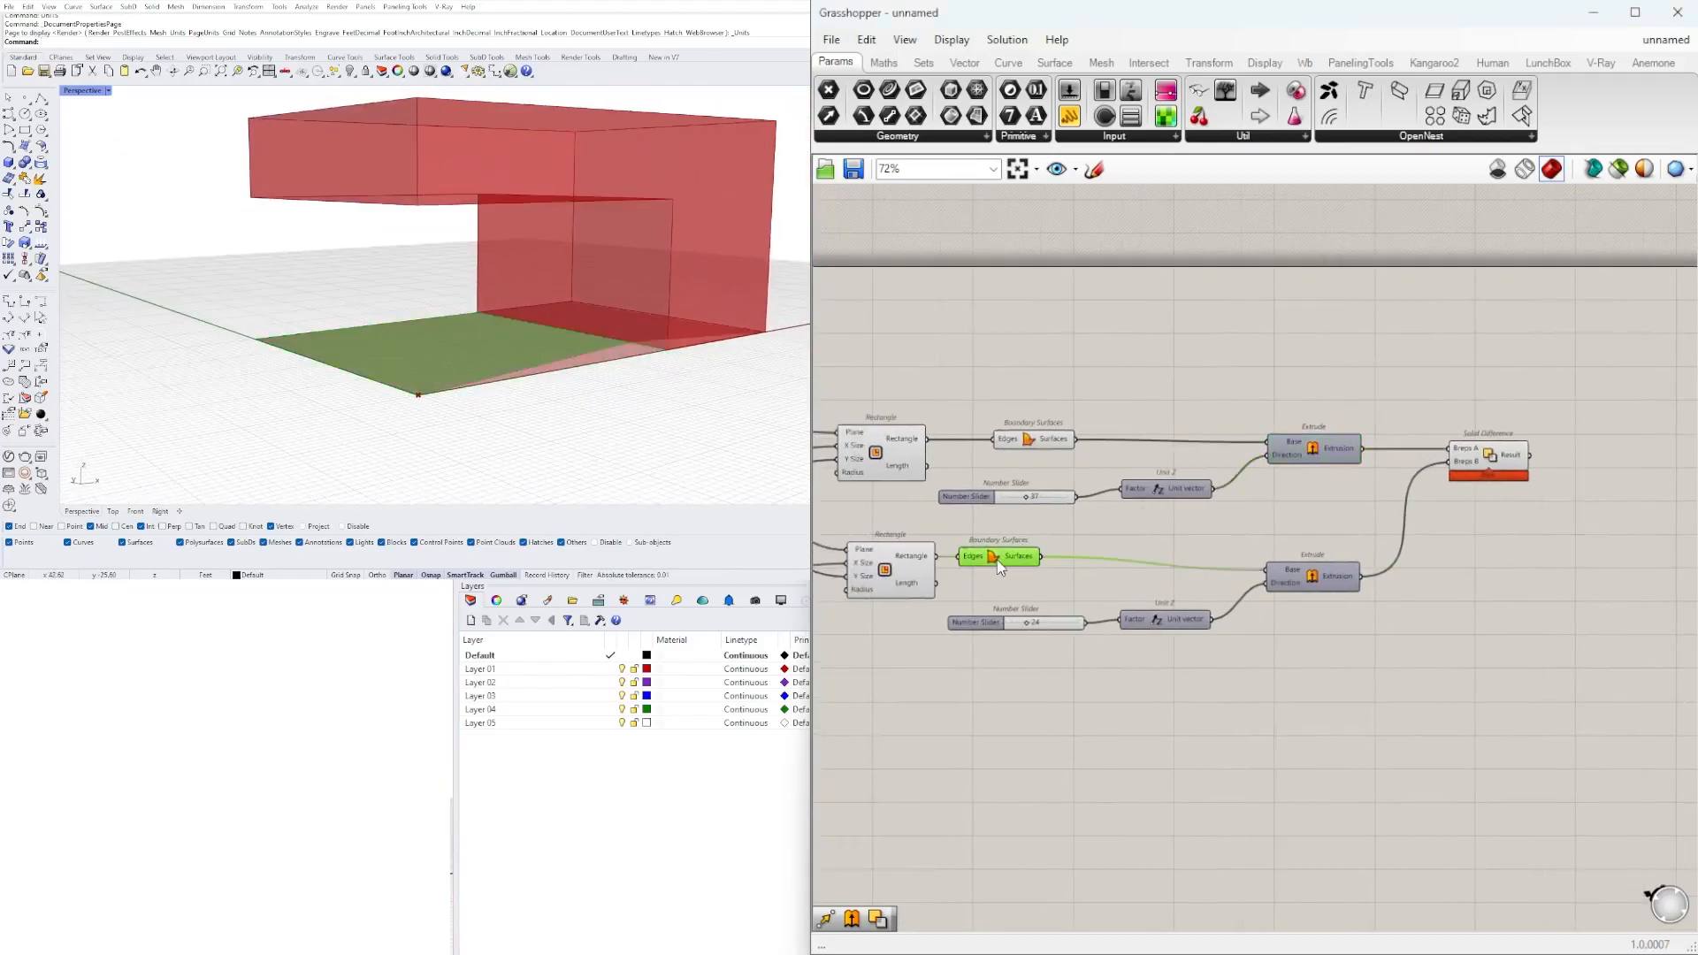
right_click(990, 566)
click(1026, 591)
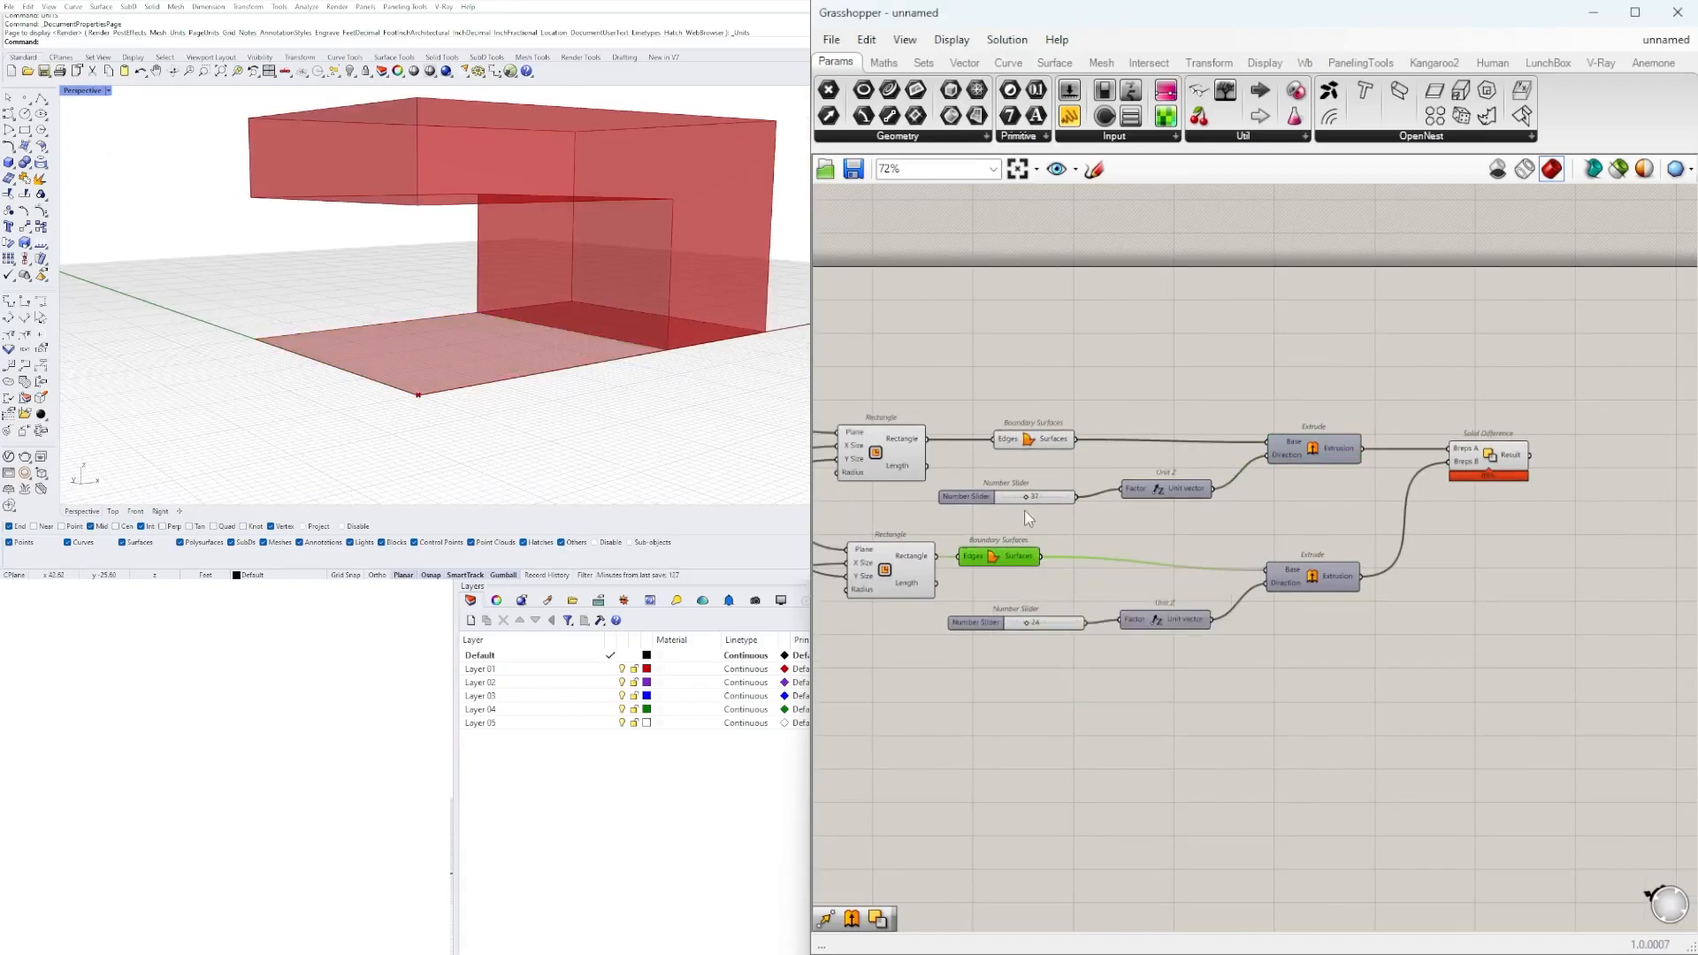
click(1033, 439)
right_click(1033, 447)
click(1062, 473)
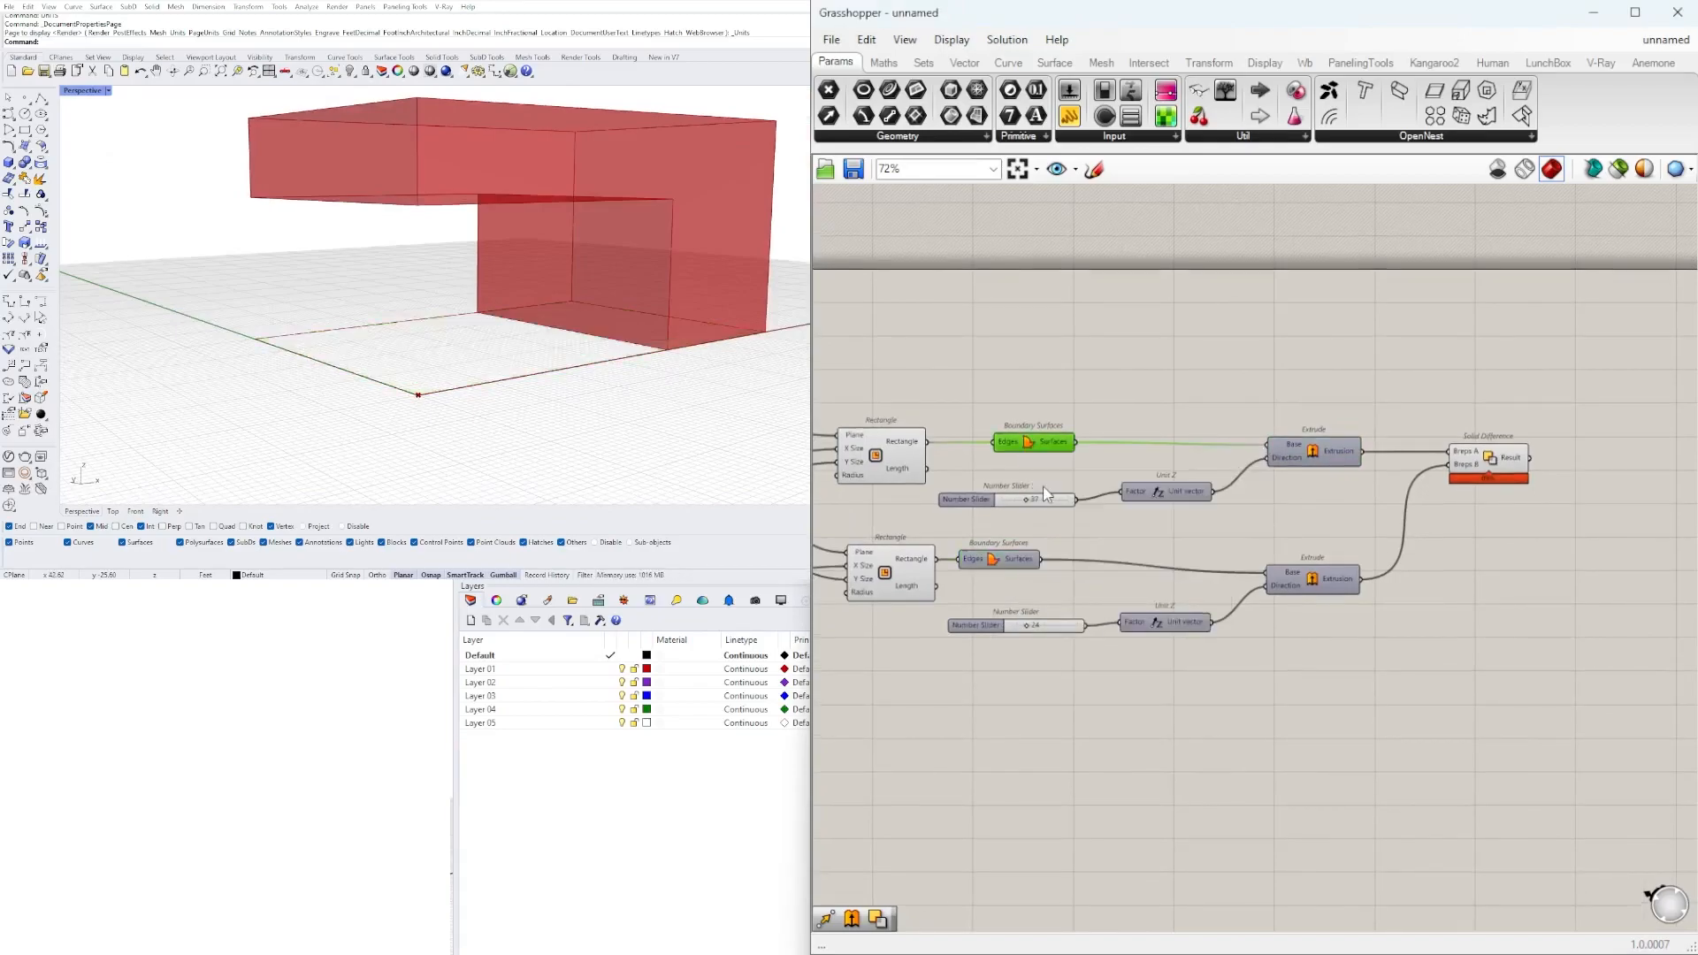
Set the second Rectangle's X Size slider to 47 and the shared Y Size slider to 37.
right_drag(508, 288, 503, 326)
scroll(1278, 531, down, 4)
right_drag(1123, 571, 1256, 541)
scroll(1256, 531, up, 3)
scroll(968, 535, up, 5)
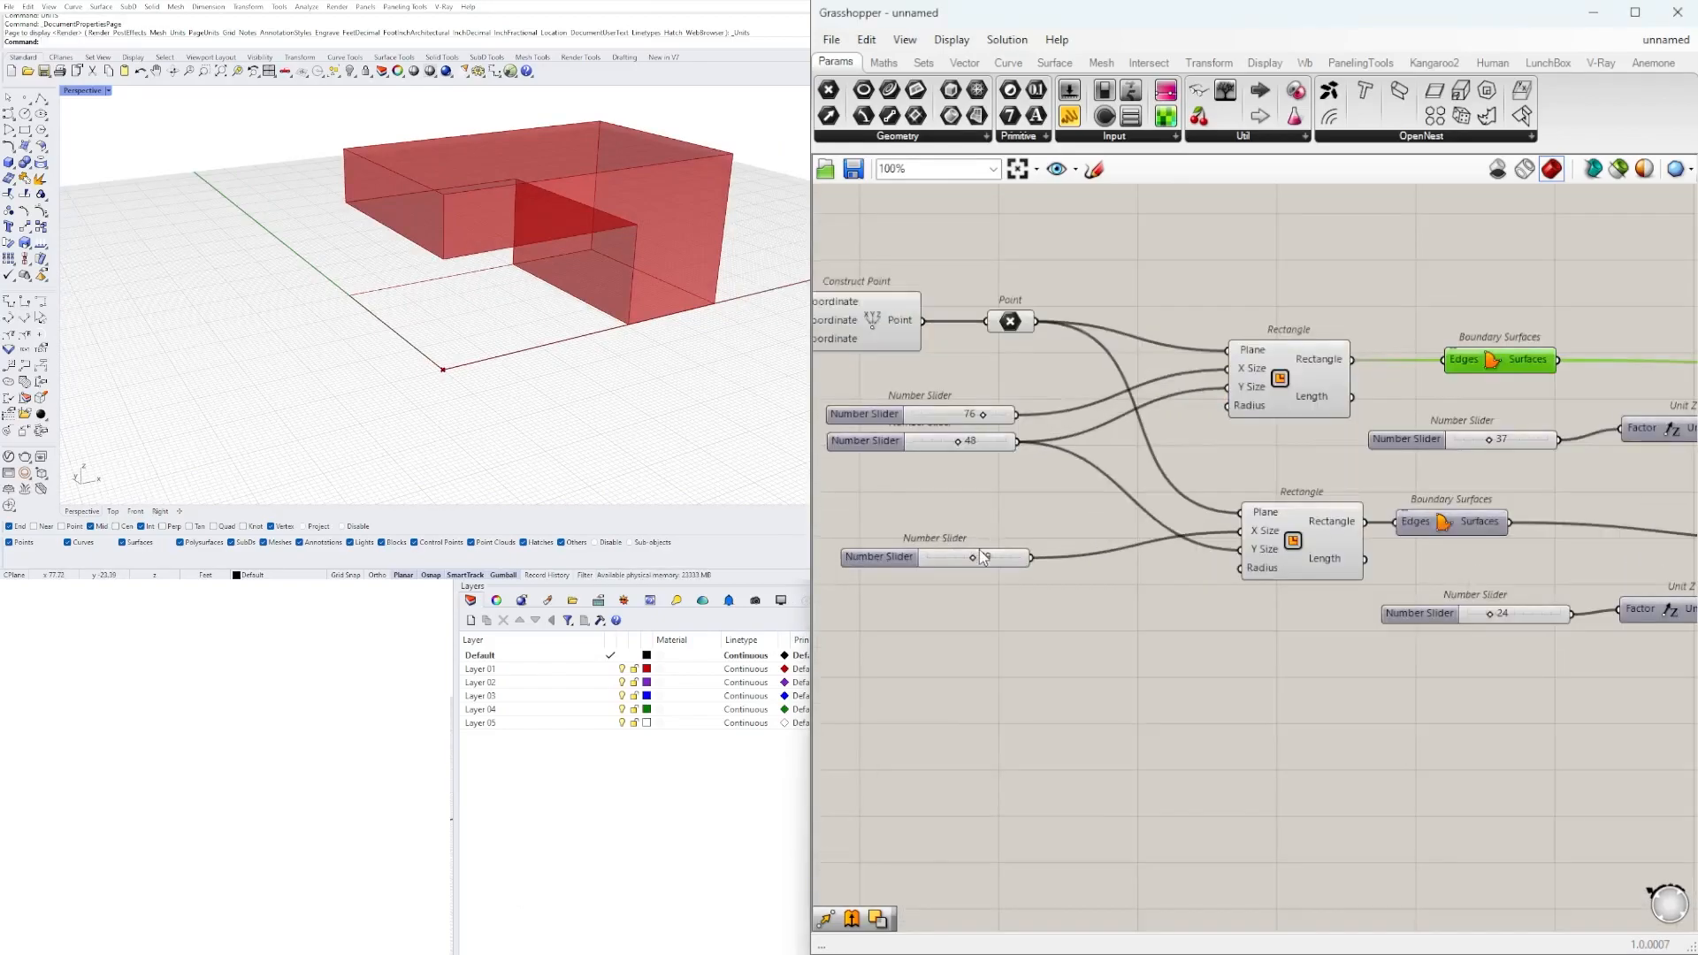
mouse_move(971, 563)
mouse_down()
mouse_move(1009, 567)
mouse_move(973, 575)
mouse_up()
scroll(979, 549, down, 1)
click(920, 563)
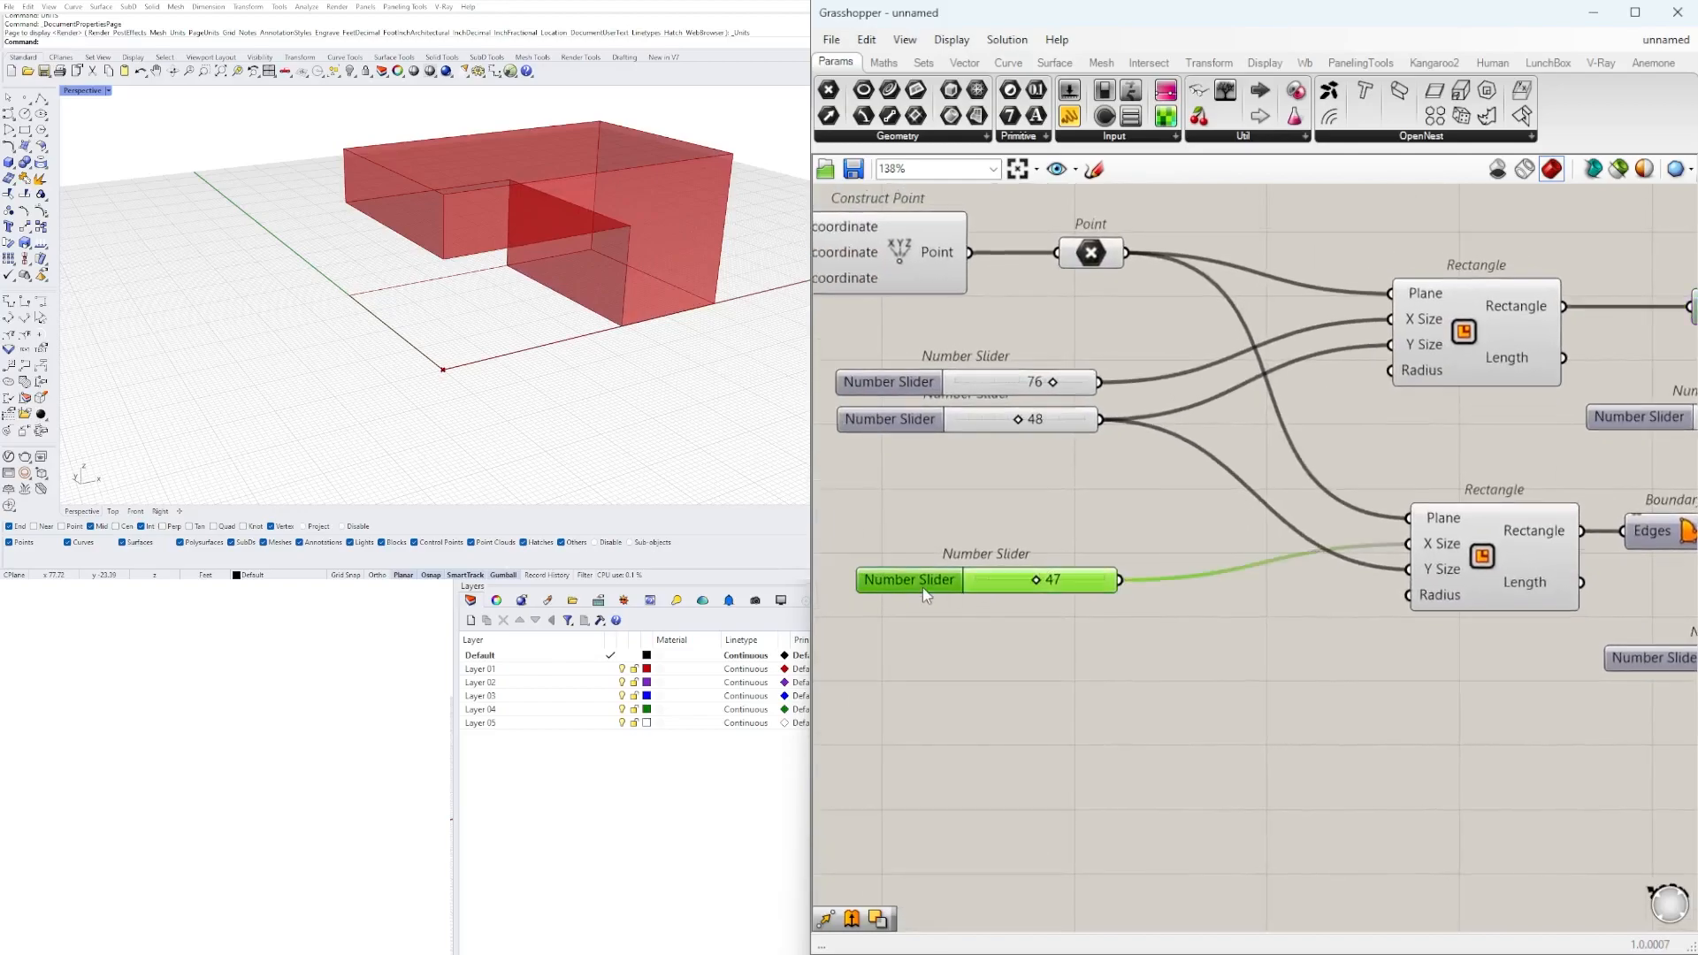
drag(907, 562, 898, 595)
scroll(1019, 417, up, 2)
mouse_move(1023, 418)
mouse_down()
mouse_move(1033, 434)
mouse_move(997, 441)
mouse_up()
Connect a separate duplicated slider to the second Rectangle's Y Size input and set it to 29.
drag(1148, 656, 1551, 614)
scroll(1021, 653, up, 4)
drag(1022, 653, 956, 652)
scroll(1102, 655, down, 5)
drag(1169, 608, 1309, 605)
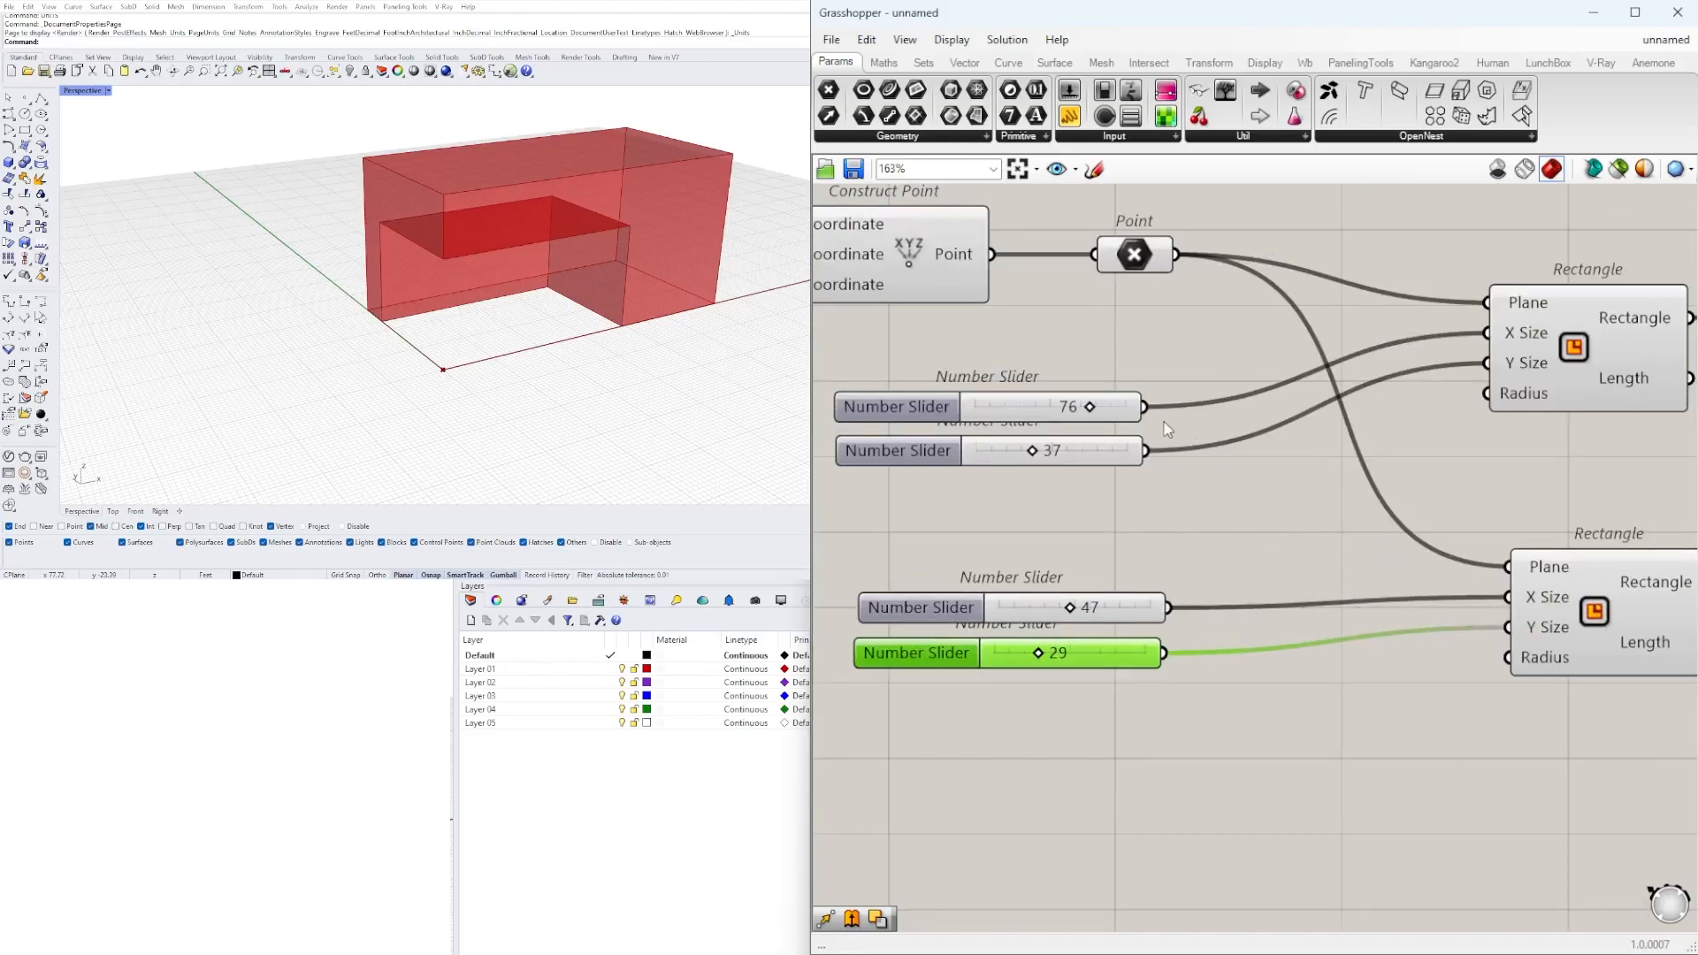
Reconnect the first Rectangle's Y Size slider to the second Rectangle's Y Size input and delete the separate lower slider.
scroll(1354, 421, down, 3)
click(1486, 393)
scroll(1289, 410, up, 1)
right_drag(1210, 407, 1061, 410)
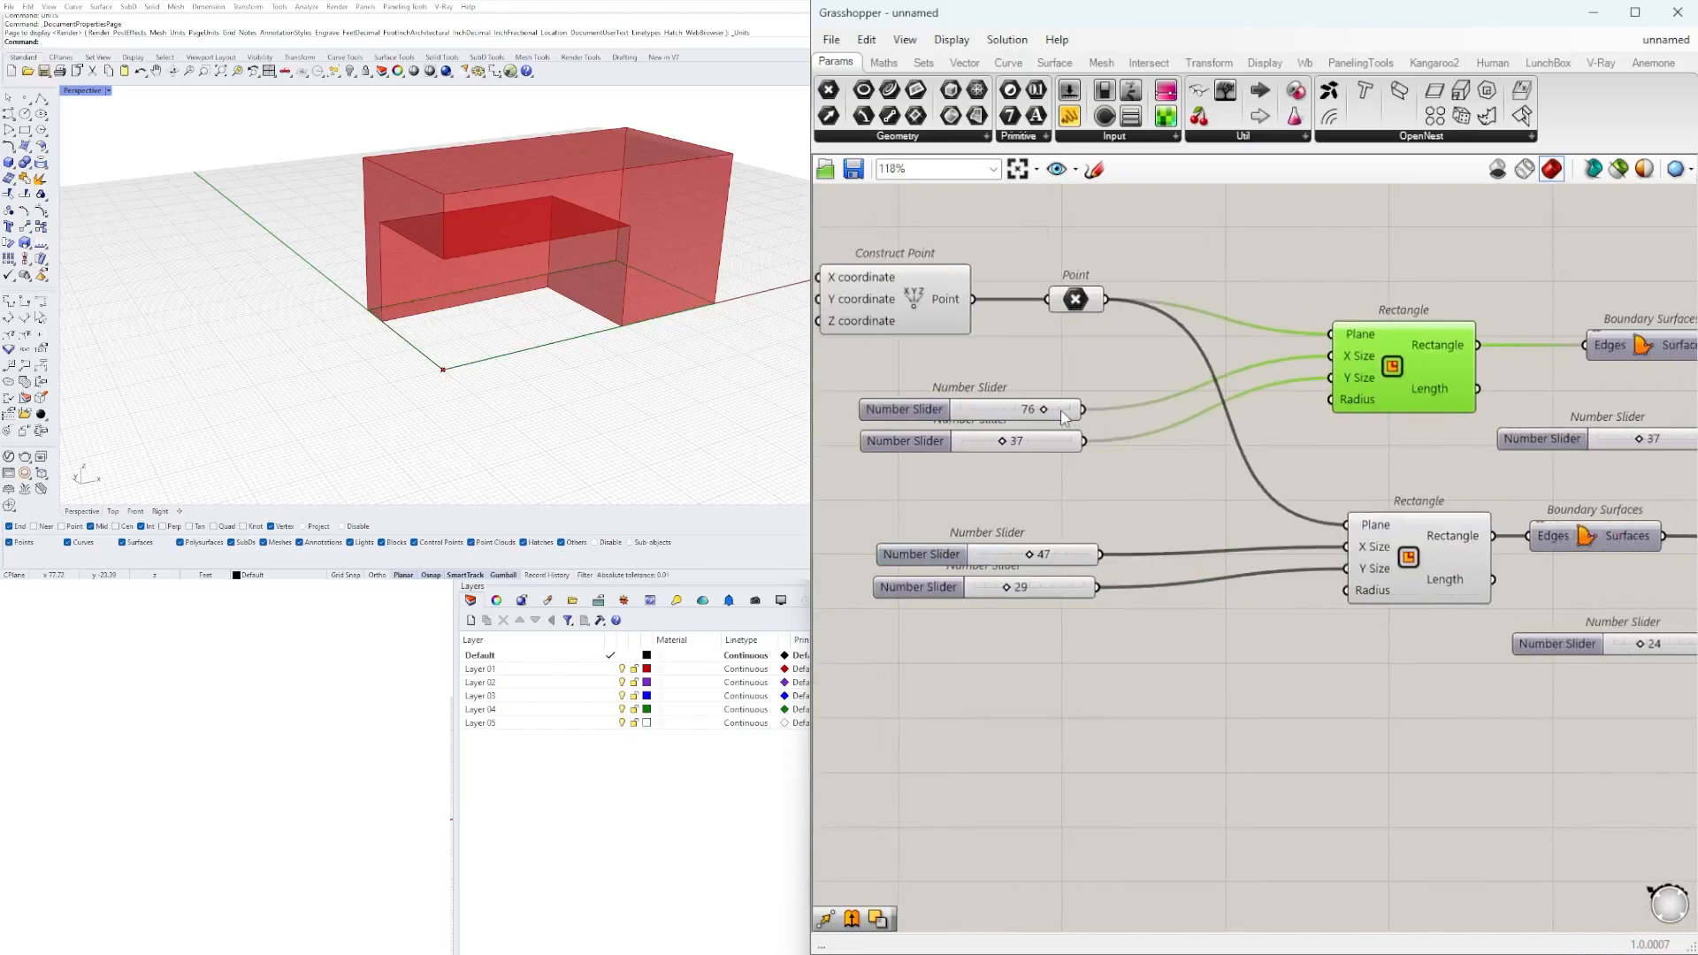
drag(1085, 440, 1346, 569)
click(1141, 671)
drag(1091, 665, 941, 619)
key(Delete)
Move the second Rectangle's X Size slider up and closer to the component, and set it to 48.
scroll(1041, 602, up, 3)
scroll(1039, 611, up, 1)
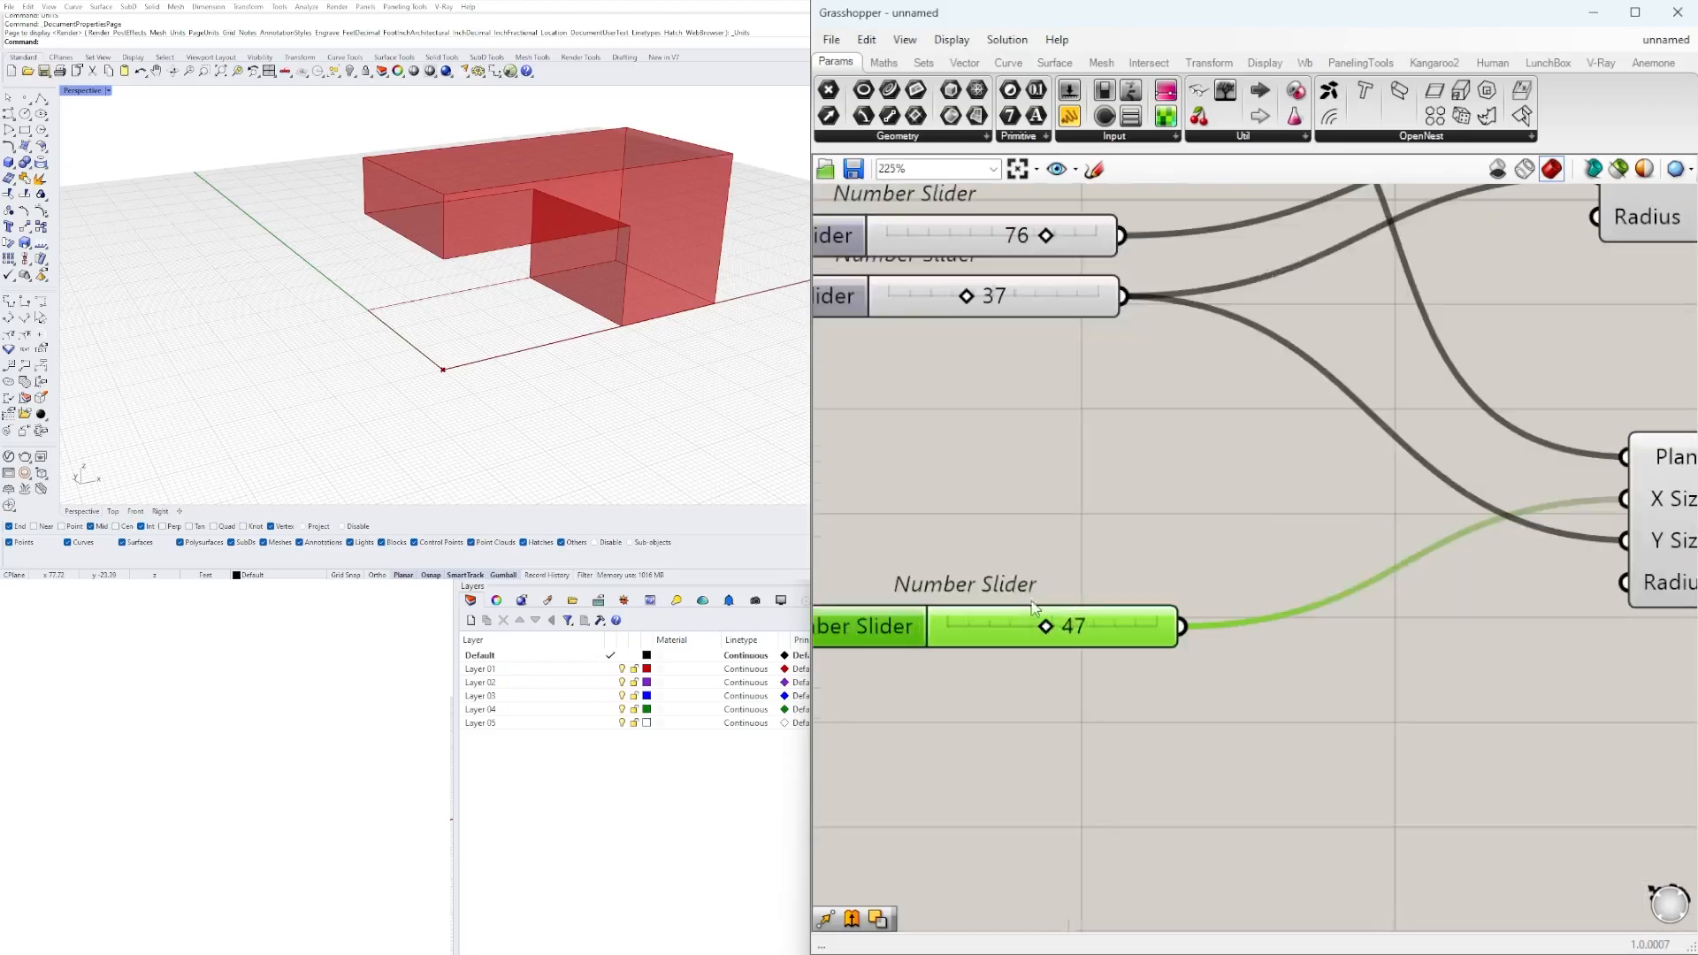
drag(1047, 629, 1179, 560)
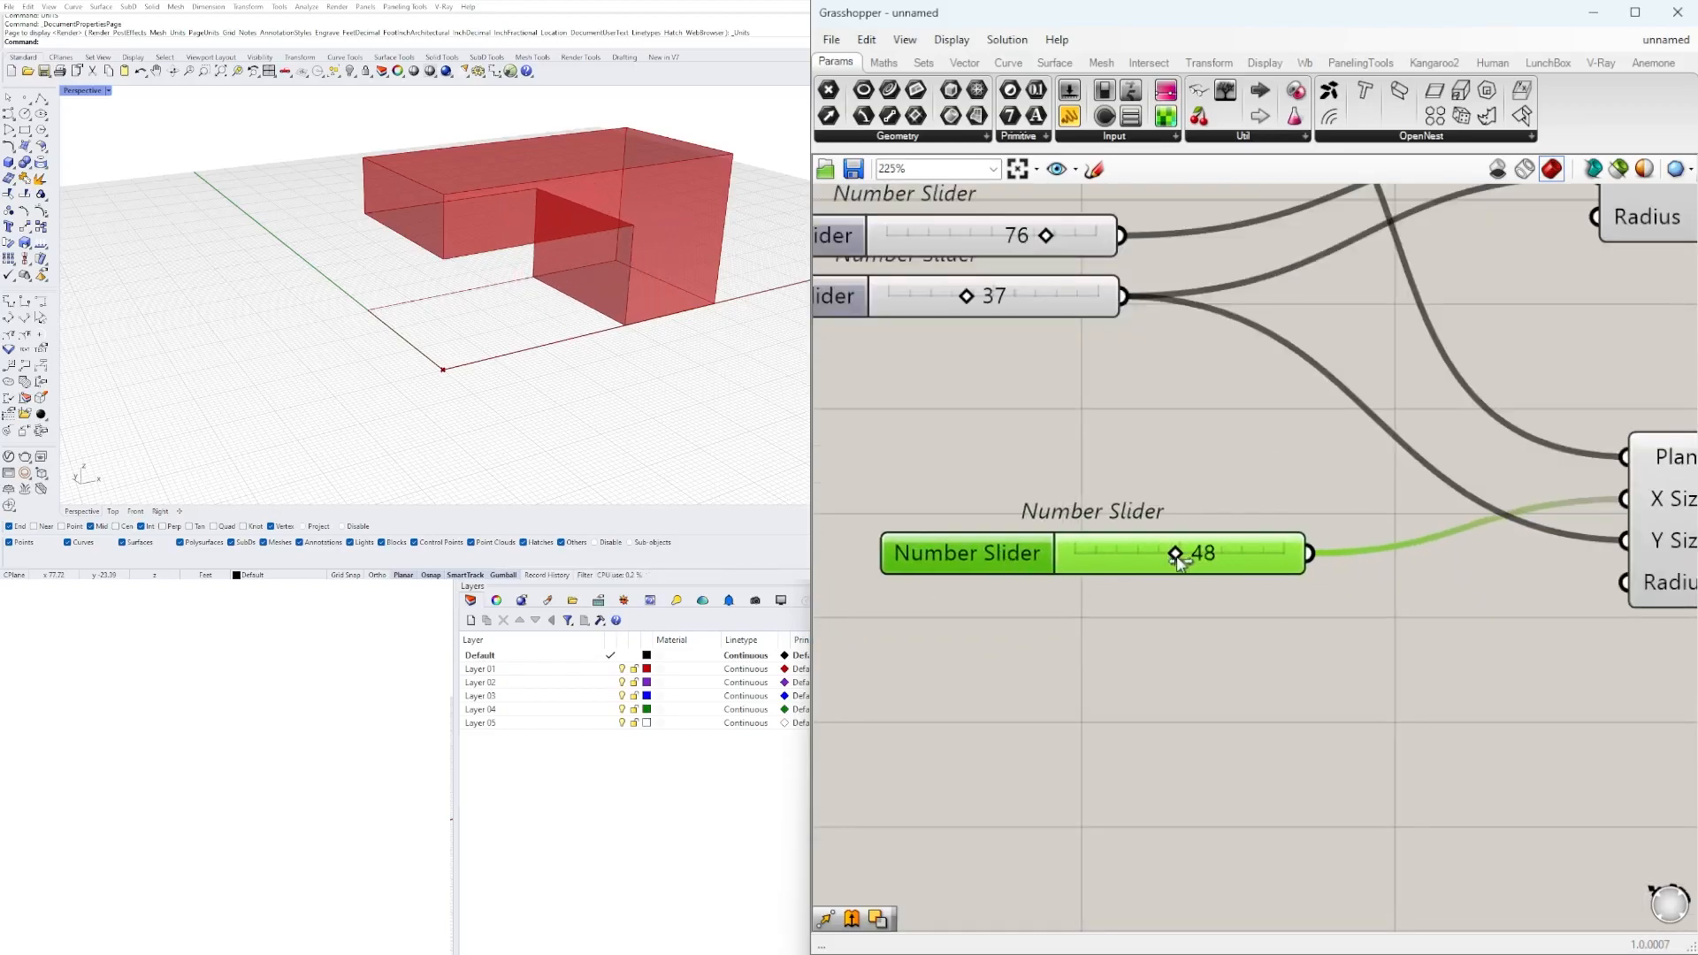
scroll(1184, 496, down, 6)
right_drag(1254, 479, 1167, 532)
Show the second Extrude's preview and hide it again.
click(1303, 403)
right_drag(1448, 528, 1136, 489)
scroll(1376, 442, down, 2)
right_drag(1488, 460, 1197, 475)
right_drag(993, 495, 1338, 481)
right_drag(1650, 438, 1475, 463)
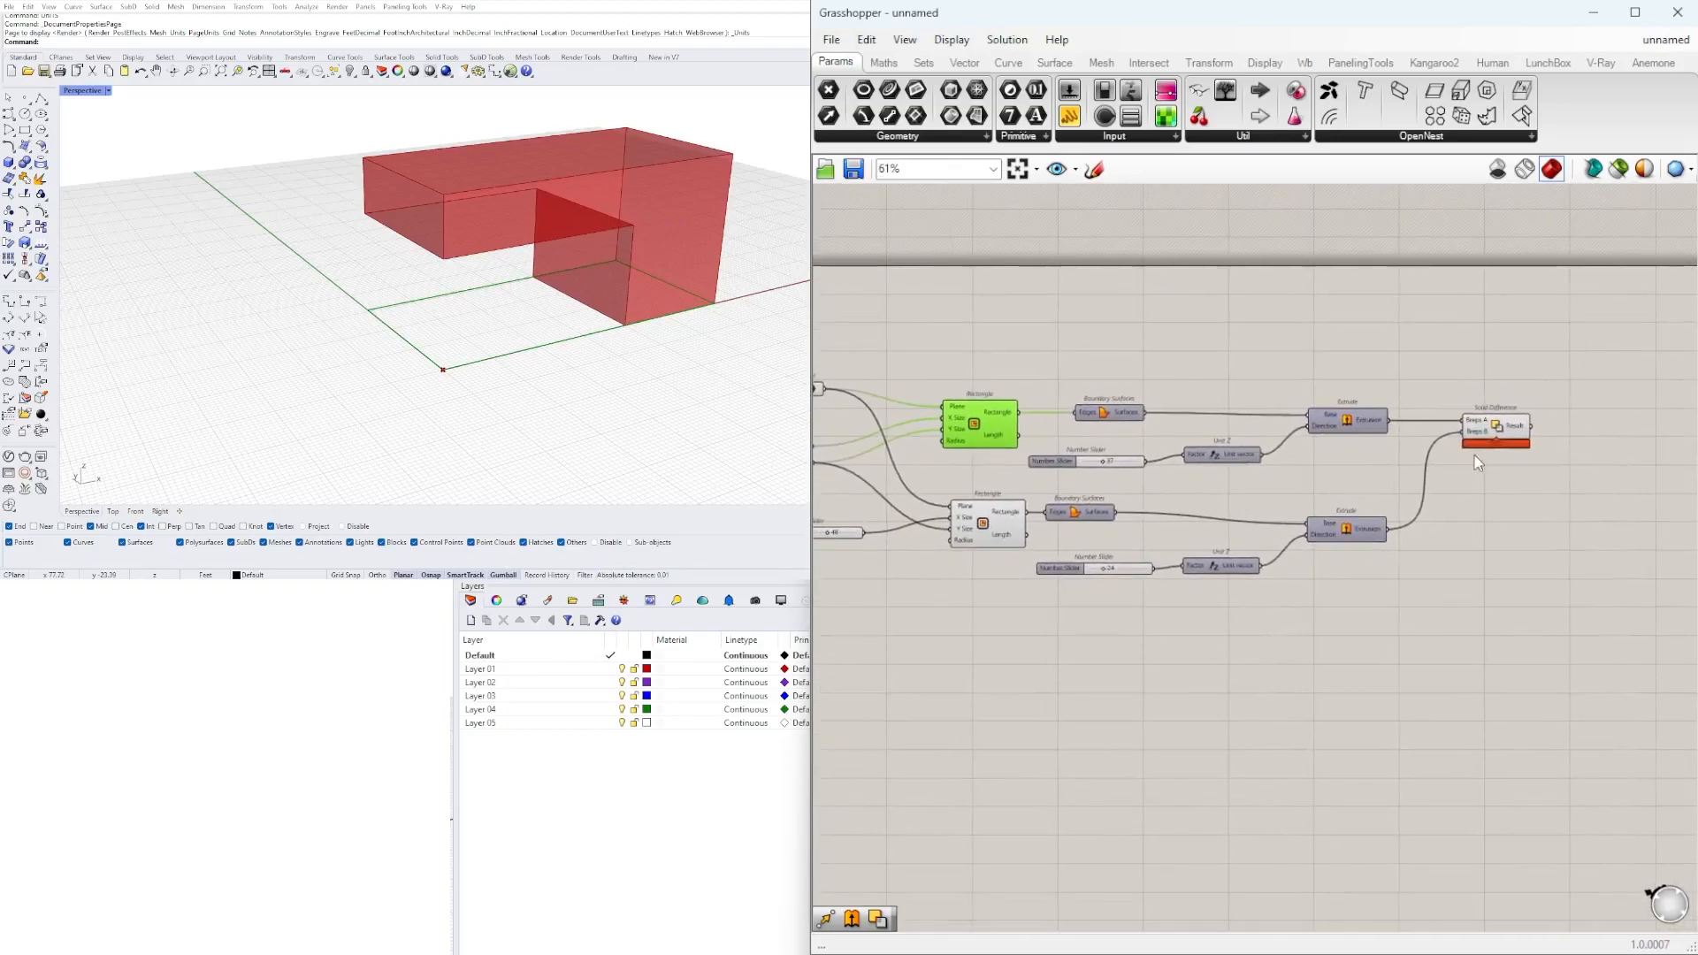
scroll(1491, 457, up, 2)
right_click(1287, 556)
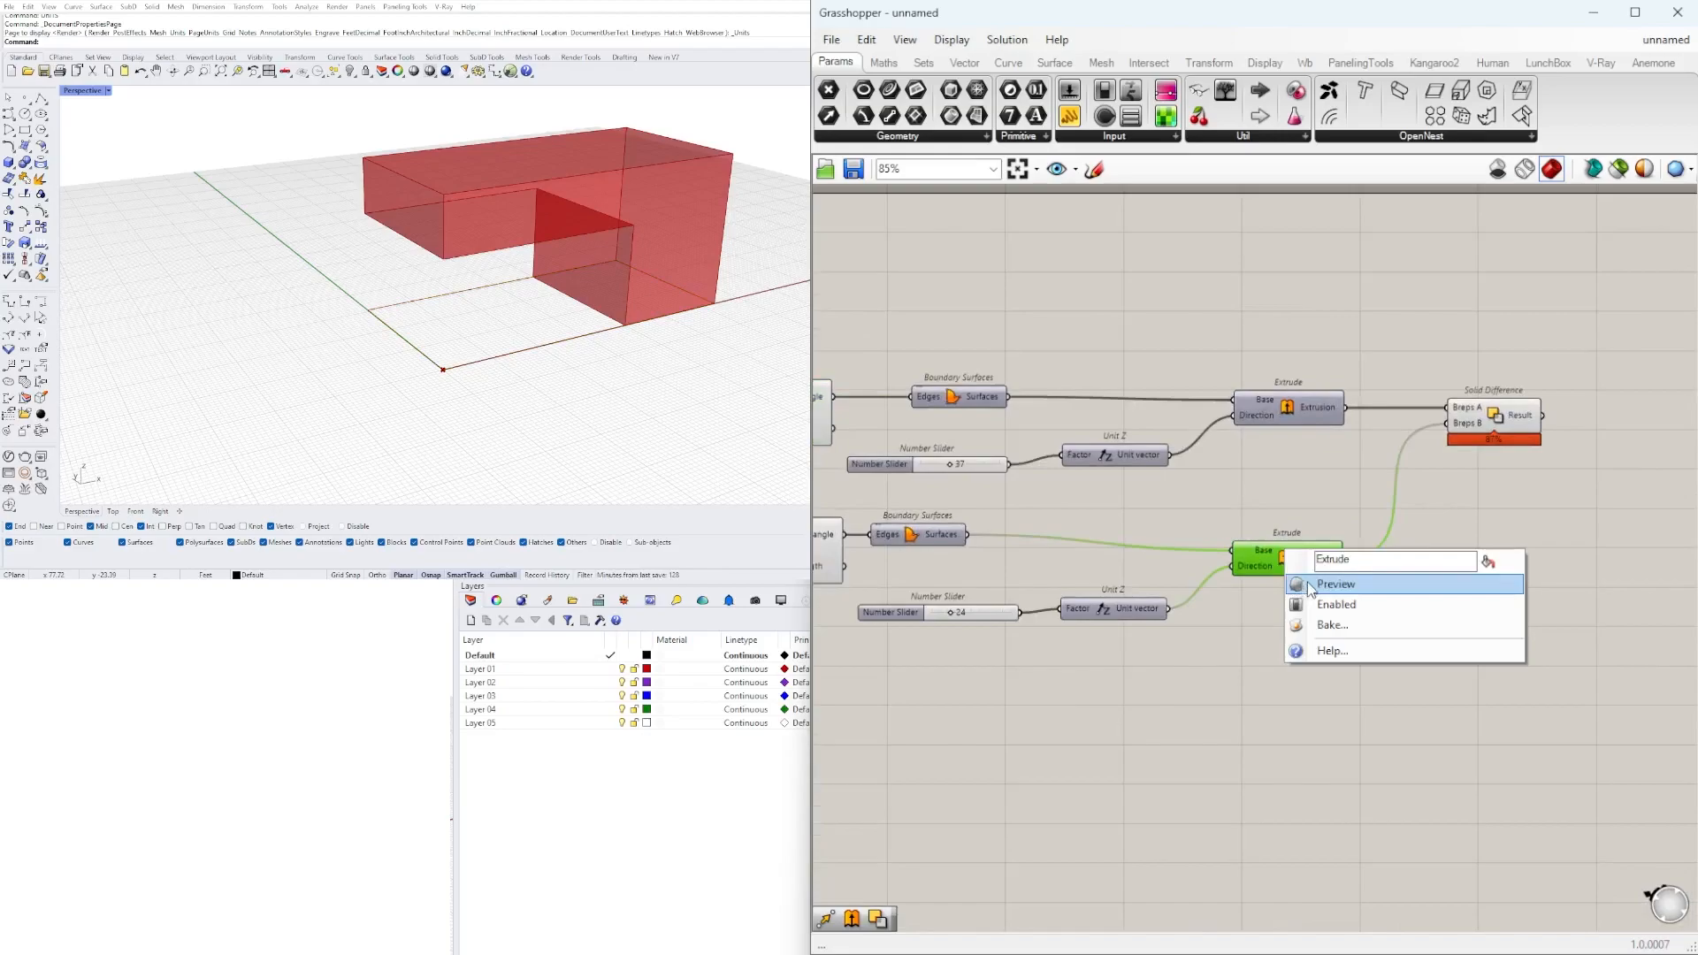
click(1343, 581)
right_click(1301, 572)
click(1340, 599)
Tidy the layout by nudging Solid Difference rightward, the second Extrude upward and its height slider closer to Unit Z.
drag(1503, 415, 1522, 416)
click(1261, 564)
drag(1258, 557, 1257, 541)
click(1223, 607)
right_drag(1223, 607, 1156, 607)
right_drag(985, 630, 1061, 659)
scroll(1052, 655, up, 2)
drag(997, 643, 1016, 637)
scroll(1121, 548, down, 3)
Add a Move component beside the second Extrude and connect the extrusion to its Geometry input.
right_drag(1326, 540, 1212, 559)
click(1214, 564)
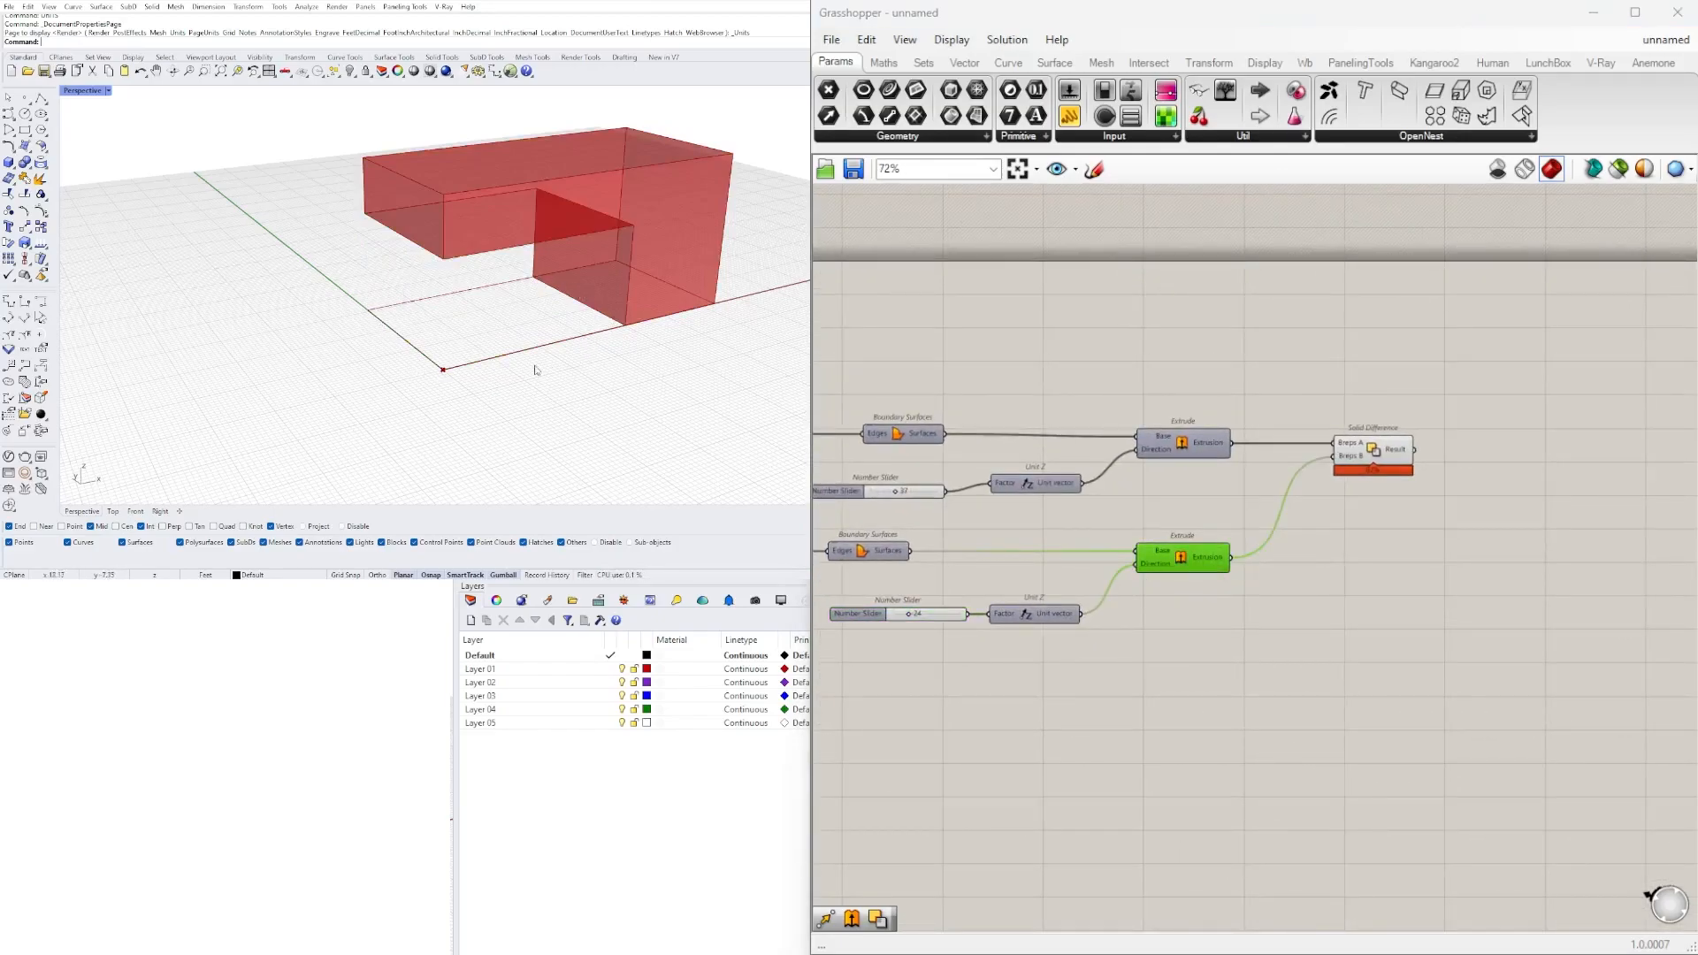
scroll(1074, 591, up, 1)
double_click(1345, 560)
click(1175, 633)
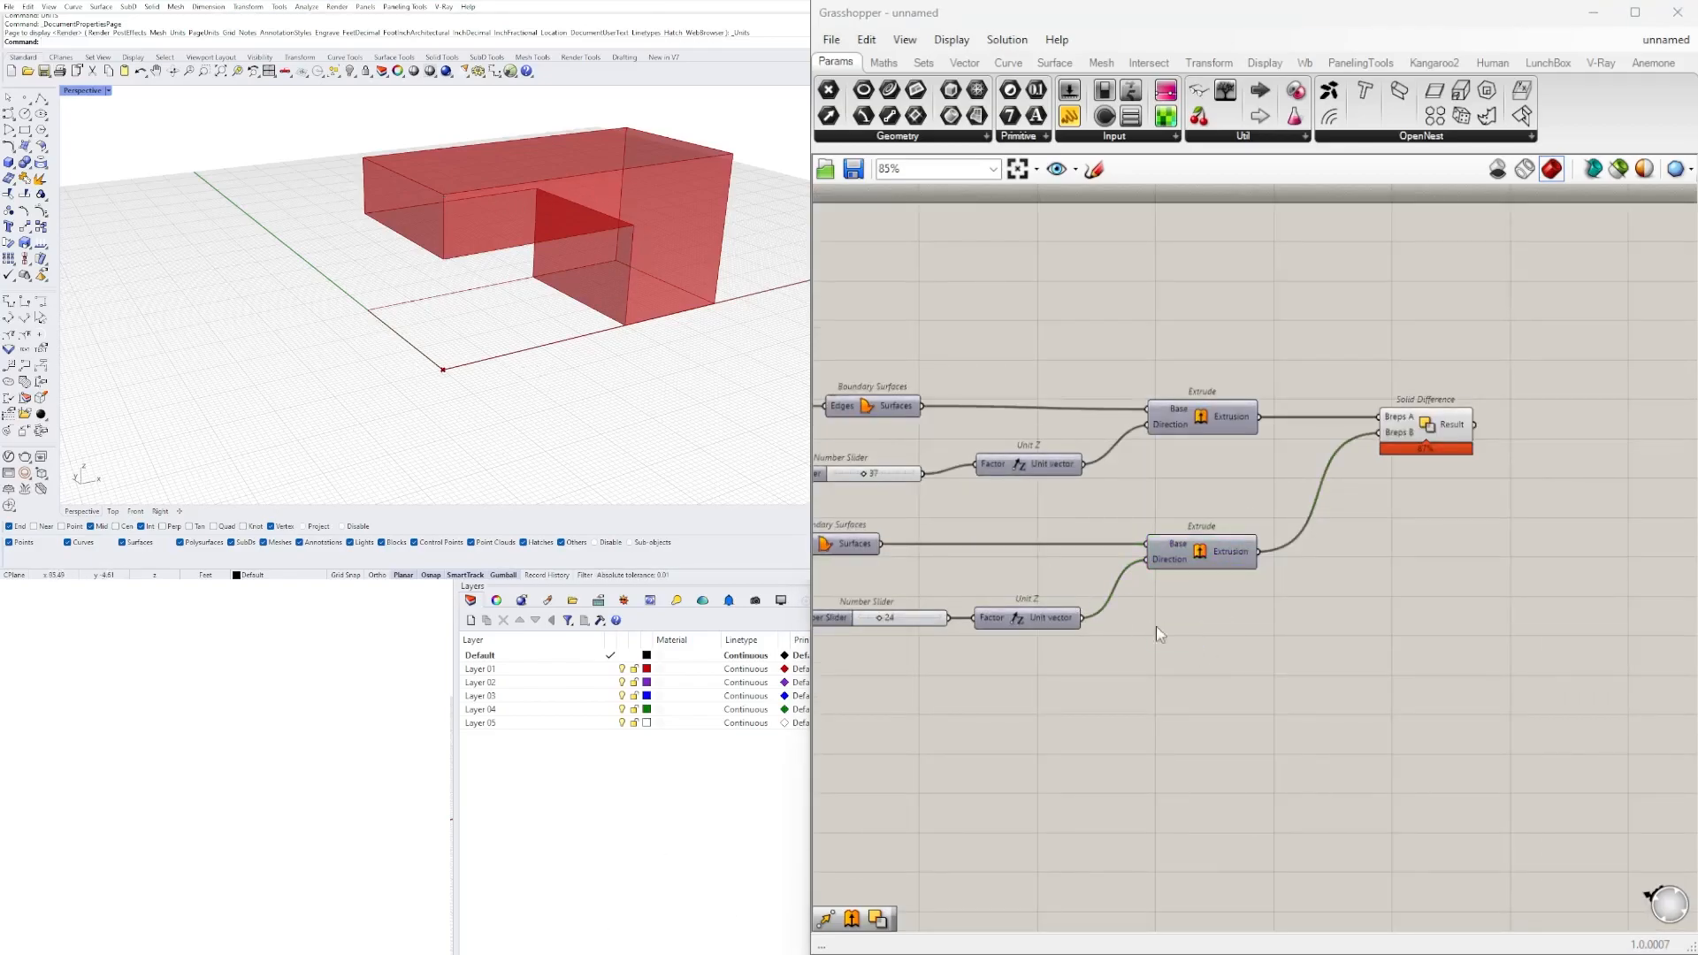
double_click(1185, 643)
text(MOVE)
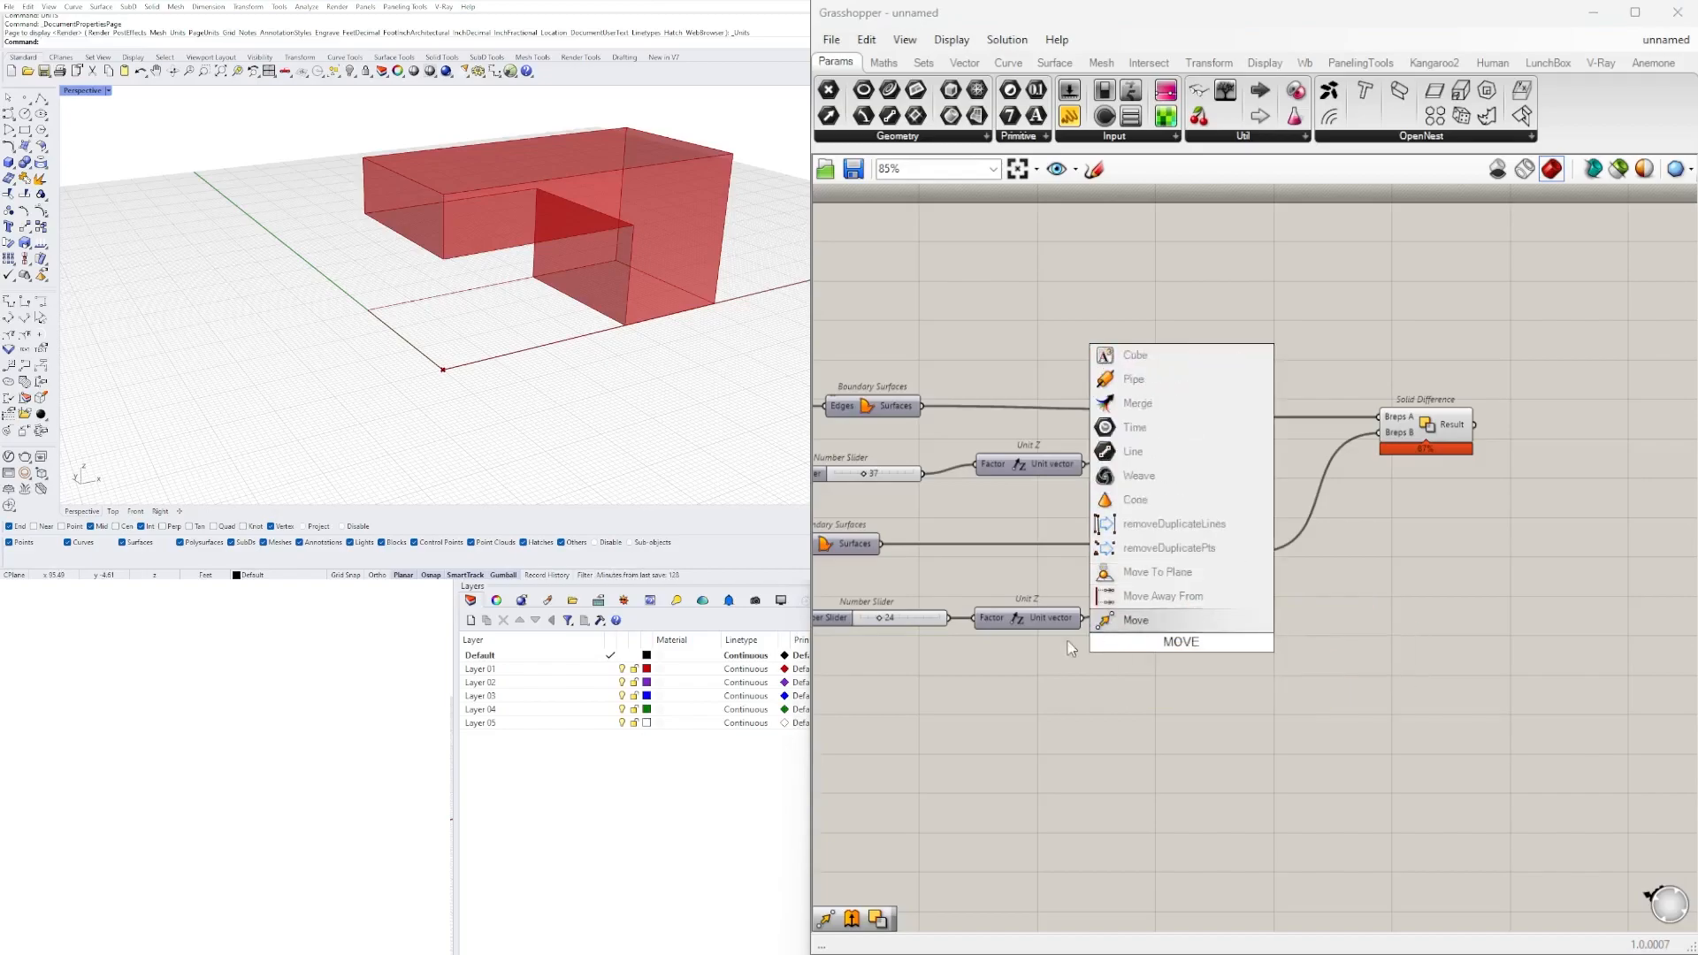
click(1136, 620)
drag(1185, 644, 1371, 610)
scroll(1314, 594, down, 2)
scroll(1332, 541, up, 3)
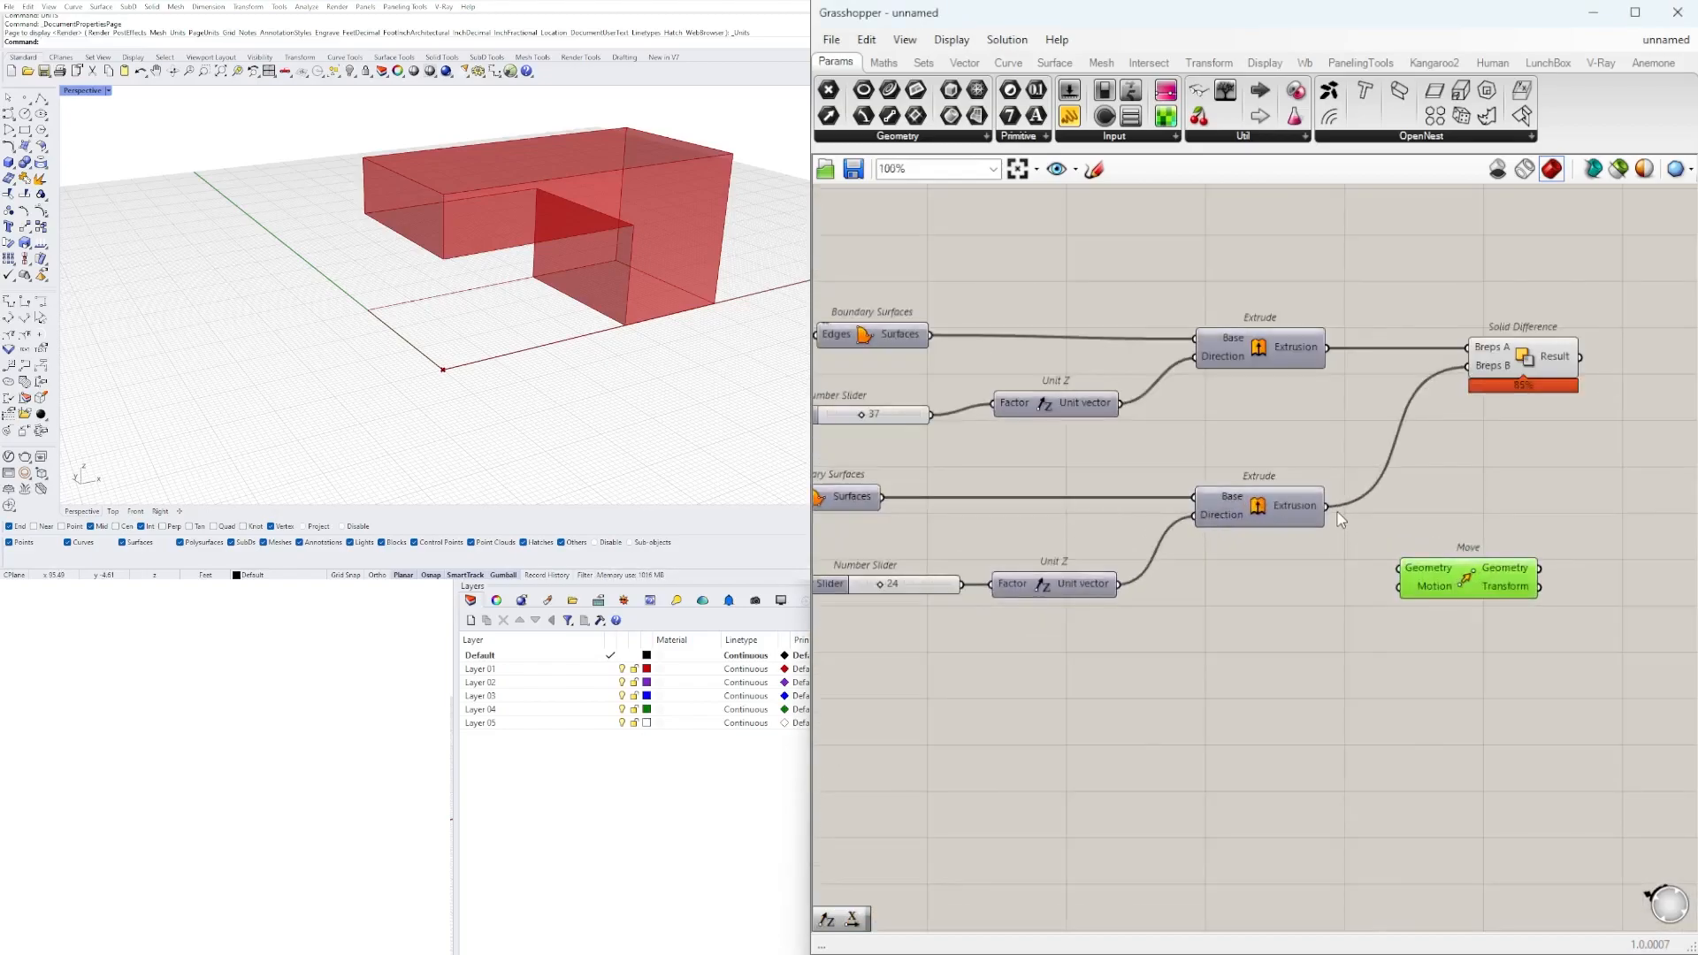
drag(1358, 535, 1400, 568)
Duplicate the second height slider and its Unit Z, and connect the copied Unit Z to Move's Motion input.
drag(1239, 662, 916, 589)
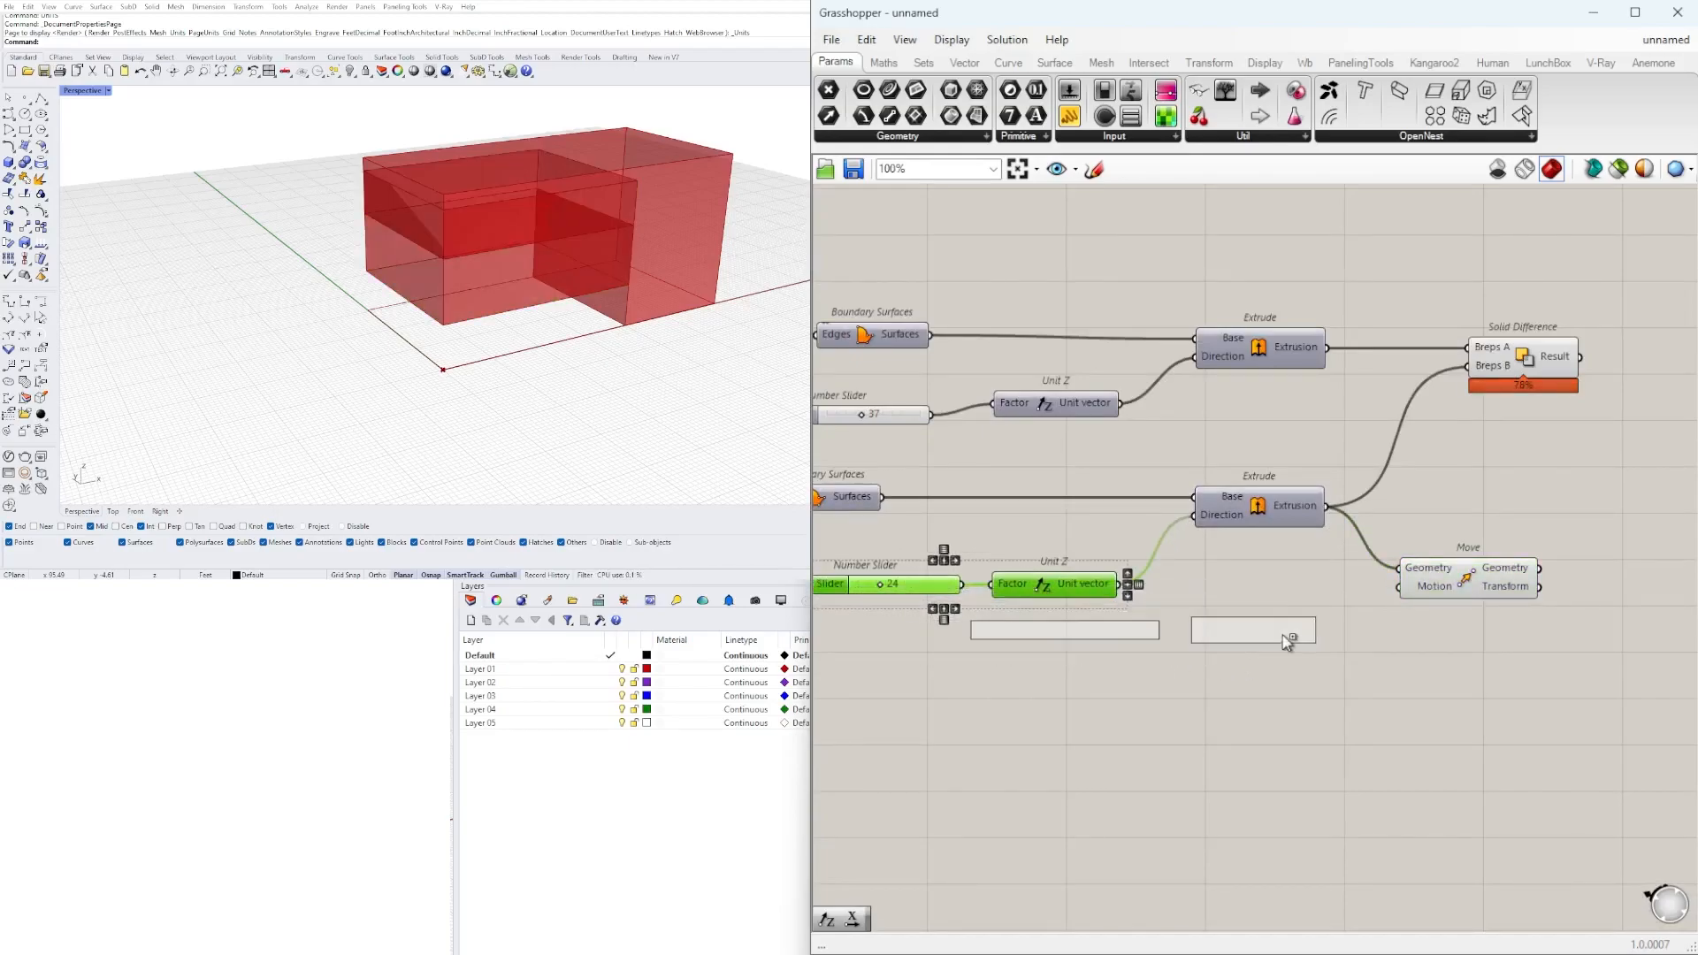
click(1313, 615)
scroll(1309, 605, up, 2)
drag(1362, 647, 1421, 573)
click(1539, 542)
scroll(1066, 669, up, 7)
right_drag(972, 633, 1187, 633)
scroll(1181, 596, down, 7)
double_click(1074, 603)
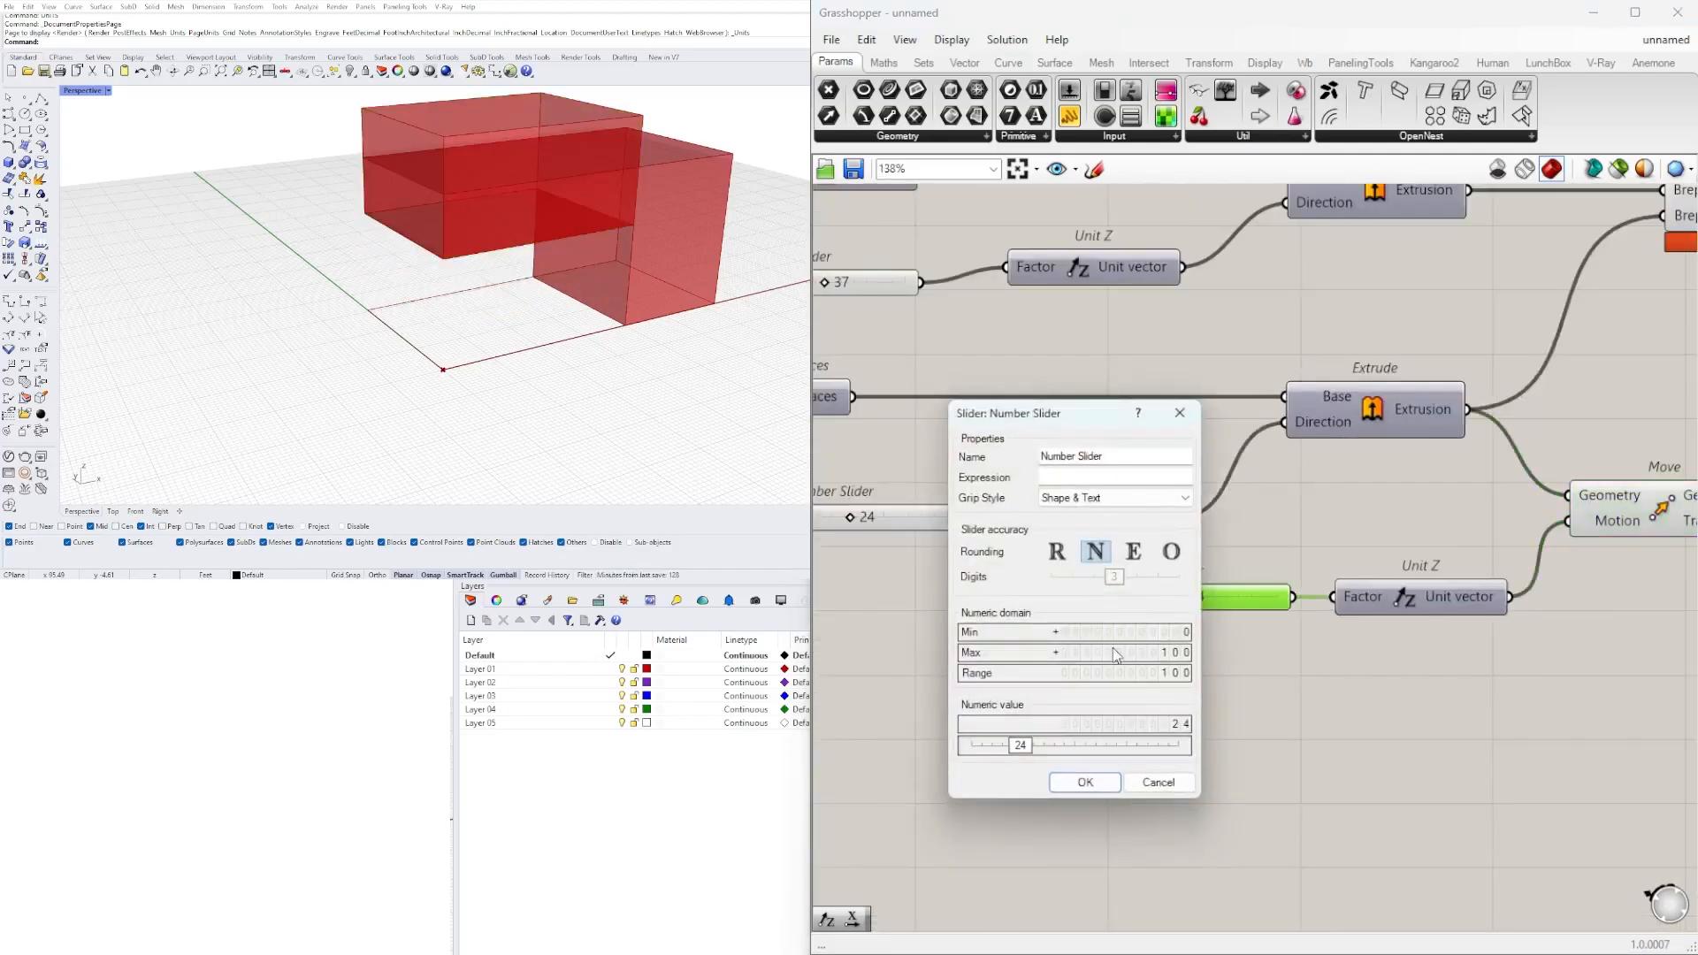
double_click(1113, 650)
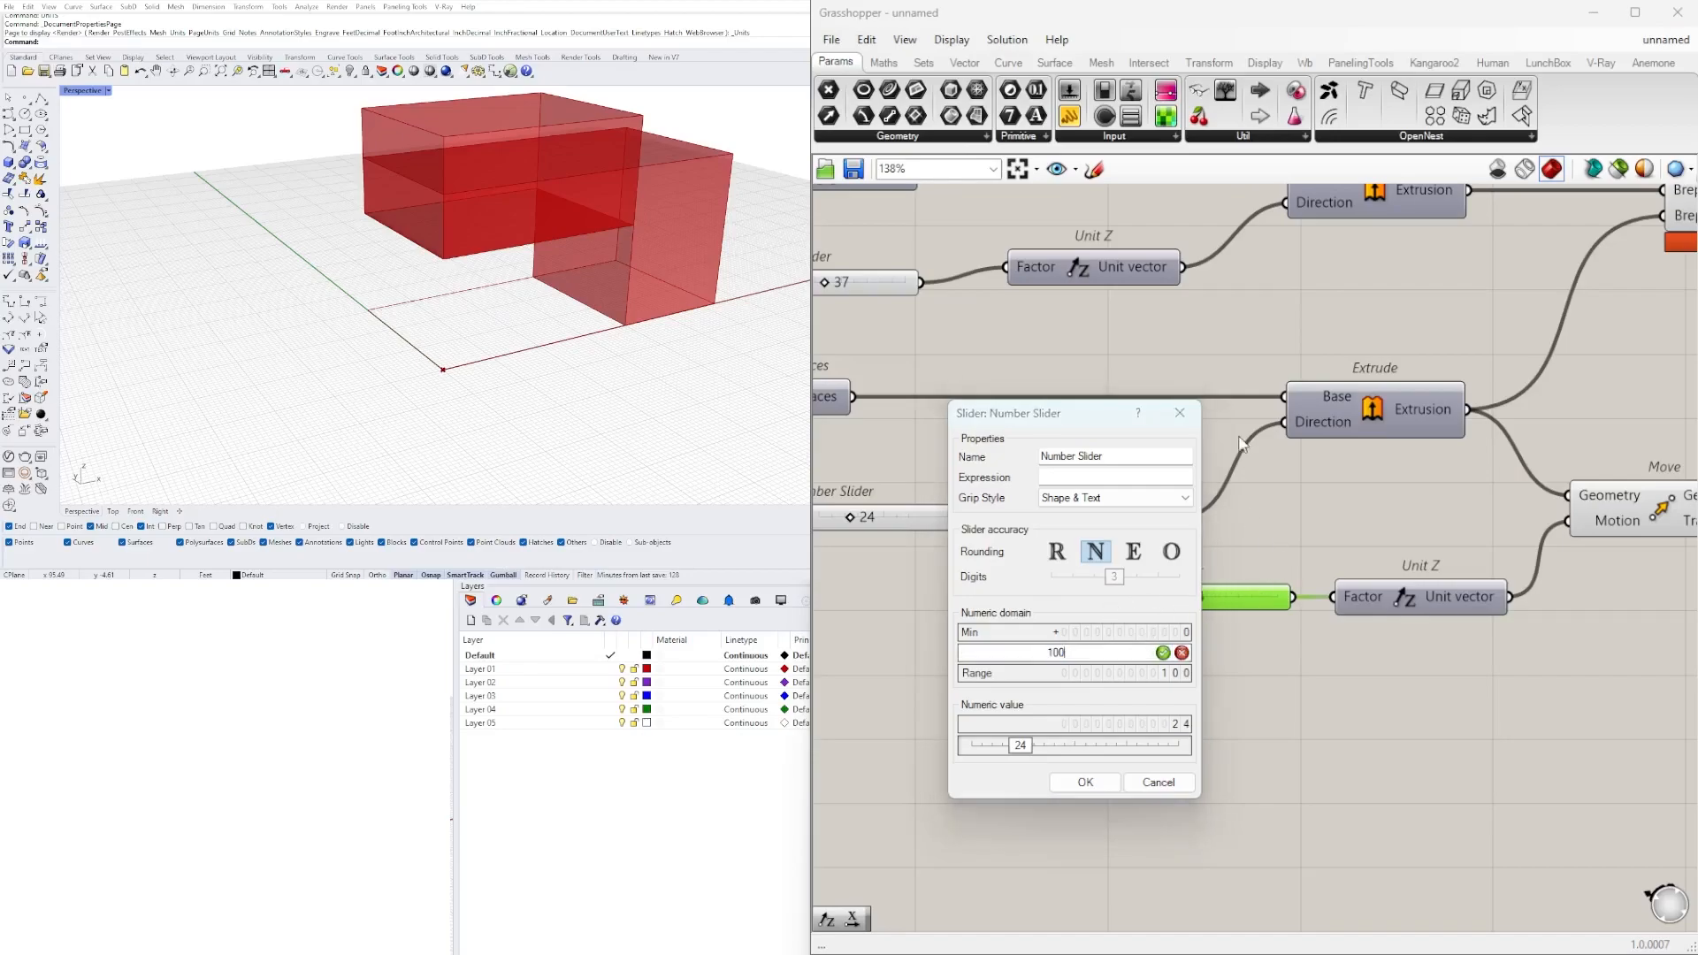
click(1180, 413)
scroll(1101, 602, up, 1)
Configure the copied slider for floating-point numbers with two decimals, a maximum of 5 and a value of 3.79.
double_click(1100, 602)
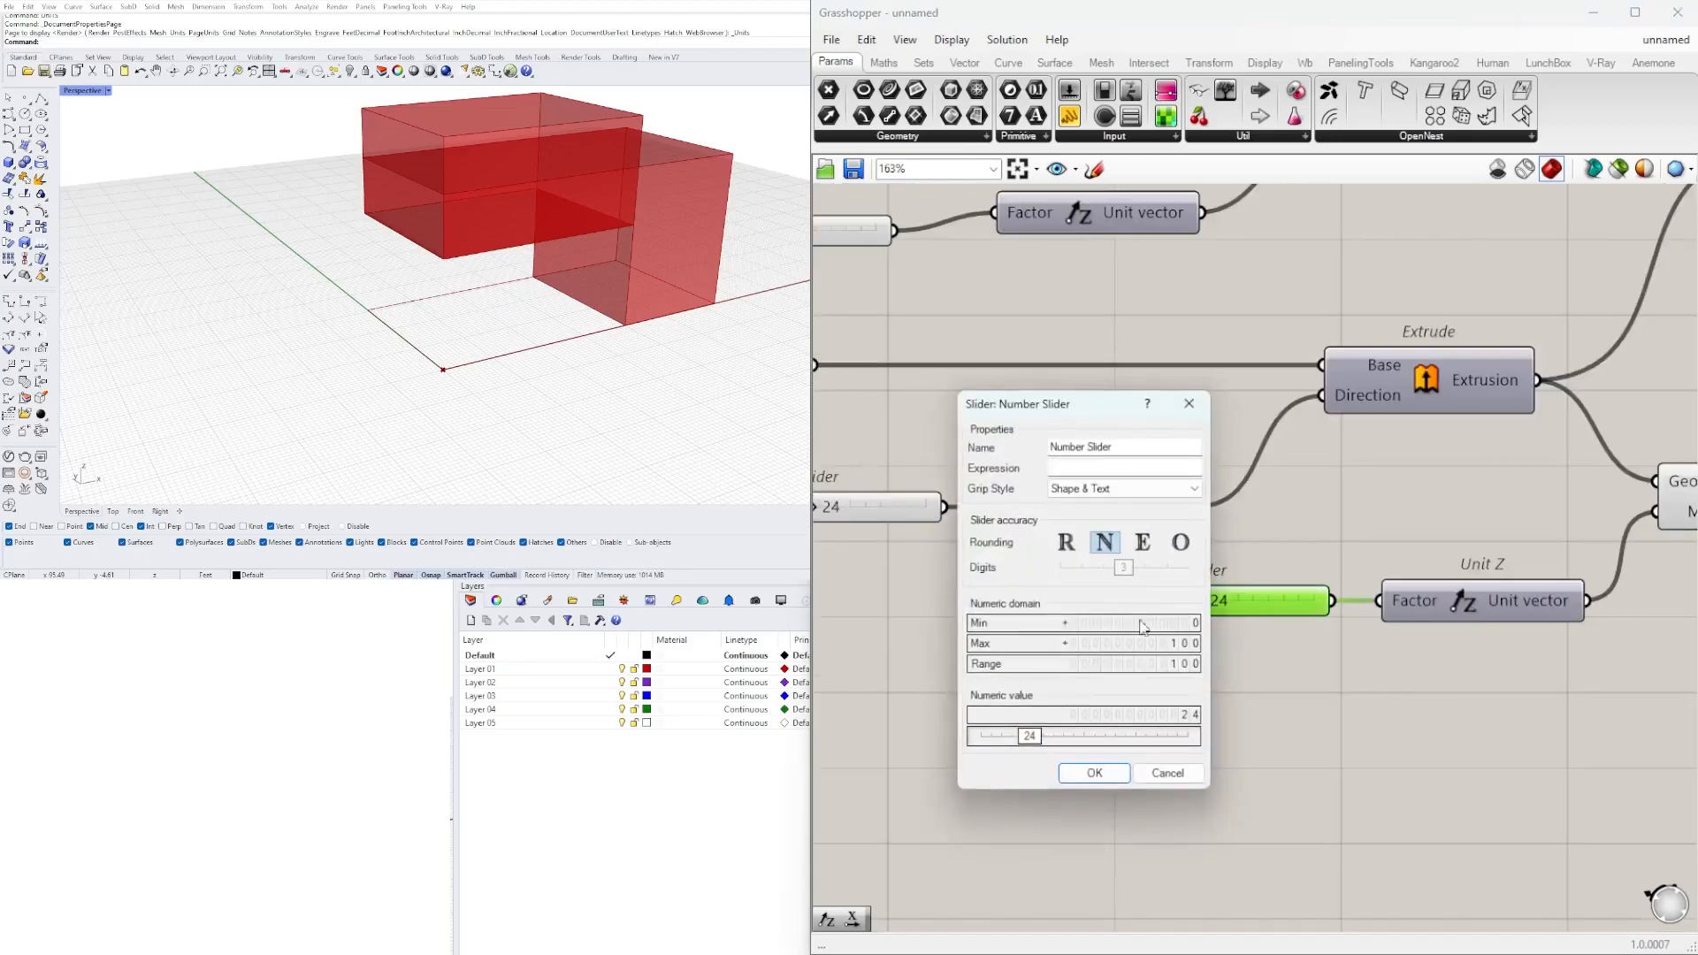
double_click(1133, 642)
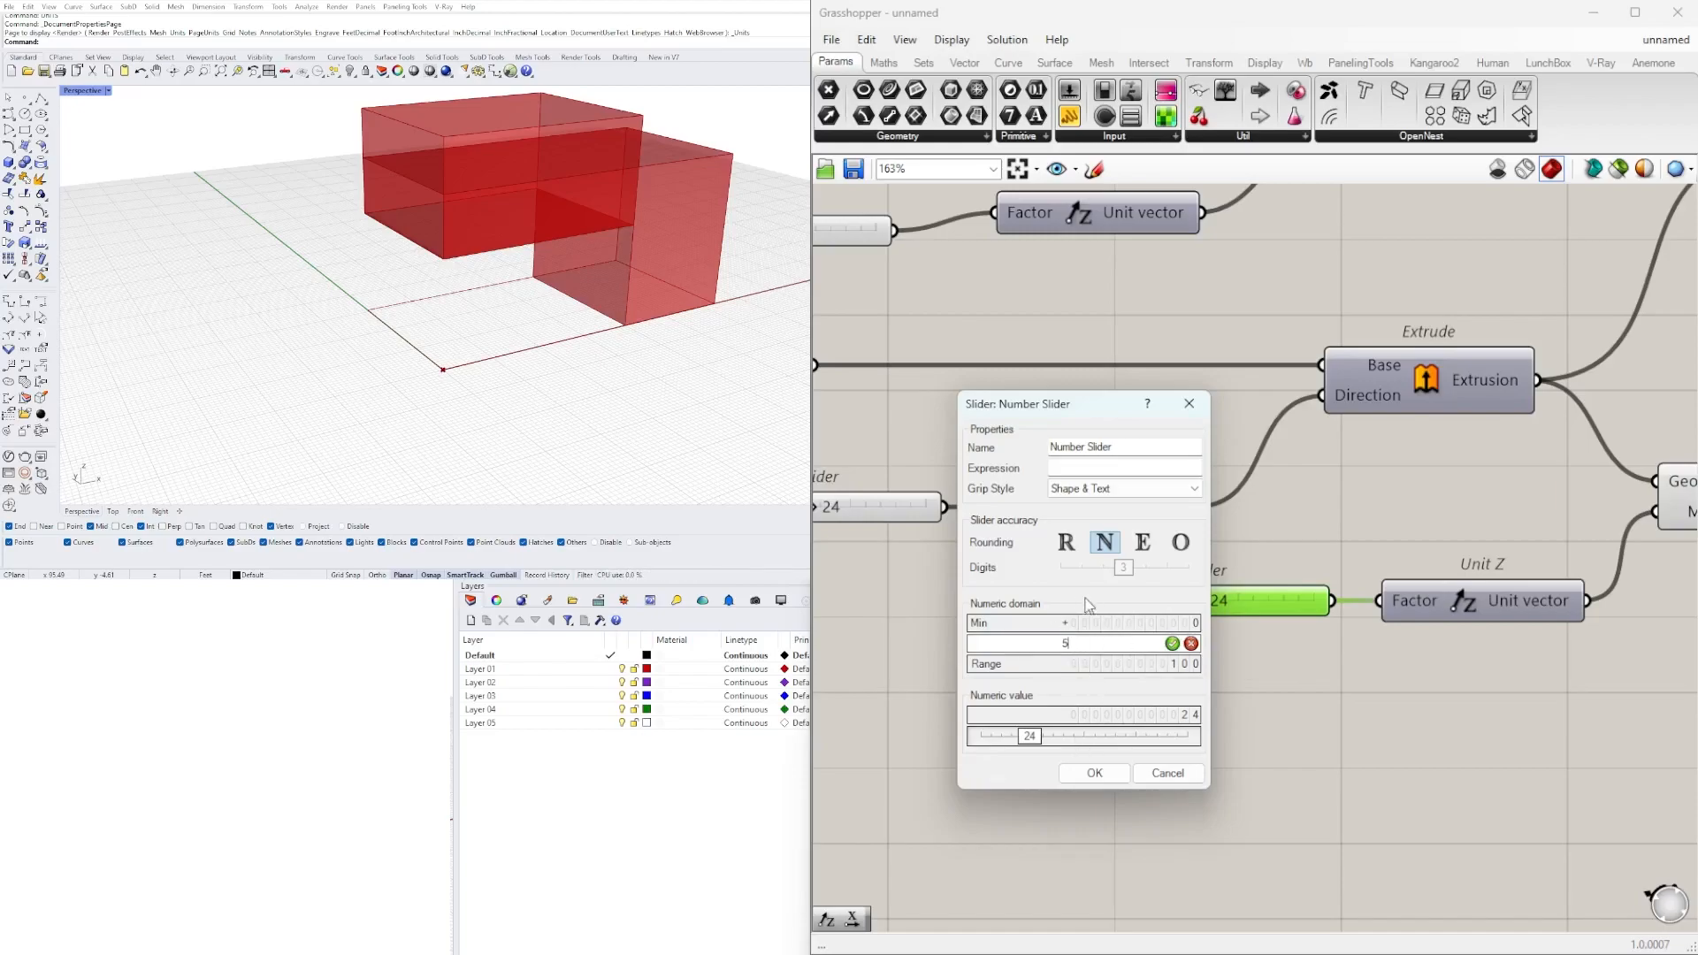
click(1066, 544)
drag(1128, 575, 1097, 575)
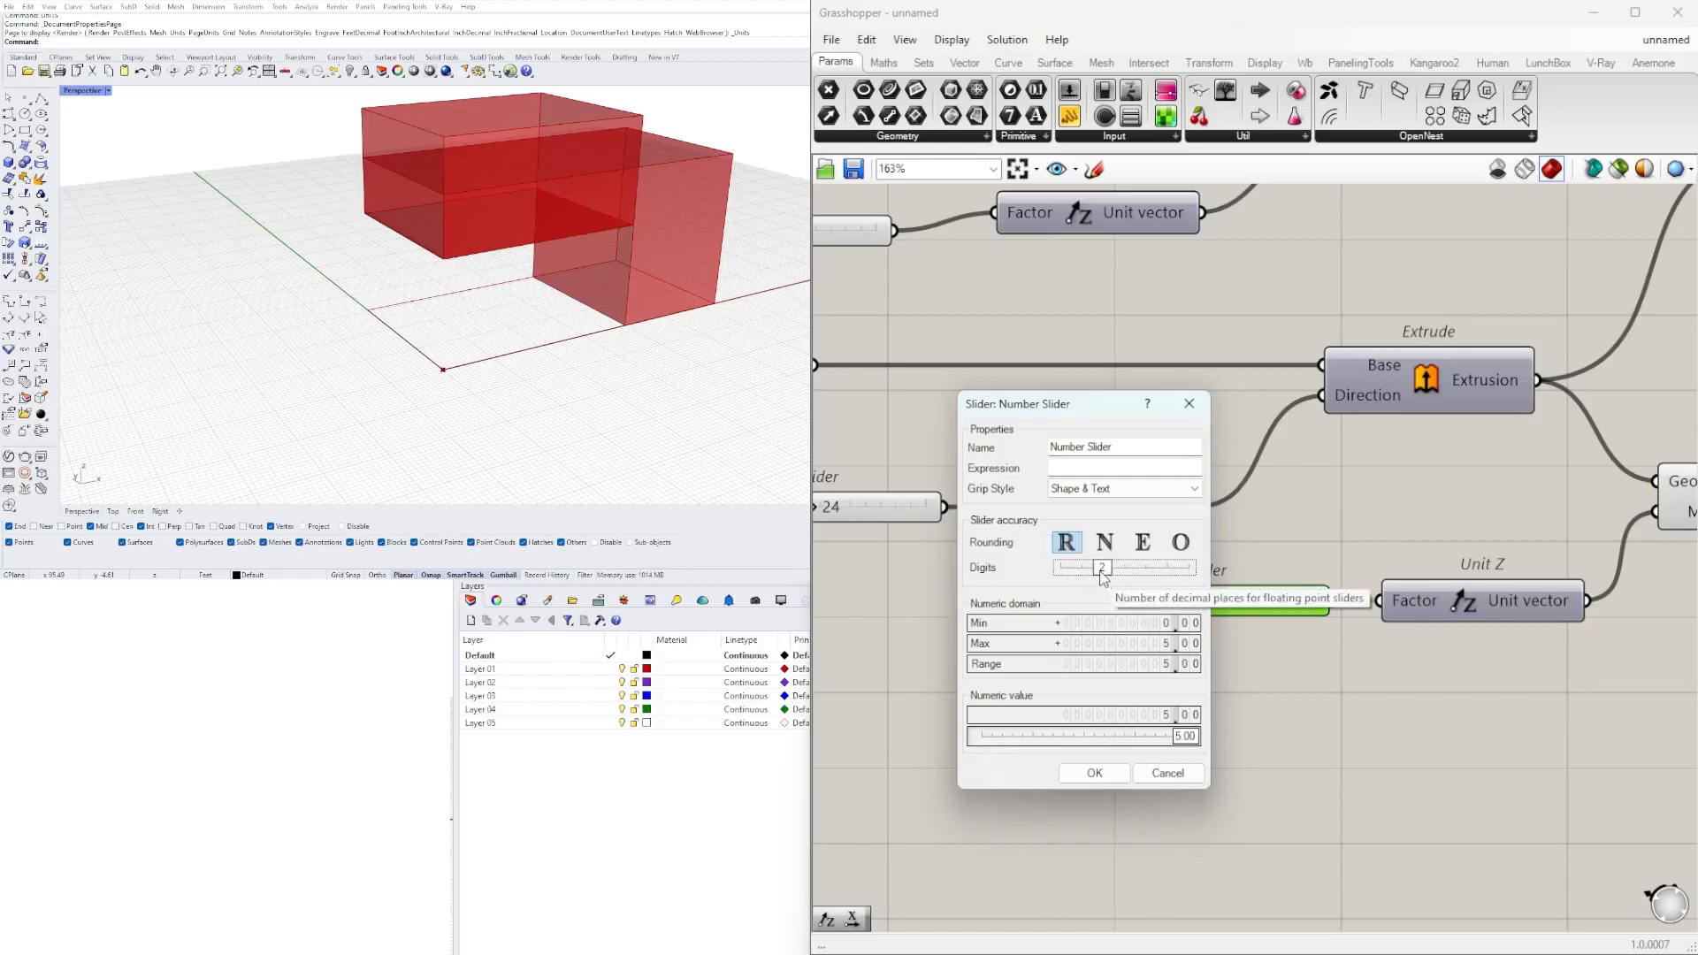
click(1095, 773)
scroll(1308, 609, up, 4)
drag(1318, 599, 1231, 611)
scroll(1362, 526, down, 5)
Move Solid Difference farther right and connect Move's Geometry output to Breps B, replacing the previous connection.
click(1200, 480)
drag(1402, 356, 1605, 355)
click(1183, 480)
drag(1427, 528, 1574, 356)
Hide the preview of the Move component.
click(1597, 367)
click(1460, 460)
click(1366, 535)
right_click(1366, 534)
click(1414, 571)
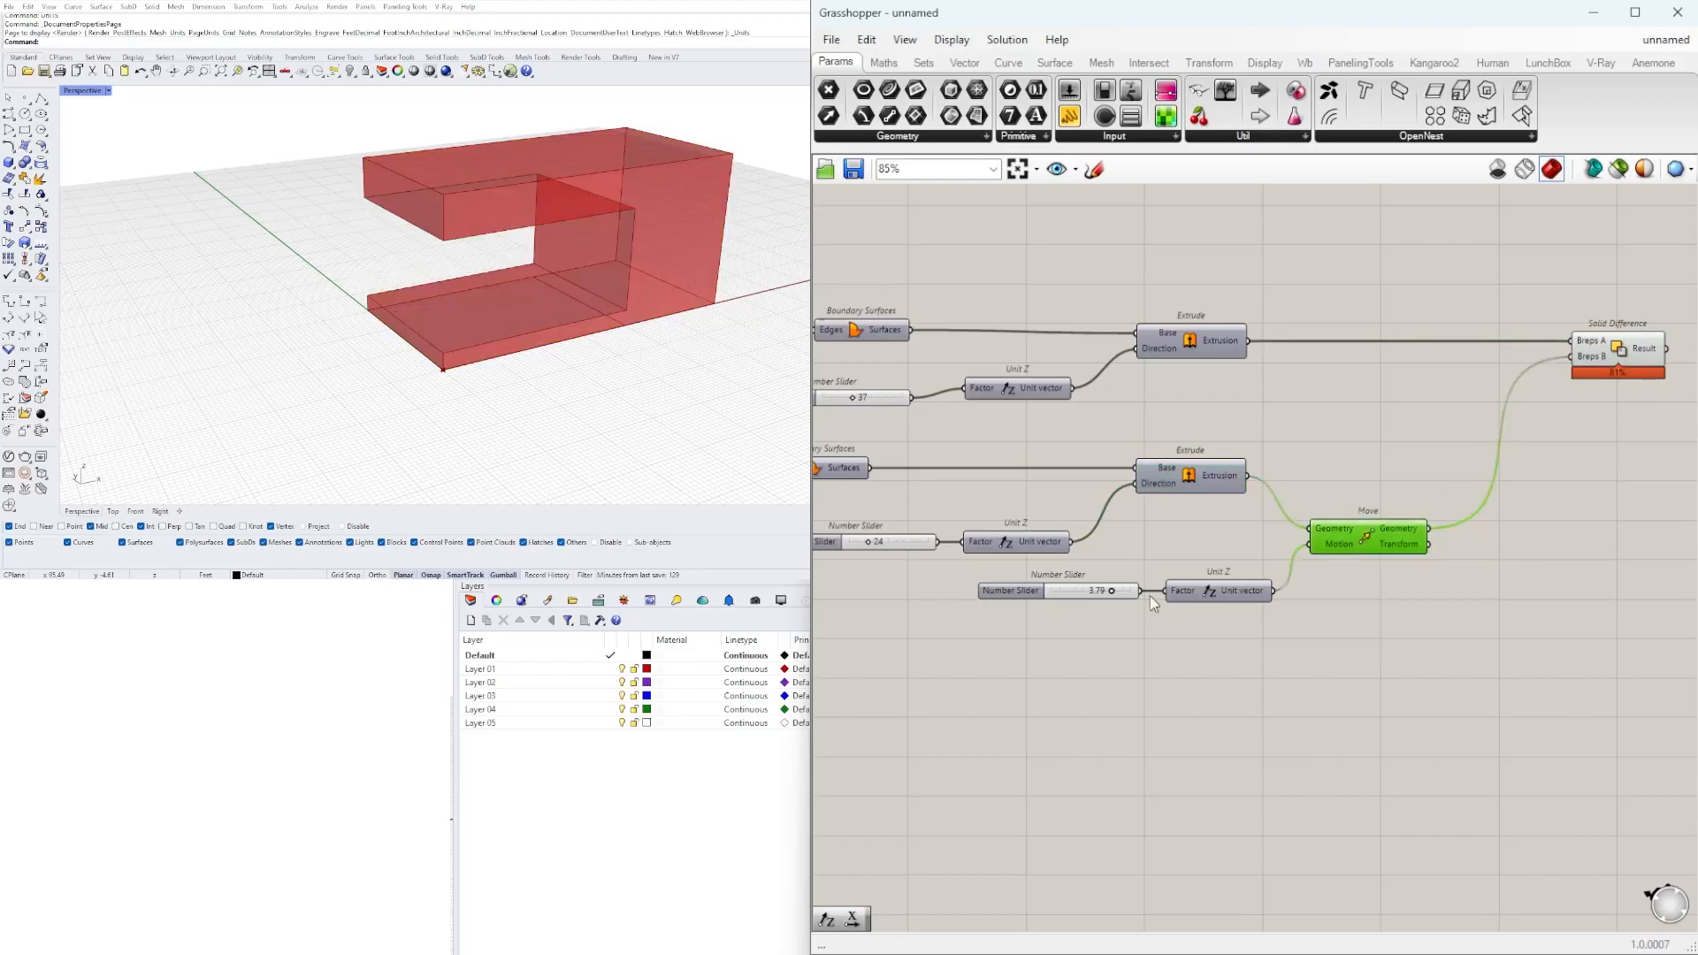
Set the slider controlling the Move distance to 4.12.
scroll(1109, 591, up, 5)
drag(1109, 584, 1166, 587)
drag(1088, 589, 1126, 587)
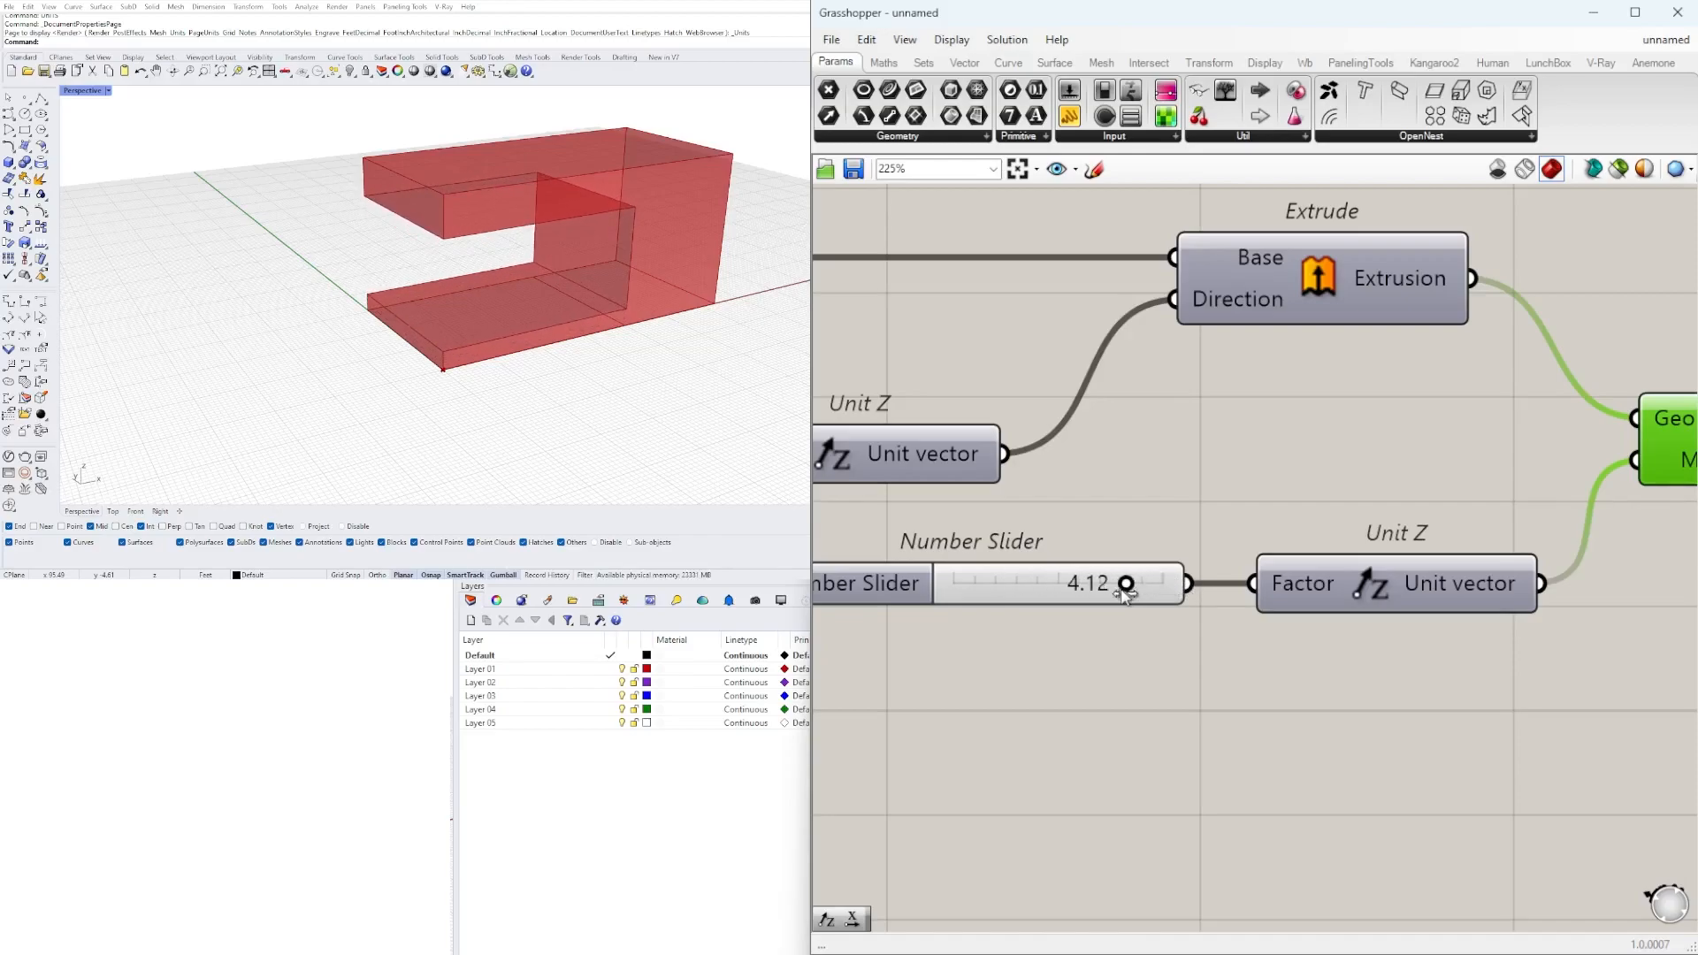
Set the slider controlling the Move distance to 2.
double_click(987, 575)
text(2)
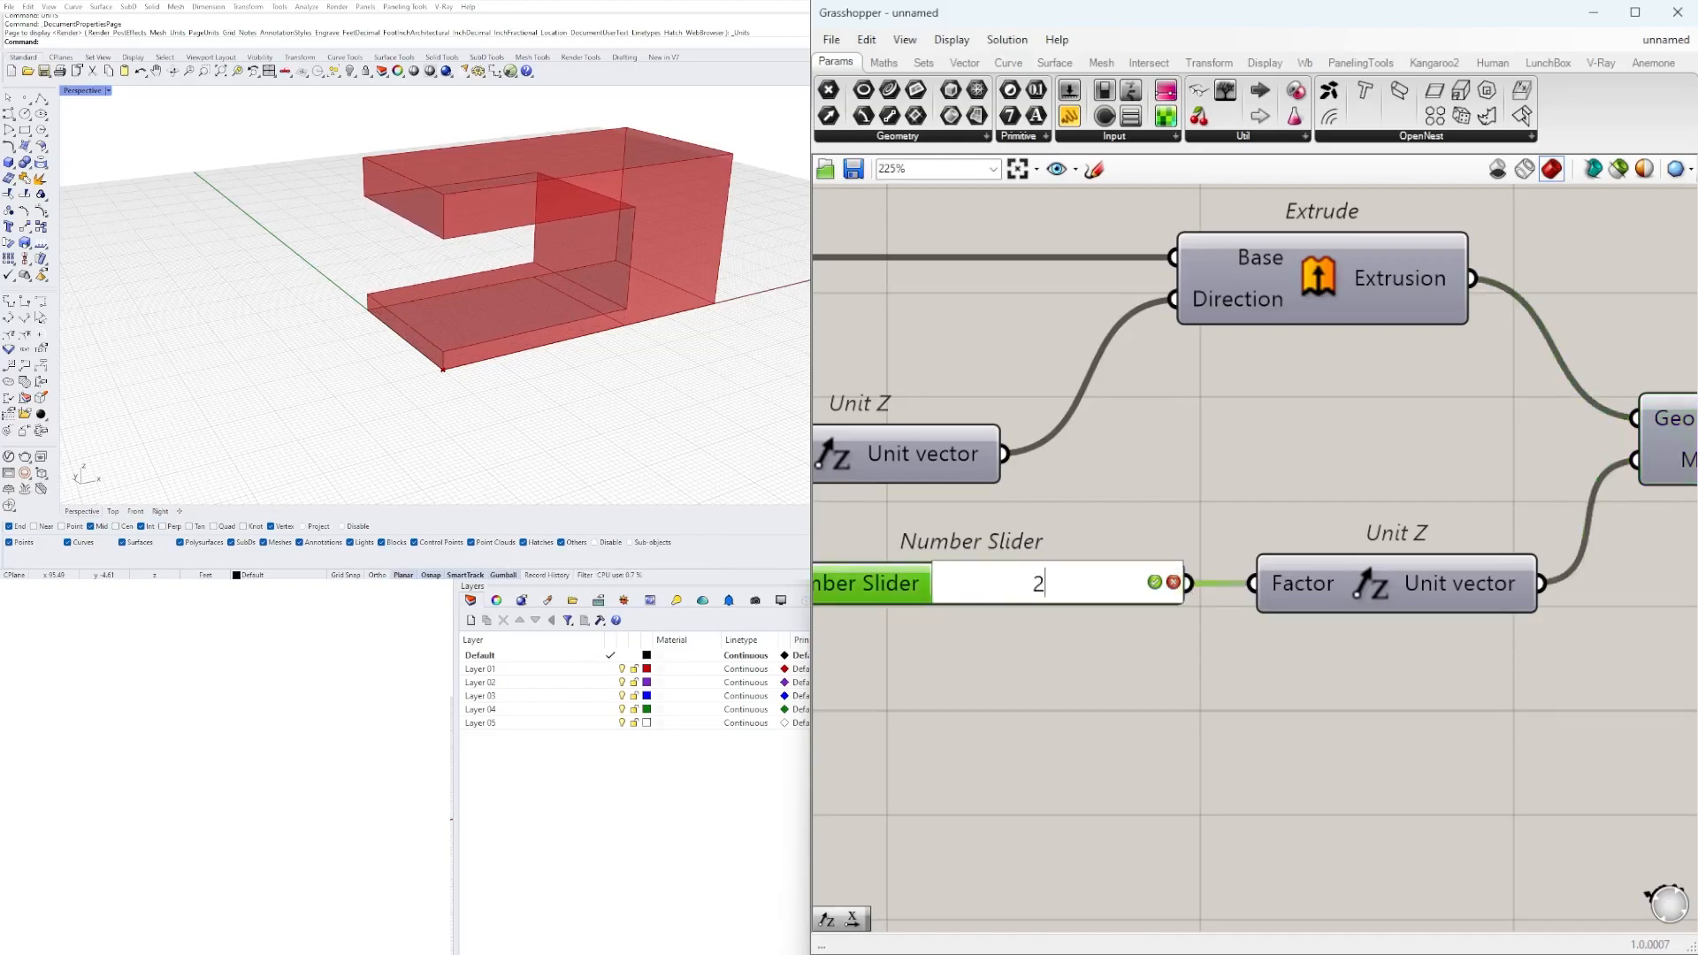
key(Return)
Review the definition's sliders, rectangles, extrusions and Move component along the whole graph.
scroll(1187, 395, down, 5)
scroll(1187, 395, up, 3)
right_drag(1159, 395, 1473, 493)
scroll(1371, 425, down, 2)
right_drag(1457, 417, 1170, 451)
scroll(1168, 455, up, 6)
drag(1176, 452, 1159, 455)
scroll(1153, 523, down, 6)
right_drag(1685, 534, 1266, 543)
scroll(1432, 543, down, 4)
click(1555, 492)
scroll(1430, 611, down, 1)
click(1442, 670)
right_drag(1304, 687, 1483, 677)
scroll(1139, 538, up, 2)
right_drag(1139, 537, 1257, 546)
drag(1269, 656, 968, 603)
scroll(1212, 579, up, 2)
drag(1270, 589, 1258, 588)
click(1255, 525)
right_drag(871, 600, 1061, 603)
drag(1105, 622, 1074, 594)
click(1099, 664)
Inspect the subtracted building form from several angles in the perspective view.
scroll(741, 347, down, 1)
shift+right_drag(550, 305, 597, 299)
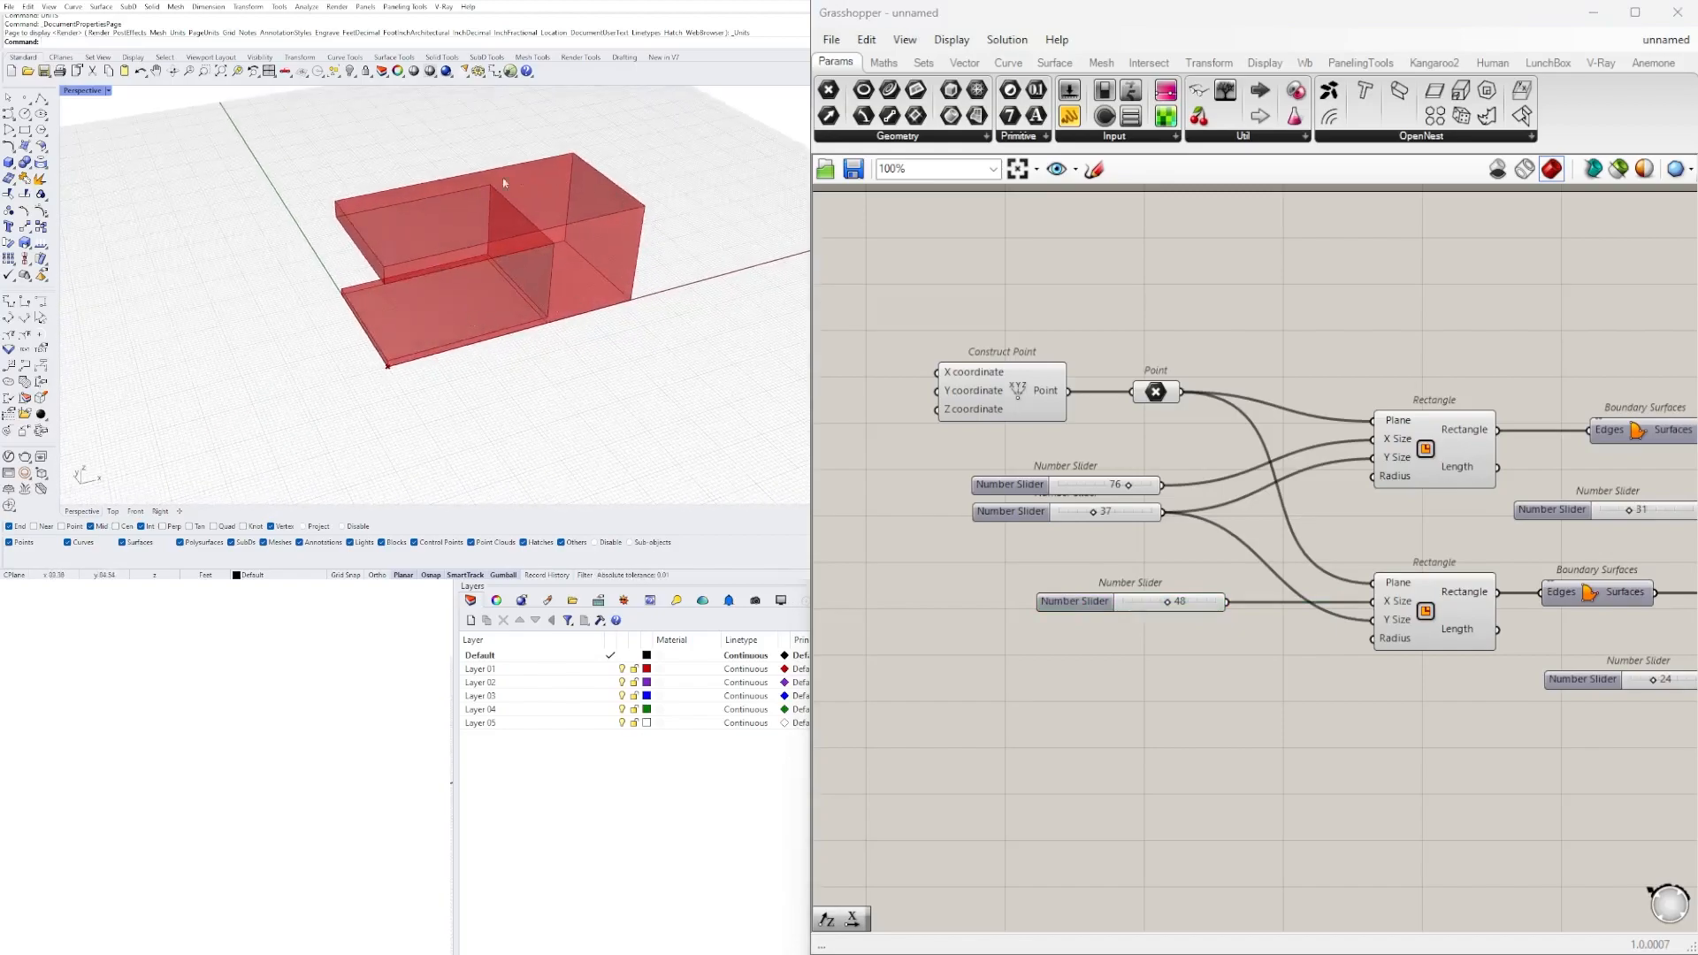
scroll(387, 322, up, 4)
scroll(387, 321, down, 3)
right_drag(389, 321, 643, 281)
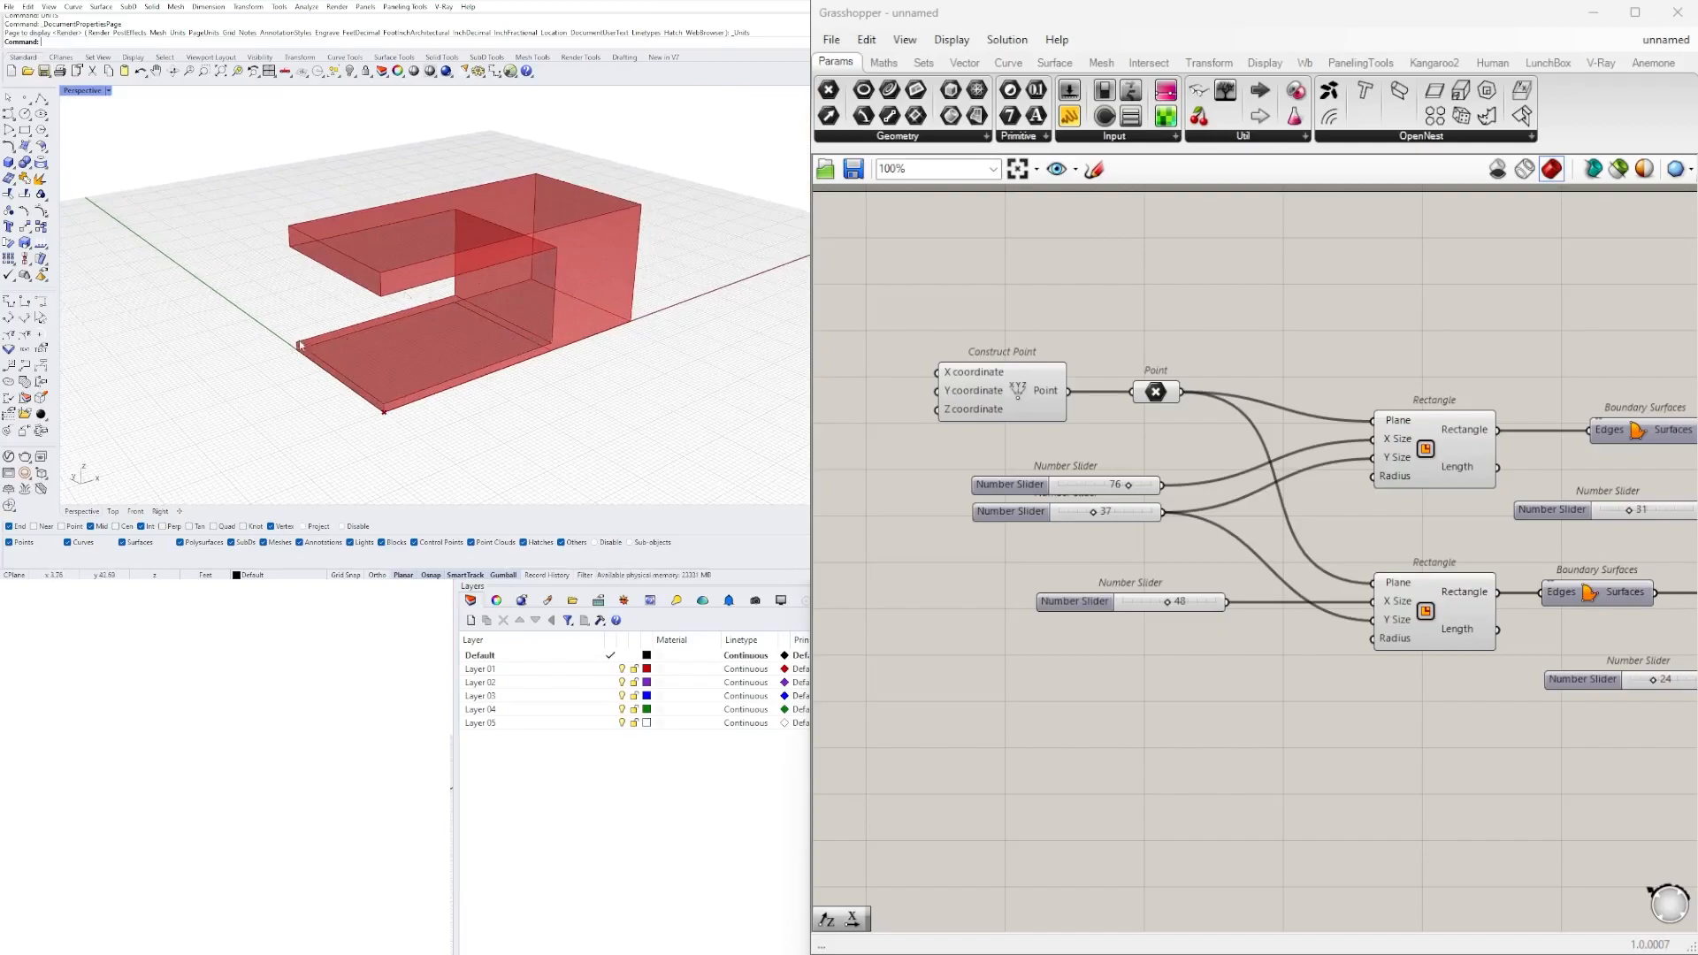
scroll(390, 321, down, 2)
mouse_move(419, 306)
right_down()
mouse_move(459, 299)
mouse_move(445, 308)
right_up()
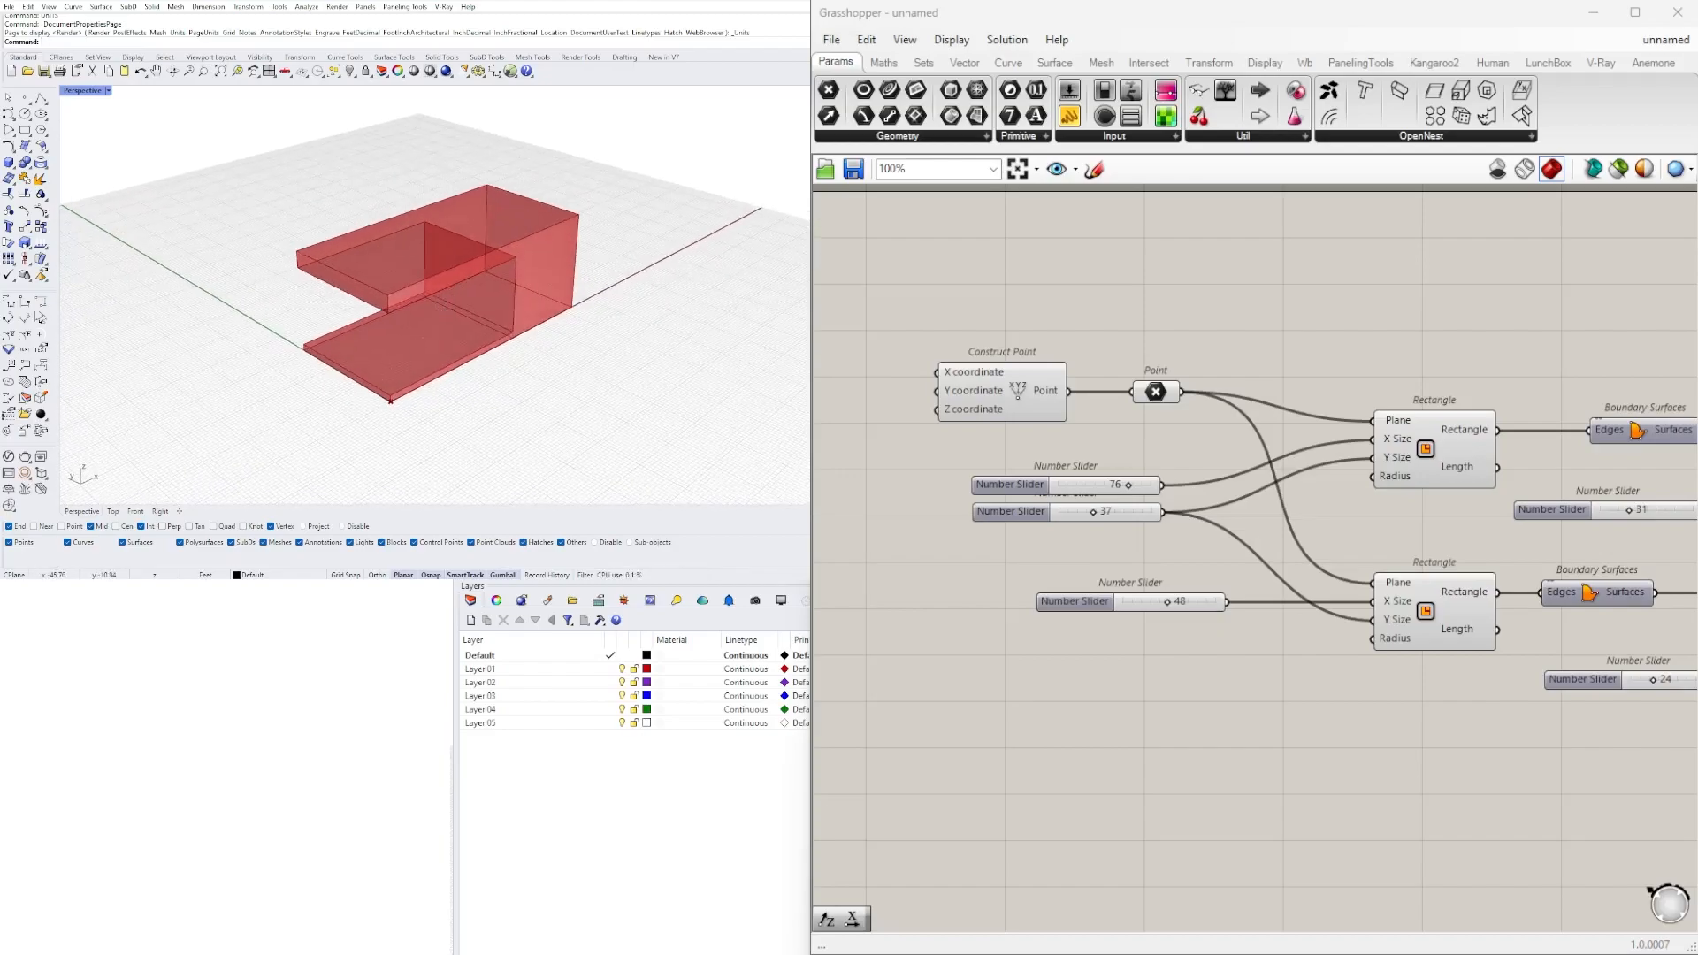
Add an Offset Curve component above the upper Rectangle and Boundary Surfaces components.
scroll(970, 515, down, 1)
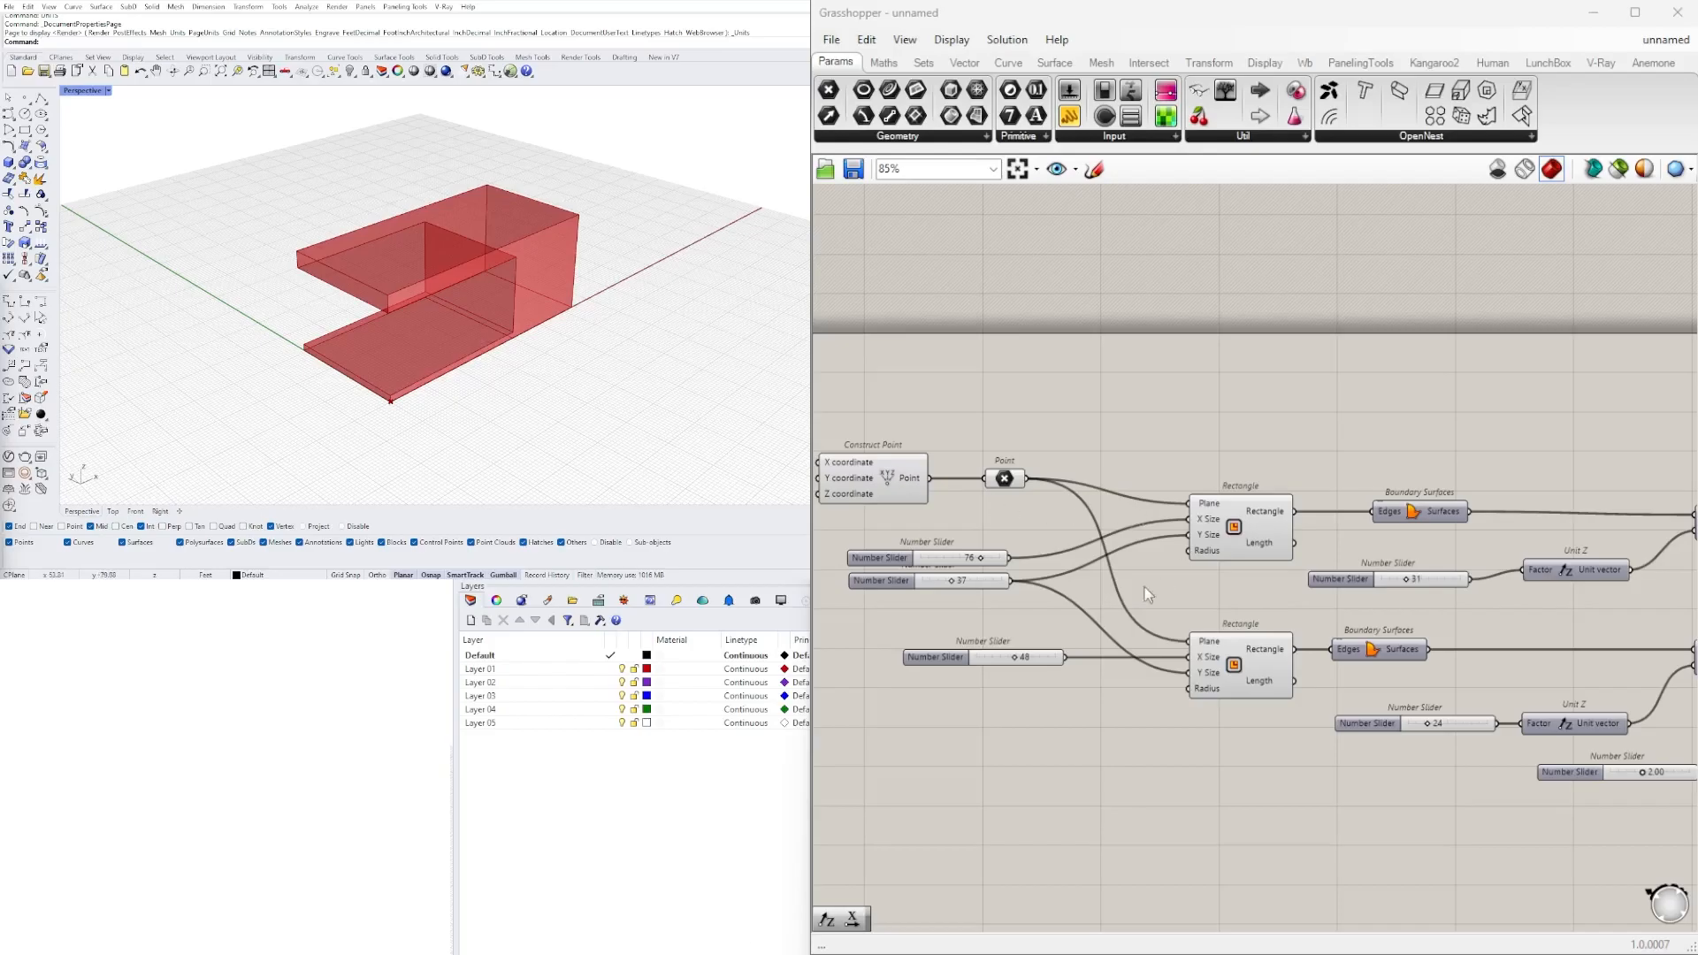
click(1247, 530)
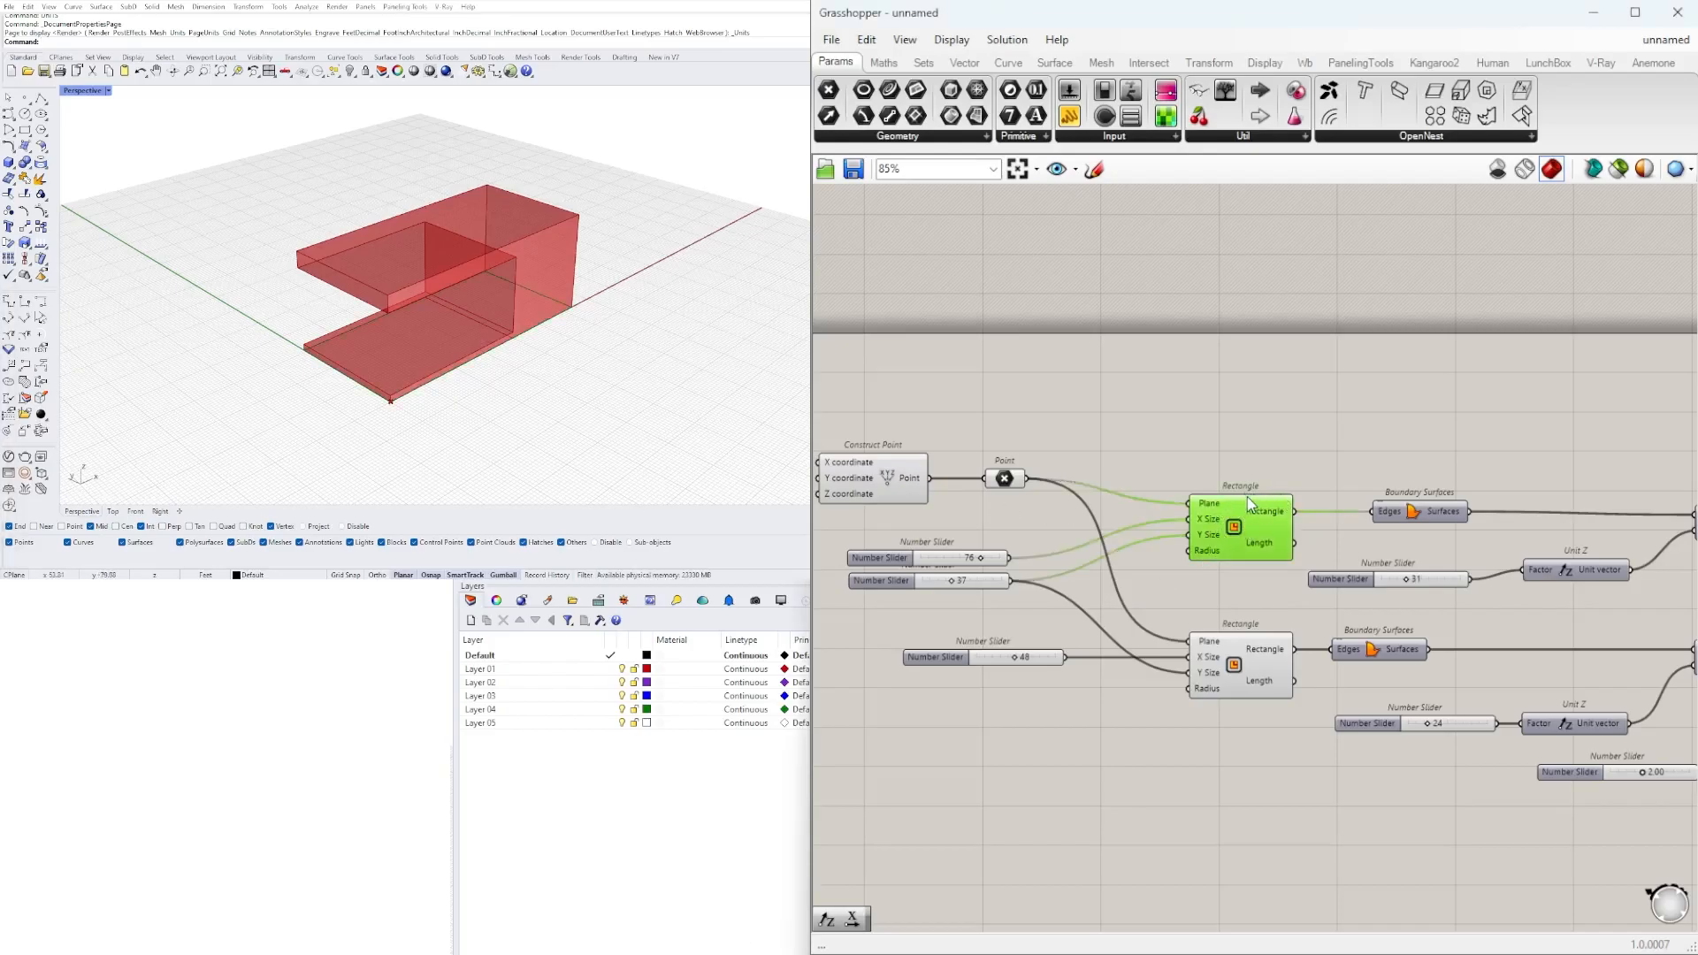
scroll(1247, 497, down, 4)
drag(1680, 768, 1019, 436)
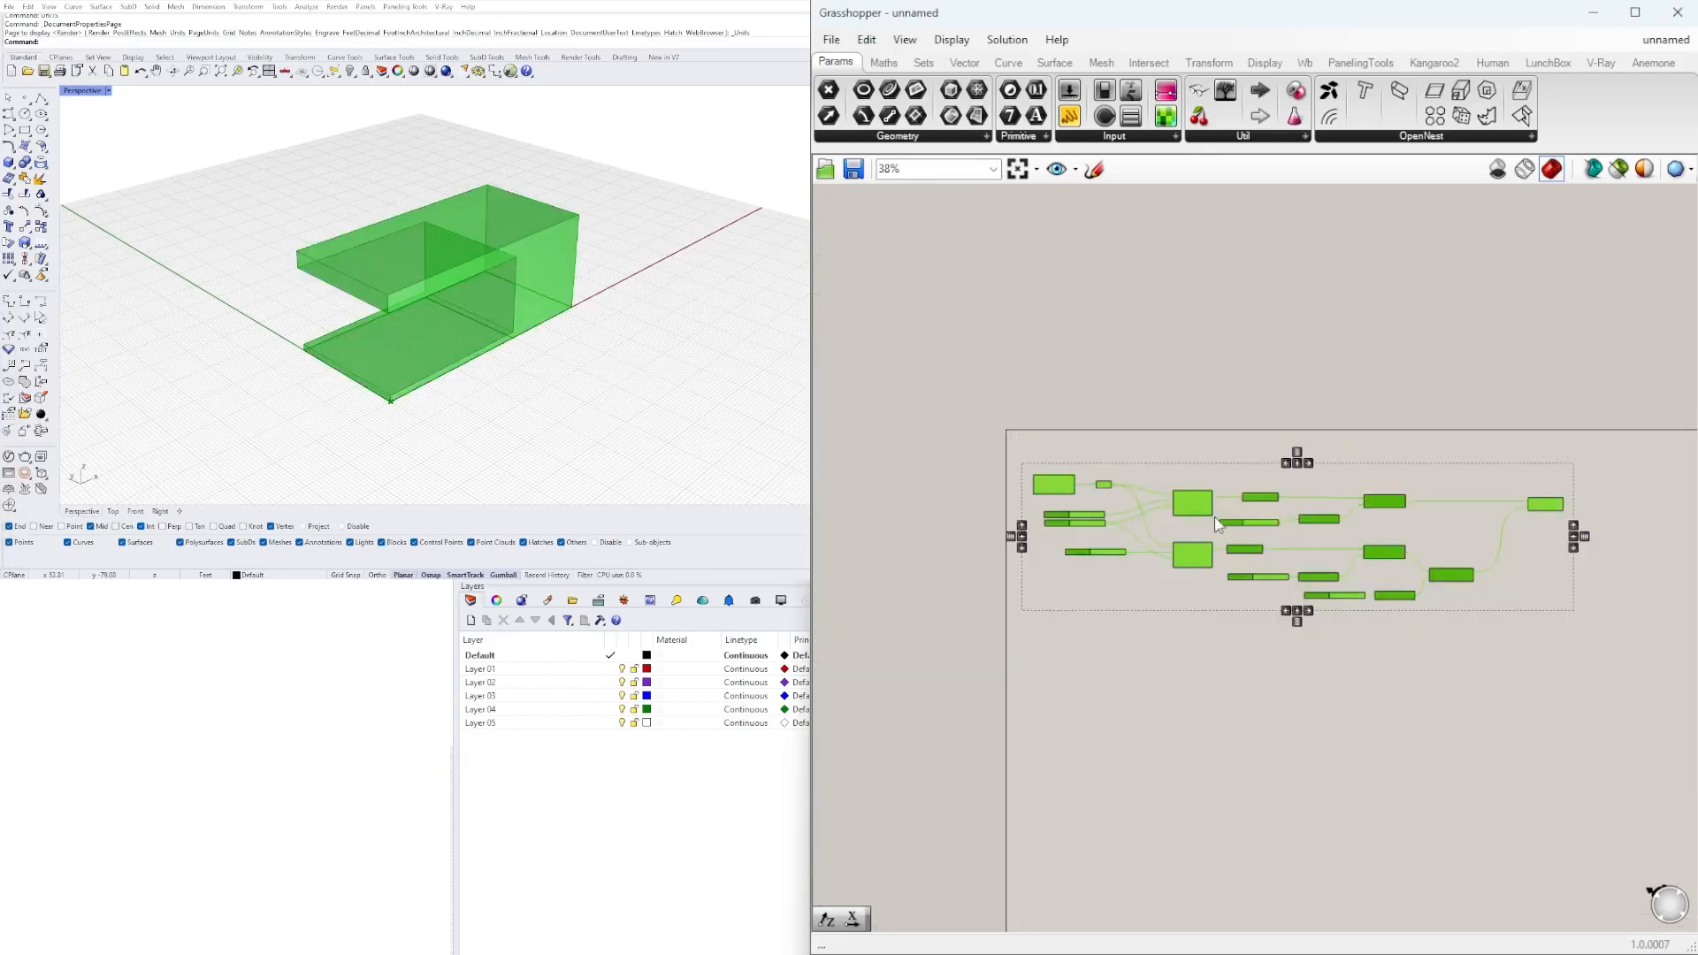
click(1191, 470)
scroll(1194, 469, up, 4)
double_click(1233, 464)
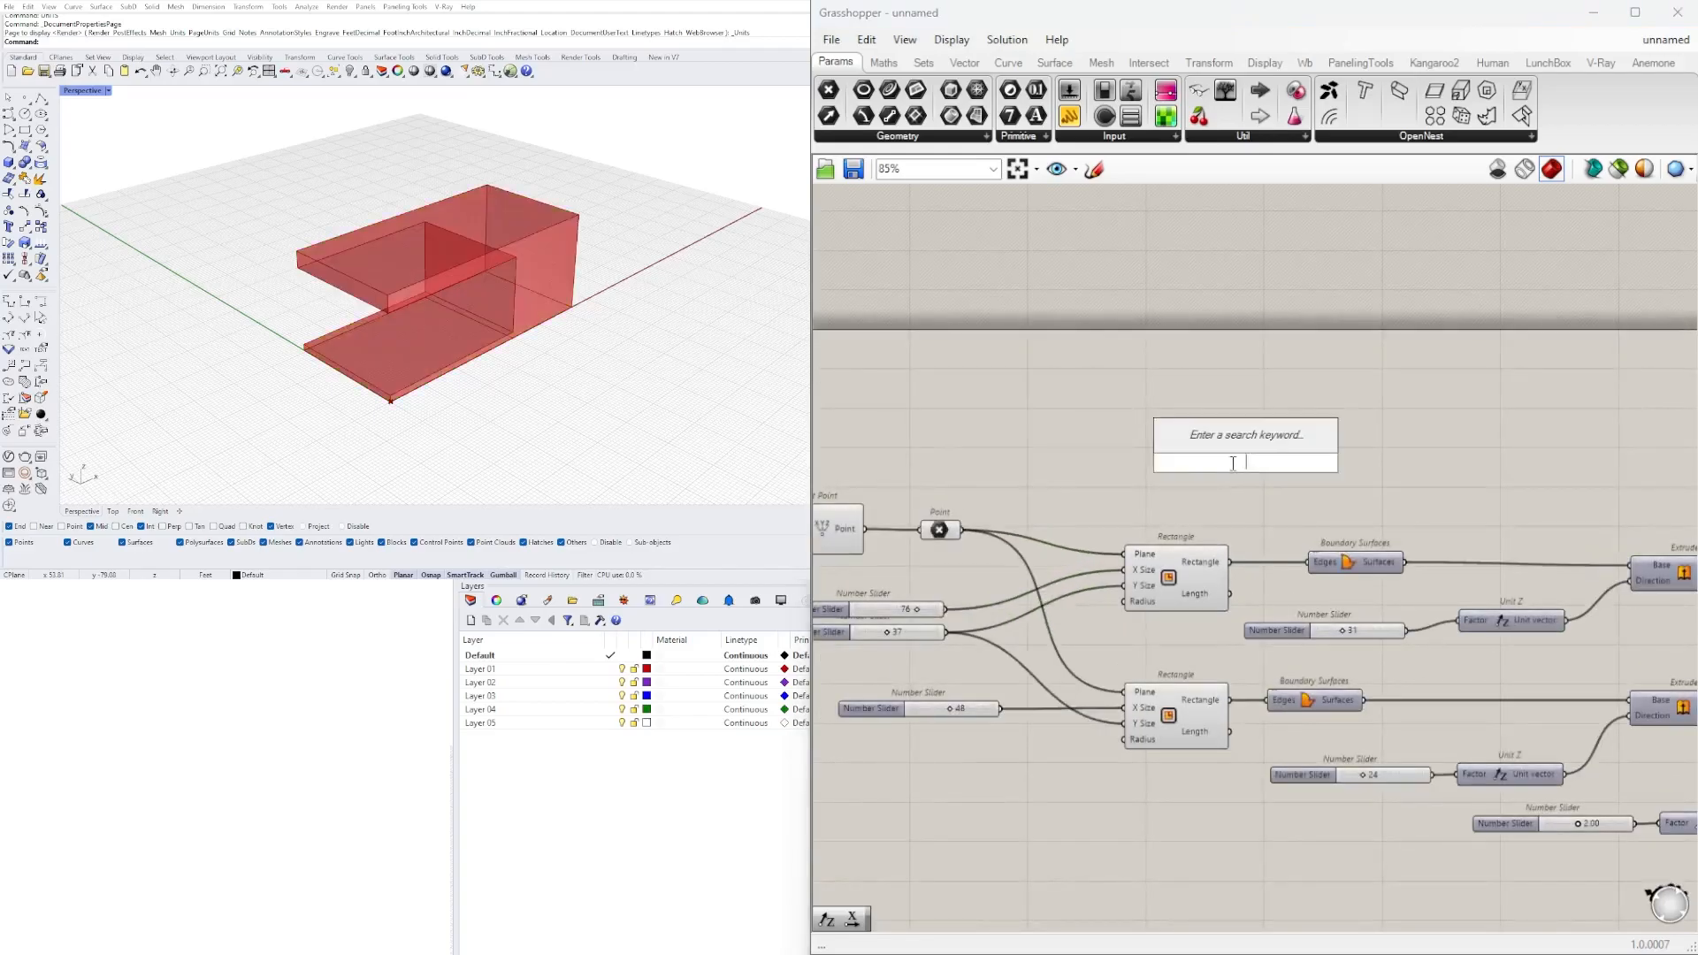
text(OFF)
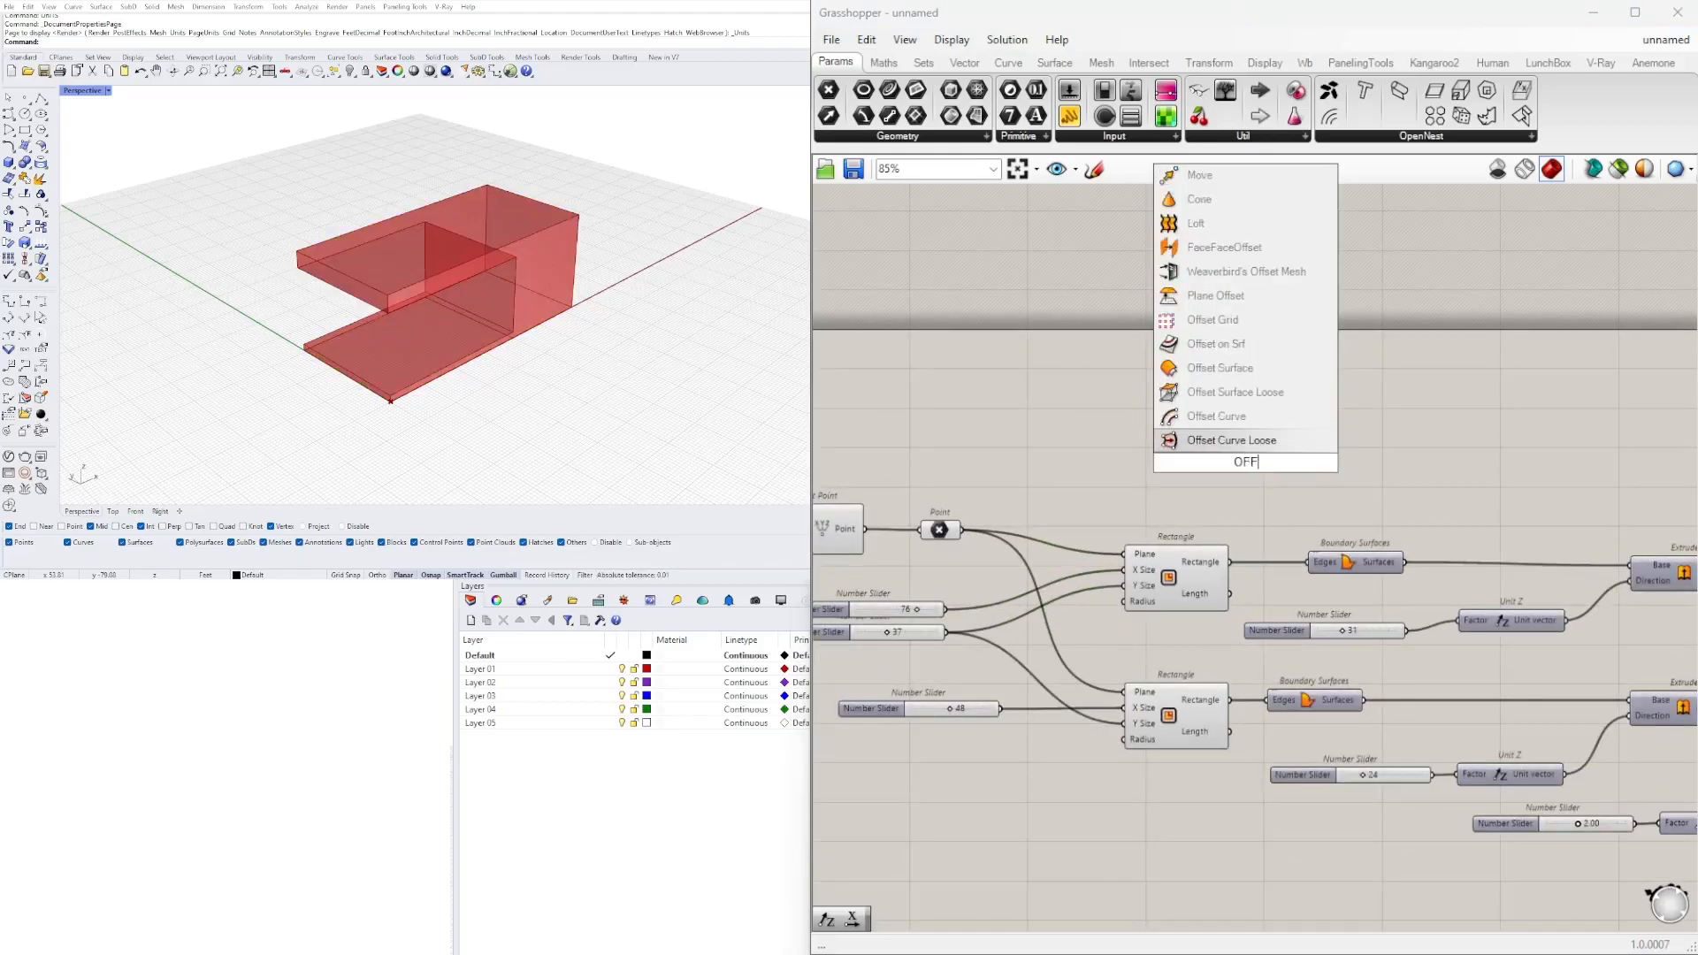
click(1217, 416)
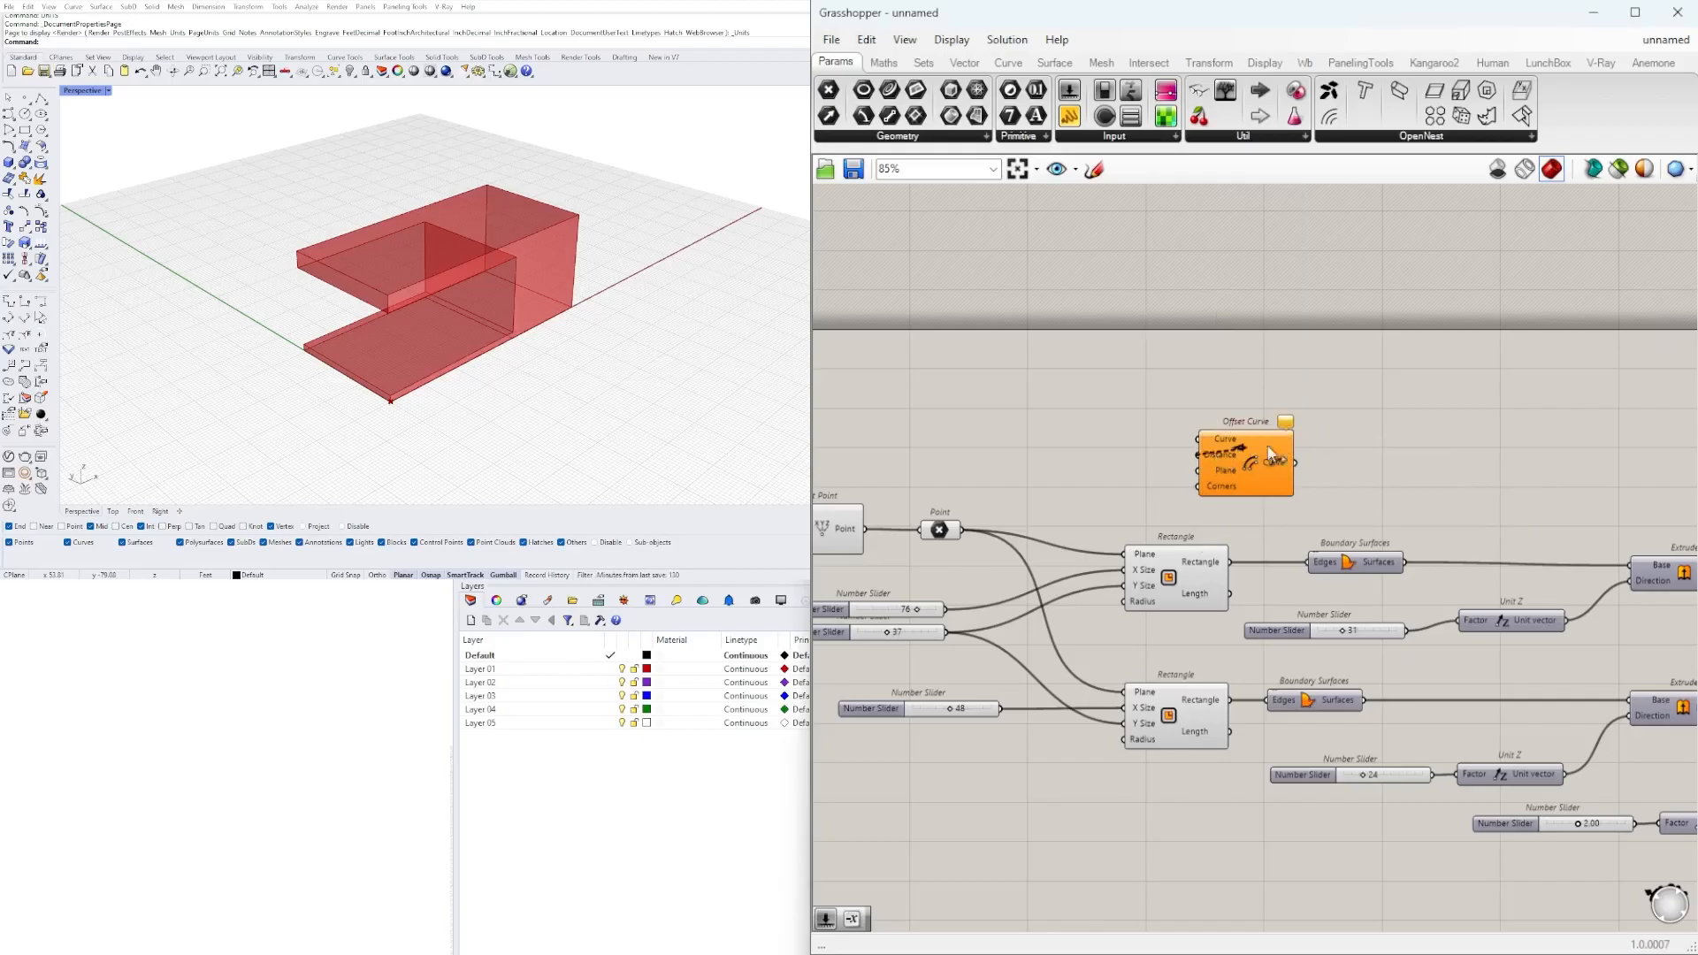
drag(1247, 463, 1351, 459)
Connect the upper Rectangle output to Offset Curve's Curve input and align Offset Curve above Boundary Surfaces.
scroll(1301, 517, up, 2)
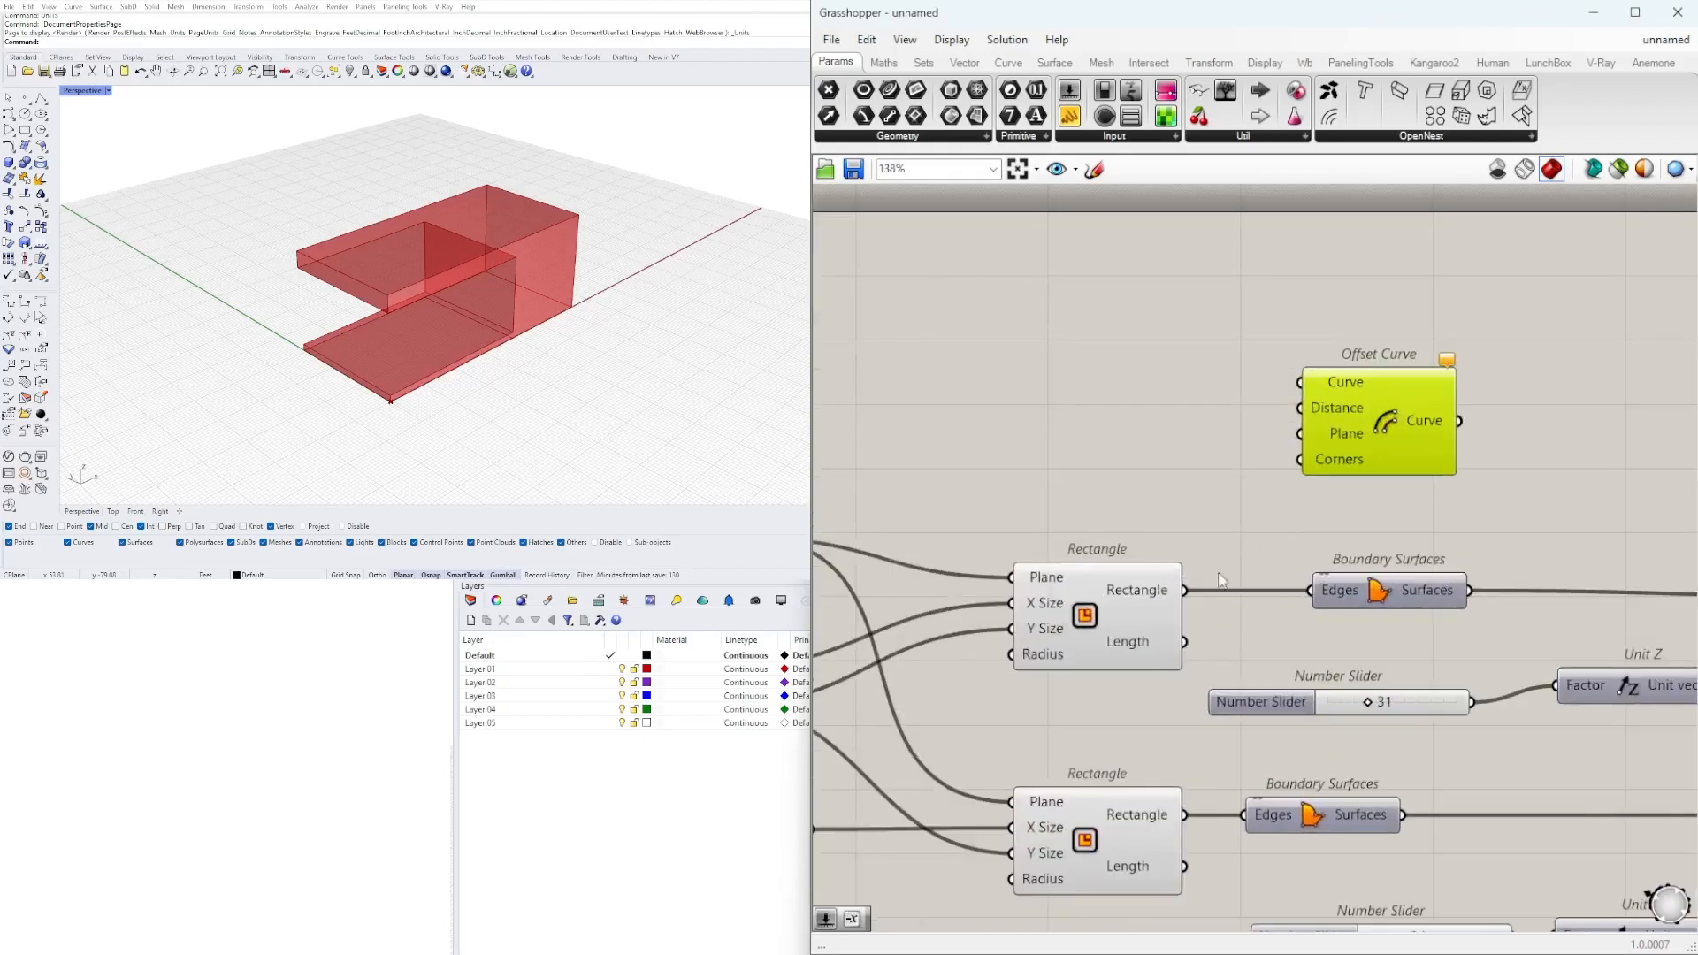
drag(1186, 590, 1301, 382)
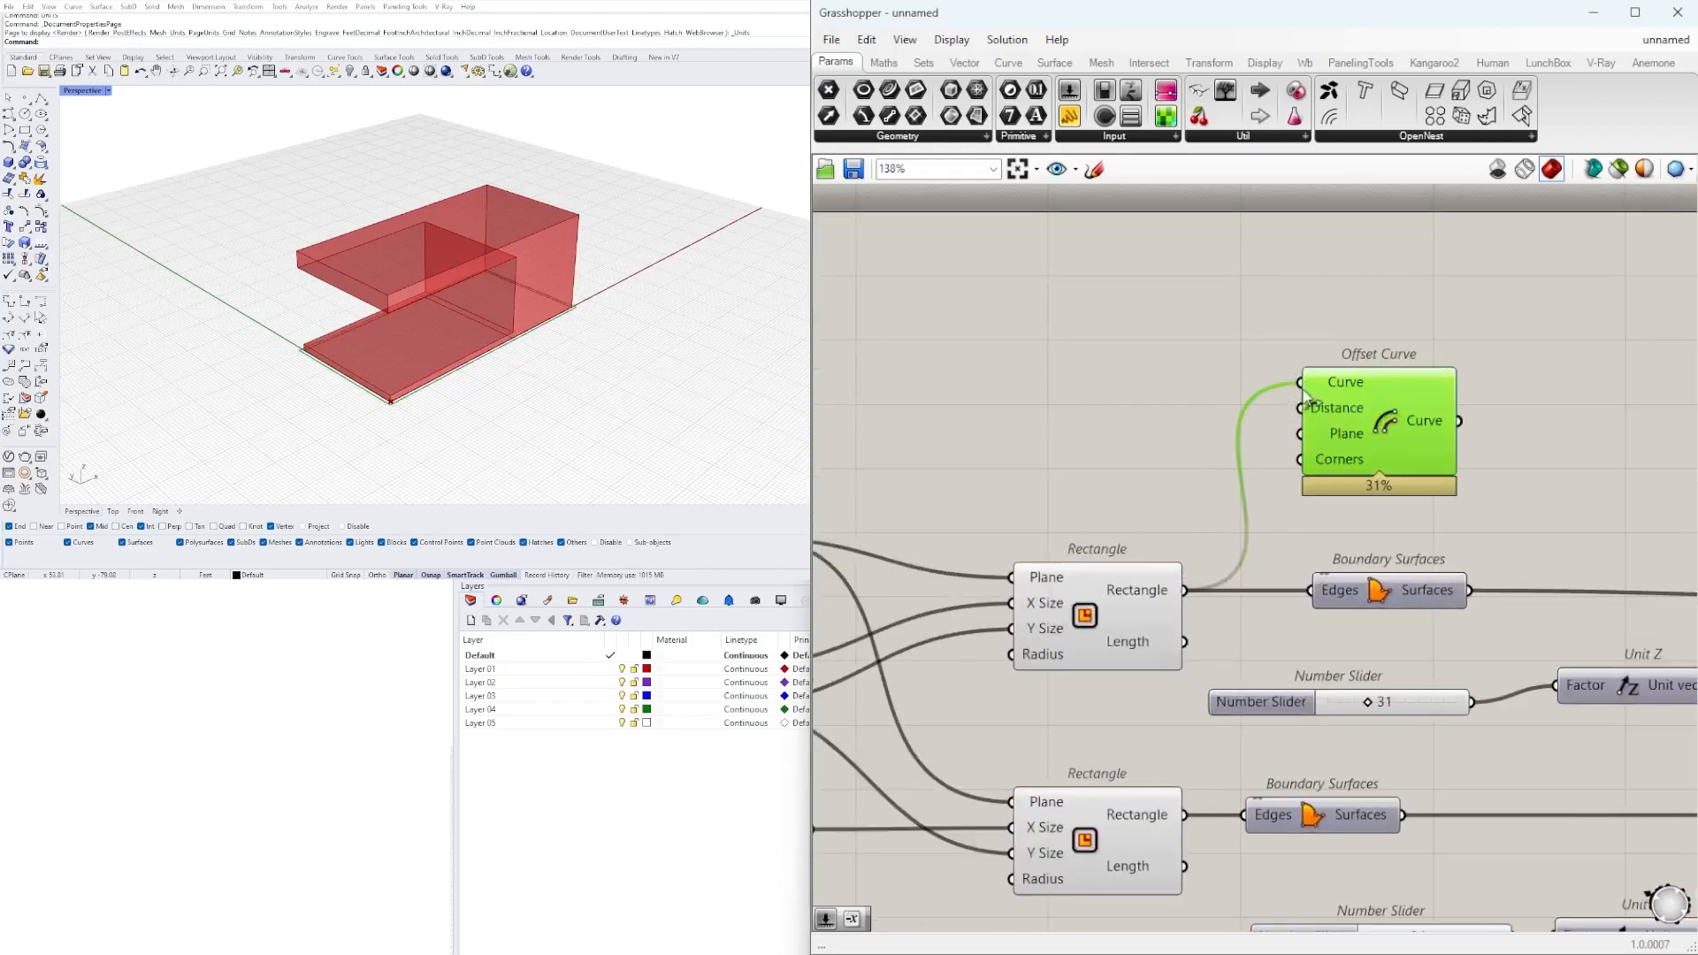
drag(1399, 419, 1349, 446)
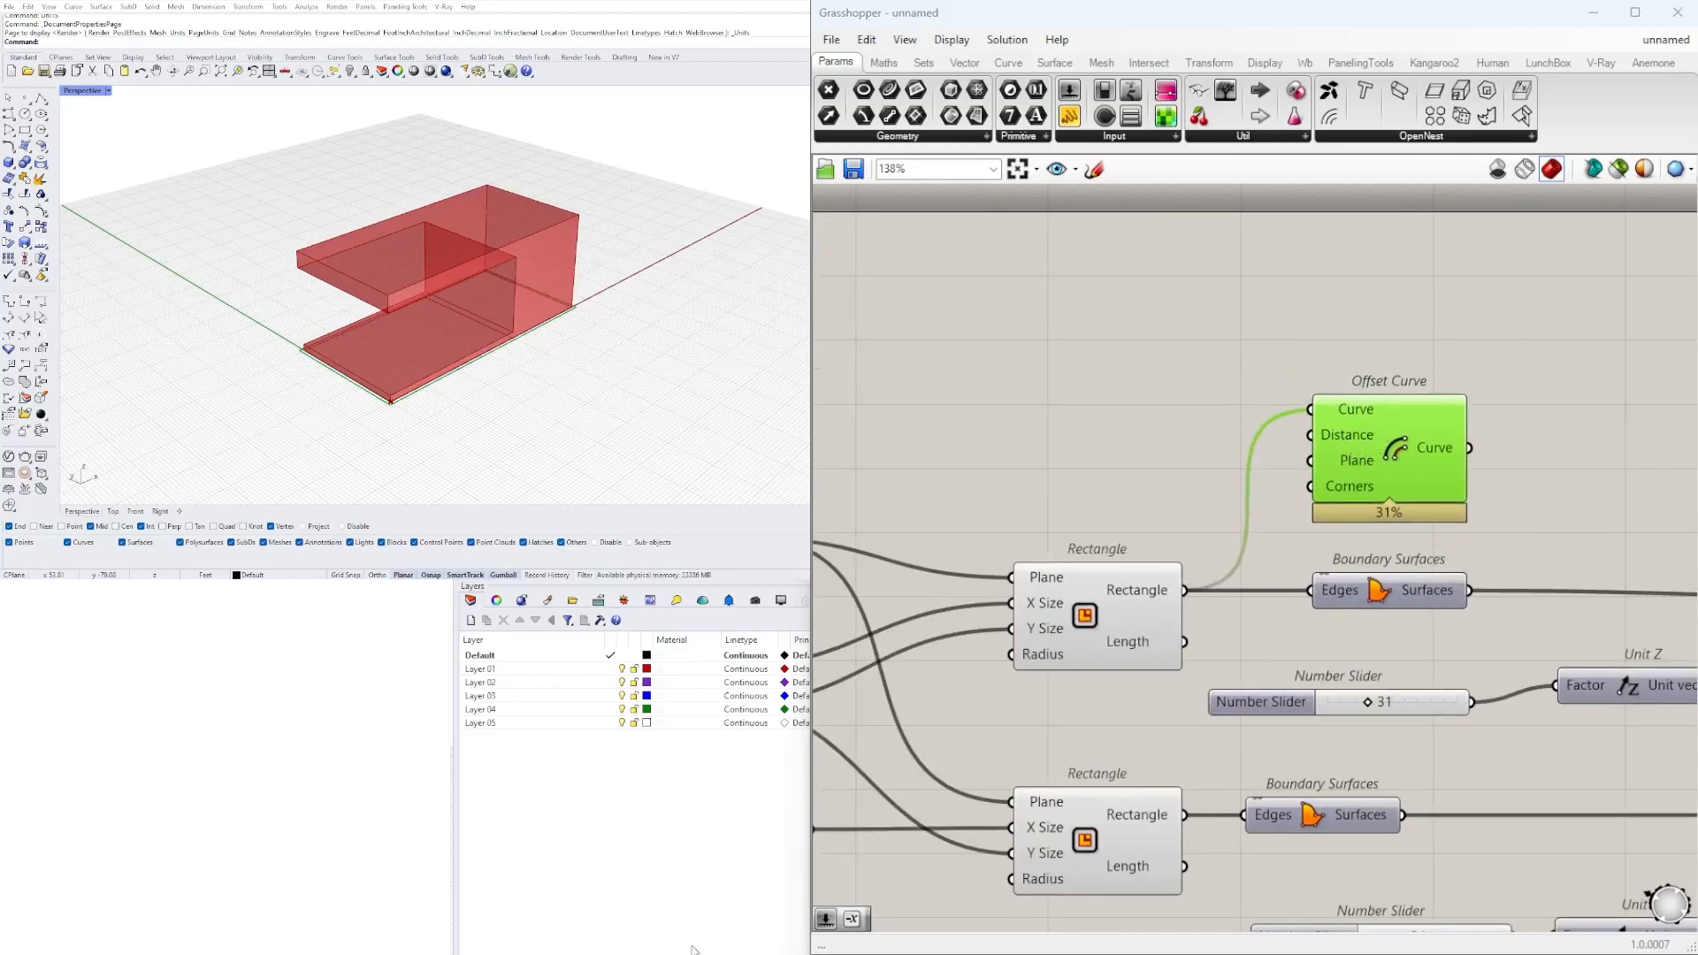
Add a Negative component beside Offset Curve.
double_click(1072, 459)
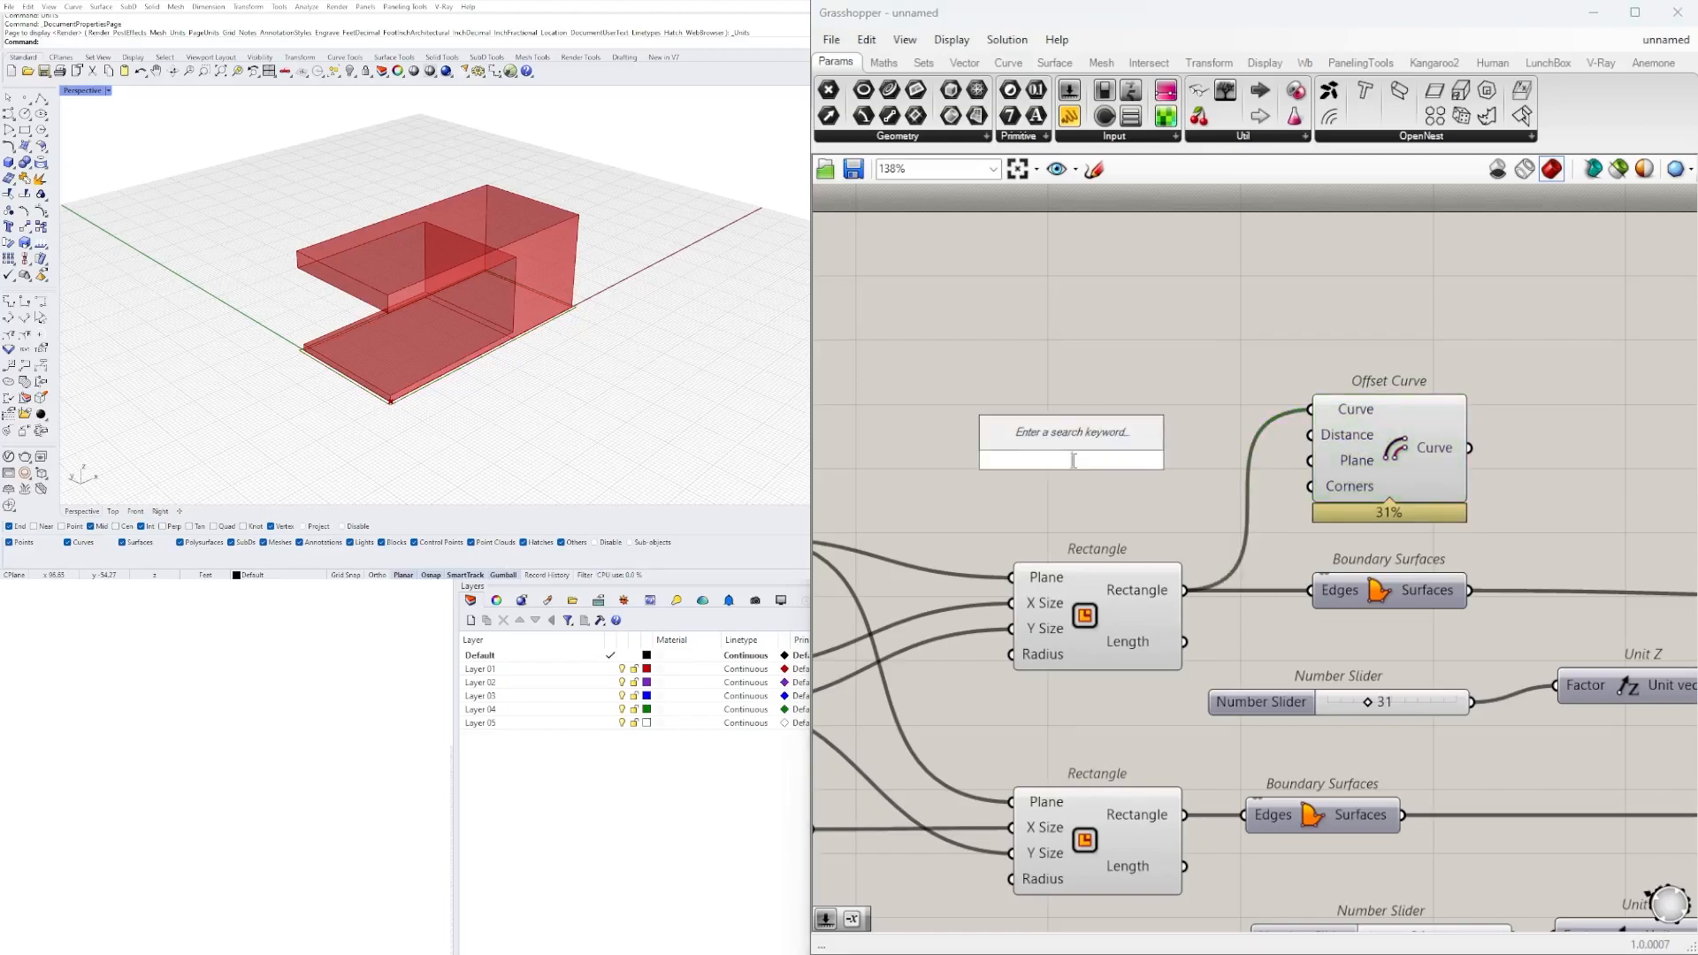
text(NE)
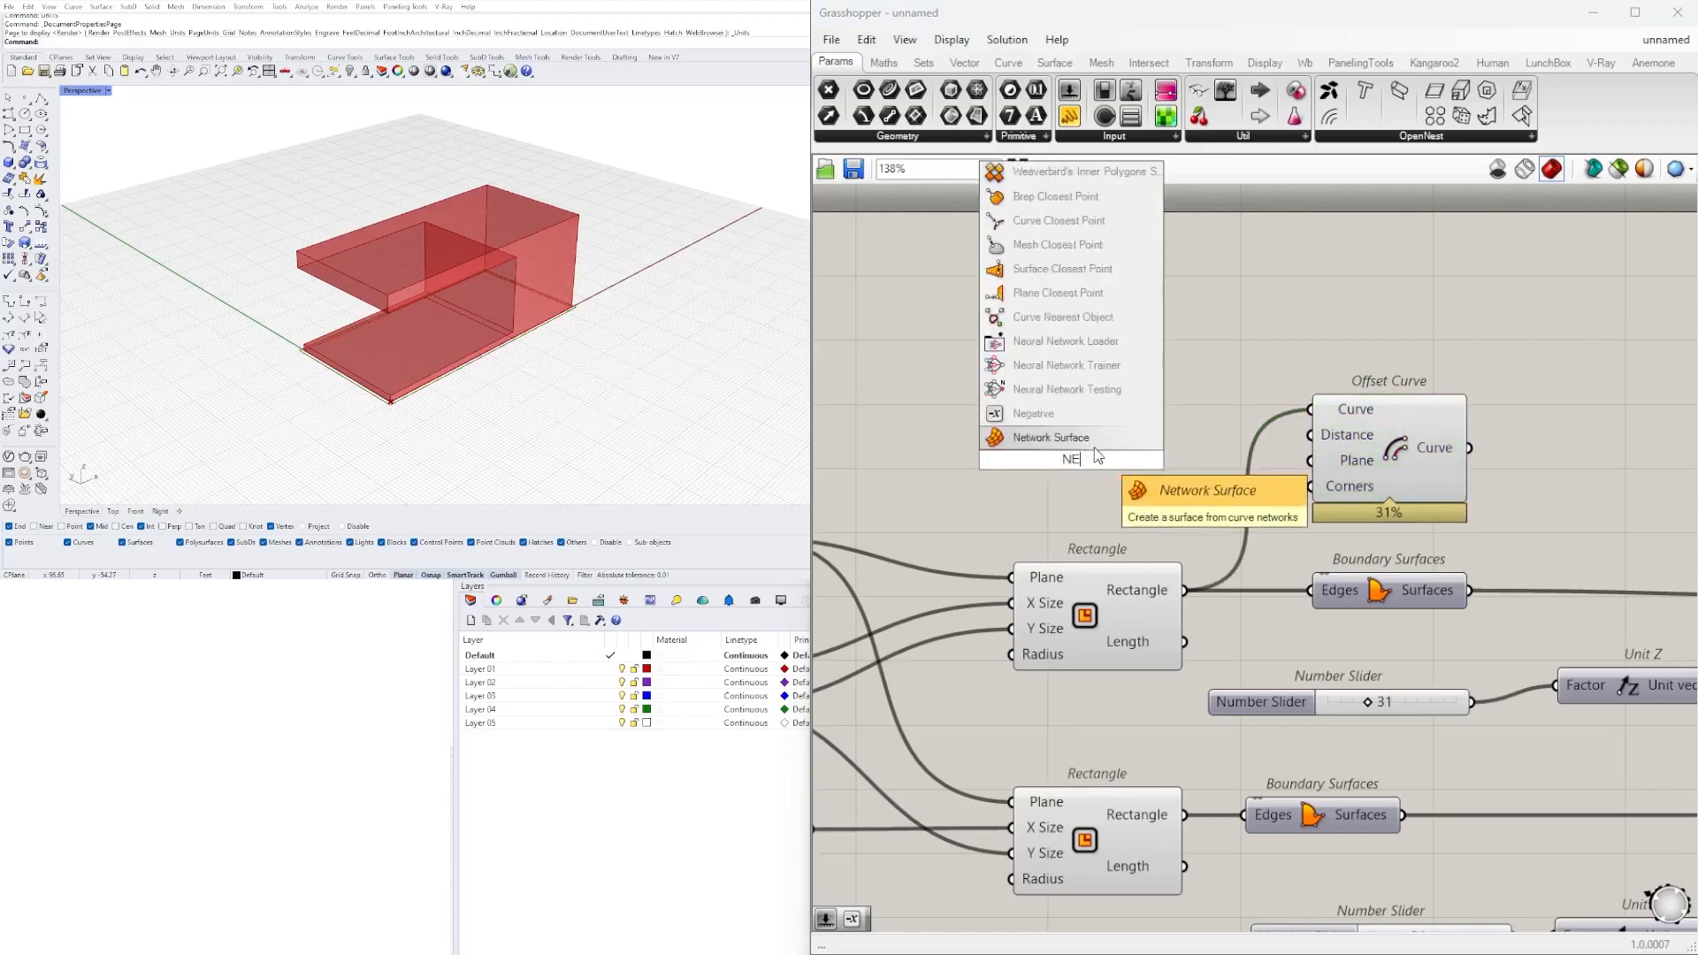
click(1057, 414)
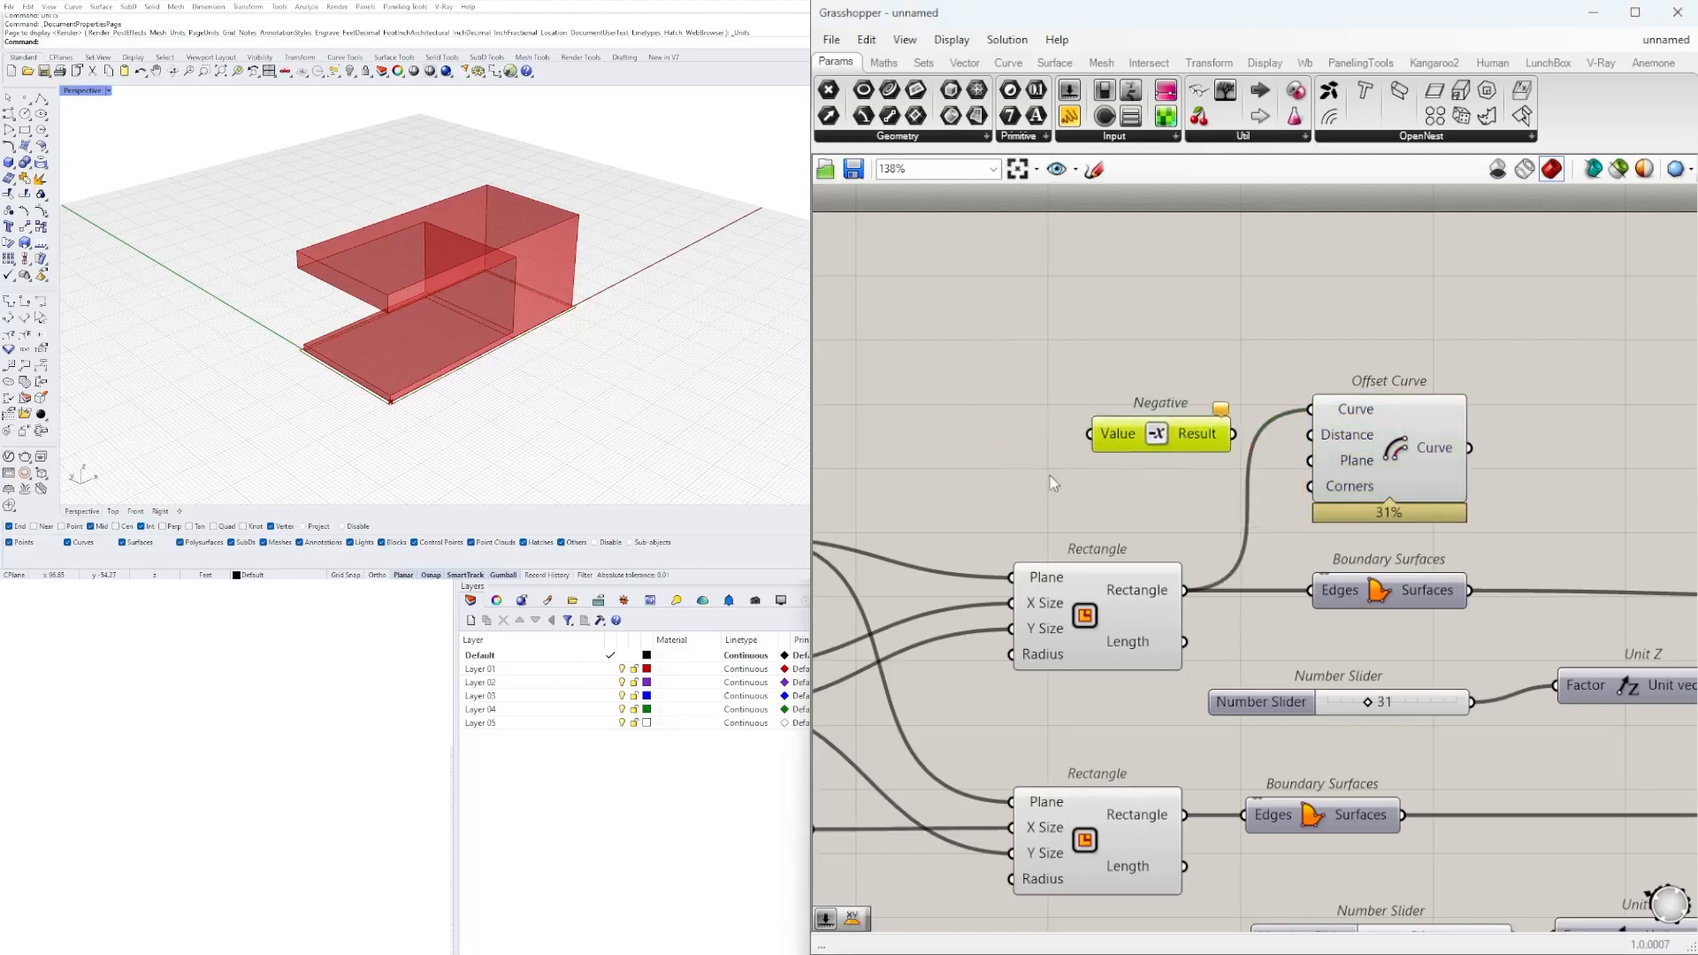
Create a Number Slider with the value 2.50, connect it to Negative's Value input and align it with the component.
right_drag(968, 407, 1106, 406)
scroll(1106, 406, down, 1)
double_click(1071, 408)
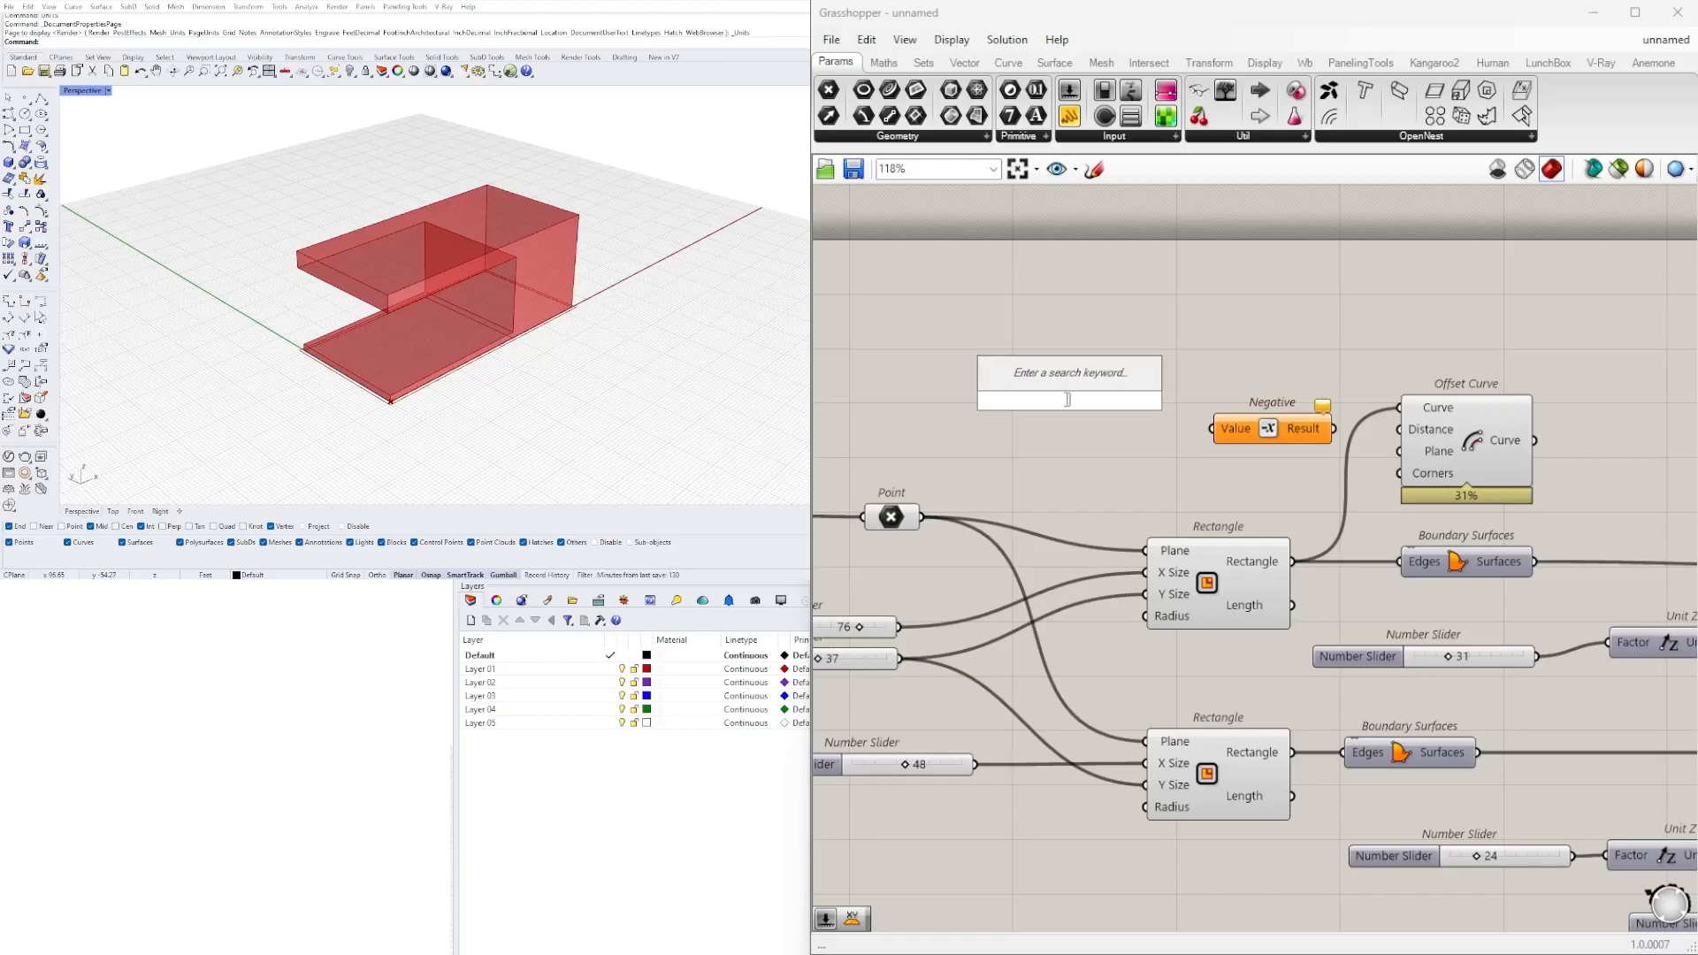
text(2.50)
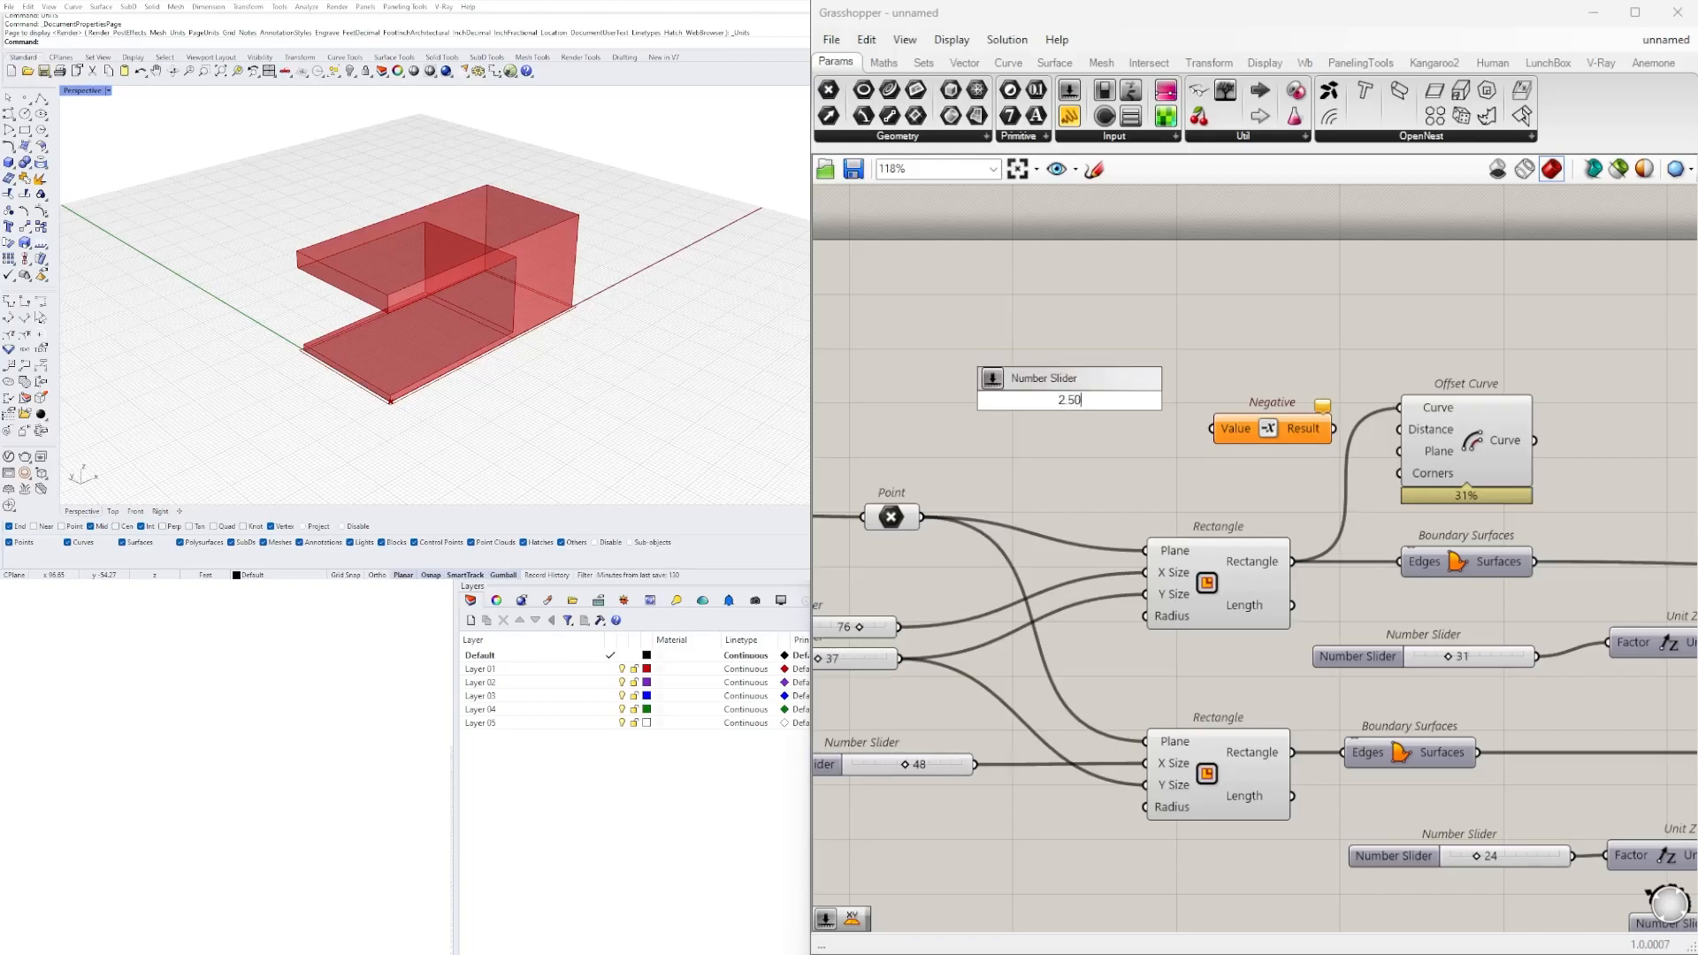
key(Return)
scroll(1256, 352, up, 4)
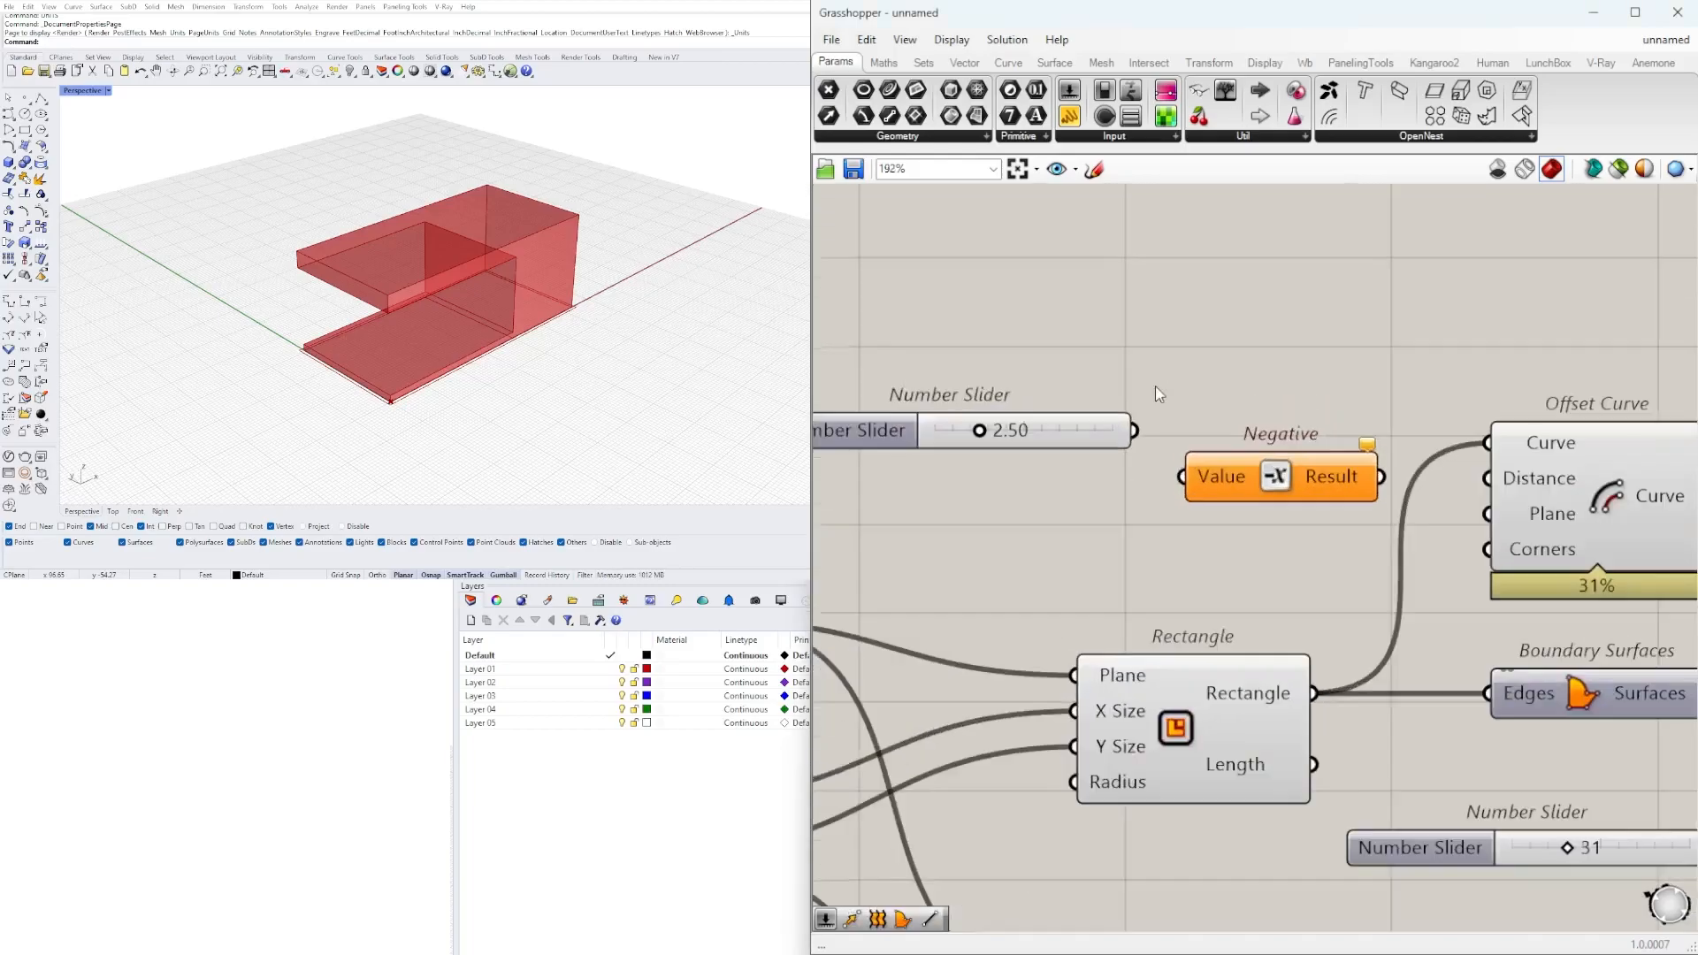
drag(1136, 432, 1182, 476)
drag(1083, 422, 1083, 467)
Set the slider feeding Negative to 0.5.
double_click(1048, 463)
text(.5)
key(Return)
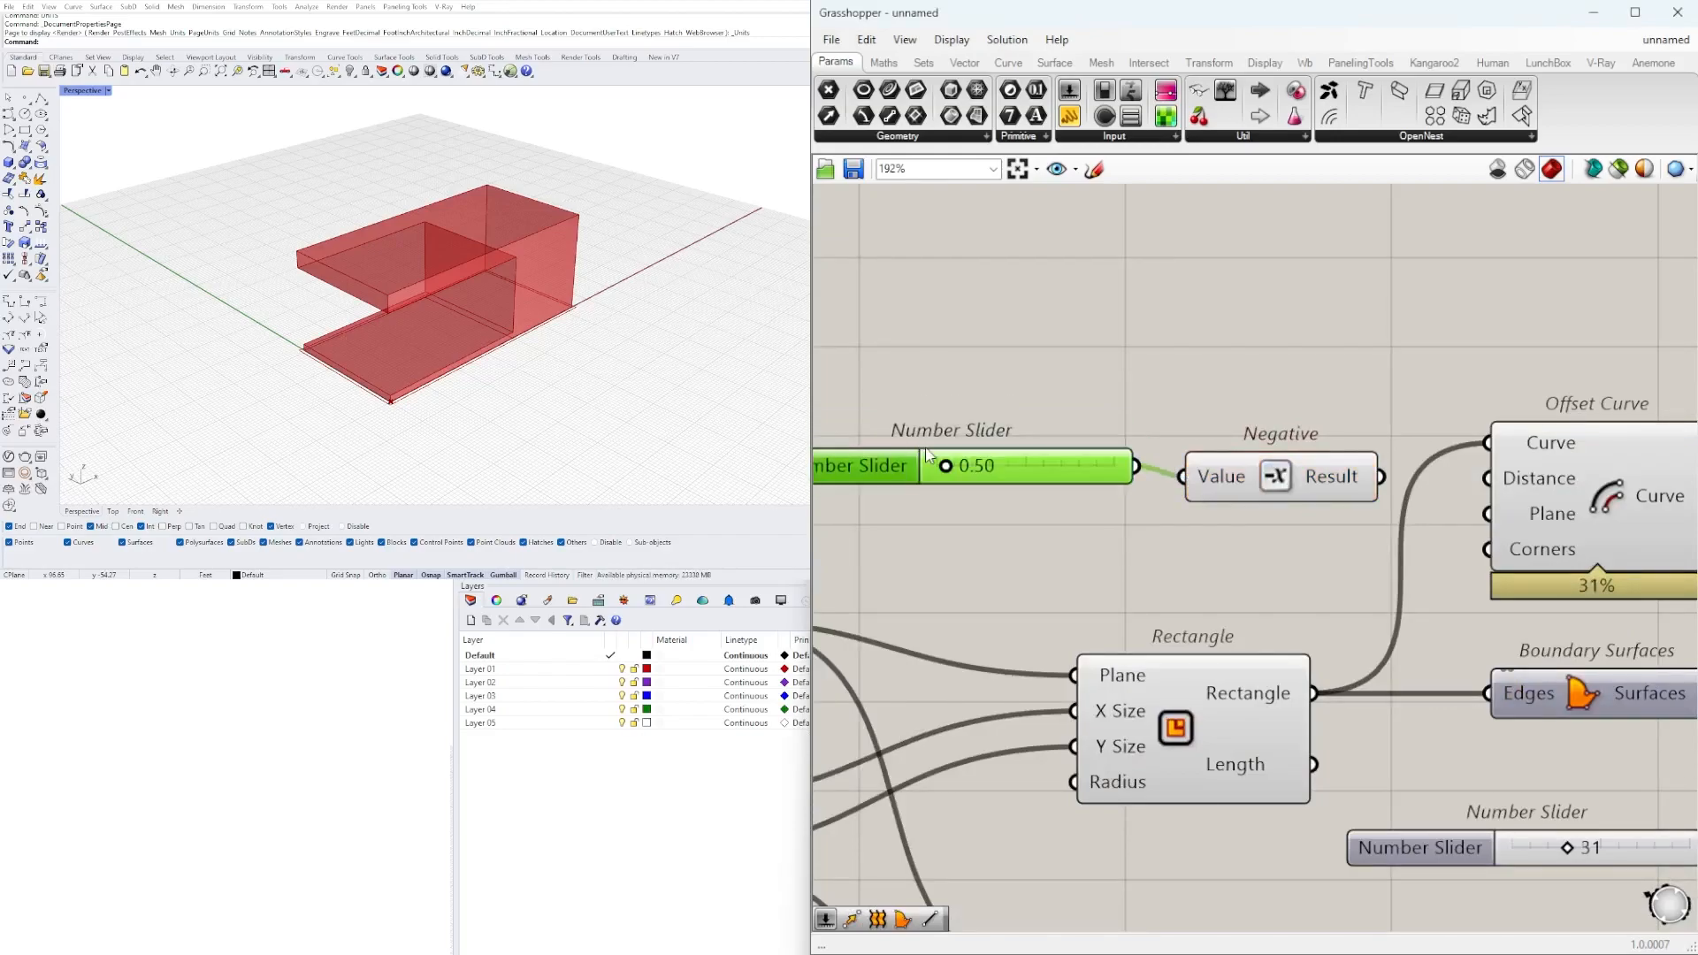
Align Negative with its slider and connect its Result output to Offset Curve's Distance input.
drag(1231, 476, 1220, 465)
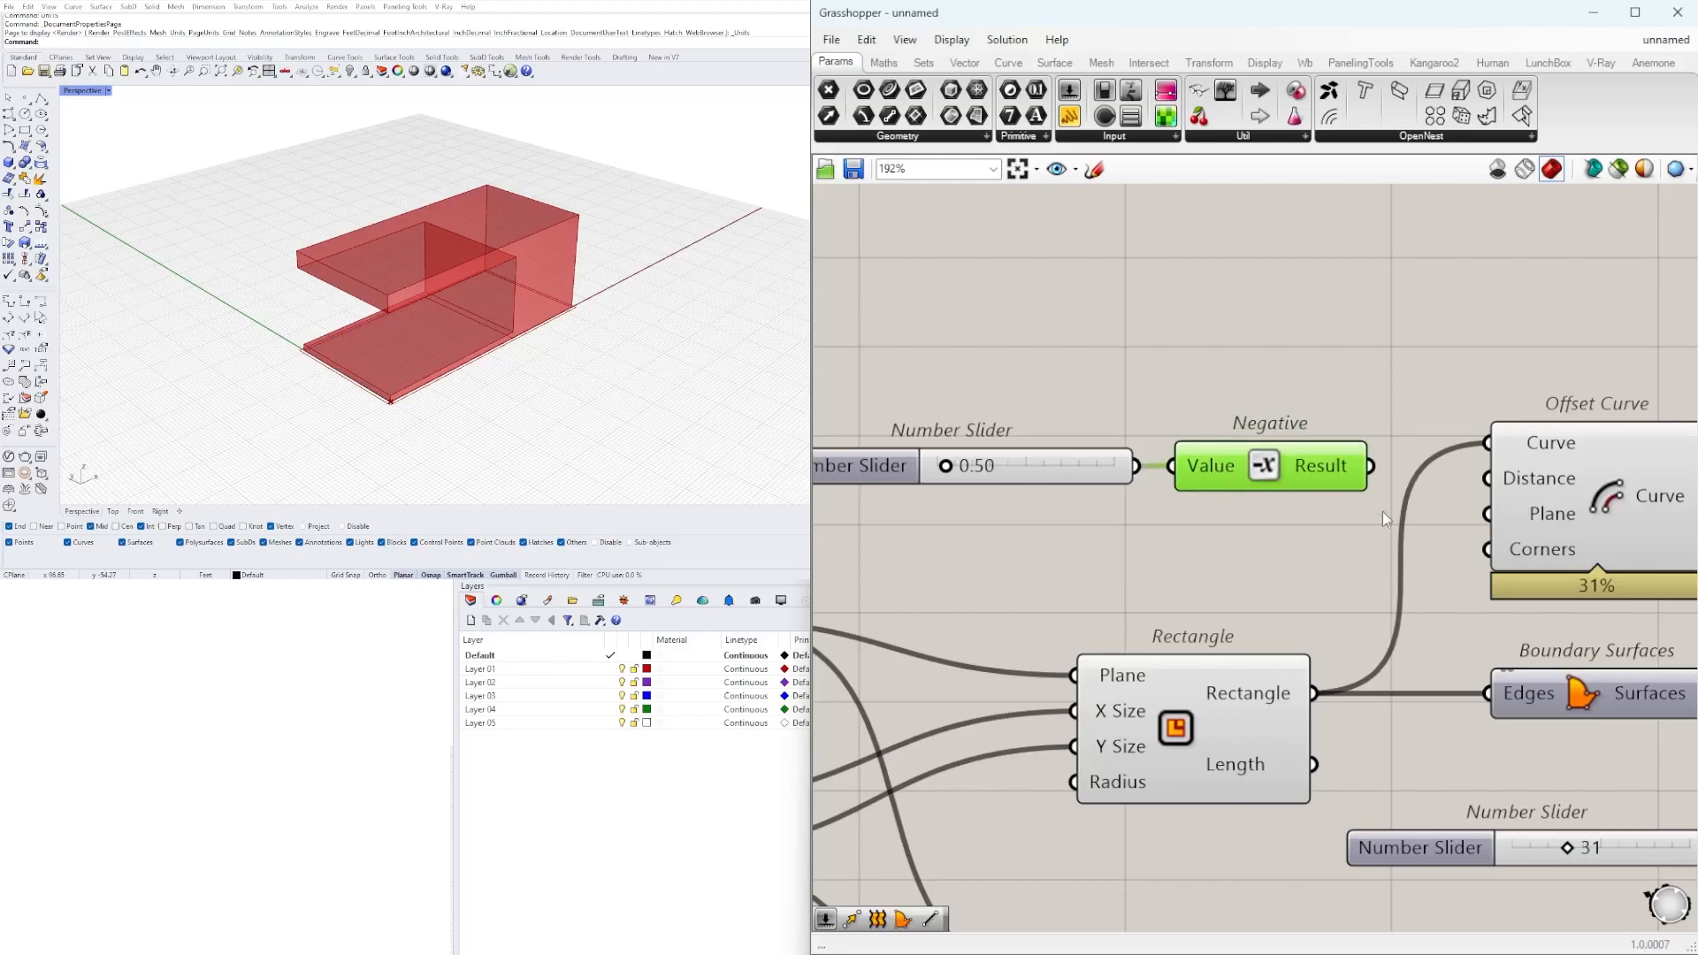
drag(1374, 466, 1486, 480)
click(1323, 304)
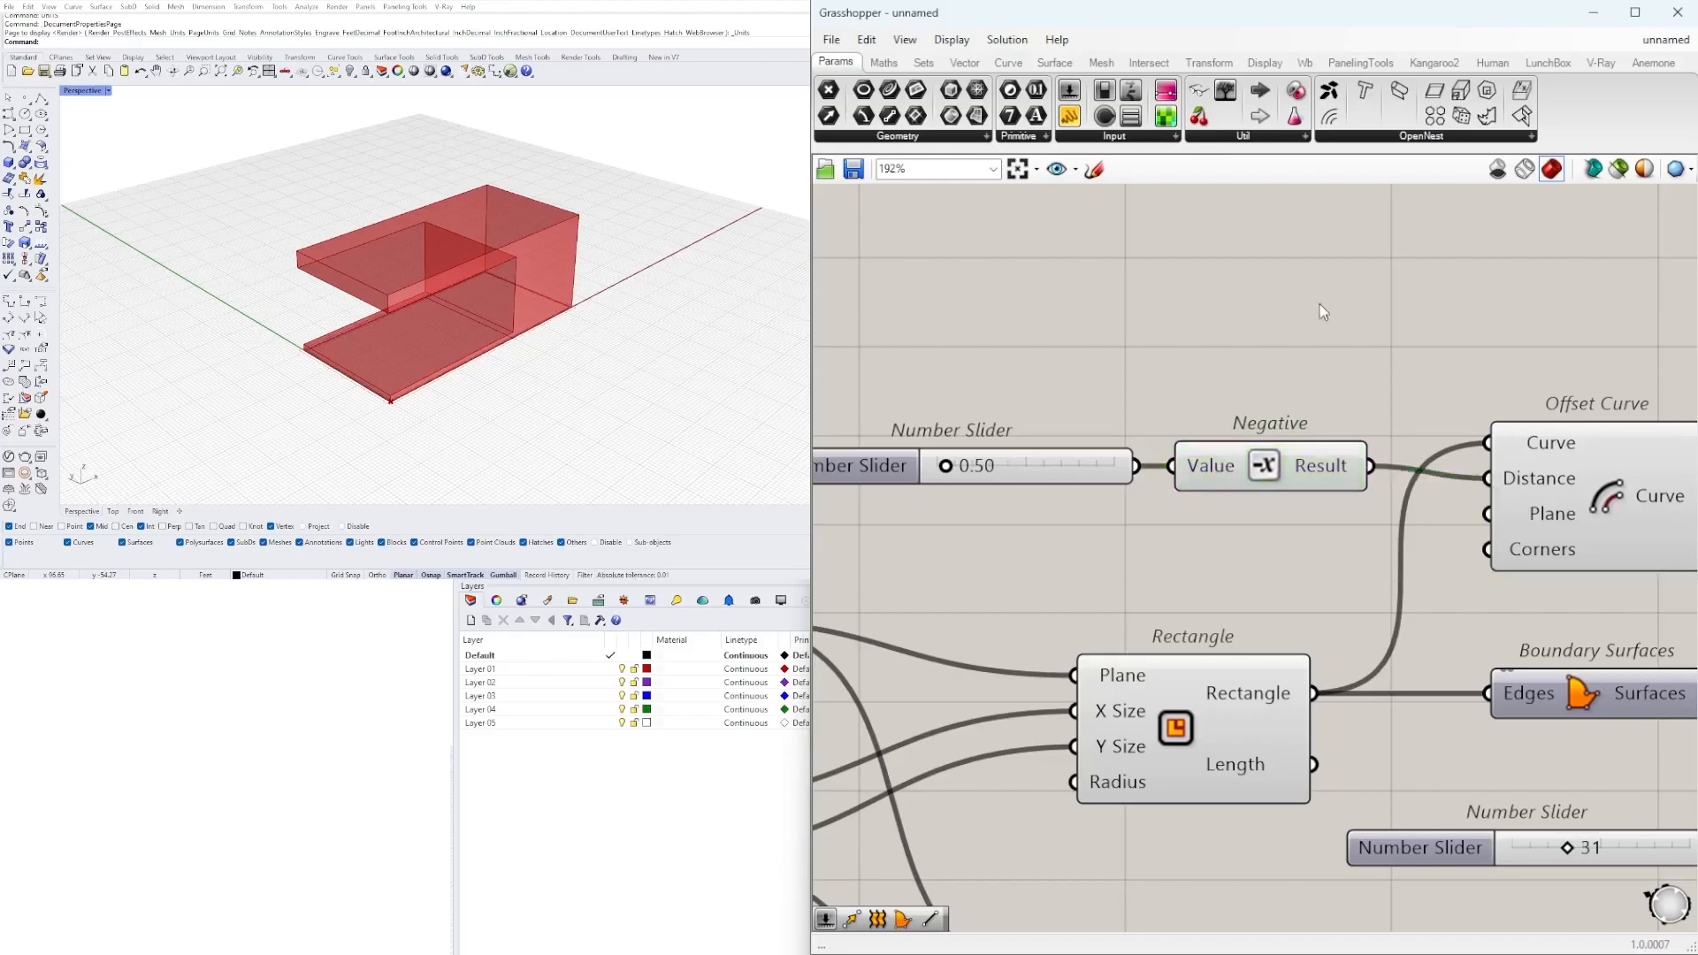
Set the slider controlling the offset distance to 2.
double_click(922, 456)
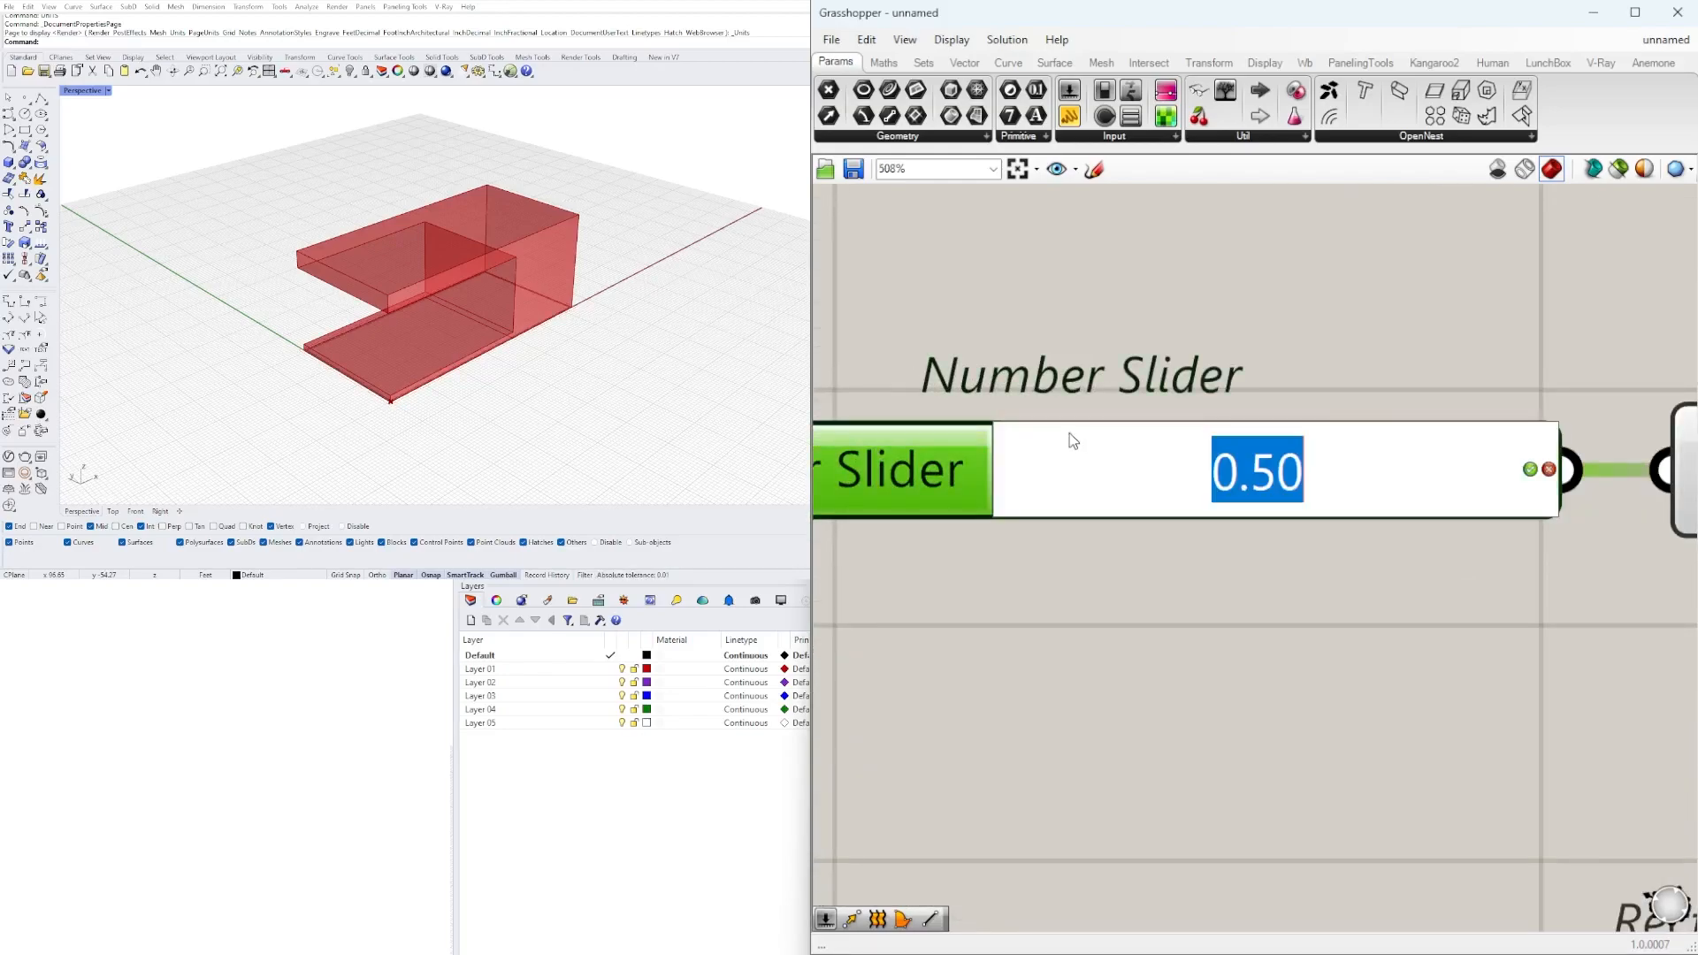
text(2)
key(Return)
Examine the offset outline at the base of the form from a low perspective angle.
scroll(1070, 432, down, 5)
drag(1398, 442, 1412, 431)
right_drag(720, 322, 577, 233)
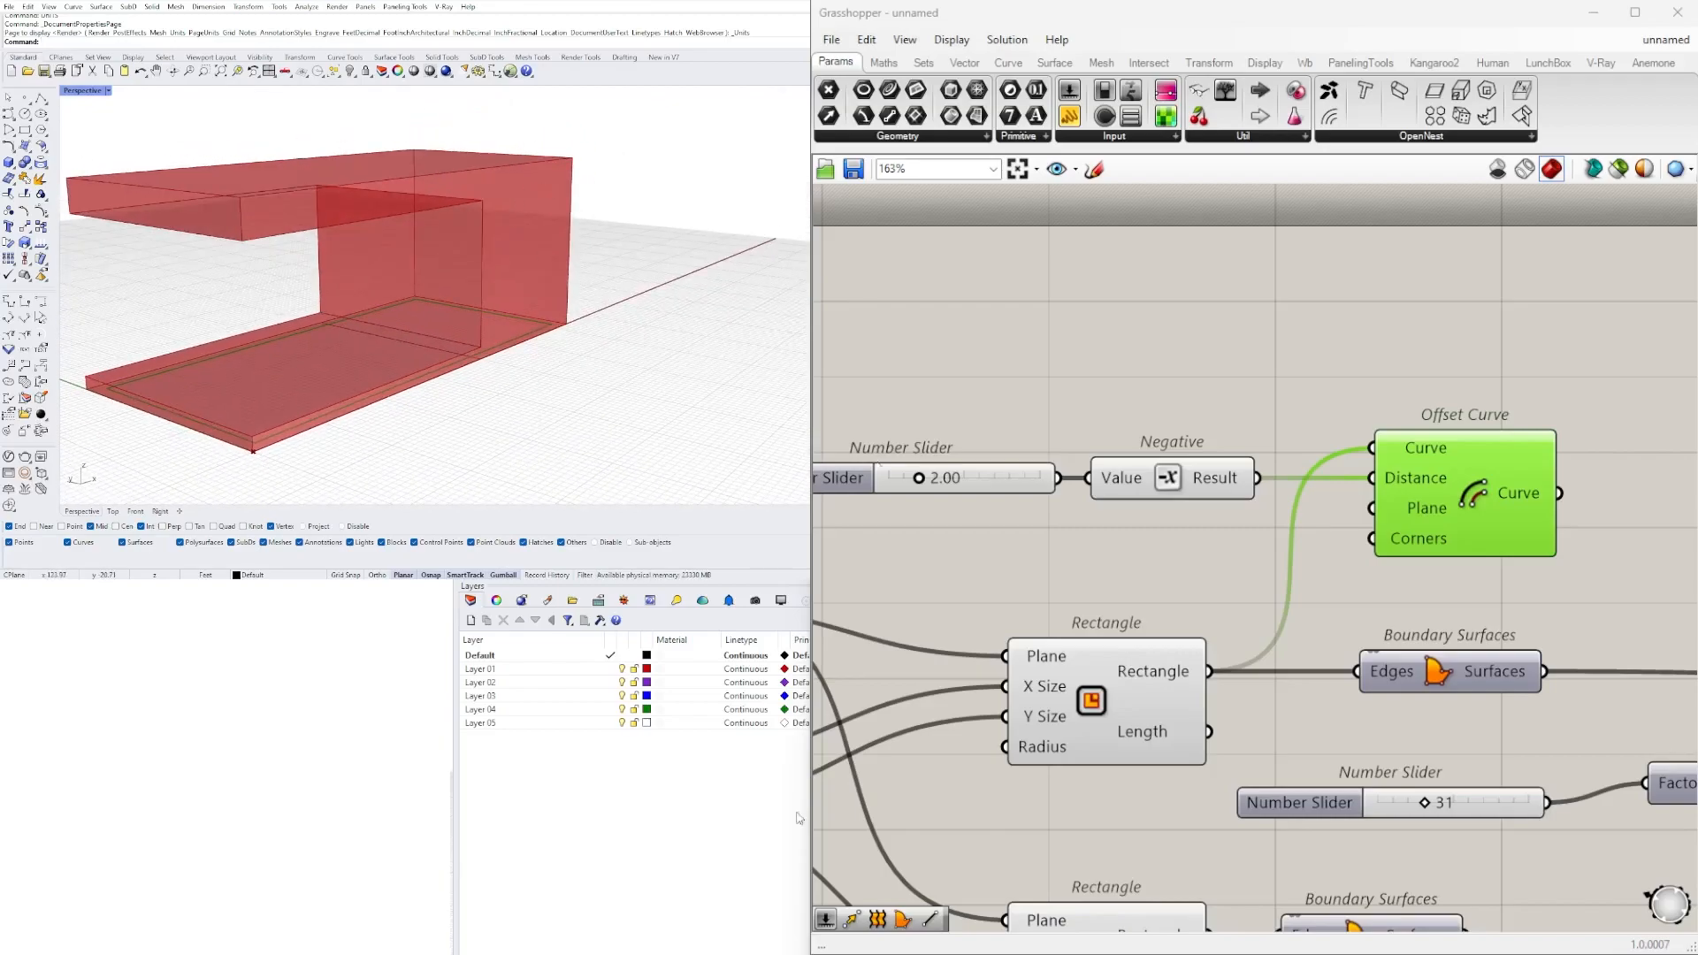
scroll(827, 569, down, 4)
scroll(1012, 506, up, 2)
drag(1106, 522, 1119, 522)
right_drag(421, 455, 460, 387)
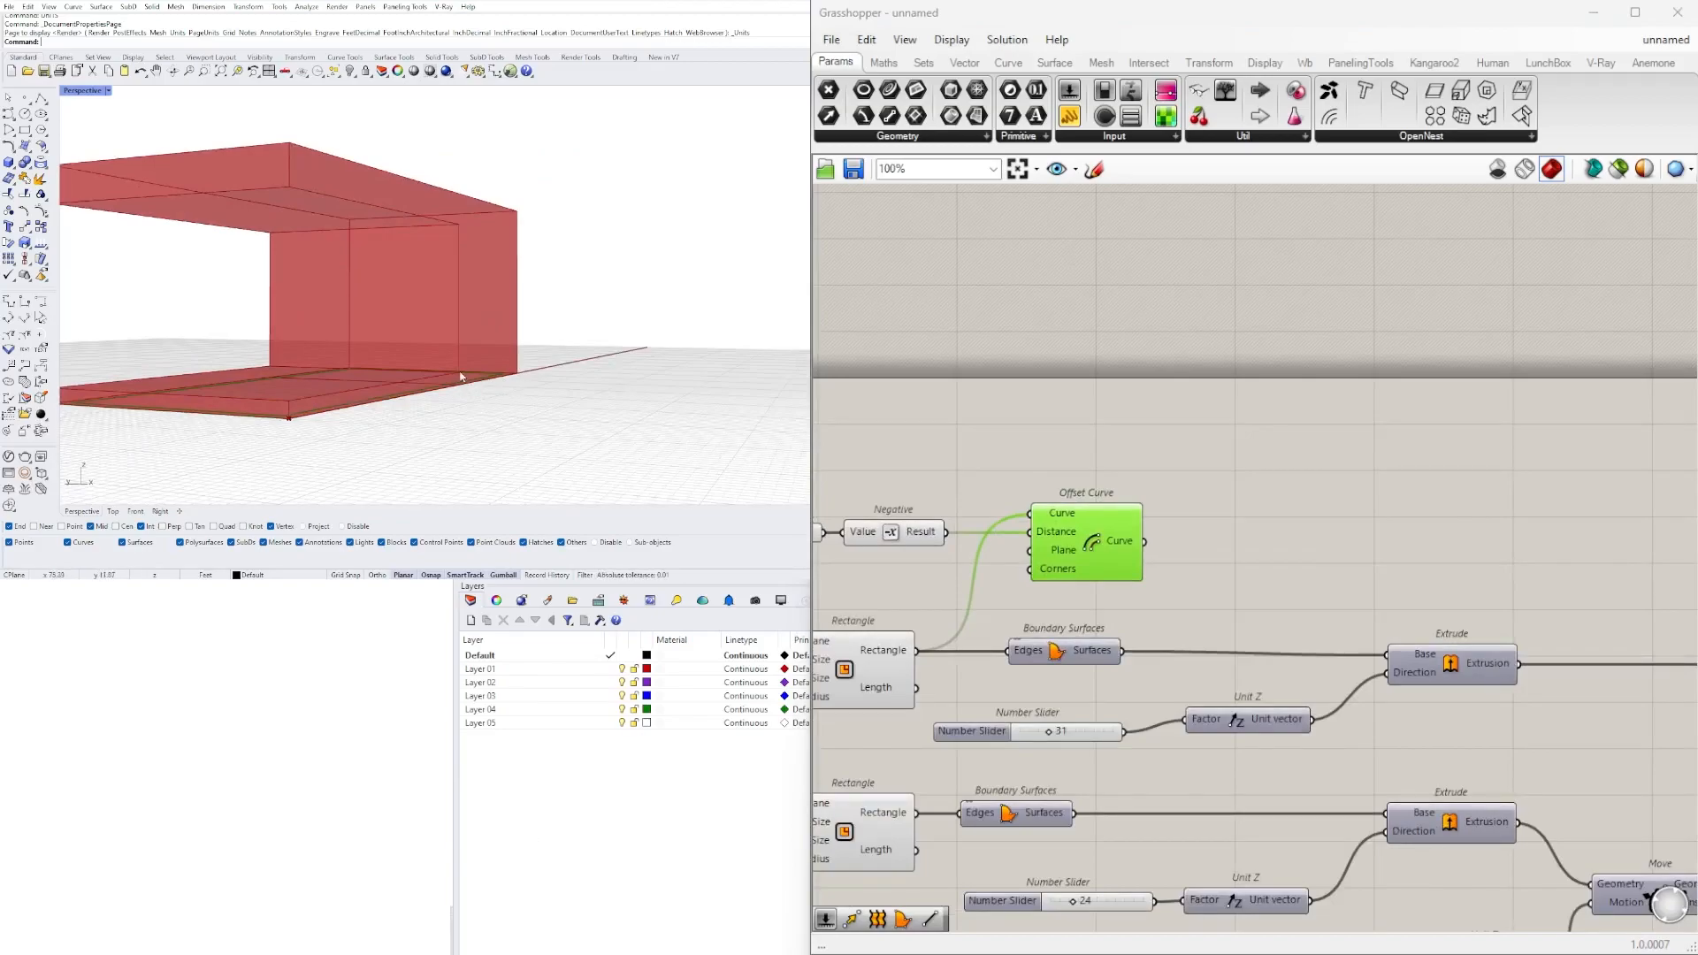
click(1262, 526)
double_click(1261, 525)
text(MOVE)
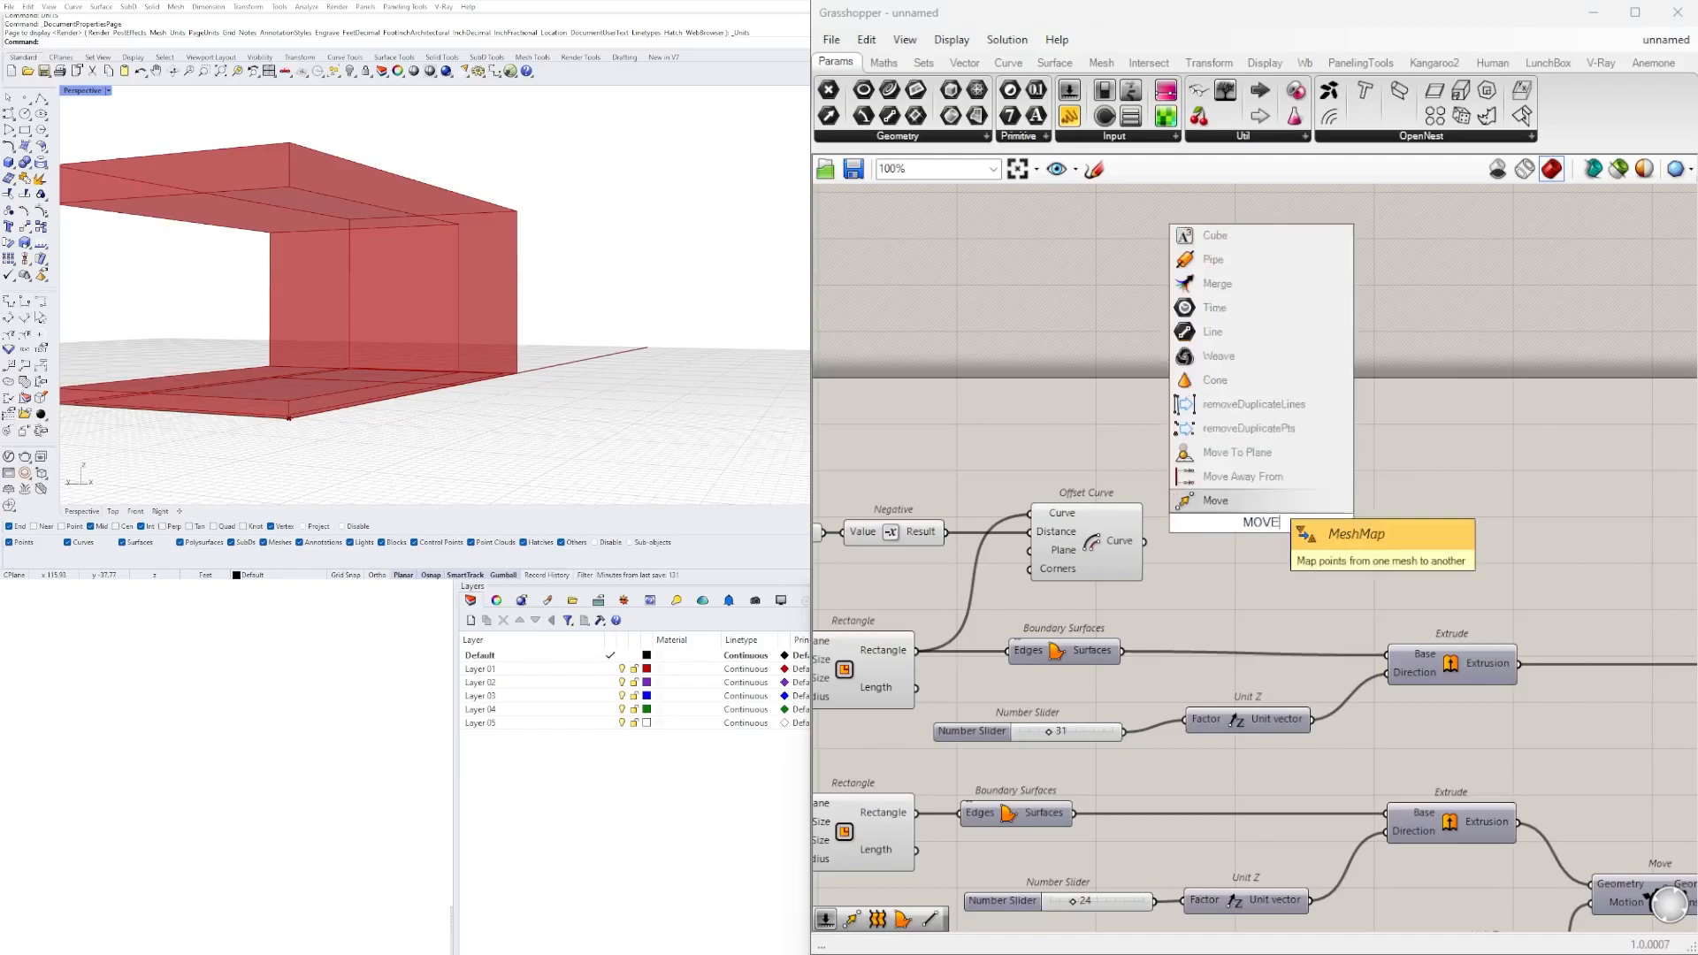
click(1265, 499)
Add a Move component beside Offset Curve and connect Offset Curve's Curve output to its Geometry input.
double_click(1264, 524)
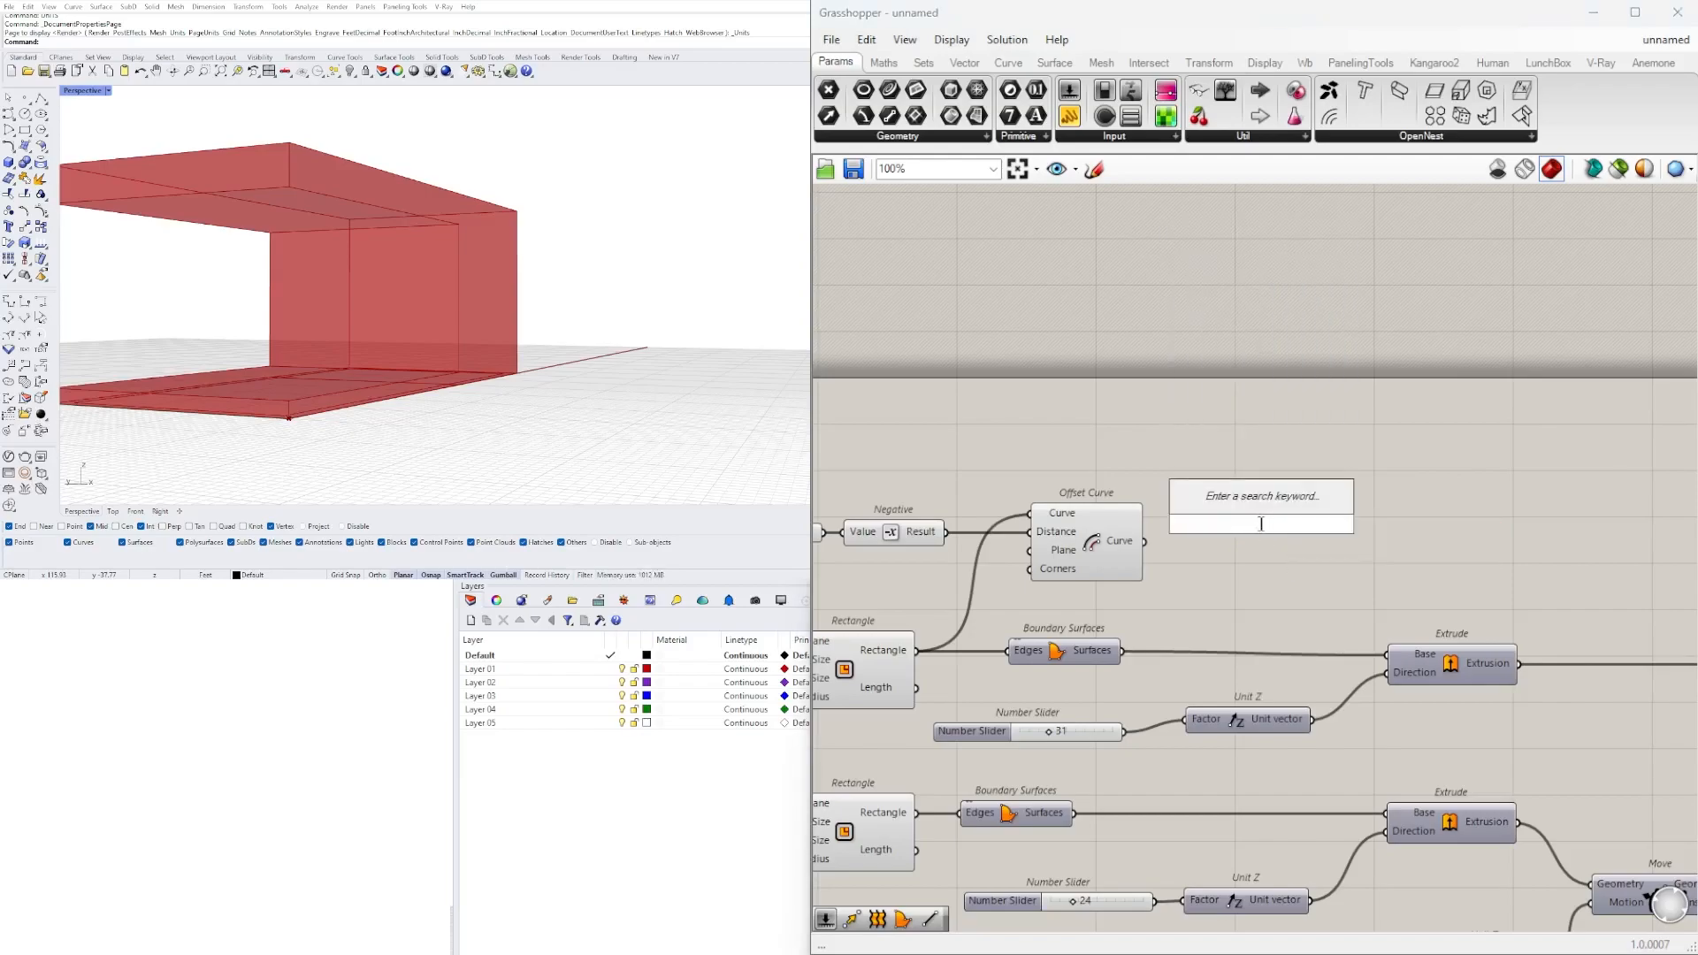
text(MOVE)
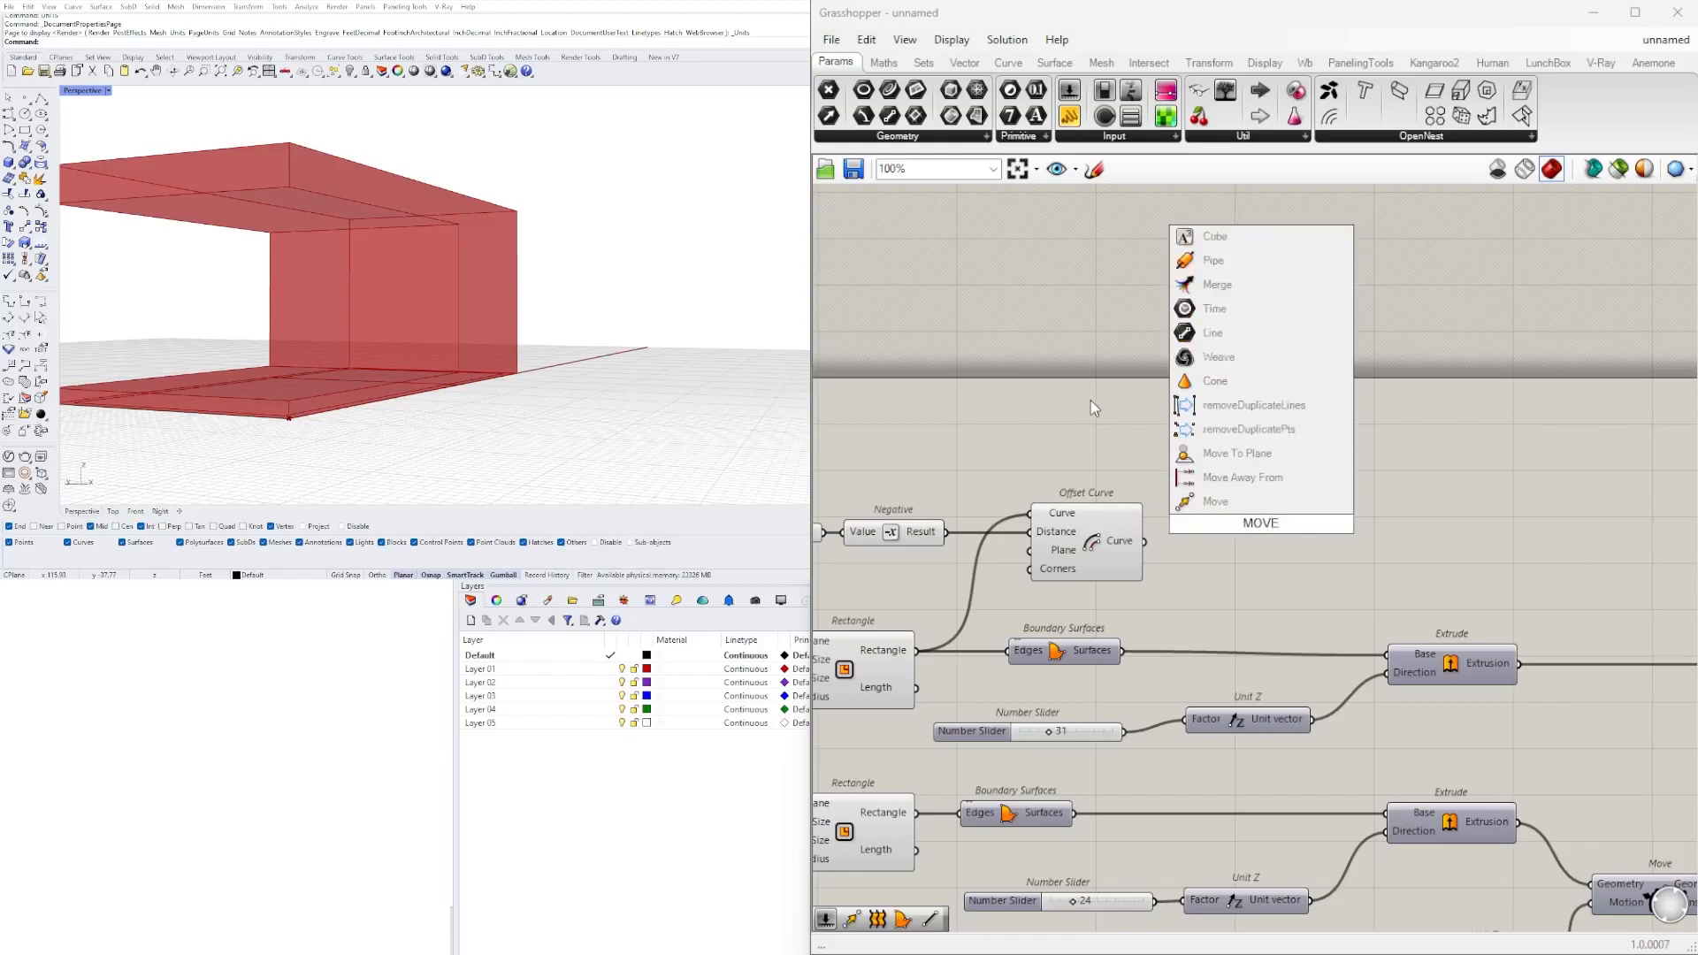
click(1216, 500)
click(1097, 542)
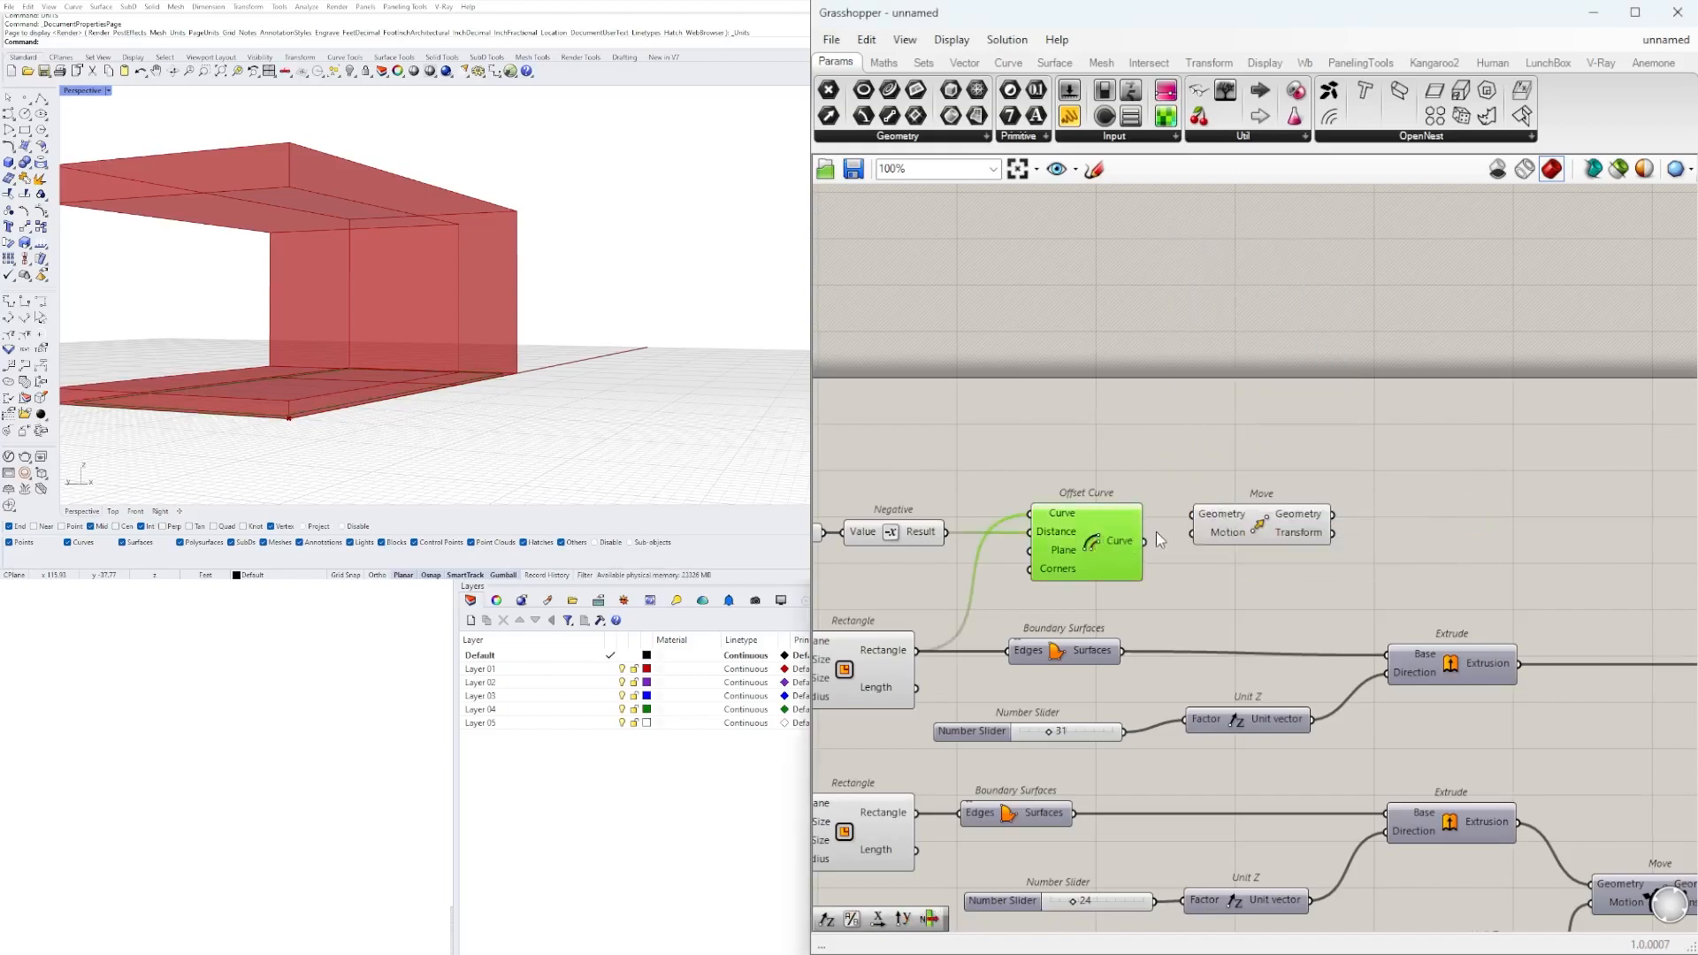
drag(1232, 541, 1327, 506)
drag(1145, 541, 1287, 478)
click(1139, 550)
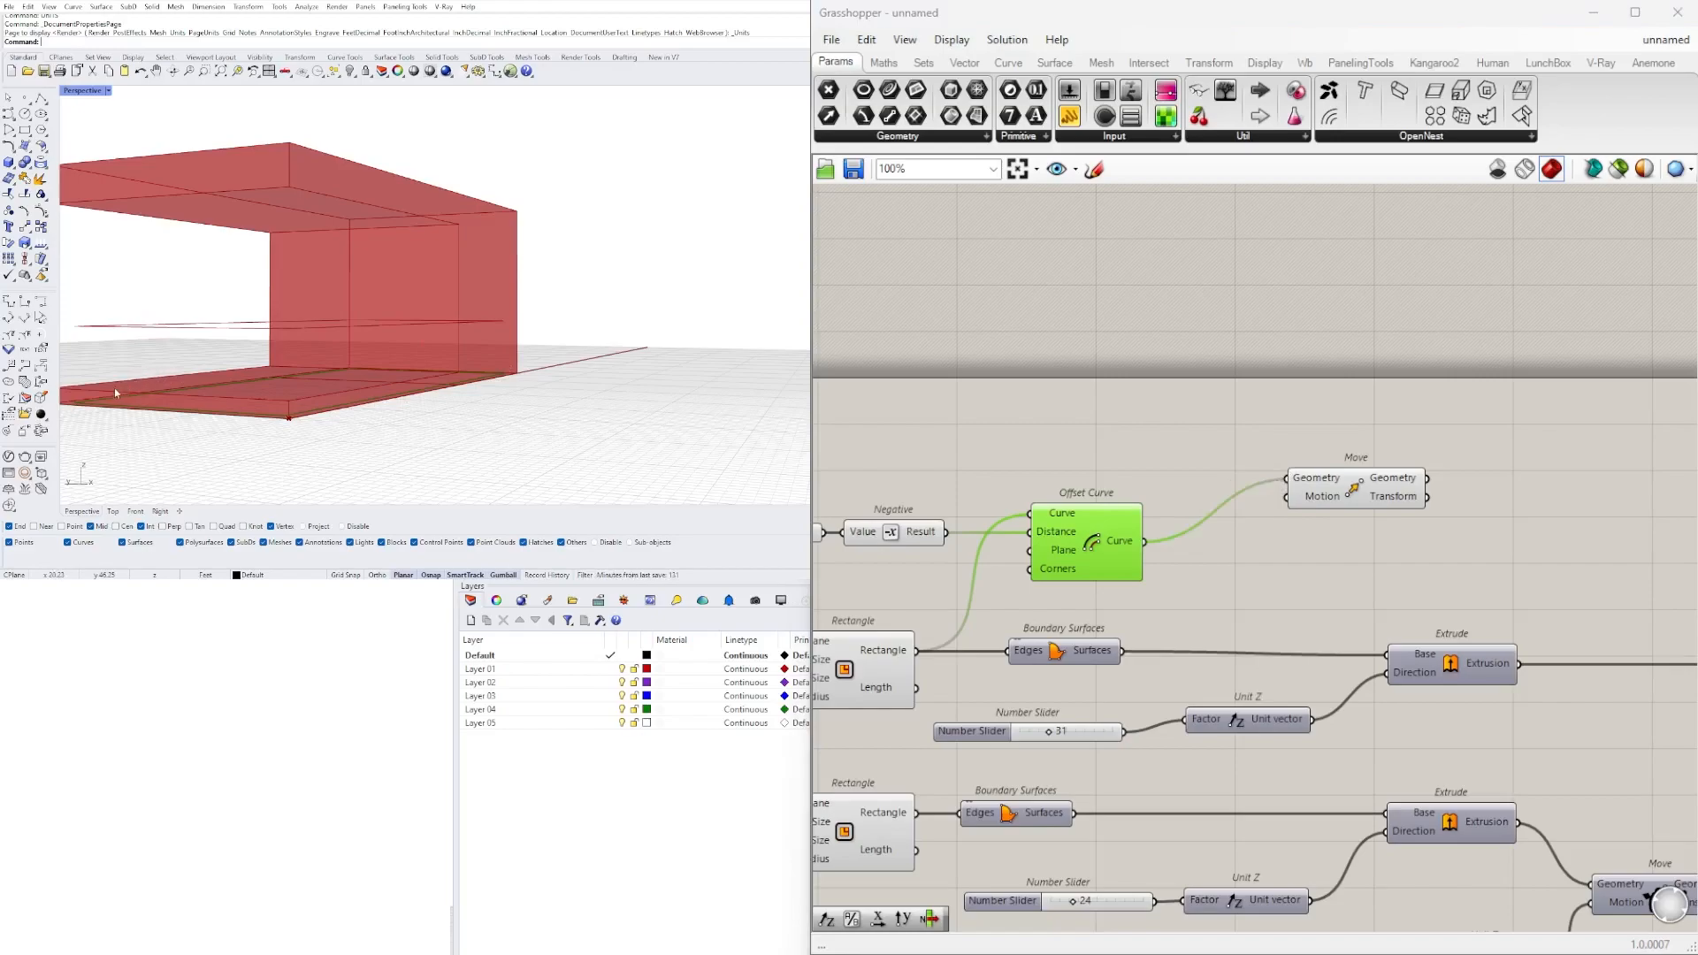
Place the new Move component above Solid Difference and connect the lowest Unit Z vector to its Motion input.
click(1329, 510)
scroll(1328, 531, down, 3)
scroll(1330, 554, up, 3)
right_drag(1451, 632, 1149, 659)
scroll(1185, 605, down, 1)
drag(1217, 421, 1650, 437)
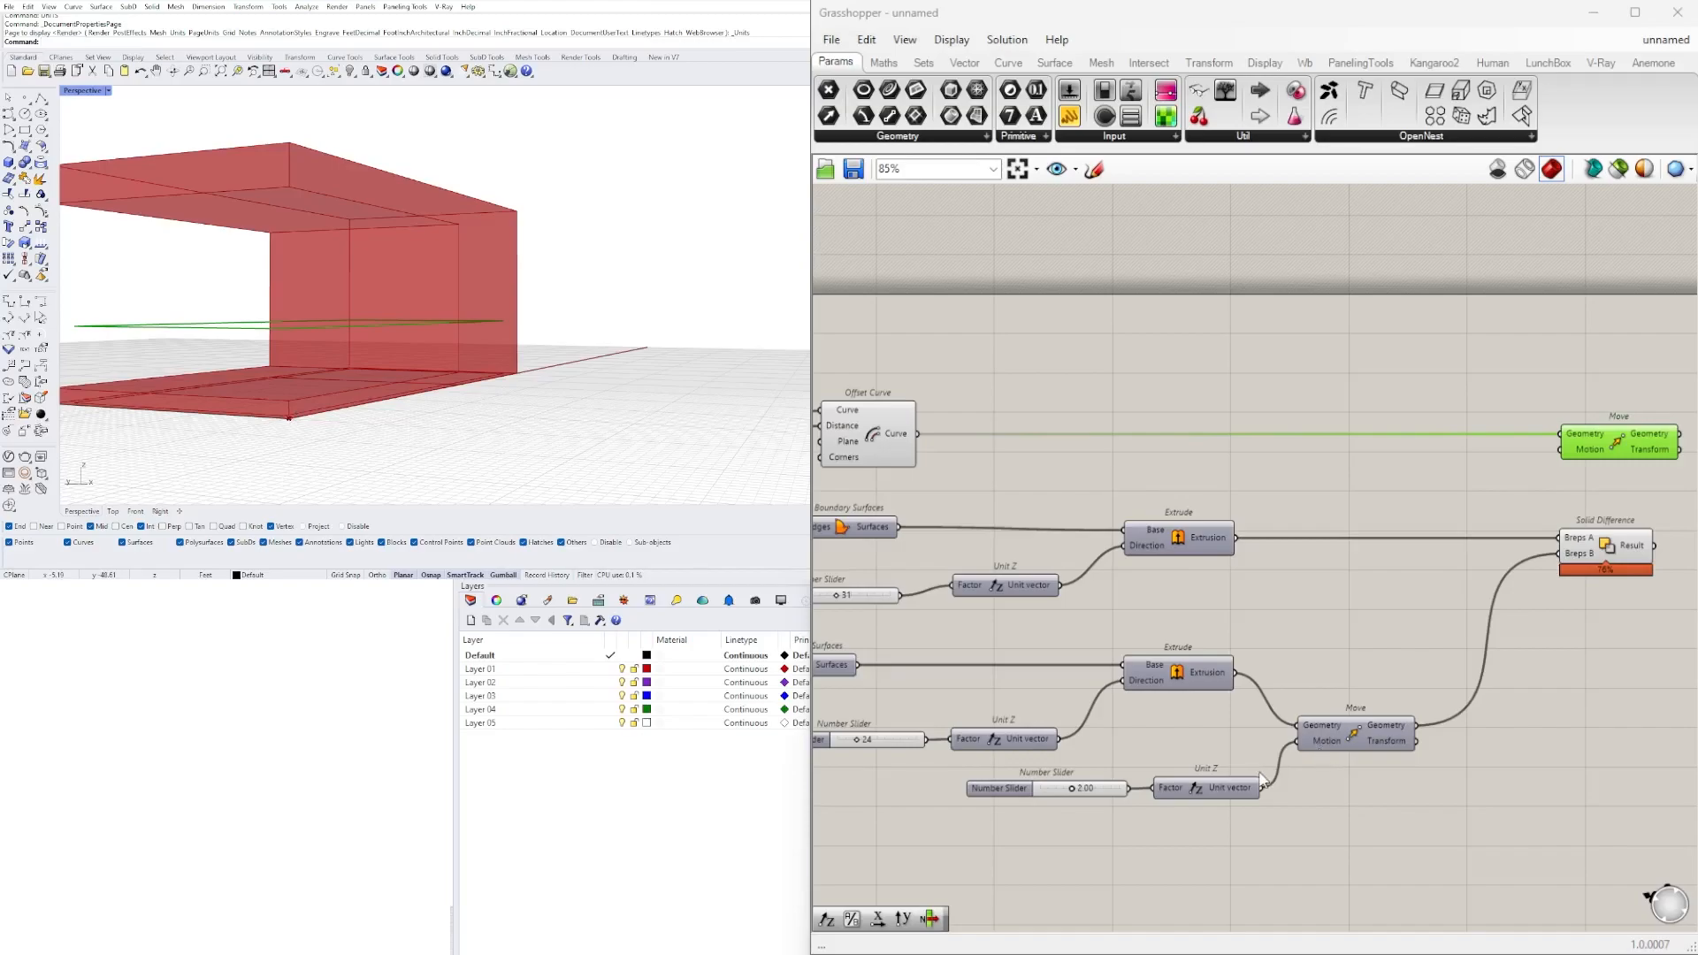
drag(1260, 787, 1560, 449)
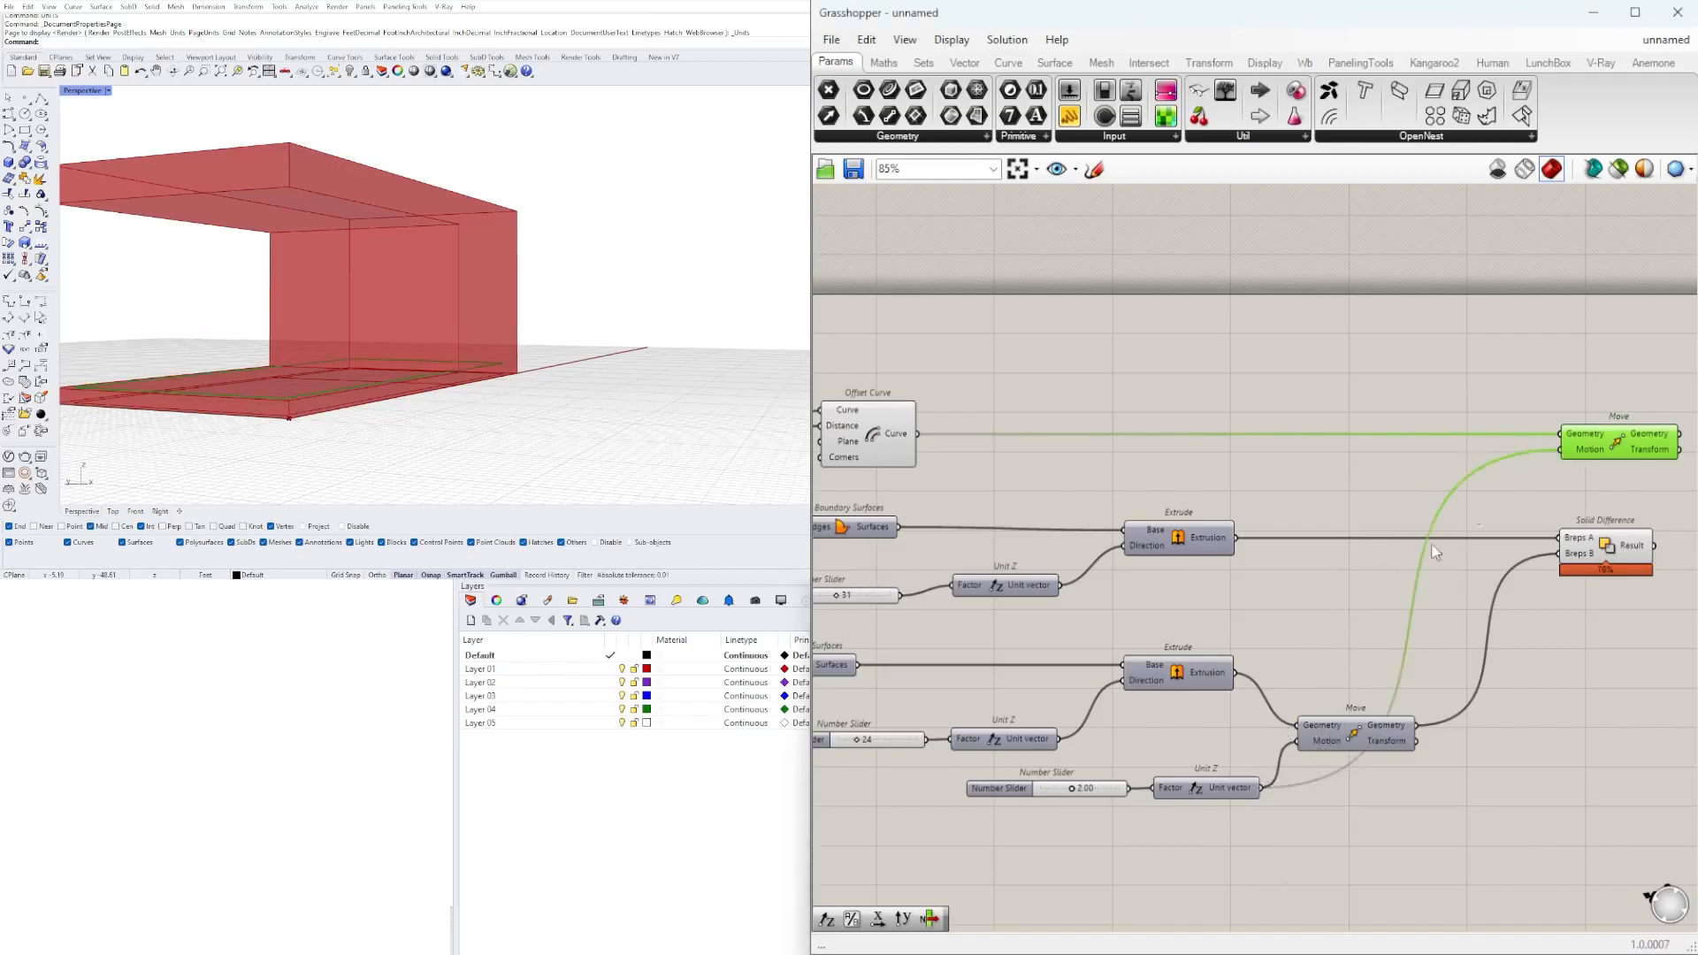
Add a Boundary Surfaces component beside the new Move and connect Move's Geometry output to its Edges input.
scroll(1119, 778, up, 3)
drag(1064, 785, 1070, 783)
right_drag(447, 322, 426, 346)
scroll(1349, 420, down, 4)
right_drag(1618, 299, 1352, 407)
scroll(1353, 407, up, 4)
right_drag(1604, 456, 1409, 470)
double_click(1408, 471)
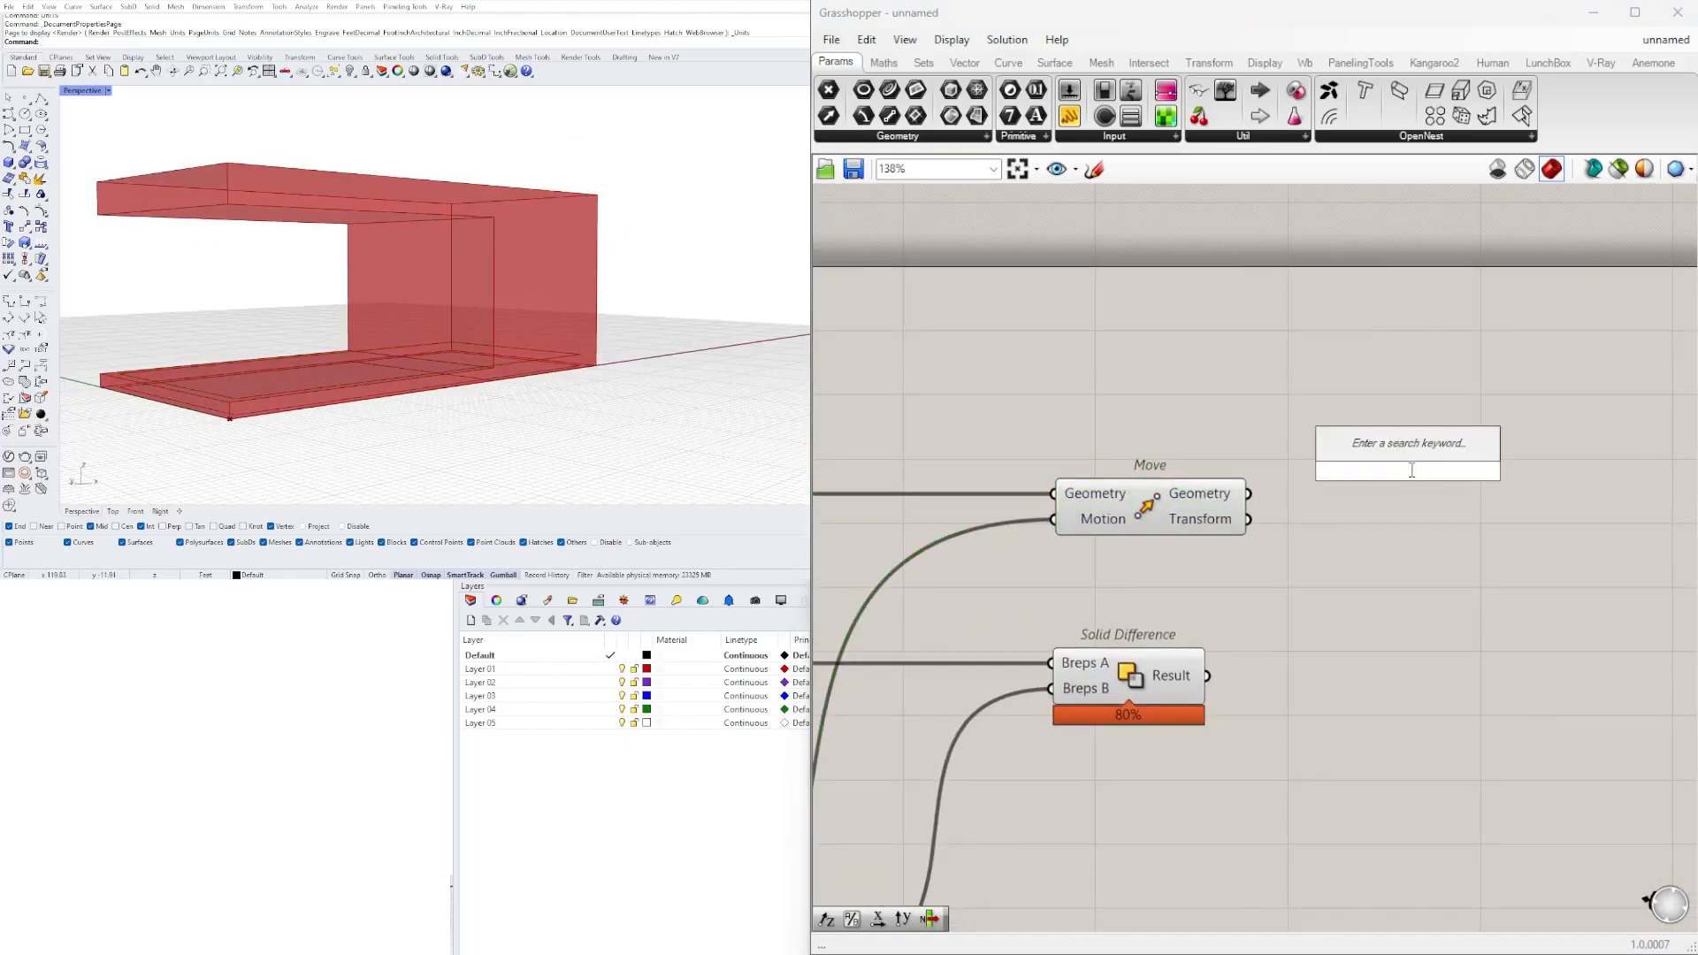
text(boundary)
key(Return)
mouse_move(1248, 495)
mouse_down()
mouse_move(1328, 471)
mouse_move(1240, 538)
mouse_move(1226, 498)
mouse_up()
Shift the lower Move component slightly right and place Solid Difference beside it, well below the new Boundary Surfaces.
scroll(1309, 497, down, 4)
scroll(1318, 508, up, 3)
click(1341, 591)
drag(966, 831, 1042, 832)
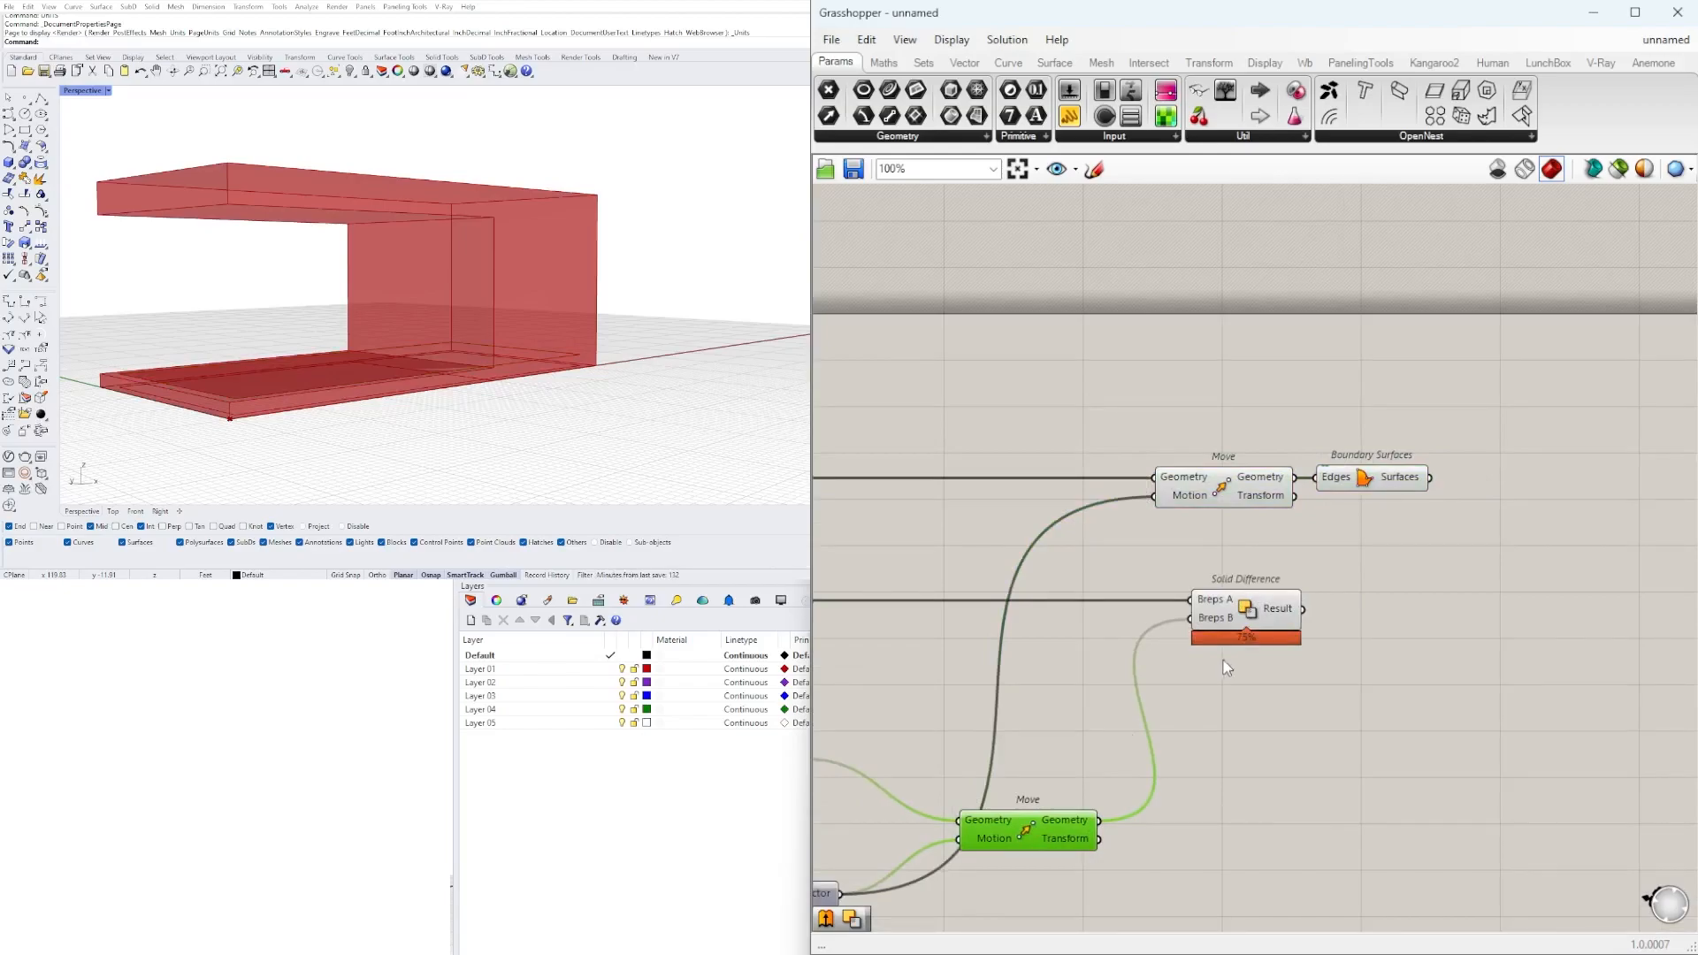
shift+click(1230, 619)
drag(1253, 608, 1268, 784)
click(1394, 531)
right_drag(1360, 626, 1308, 628)
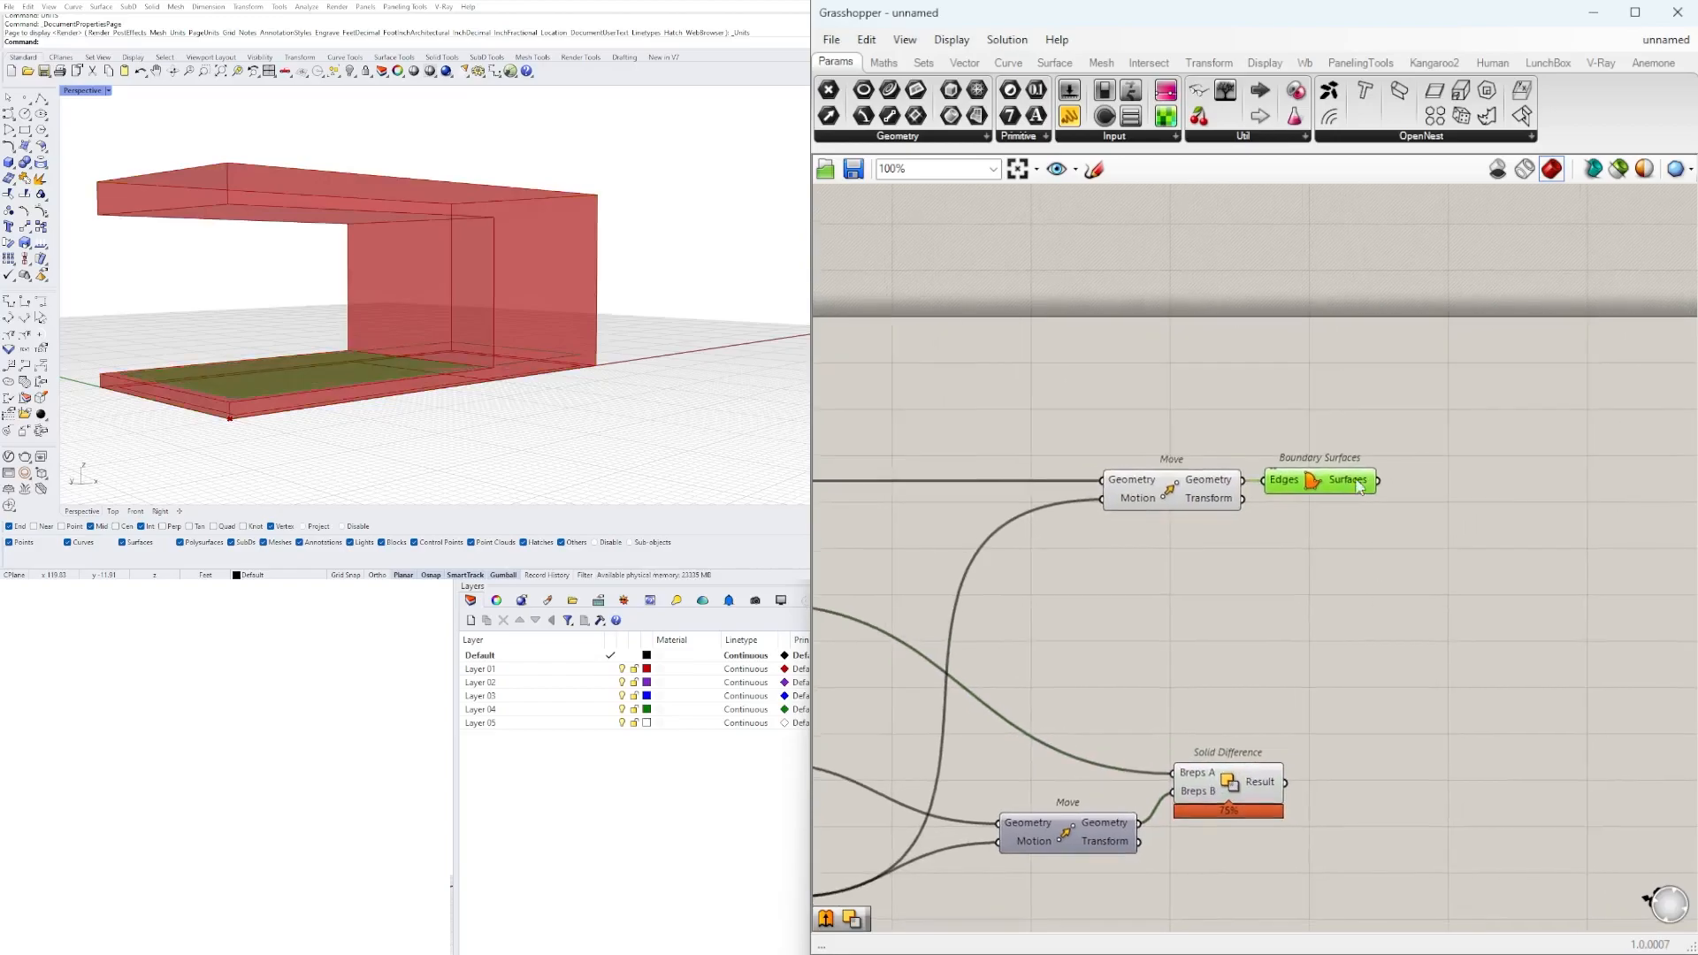
Add an Extrude component beside the upper Boundary Surfaces and connect the Surfaces output to its Base input.
right_drag(1446, 553, 1362, 529)
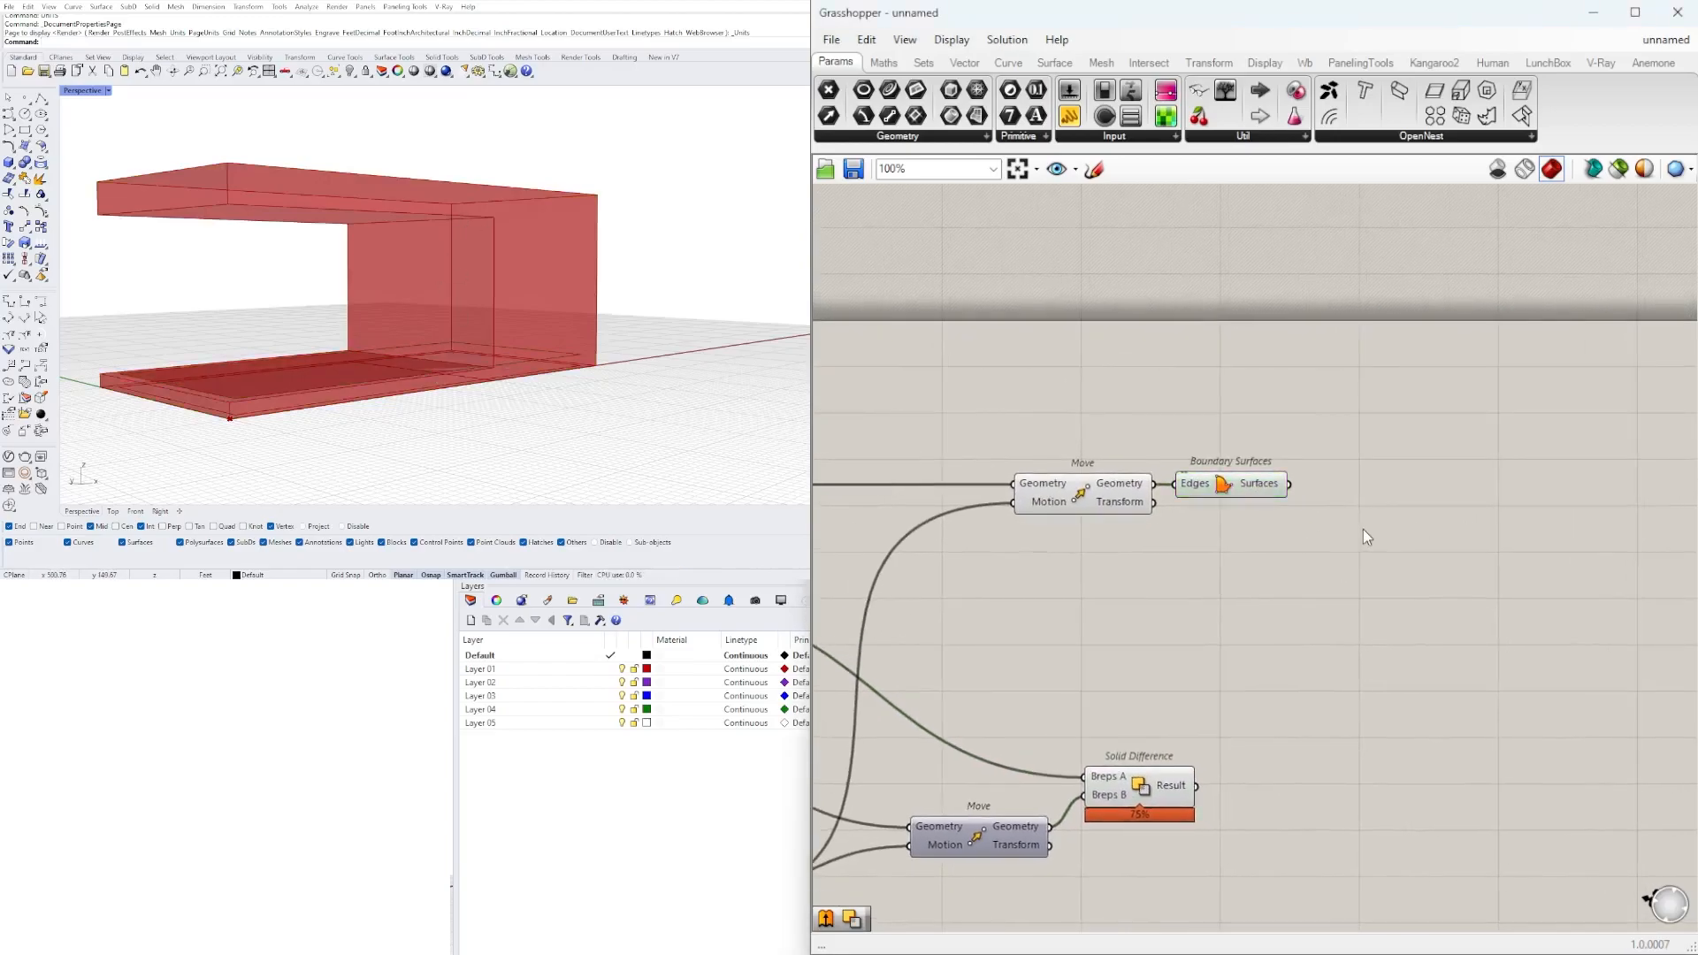
double_click(1362, 529)
text(EXT)
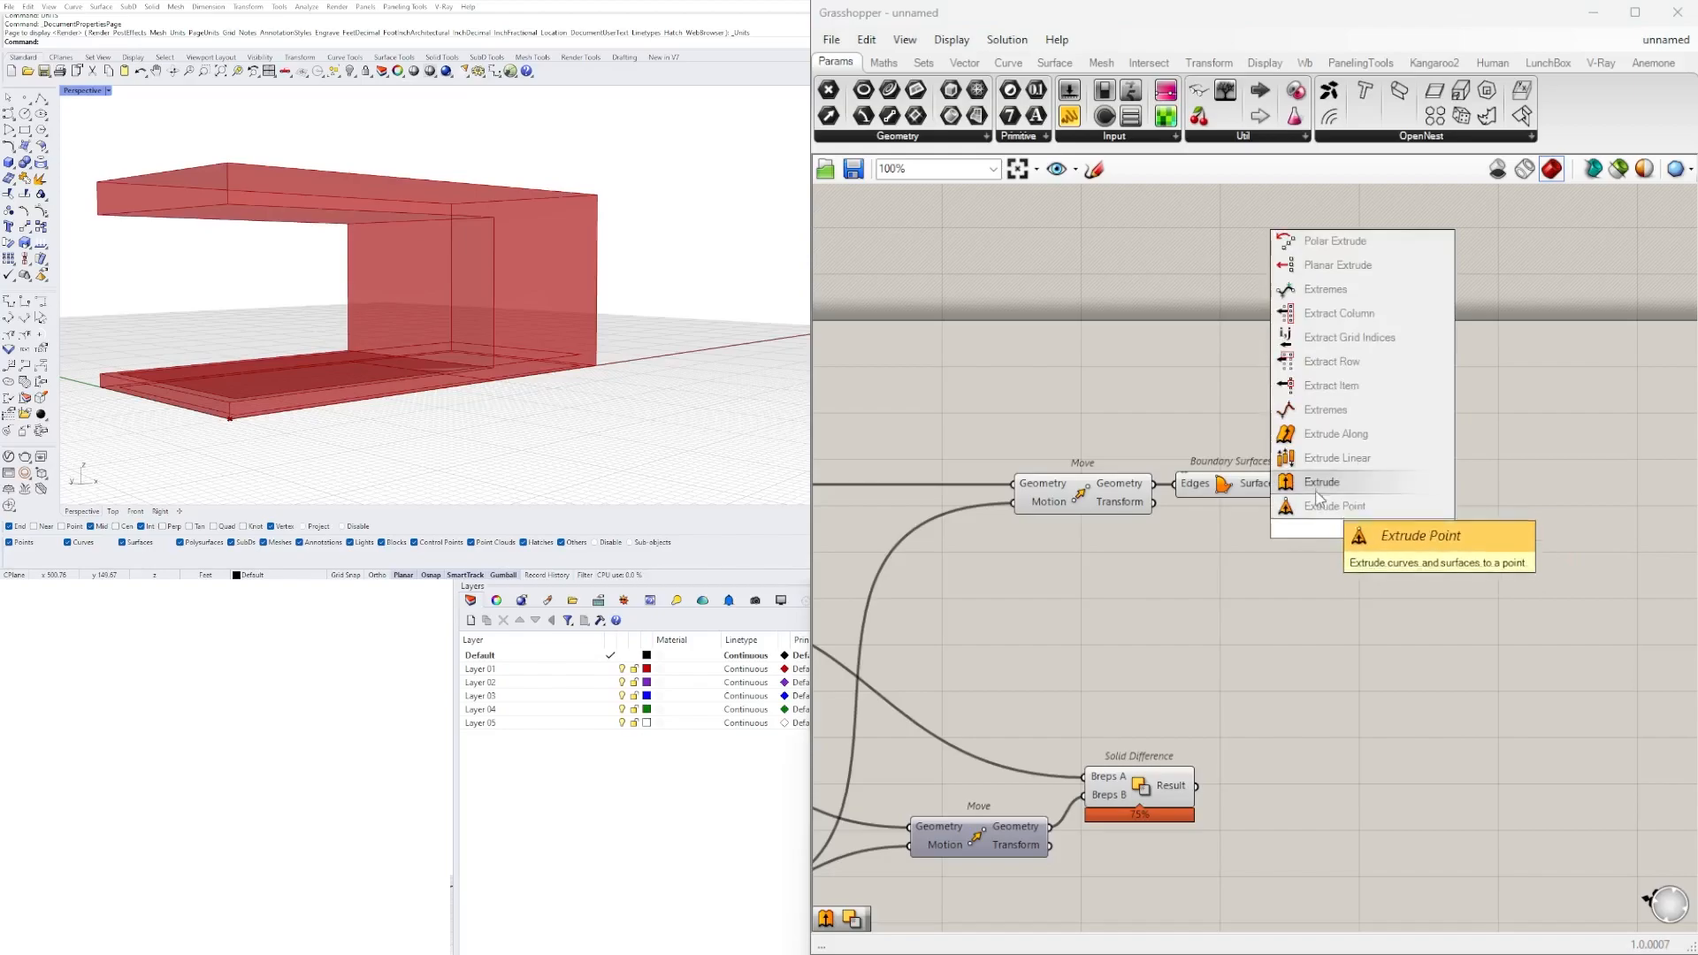
click(1322, 410)
click(1271, 492)
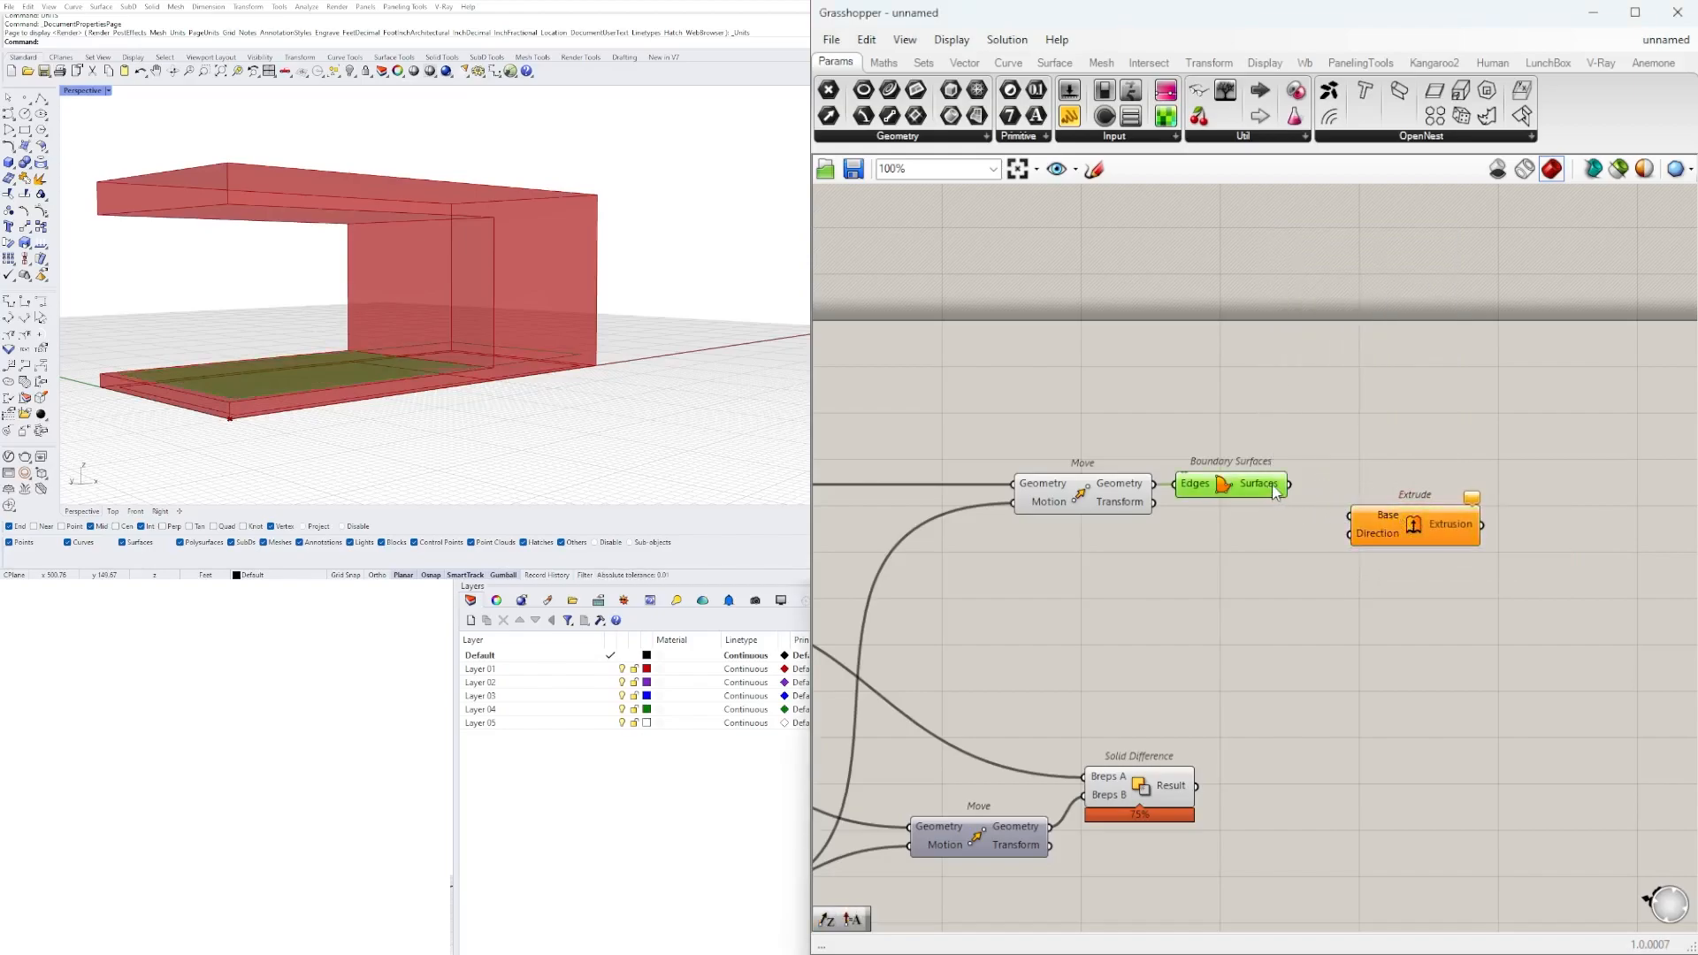
drag(1307, 502, 1401, 528)
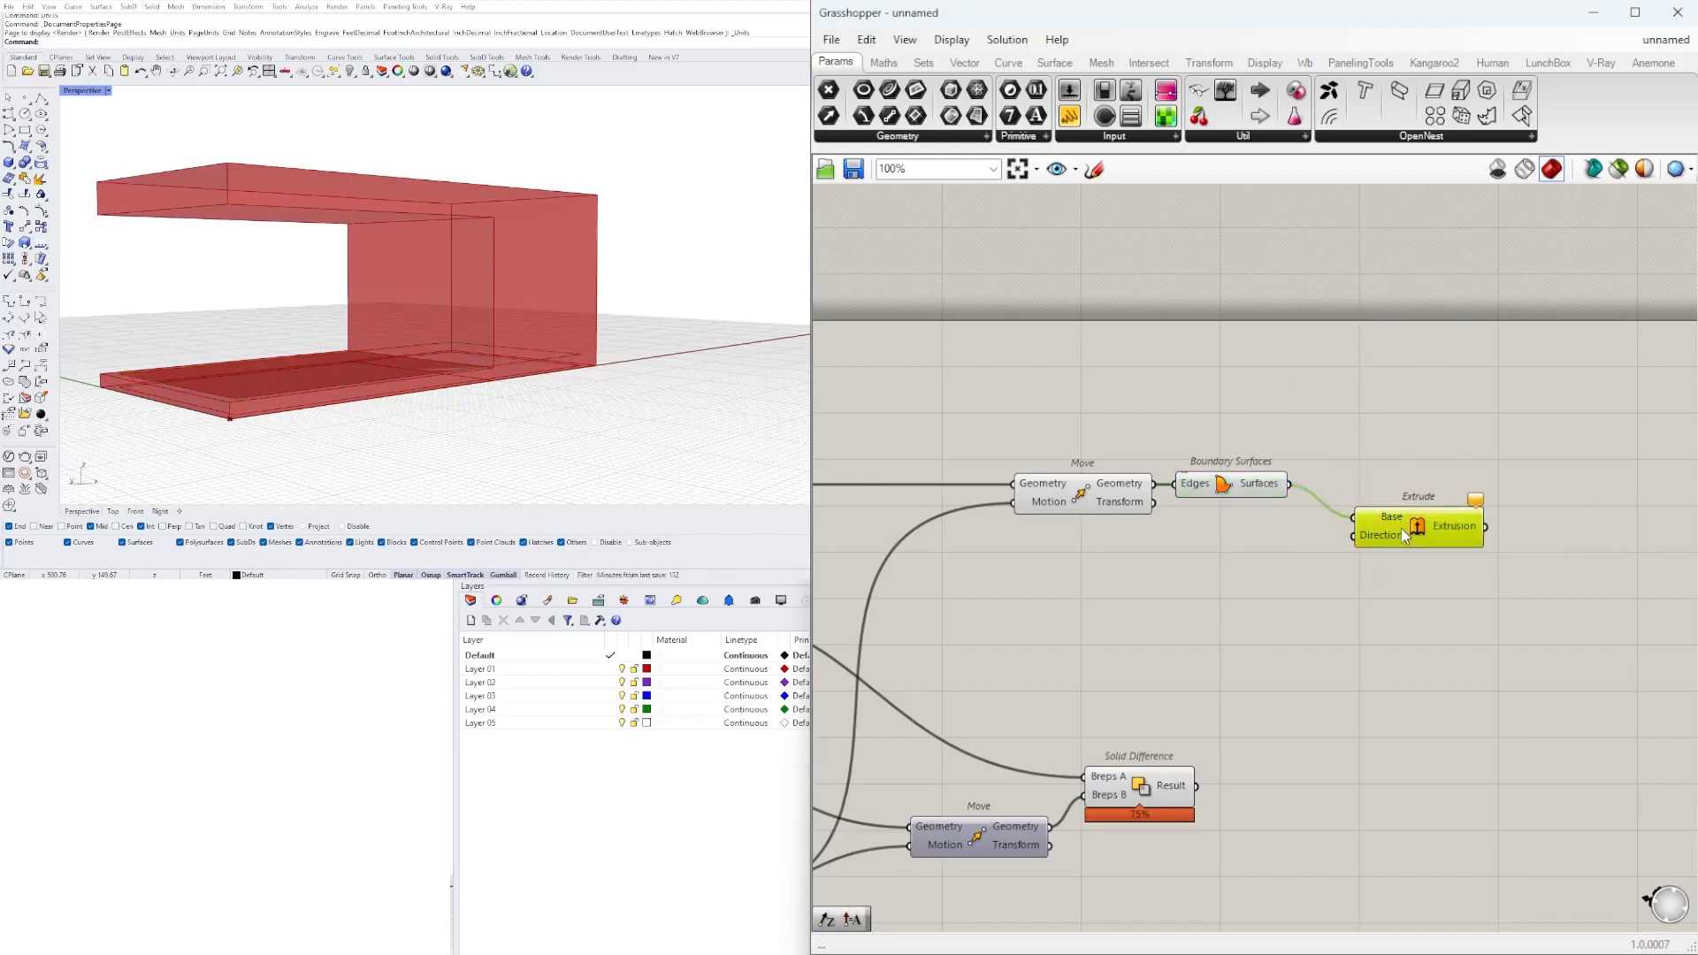
Add a Unit Z component below Boundary Surfaces and connect its Unit vector to the new Extrude's Direction input.
double_click(1236, 570)
text(Z)
click(1222, 551)
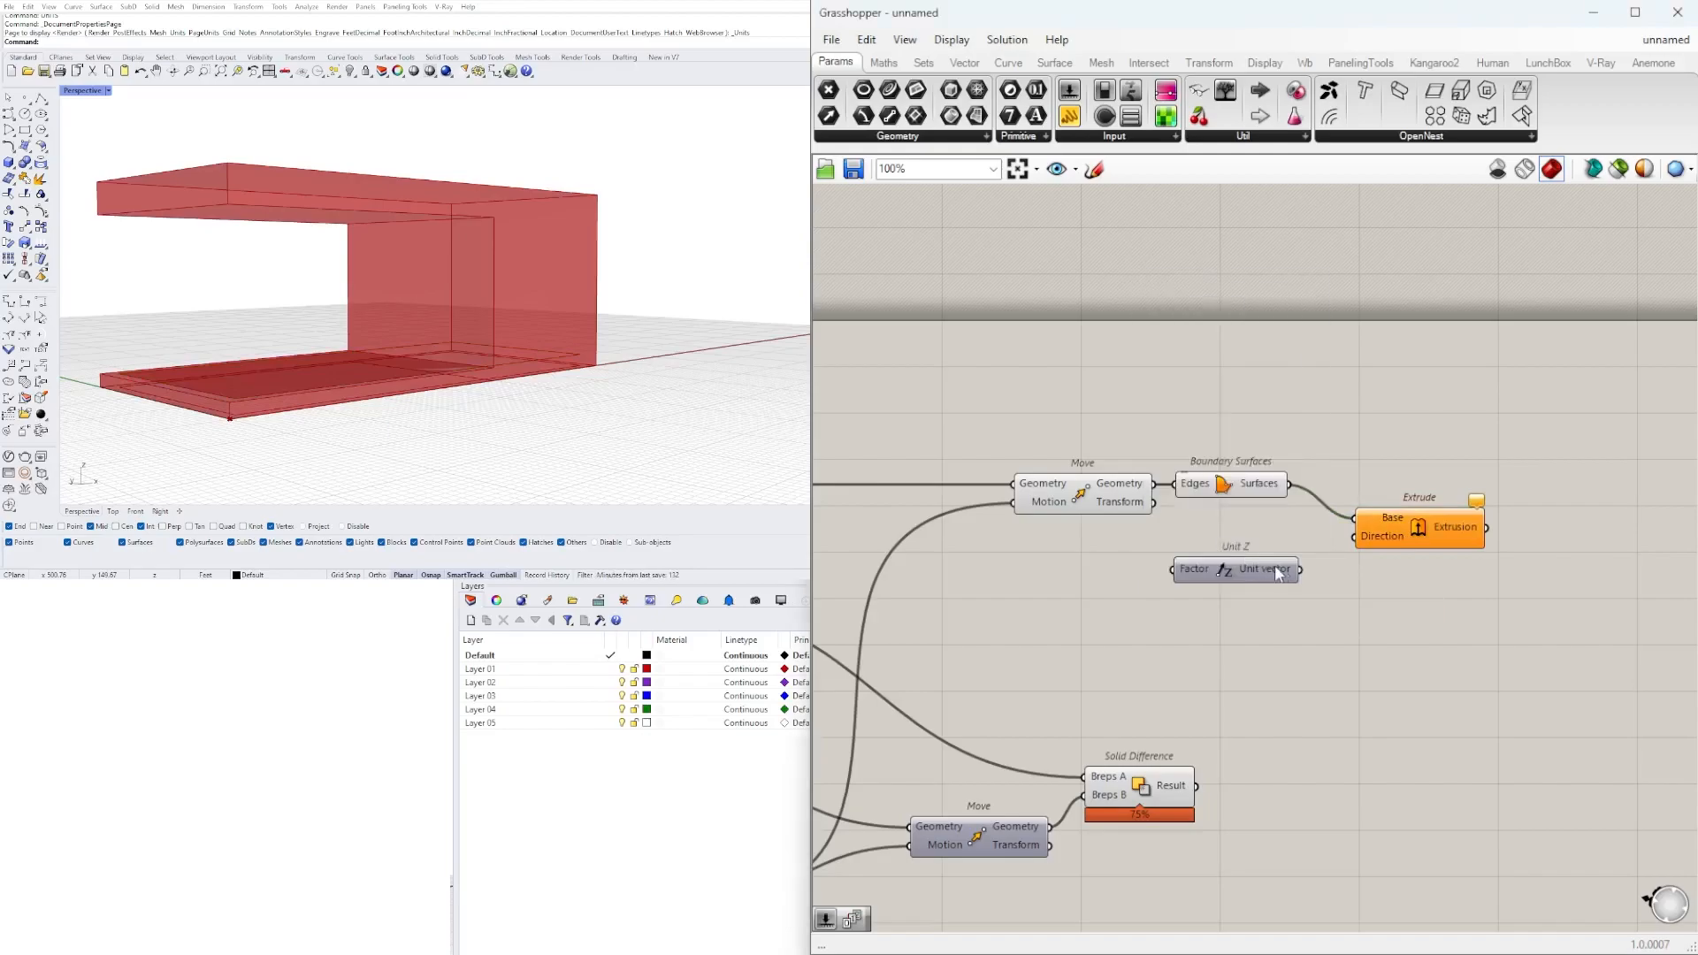
drag(1302, 570, 1422, 528)
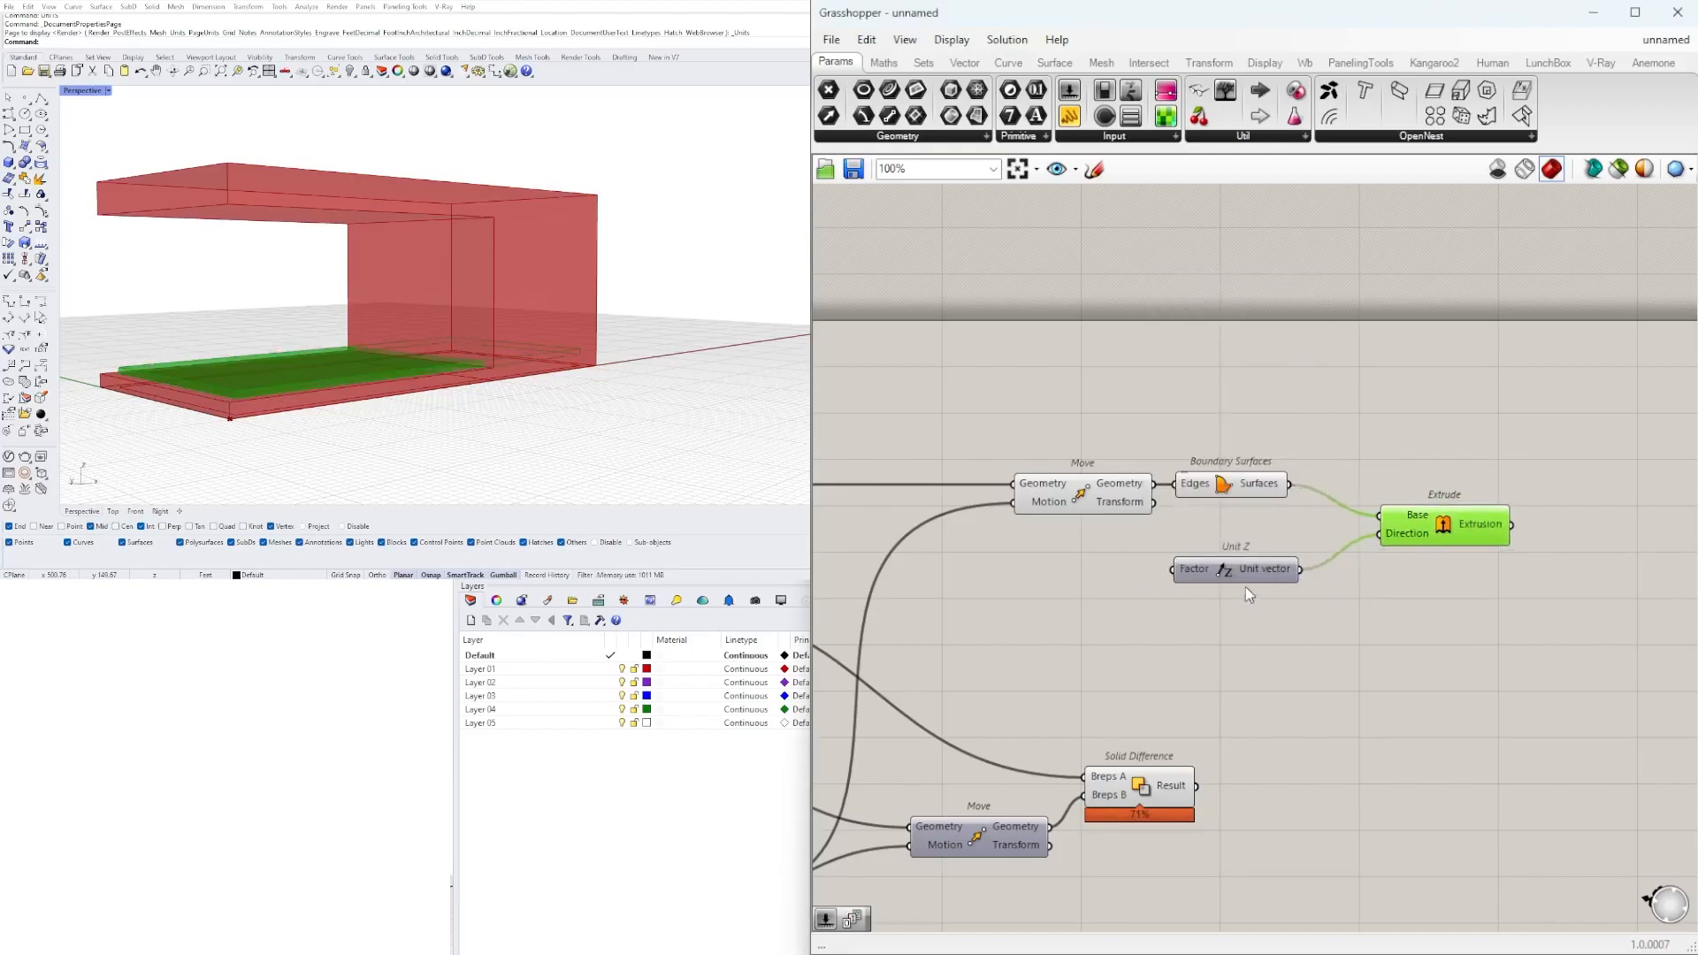
drag(1254, 584, 1246, 580)
Delete the new Unit Z and connect the Unit Z driven by the 24 slider to the new Extrude's Direction input.
right_drag(531, 292, 474, 347)
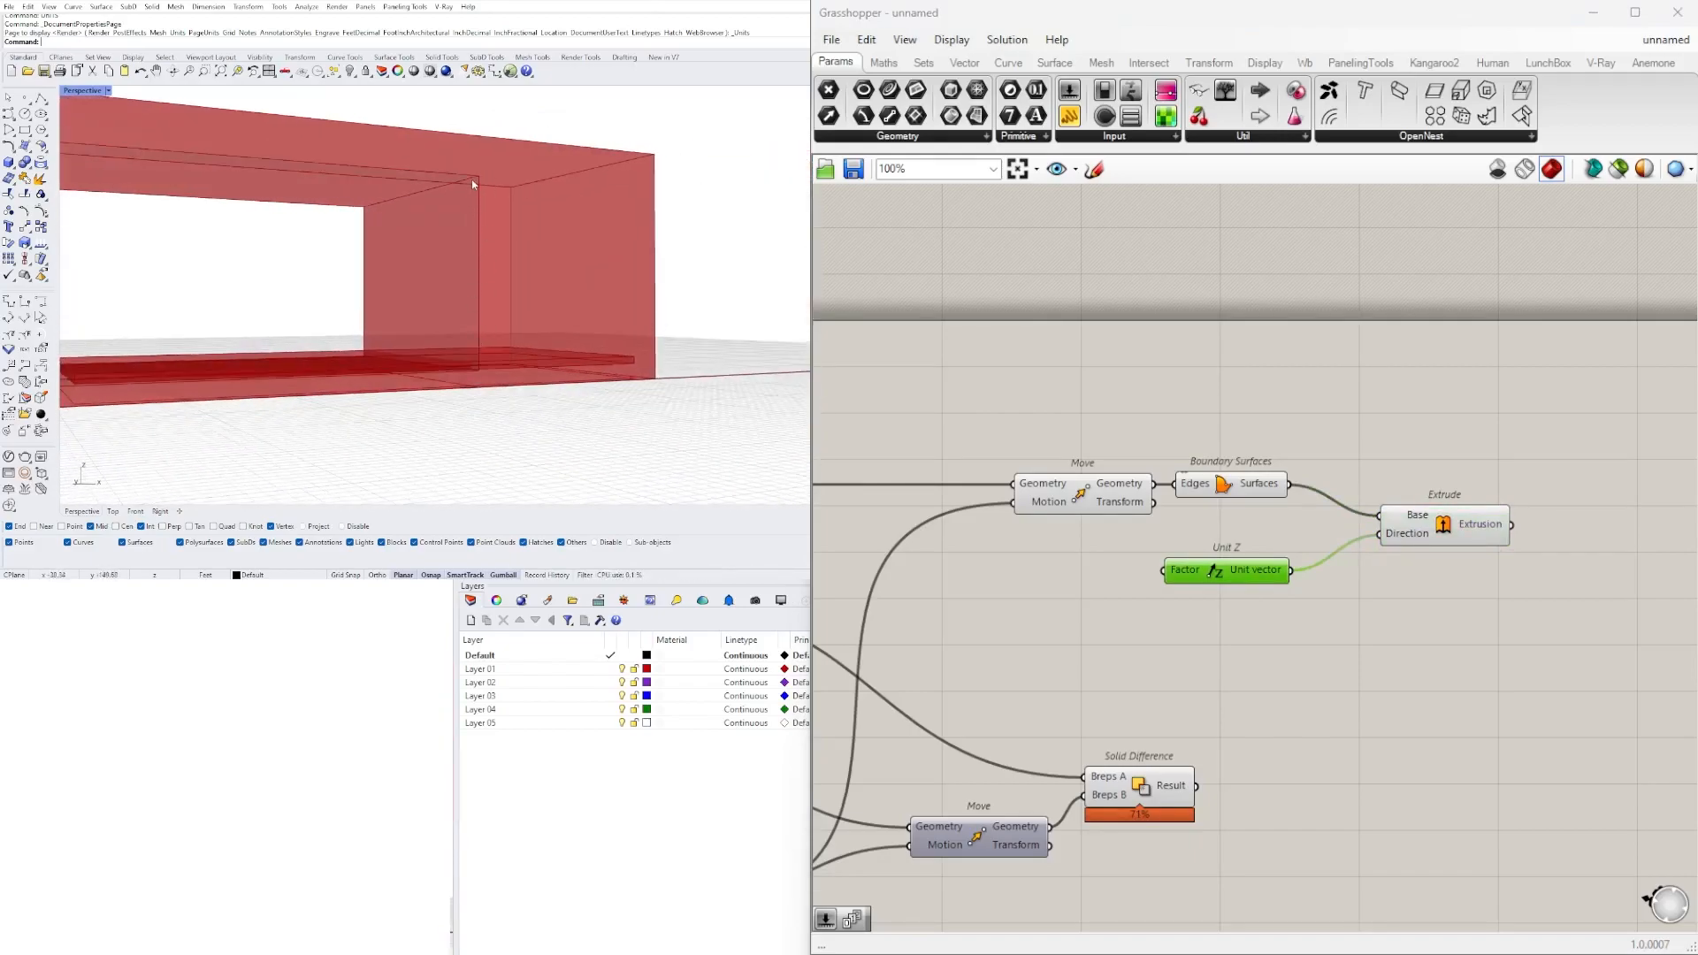
scroll(1074, 435, down, 4)
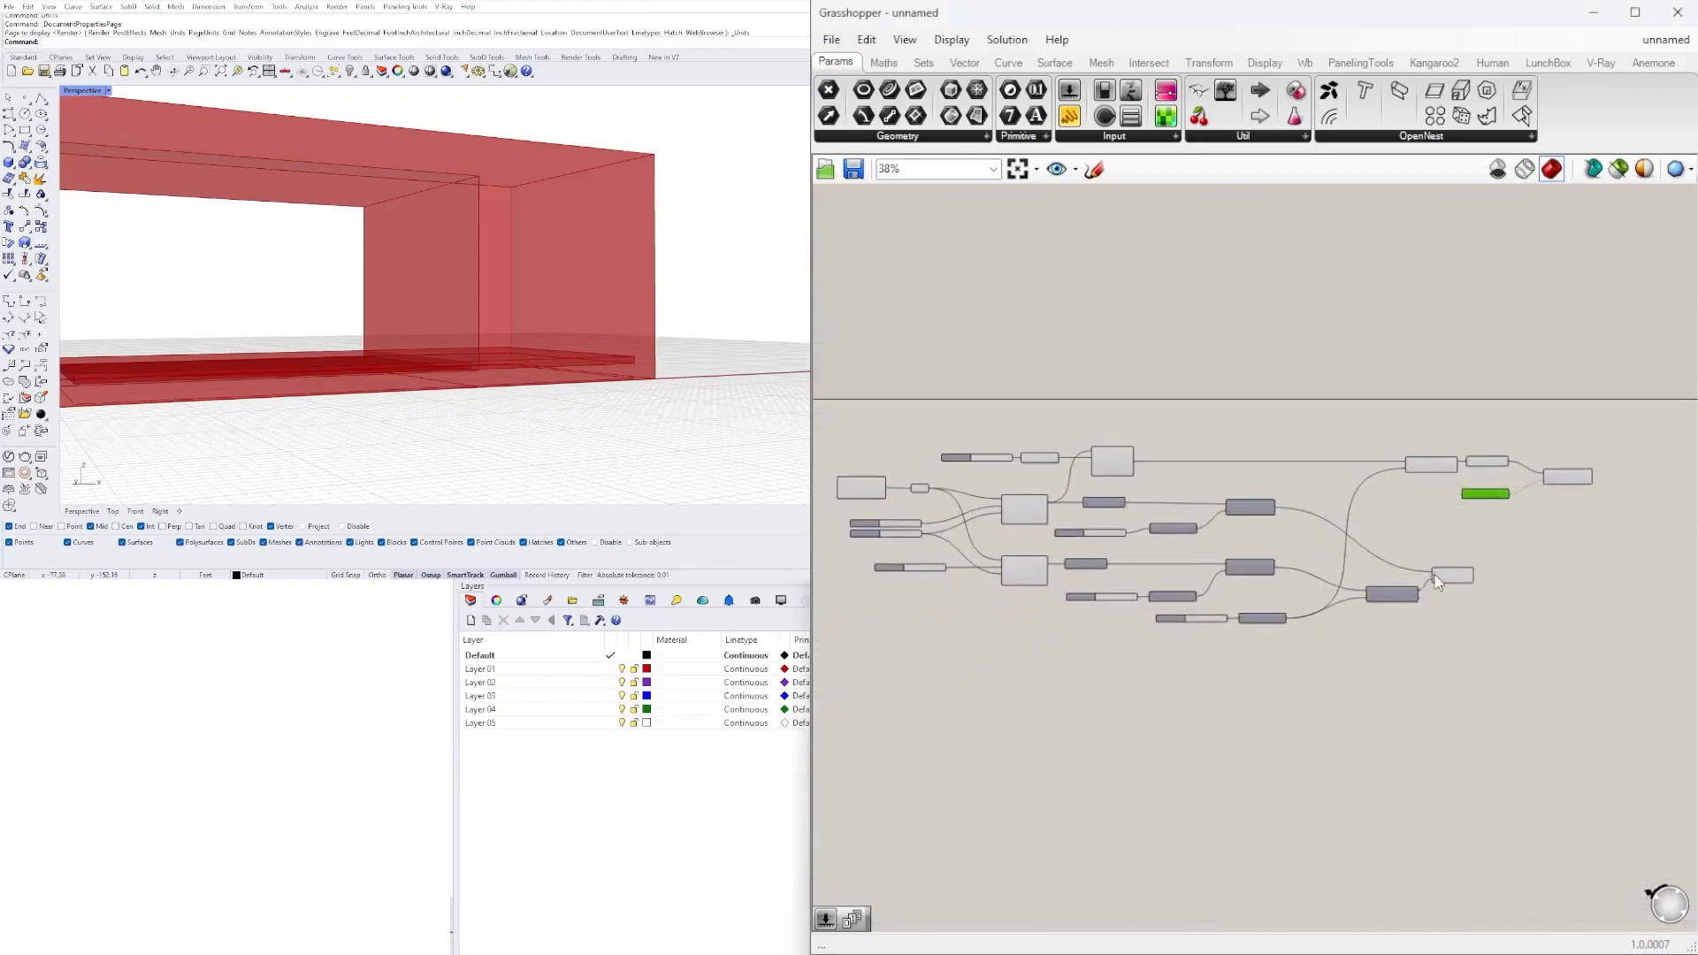
scroll(1236, 562, up, 3)
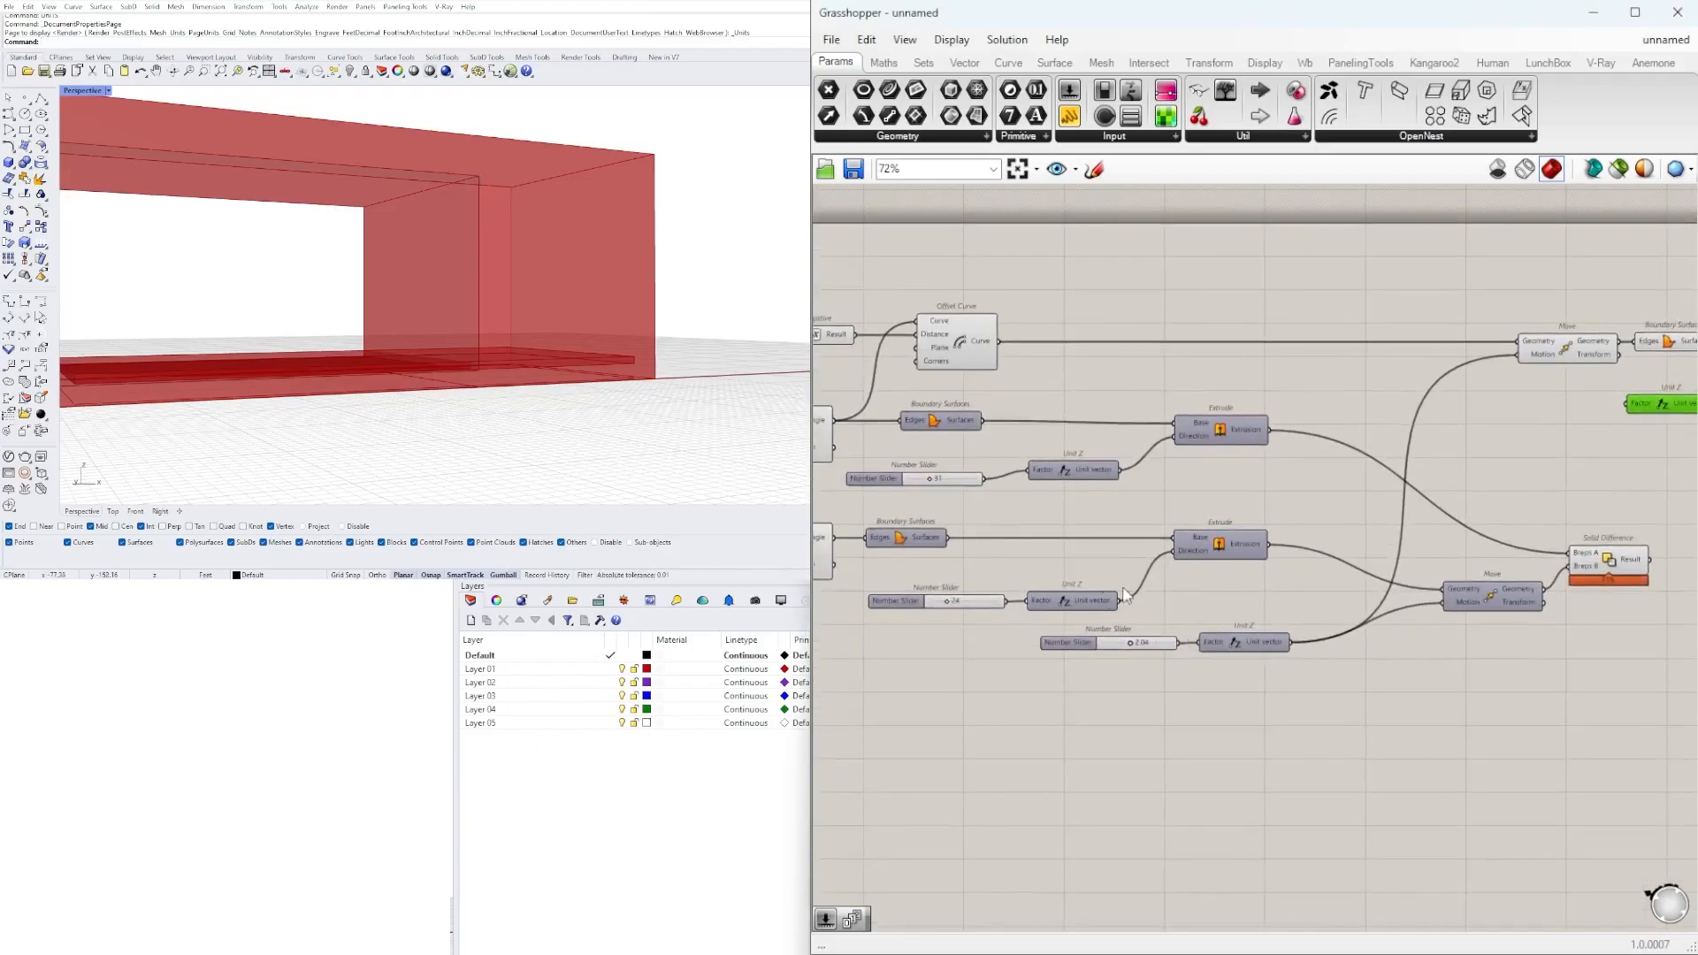
right_drag(1123, 594, 1040, 646)
drag(1037, 642, 1415, 543)
right_drag(1575, 439, 1456, 458)
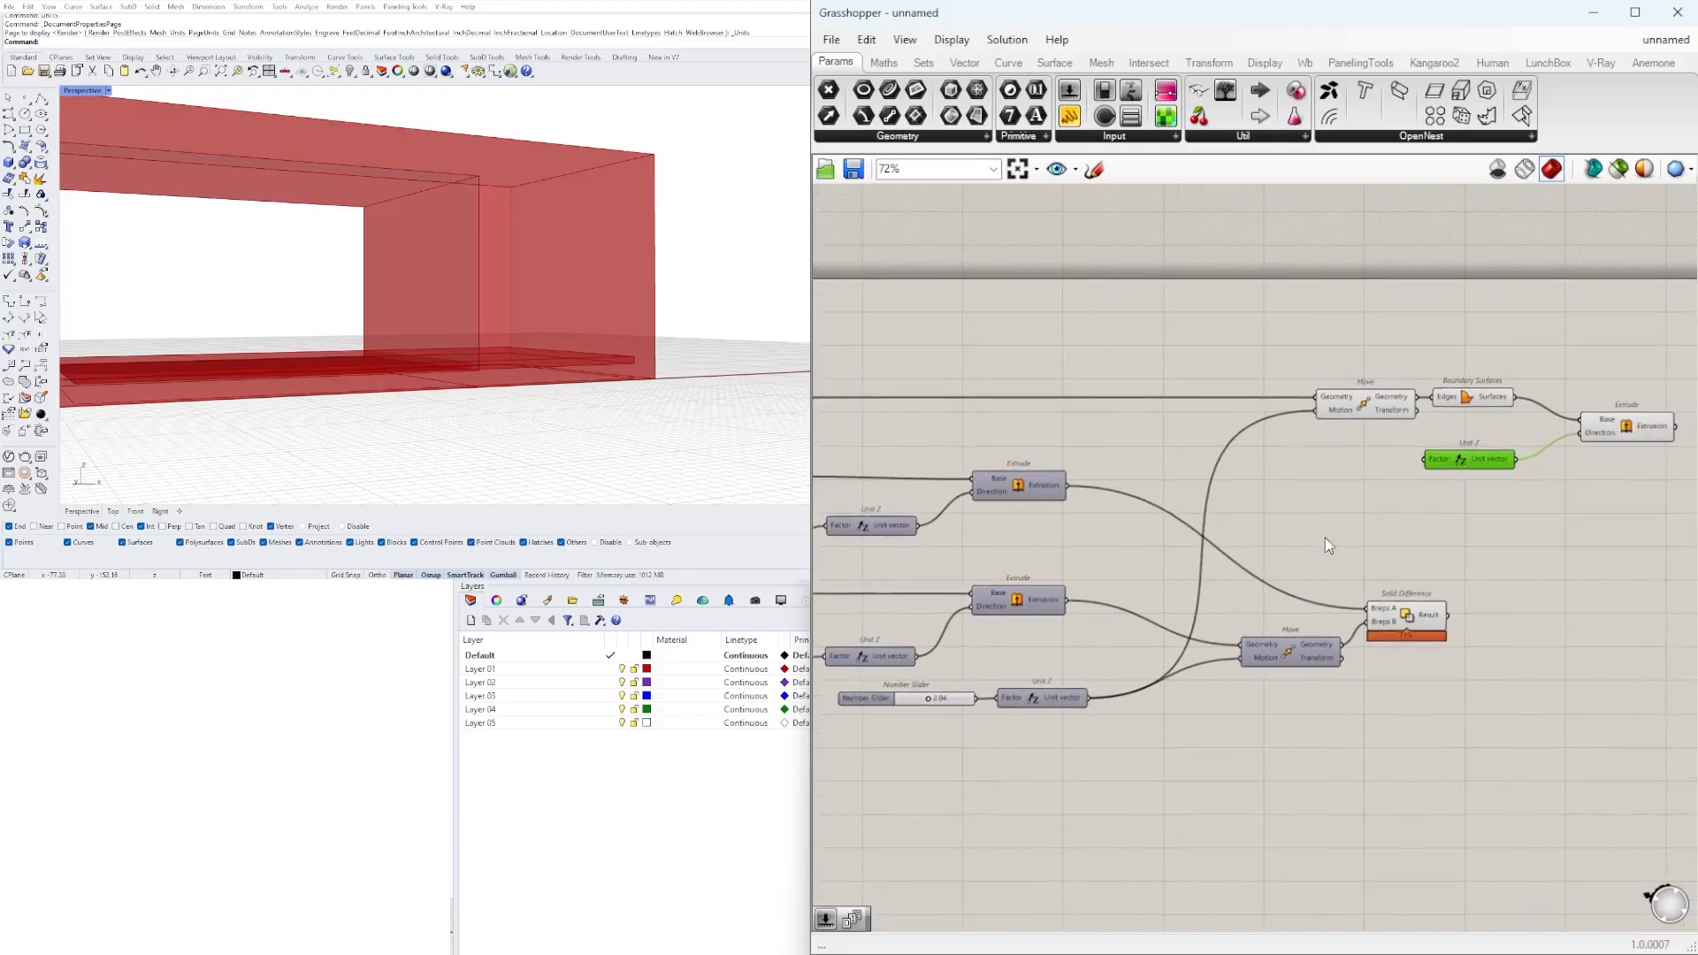
key(Delete)
drag(920, 659, 1570, 432)
Set the Number Slider feeding Negative and the Offset Curve distance to 1.54.
right_drag(522, 237, 506, 283)
scroll(506, 283, down, 4)
right_drag(1358, 495, 1691, 484)
right_drag(942, 367, 1042, 444)
scroll(937, 460, up, 10)
mouse_move(962, 484)
mouse_down()
mouse_move(1060, 485)
mouse_move(937, 492)
mouse_up()
right_drag(566, 292, 494, 240)
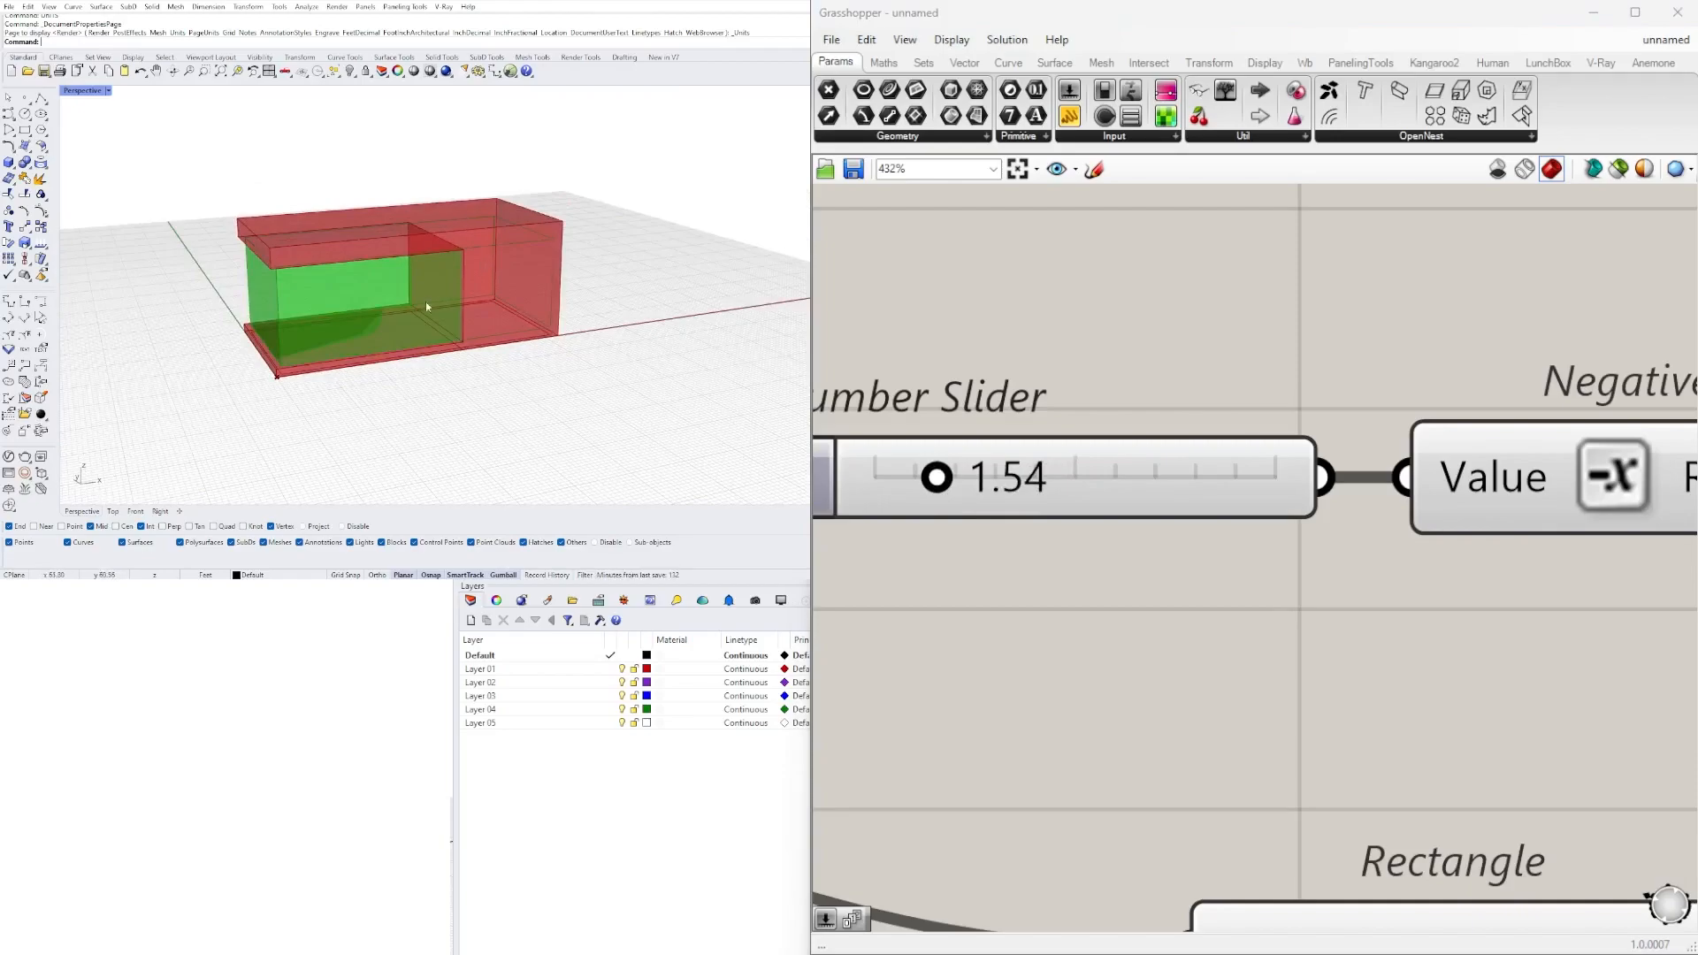
Add a second Solid Difference component beyond the new Extrude component.
scroll(1312, 385, down, 1)
right_drag(1609, 410, 958, 459)
scroll(959, 458, down, 5)
scroll(1274, 486, up, 2)
click(1381, 576)
click(1240, 711)
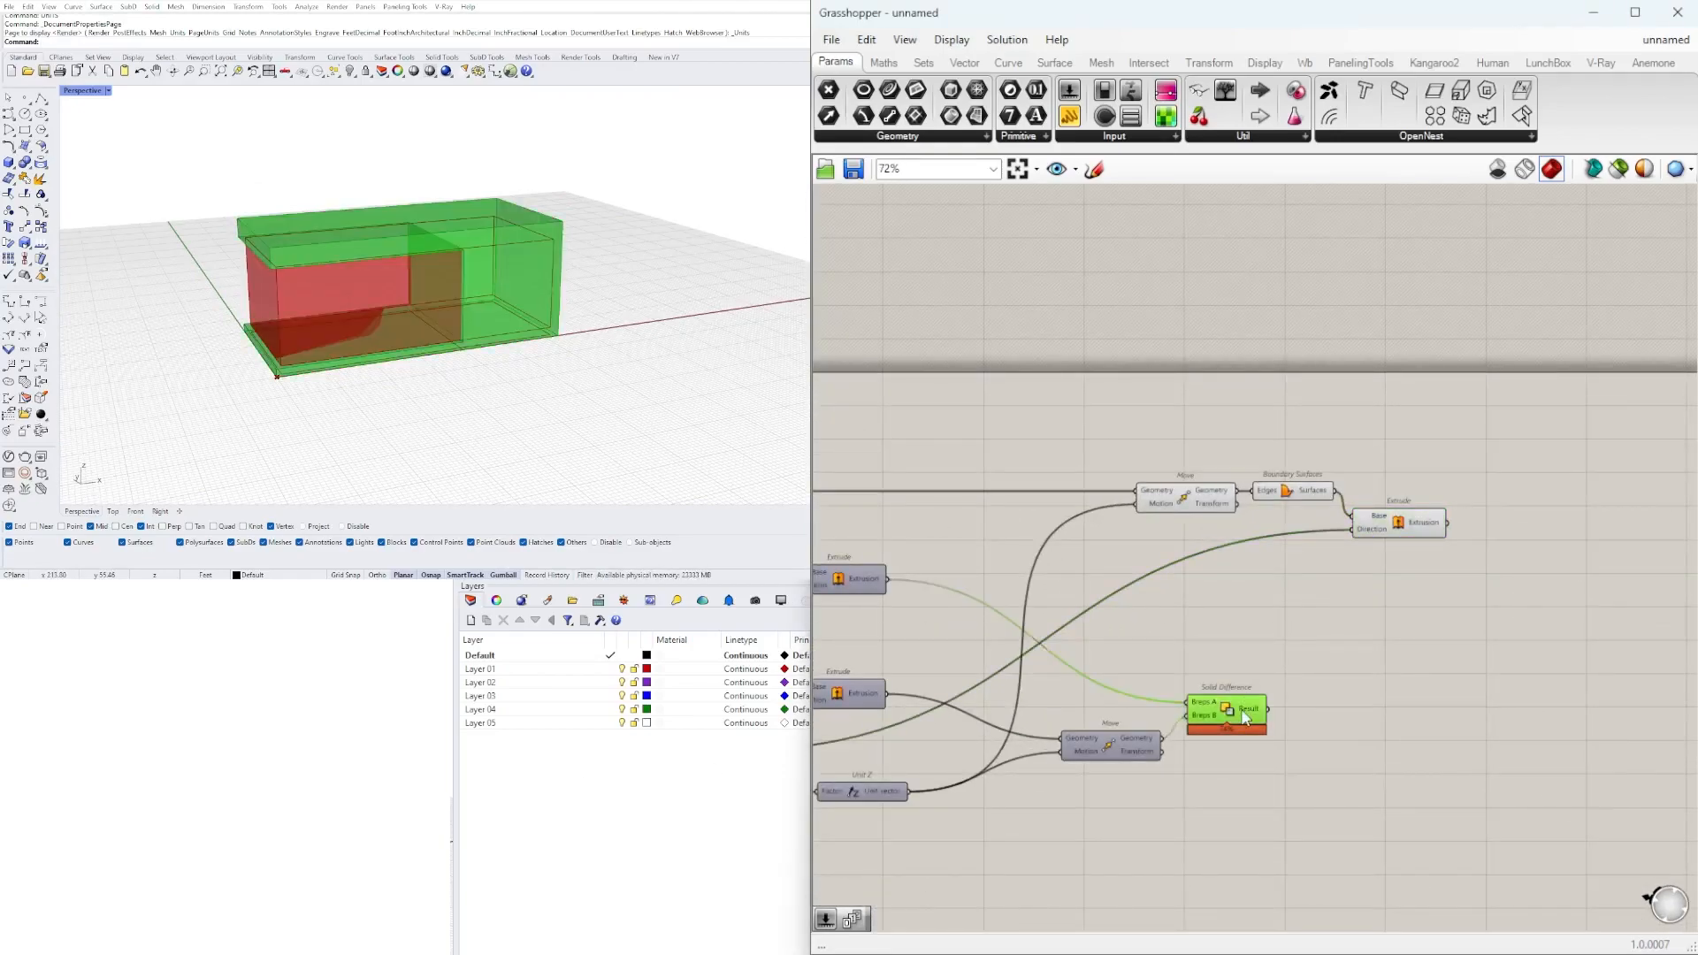
right_drag(1330, 684, 1255, 679)
scroll(1263, 678, up, 2)
double_click(1267, 677)
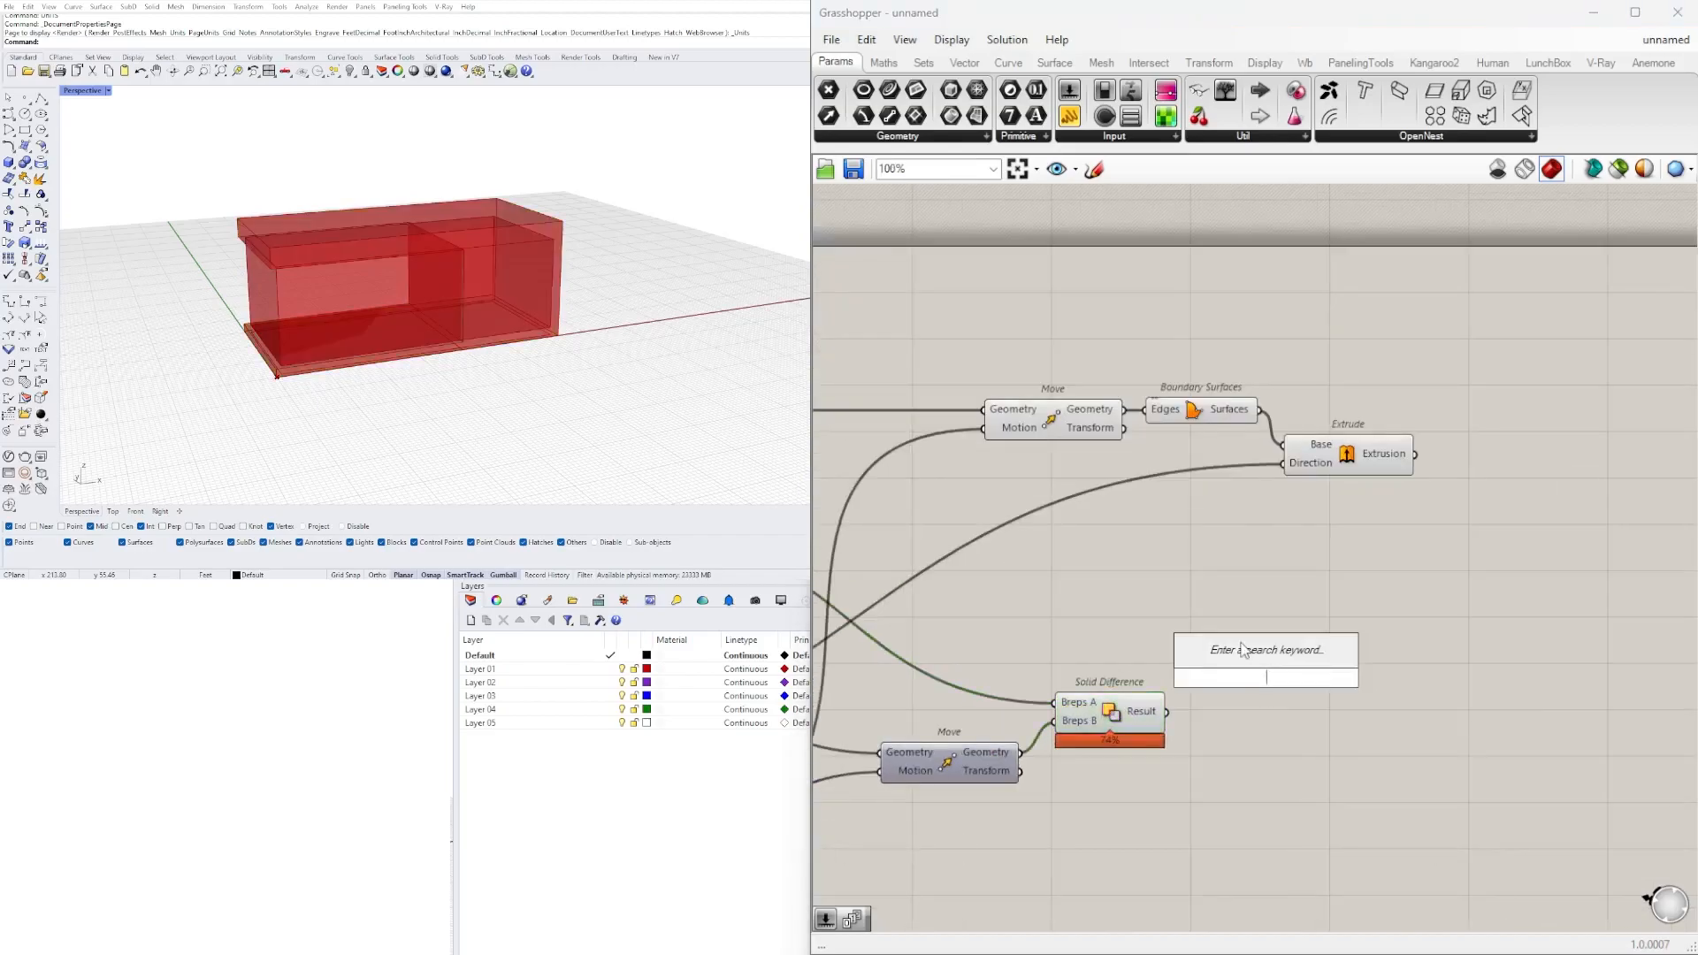
text(DIF)
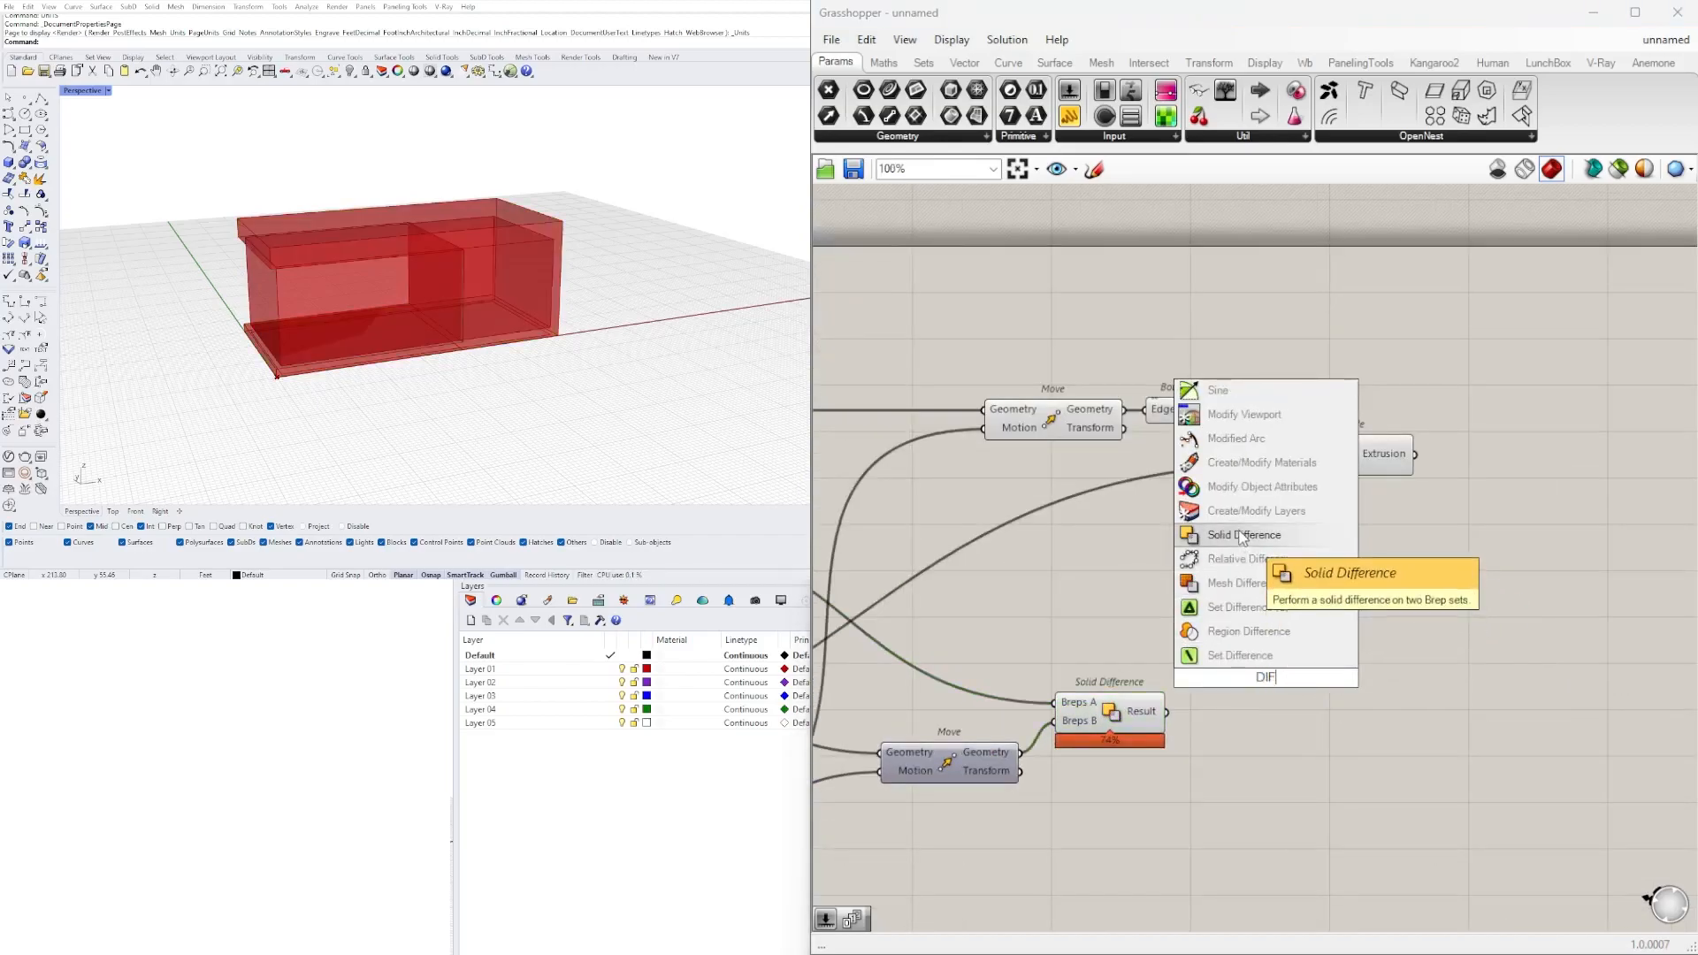
click(1240, 534)
drag(1267, 681, 1677, 538)
Connect the first Solid Difference's Result to the second one's Breps A input and the new Extrude's Extrusion to Breps B.
click(1113, 714)
right_drag(1247, 722, 998, 741)
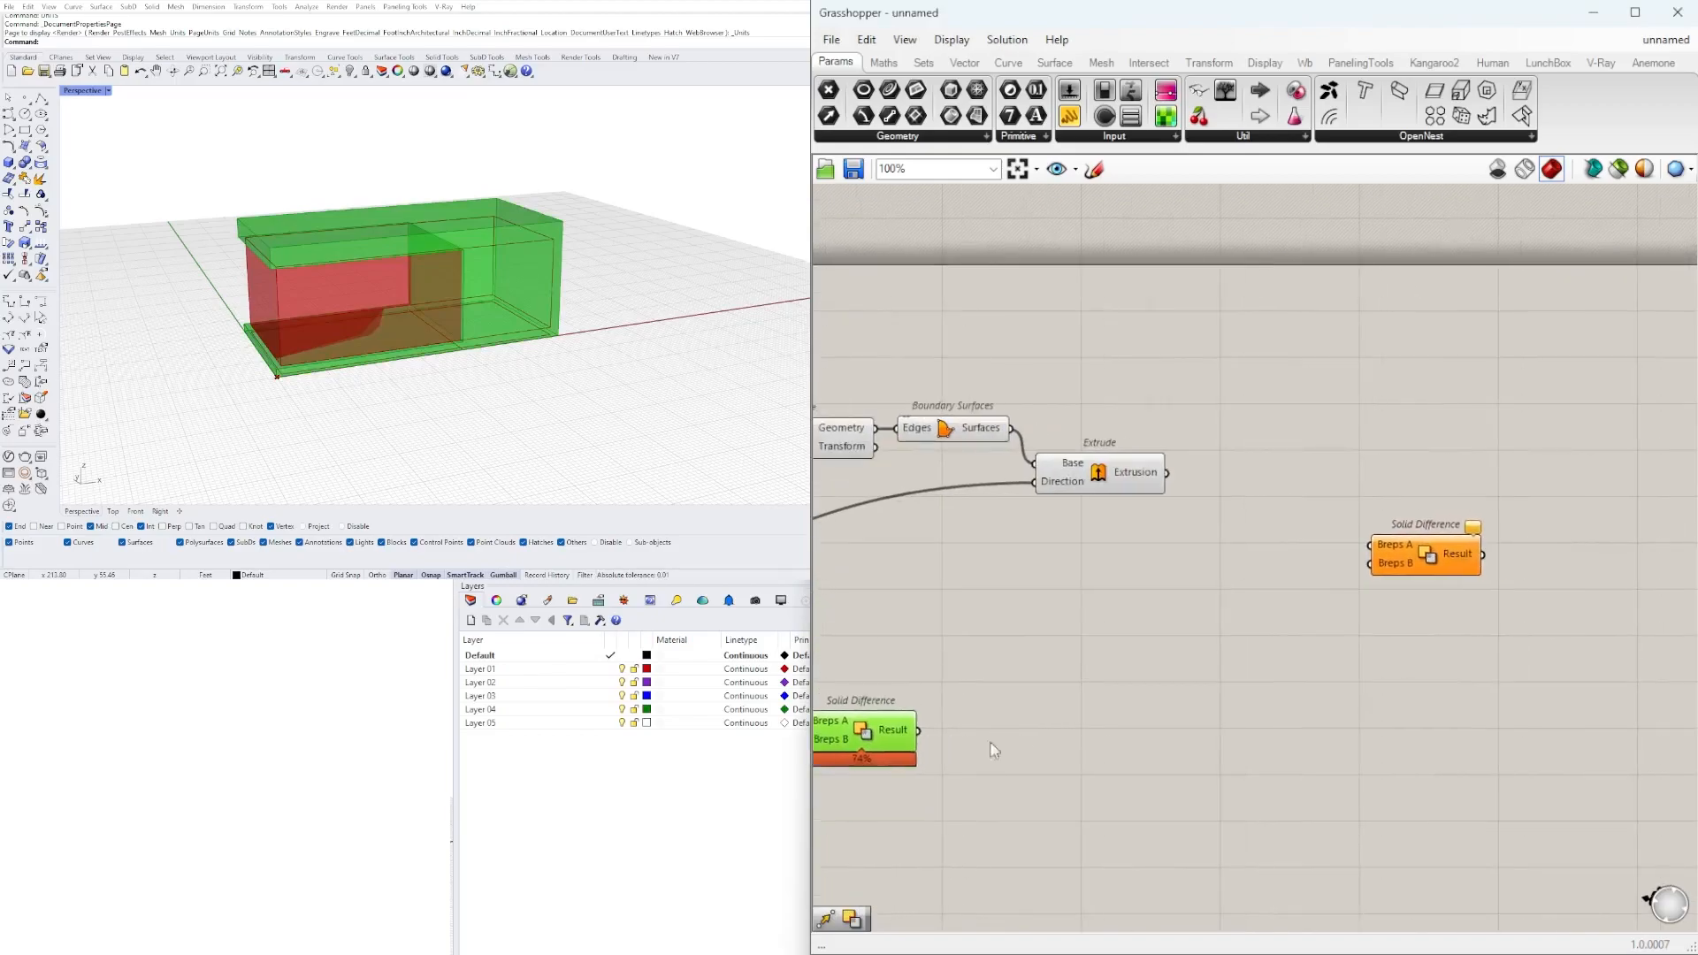
drag(918, 730, 1384, 545)
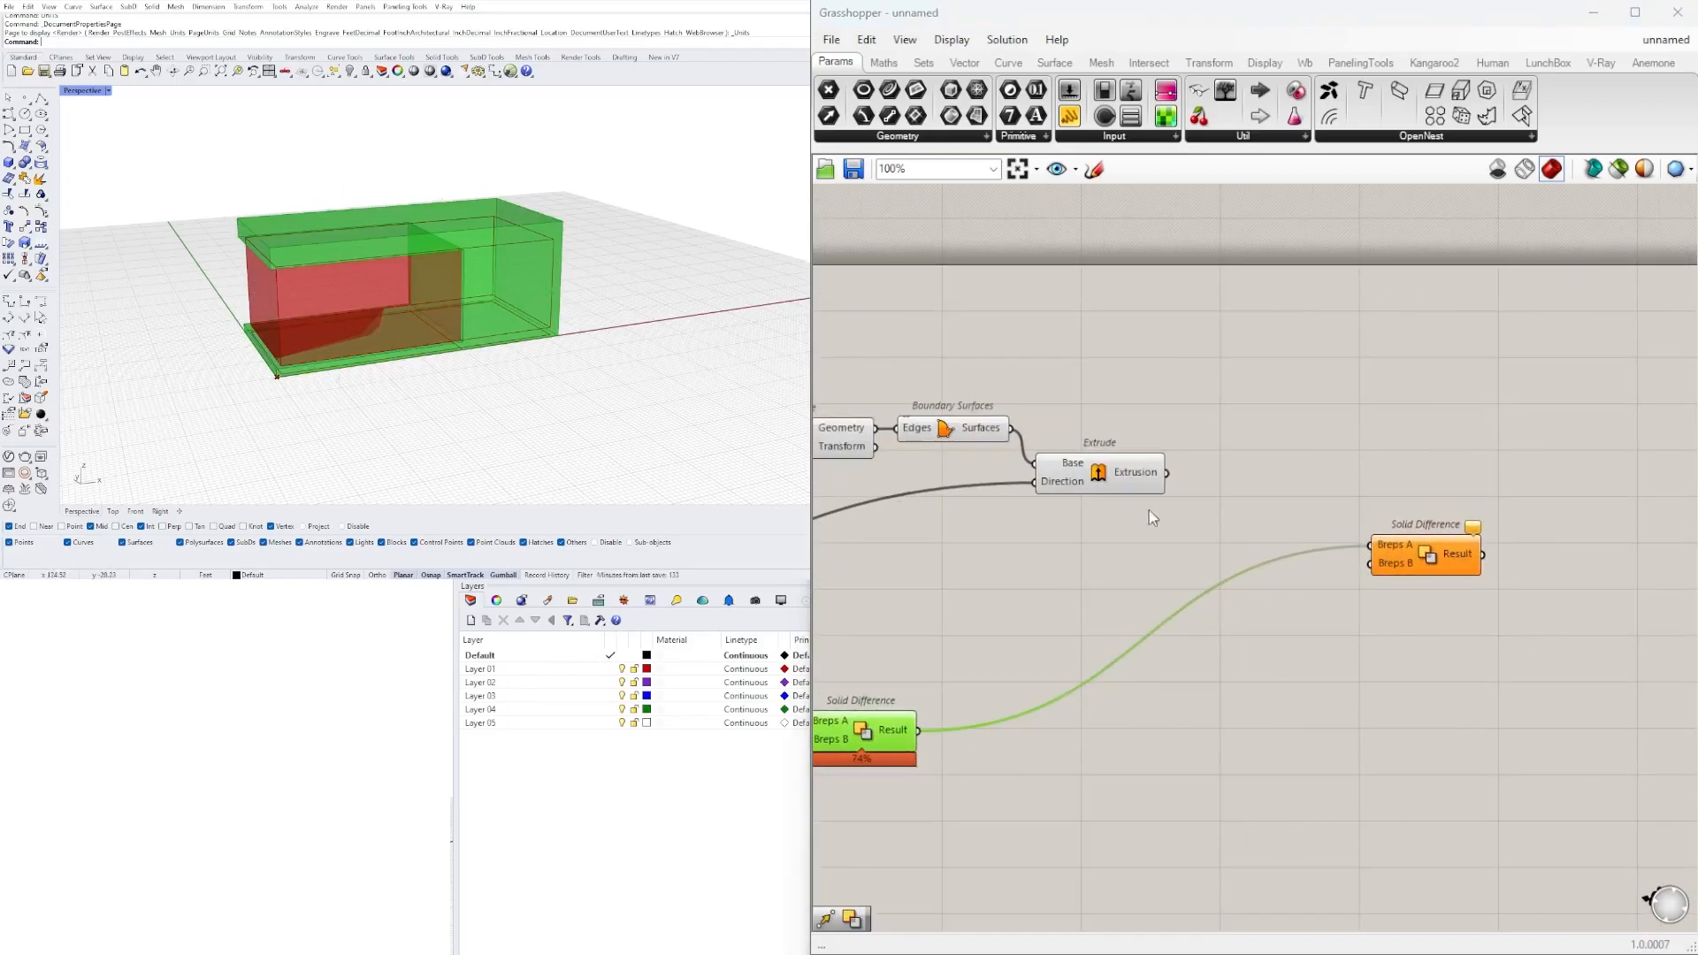
drag(1425, 565, 1330, 529)
scroll(1176, 480, up, 2)
drag(1163, 469, 1321, 547)
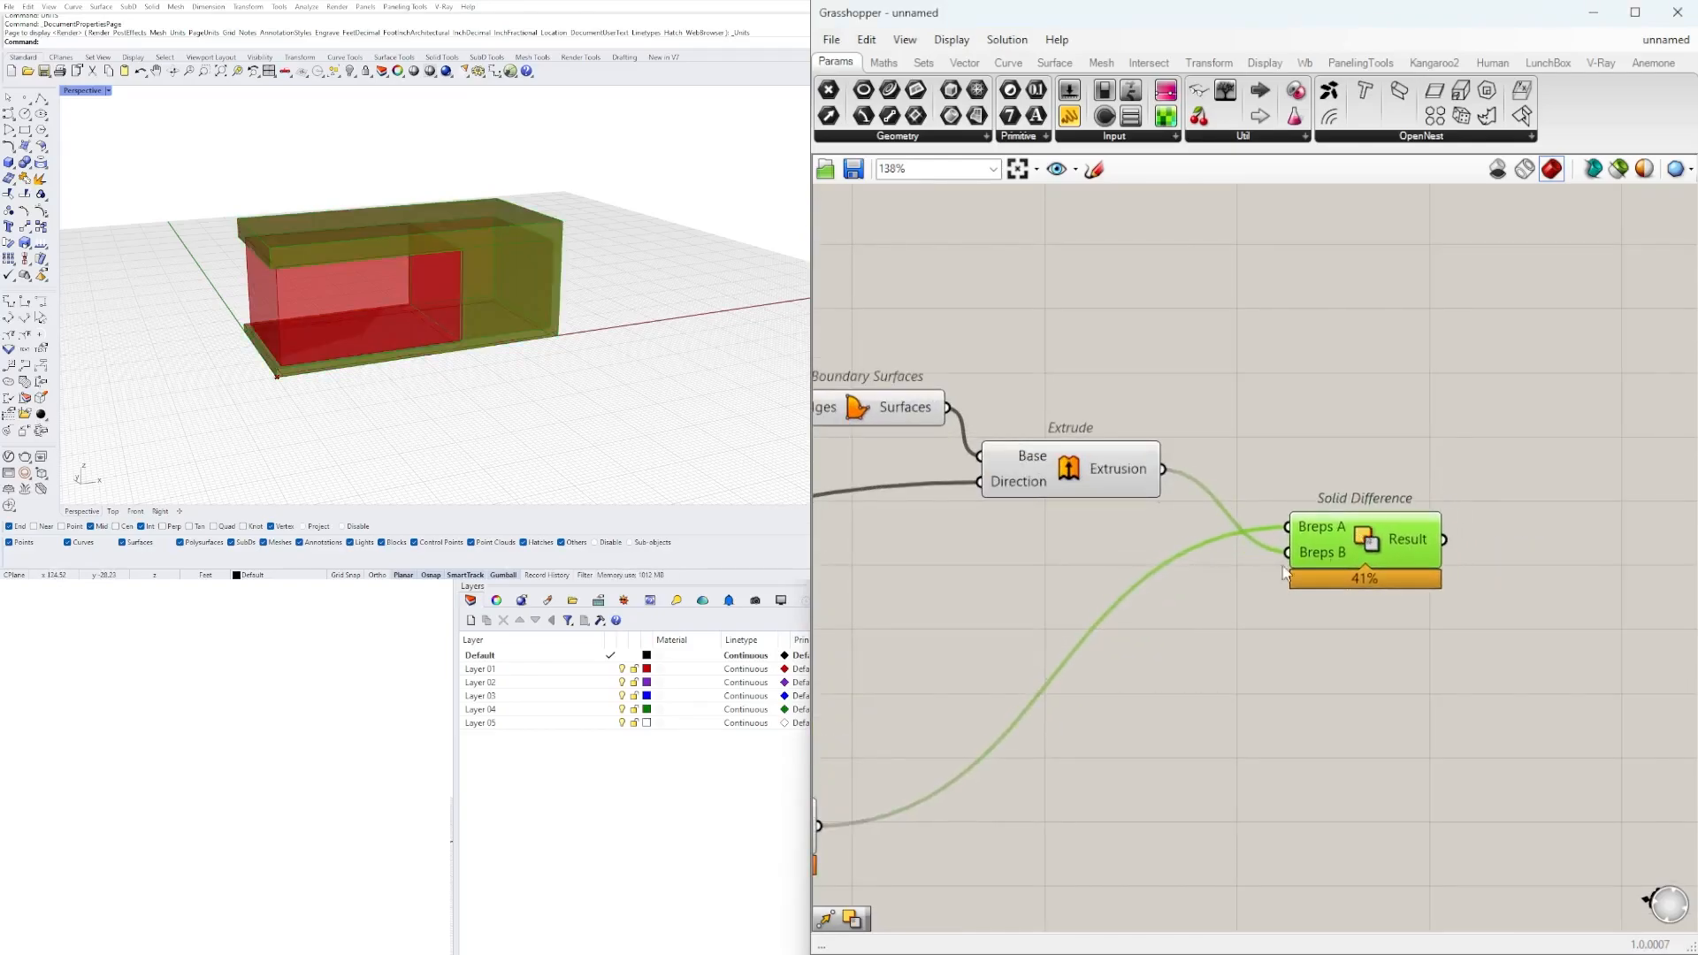
Hide the previews of the new Extrude component and the first Solid Difference.
click(1079, 468)
right_click(1086, 460)
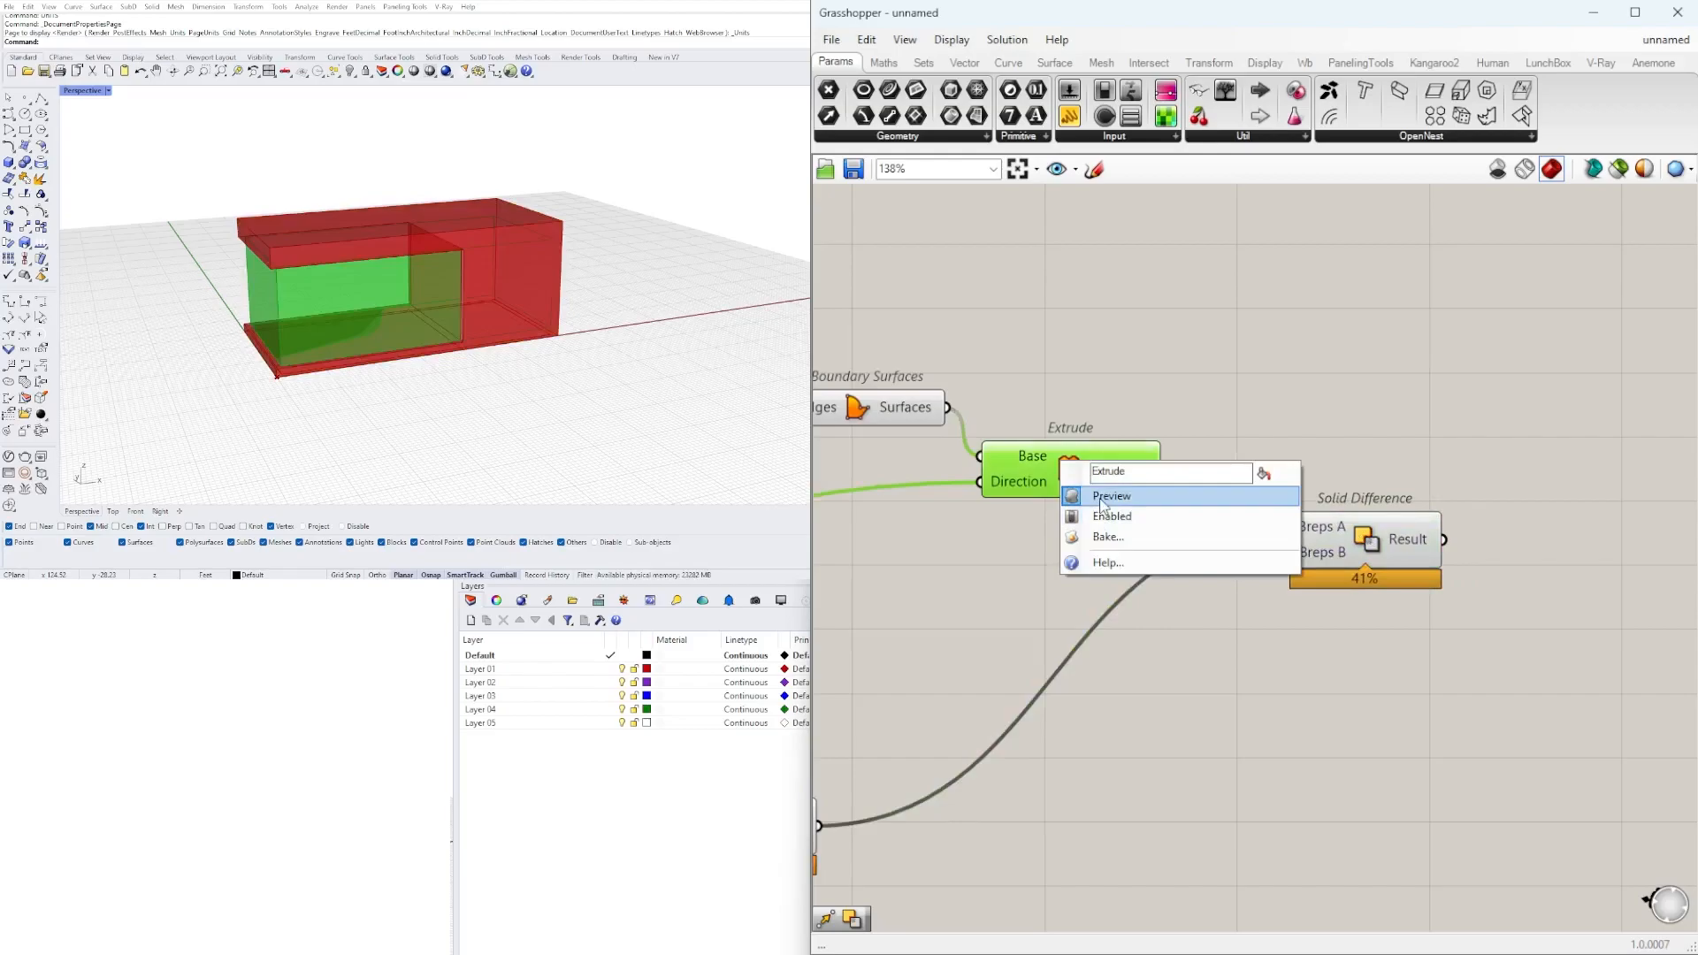
click(1106, 494)
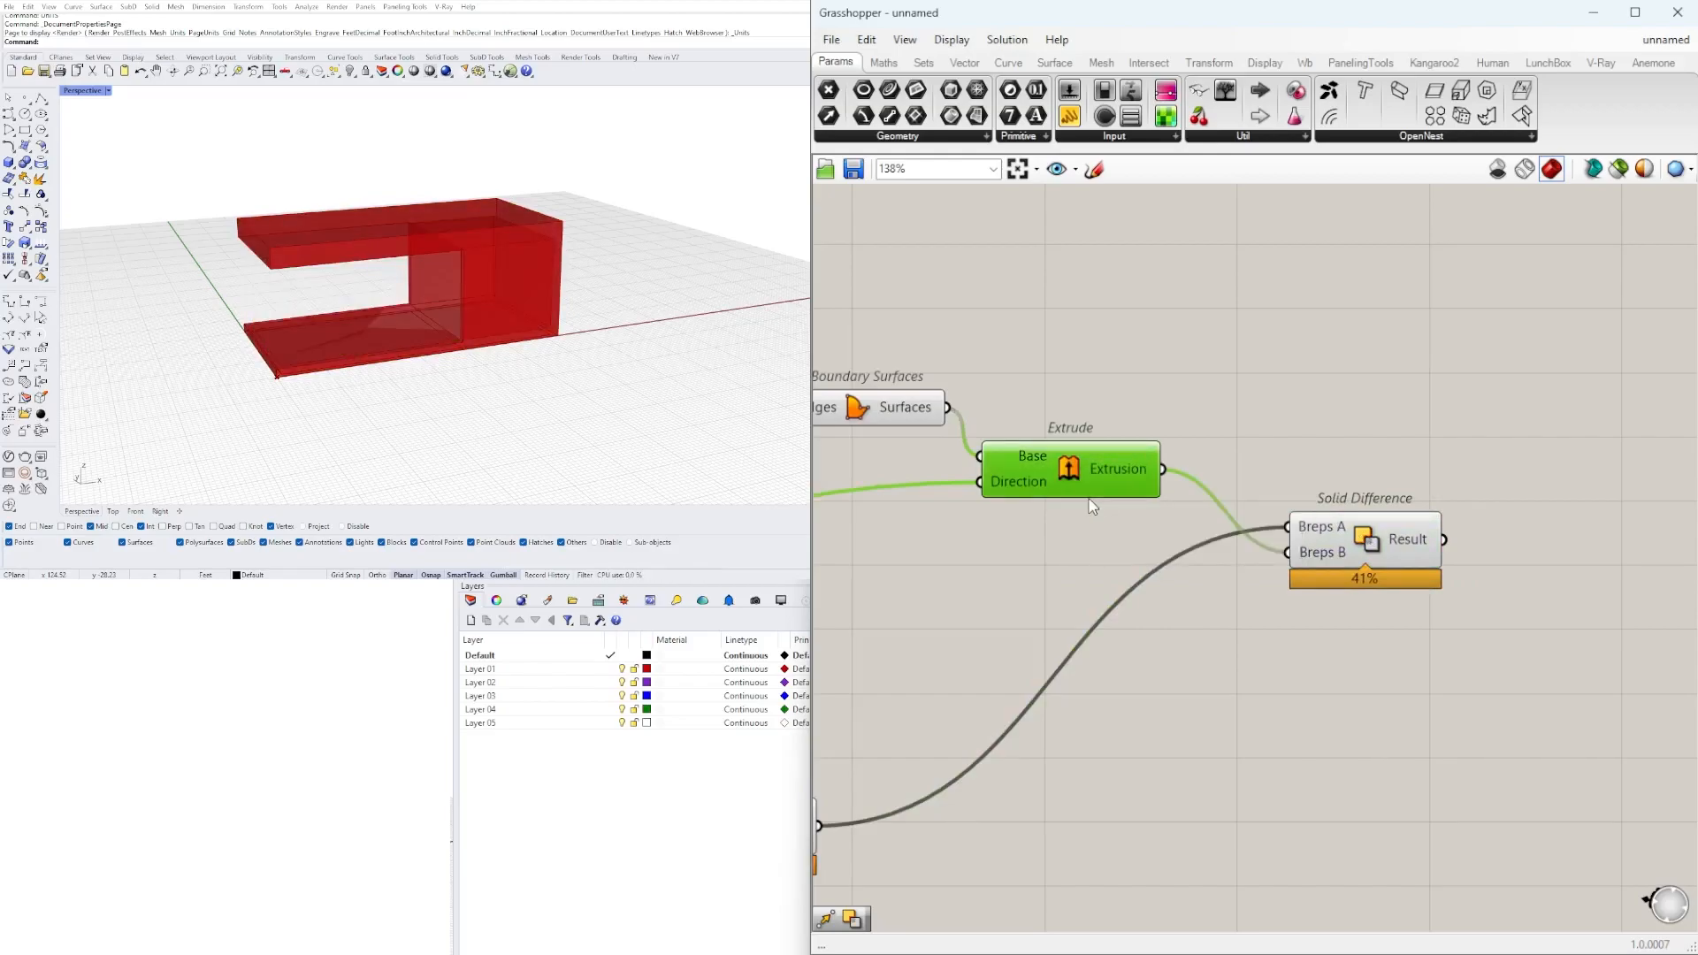
scroll(902, 580, down, 3)
right_drag(924, 595, 1135, 579)
click(1024, 699)
middle_click(1029, 686)
click(1086, 630)
click(1118, 644)
click(1397, 534)
click(402, 387)
Hide the previews of the upper Move and Boundary Surfaces components.
right_drag(403, 388, 454, 376)
scroll(1201, 428, up, 2)
drag(1027, 399, 883, 514)
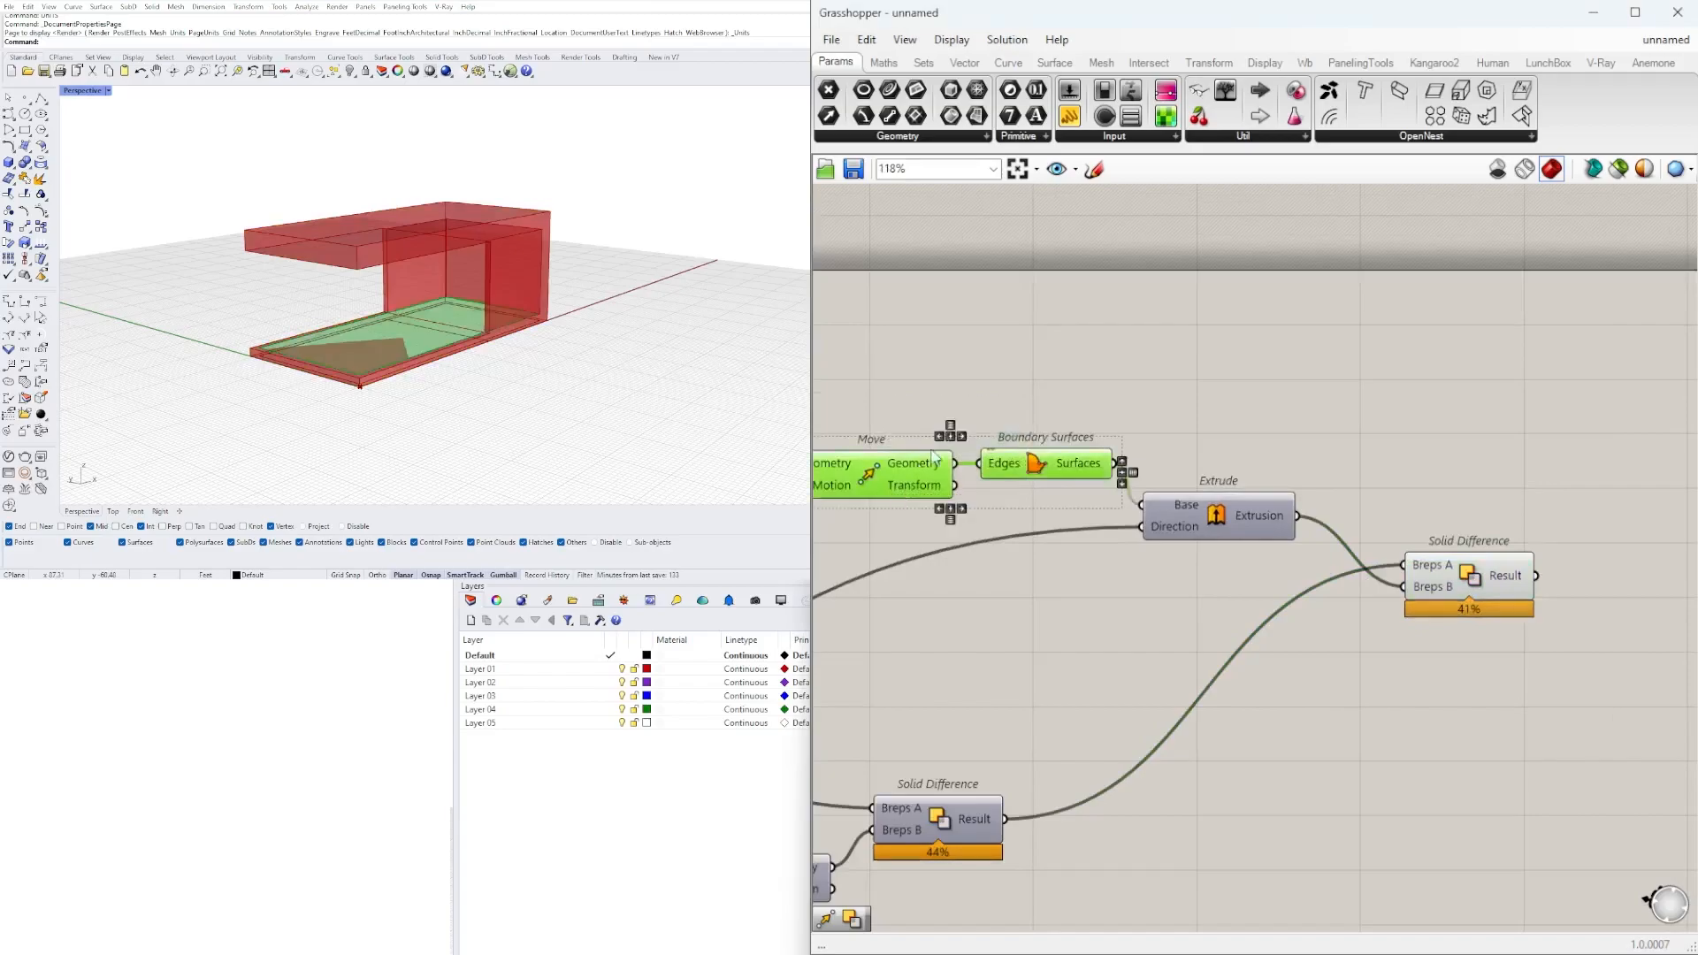
scroll(950, 377, up, 1)
middle_click(956, 372)
click(1013, 328)
Examine the subtracted building form from several angles in the perspective view.
right_drag(491, 316, 491, 208)
scroll(515, 272, up, 5)
scroll(495, 286, down, 3)
scroll(436, 360, up, 4)
right_drag(436, 360, 571, 302)
right_drag(380, 244, 307, 299)
scroll(266, 296, down, 3)
scroll(918, 497, down, 4)
Set the lower Rectangle's X Size slider to 35 and dismiss the drag-and-drop message.
right_drag(1059, 625, 1539, 652)
right_drag(1094, 747, 1534, 699)
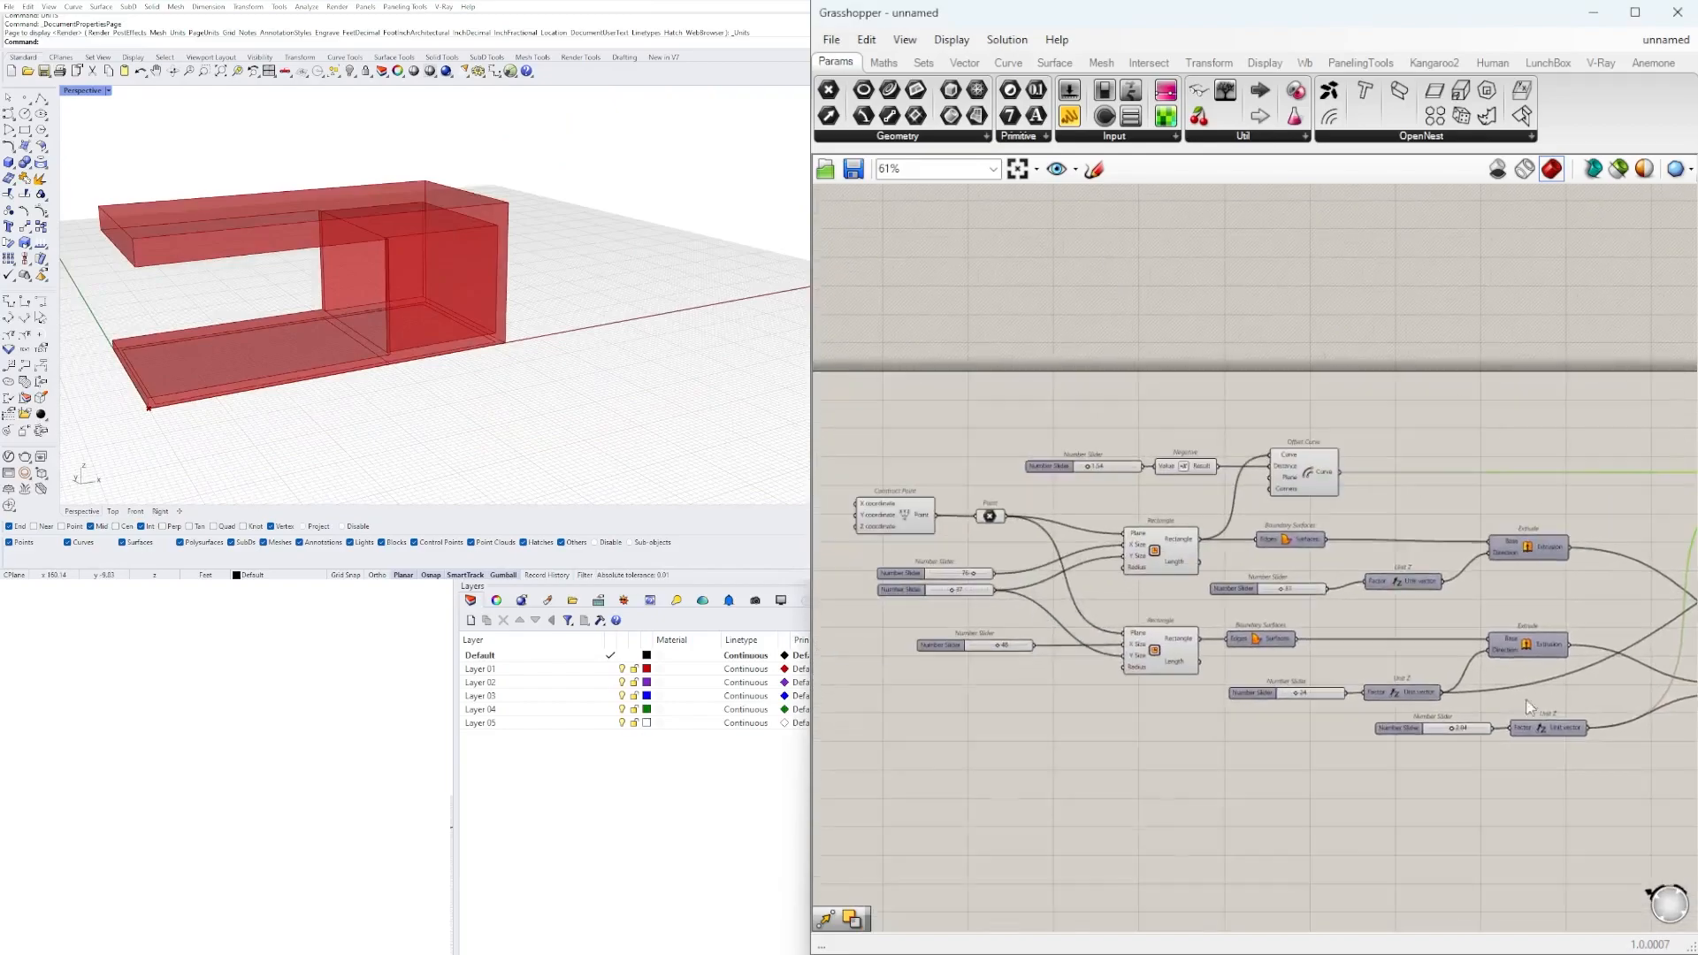
scroll(1437, 708, up, 3)
scroll(1335, 690, down, 1)
right_drag(1054, 729, 1429, 754)
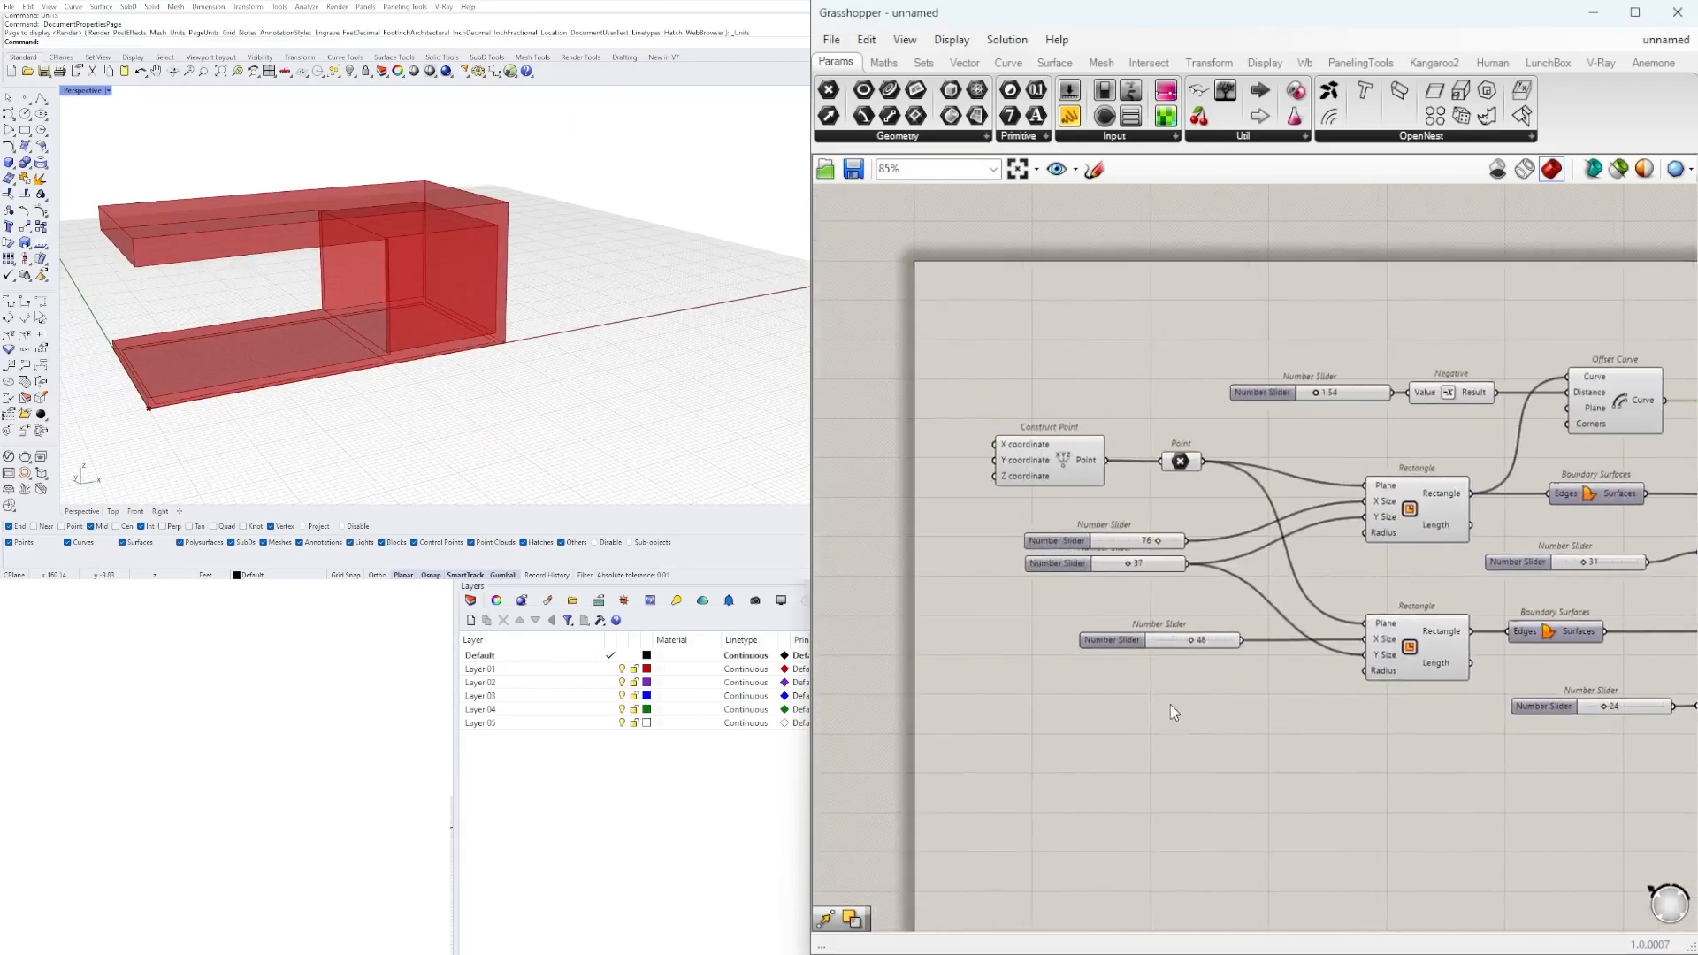
right_drag(1254, 661, 1219, 676)
scroll(1145, 651, up, 10)
drag(1186, 676, 1144, 686)
scroll(1456, 683, down, 9)
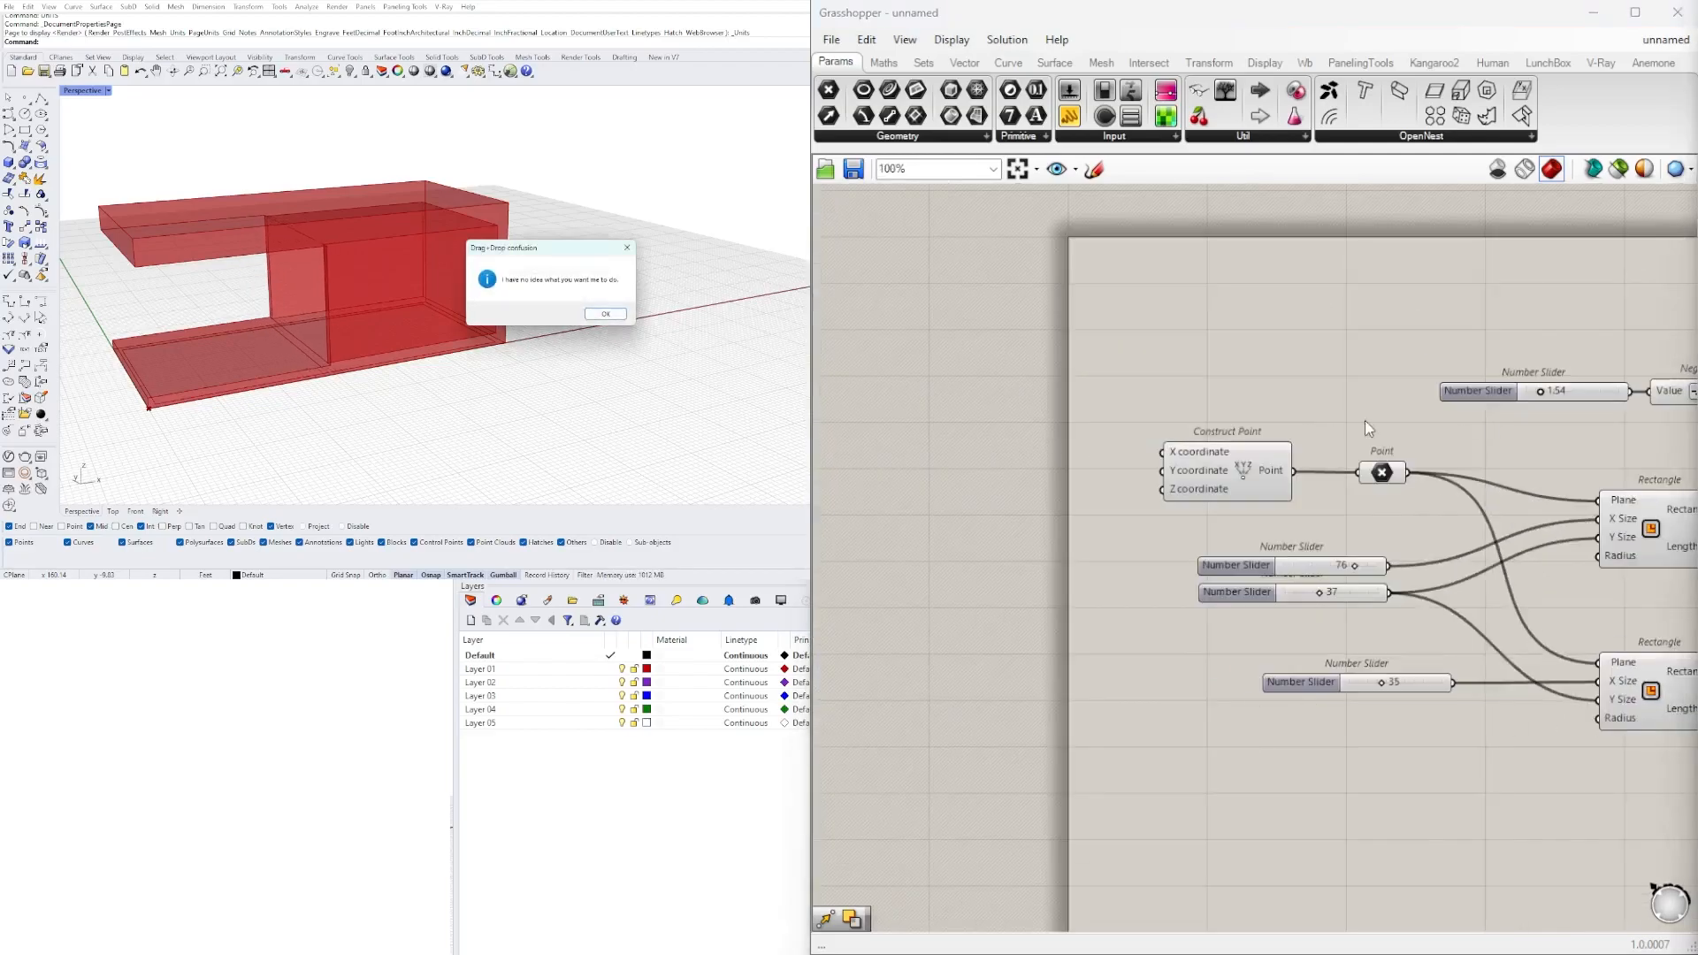
click(605, 314)
Set the Number Slider feeding Negative and the Offset Curve distance to 2.00.
scroll(1507, 409, up, 8)
mouse_move(1202, 352)
mouse_down()
mouse_move(1272, 354)
mouse_move(1206, 353)
mouse_move(1228, 353)
mouse_up()
mouse_move(530, 301)
right_down()
mouse_move(496, 296)
mouse_move(545, 289)
mouse_move(526, 296)
right_up()
double_click(1294, 351)
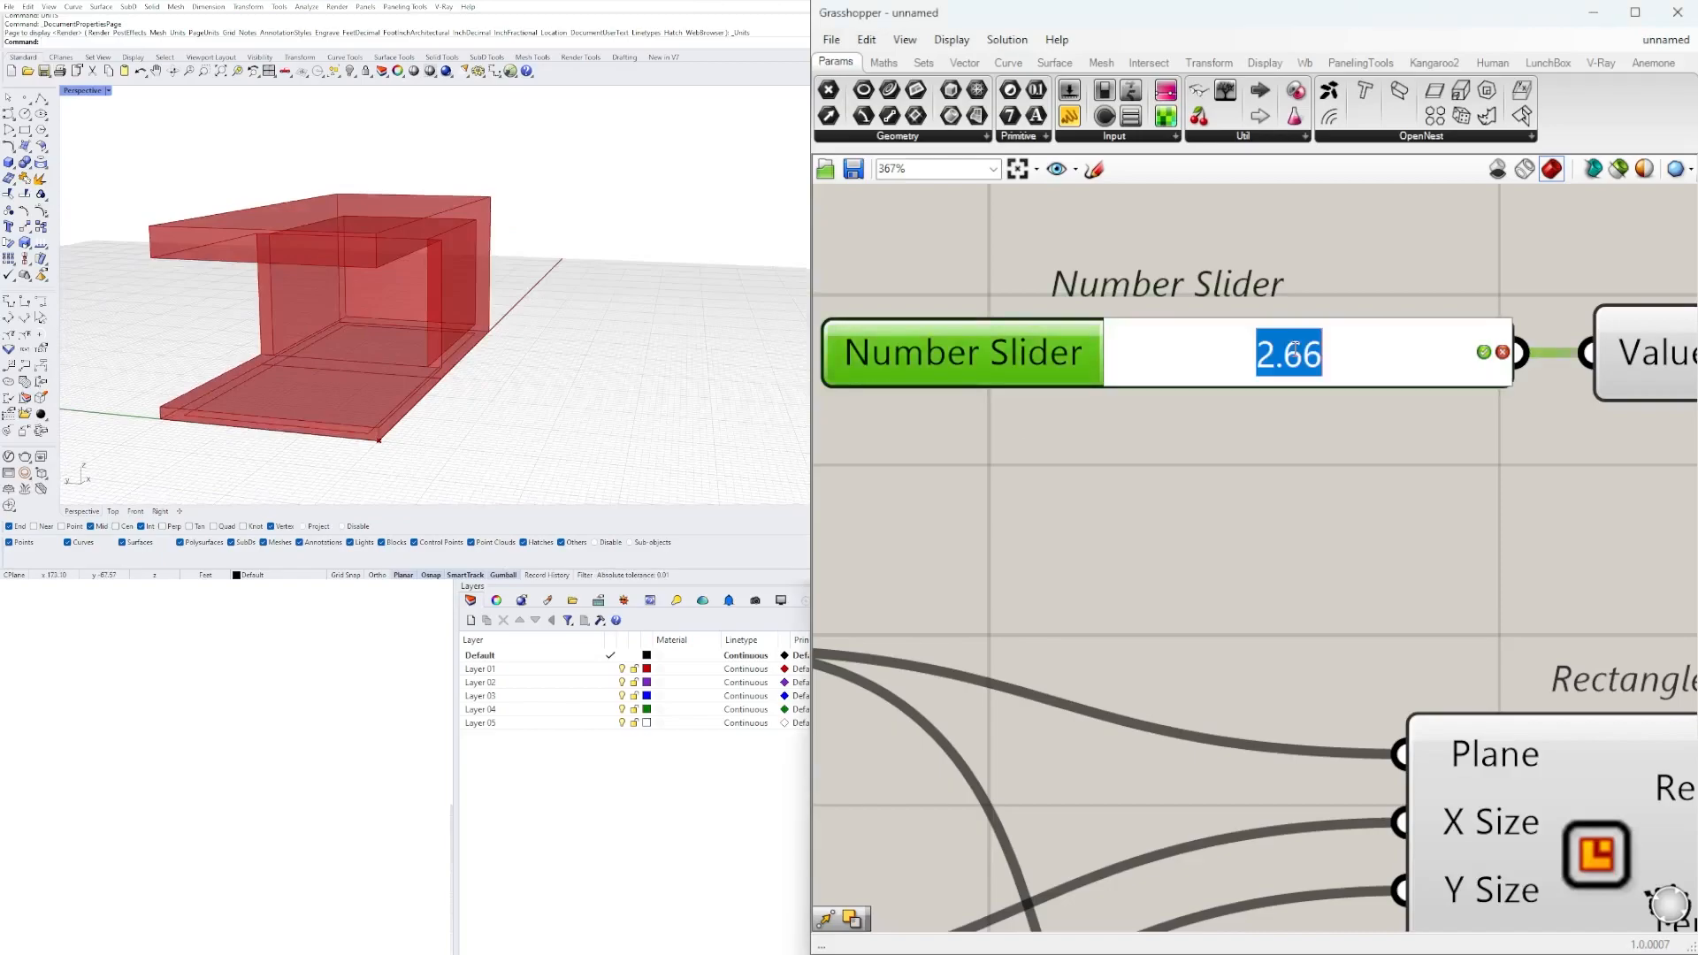
text(2)
key(Return)
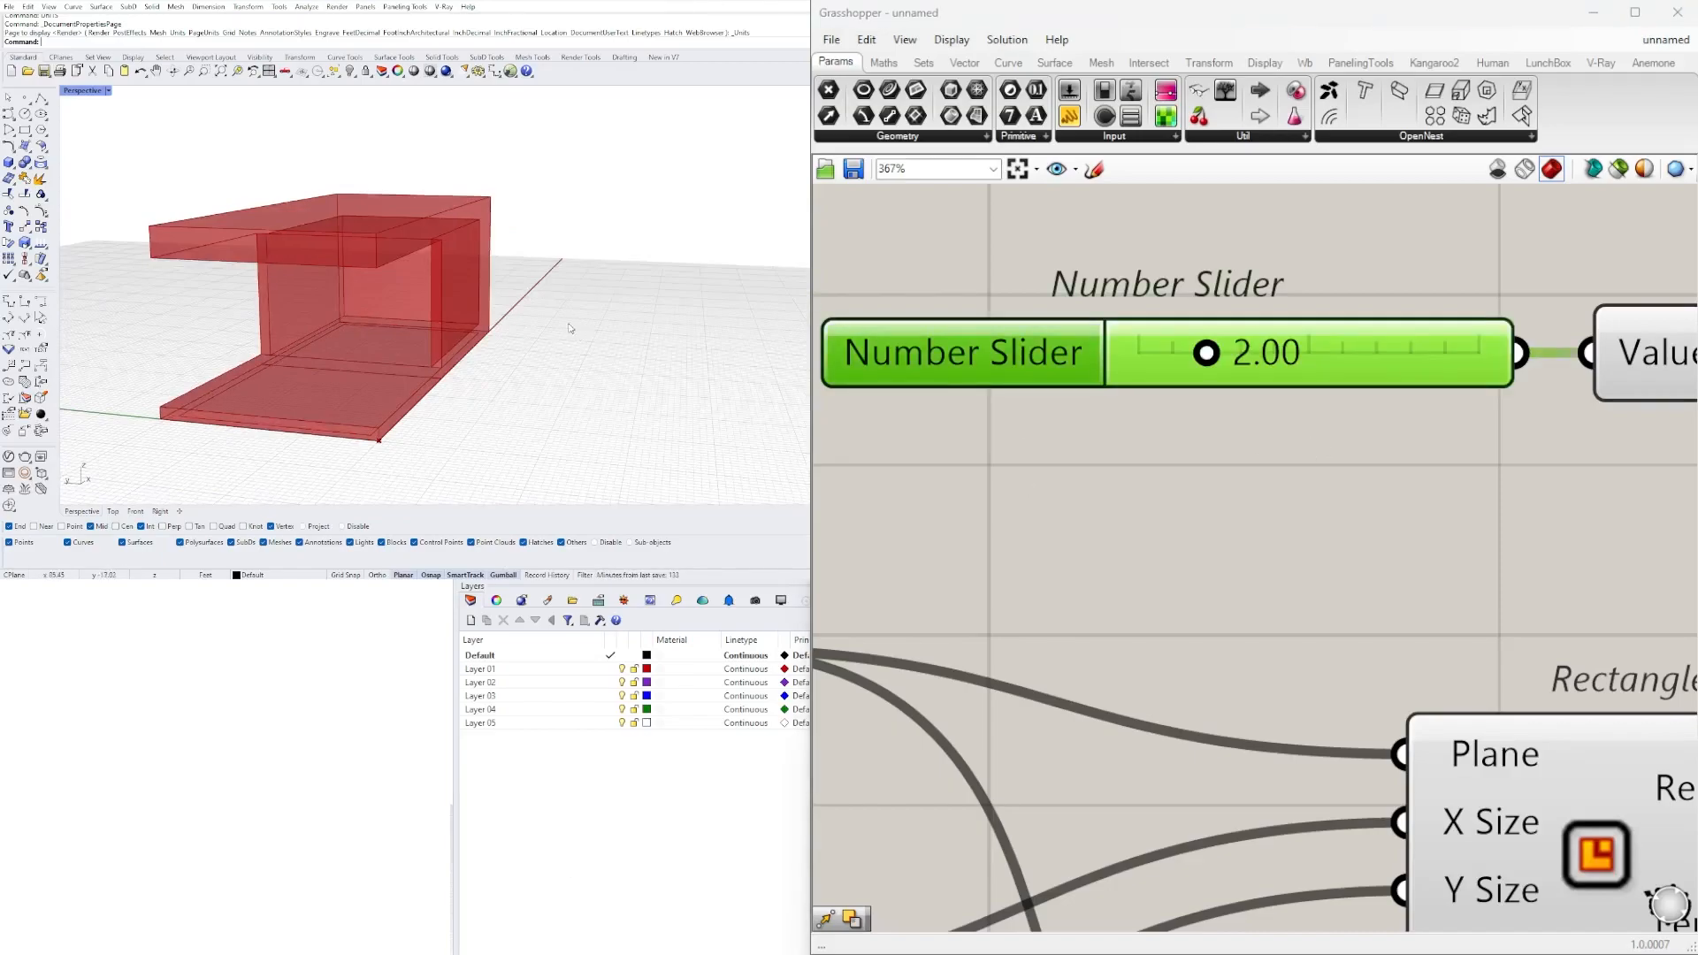
Turn off the preview of the Offset Curve component.
right_drag(568, 327, 466, 368)
scroll(465, 368, down, 4)
right_drag(364, 356, 556, 292)
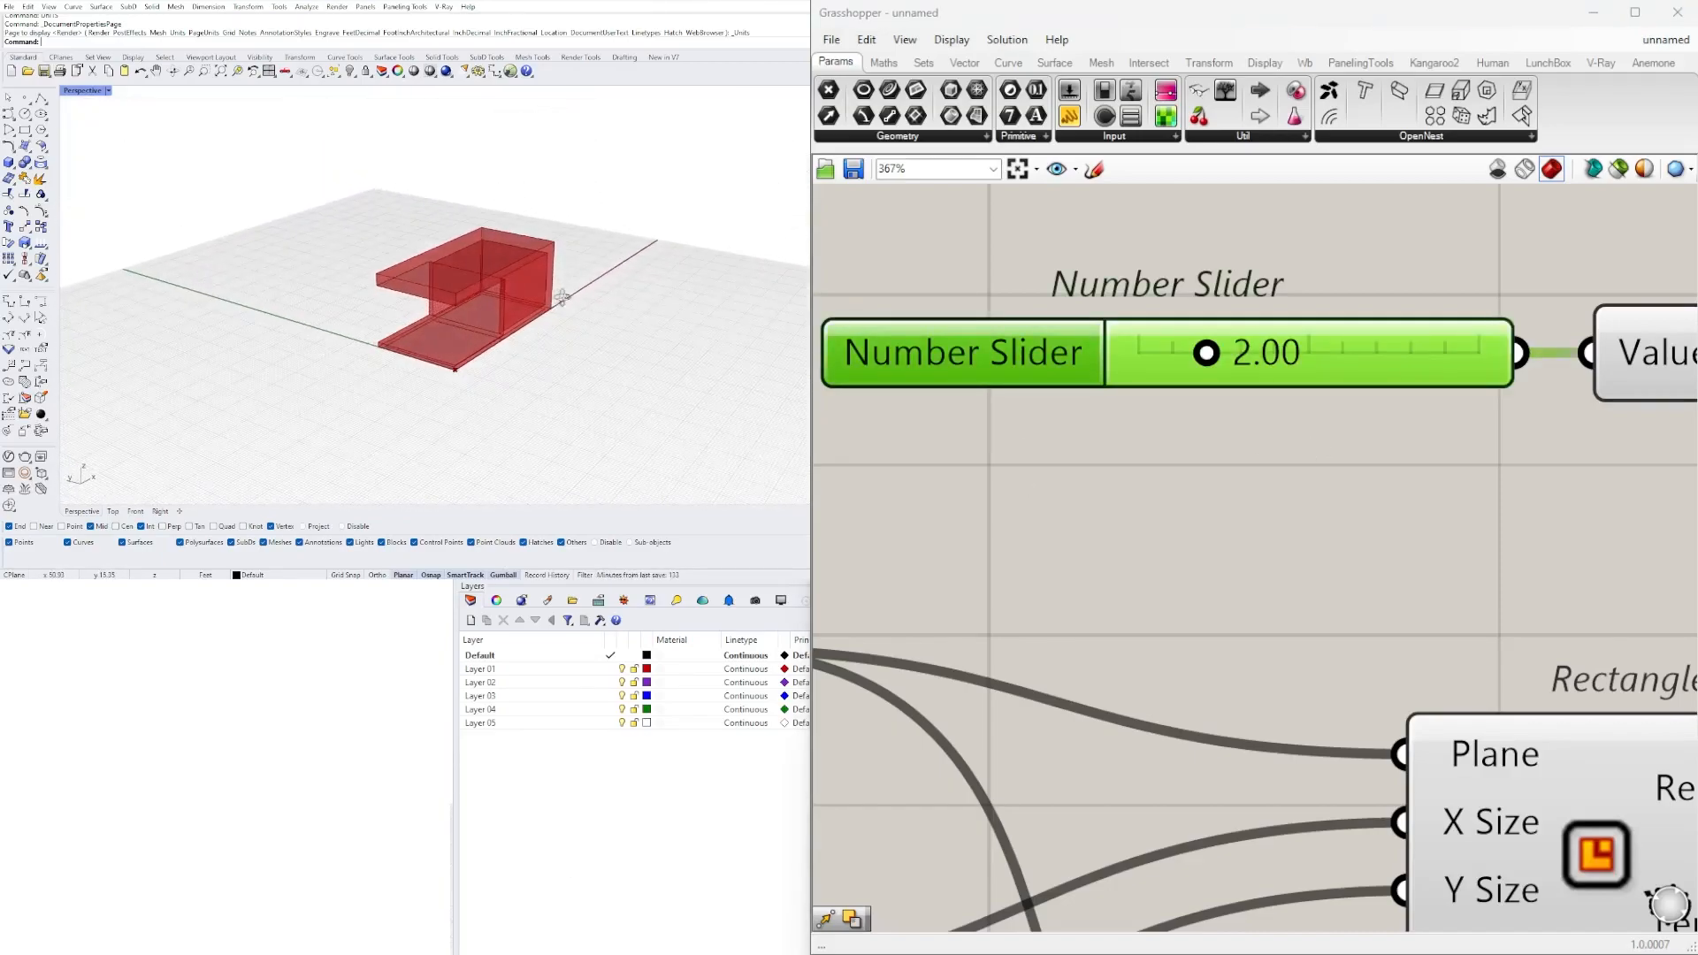
scroll(1175, 466, down, 3)
scroll(1175, 466, down, 3)
right_drag(1618, 489, 1236, 463)
click(1316, 413)
scroll(485, 355, up, 8)
mouse_move(486, 357)
right_down()
mouse_move(469, 334)
mouse_move(495, 341)
right_up()
scroll(1024, 436, down, 3)
right_click(1022, 442)
click(1064, 477)
Turn on the preview of the upper Move component.
right_drag(1554, 443, 1212, 515)
scroll(1247, 515, up, 3)
click(1251, 519)
right_click(1307, 521)
click(1322, 561)
Examine how the moved offset curve sits relative to the floor slab and wall edges of the form.
right_drag(398, 301, 469, 345)
scroll(530, 292, up, 5)
scroll(510, 310, down, 5)
scroll(516, 304, up, 5)
scroll(470, 345, down, 2)
scroll(520, 298, up, 4)
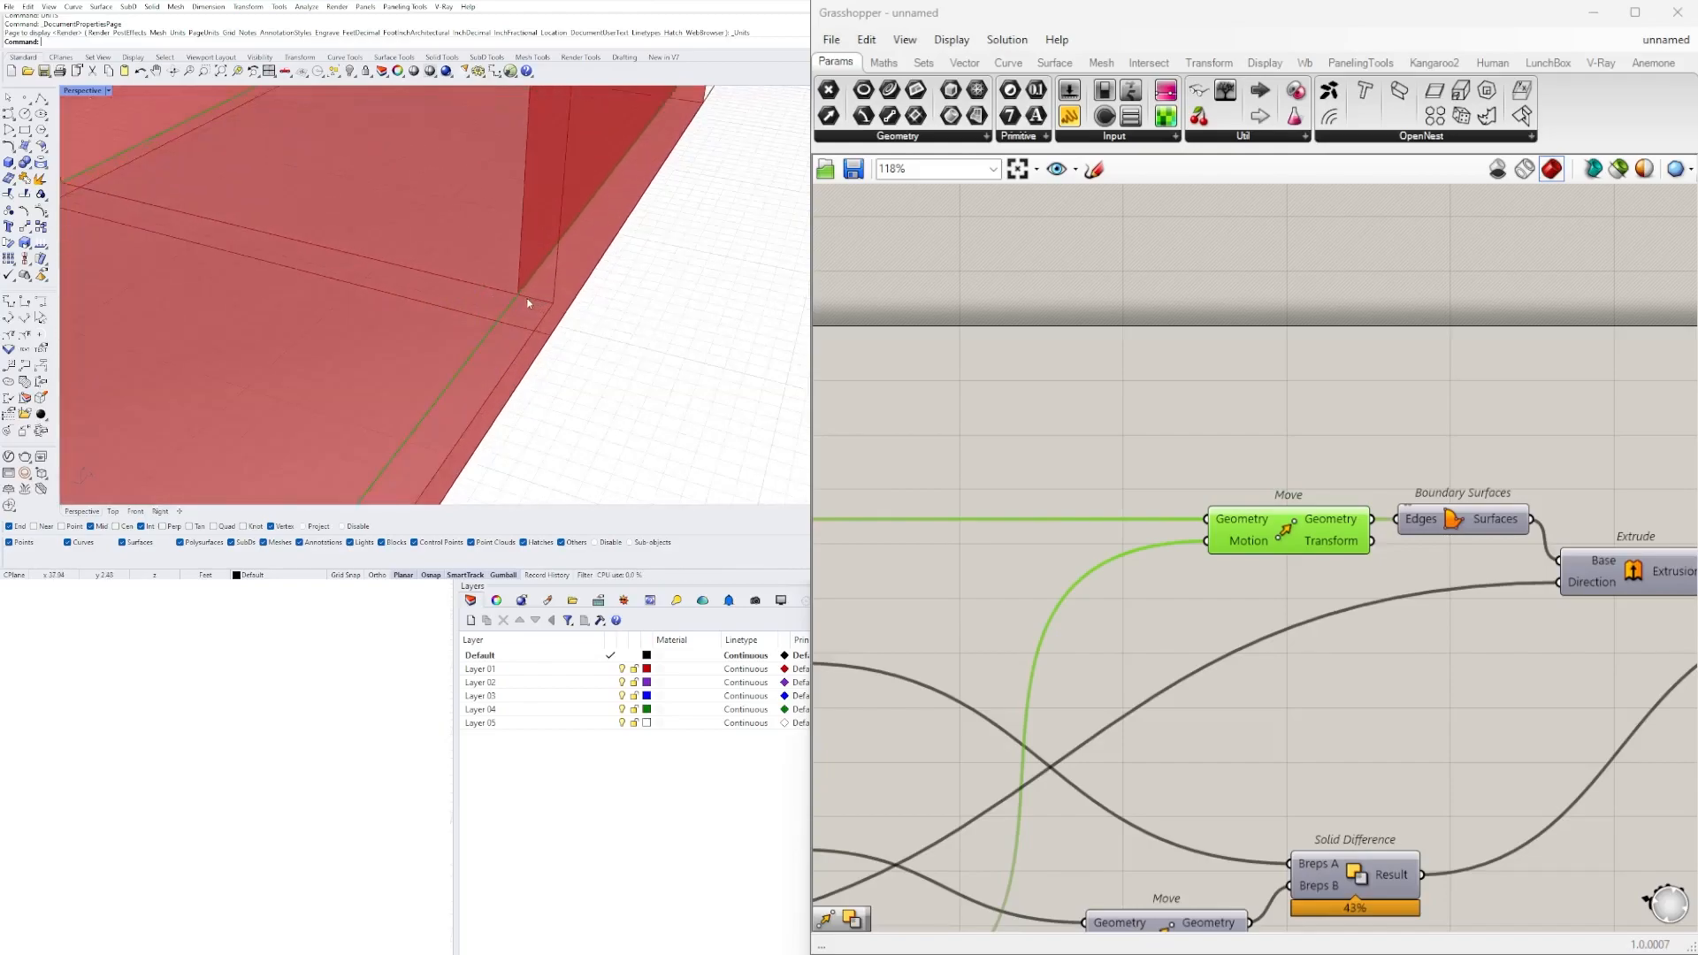
scroll(540, 310, down, 8)
right_drag(540, 311, 566, 236)
right_drag(301, 255, 375, 145)
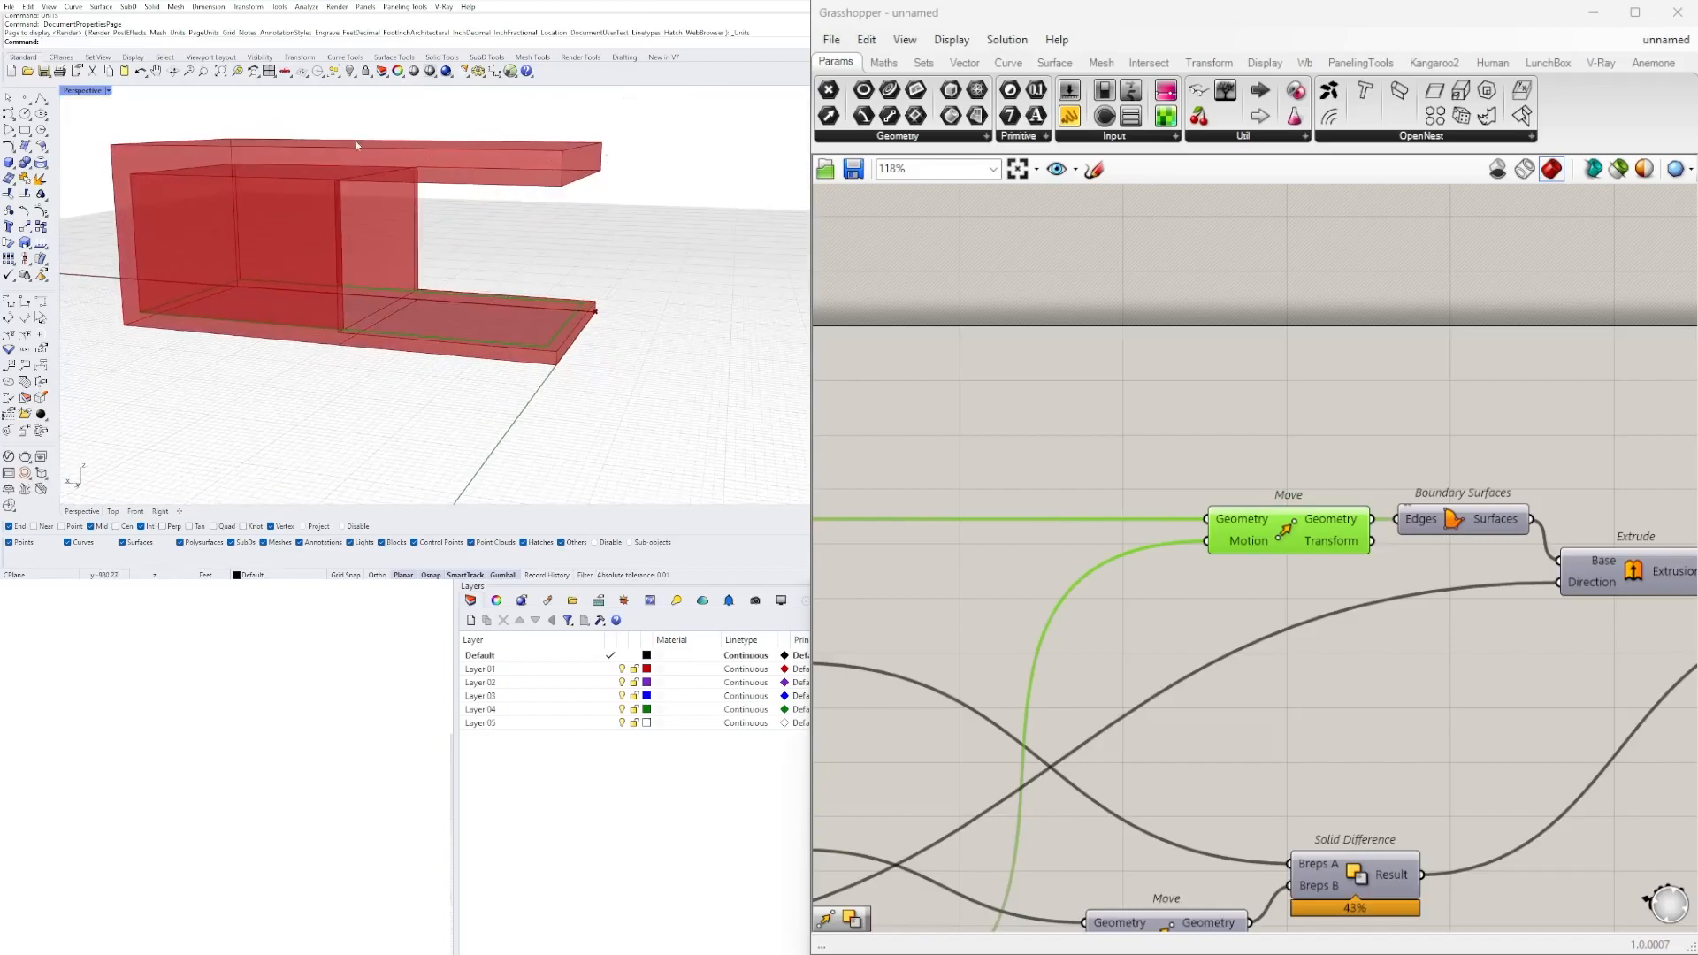
right_drag(345, 275, 345, 354)
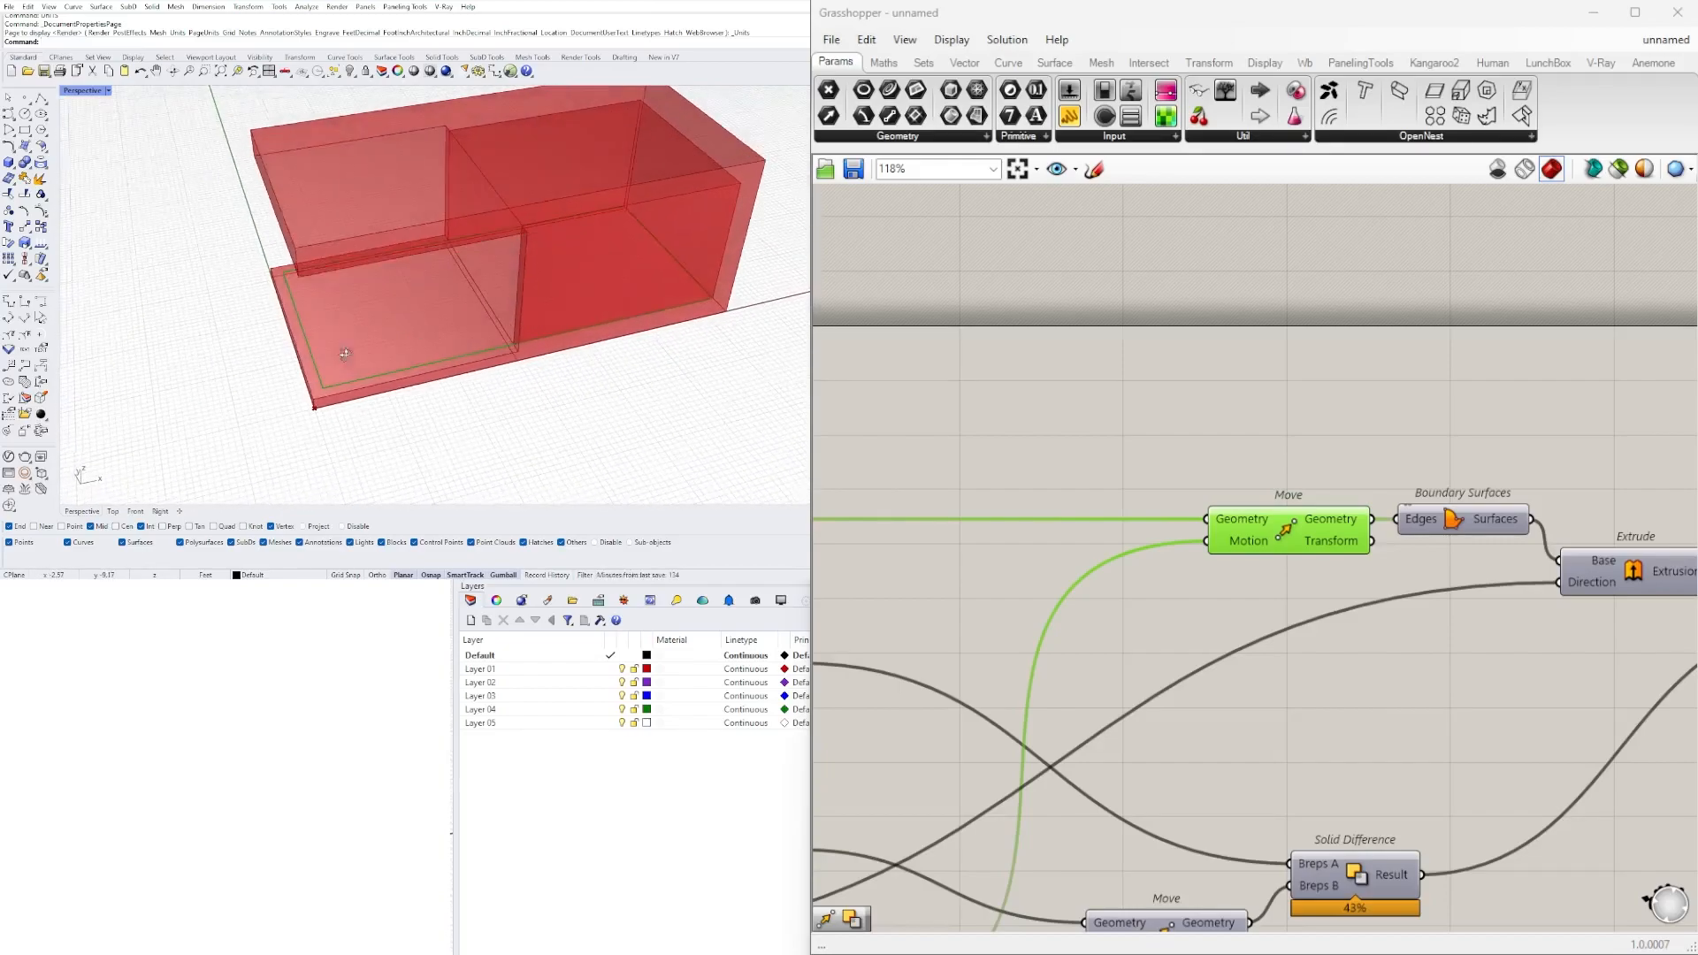
right_drag(493, 234, 451, 268)
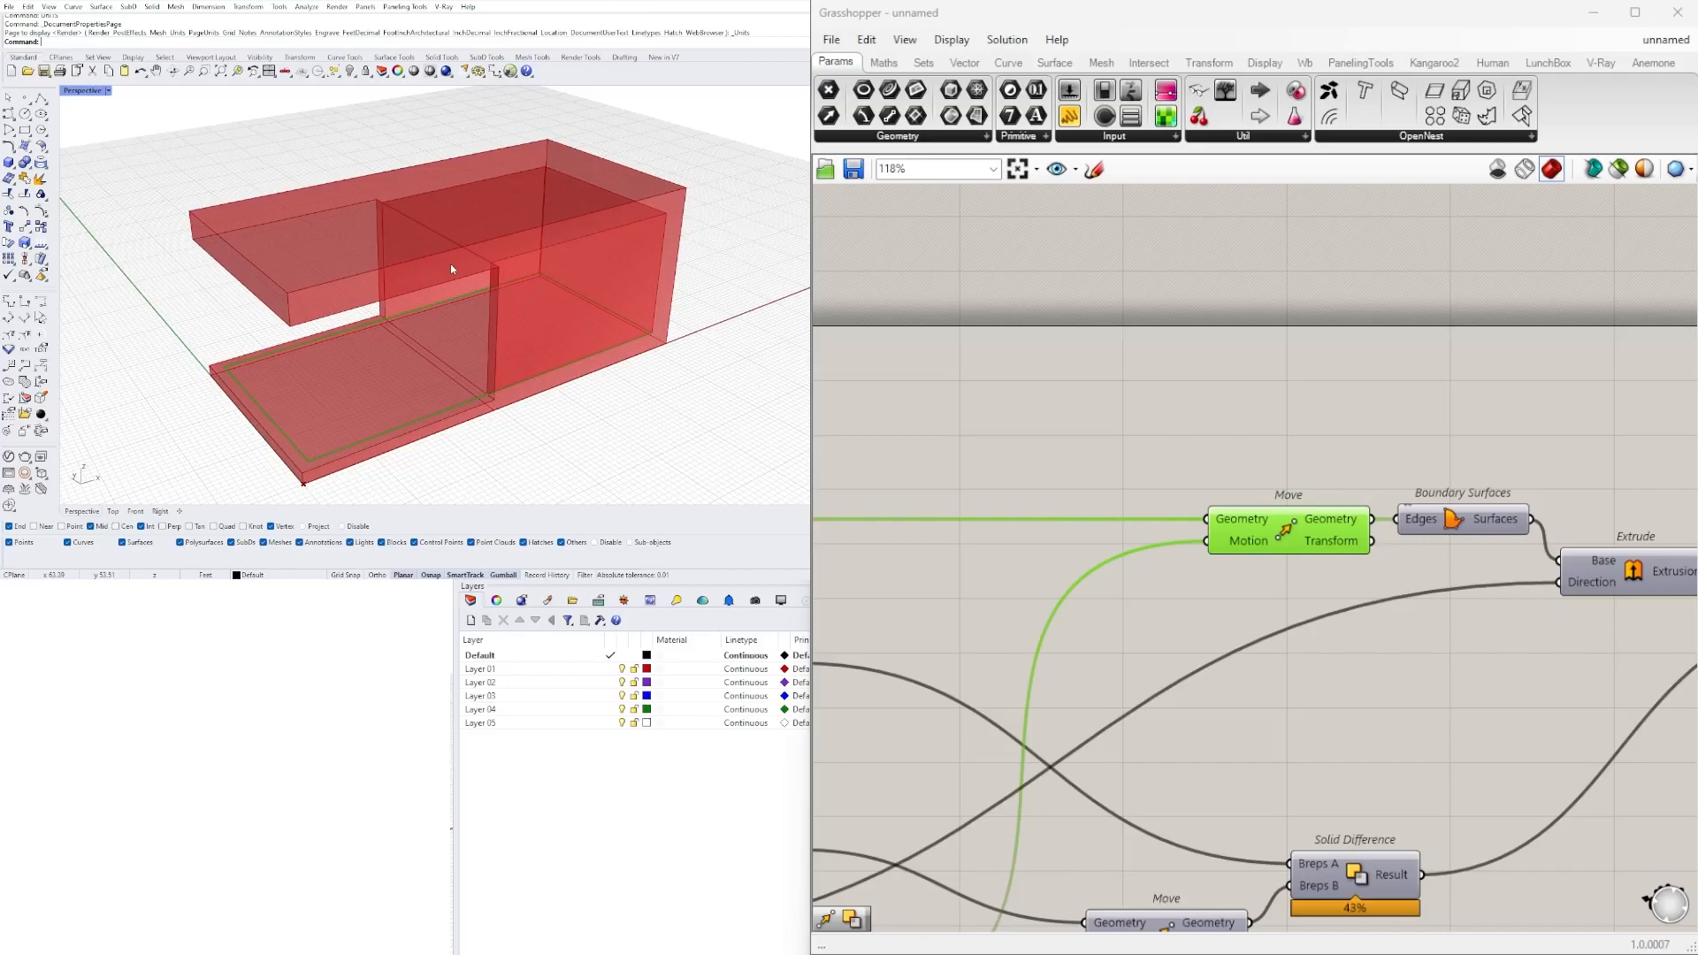
mouse_move(410, 351)
right_down()
mouse_move(468, 333)
mouse_move(405, 358)
right_up()
Shift the upper Boundary Surfaces, Extrude and second Solid Difference down and slightly right, leaving the upper Move component selected.
scroll(408, 332, down, 2)
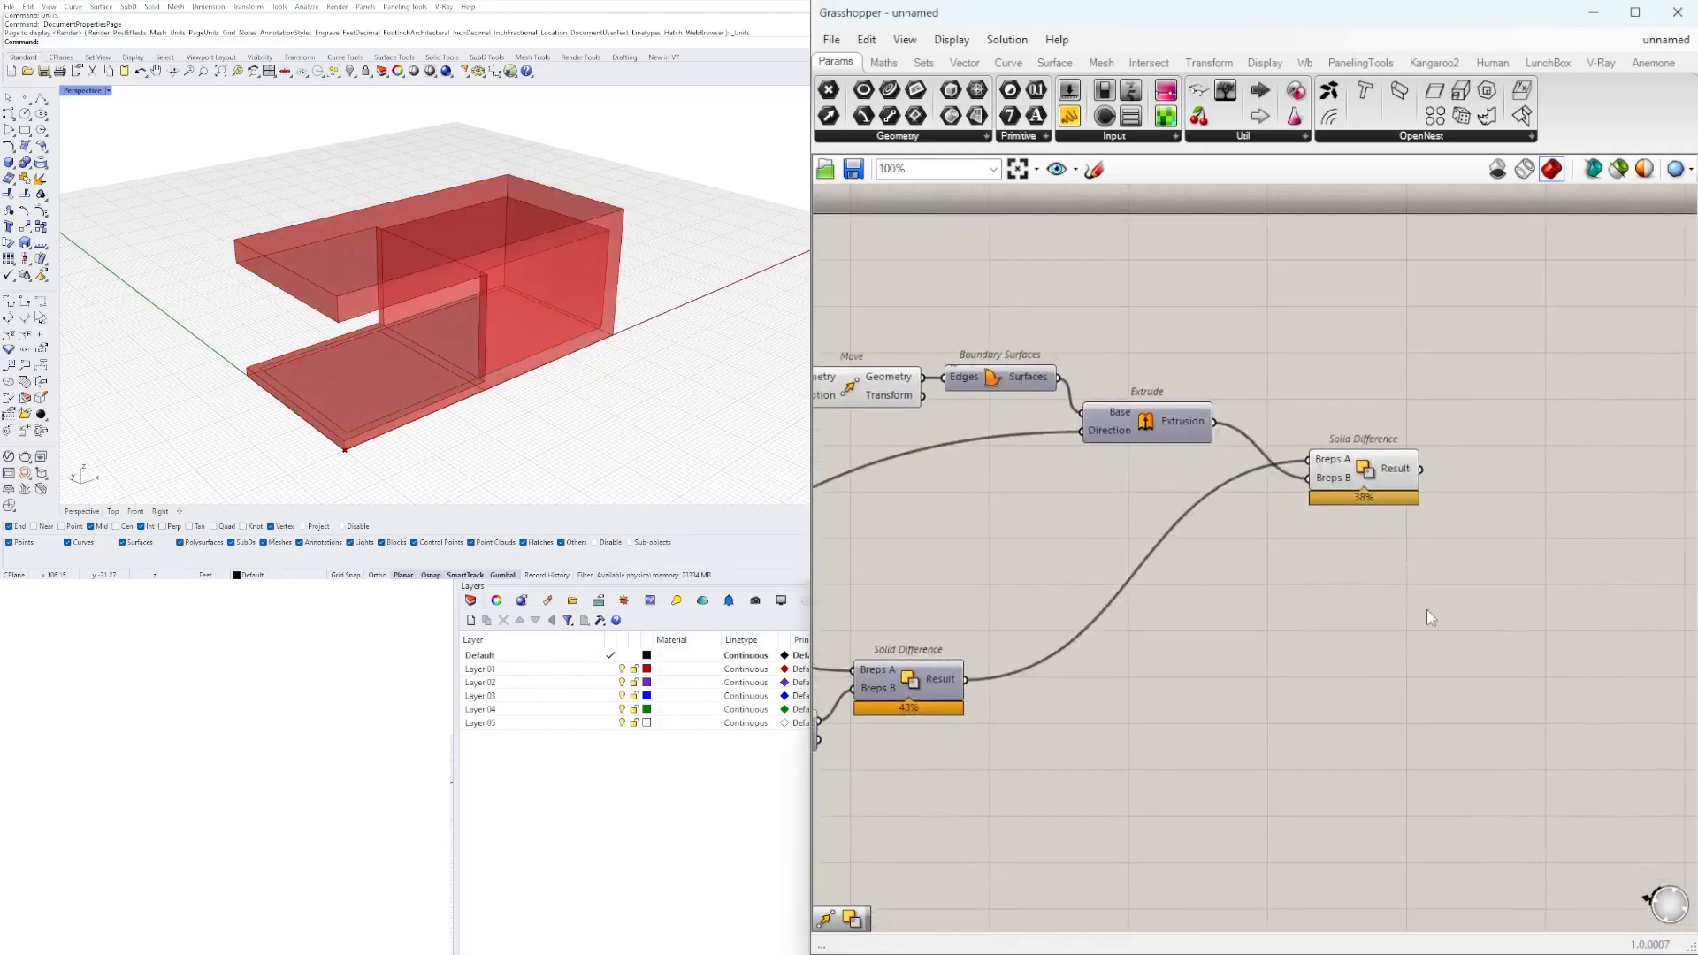
drag(1482, 609, 1003, 363)
drag(1004, 386, 1045, 442)
click(1064, 380)
click(863, 396)
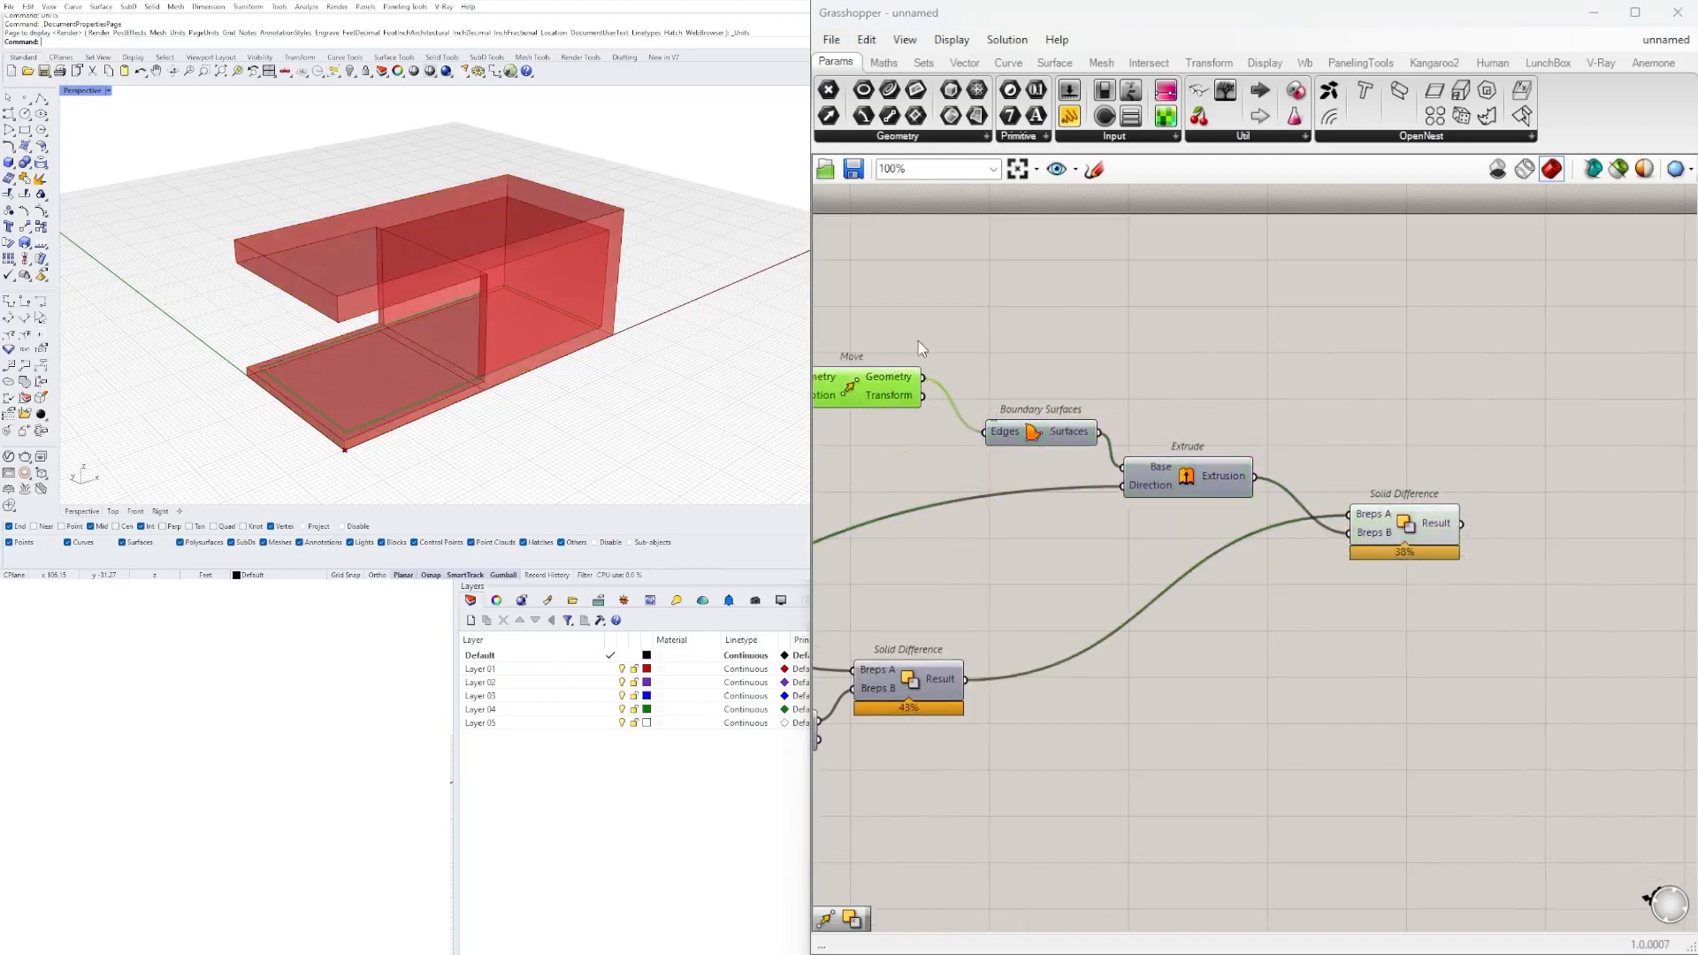
Add an Offset Curve component above Boundary Surfaces and connect the upper Move's Geometry output to its Curve input.
scroll(906, 349, up, 3)
double_click(1351, 365)
text(OFF)
click(1280, 319)
right_drag(1344, 318, 1299, 426)
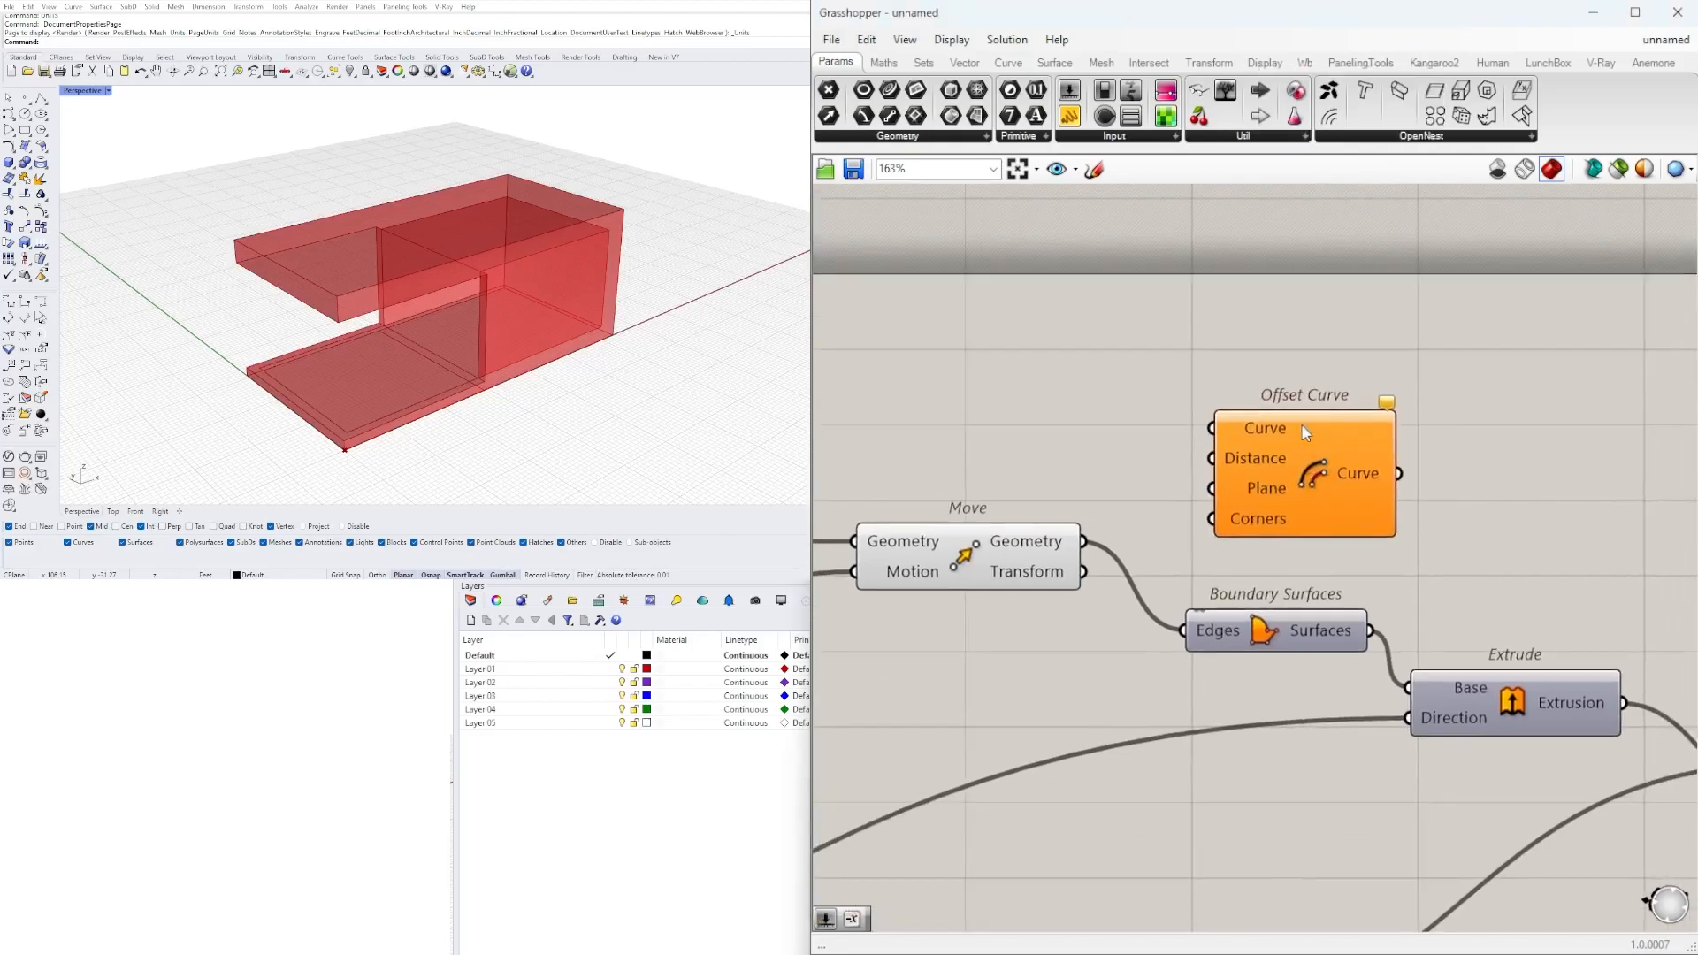
drag(1298, 424, 1399, 383)
drag(1086, 541, 1311, 384)
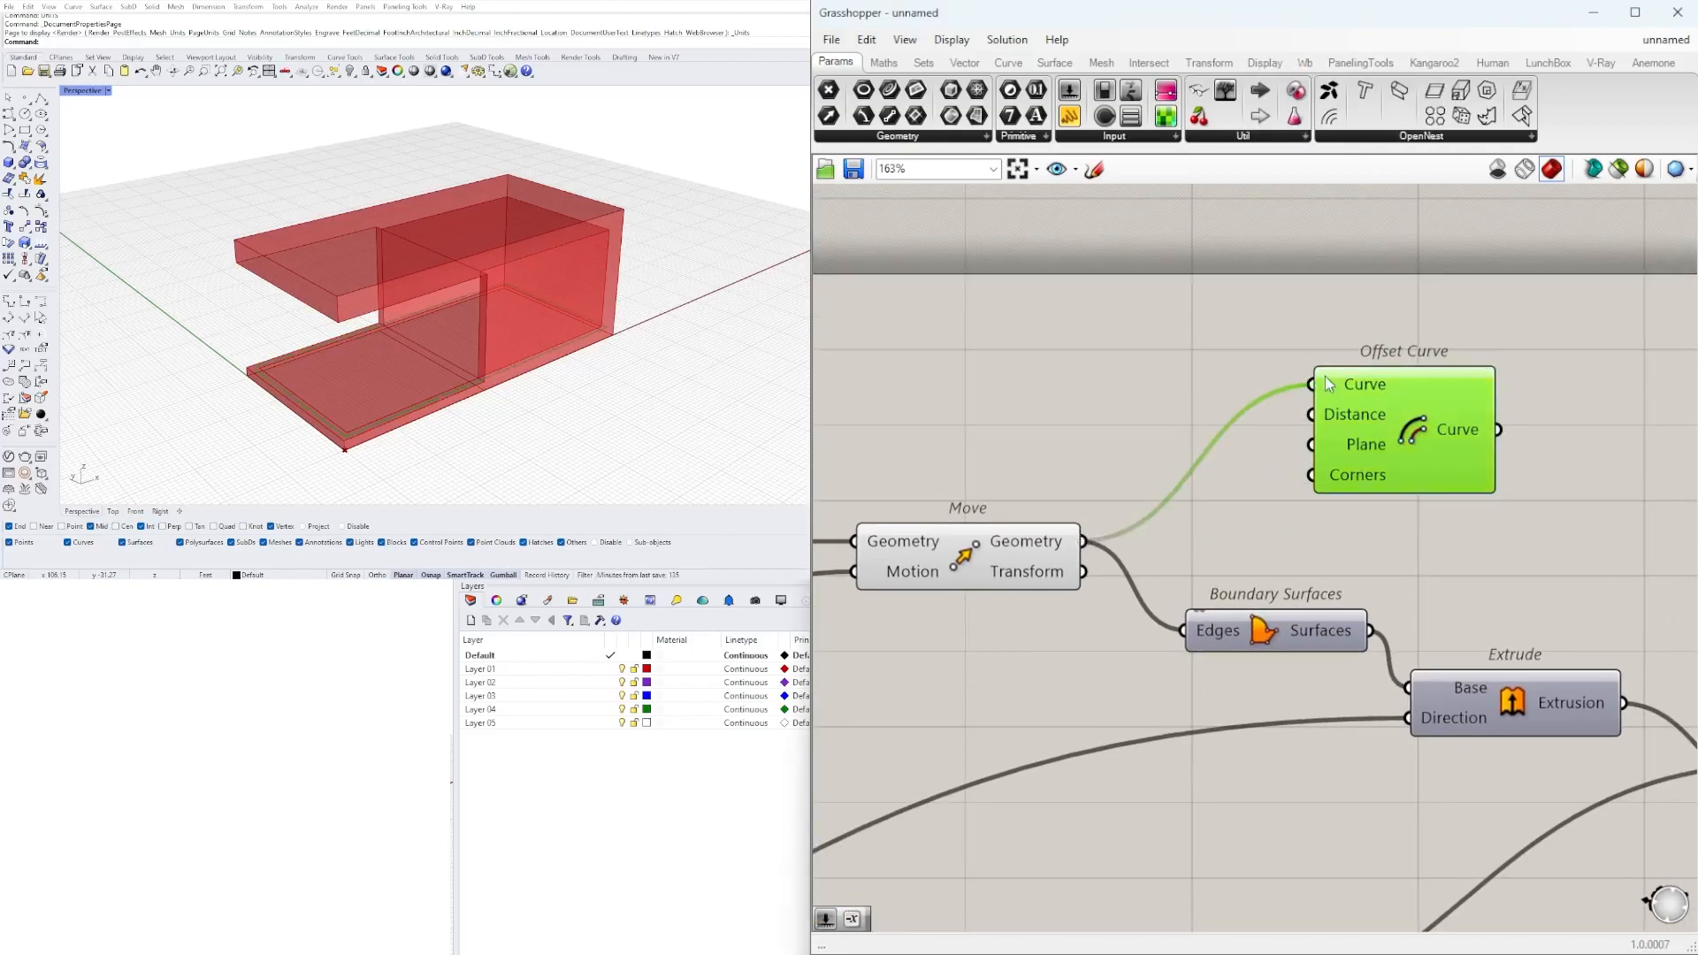
drag(1415, 460, 1407, 460)
scroll(469, 385, up, 5)
scroll(549, 354, up, 5)
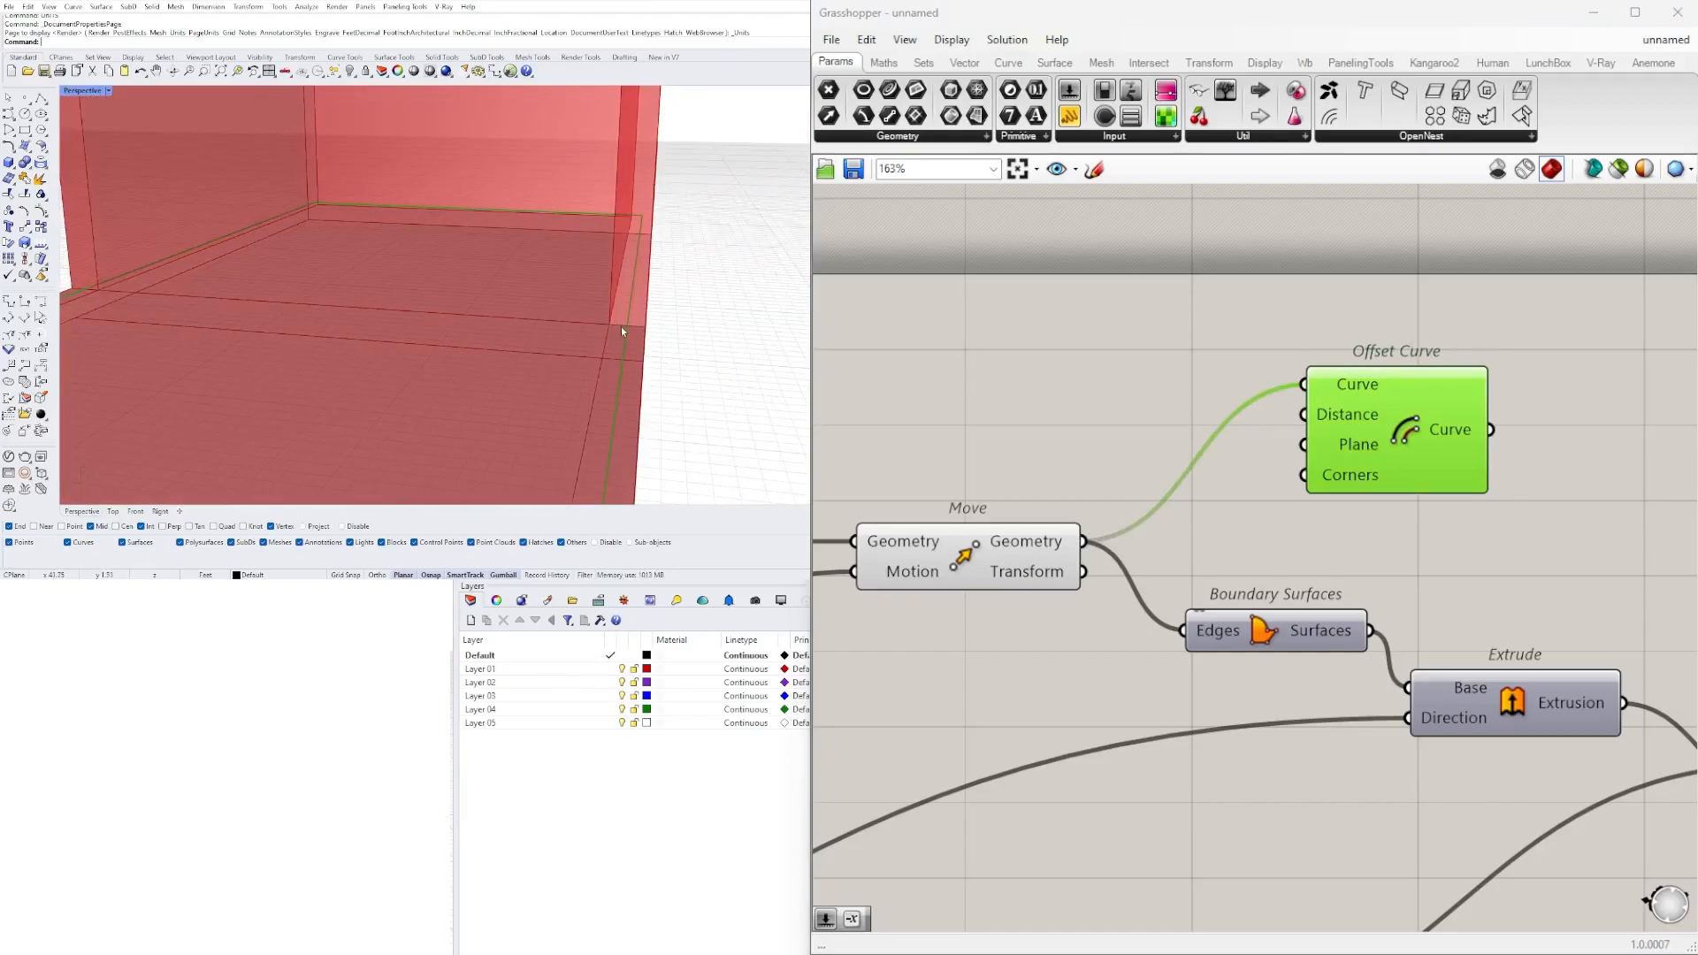
Move the 2.00 number slider and its Negative component up, above the level of the original Offset Curve.
scroll(1256, 579, down, 4)
right_drag(943, 584, 1395, 531)
scroll(1395, 531, down, 2)
scroll(920, 513, up, 3)
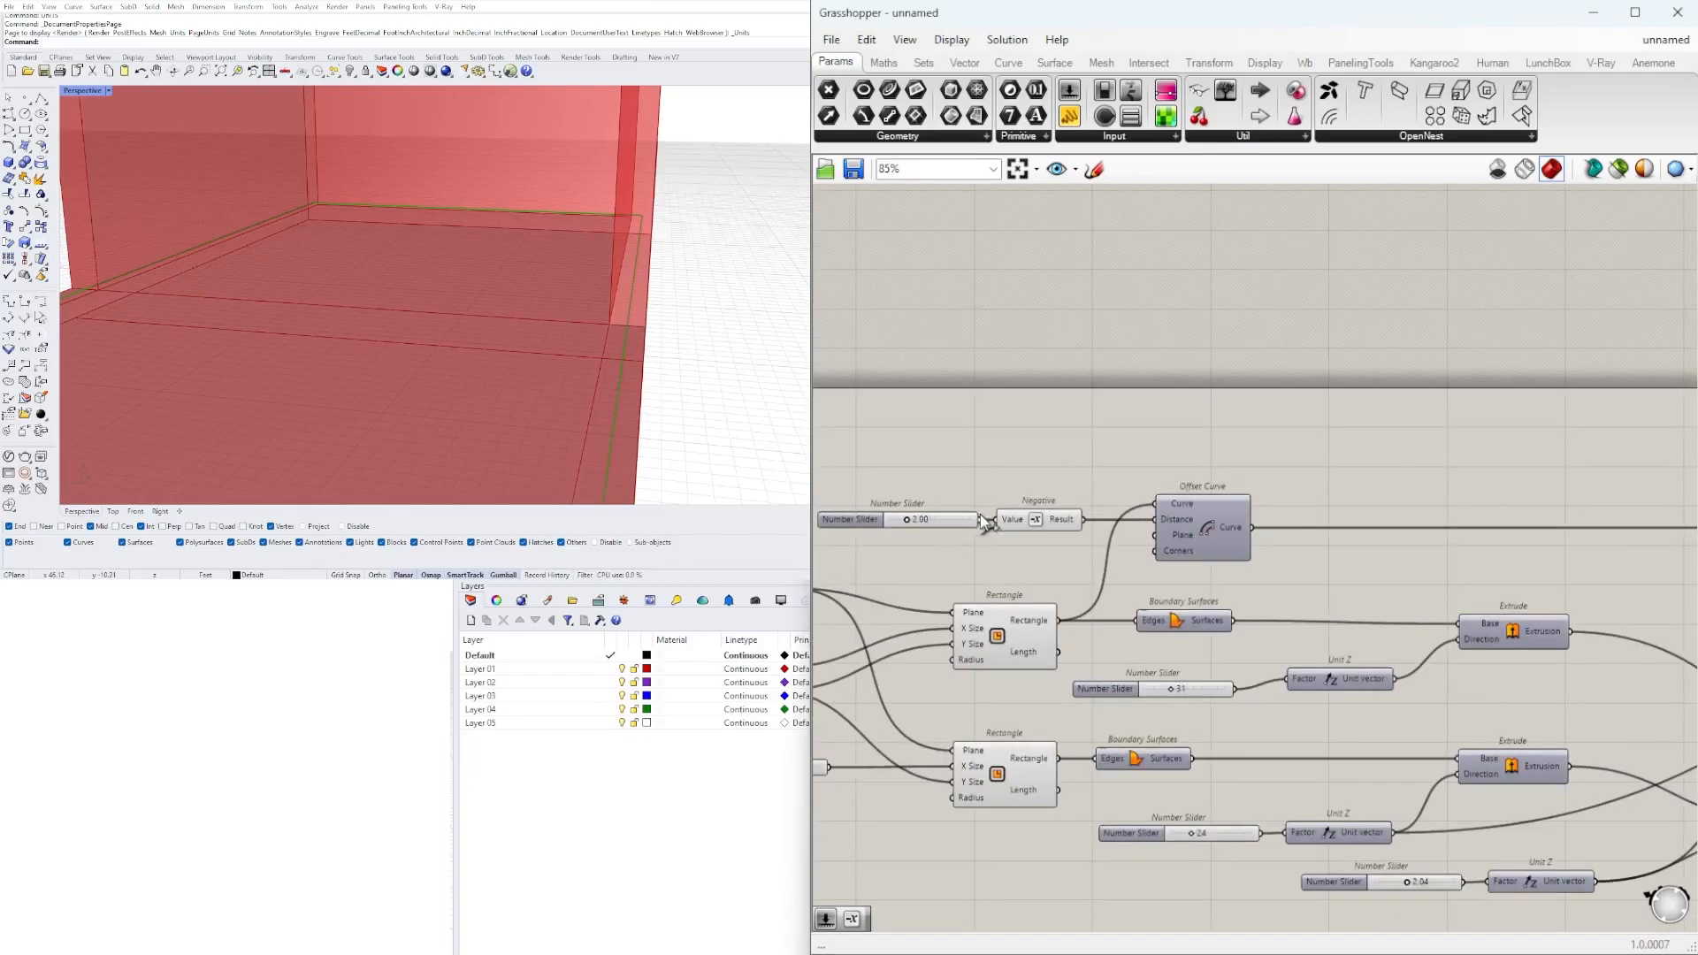
drag(1059, 459, 1019, 460)
click(1389, 399)
right_drag(1389, 398, 1438, 402)
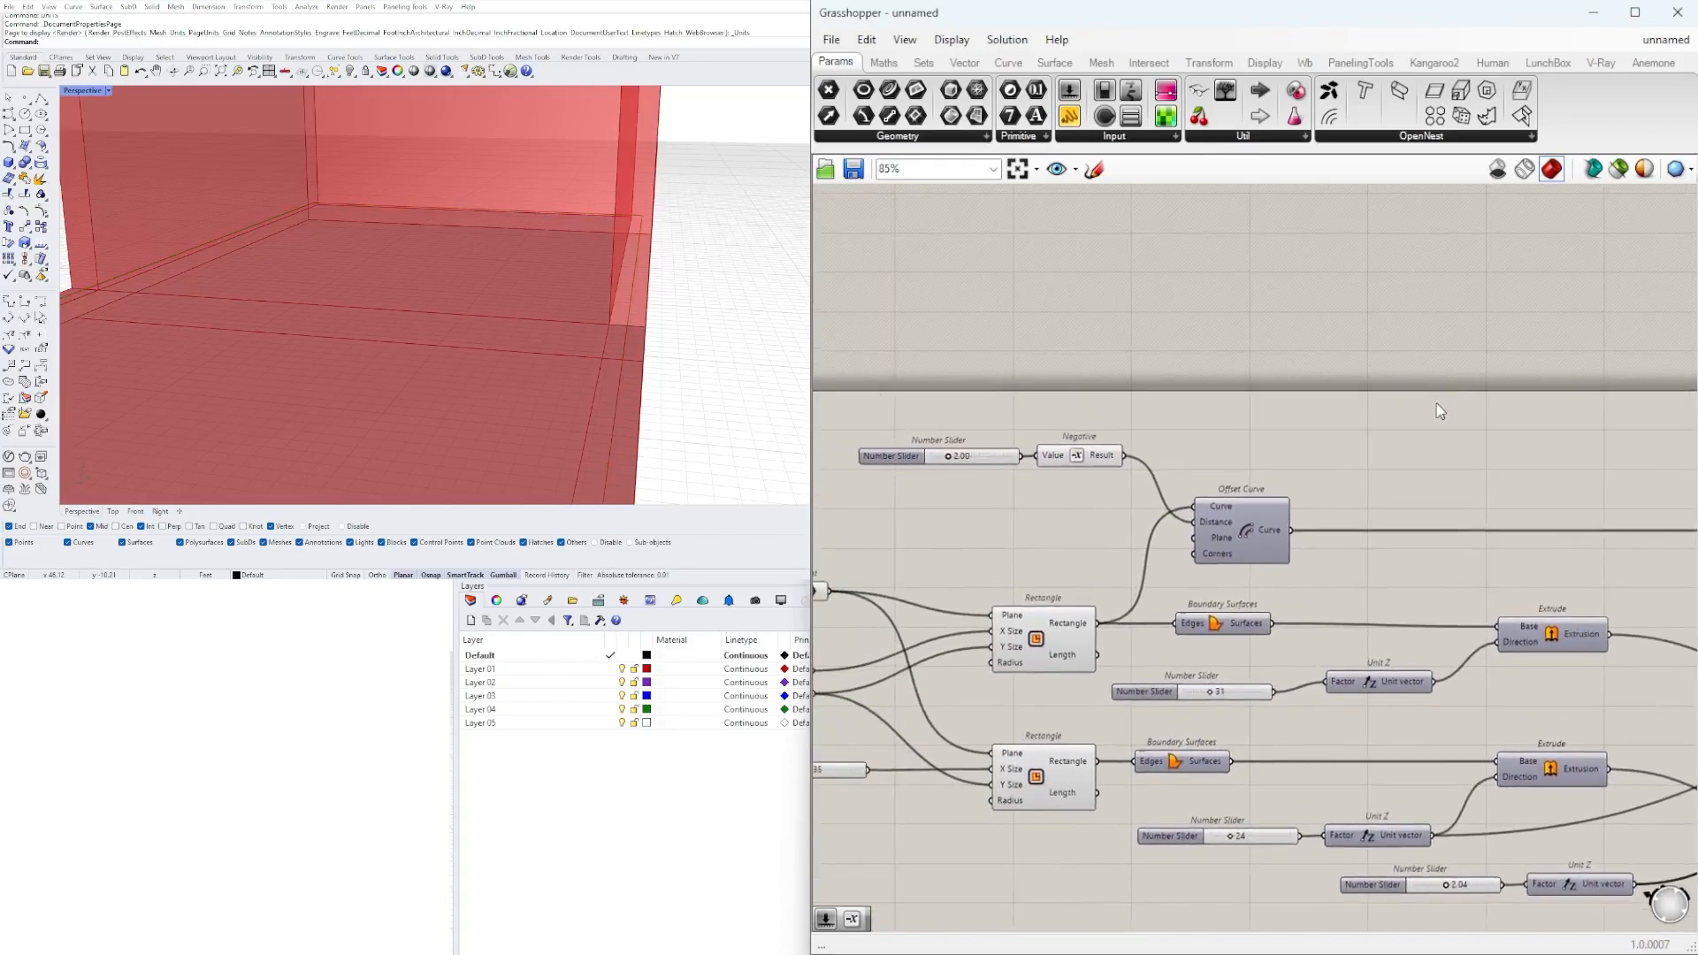
scroll(645, 319, down, 3)
scroll(639, 330, up, 3)
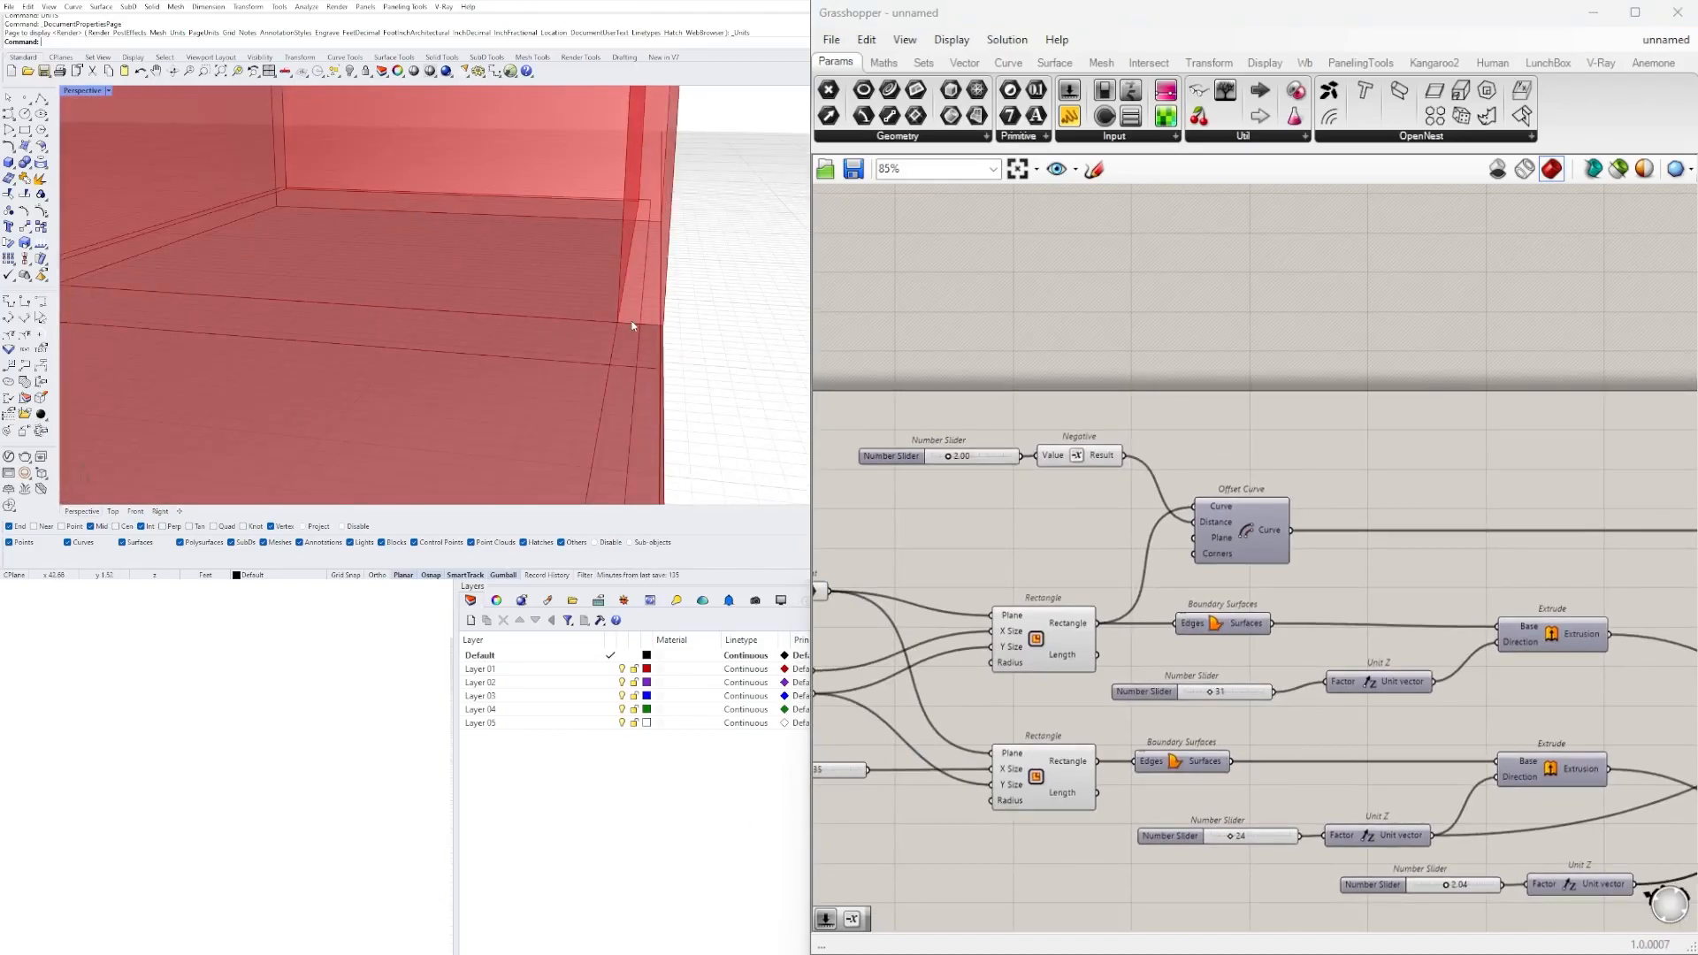
click(978, 459)
click(1243, 393)
Add a number slider with value 2.5 and connect it to the Distance input of the Offset Curve fed by the upper Move.
scroll(1442, 433, down, 2)
right_drag(1442, 434, 1099, 480)
scroll(1619, 497, up, 3)
right_drag(1618, 497, 1388, 541)
scroll(1387, 540, up, 3)
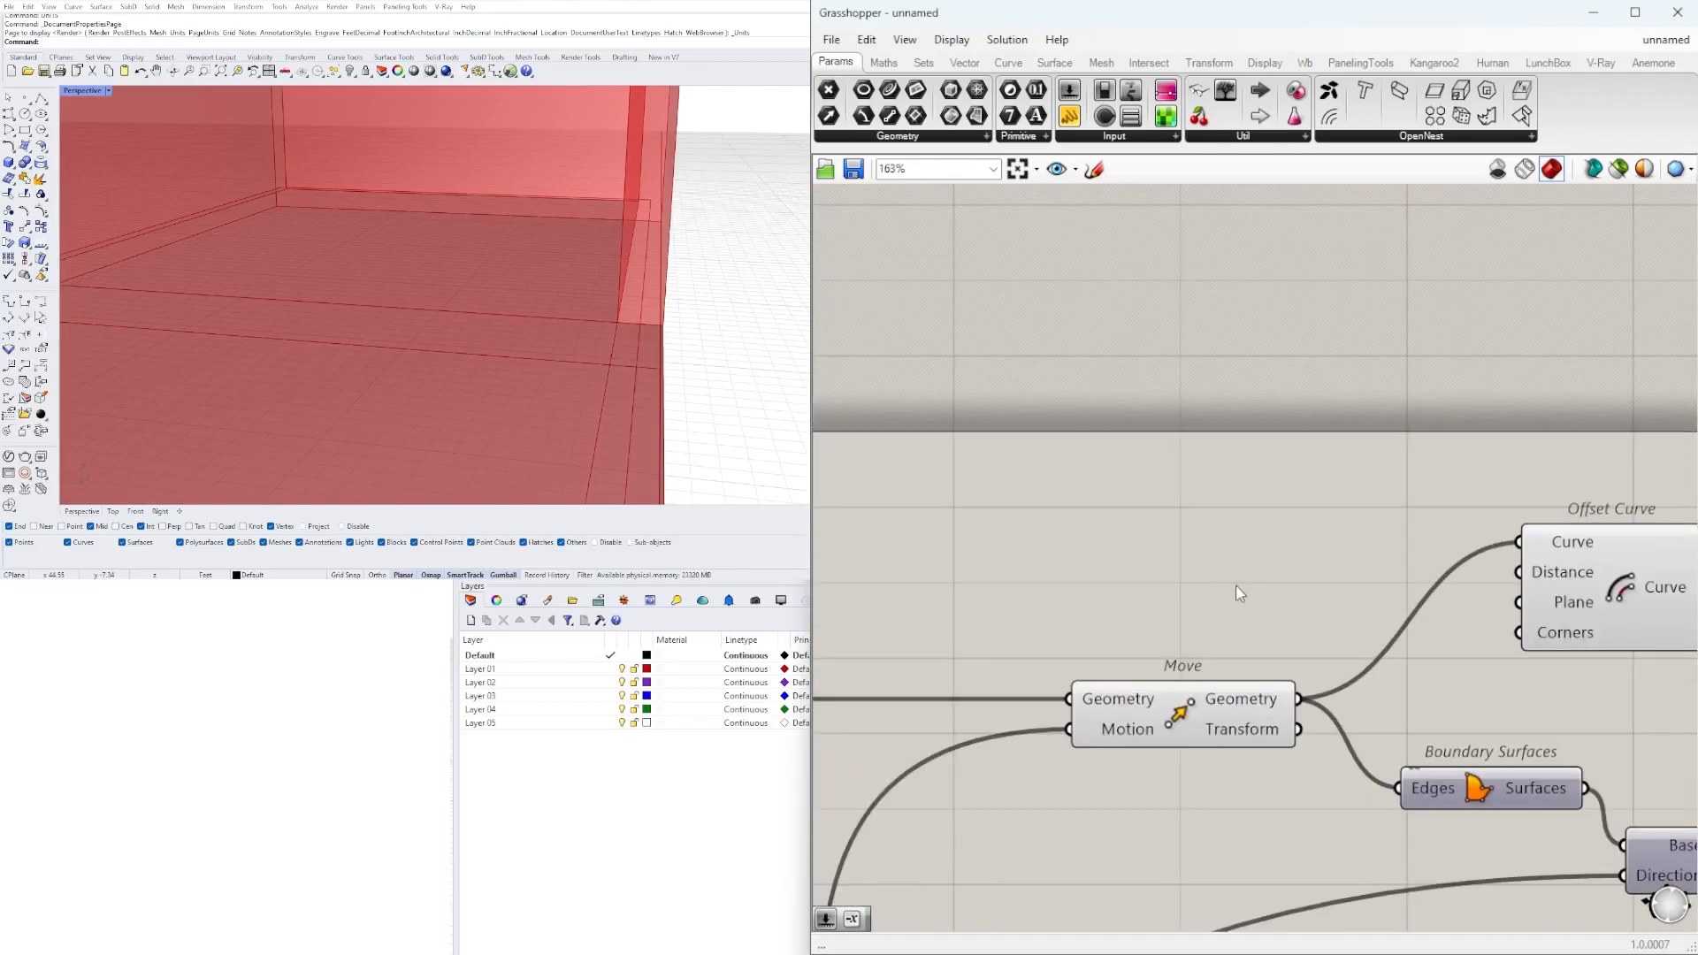
double_click(1236, 591)
text(Number Slider)
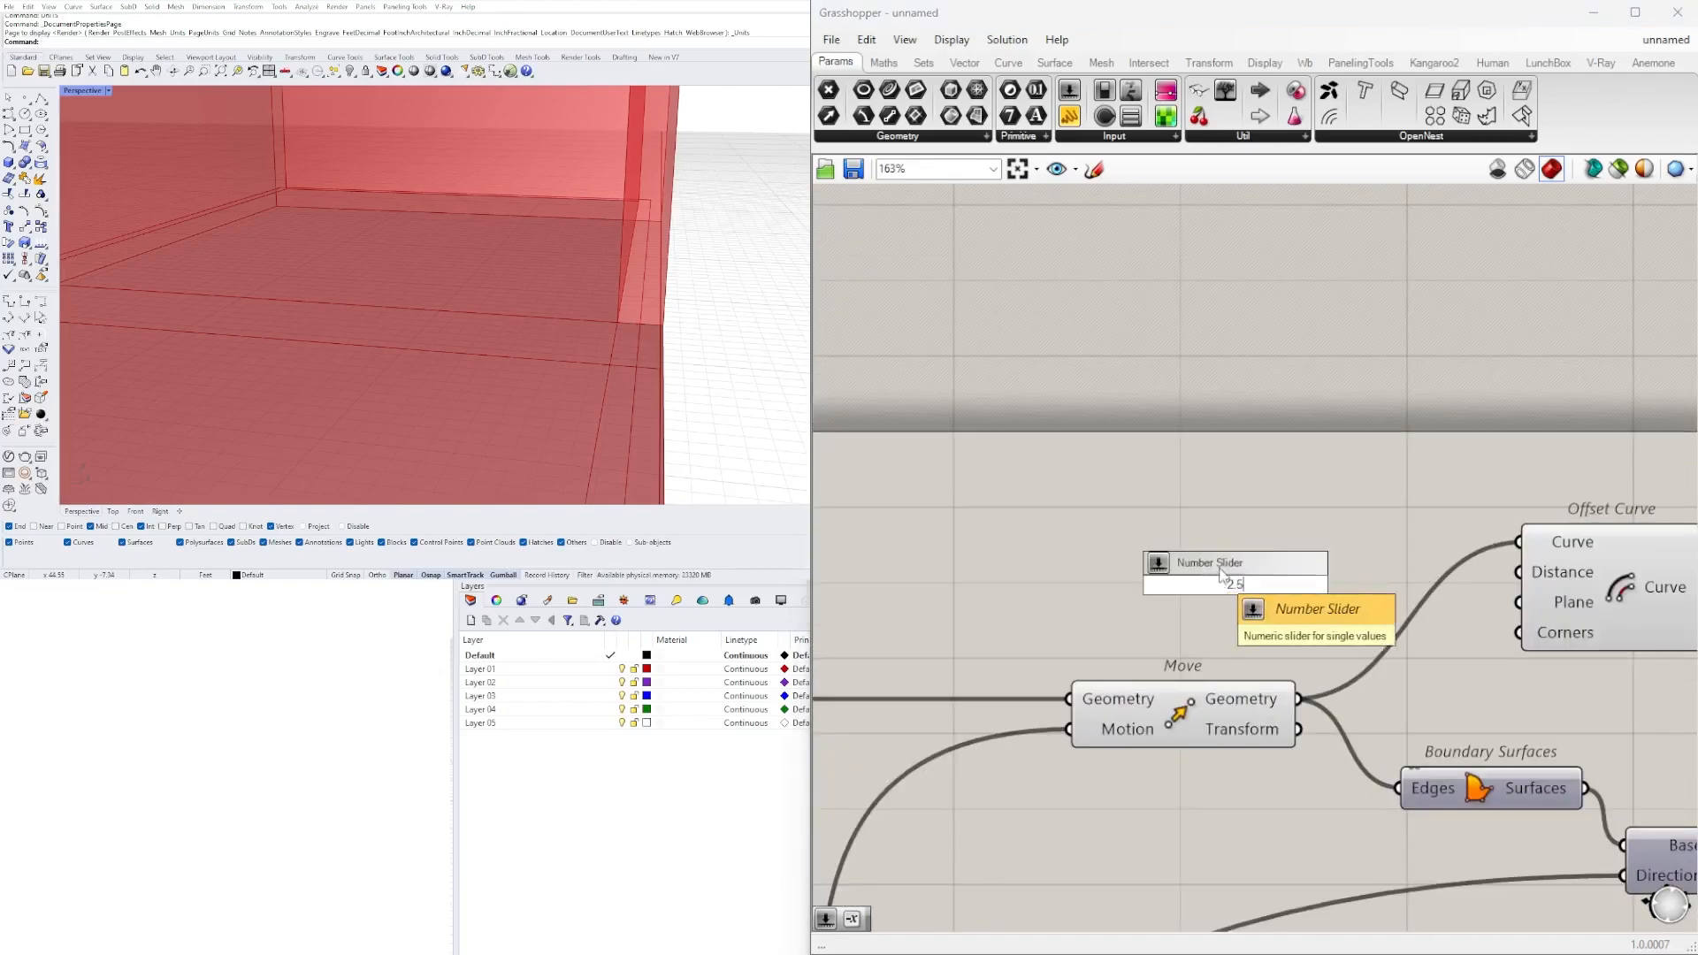
key(Return)
drag(1395, 583, 1519, 572)
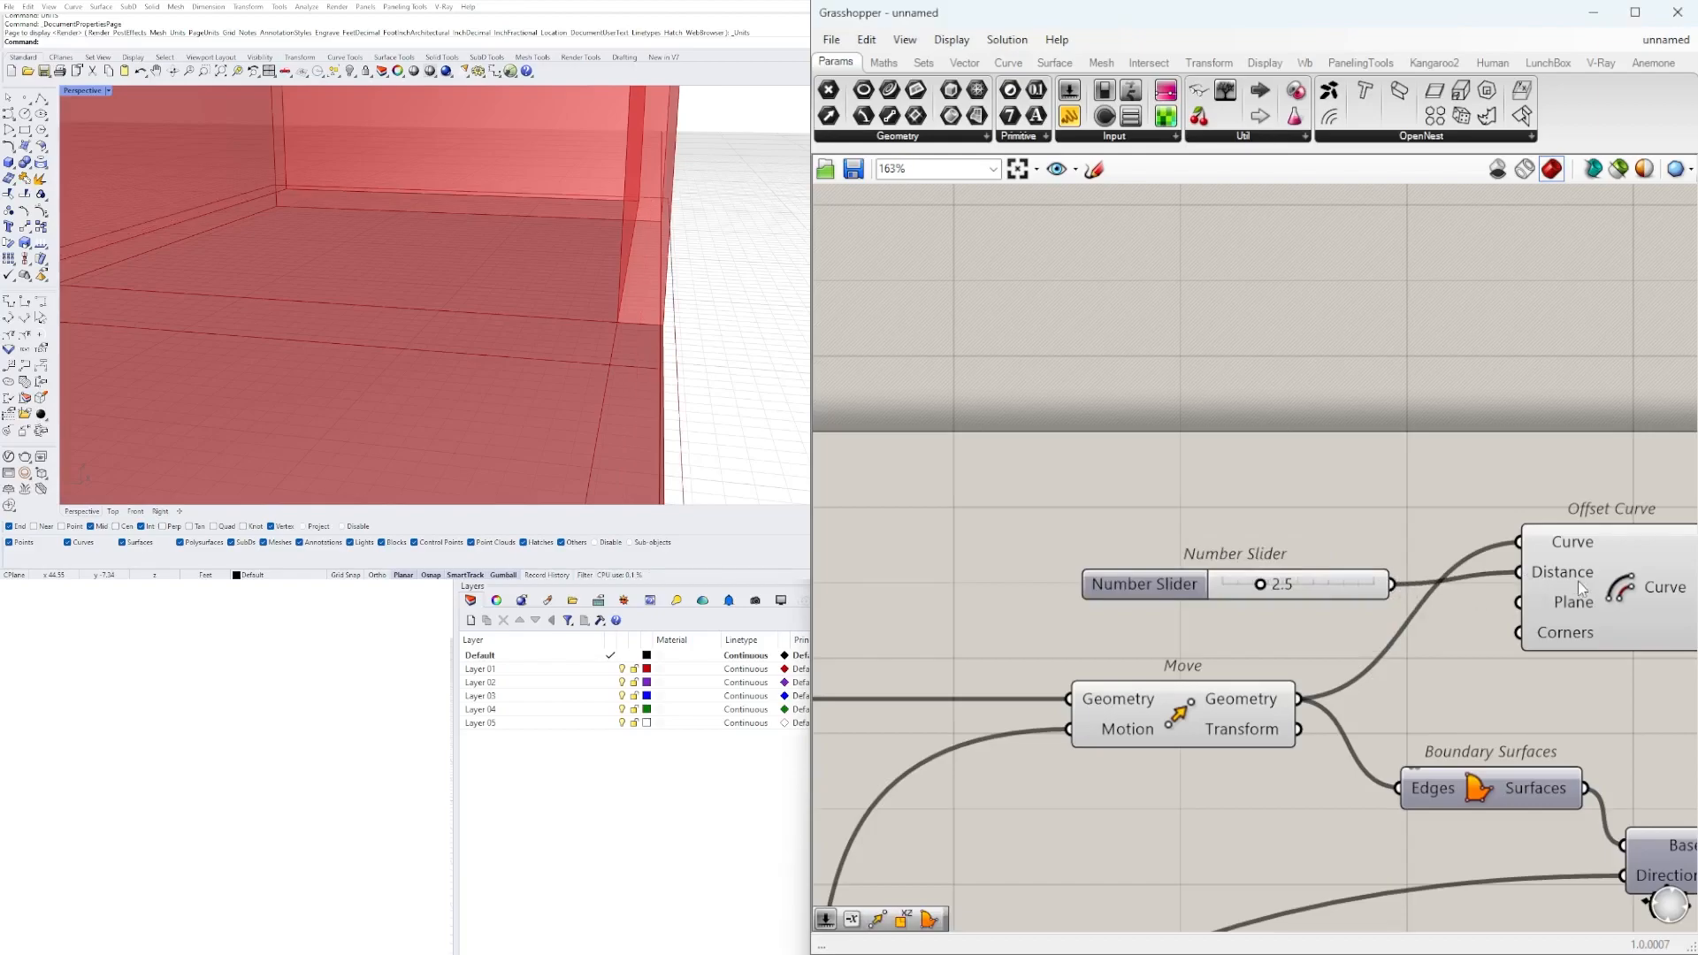
Set the offset distance slider to 0.5.
scroll(1315, 581, up, 3)
drag(1224, 605, 1173, 601)
double_click(1212, 594)
text(0.5)
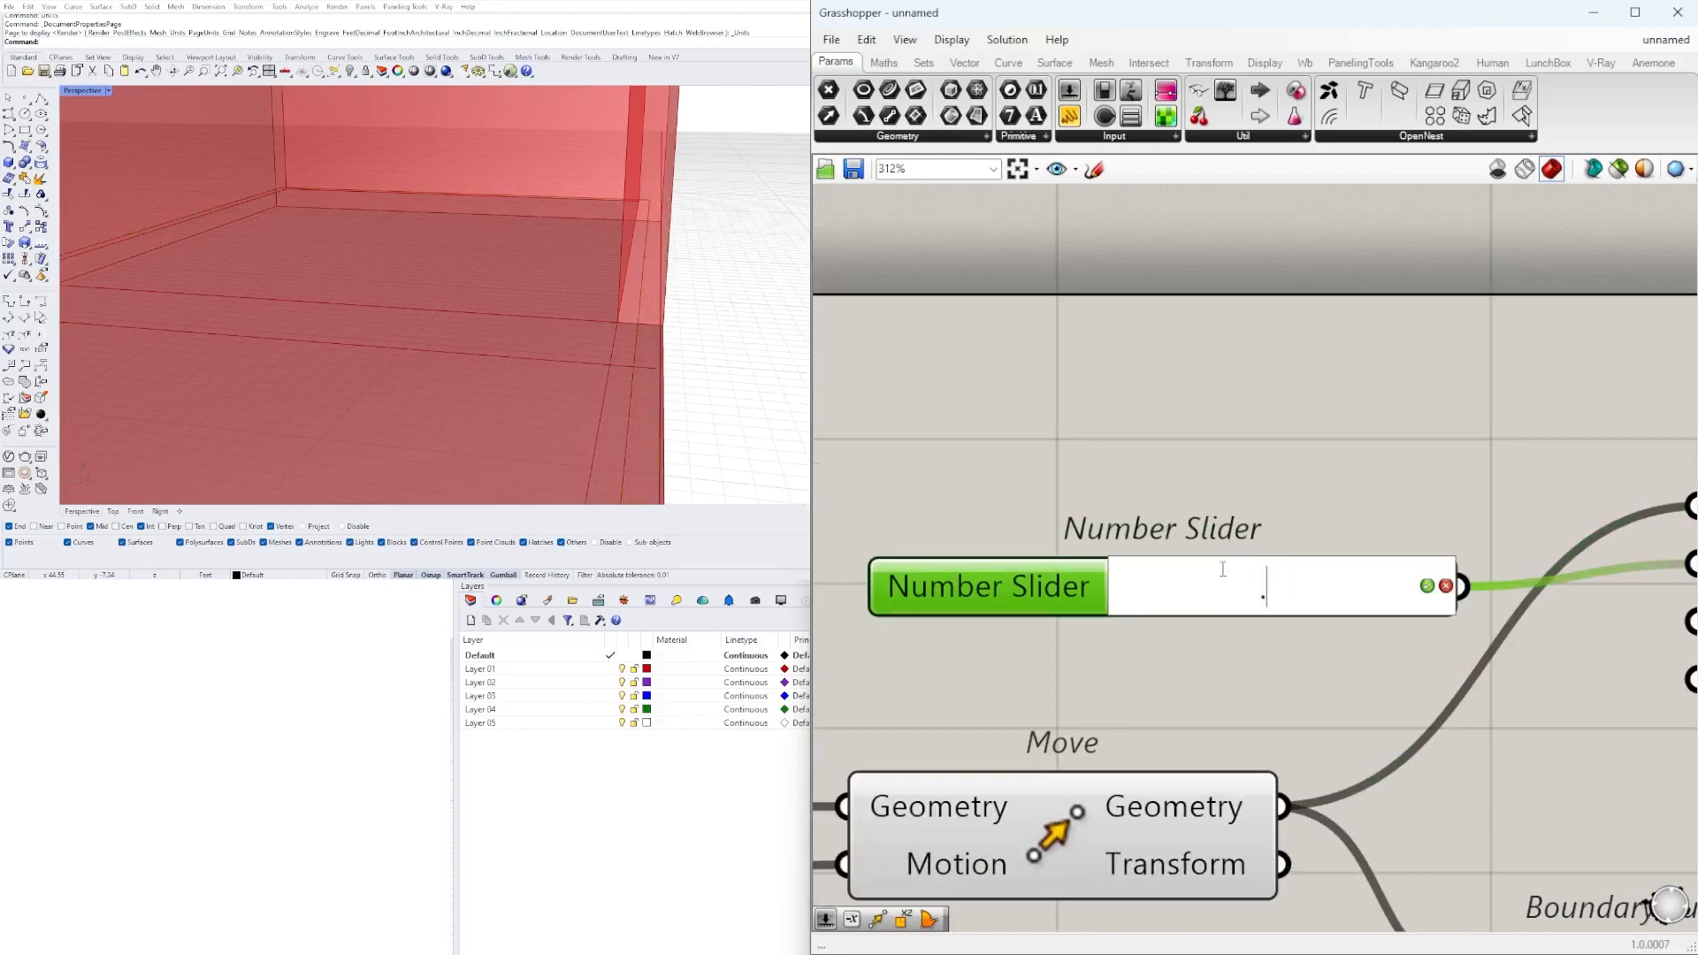
key(Return)
scroll(1138, 522, down, 5)
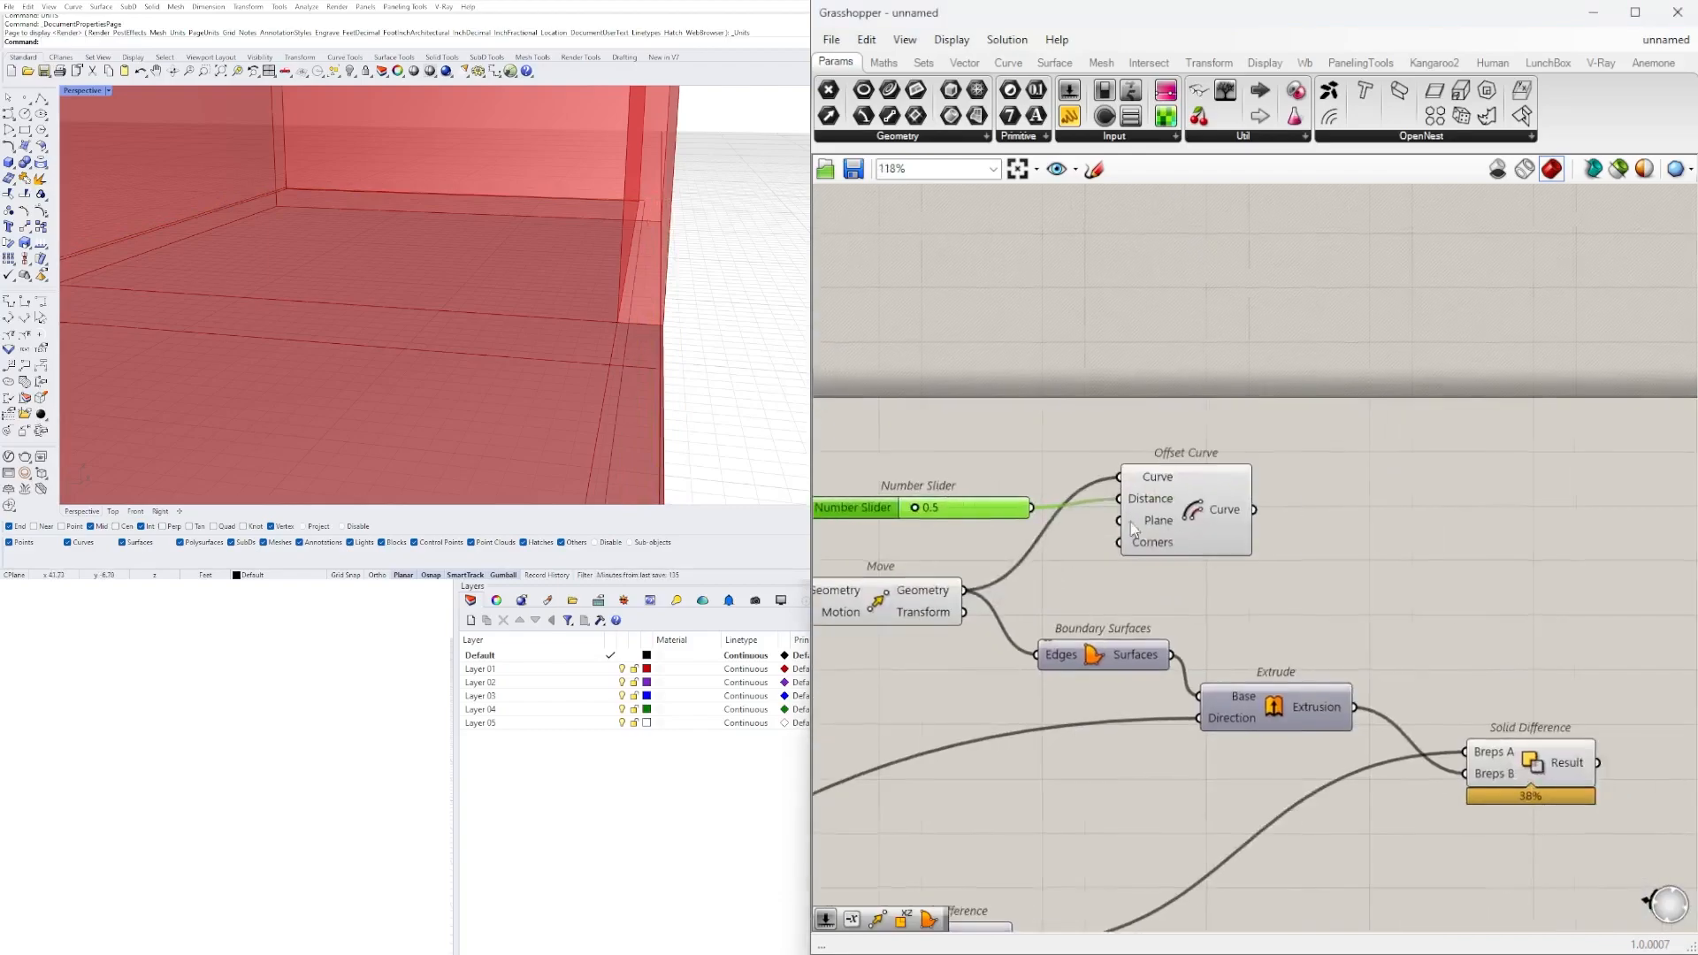
Nudge the Offset Curve and its distance slider into line, and check the offset outline against the floor slab.
click(1187, 511)
drag(1191, 512, 1196, 503)
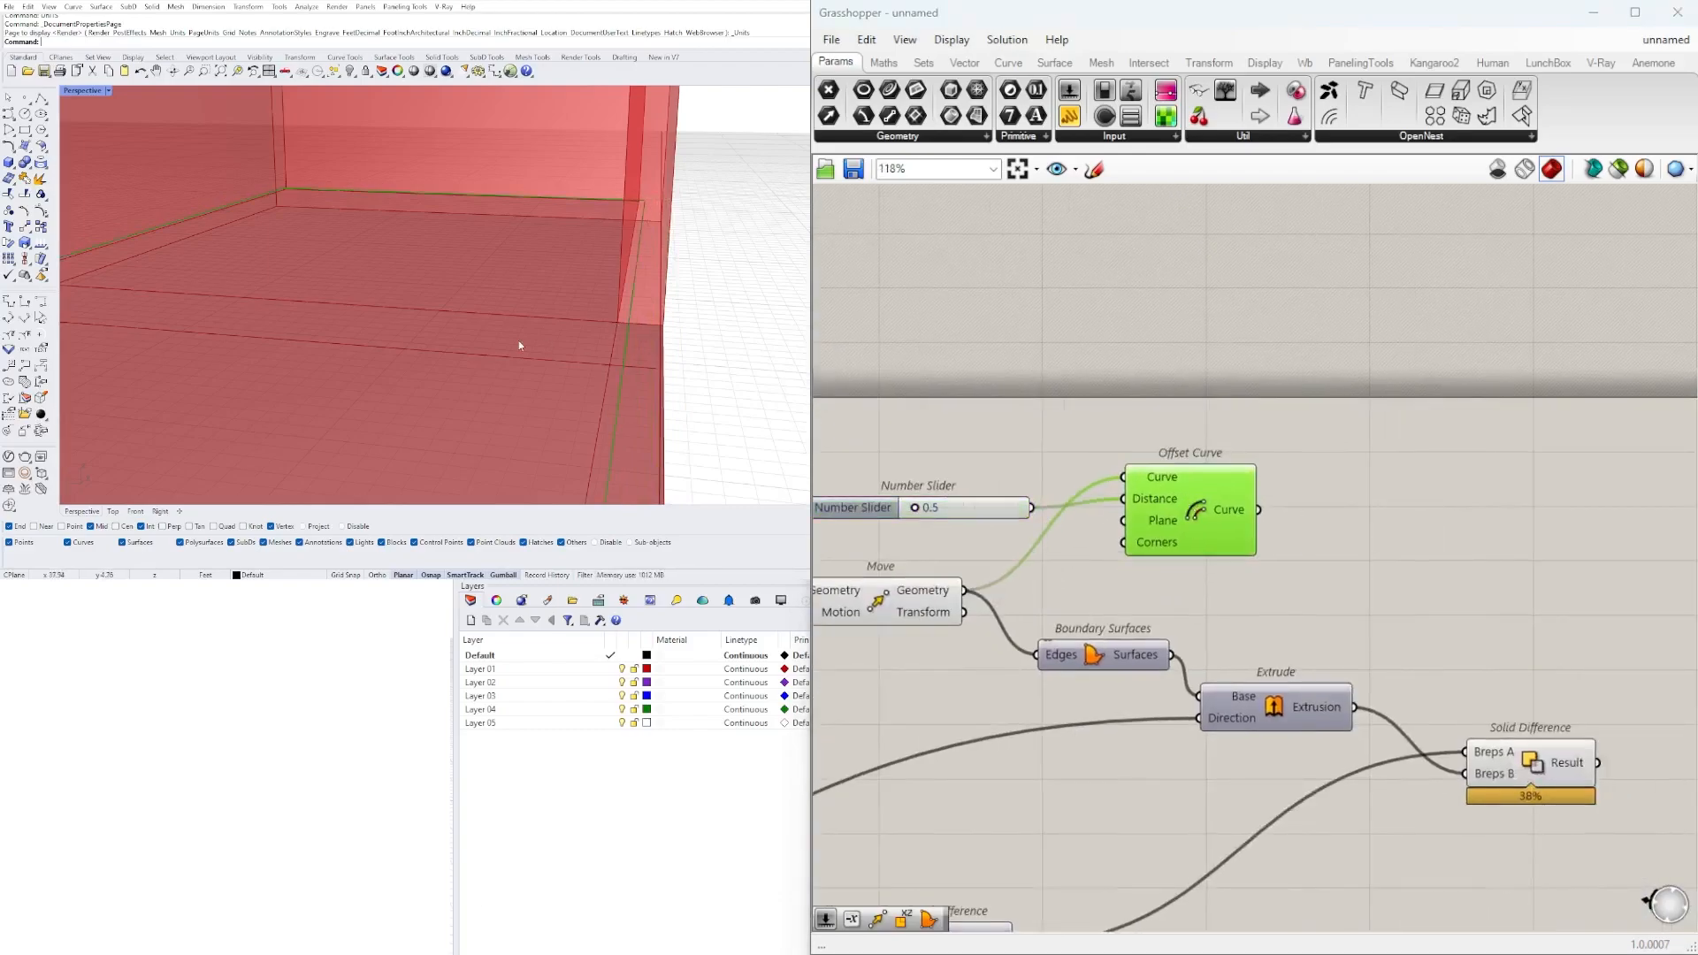
scroll(523, 353, down, 3)
scroll(561, 356, up, 4)
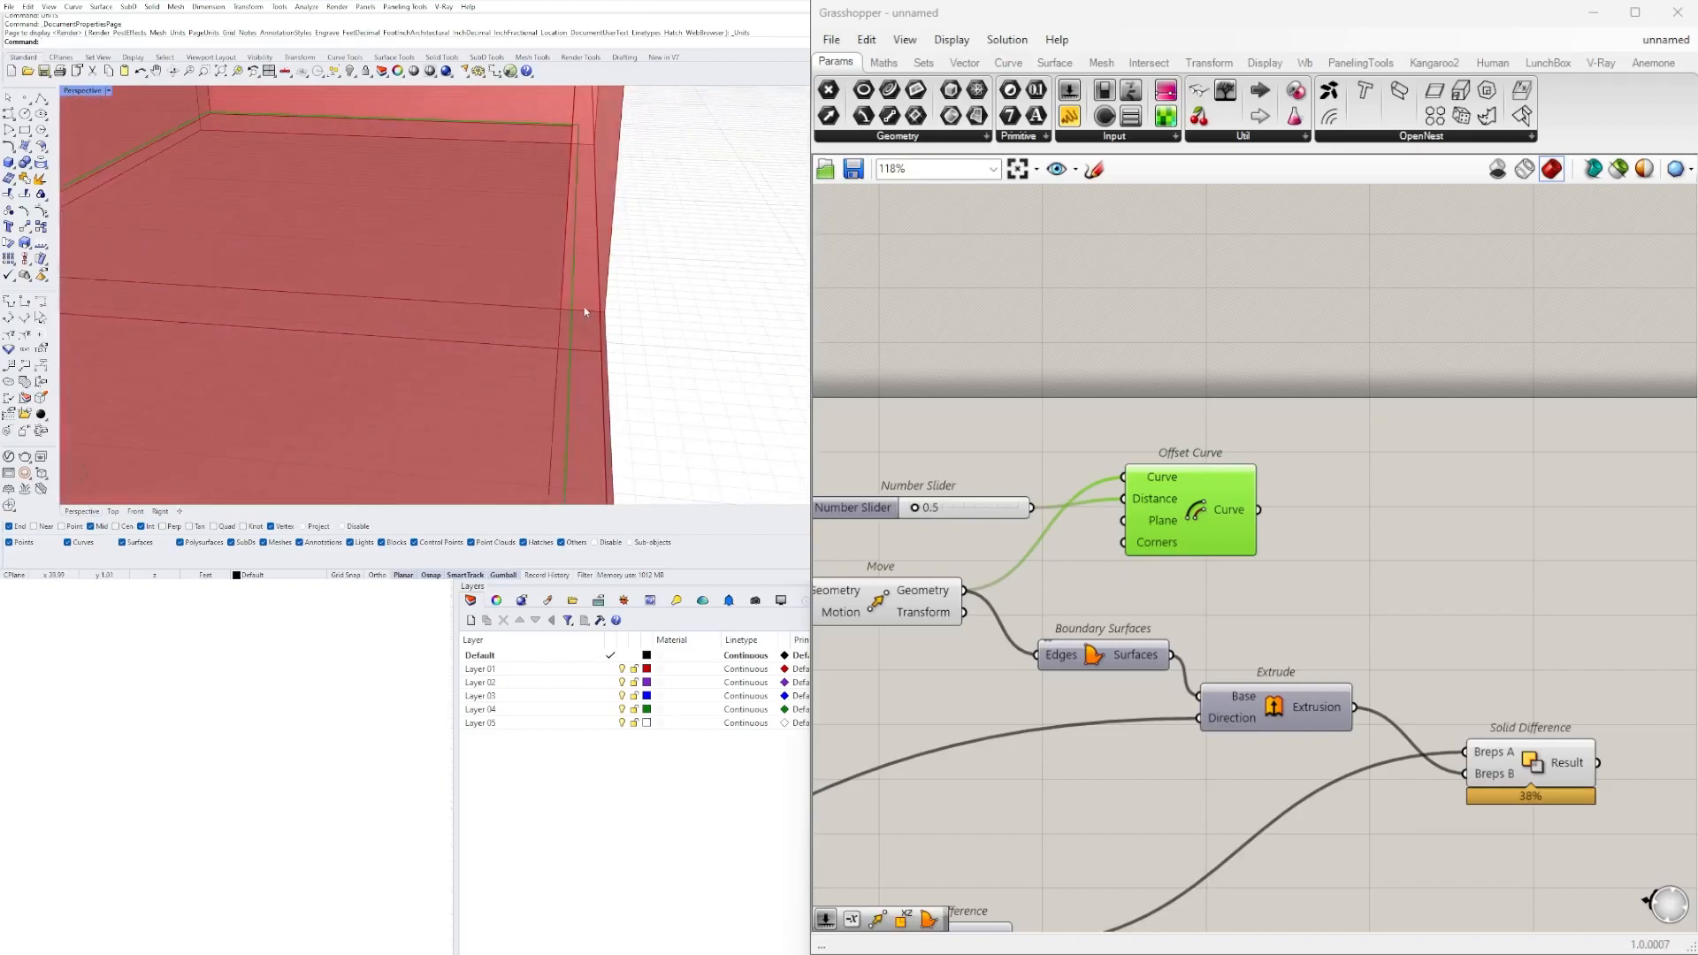
click(1116, 456)
drag(1003, 511, 995, 503)
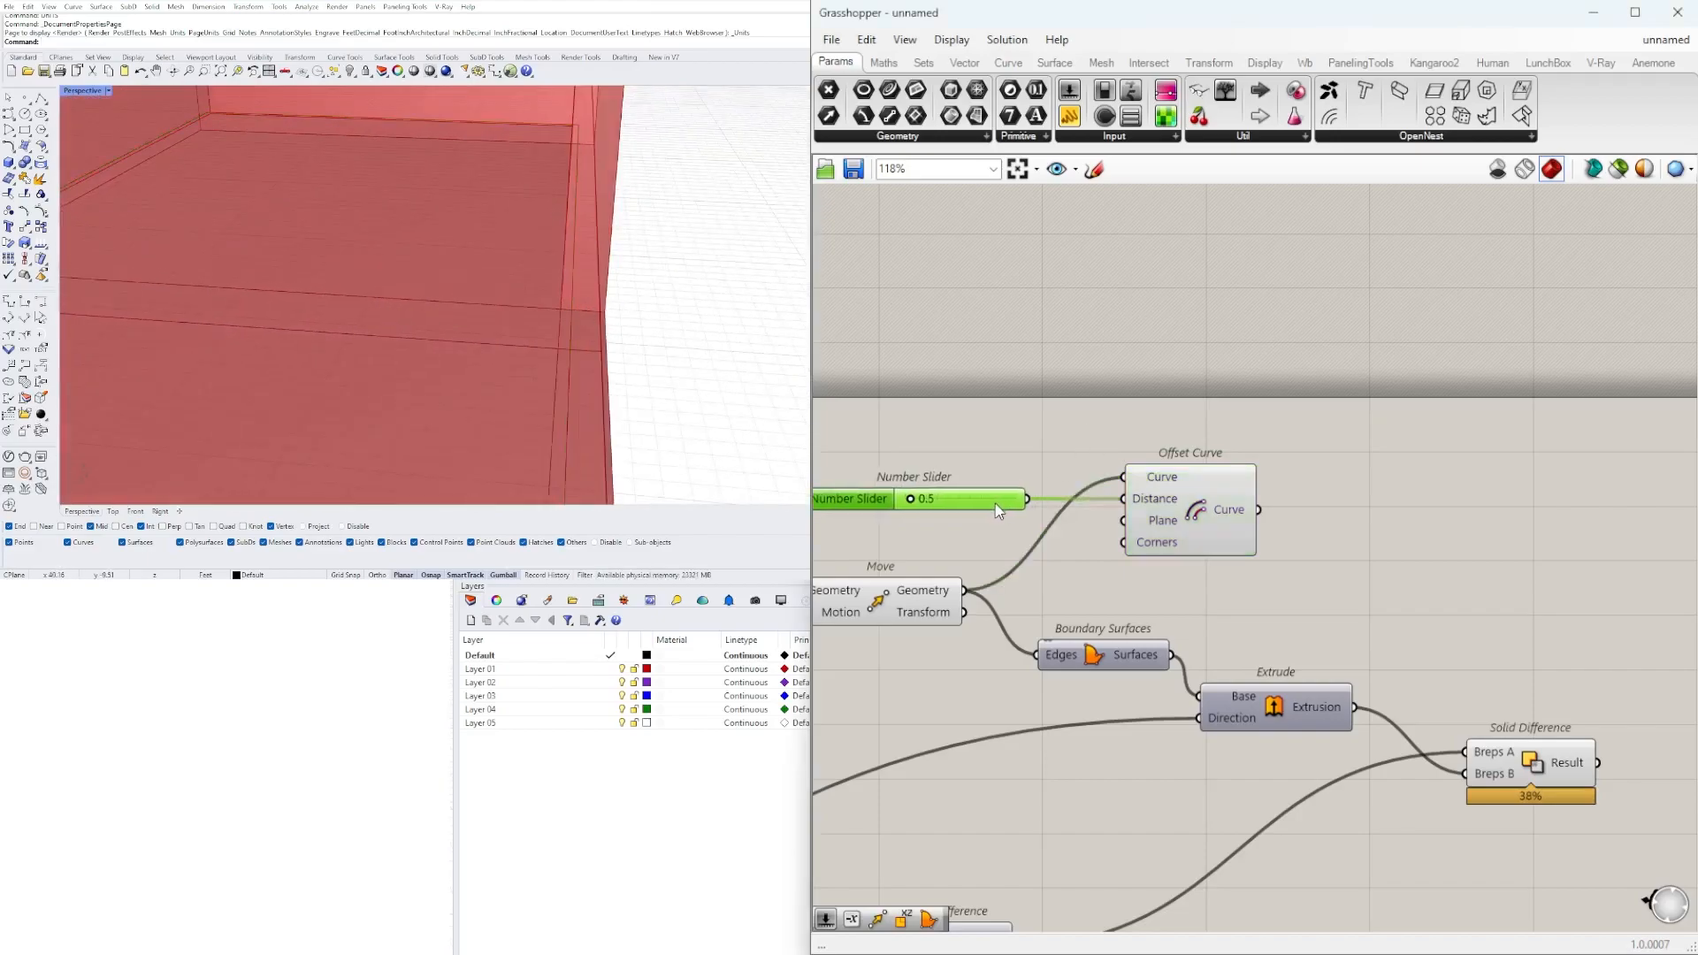
scroll(1015, 498, down, 1)
click(1143, 476)
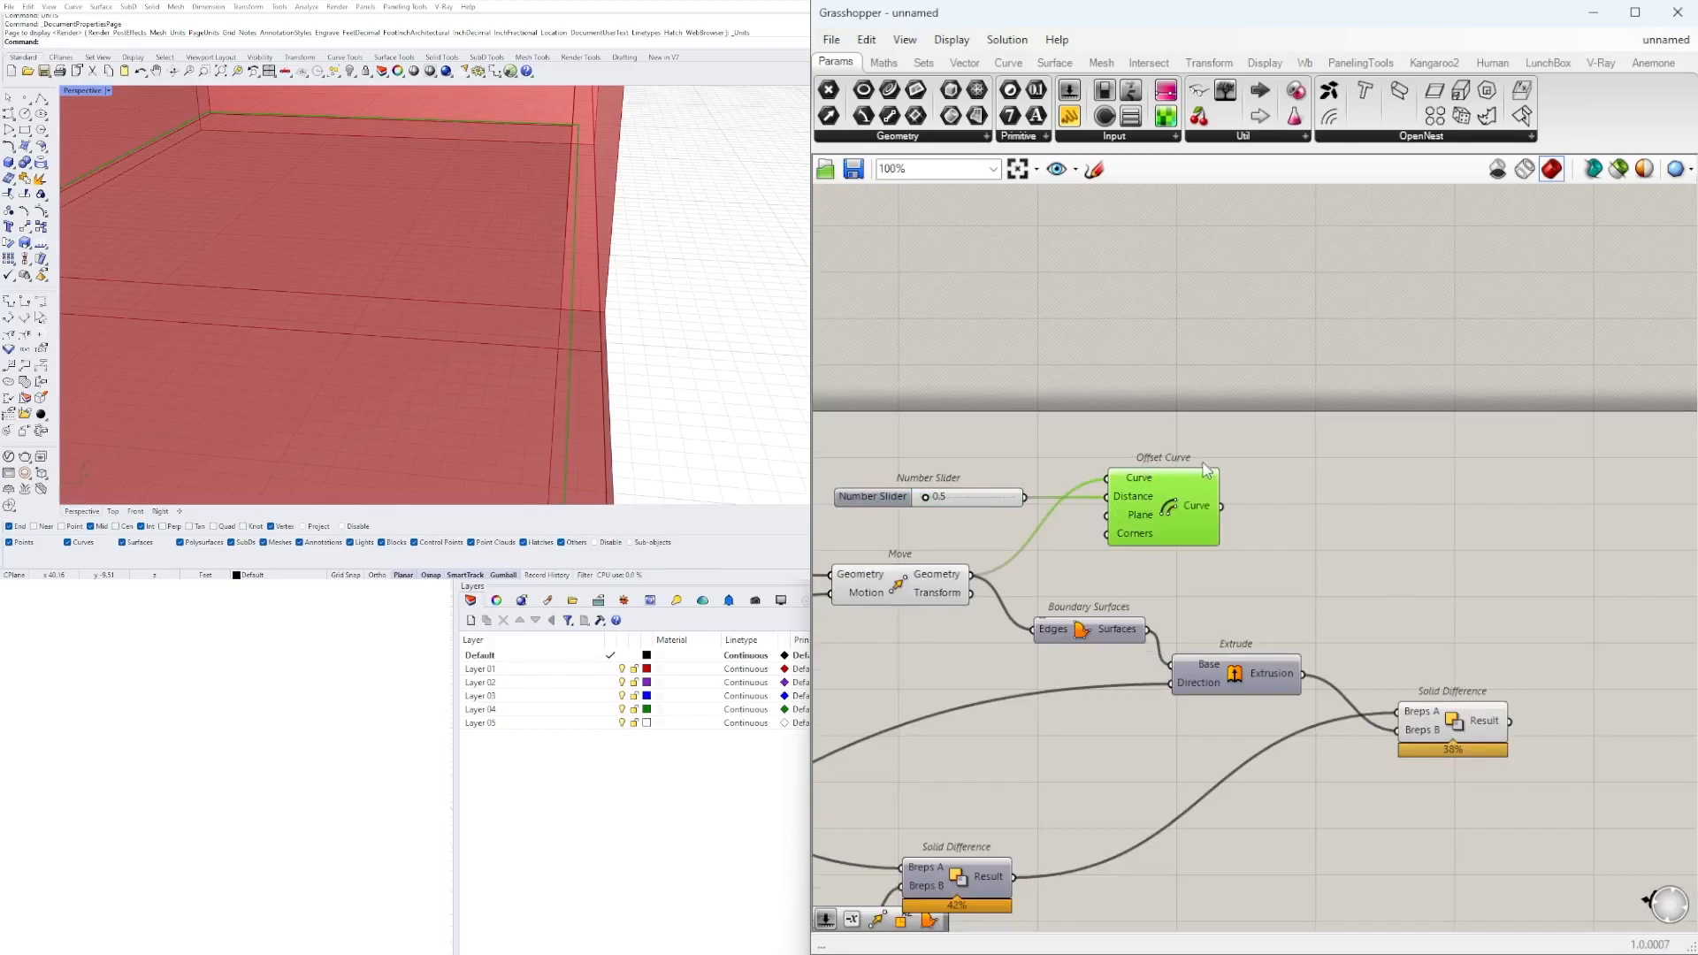
Duplicate the slider and Offset Curve pair above the original, and feed the first offset's Curve output into the copy's Curve input.
drag(1190, 428, 960, 522)
drag(1205, 493, 1382, 410)
click(1350, 561)
drag(1222, 506, 1307, 395)
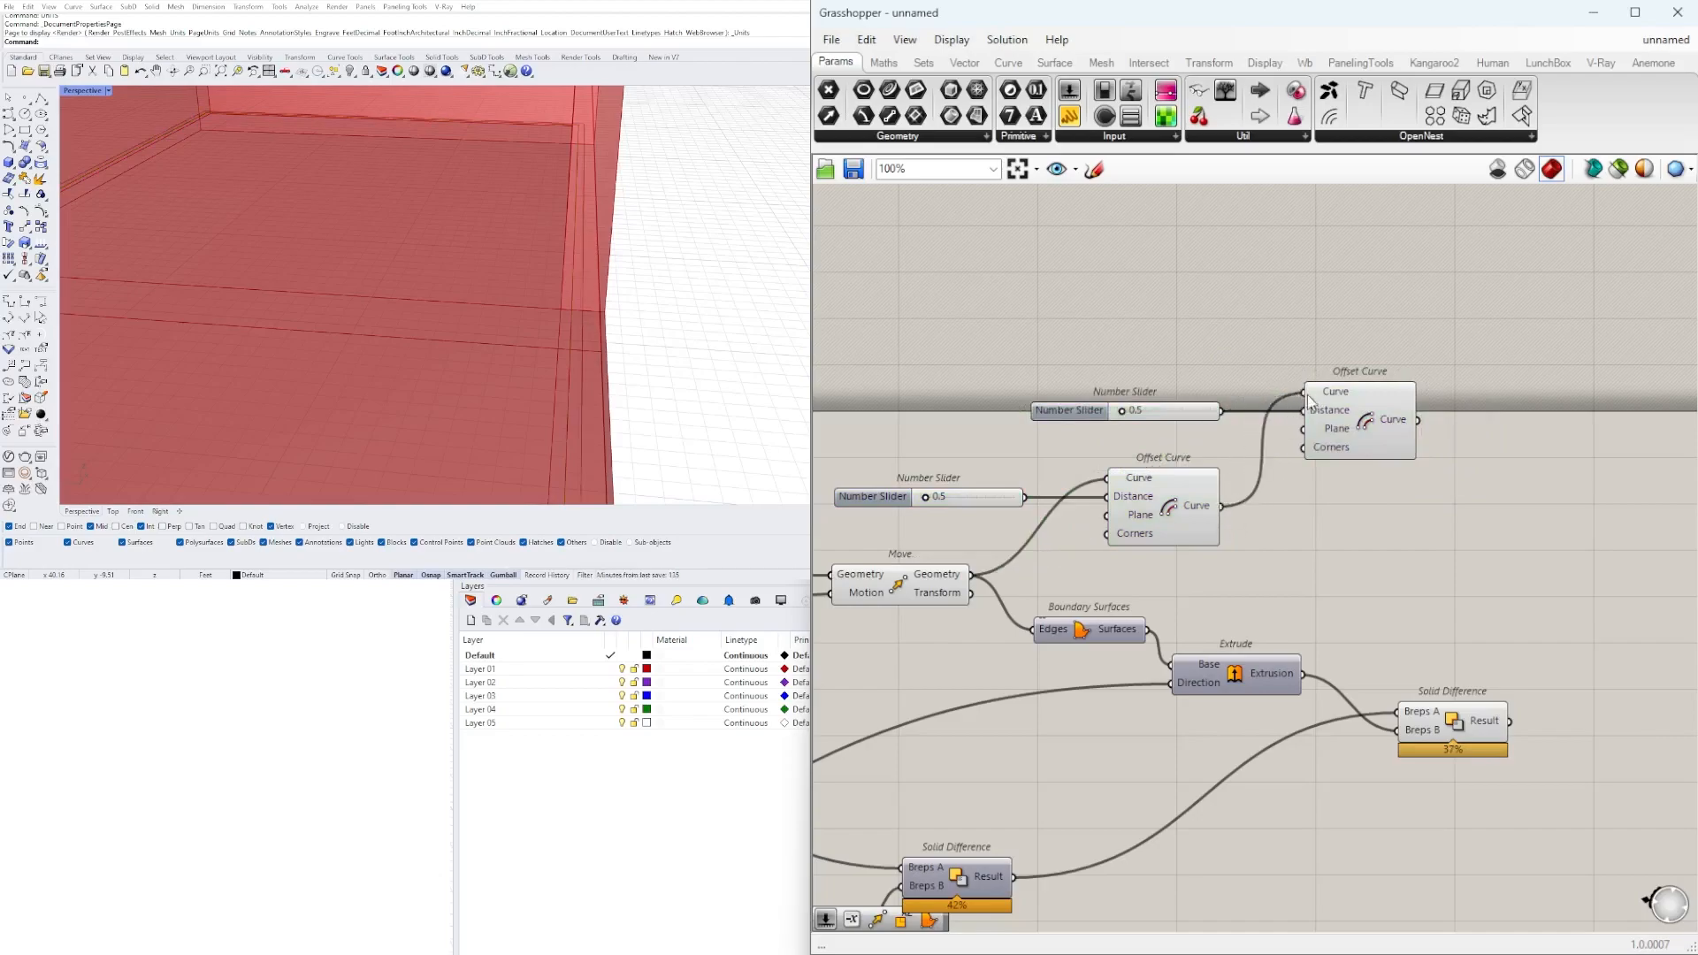
click(1182, 503)
click(1386, 409)
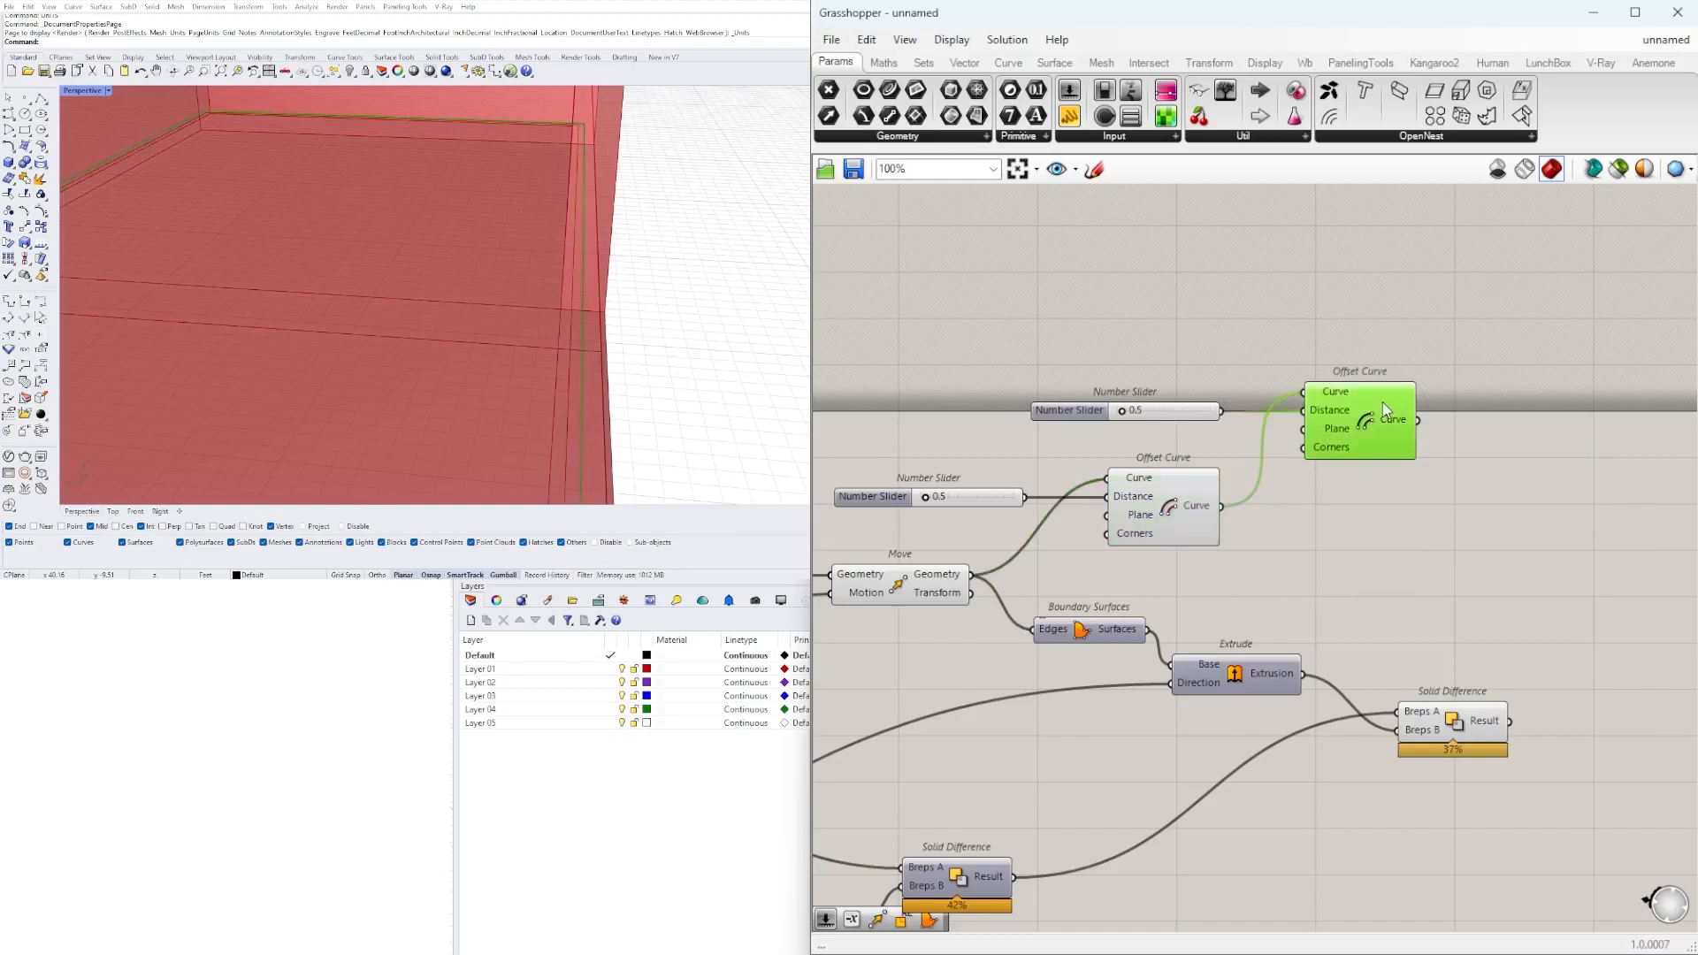
Move the duplicated slider and Offset Curve down, closer to the first Offset Curve.
scroll(1188, 413, up, 3)
drag(1091, 423, 1094, 419)
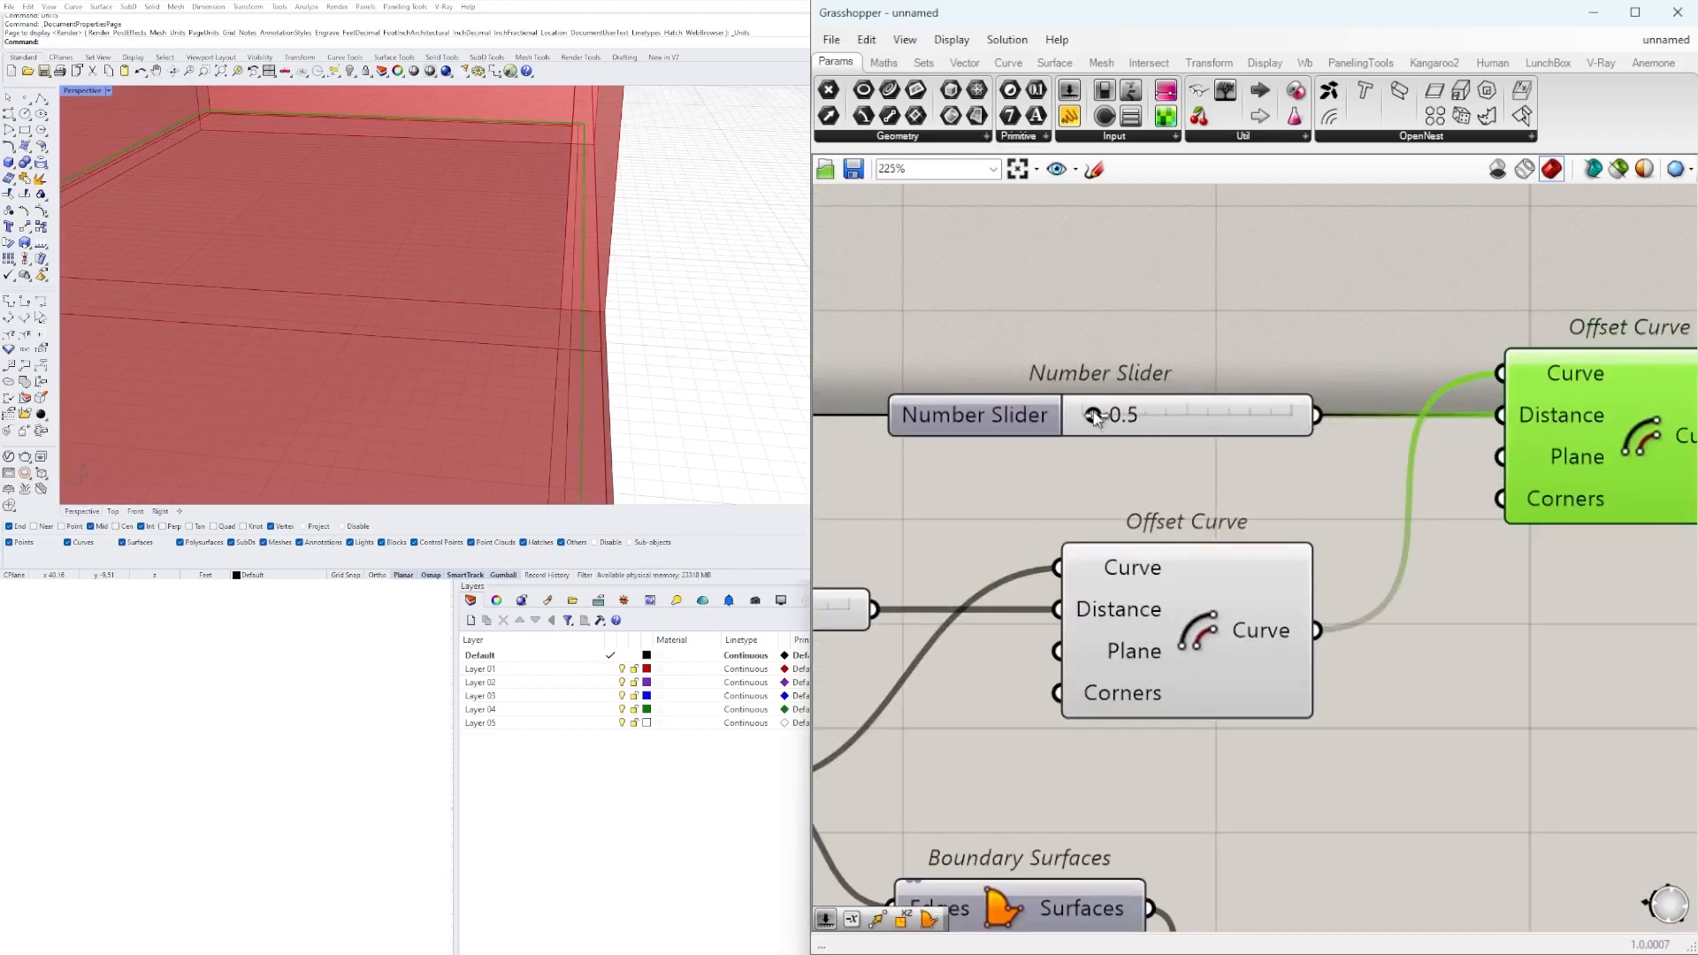
click(1329, 292)
scroll(1328, 288, down, 4)
right_drag(1416, 273, 1396, 442)
drag(1496, 431, 1199, 547)
scroll(1399, 522, up, 2)
drag(1478, 544, 1485, 584)
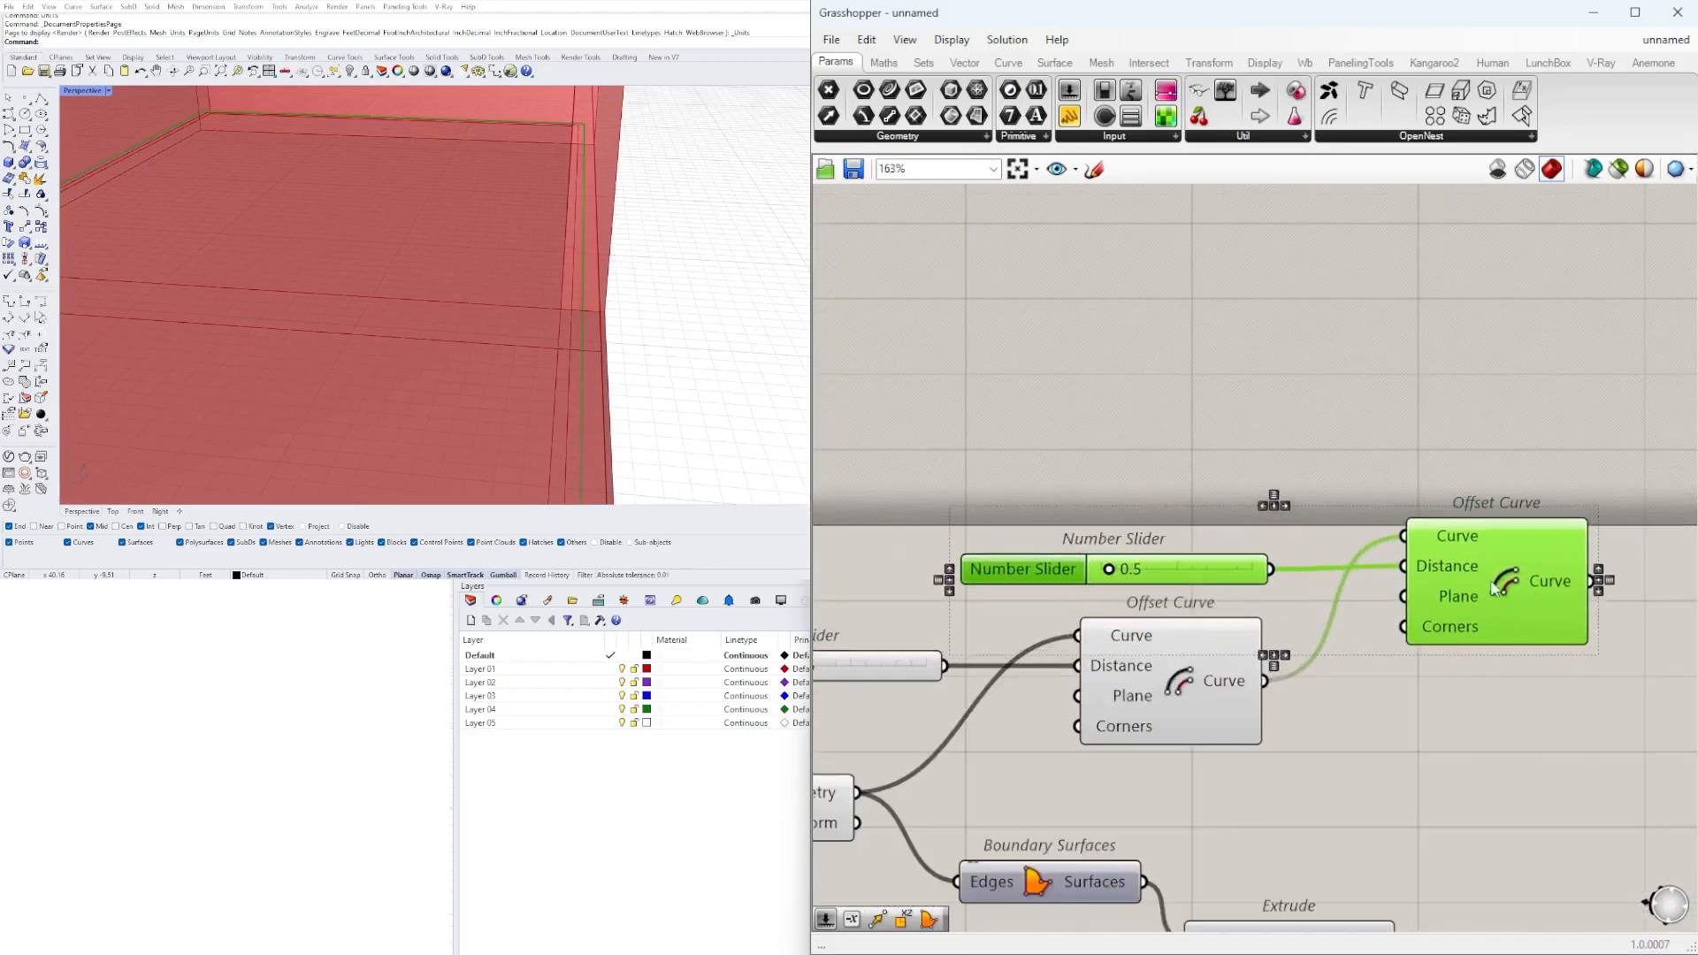
Examine how the two offset curves run along the edge of the floor slab.
click(1313, 602)
click(1191, 577)
click(719, 896)
scroll(1227, 484, down, 2)
click(1394, 535)
mouse_move(693, 358)
right_down()
mouse_move(643, 365)
mouse_move(706, 375)
right_up()
shift+click(1234, 596)
click(1225, 470)
Set the second Offset Curve's distance slider to two decimal digits.
scroll(1132, 538, up, 3)
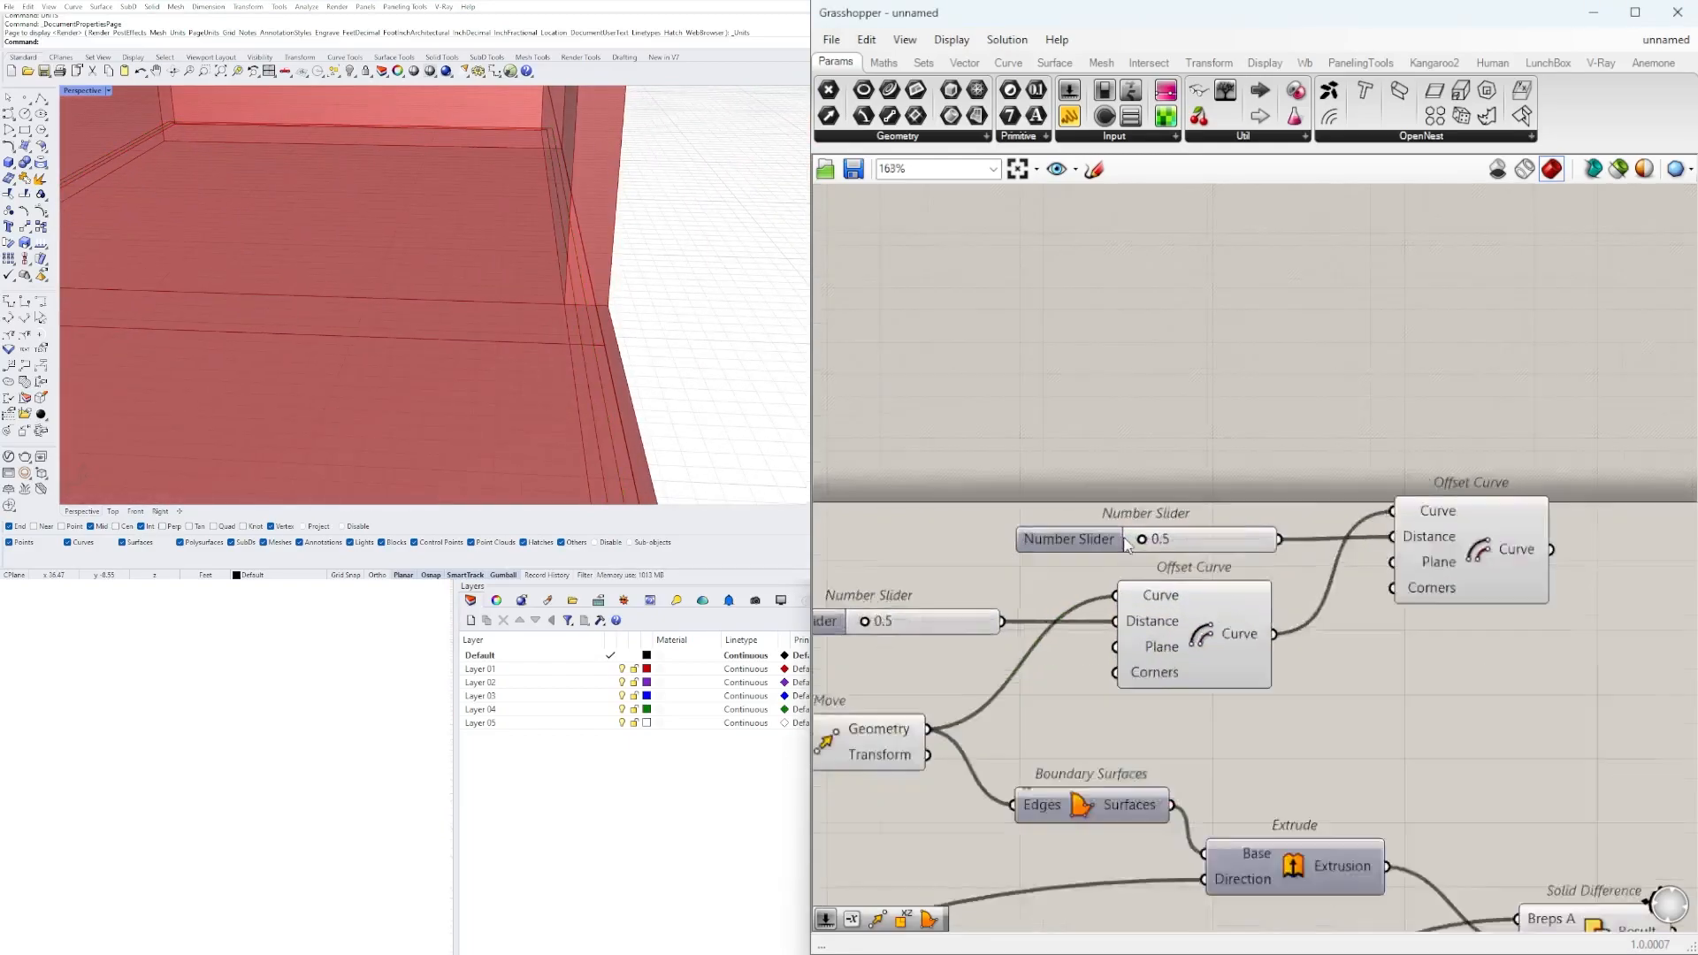
right_click(1081, 543)
click(1125, 624)
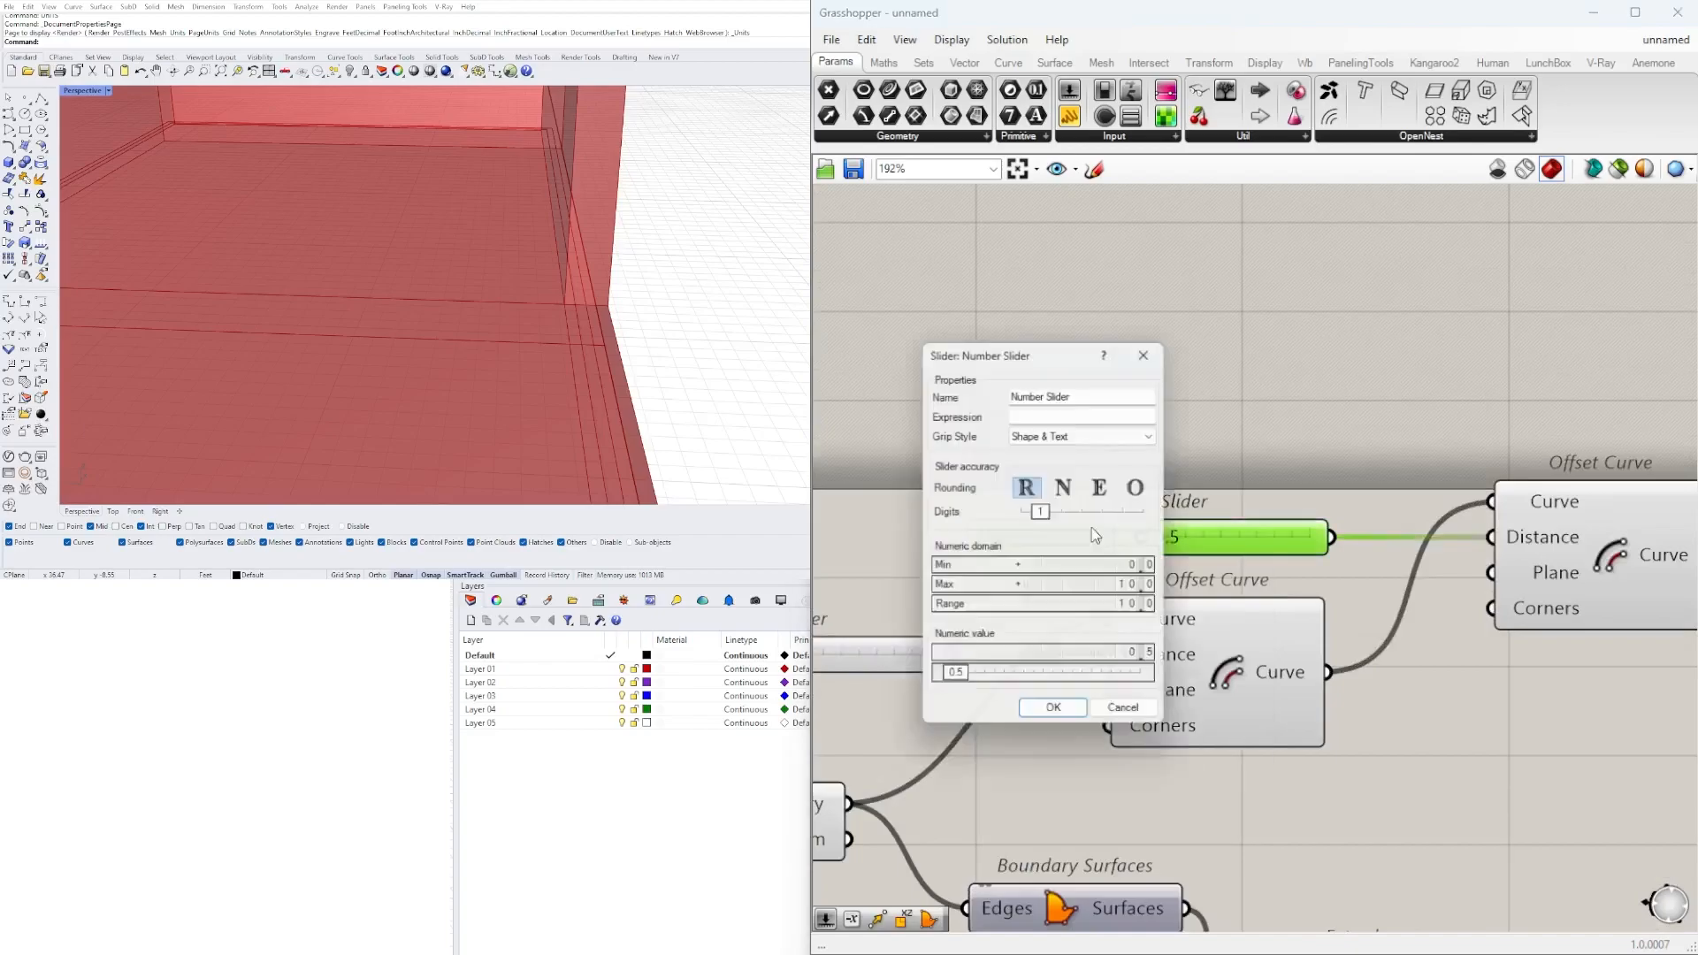
drag(1043, 511, 1062, 515)
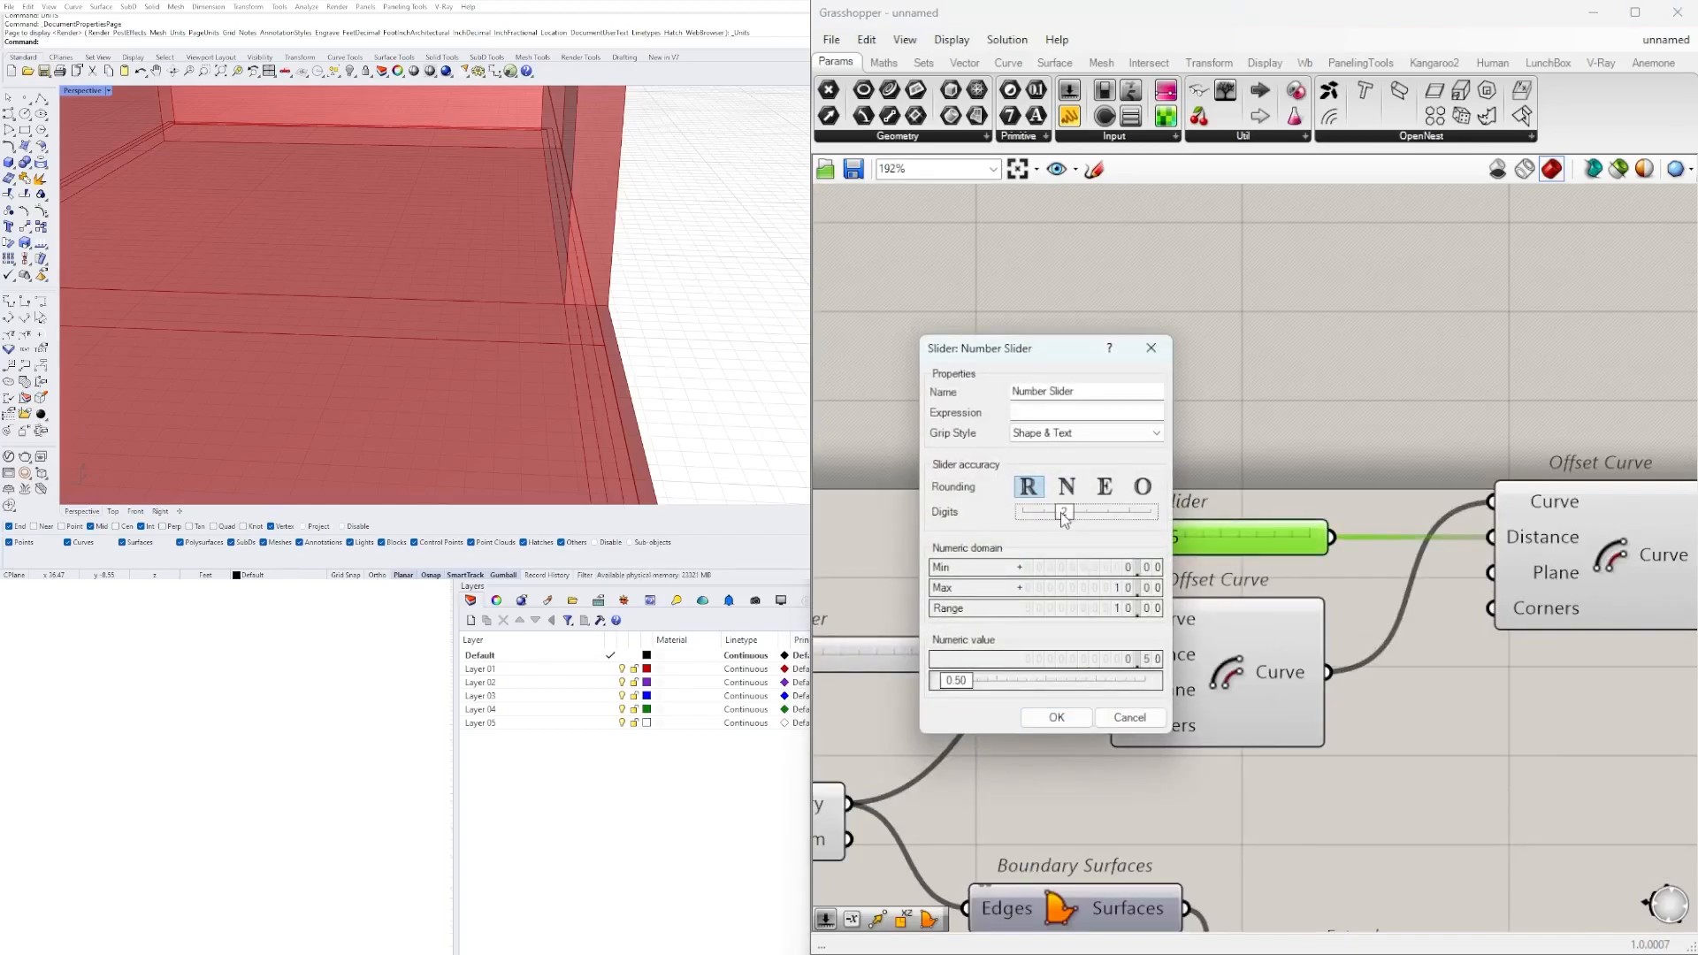
scroll(1150, 548, up, 8)
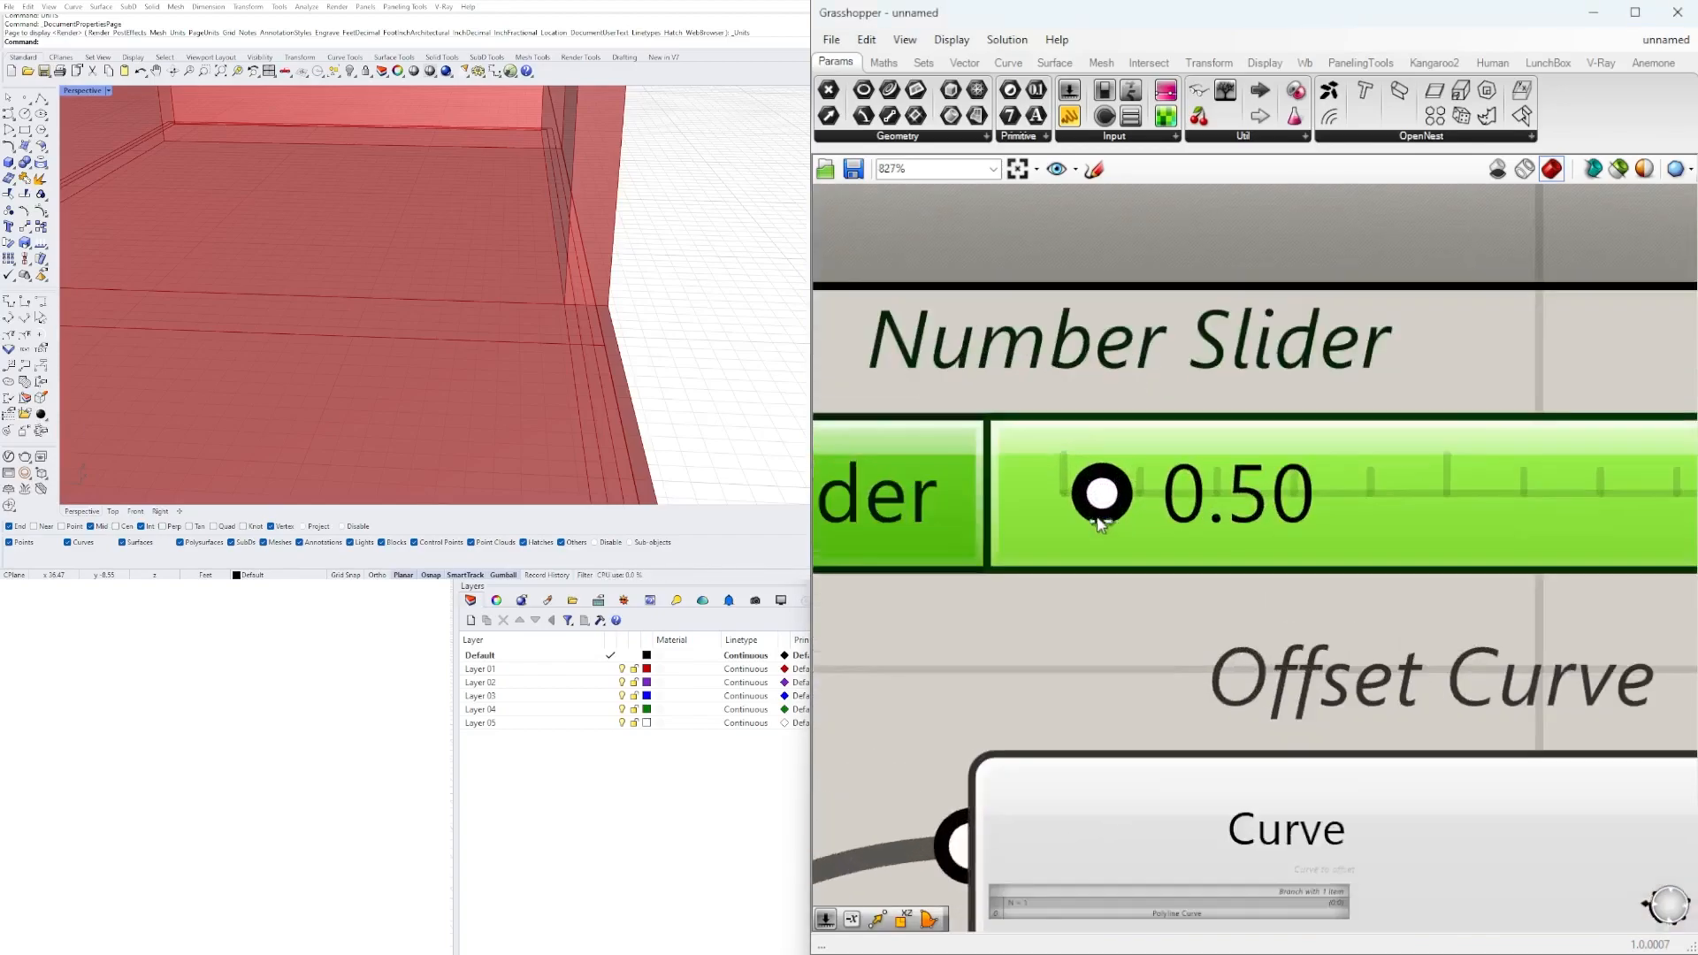
Limit the second distance slider to a maximum of 1 and set its value to 0.20.
double_click(920, 439)
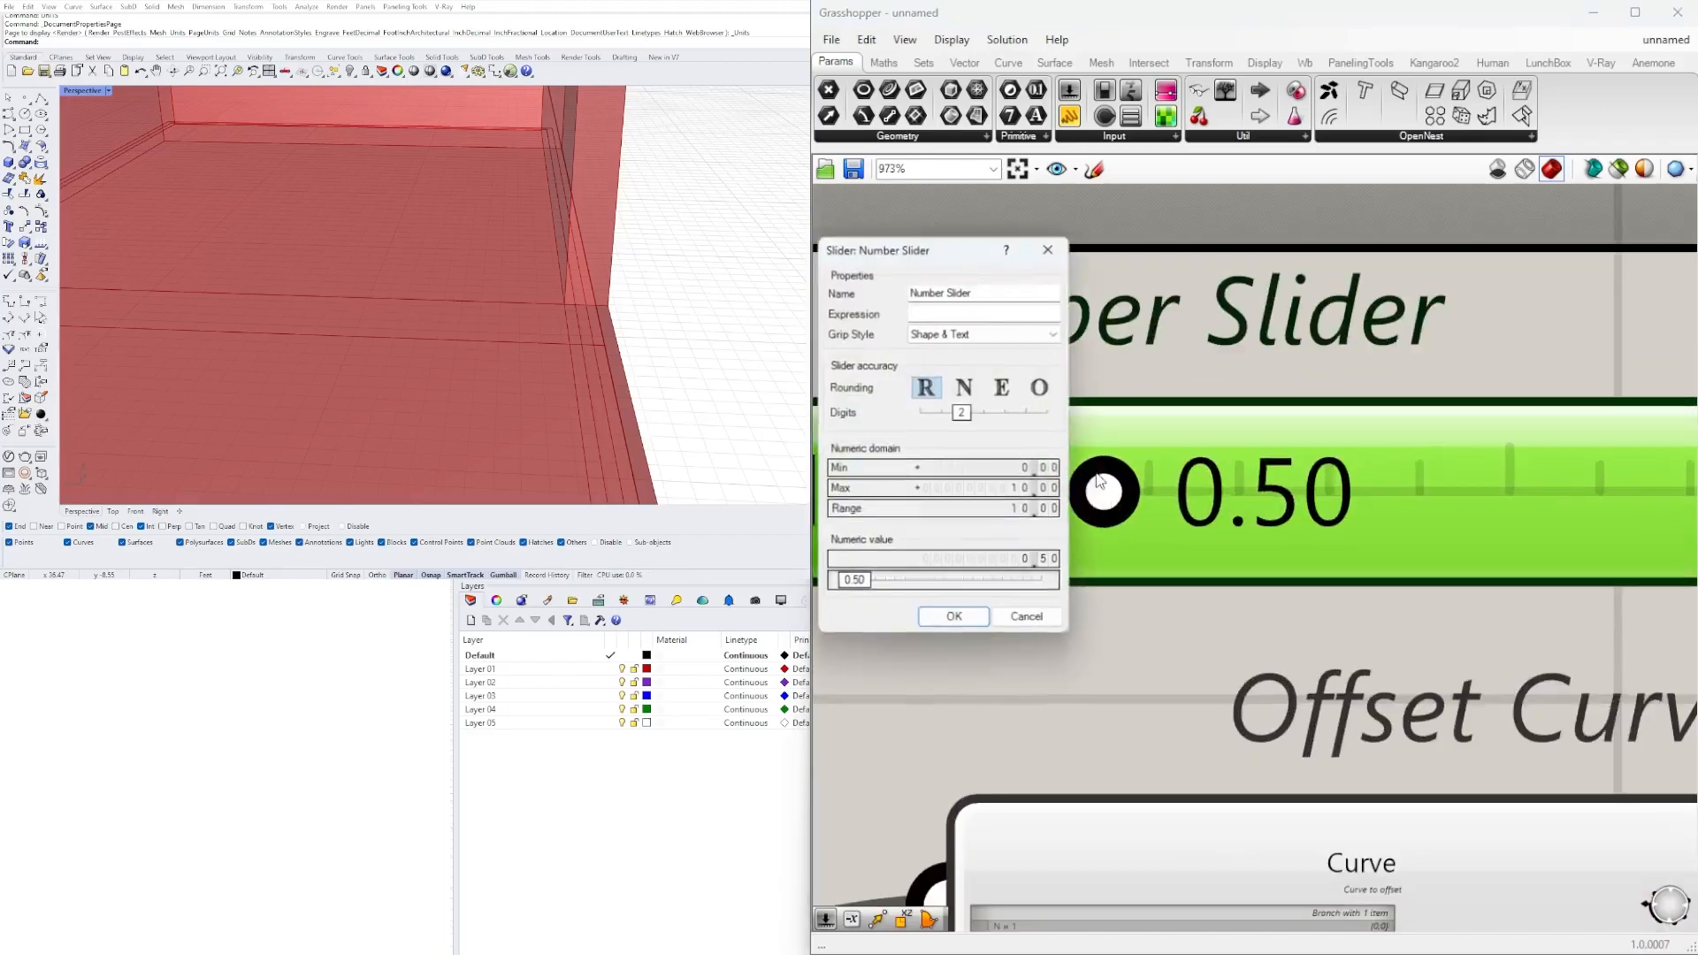
double_click(964, 493)
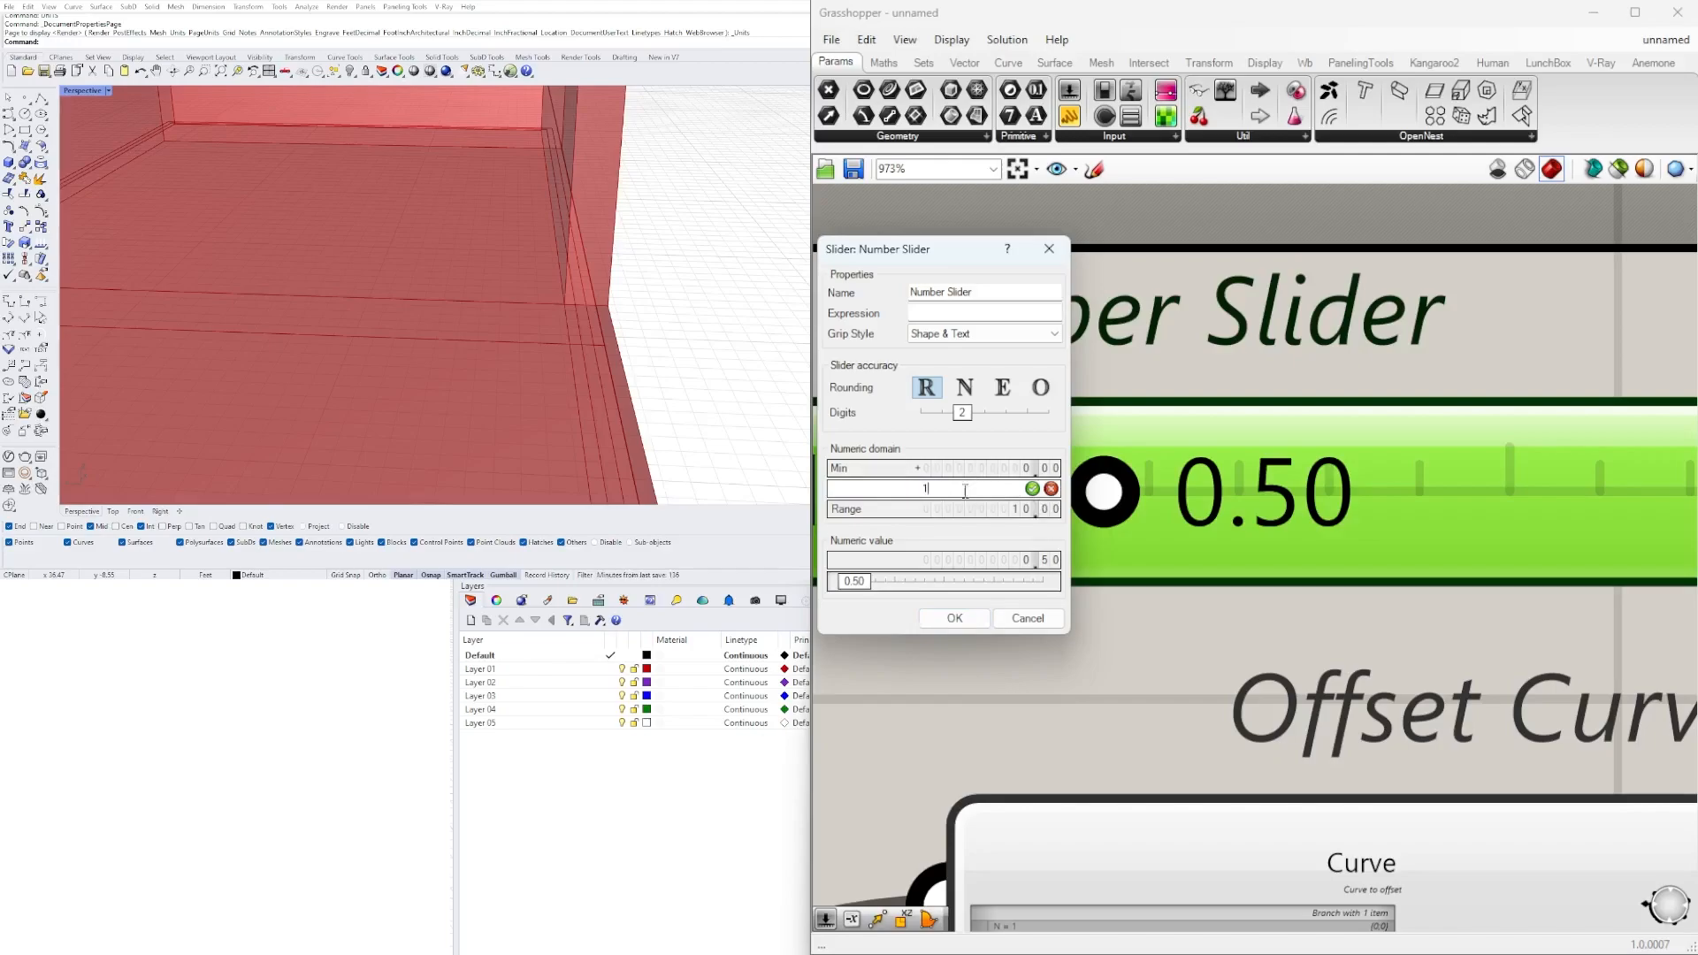
click(959, 617)
drag(1487, 477, 1211, 479)
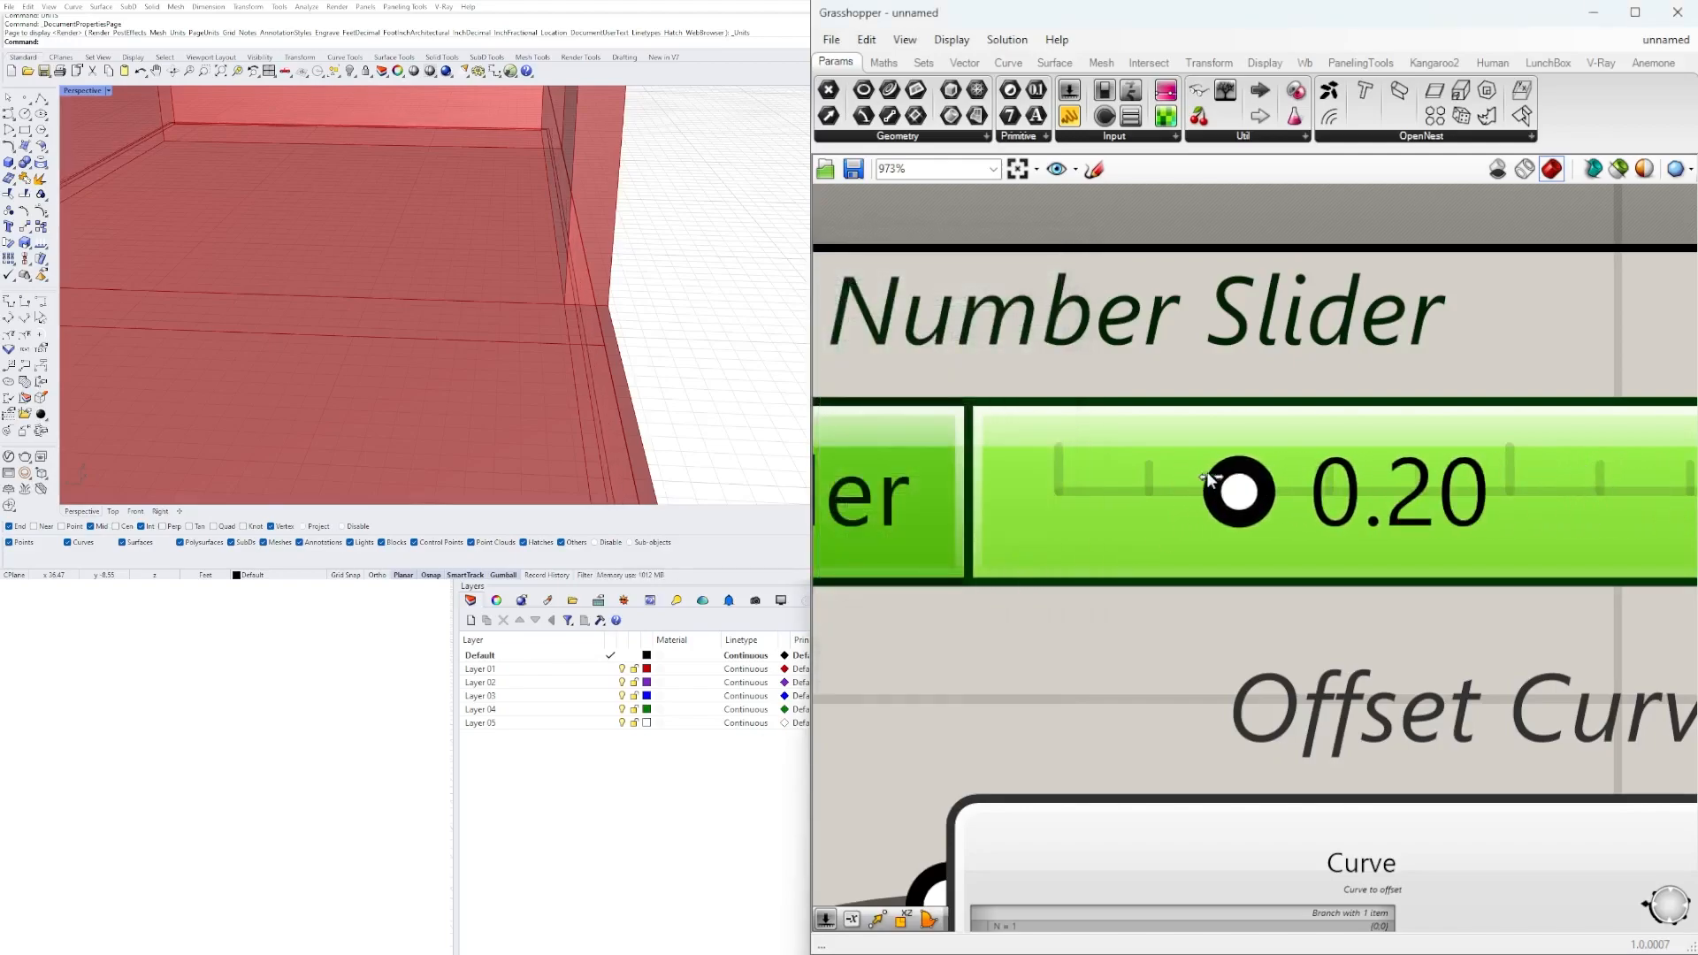
Add a Boundary Surfaces component and place it to the right of the second Offset Curve.
scroll(1211, 480, down, 8)
right_drag(1495, 615, 1194, 599)
click(1263, 532)
click(1265, 741)
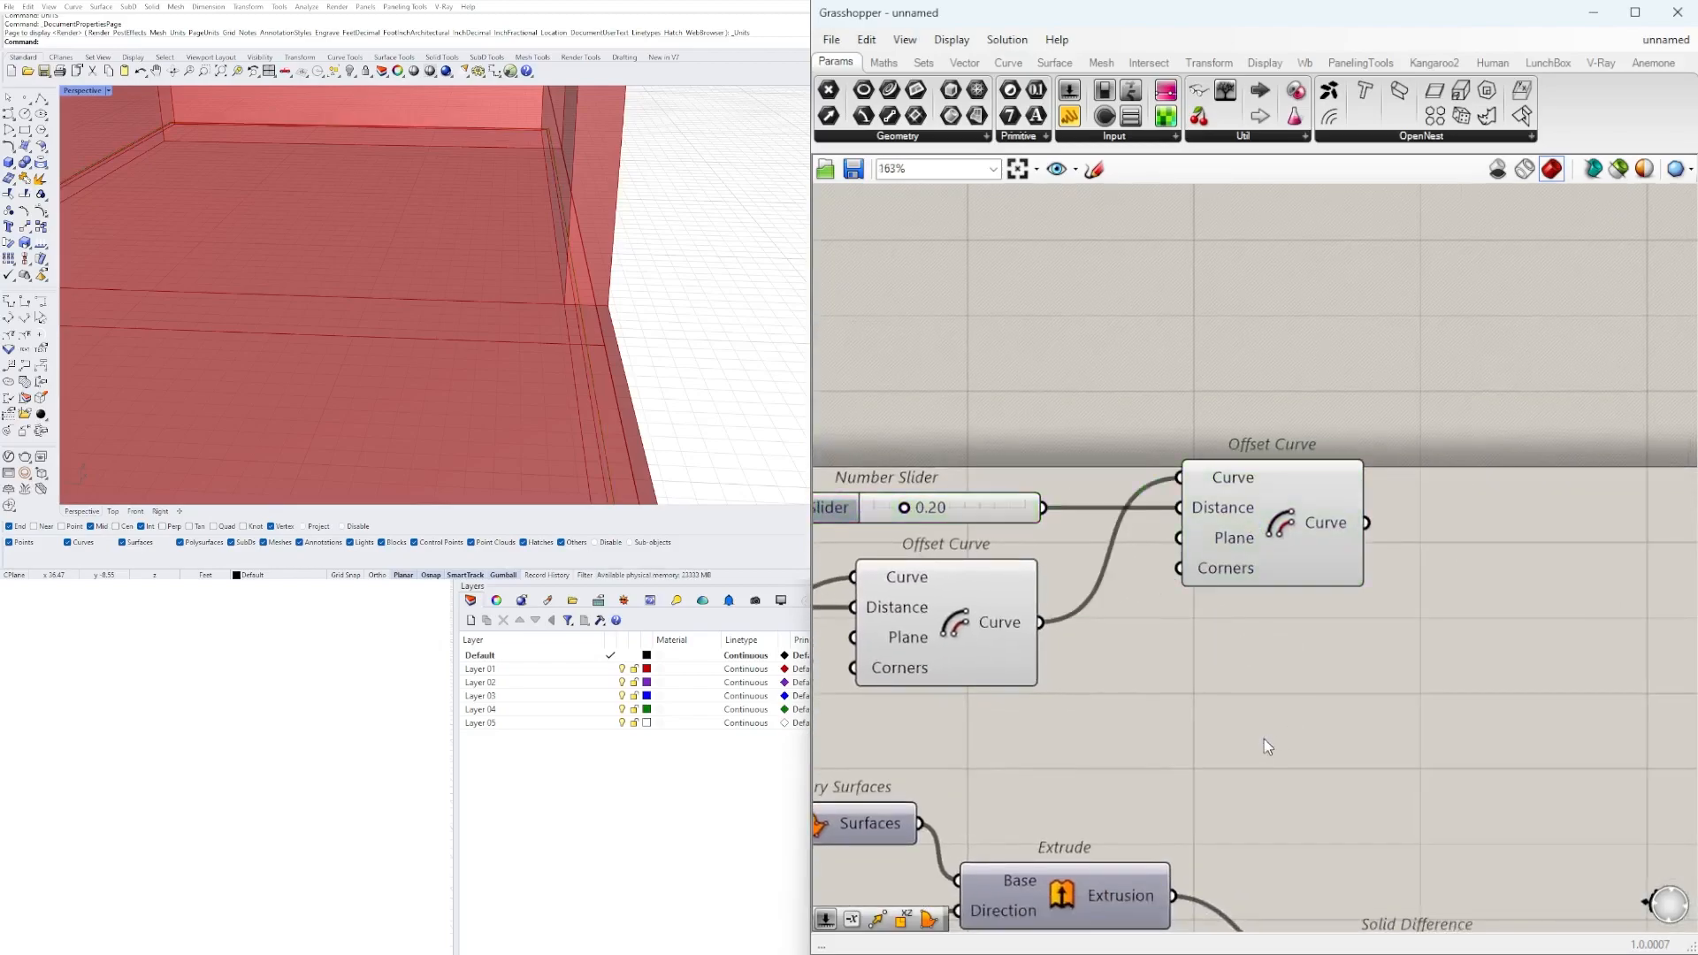
double_click(1155, 660)
text(BOUND)
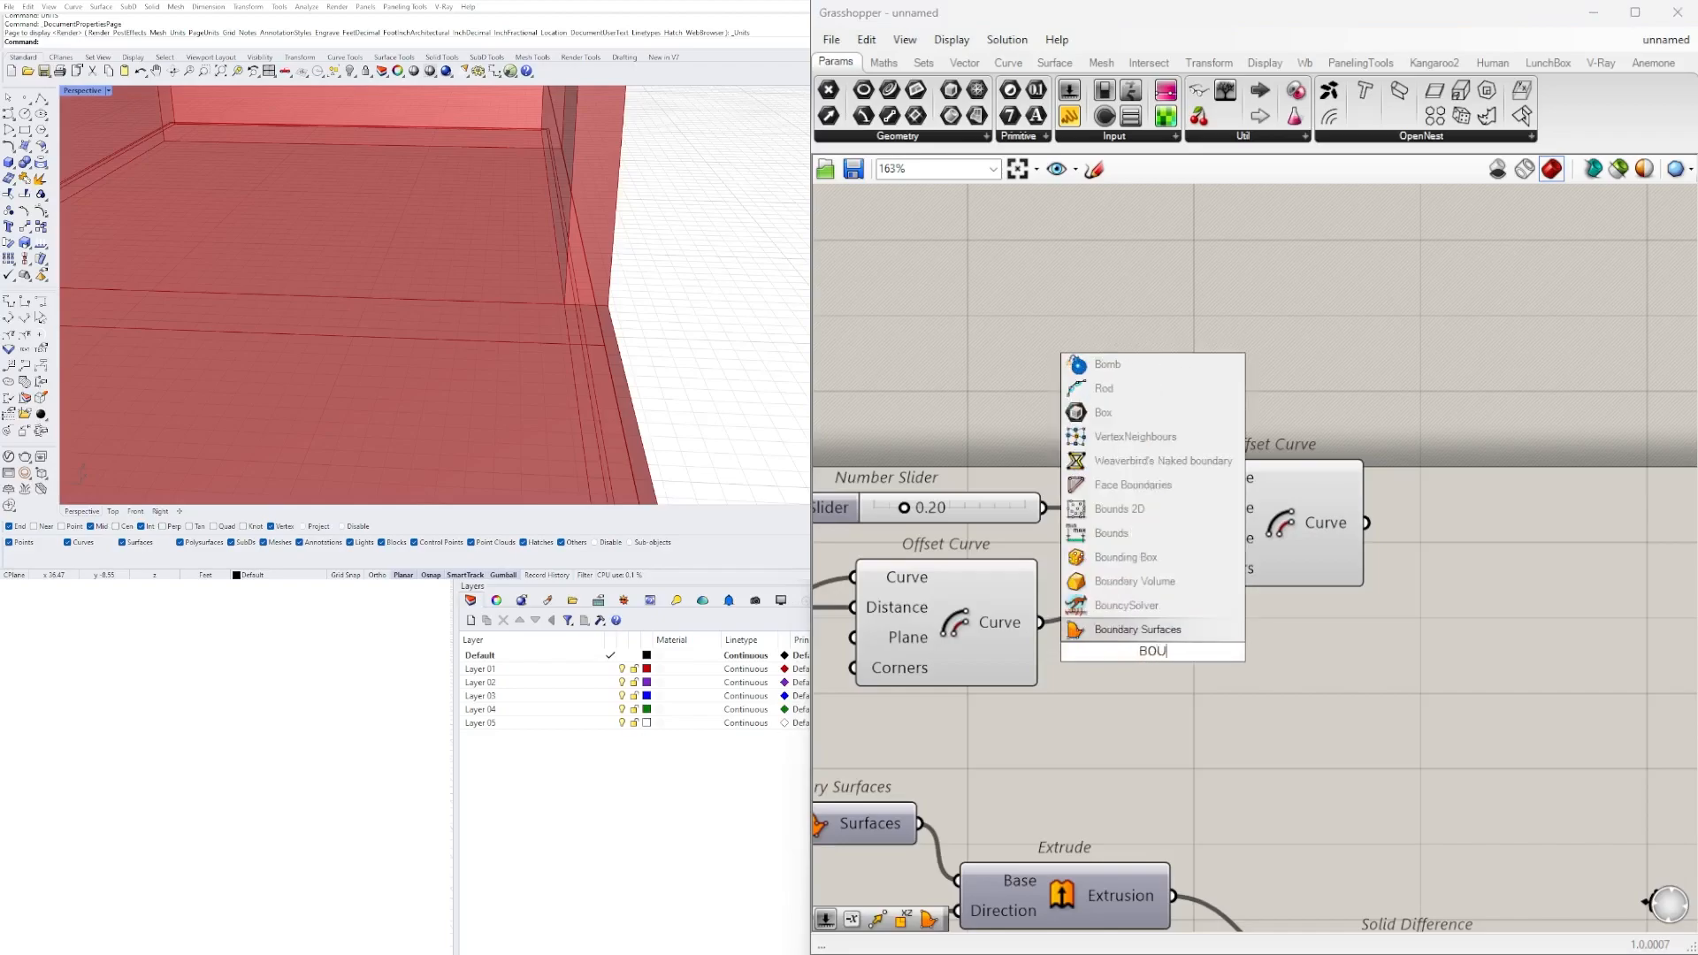
click(1111, 629)
scroll(1066, 673, down, 2)
right_drag(1066, 672, 1019, 672)
drag(1053, 668, 1388, 656)
Select the two Offset Curve components and examine their outlines around the floor slab.
click(937, 638)
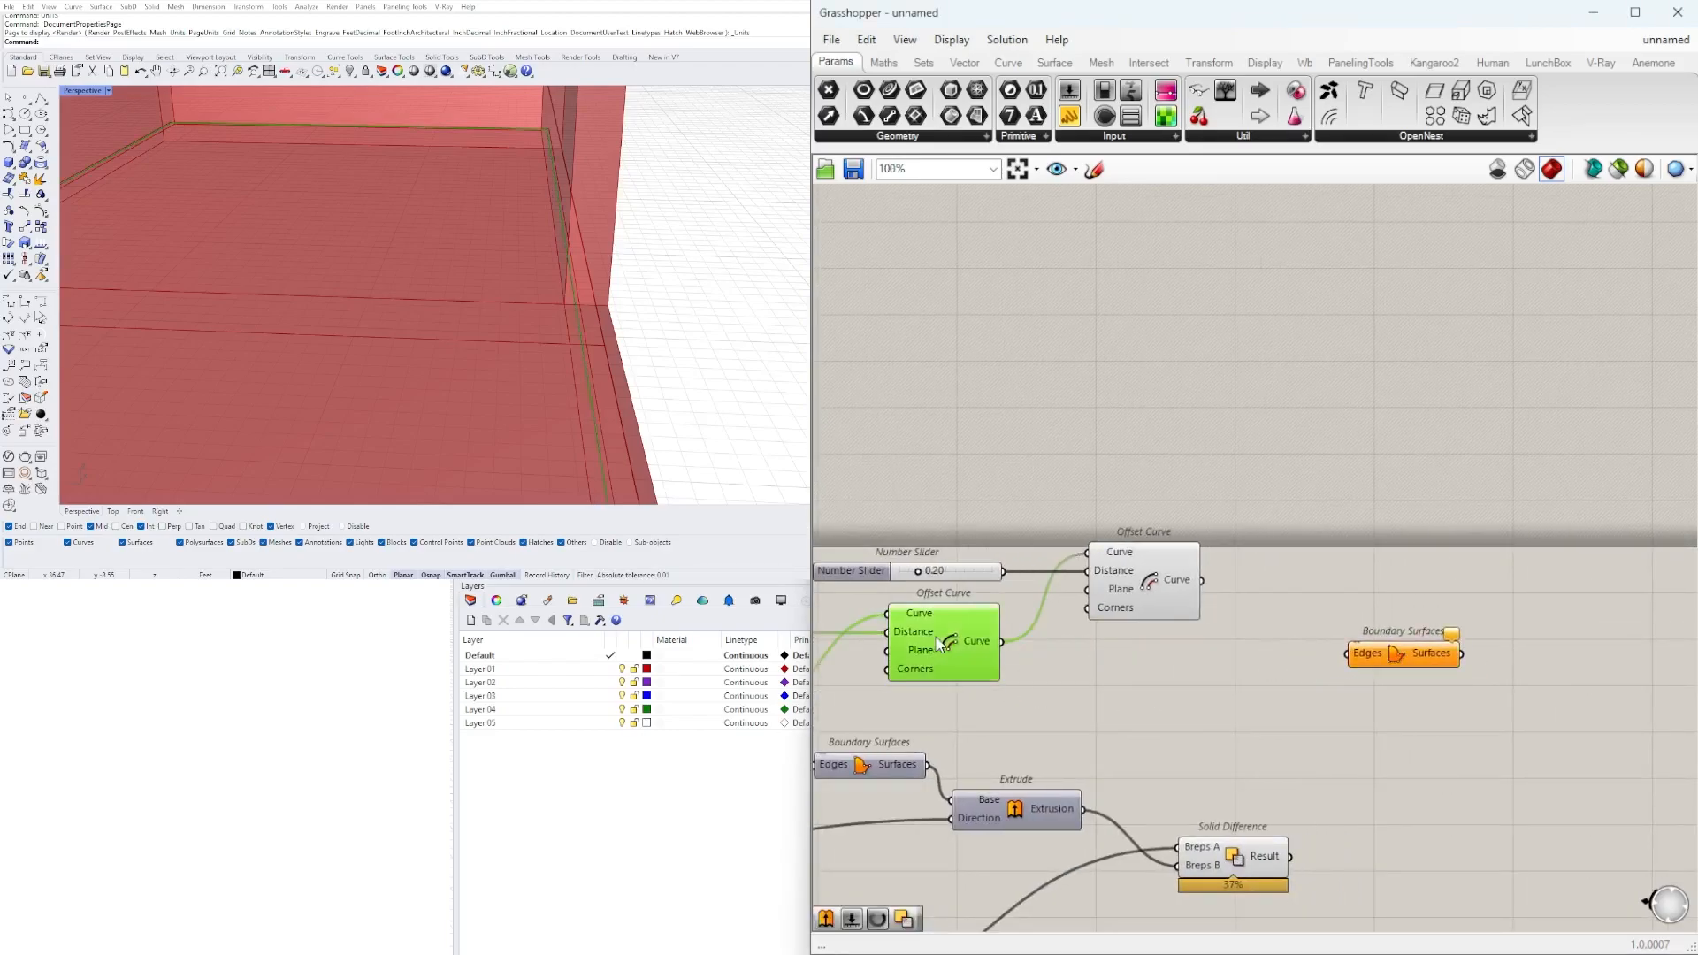
shift+click(1129, 602)
scroll(580, 440, down, 5)
scroll(587, 448, up, 5)
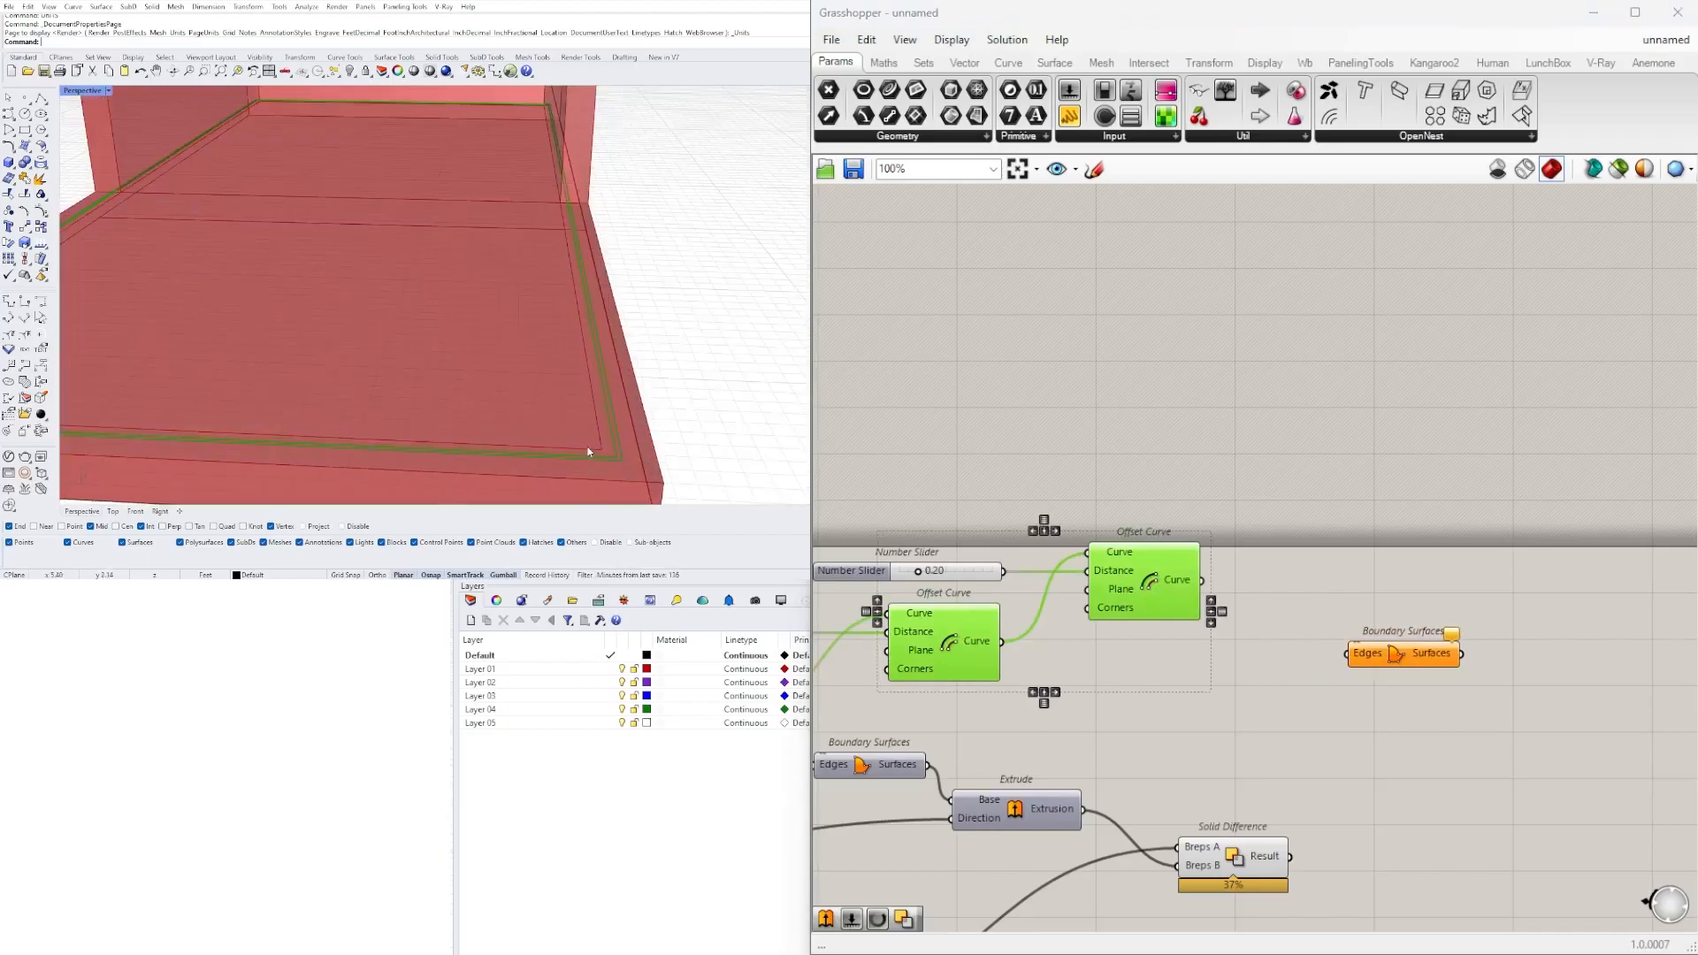
click(1255, 597)
double_click(1276, 585)
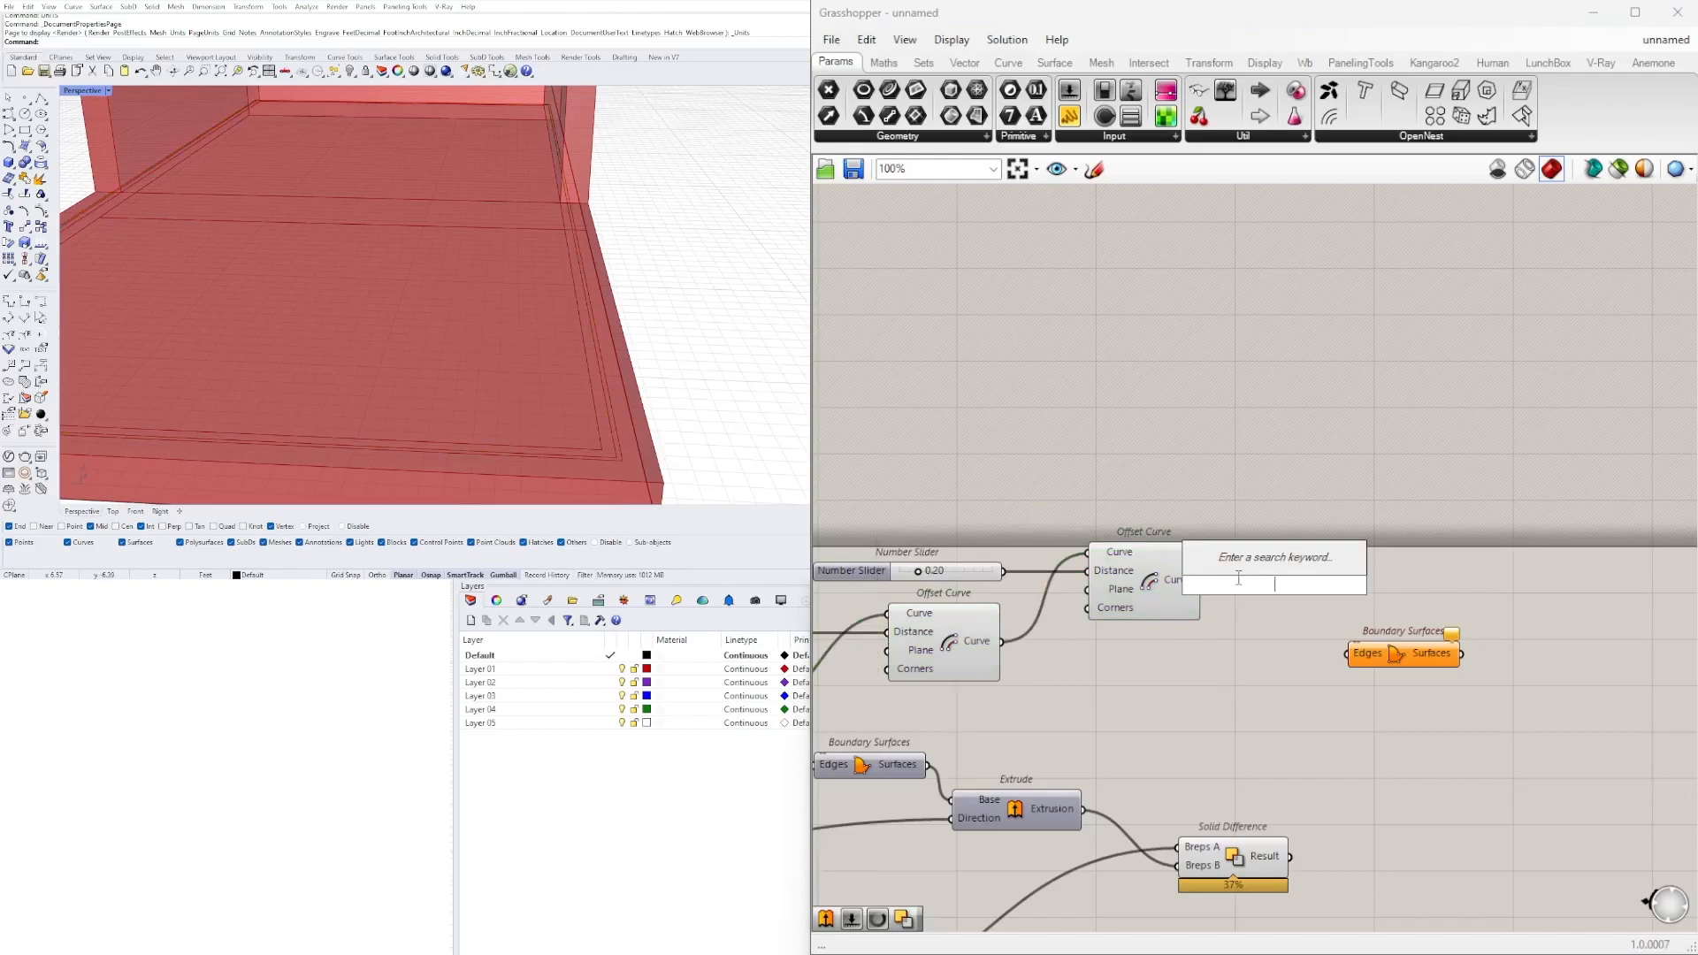
key(Escape)
click(1172, 563)
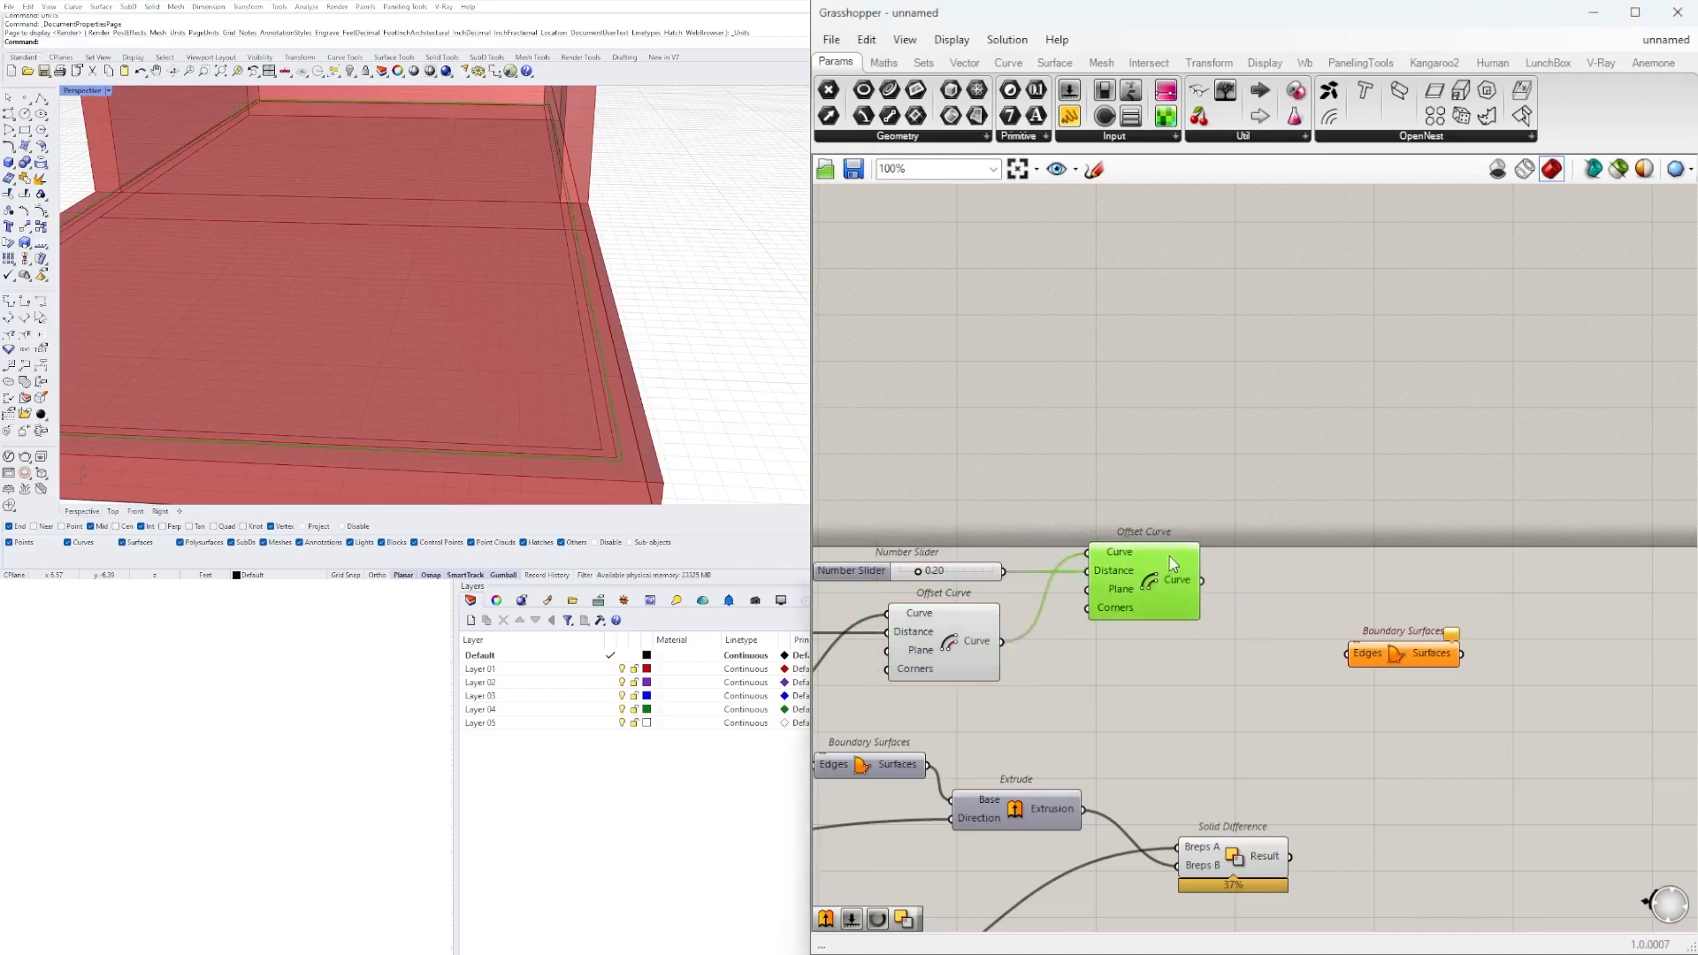
Connect both Offset Curve outputs to the new Boundary Surfaces' Edges input and flatten that input.
drag(1203, 580, 1346, 654)
shift+drag(1002, 642, 1365, 652)
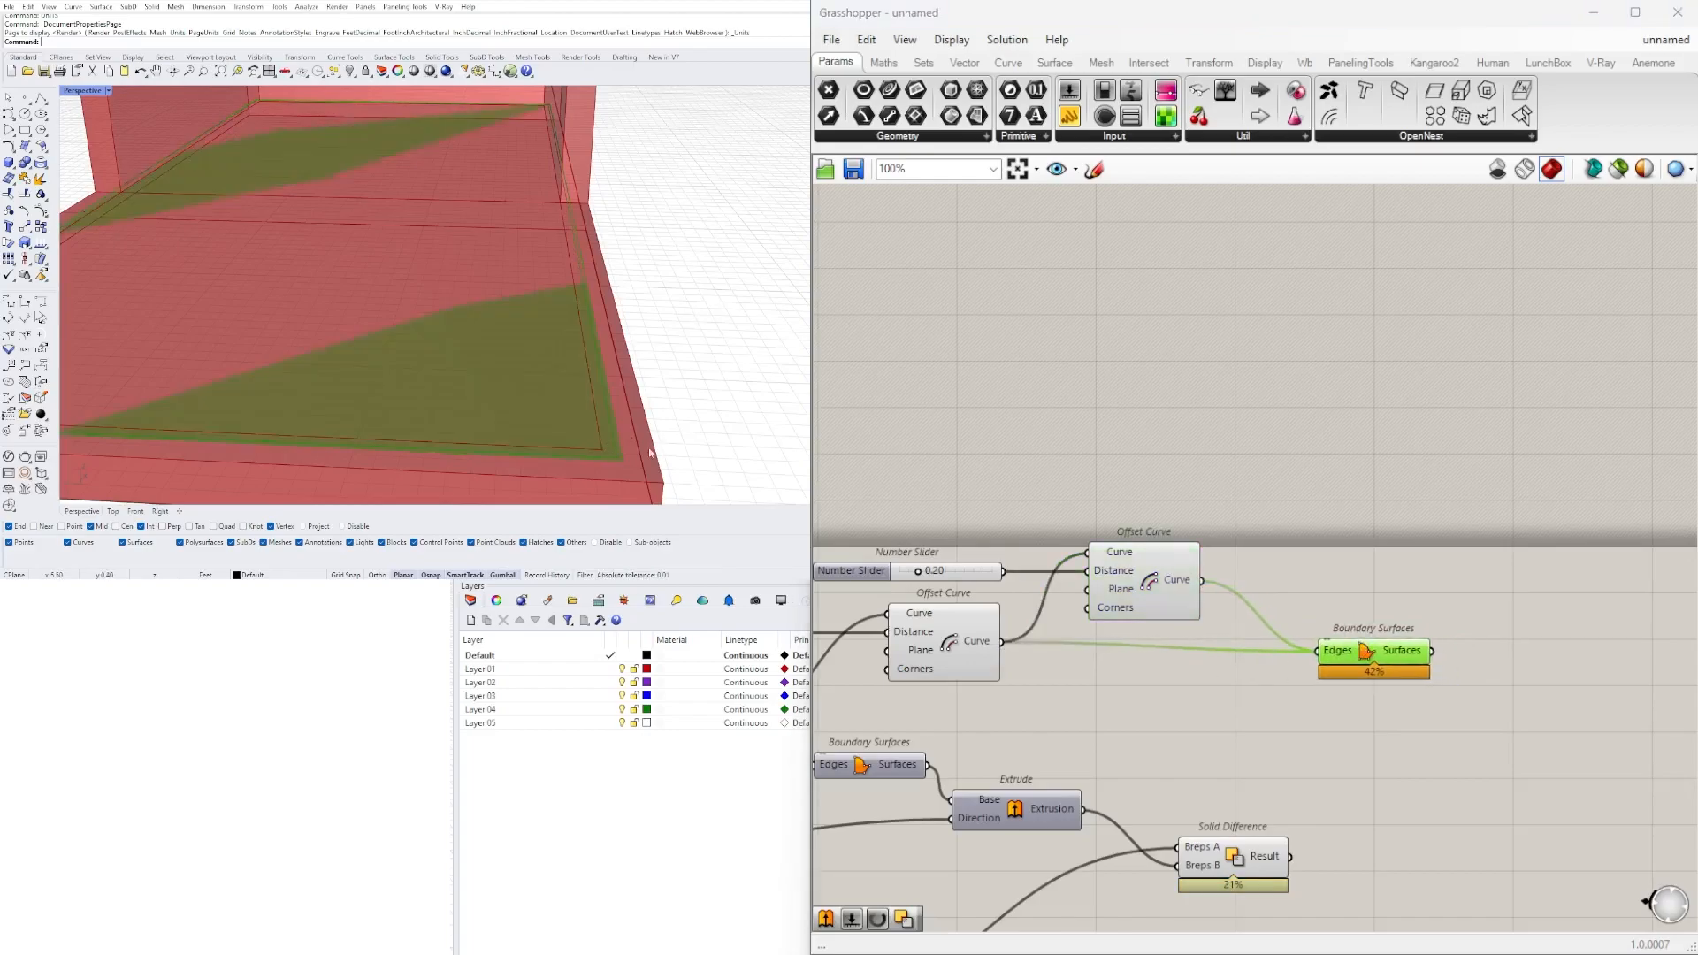
right_click(1337, 651)
click(1402, 718)
drag(1373, 657, 1355, 647)
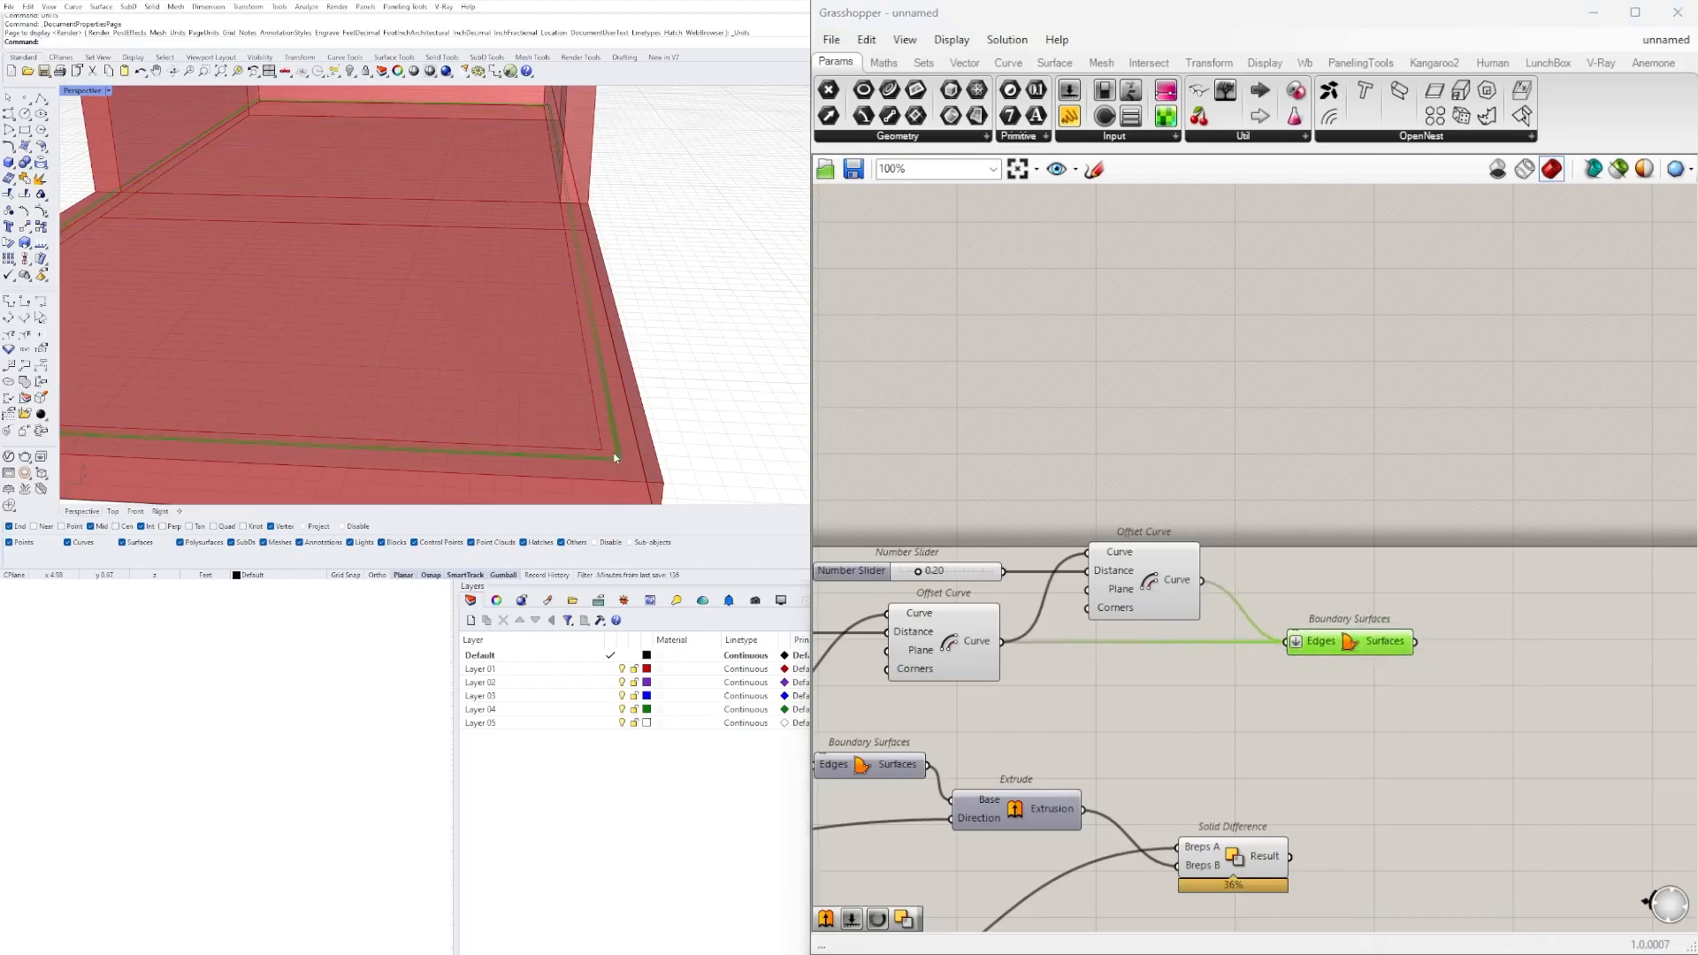
Examine the narrow boundary surface strip between the two offset curves from several viewpoints around the building form.
click(1360, 558)
scroll(682, 299, down, 8)
scroll(584, 296, up, 6)
right_drag(584, 283, 599, 215)
click(1334, 653)
scroll(523, 301, up, 6)
scroll(523, 300, down, 7)
right_drag(1441, 593, 1259, 481)
click(1335, 624)
scroll(1165, 534, up, 1)
click(1165, 538)
right_drag(606, 220, 456, 287)
scroll(498, 310, down, 4)
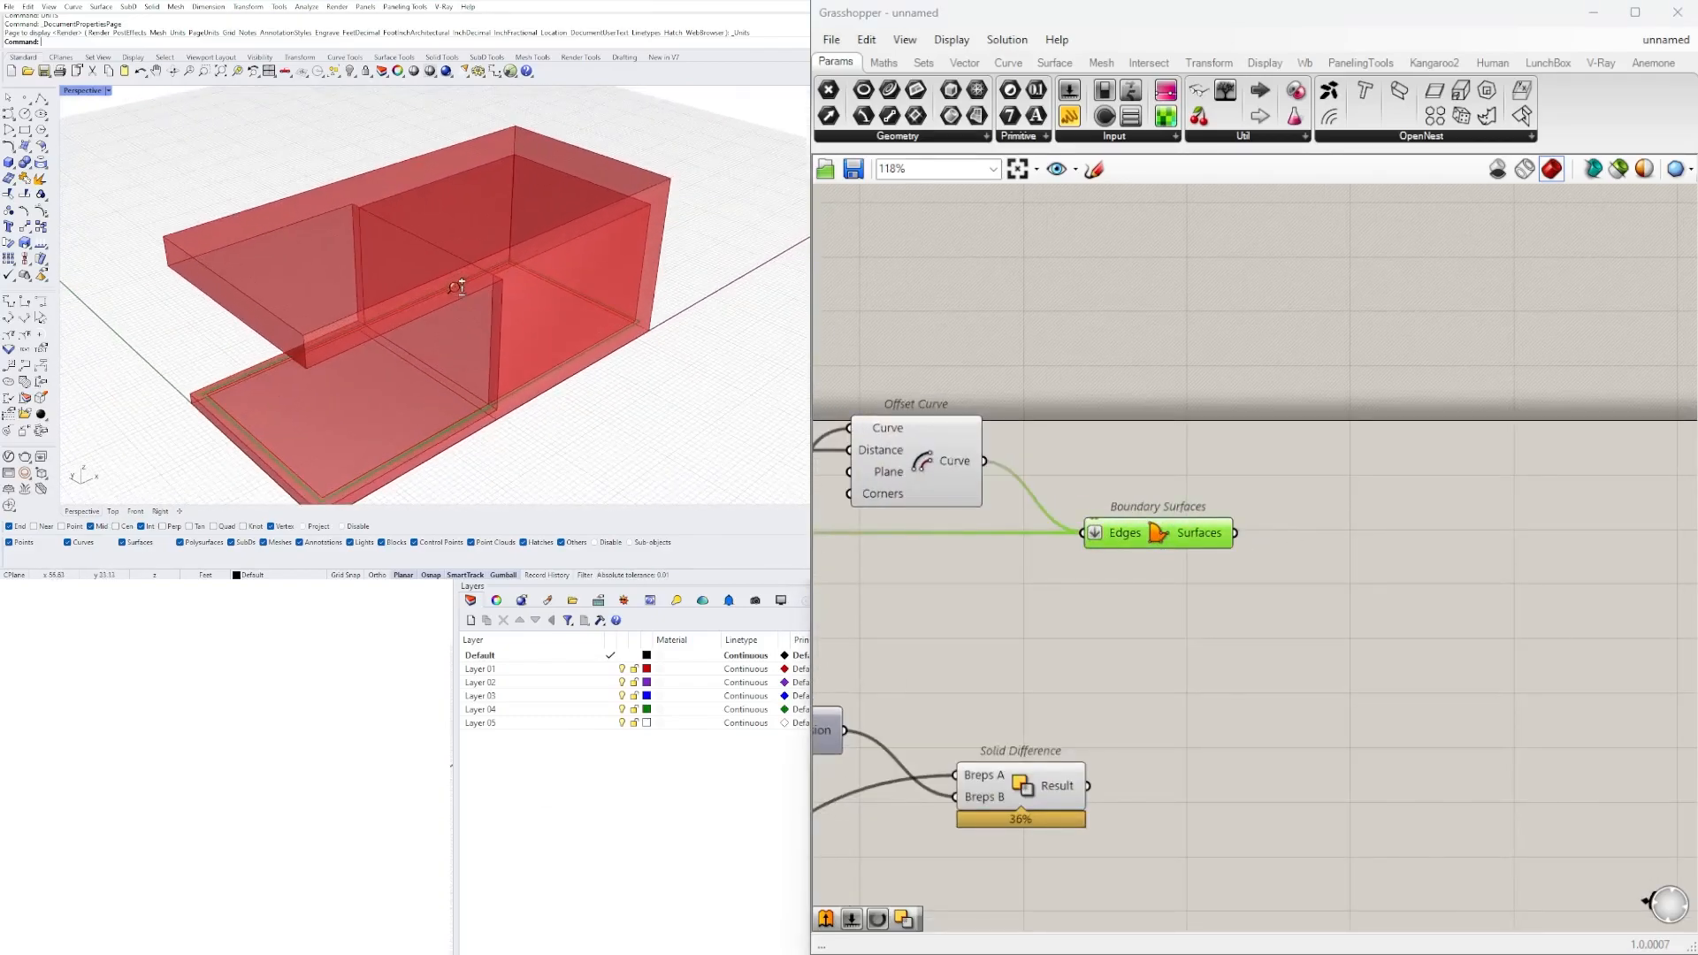
scroll(525, 368, up, 5)
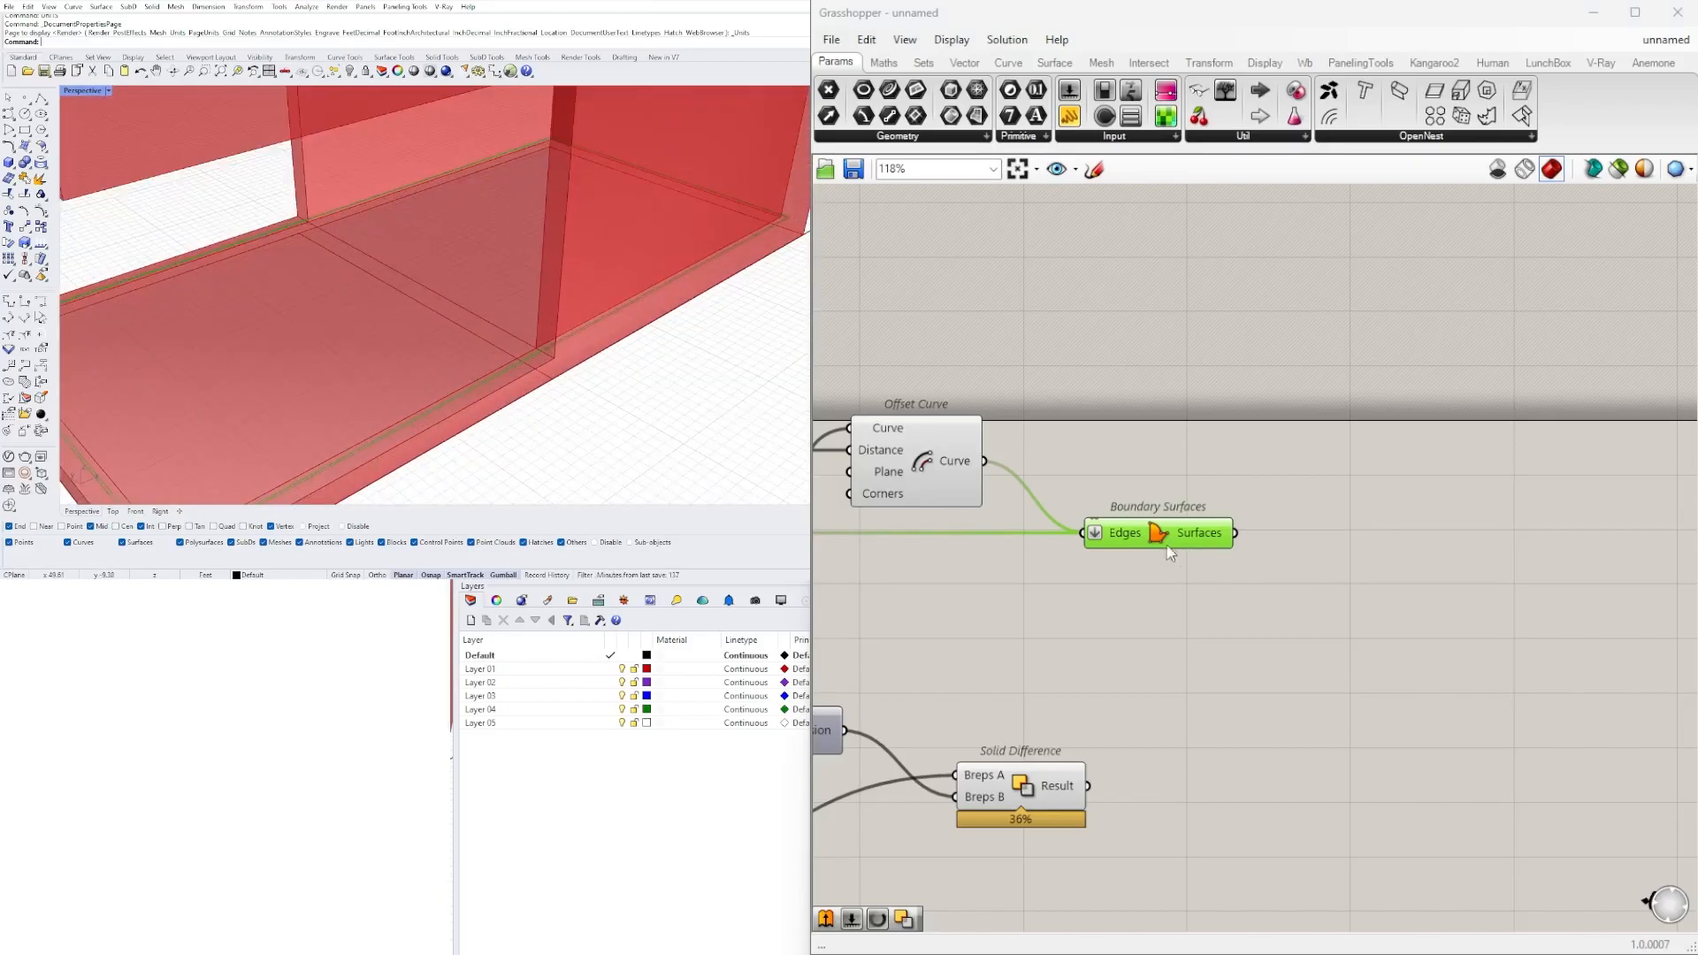
scroll(532, 251, down, 5)
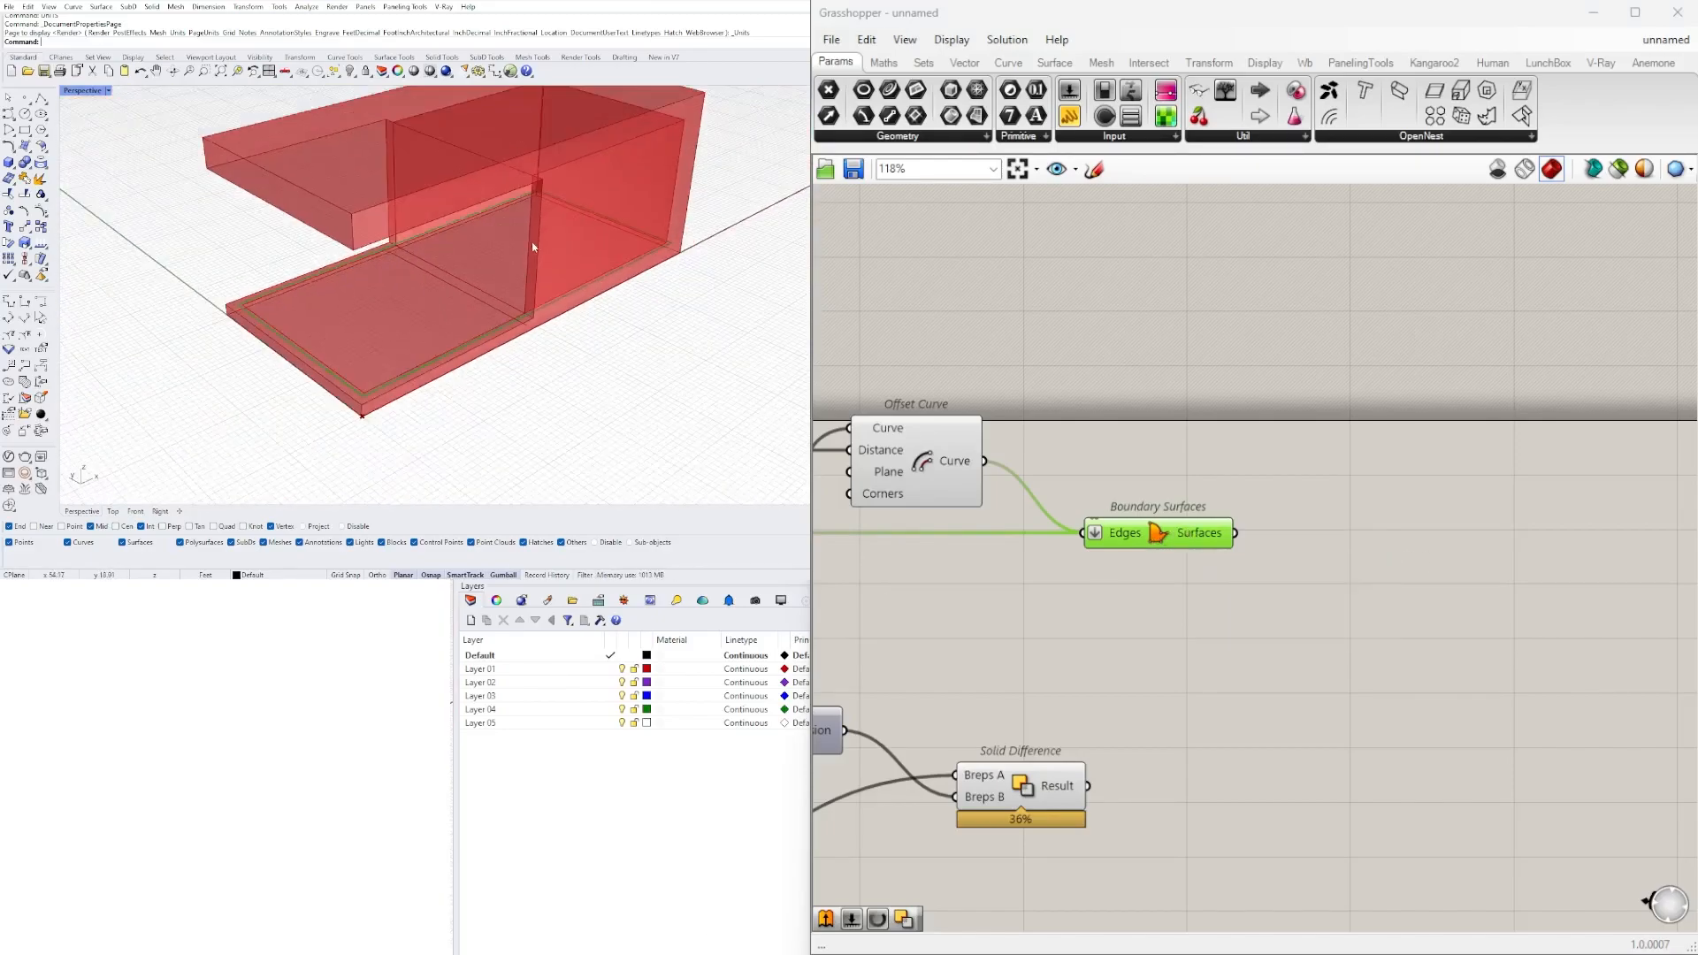
Turn on the preview of the Boundary Surfaces component fed by the lower Rectangle.
right_drag(1030, 559, 1463, 543)
scroll(1463, 543, down, 5)
right_drag(1079, 584, 1398, 575)
scroll(913, 588, up, 5)
right_drag(978, 643, 1362, 557)
right_drag(1534, 552, 1249, 562)
scroll(1491, 549, down, 3)
right_drag(1490, 550, 808, 557)
scroll(1229, 502, up, 1)
click(1331, 498)
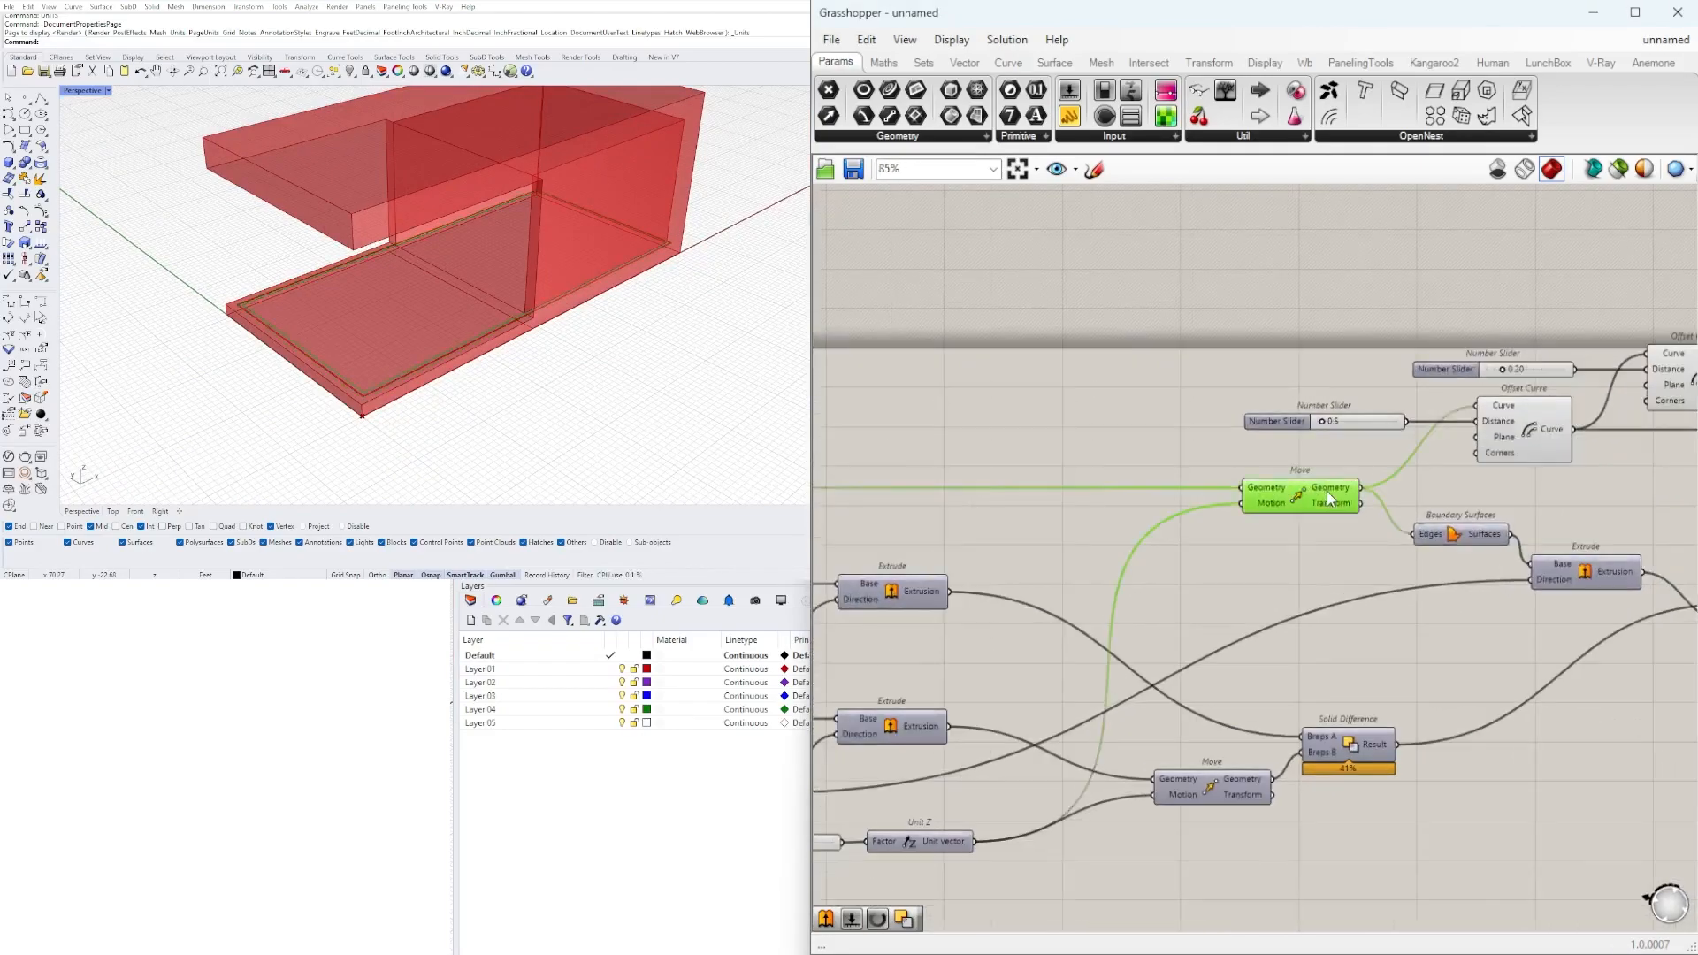
right_drag(1014, 580, 1332, 452)
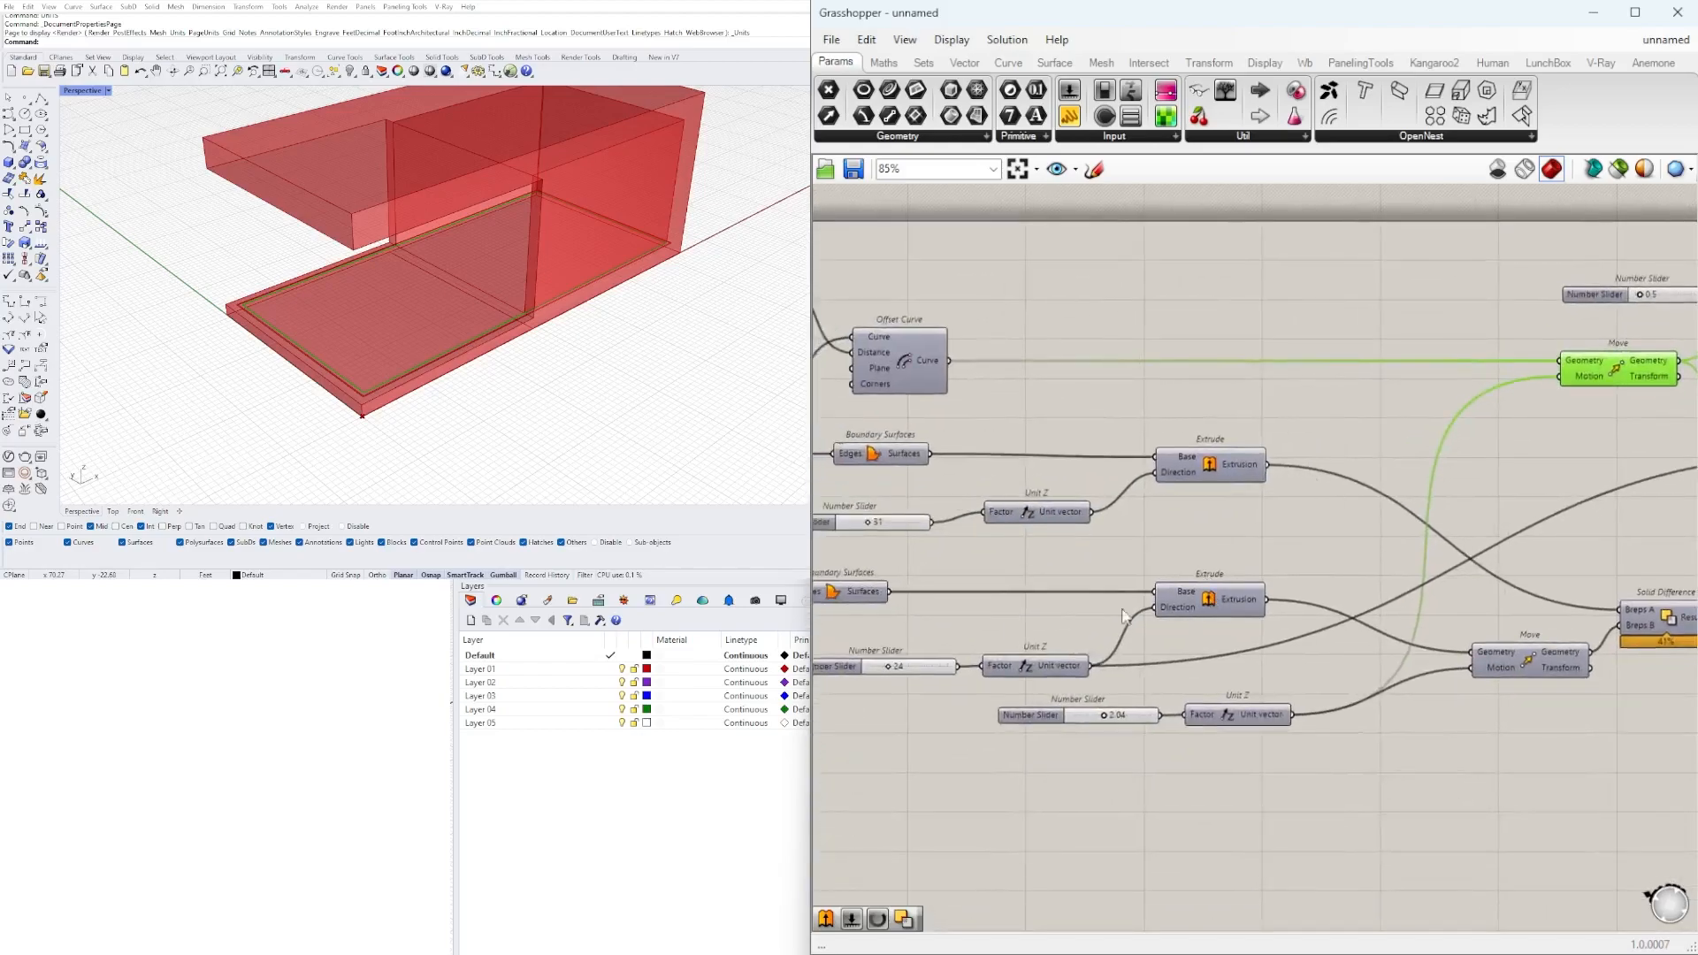
right_drag(868, 606, 1076, 606)
right_click(1044, 595)
click(1064, 622)
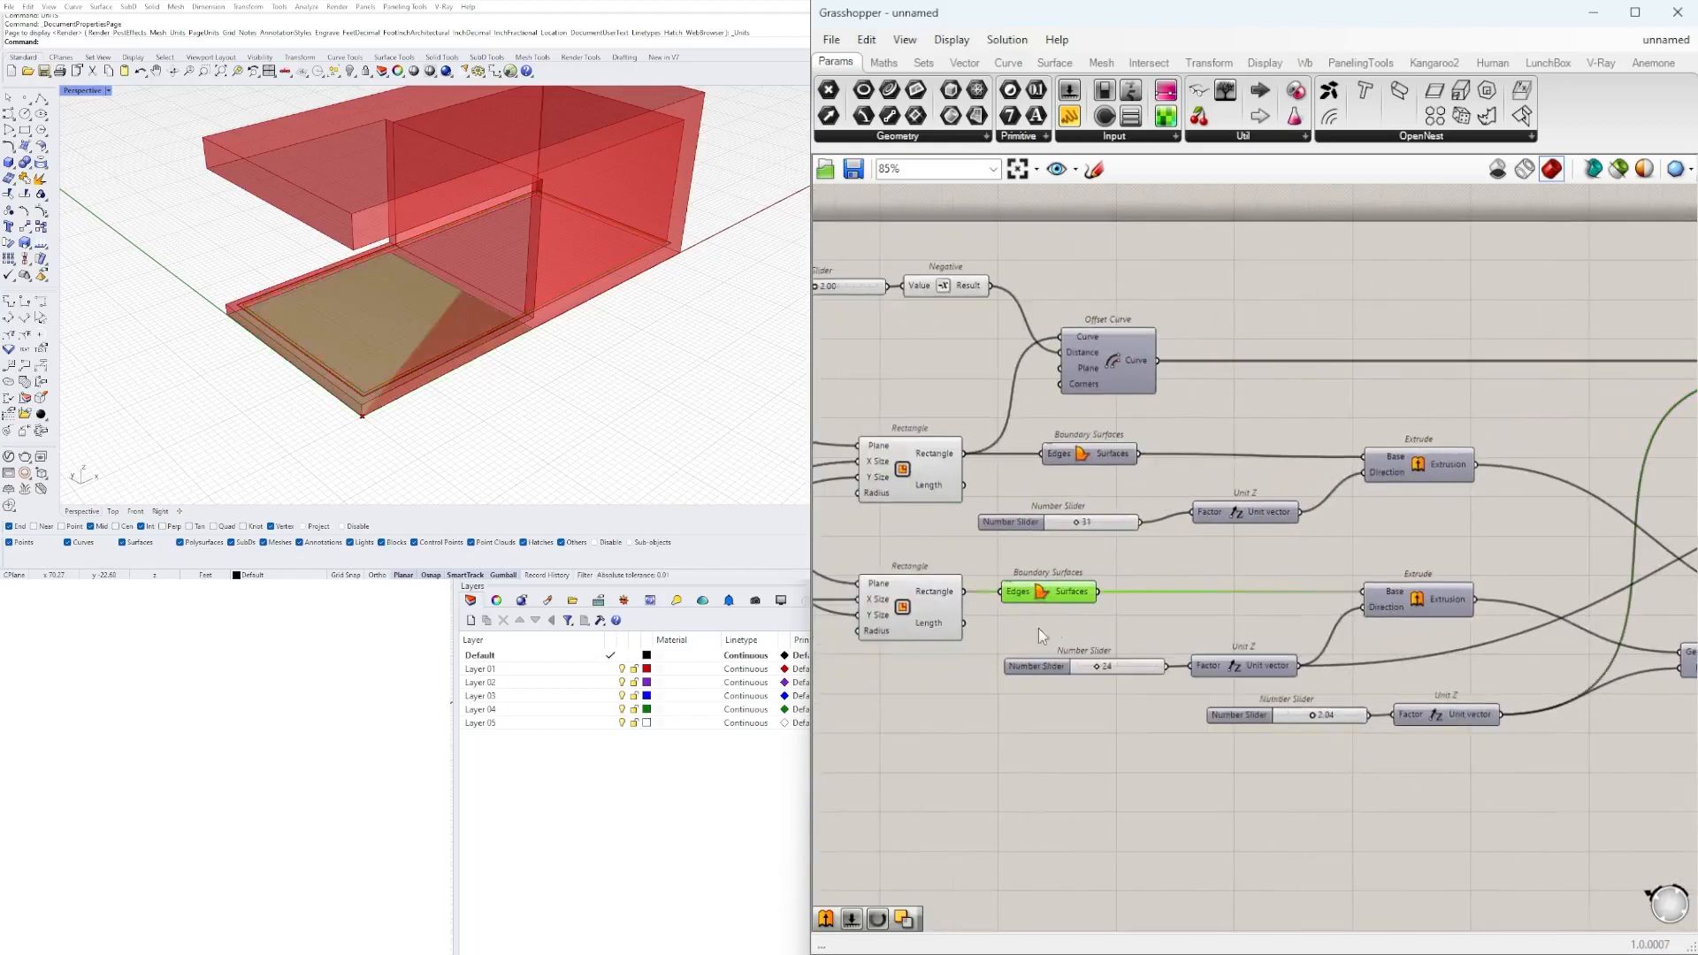
mouse_move(526, 329)
right_down()
mouse_move(471, 274)
mouse_move(618, 291)
mouse_move(511, 356)
right_up()
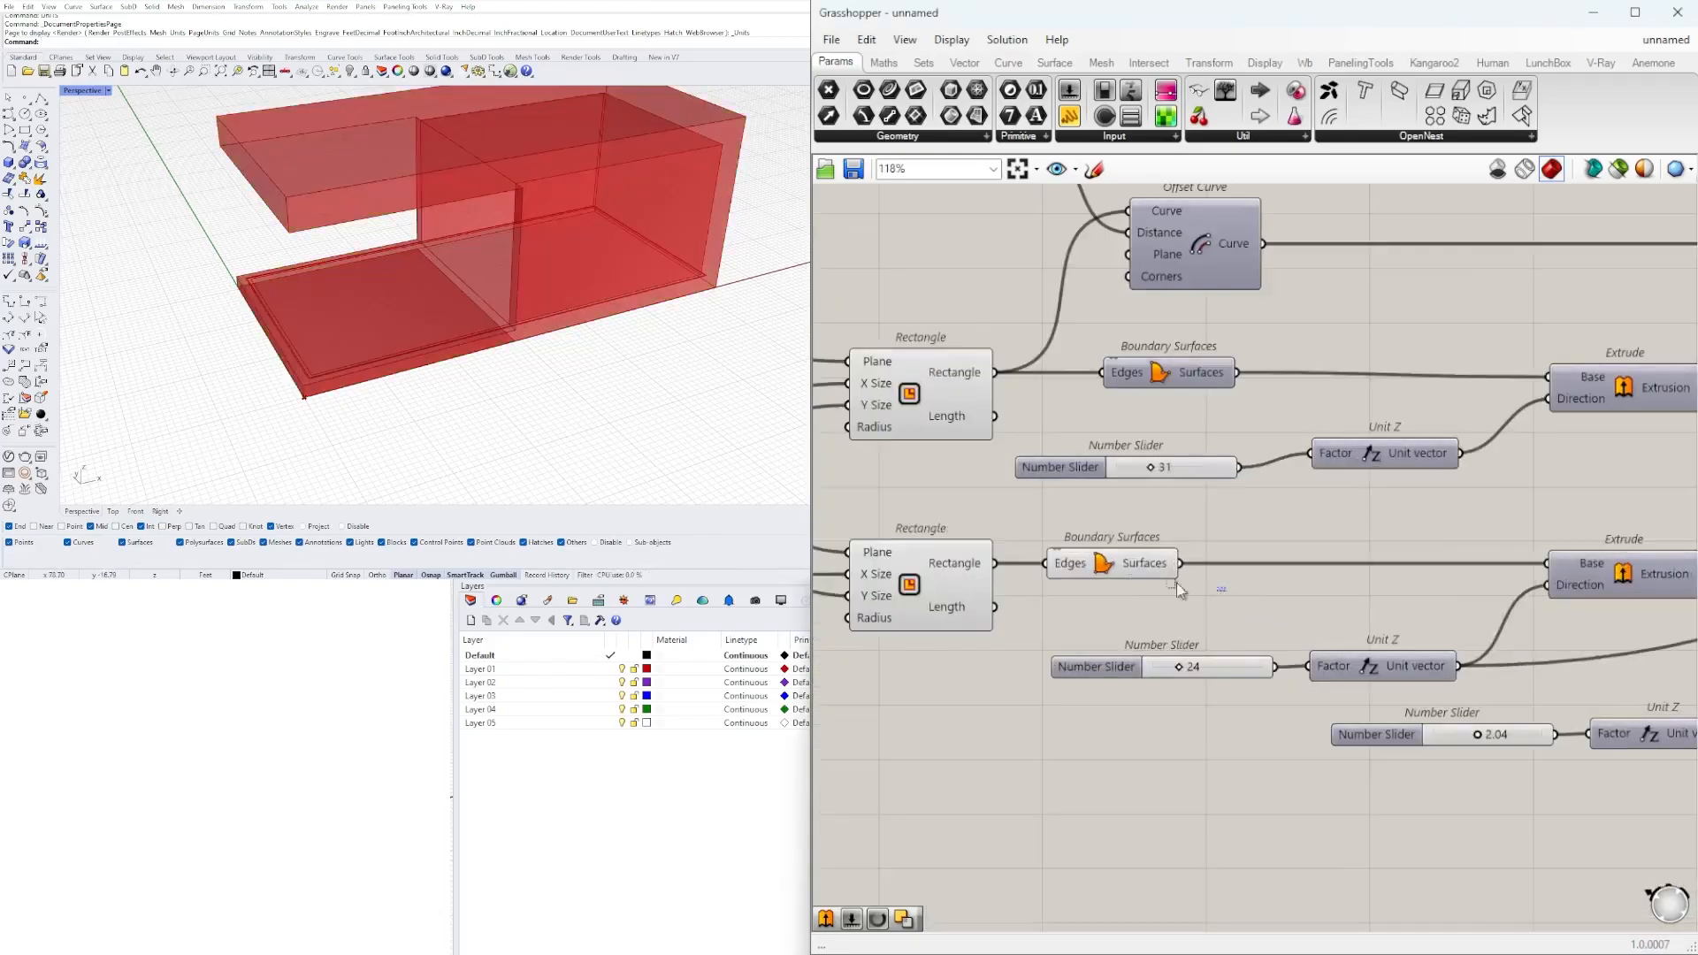
Hide the previews of the lower Rectangle and the Boundary Surfaces component connected to it.
drag(1199, 646, 957, 528)
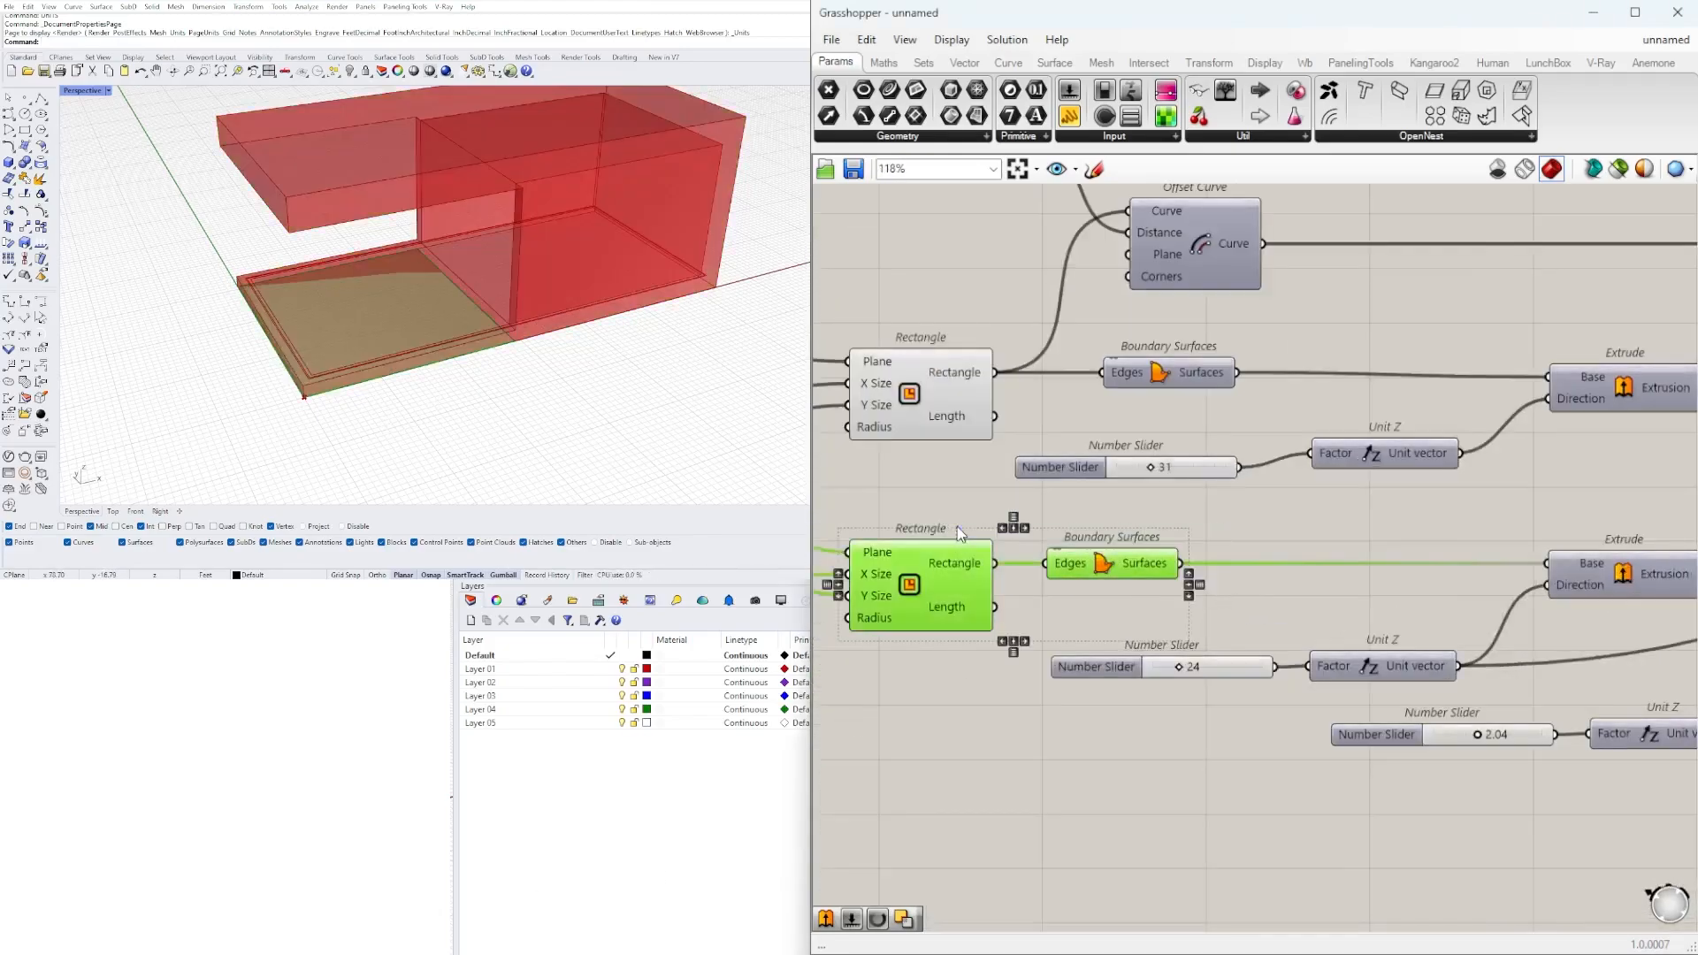
middle_click(957, 513)
click(1333, 507)
drag(1297, 513, 1093, 584)
middle_click(1112, 543)
click(1170, 484)
Add a Solid Difference component to the right of the perimeter strip's Boundary Surfaces.
scroll(1265, 575, down, 5)
right_drag(1265, 575, 719, 587)
scroll(1366, 442, up, 4)
click(1368, 418)
right_drag(442, 398, 510, 350)
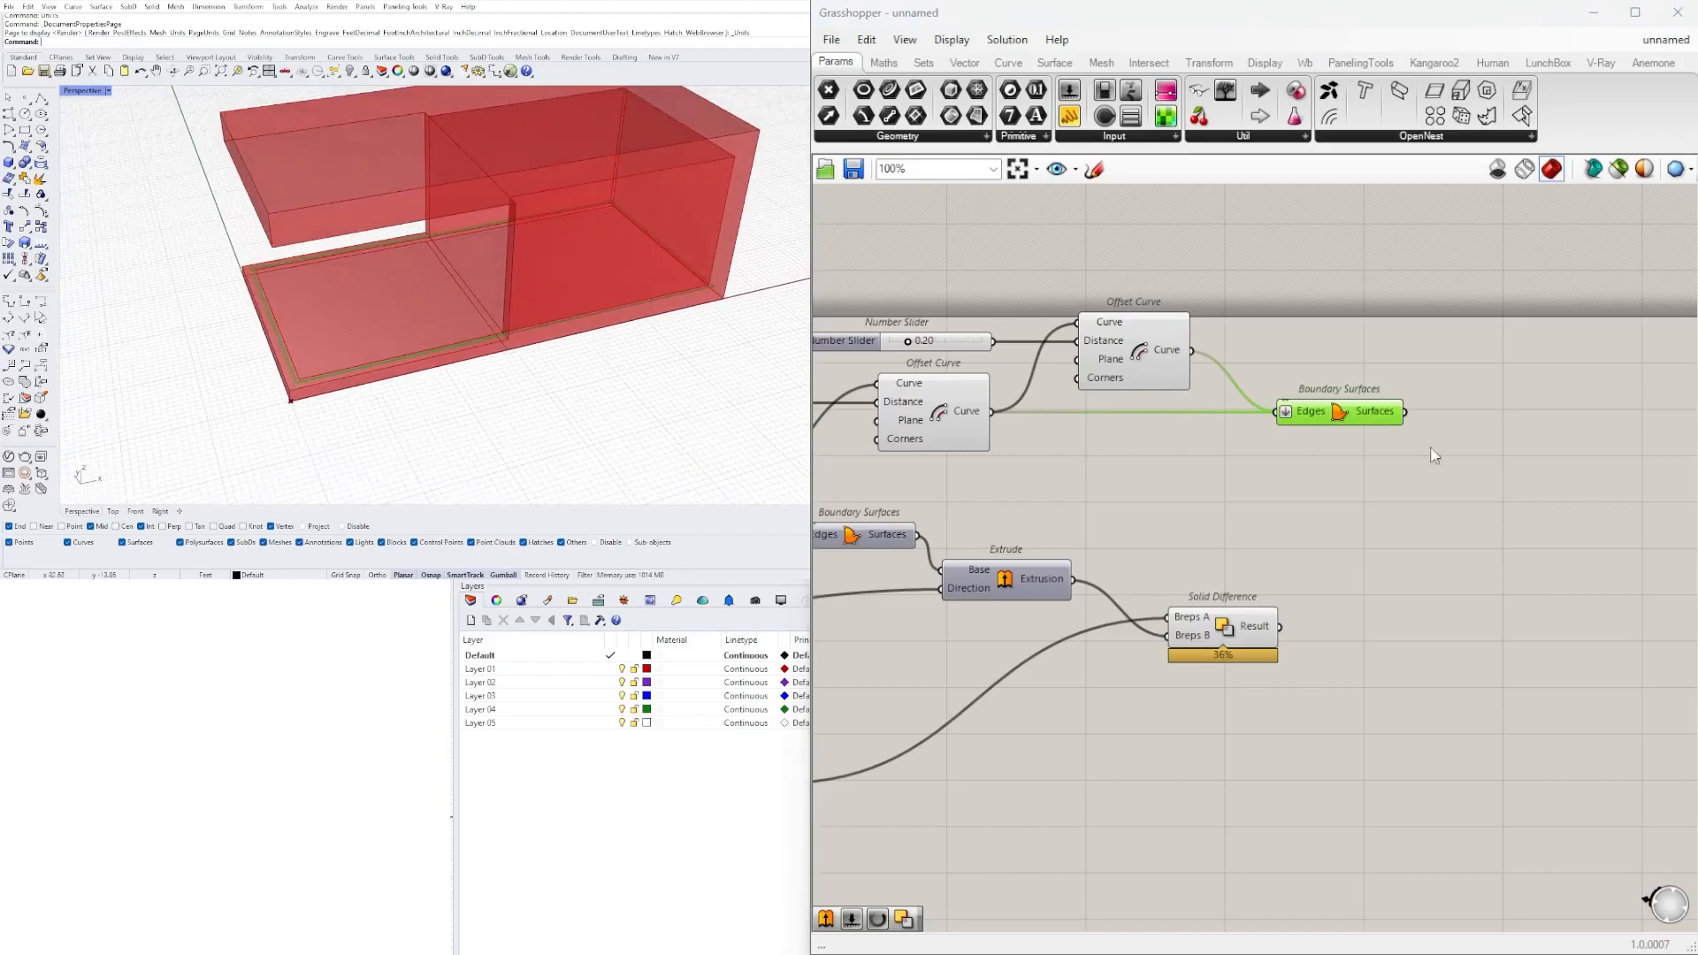
scroll(1426, 451, up, 4)
double_click(1555, 419)
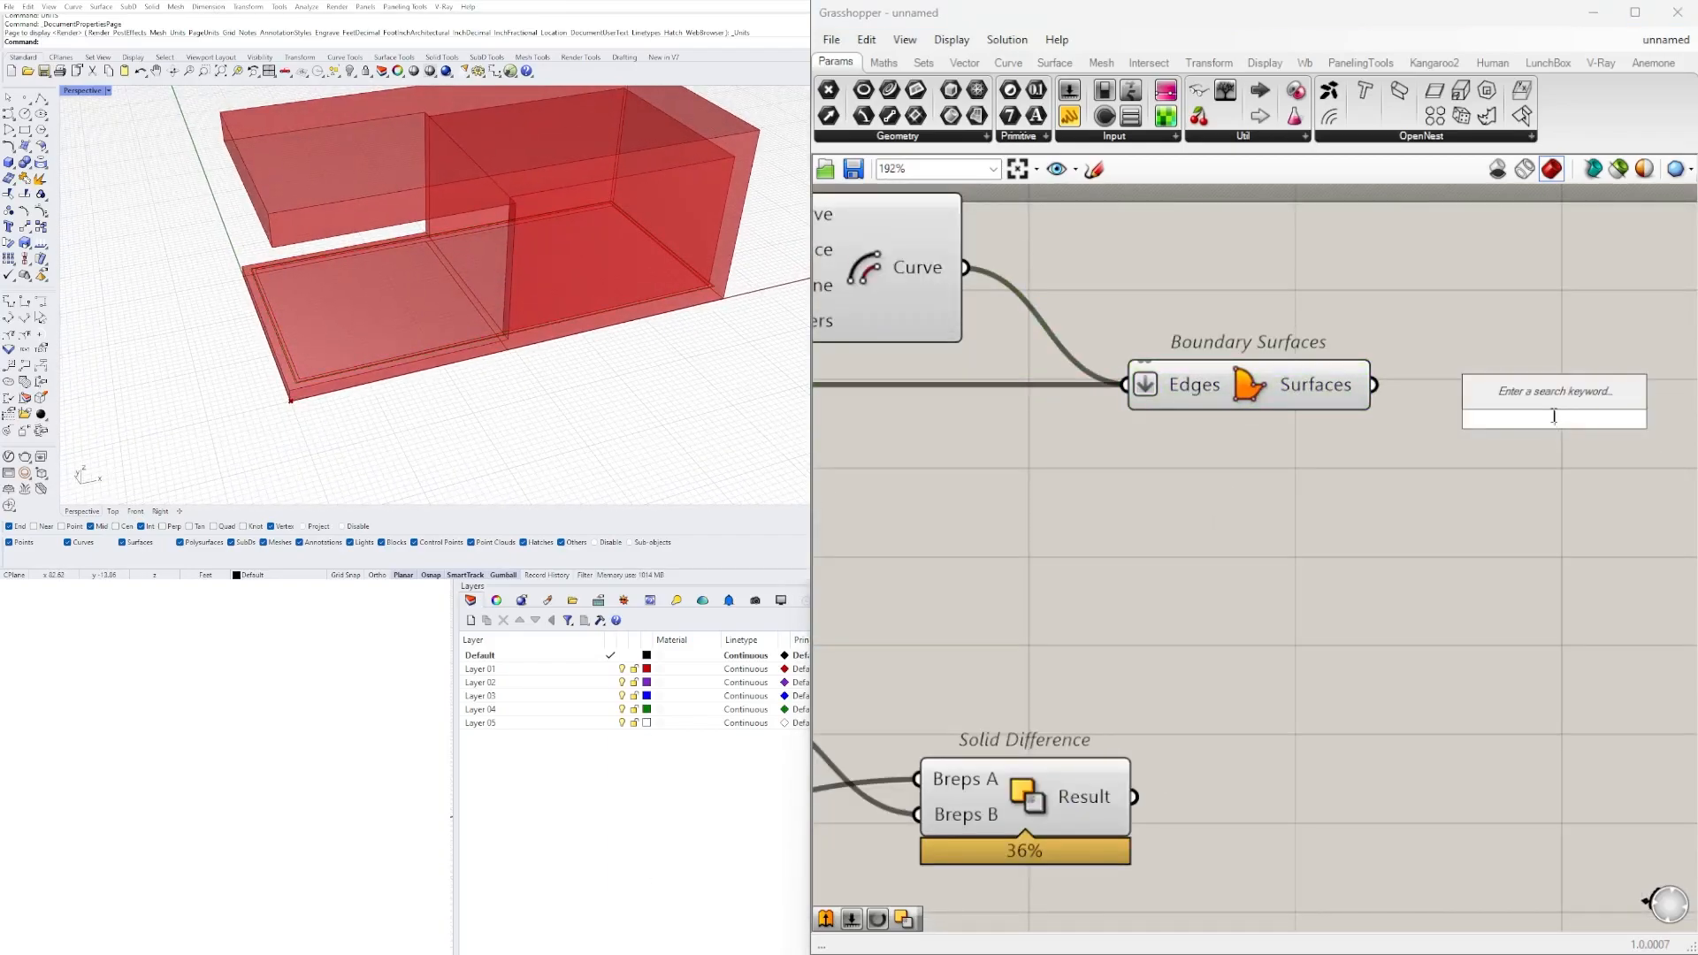
text(DIF)
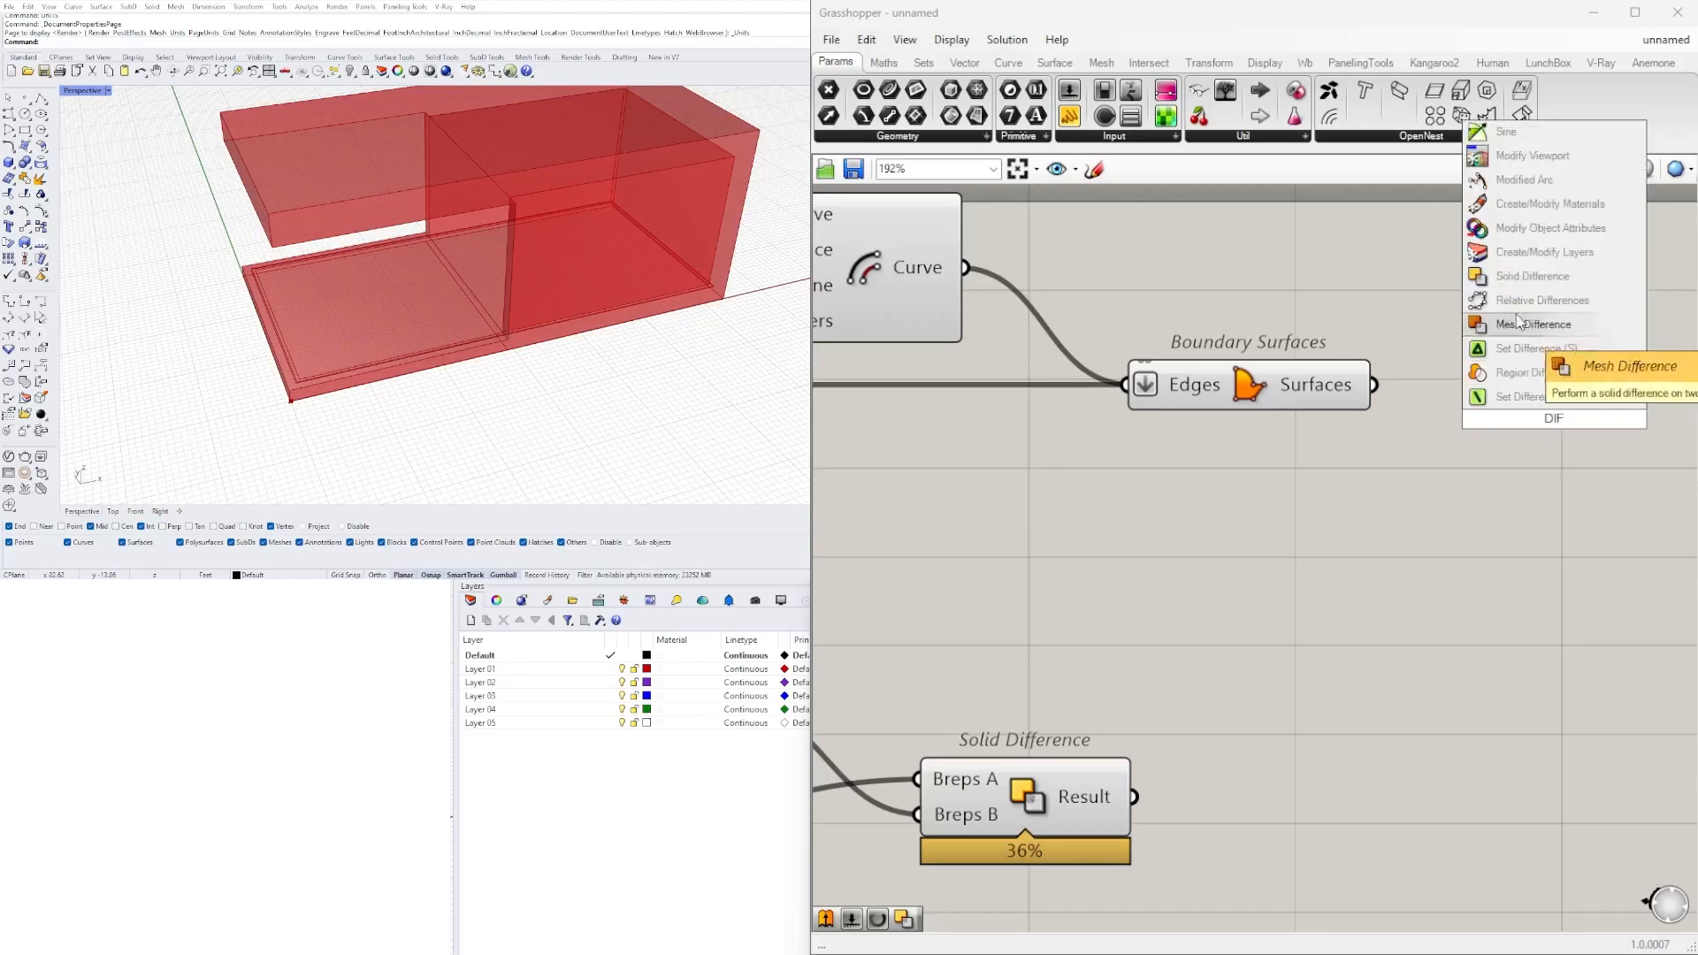
click(1525, 284)
click(1179, 405)
right_drag(1374, 429, 1186, 468)
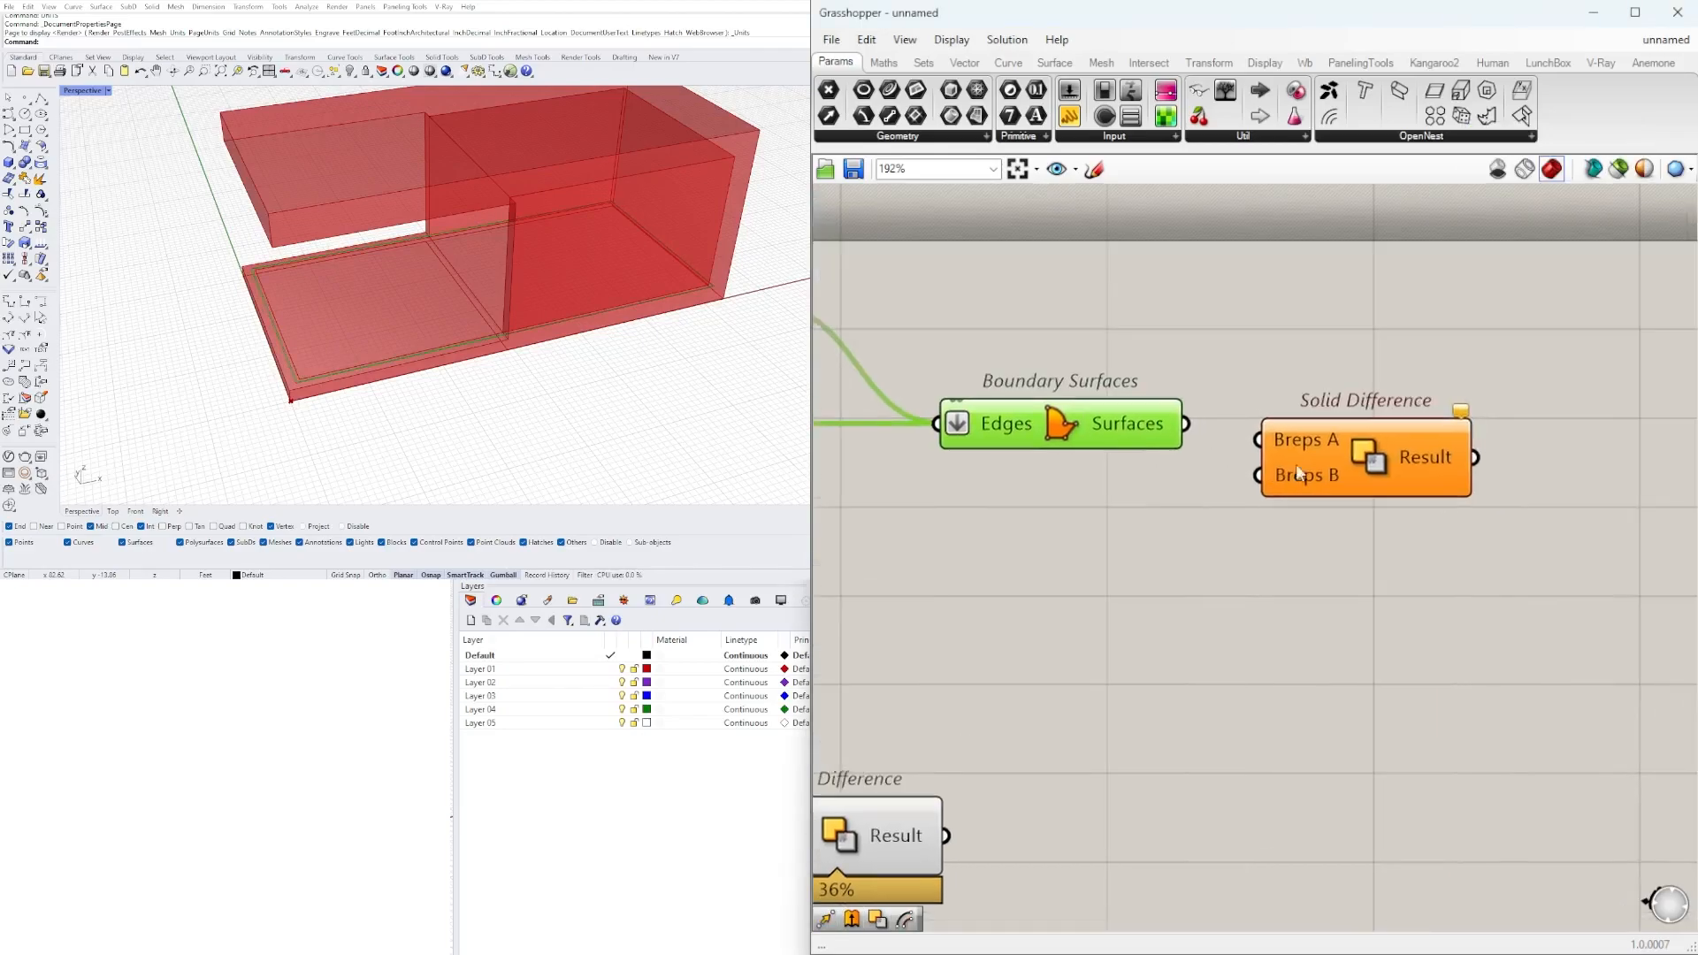
Try to trim the strip by connecting its Surfaces to Breps A and the building's Solid Difference Result to Breps B.
drag(1318, 456, 1356, 498)
drag(1188, 422, 1322, 484)
drag(1450, 528, 1528, 577)
right_drag(908, 767, 1200, 687)
scroll(1199, 687, down, 2)
click(1104, 748)
drag(1226, 738, 1529, 504)
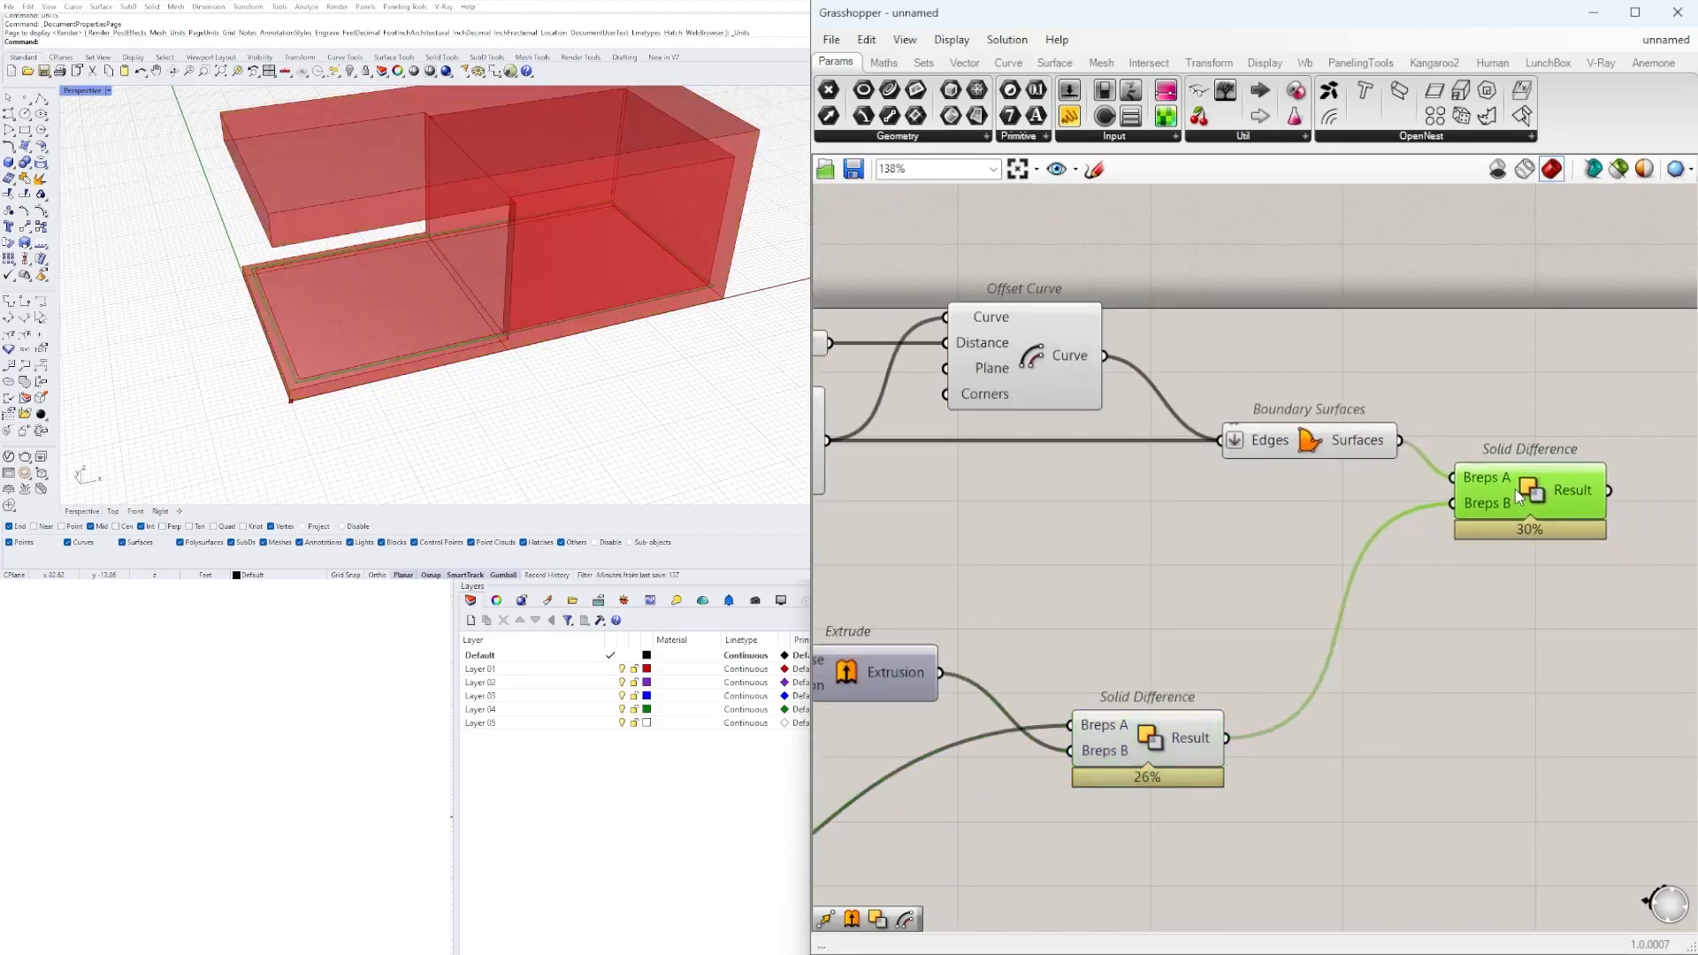
scroll(1516, 490, up, 3)
scroll(525, 333, up, 5)
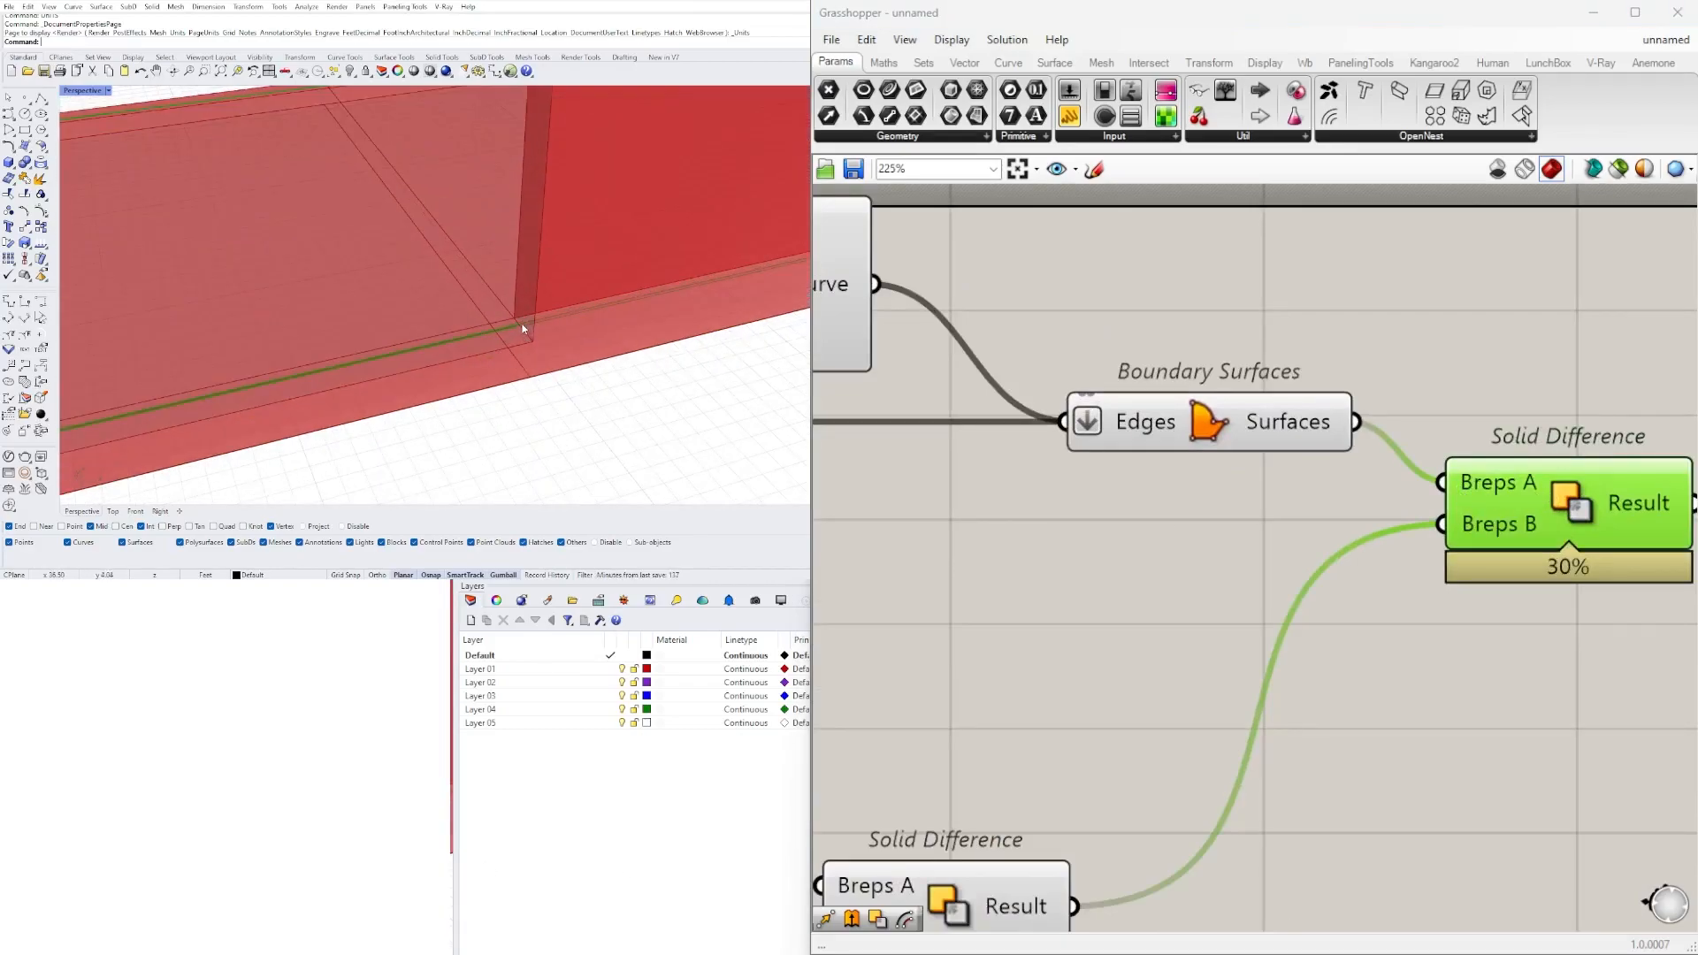
scroll(528, 333, down, 5)
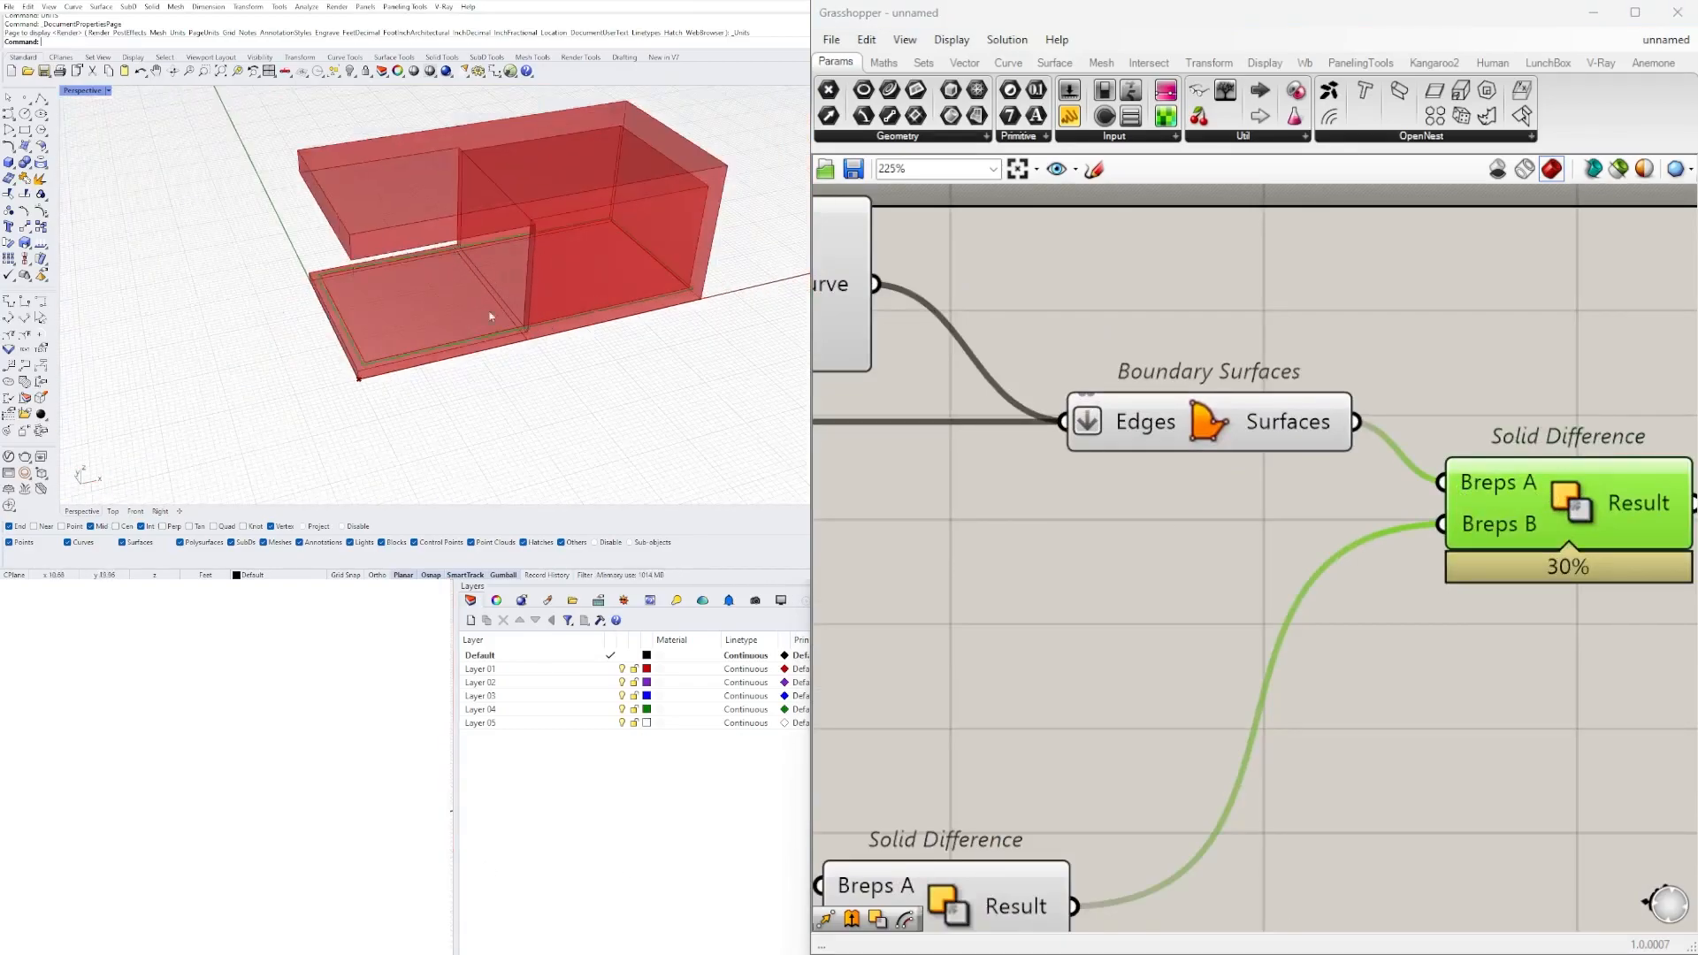
Delete the Solid Difference component connected to the perimeter strip.
right_drag(1380, 690, 1005, 702)
scroll(1157, 683, down, 4)
right_drag(1105, 646, 1621, 555)
key(Delete)
Turn the preview of the Extrude feeding the last Solid Difference on and back off.
scroll(1193, 596, up, 3)
click(1004, 450)
scroll(1230, 664, down, 5)
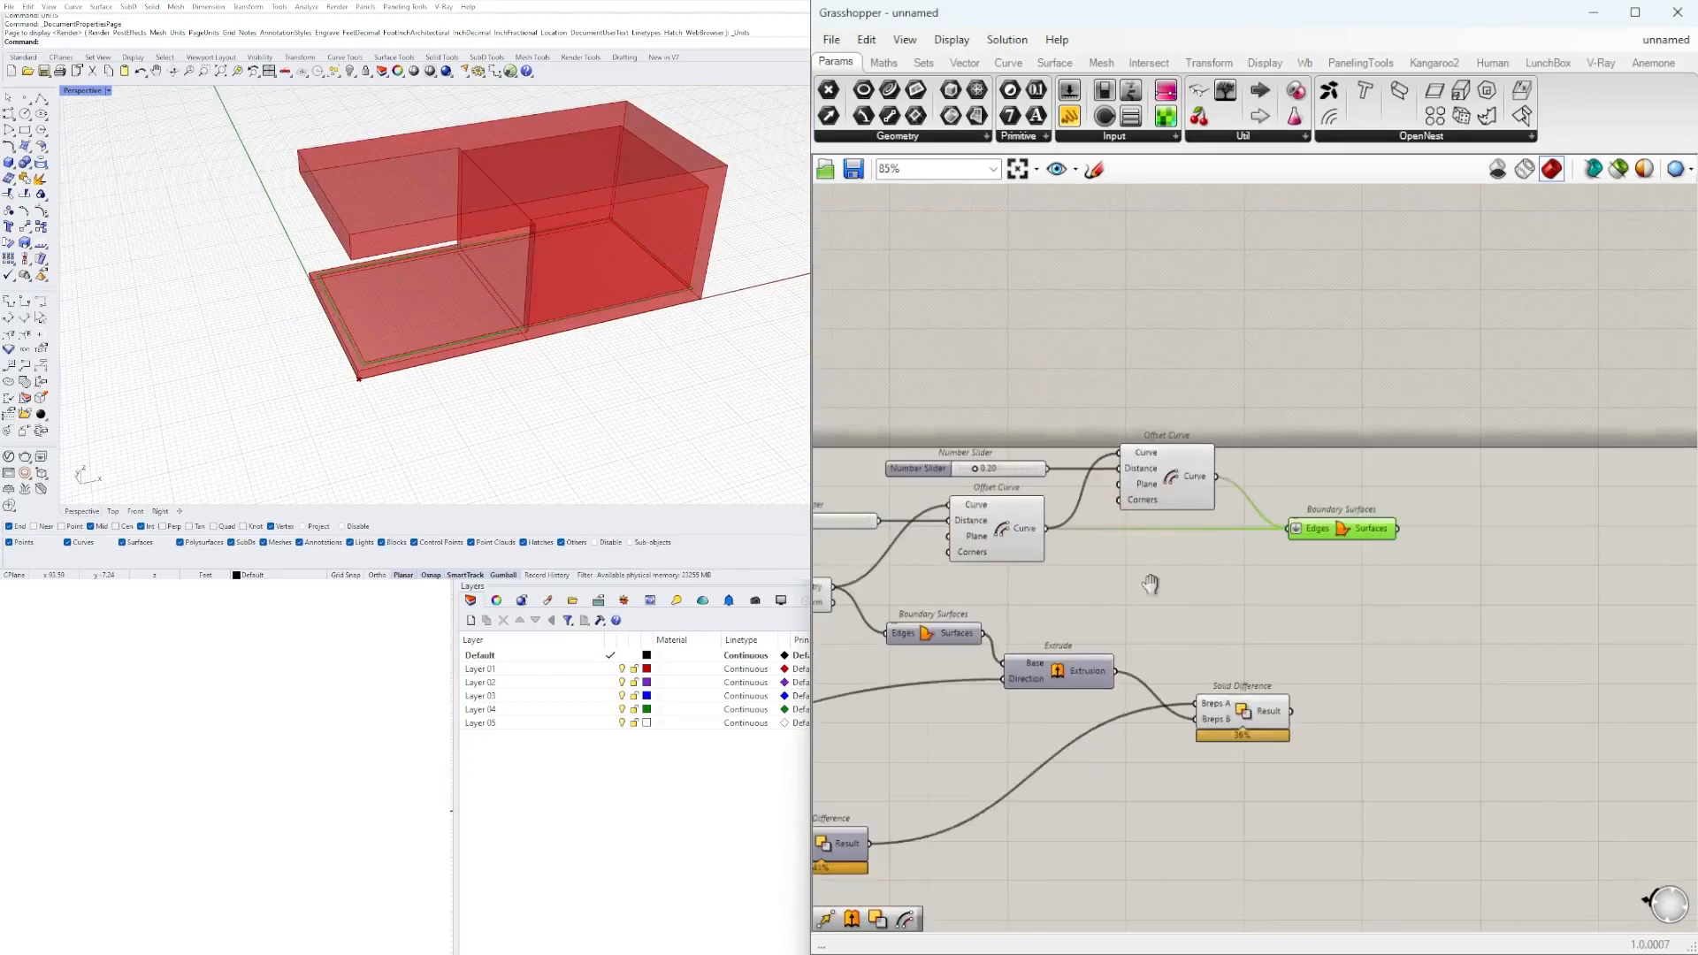
right_drag(1105, 591, 1479, 458)
right_click(1457, 499)
click(1479, 524)
right_drag(1479, 523, 1172, 470)
right_click(1172, 471)
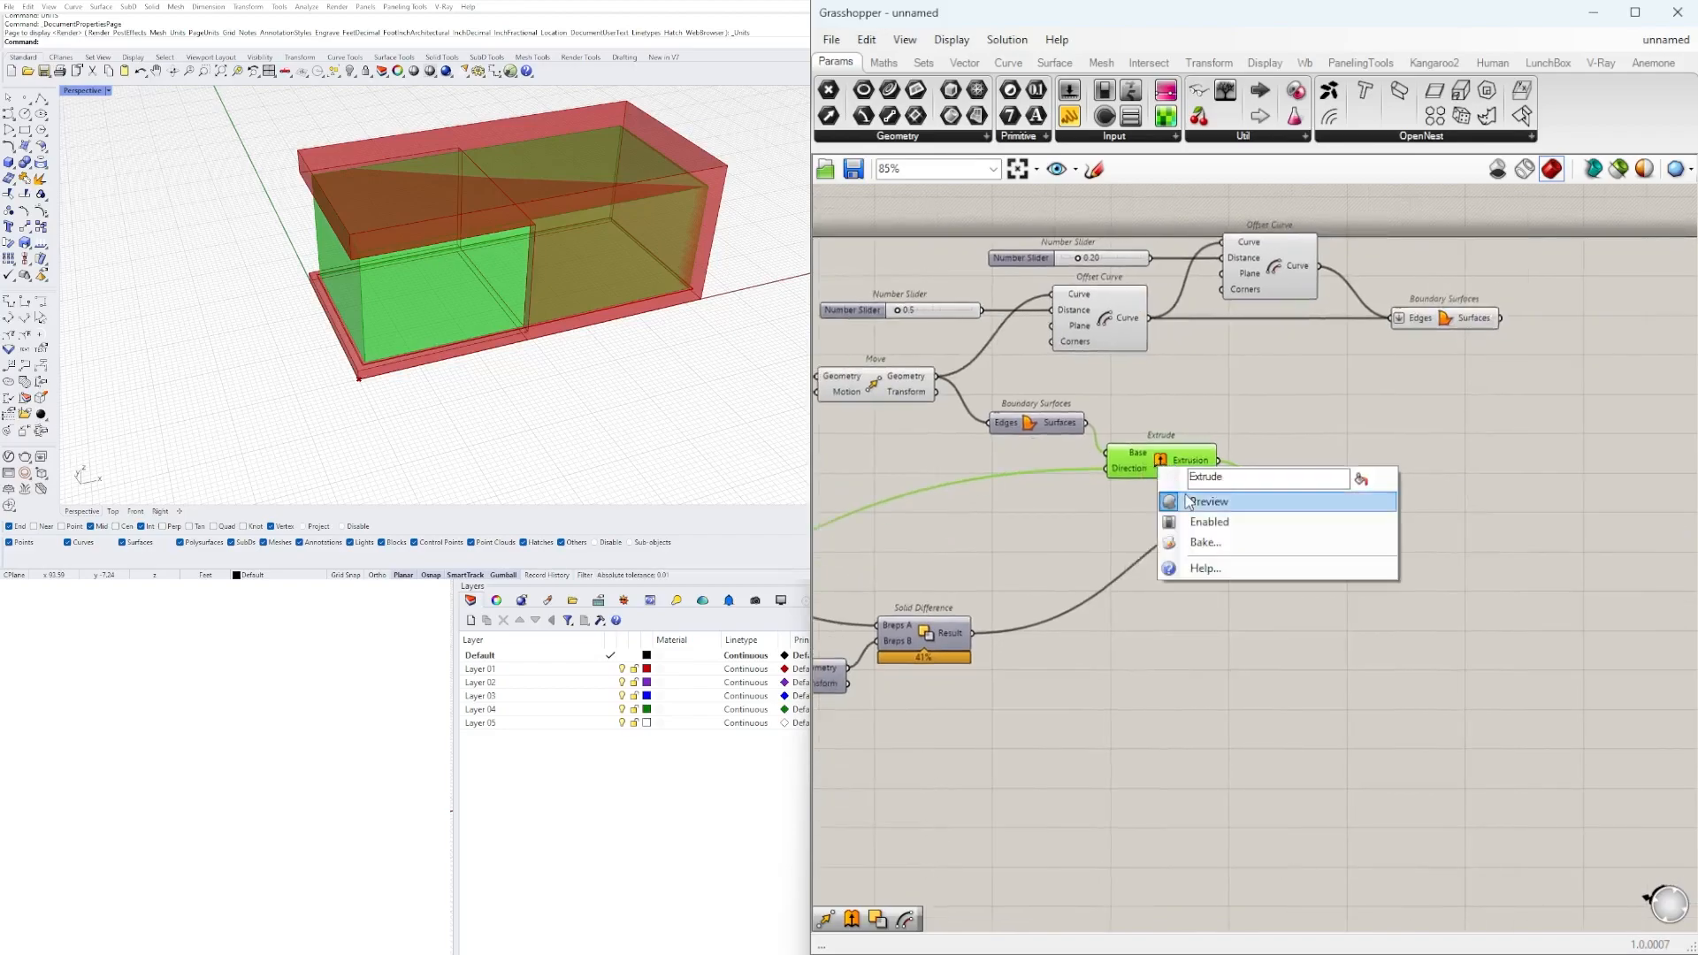
click(1216, 496)
Shift the Extrude before the last Solid Difference to the right and insert a Relay in its Direction wire.
drag(1460, 628, 1208, 482)
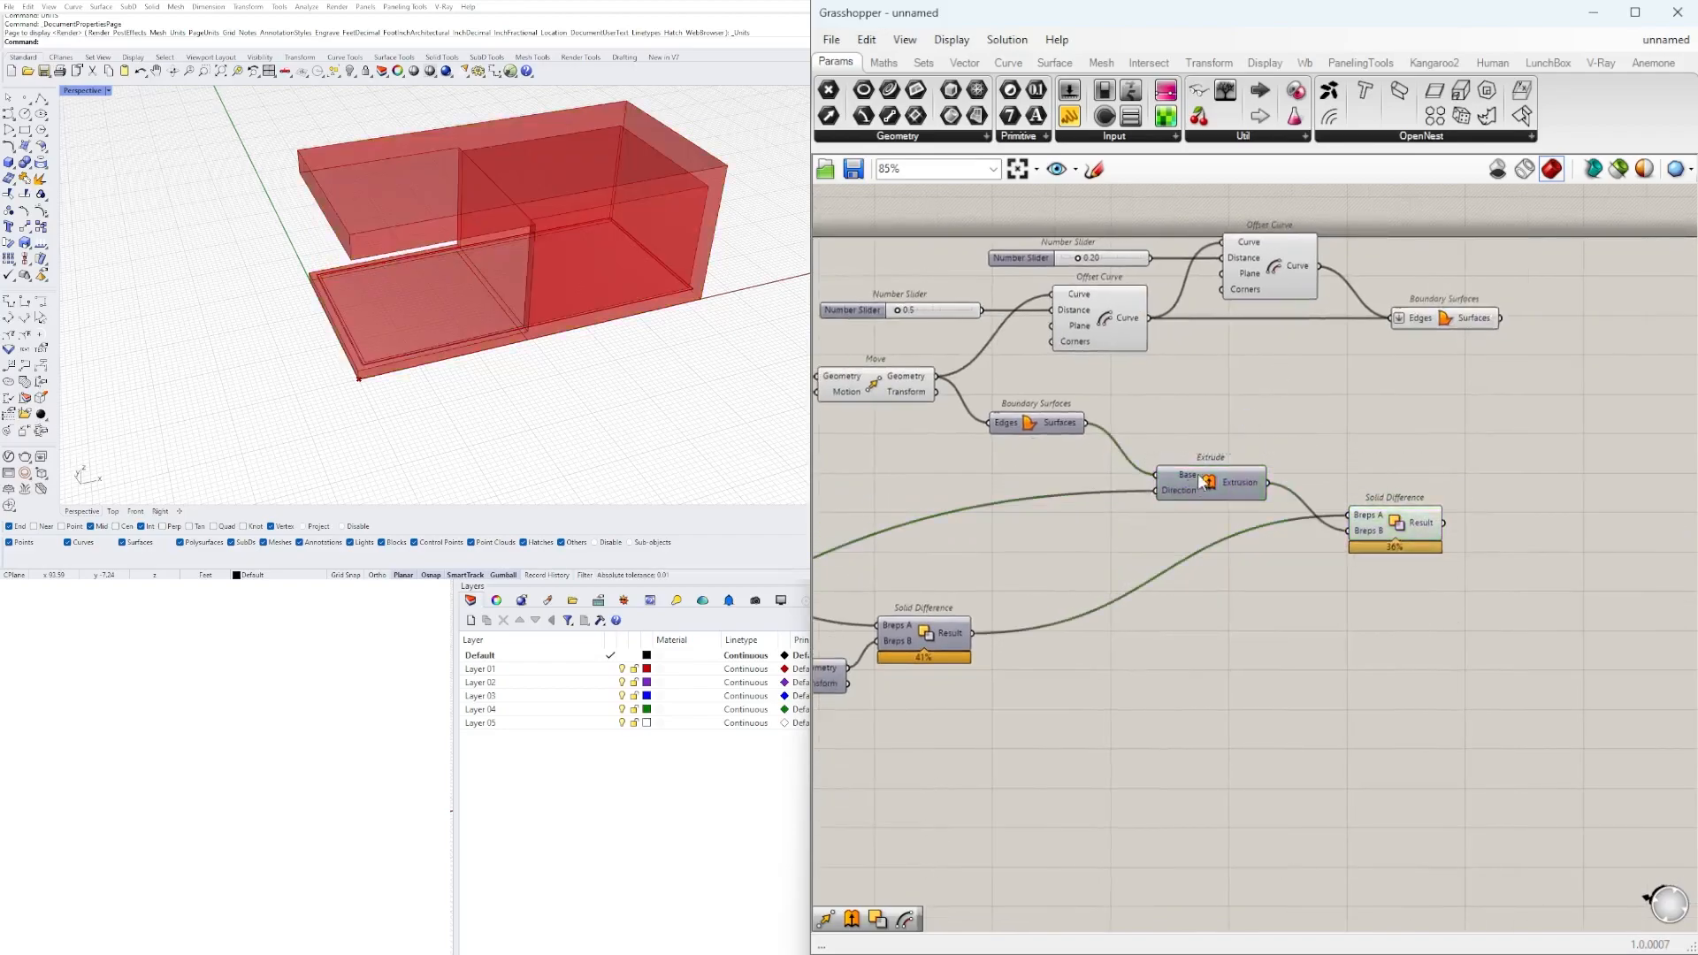
click(700, 815)
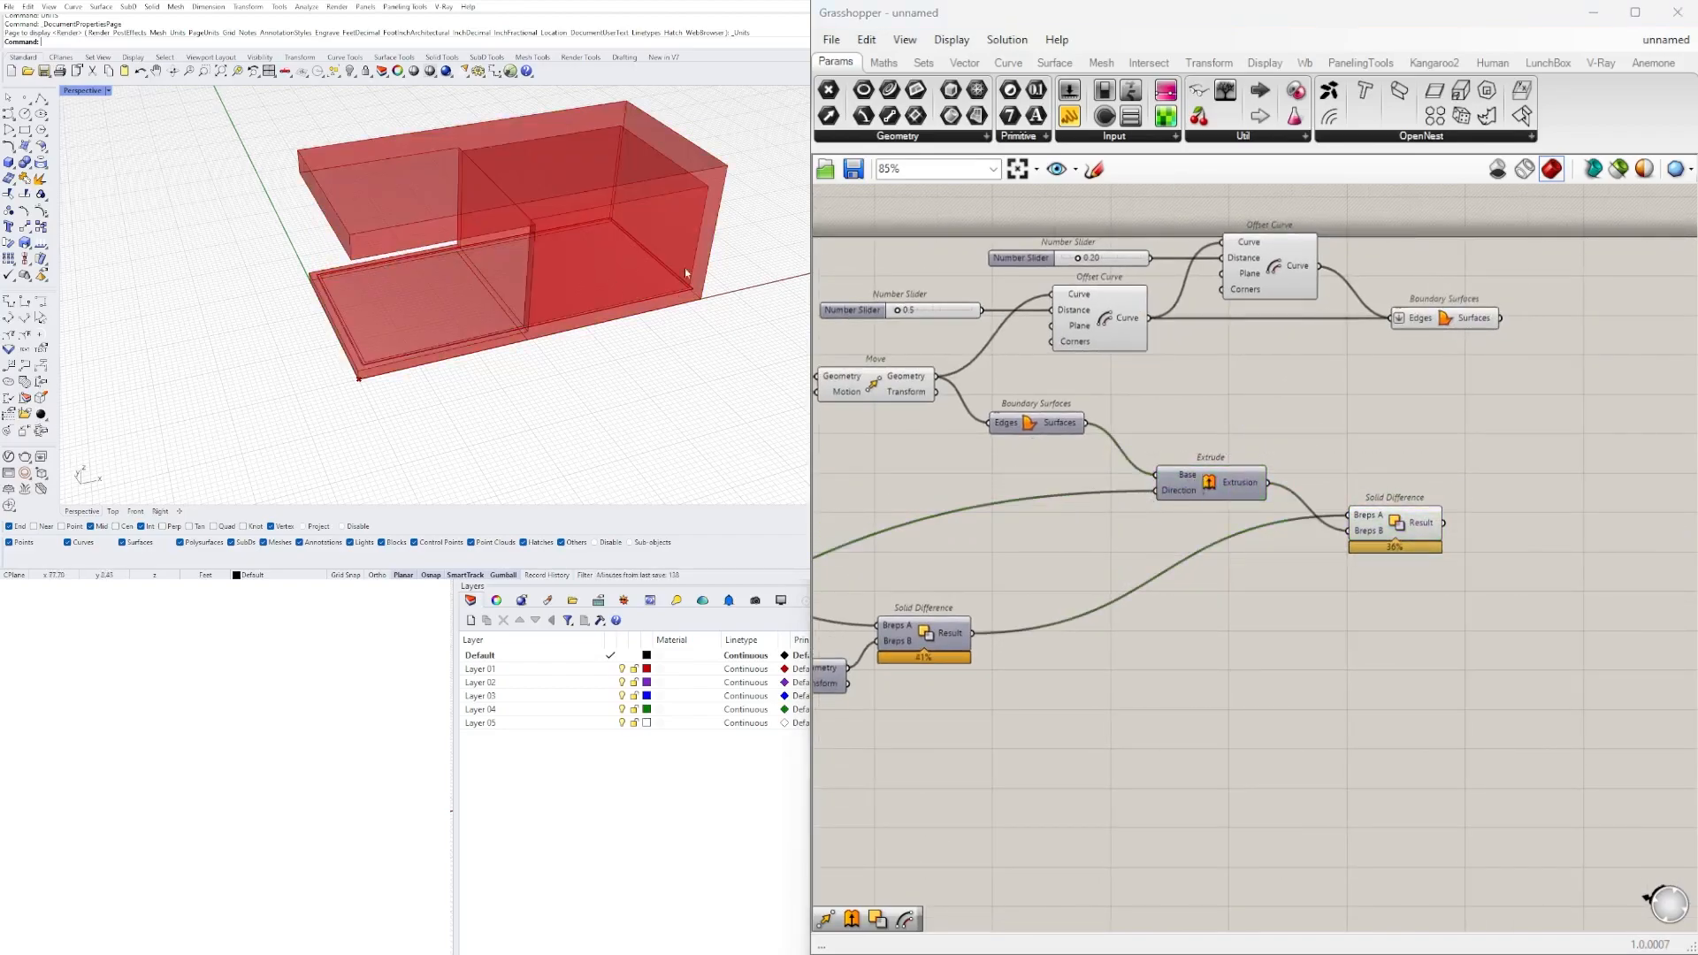
double_click(1149, 491)
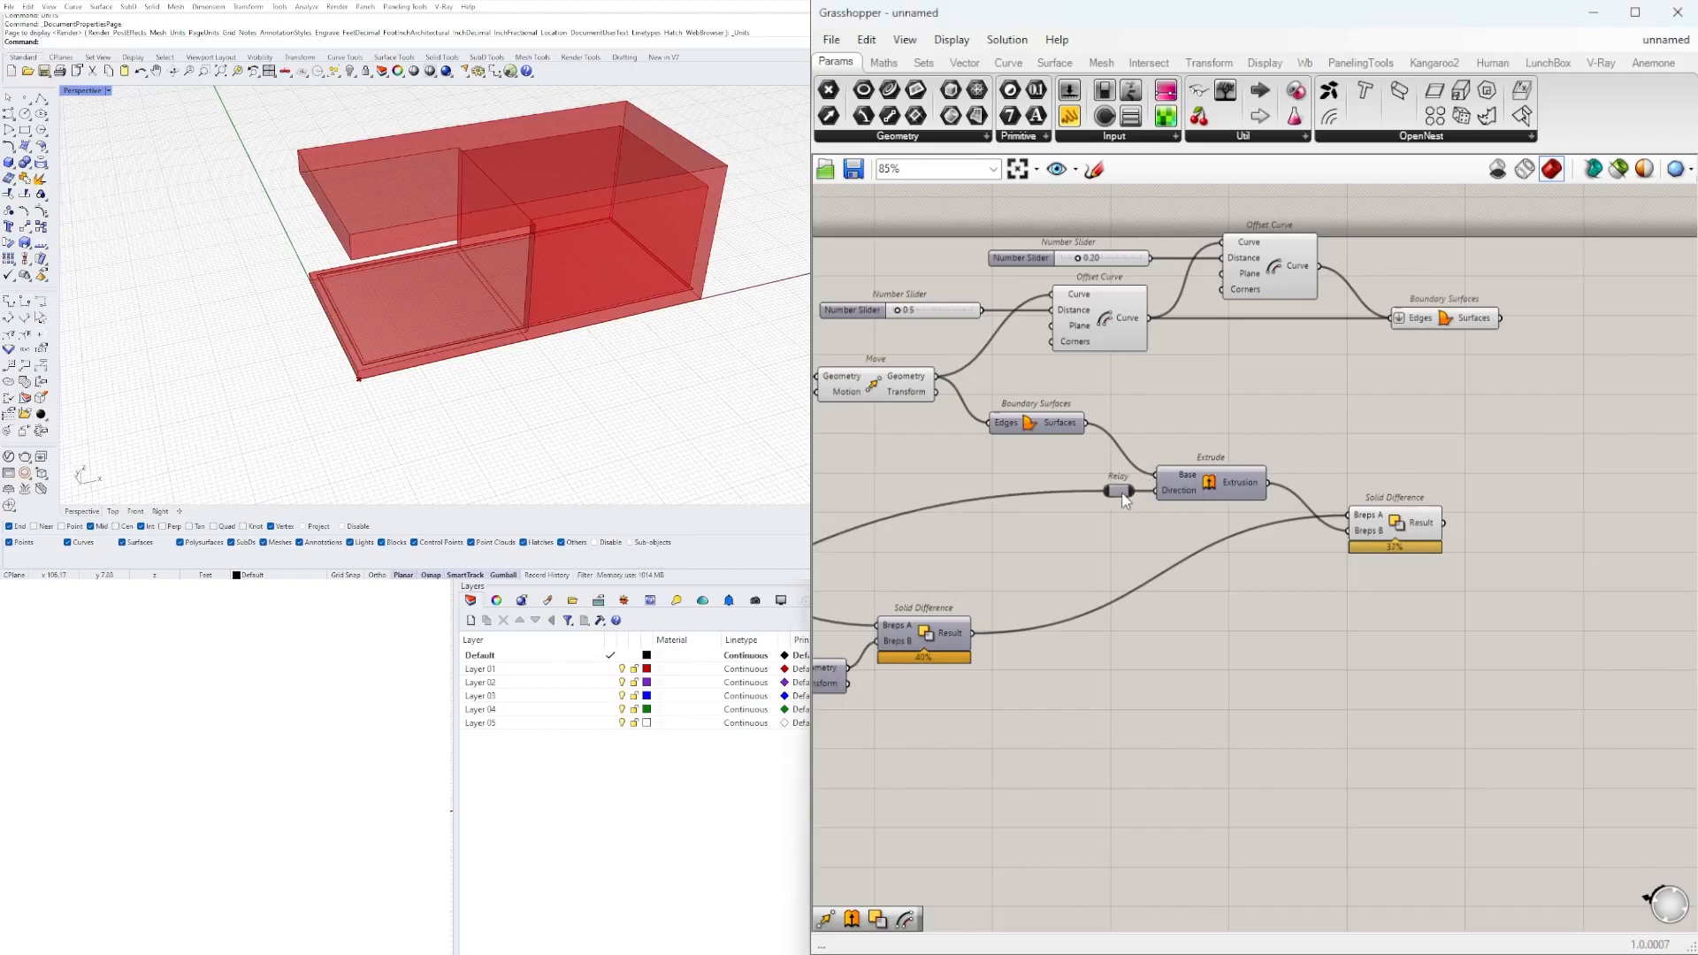
drag(1117, 492, 1043, 492)
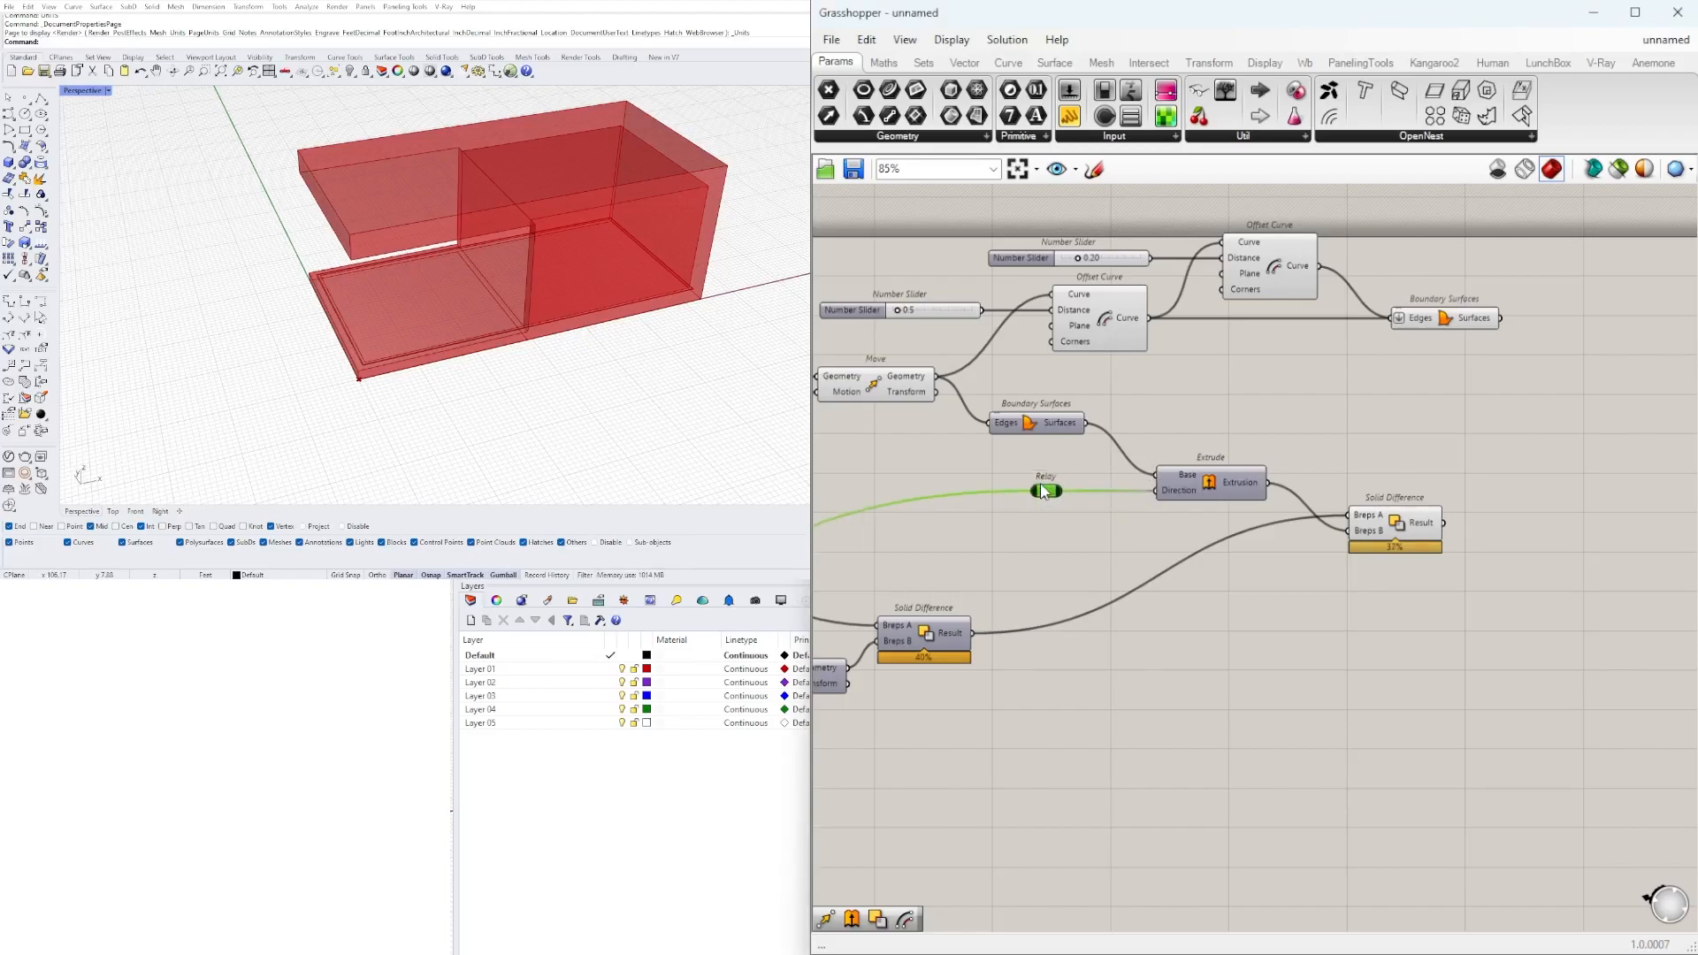
click(1469, 435)
Add an Extrude component, connecting the perimeter strip's Surfaces to Base and the Relay output to Direction.
double_click(1492, 400)
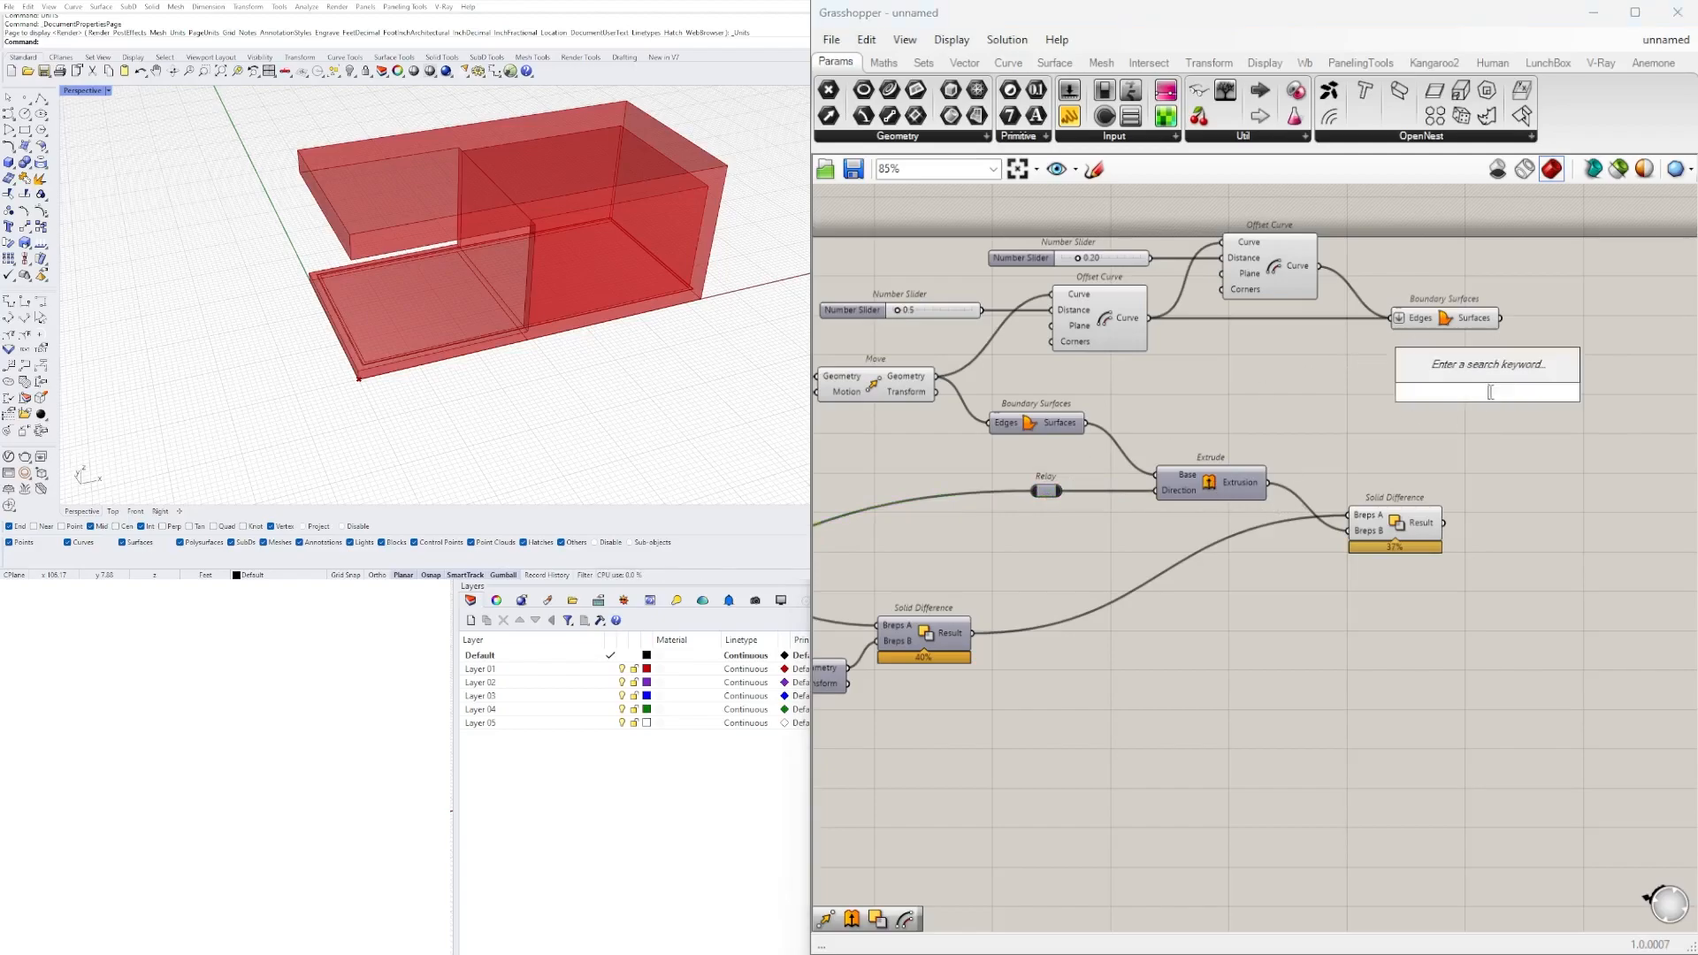
text(EXTR)
click(1476, 352)
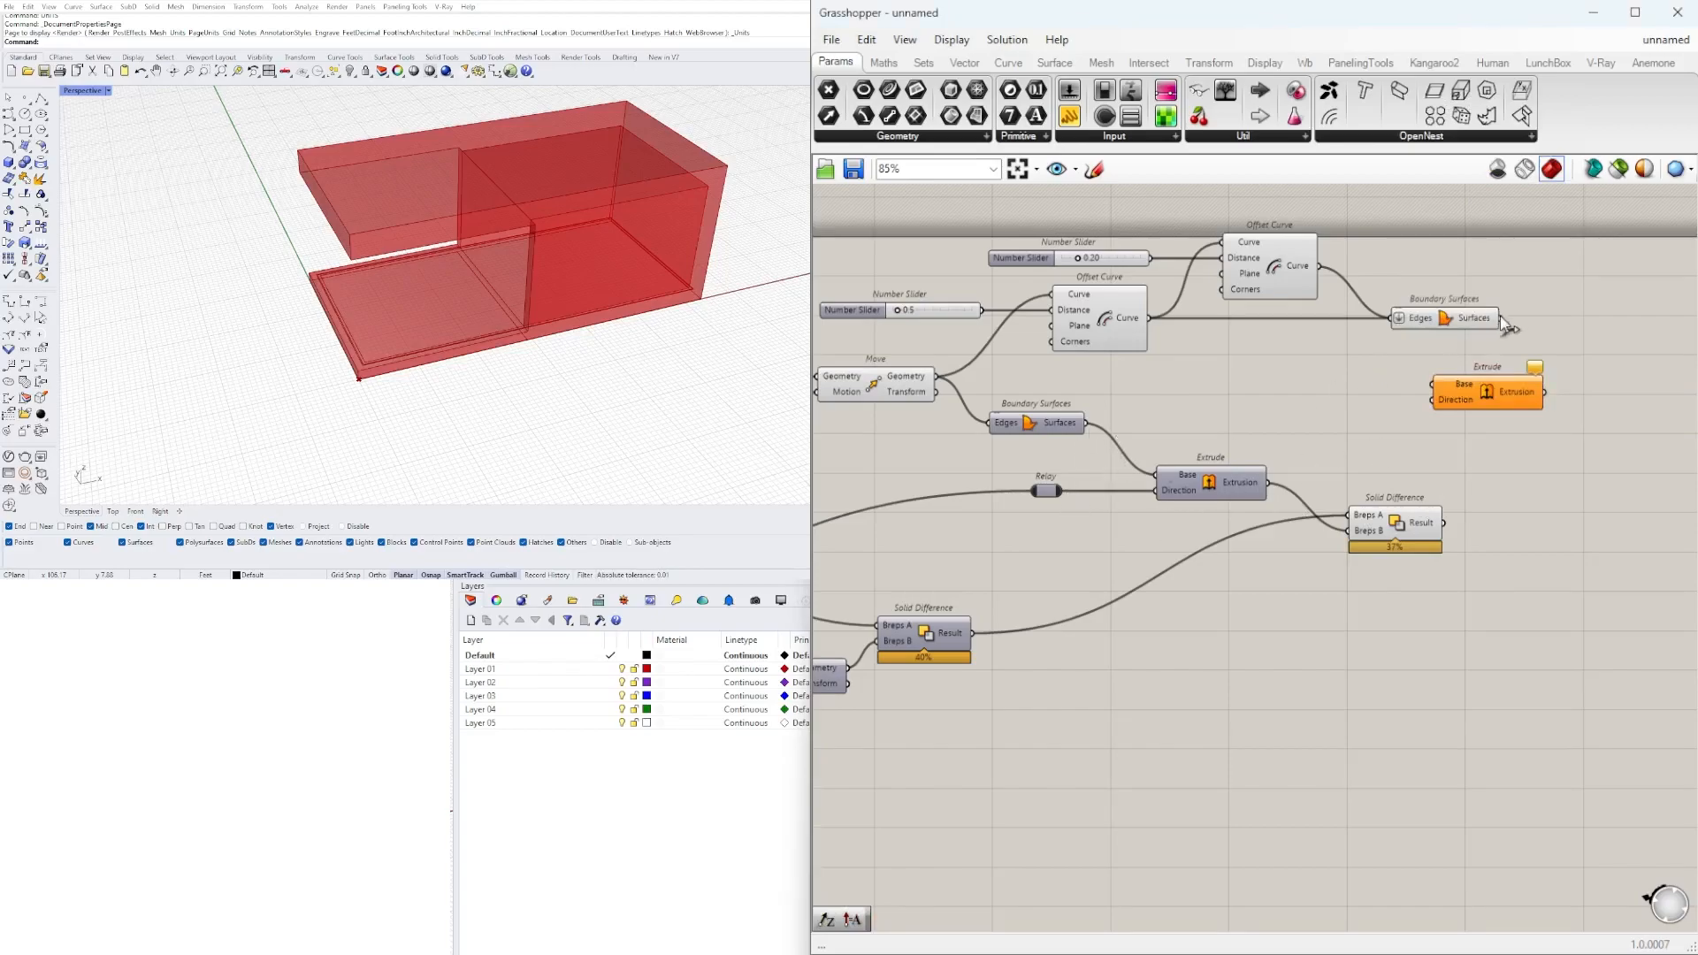
drag(1442, 364, 1585, 345)
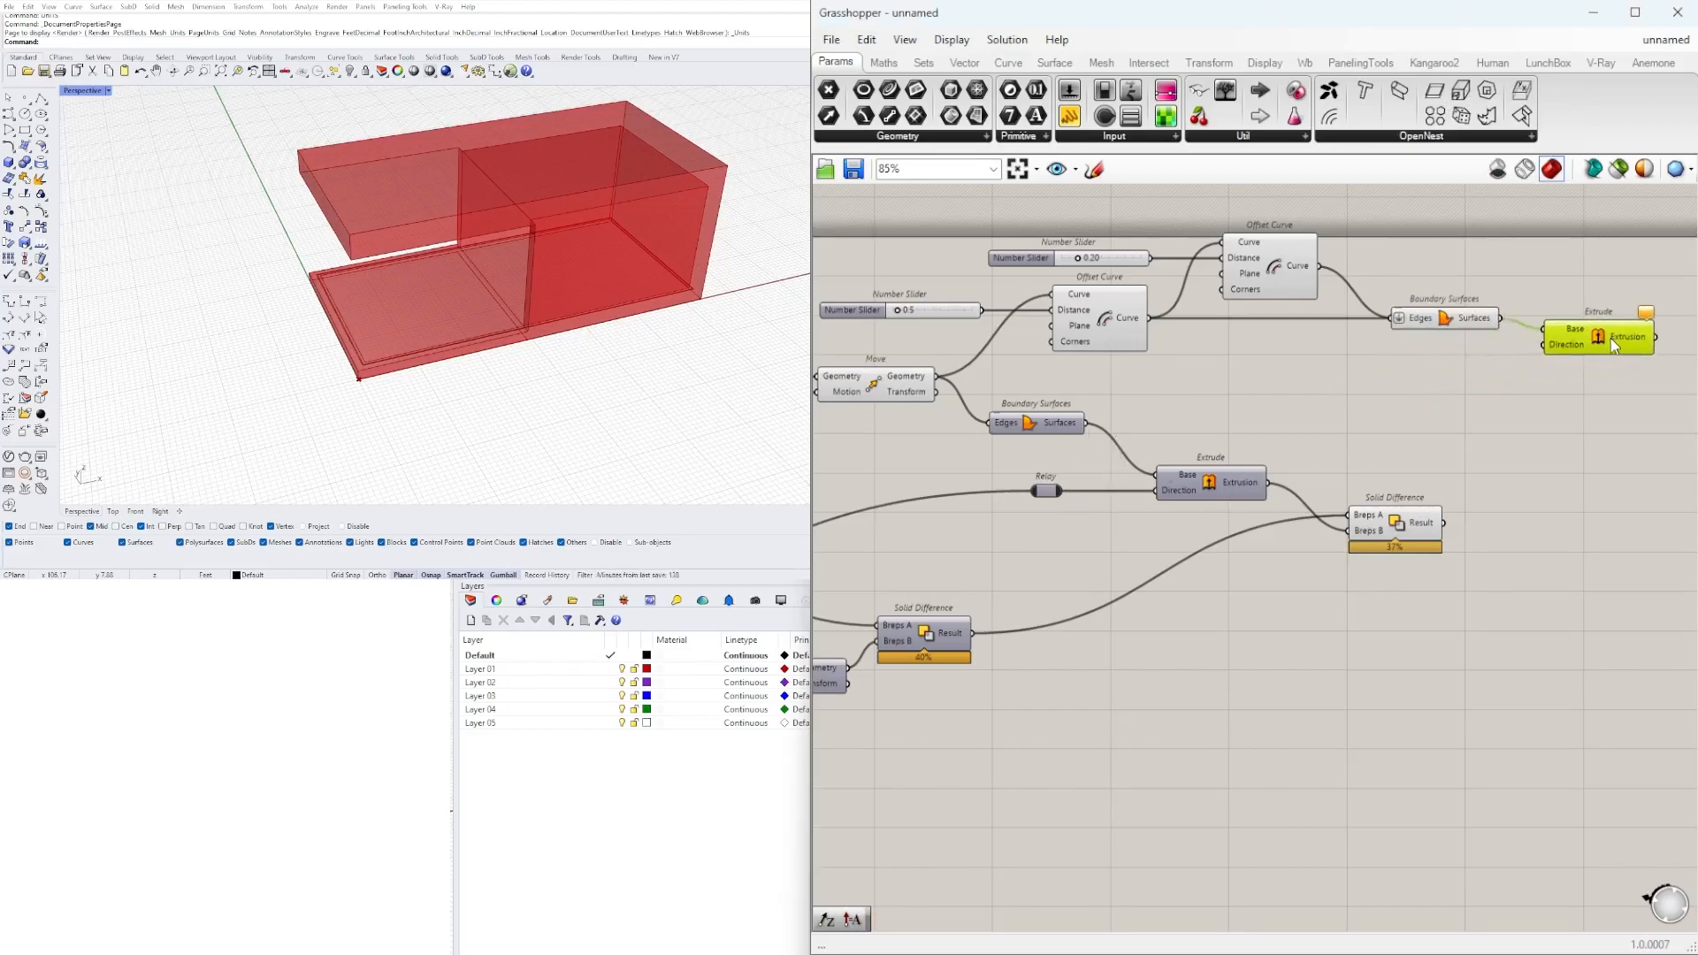
drag(1062, 492, 1542, 345)
right_drag(1615, 357, 1365, 392)
drag(1370, 380, 1360, 384)
Hide the previews of the two Offset Curve components and the perimeter strip's Boundary Surfaces.
right_drag(551, 335, 699, 265)
click(1209, 471)
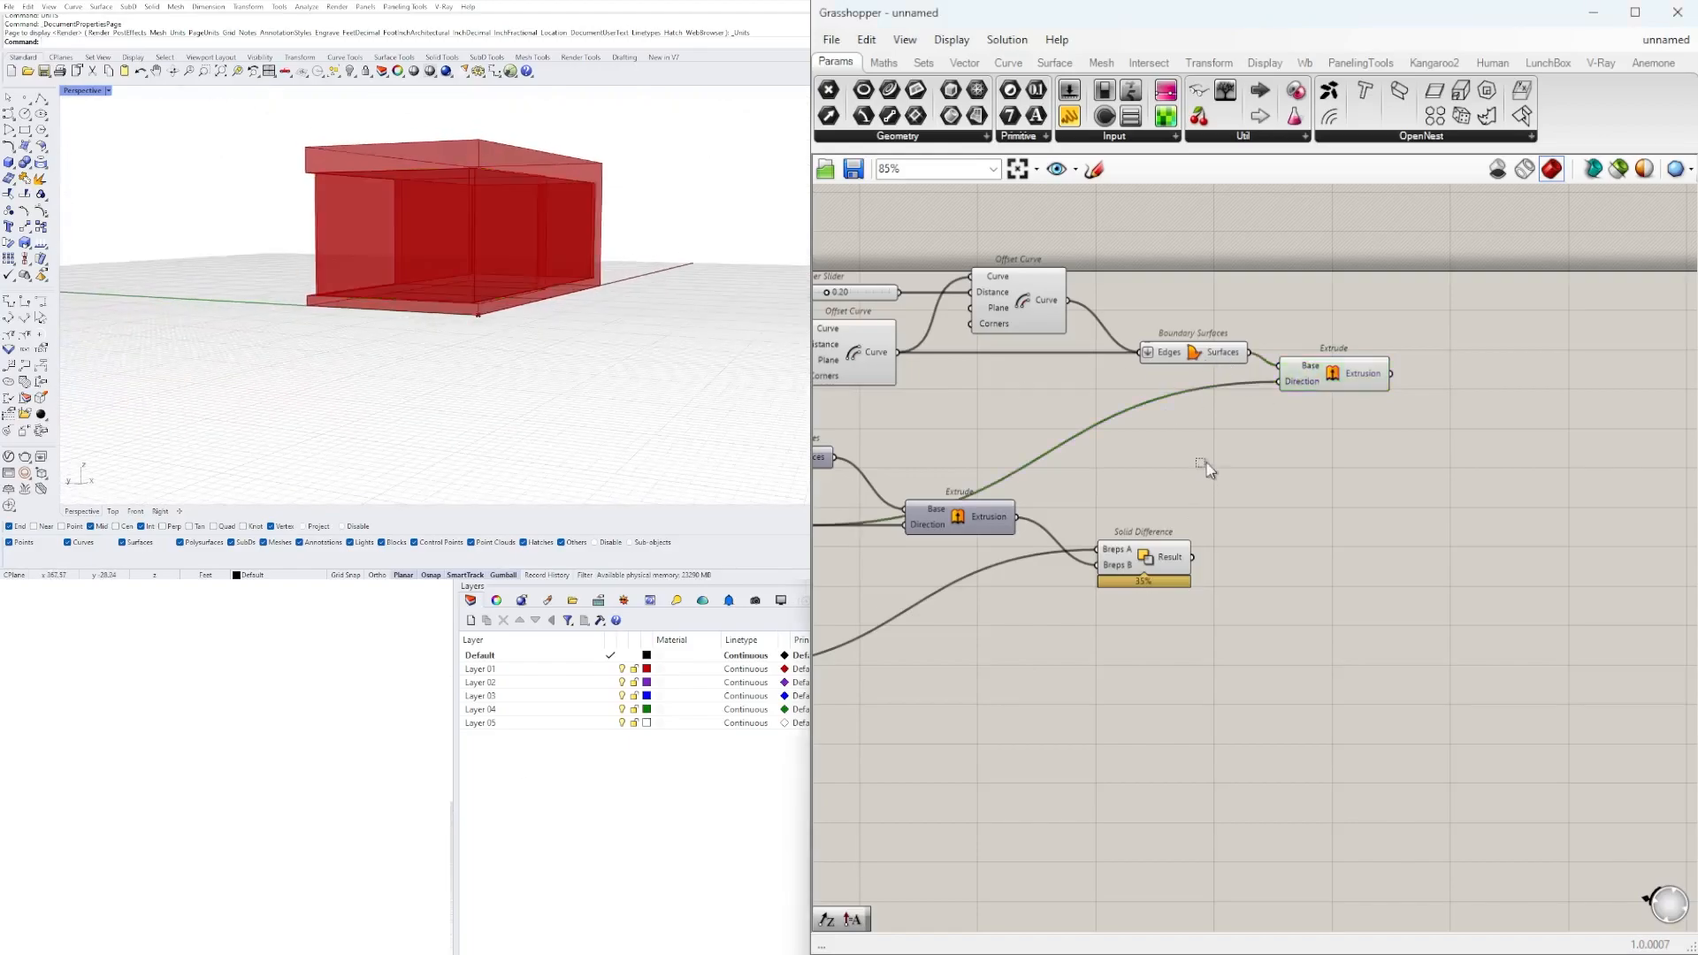
drag(1195, 420, 1190, 415)
right_drag(1194, 418, 1371, 444)
drag(1400, 418, 886, 253)
middle_click(935, 268)
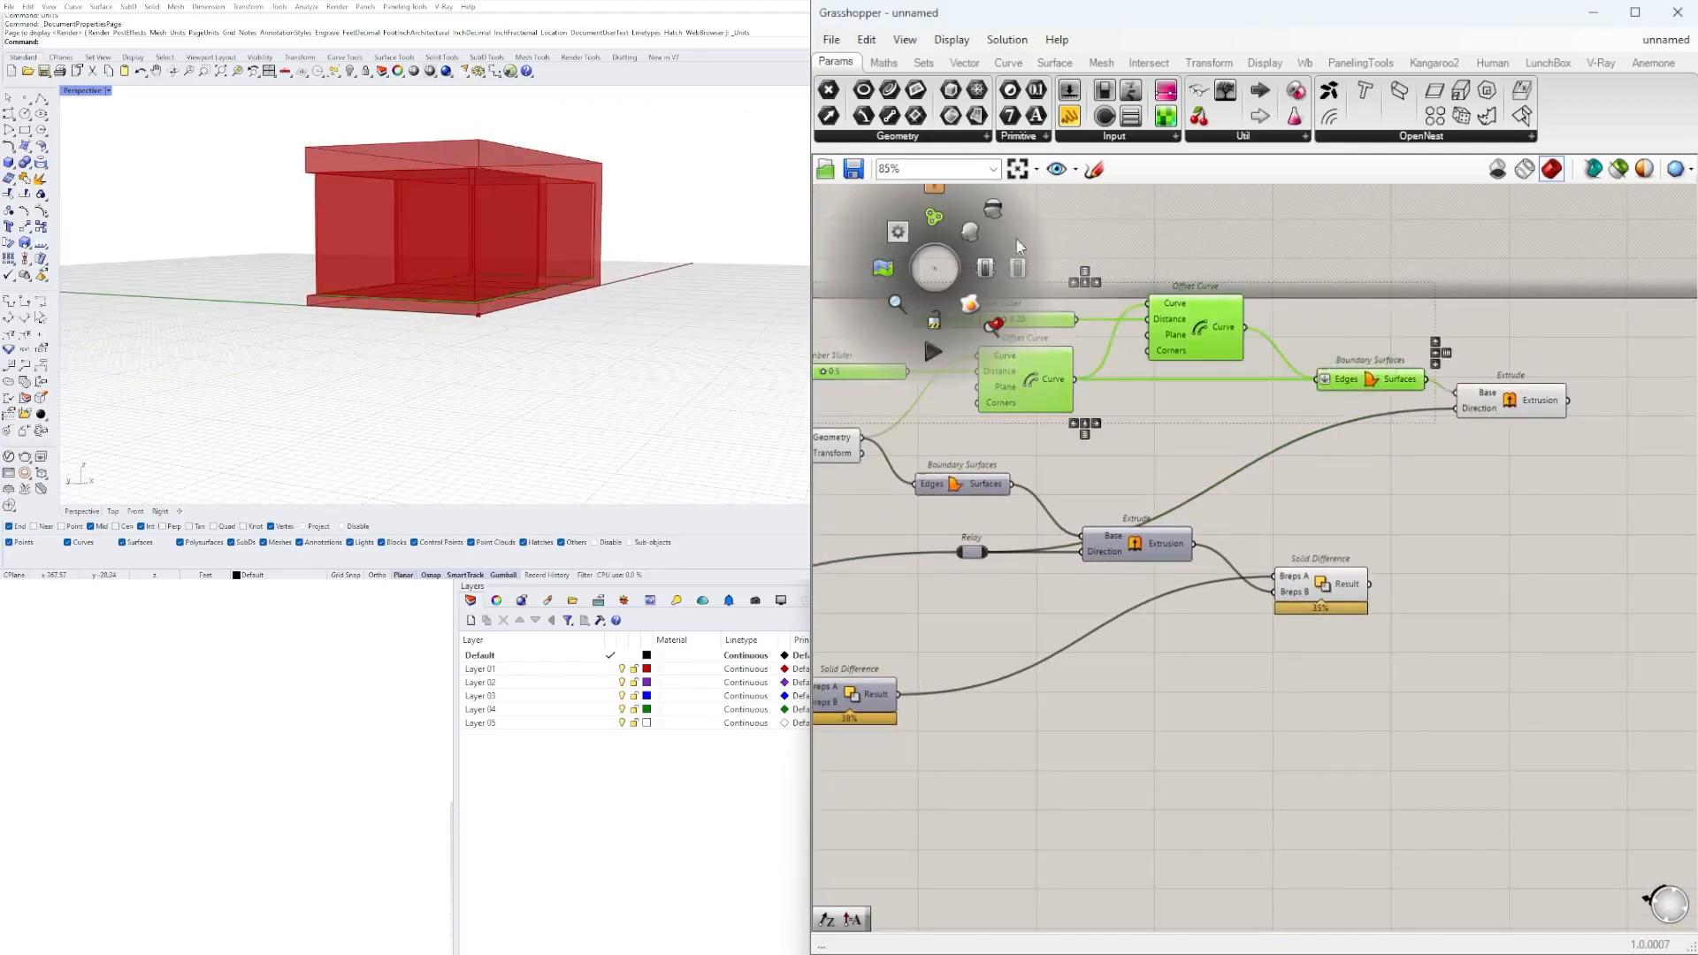
click(992, 212)
right_drag(1516, 386, 1202, 414)
click(1215, 427)
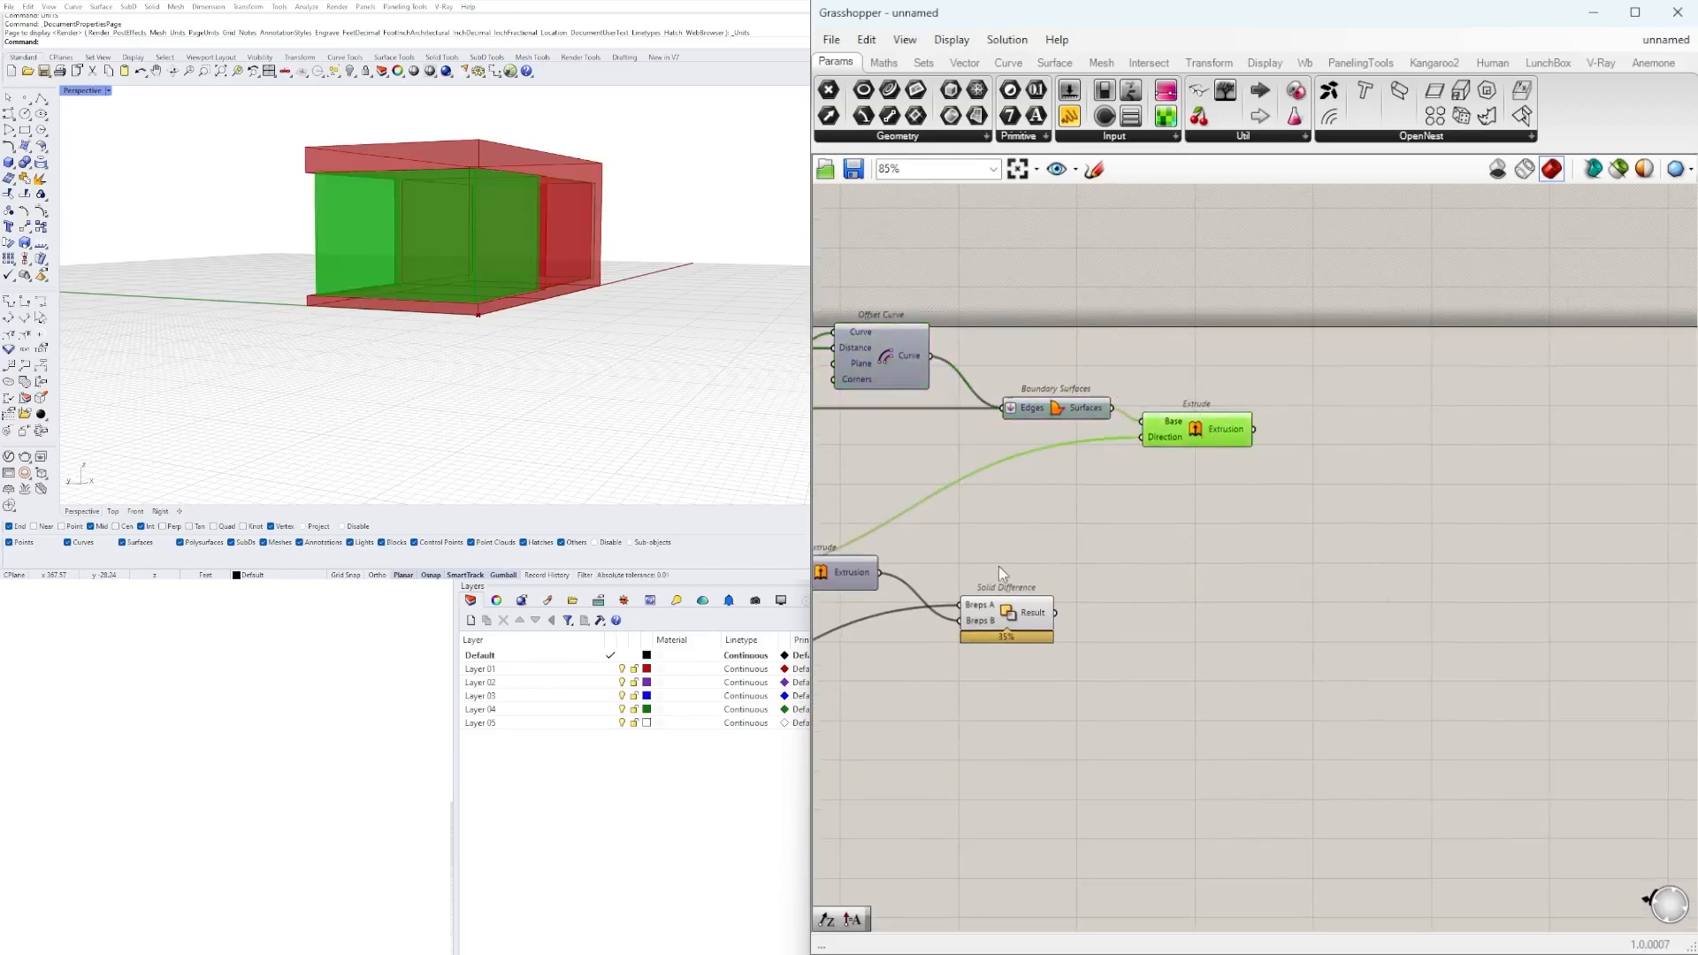
click(1006, 613)
double_click(1174, 555)
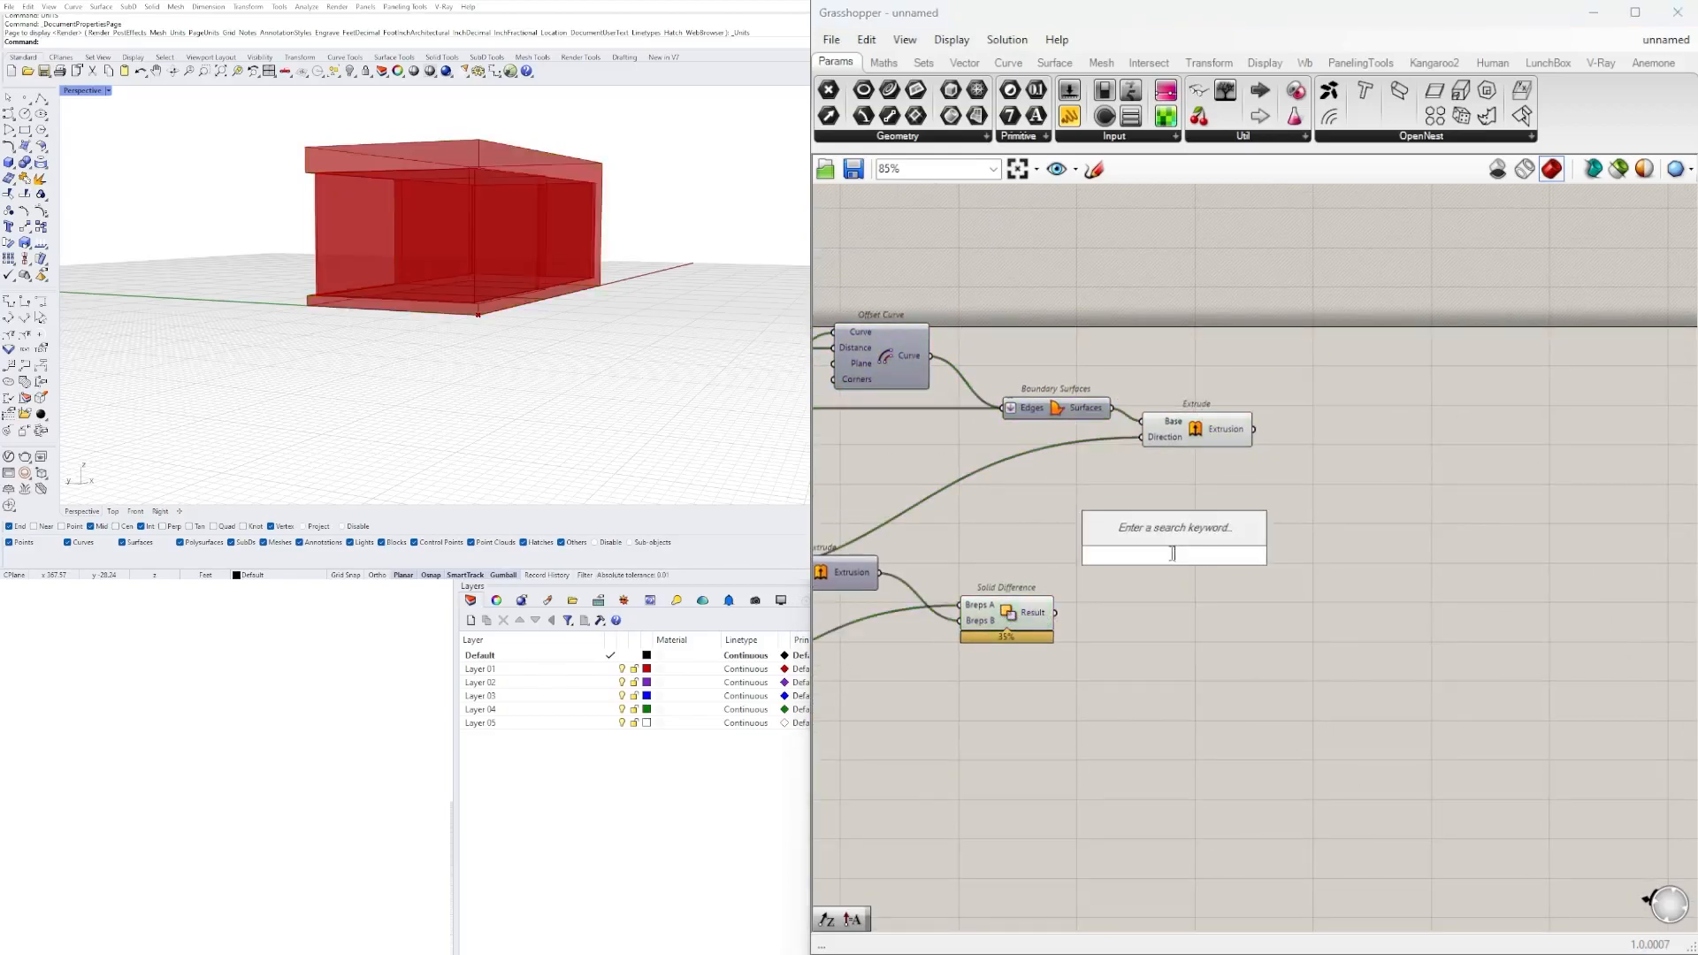
text(DIF)
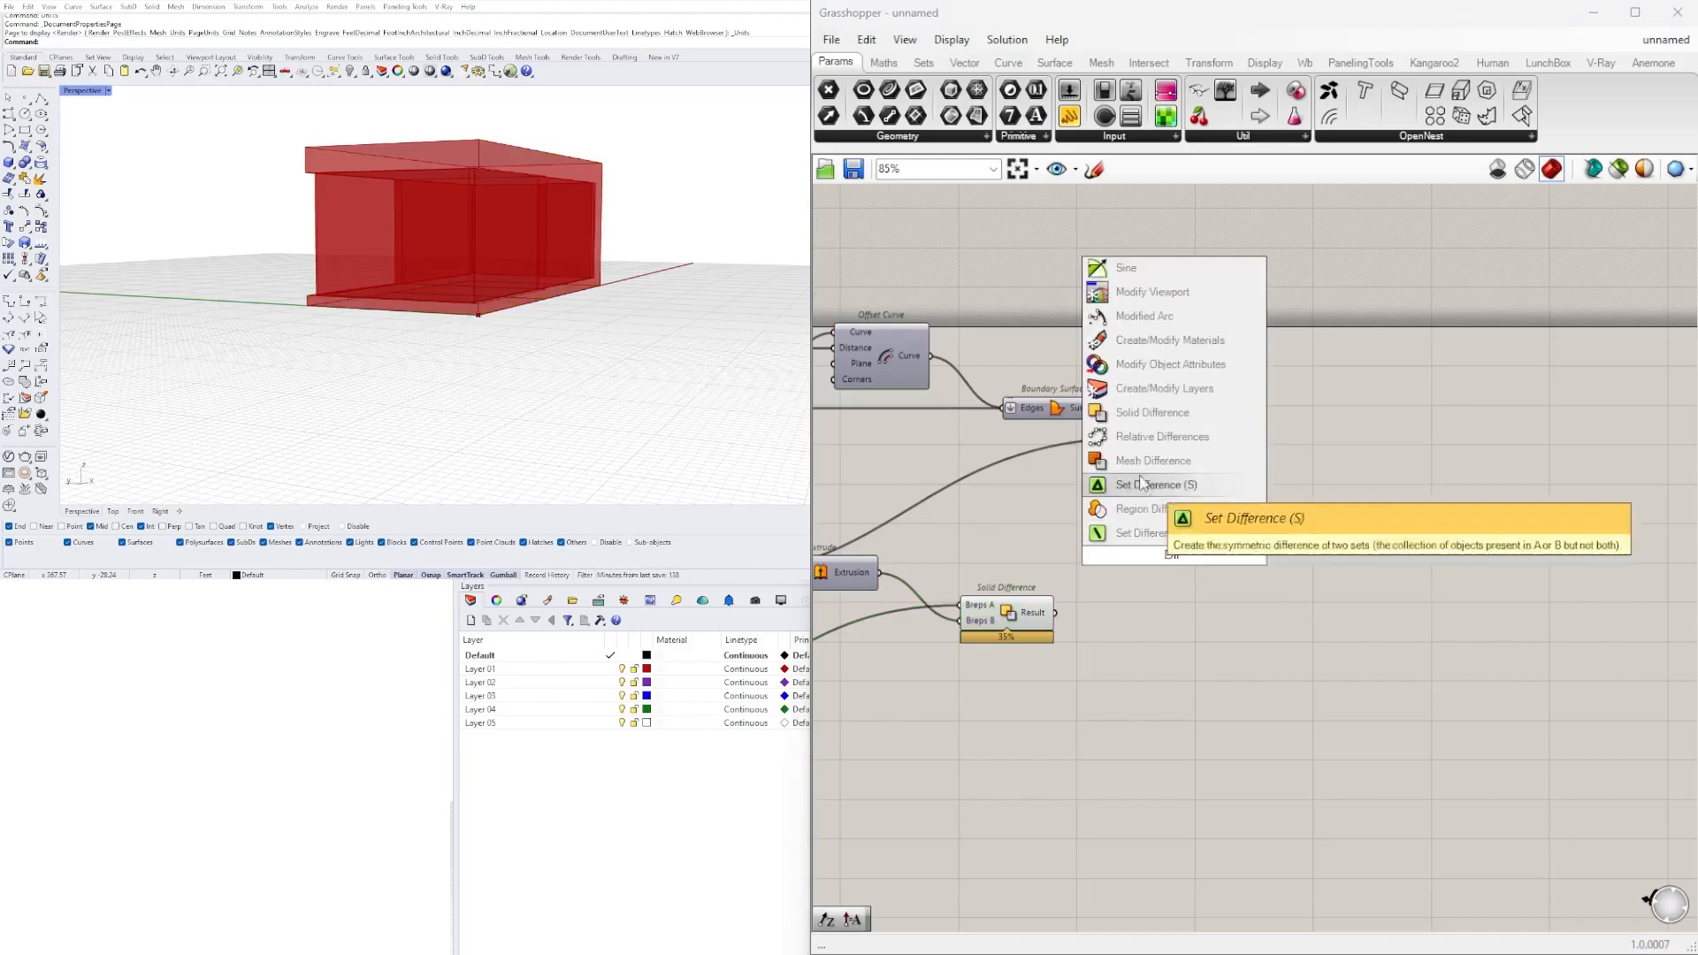
click(1093, 587)
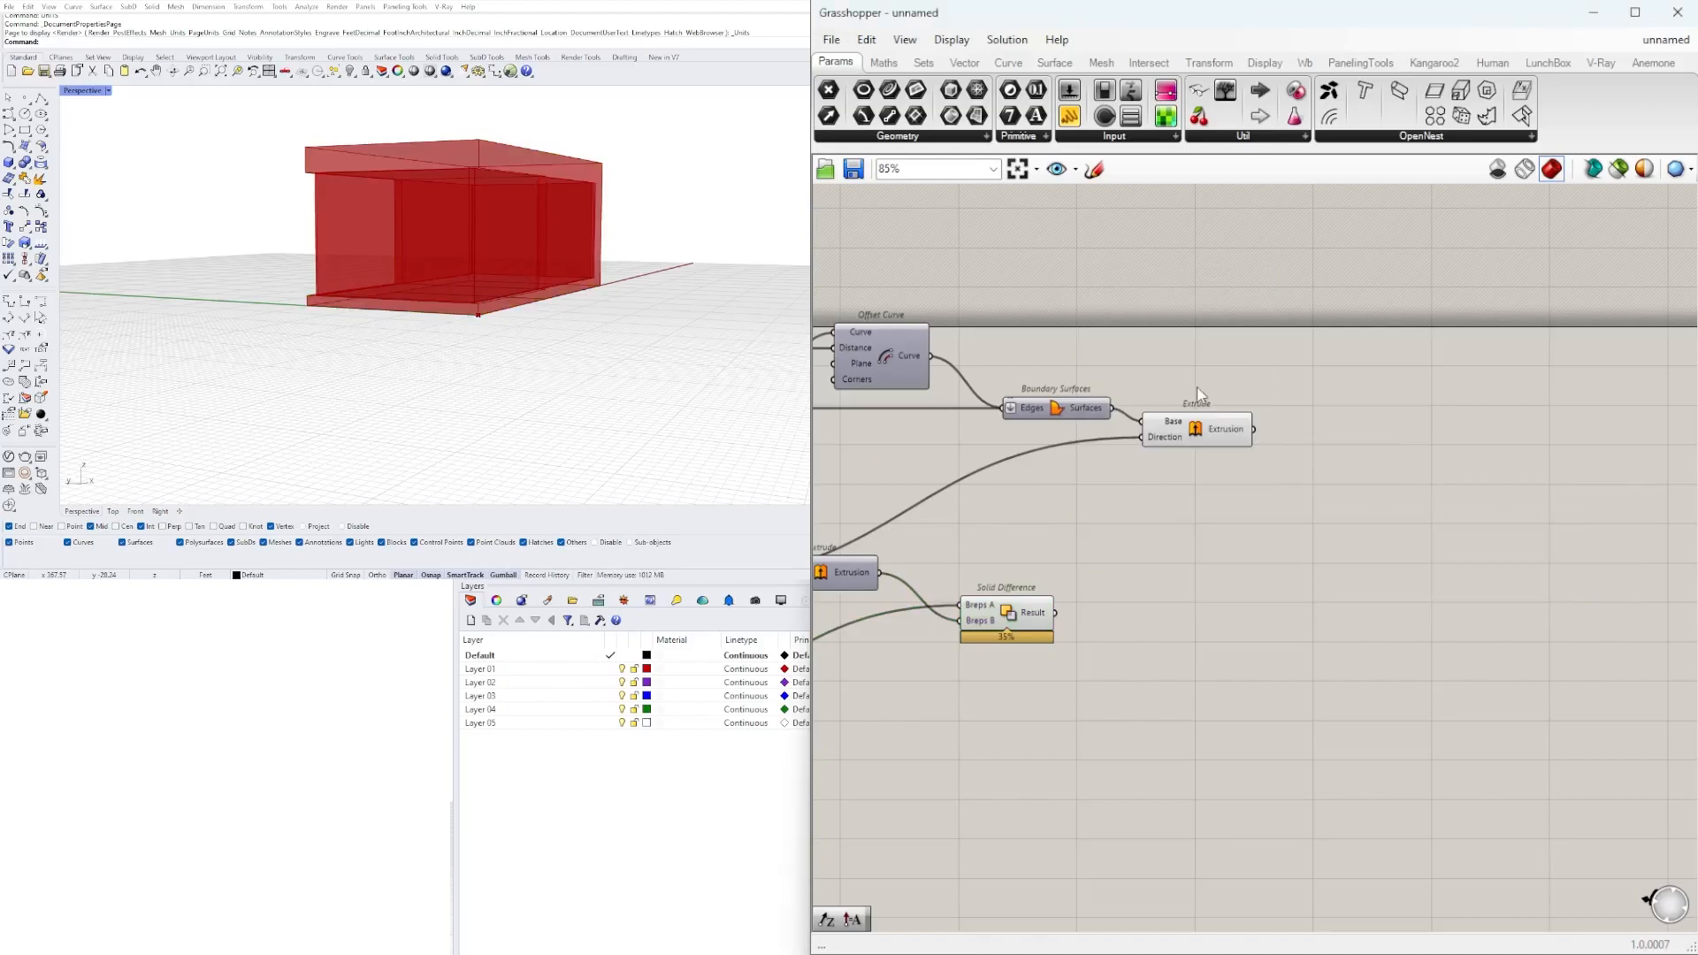
Turn on the preview of the lower Extrude that feeds the Move before the first Solid Difference.
click(1179, 429)
right_drag(933, 538, 1462, 534)
scroll(1097, 676, down, 2)
right_drag(1097, 677, 1513, 580)
scroll(1225, 635, up, 2)
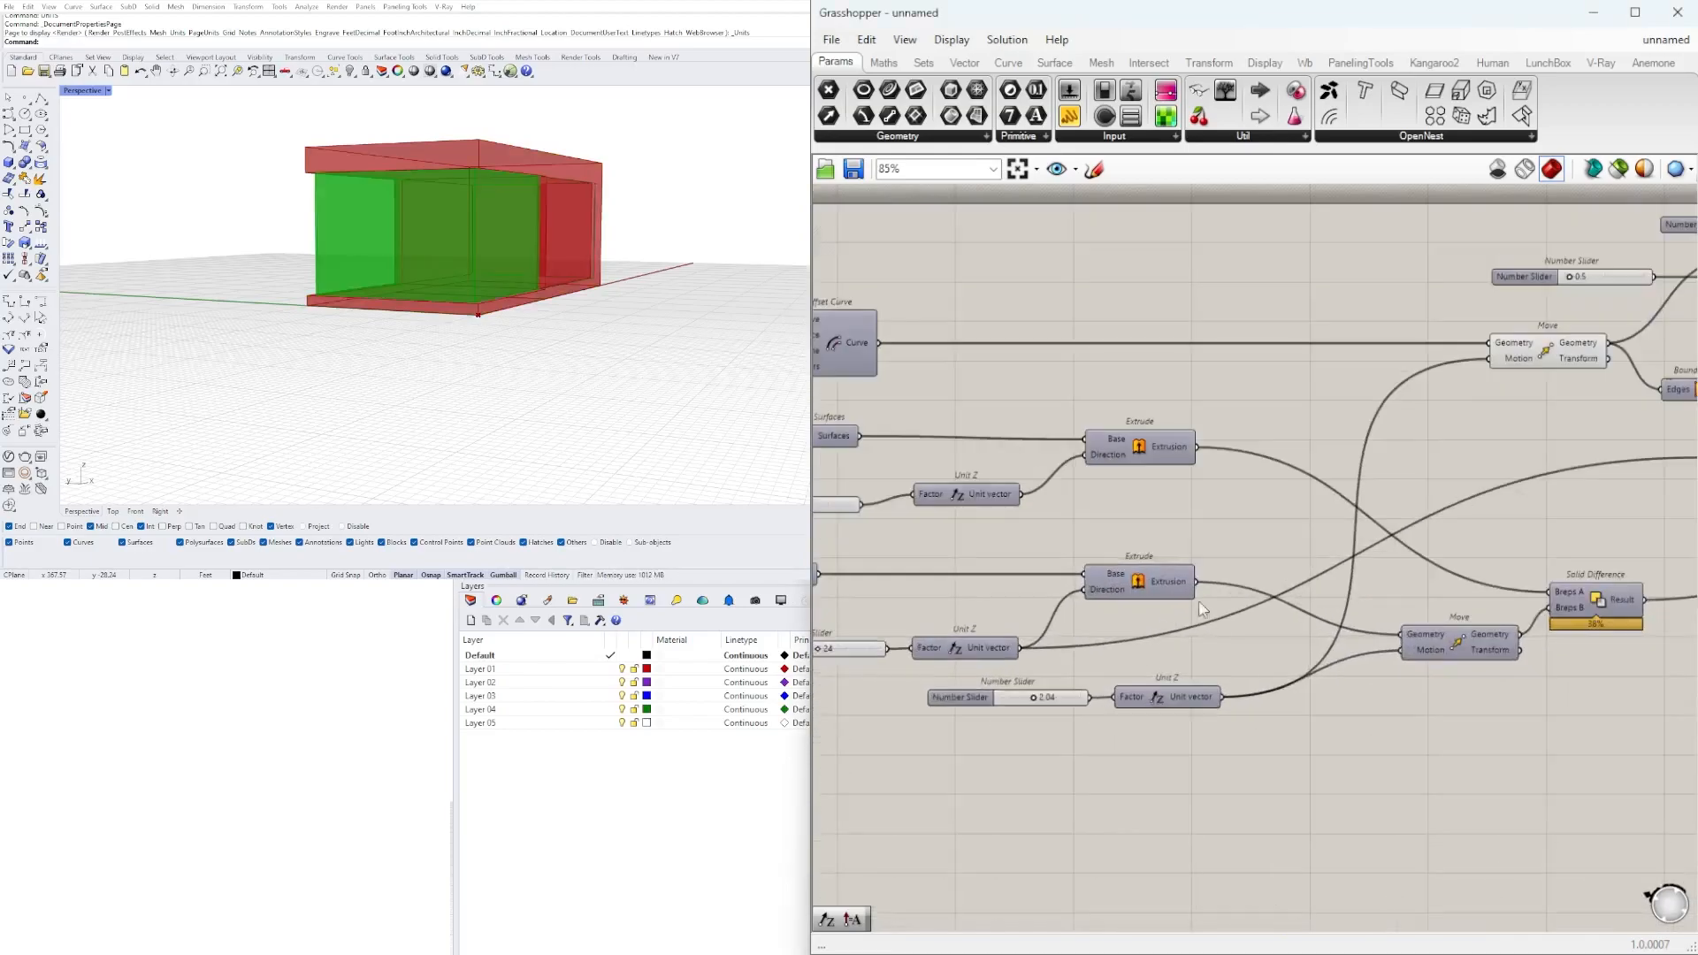
right_click(1137, 585)
click(1164, 620)
right_drag(593, 268, 512, 280)
Turn on the preview of the Move before the first Solid Difference and turn off its source Extrude's preview.
right_drag(1586, 652, 1410, 623)
right_click(1270, 619)
click(1296, 655)
right_click(969, 553)
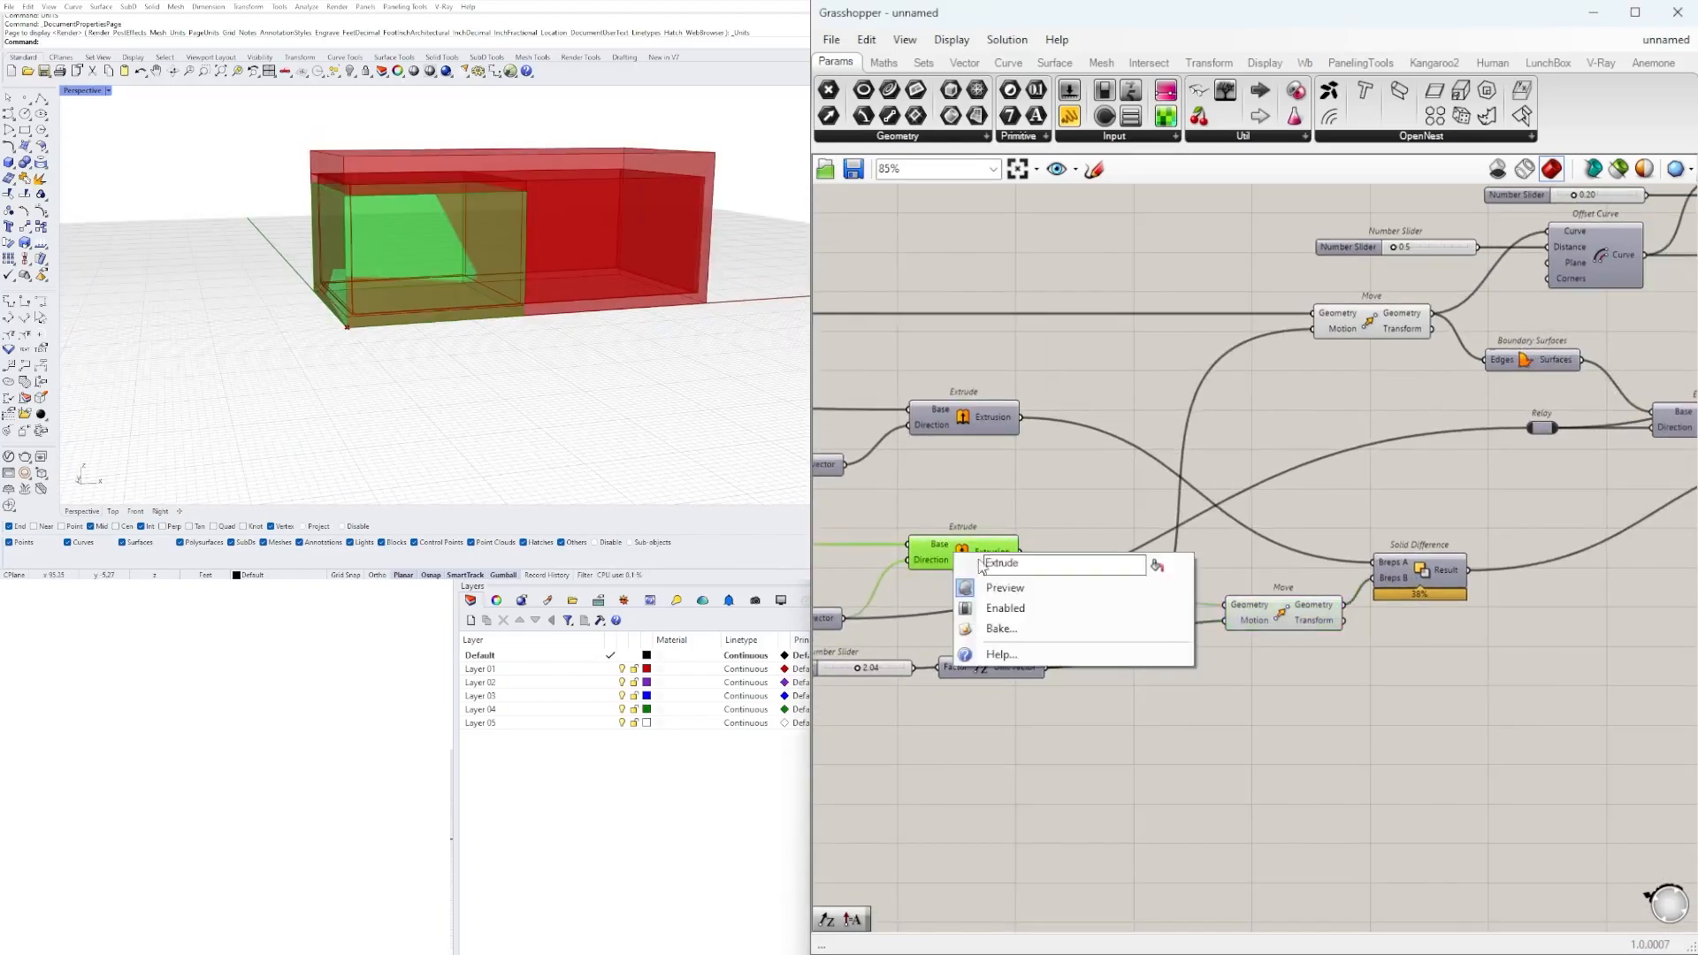
click(995, 587)
Select the lower Move and the strip's Extrude in turn and compare their volumes in the perspective view.
right_drag(1242, 537, 1148, 554)
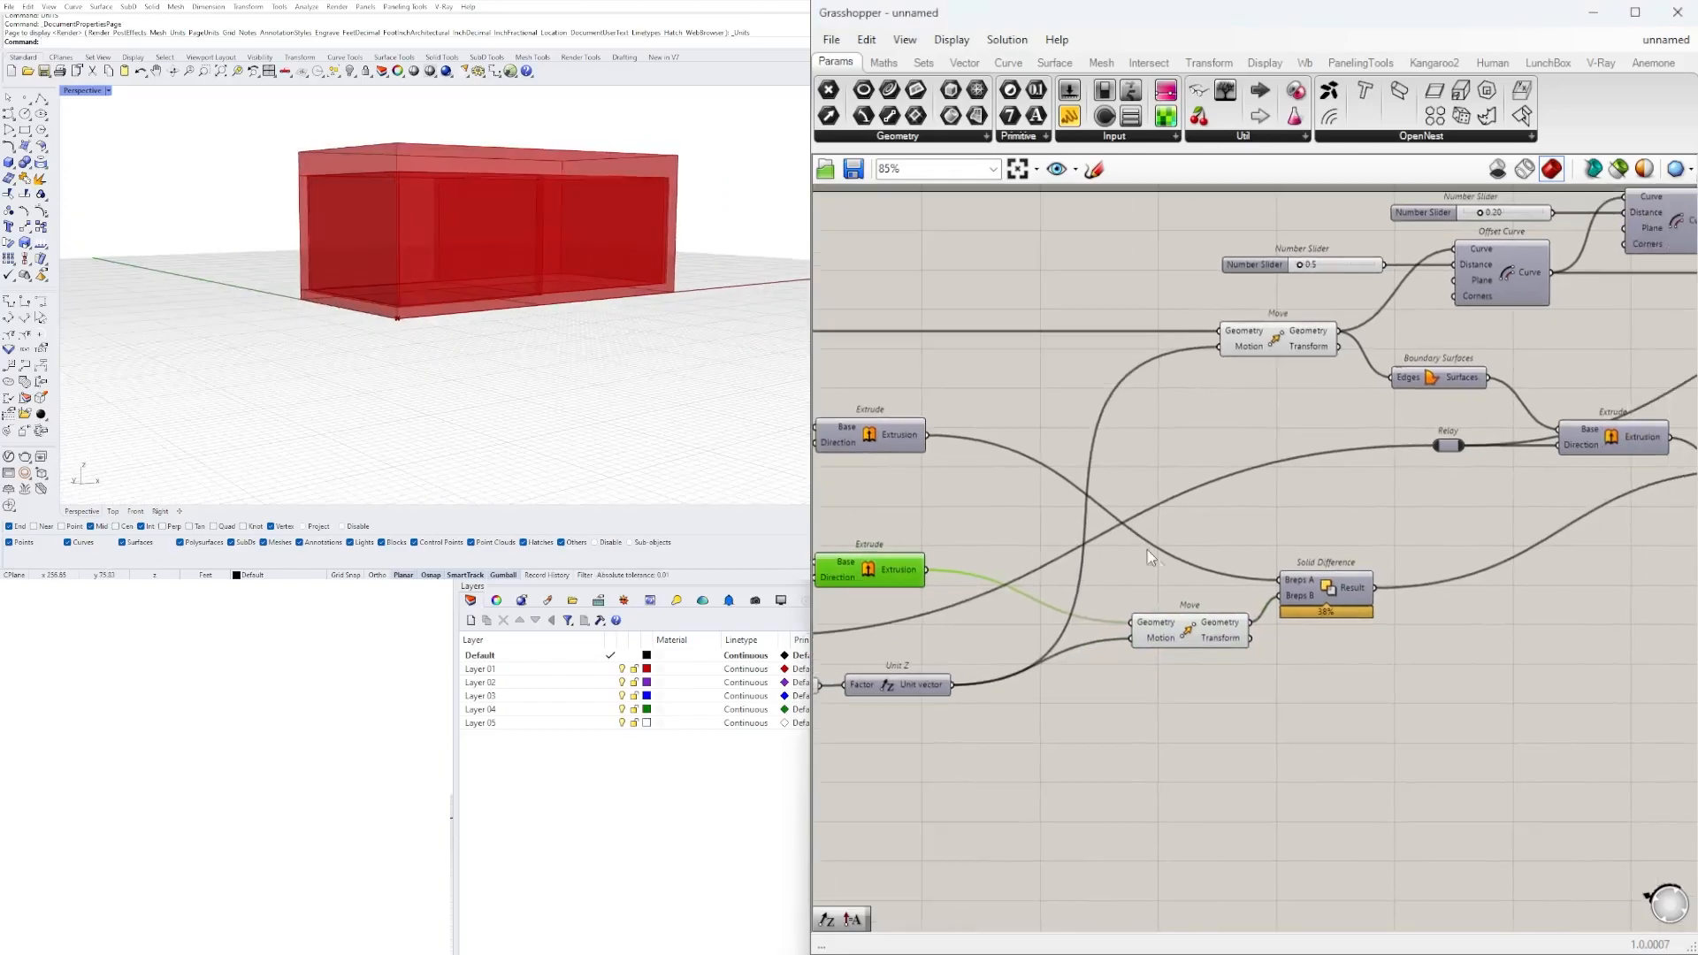
click(1192, 629)
scroll(481, 231, up, 4)
right_drag(481, 231, 504, 326)
scroll(469, 305, down, 3)
scroll(1579, 571, down, 2)
right_drag(1579, 570, 1070, 575)
scroll(1203, 460, up, 2)
click(1423, 356)
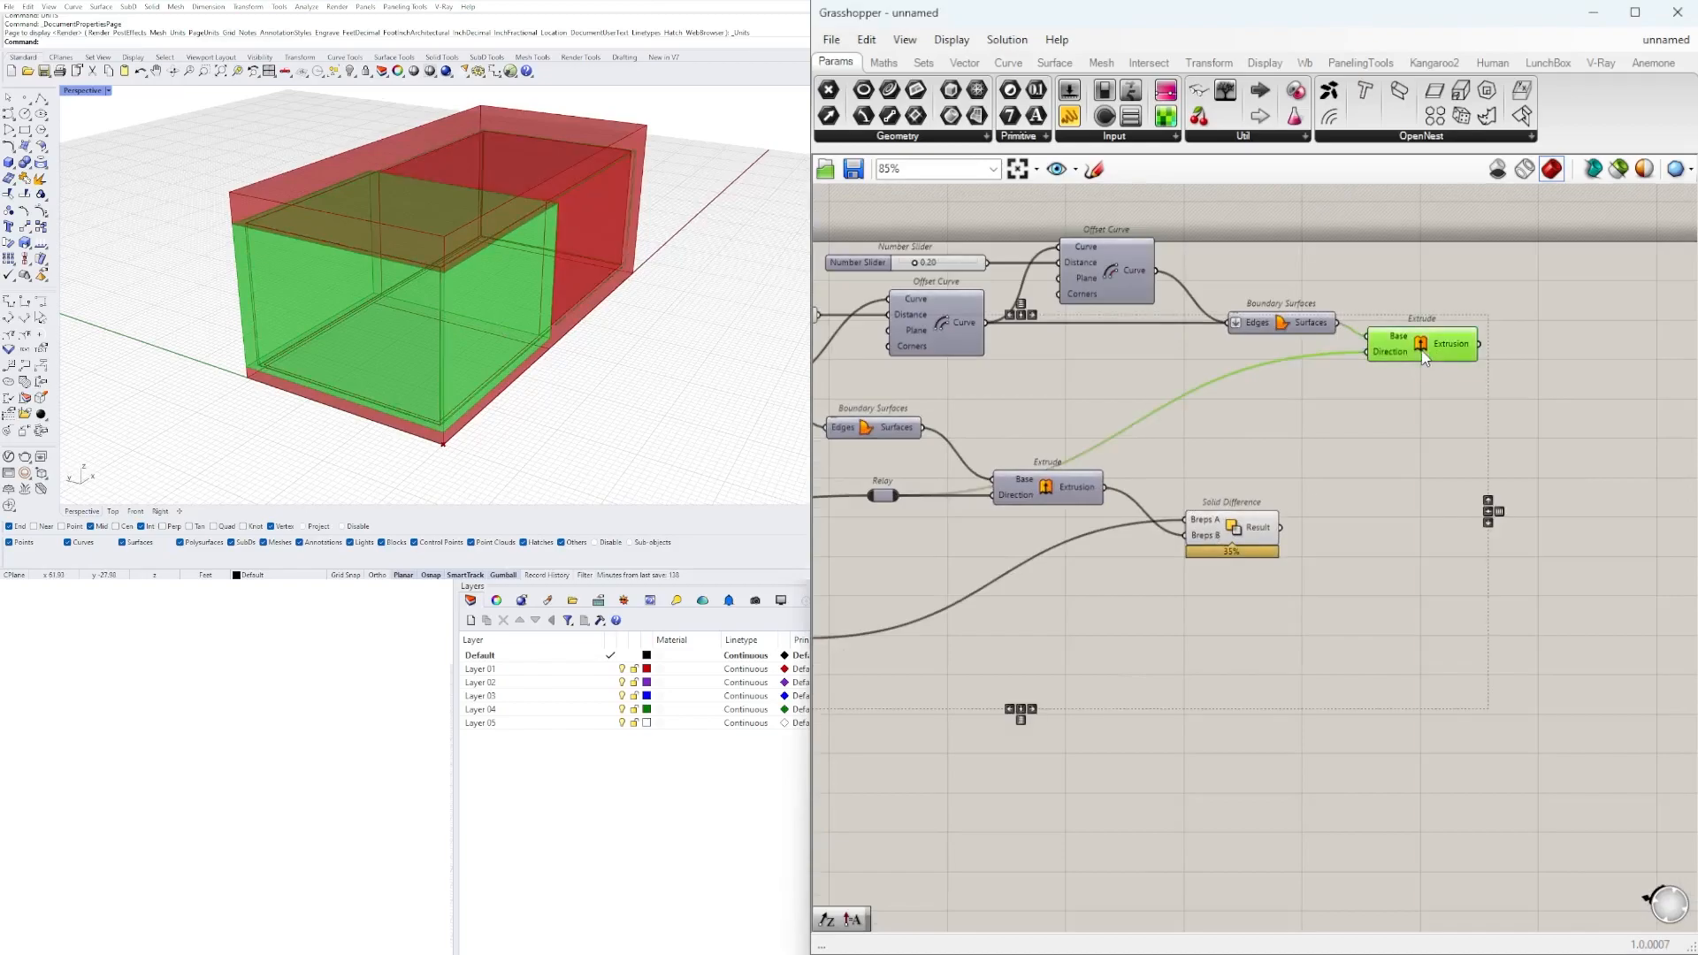
mouse_move(1407, 360)
right_drag(1303, 589, 1359, 570)
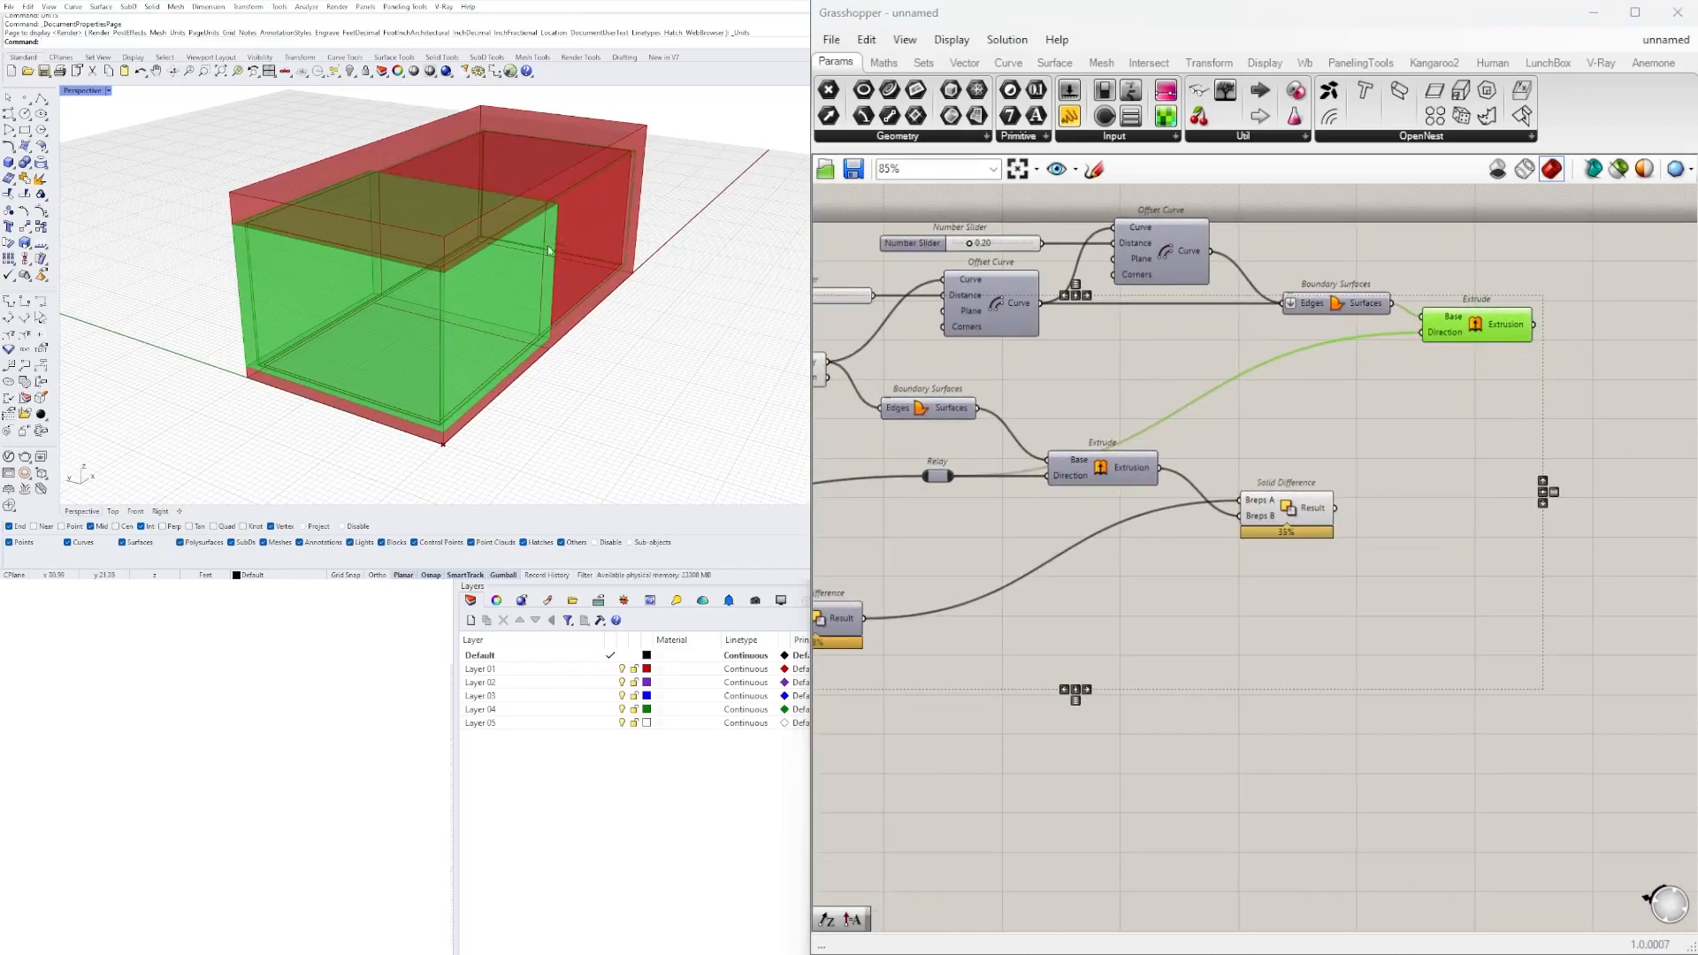
Add a Solid Intersection component and wire the strip's Extrude into Breps A and the lower Move into Breps B.
right_drag(925, 719, 1153, 664)
click(1132, 665)
right_click(1130, 665)
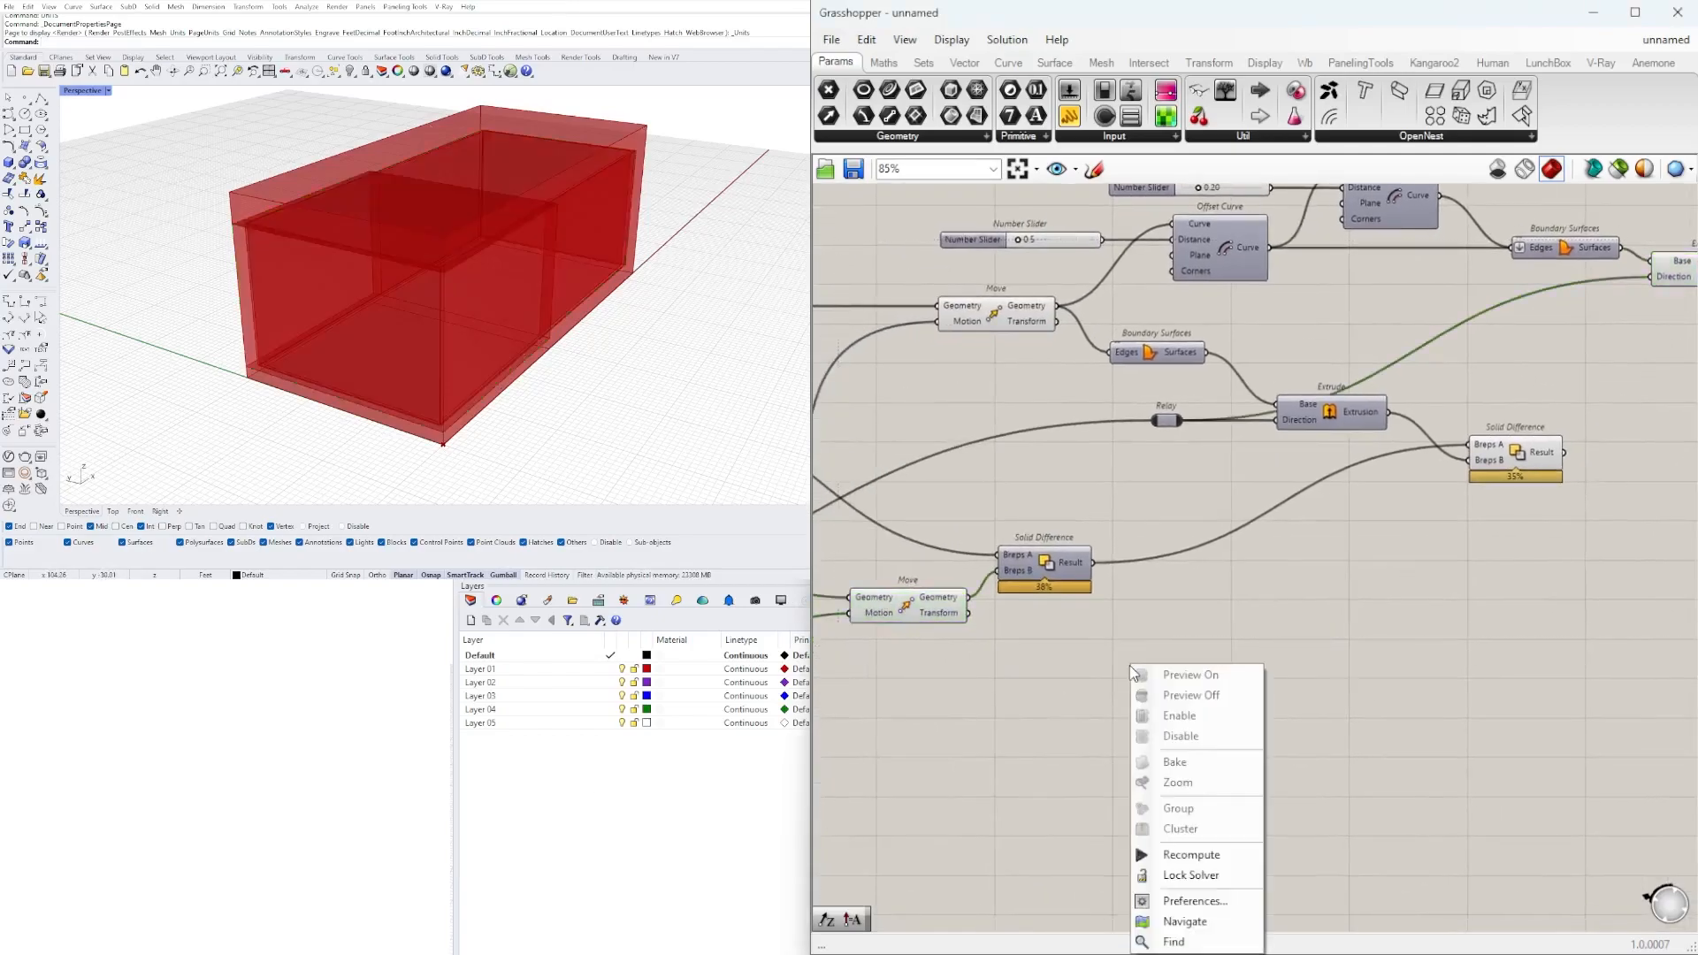
click(1117, 648)
double_click(1117, 646)
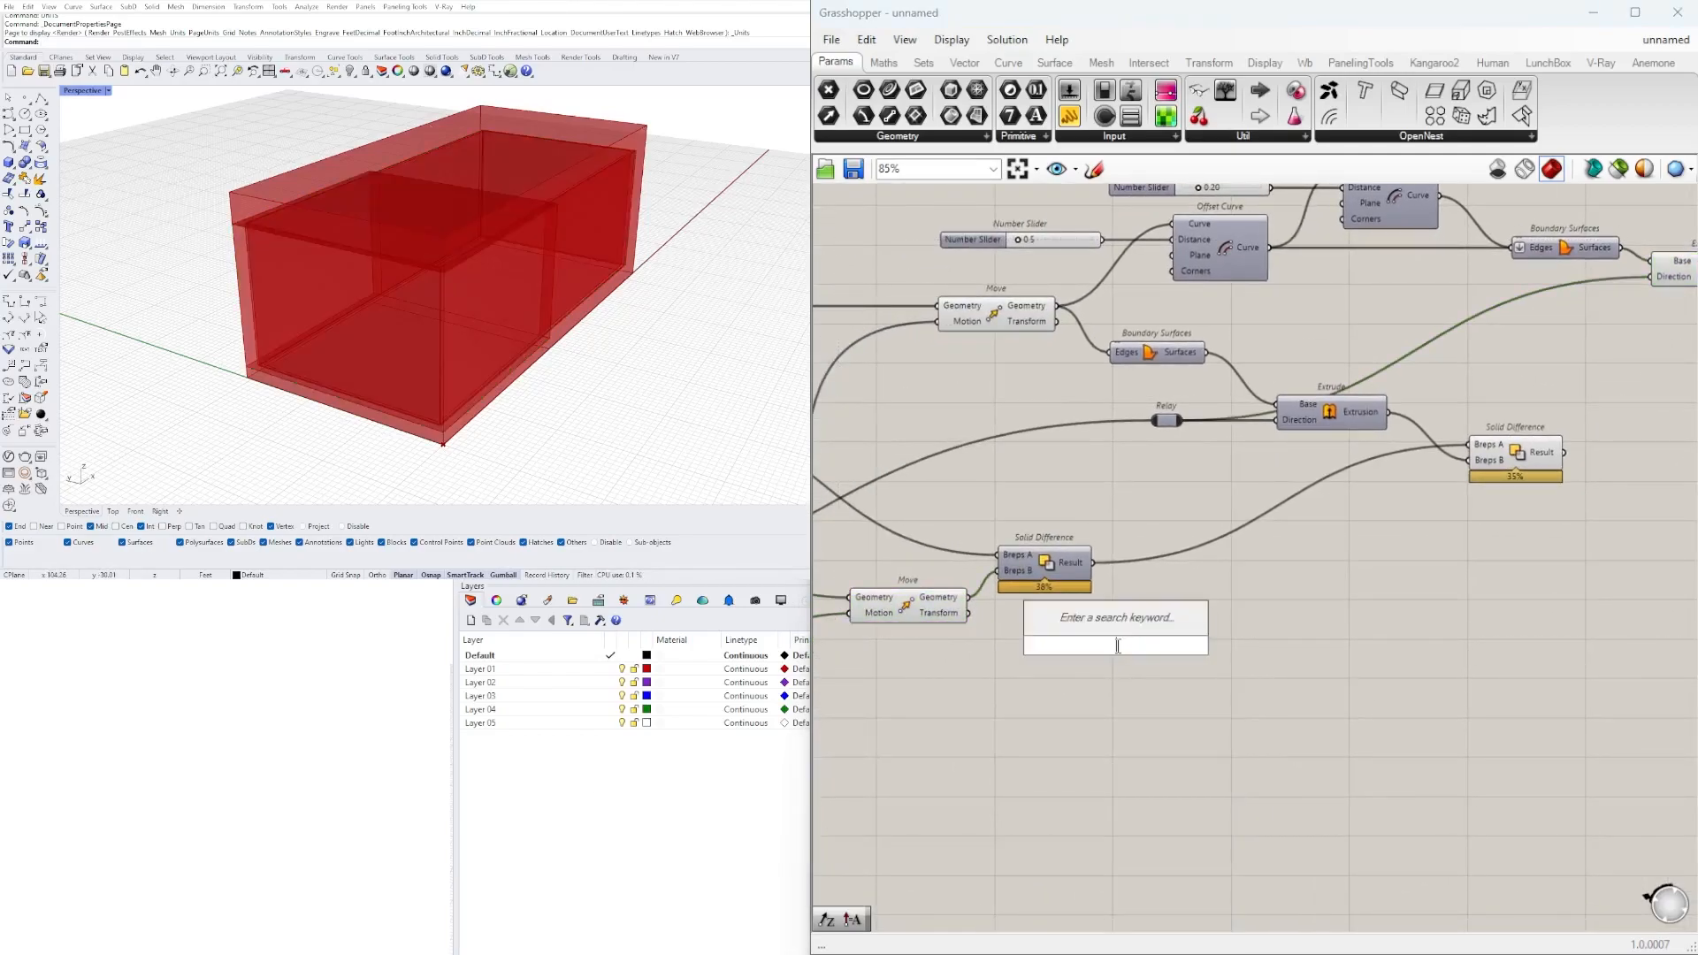
text(INTERSE)
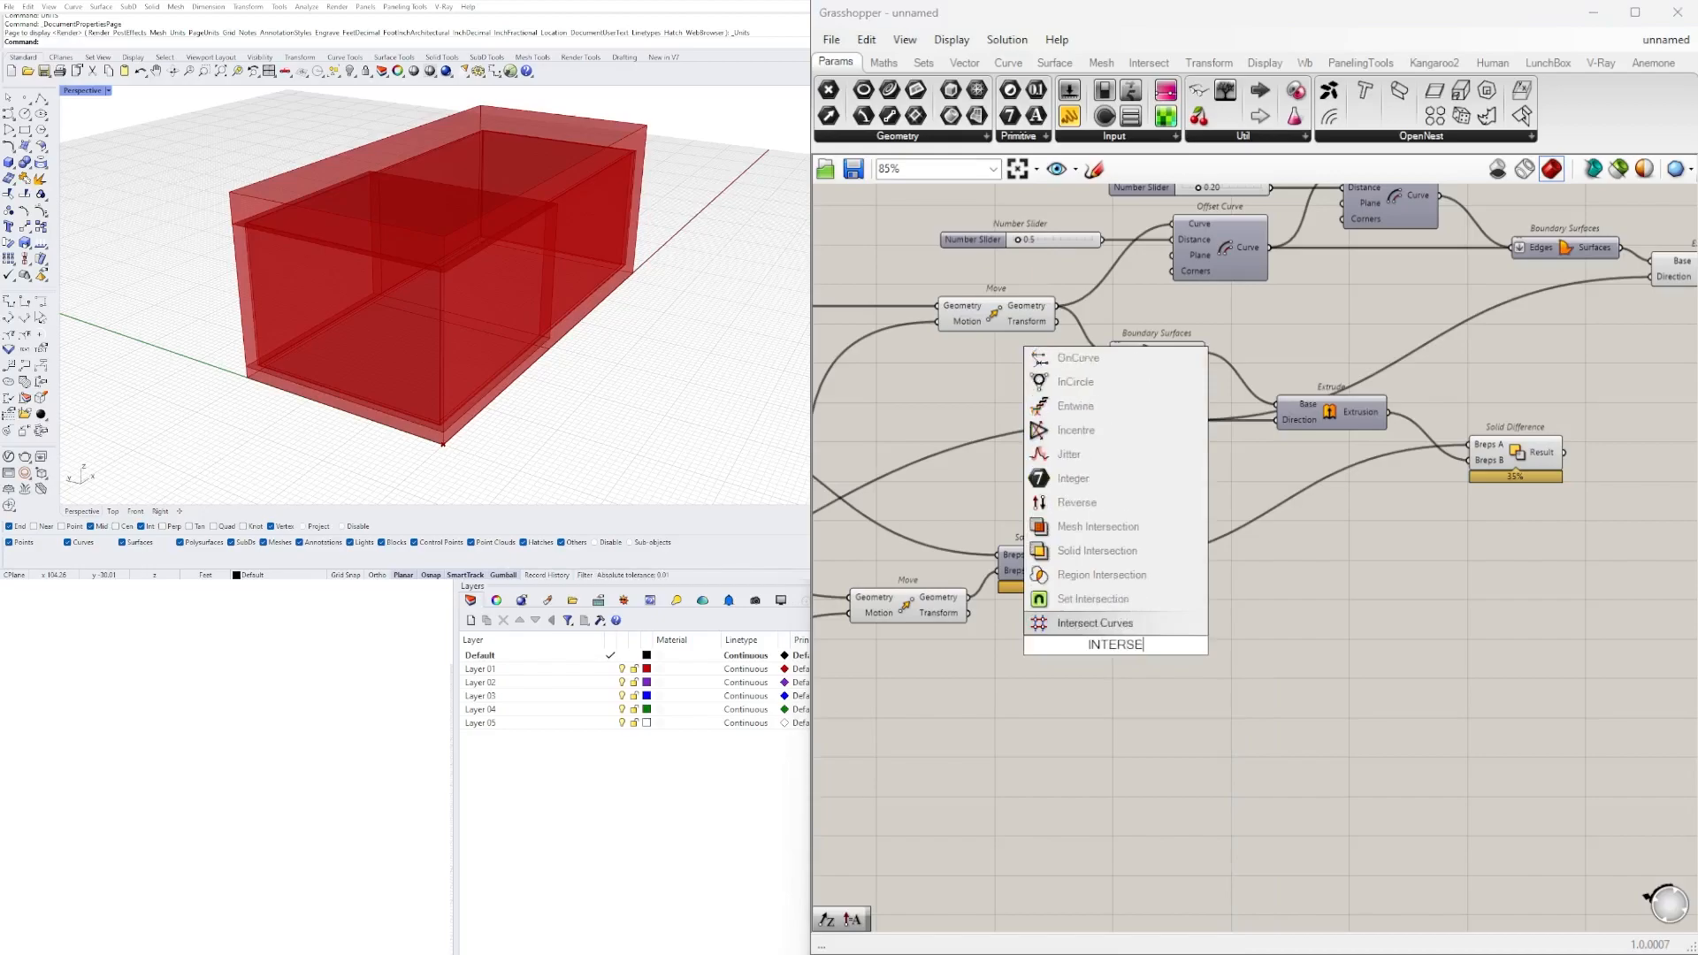
click(1074, 550)
click(930, 607)
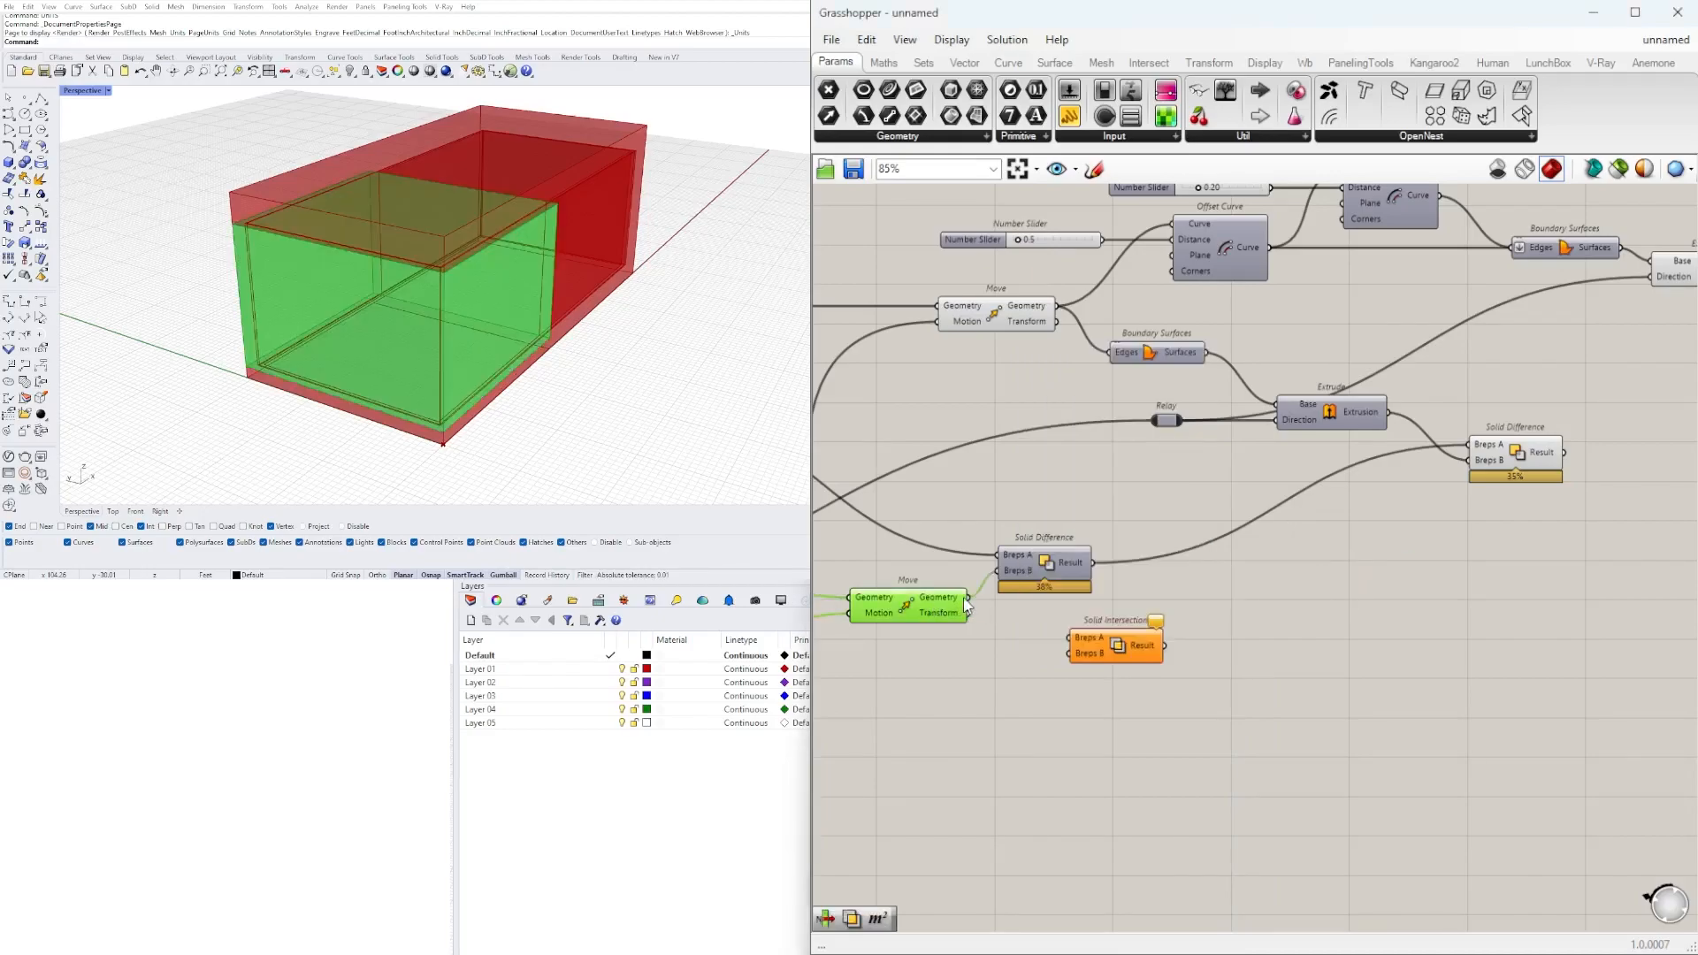
drag(1116, 649, 1511, 434)
scroll(1216, 646, down, 4)
scroll(1488, 534, up, 5)
Hide the previews of the perimeter strip's Extrude and the lower Move that feed the Solid Intersection.
click(1334, 391)
drag(1399, 506, 1318, 343)
middle_click(1346, 342)
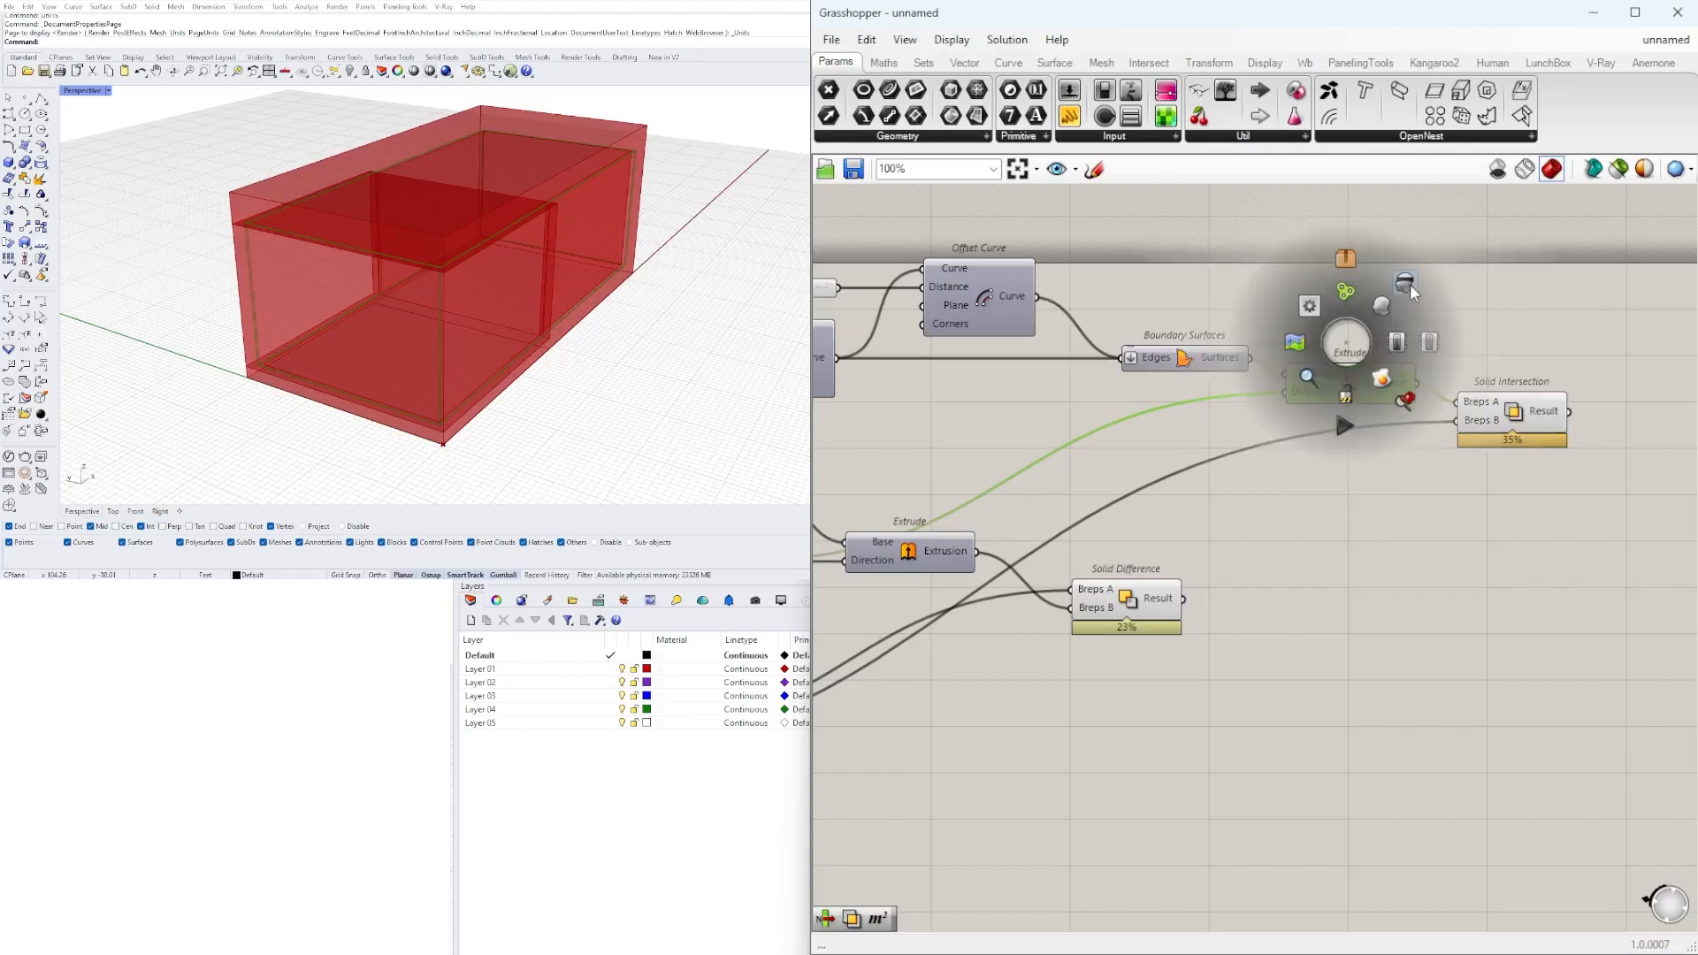
click(1410, 286)
right_drag(951, 640, 1605, 523)
scroll(1605, 523, down, 2)
drag(1193, 641, 1148, 681)
drag(1221, 727, 1143, 646)
middle_click(1173, 624)
click(1238, 561)
Place the final Solid Difference component directly below the Solid Intersection on the canvas.
right_drag(1488, 594, 1068, 606)
drag(1302, 510, 1602, 441)
click(1468, 514)
right_drag(1184, 469, 1485, 505)
click(1191, 432)
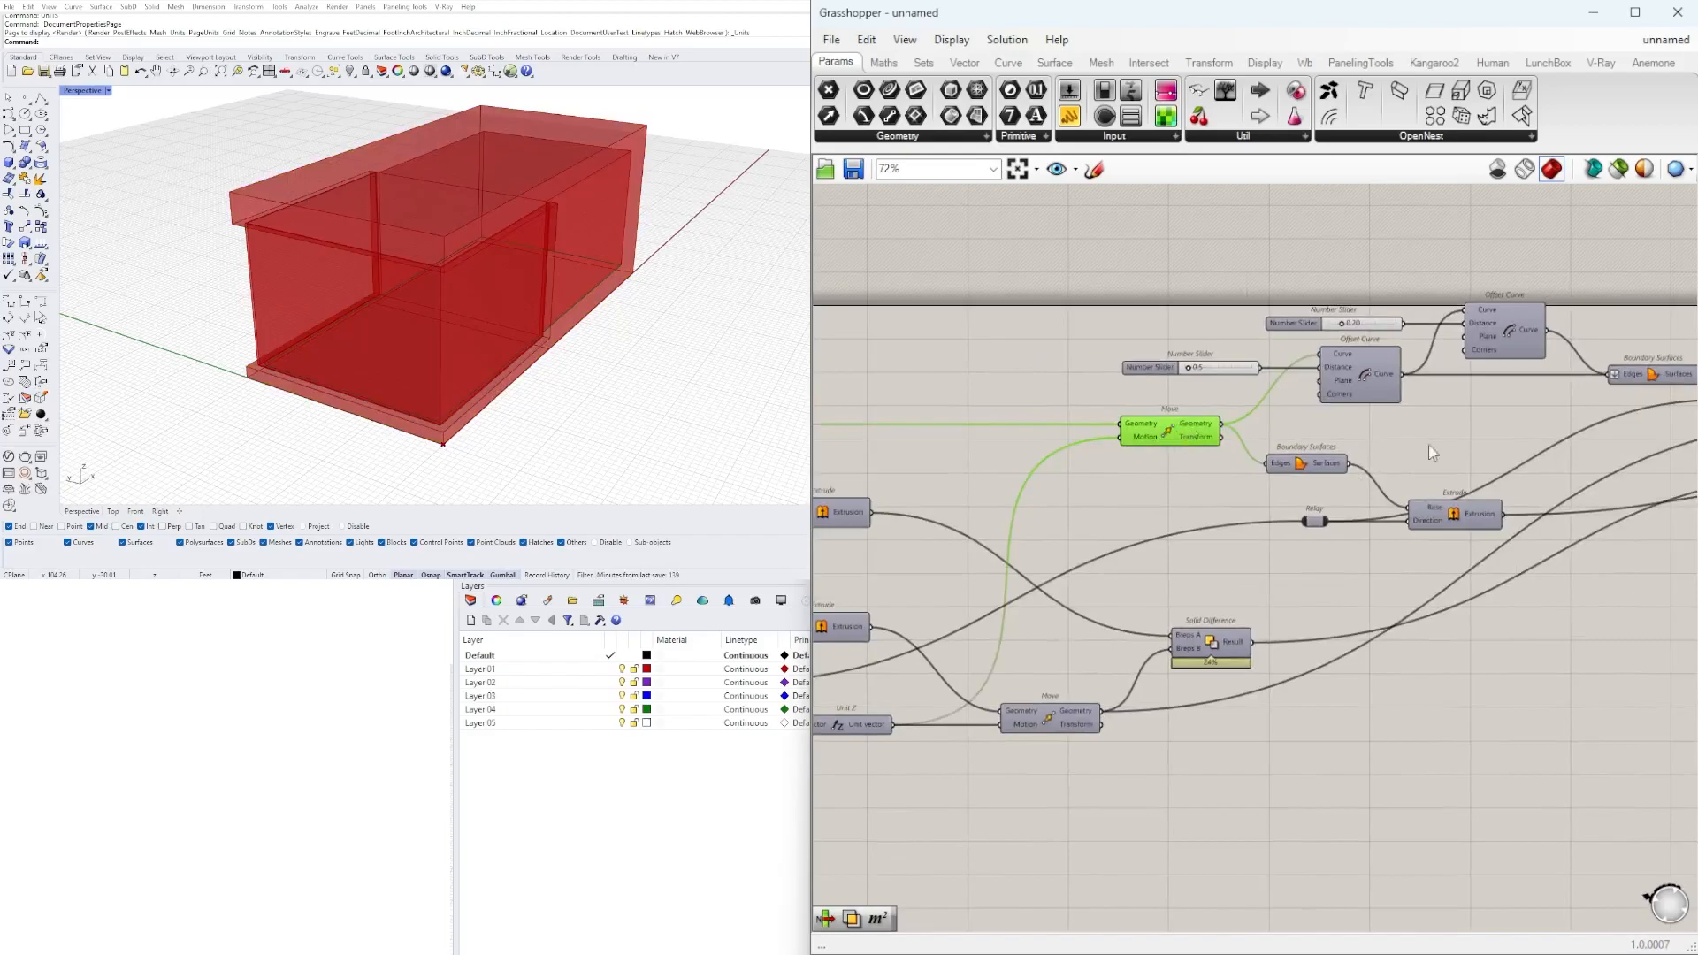
scroll(1495, 464, down, 1)
right_drag(1610, 442, 1108, 470)
scroll(1376, 458, up, 2)
Select the Solid Intersection and the final Solid Difference and compare their solids in the perspective view.
click(1300, 444)
right_drag(522, 362, 406, 237)
click(1314, 535)
shift+click(1319, 450)
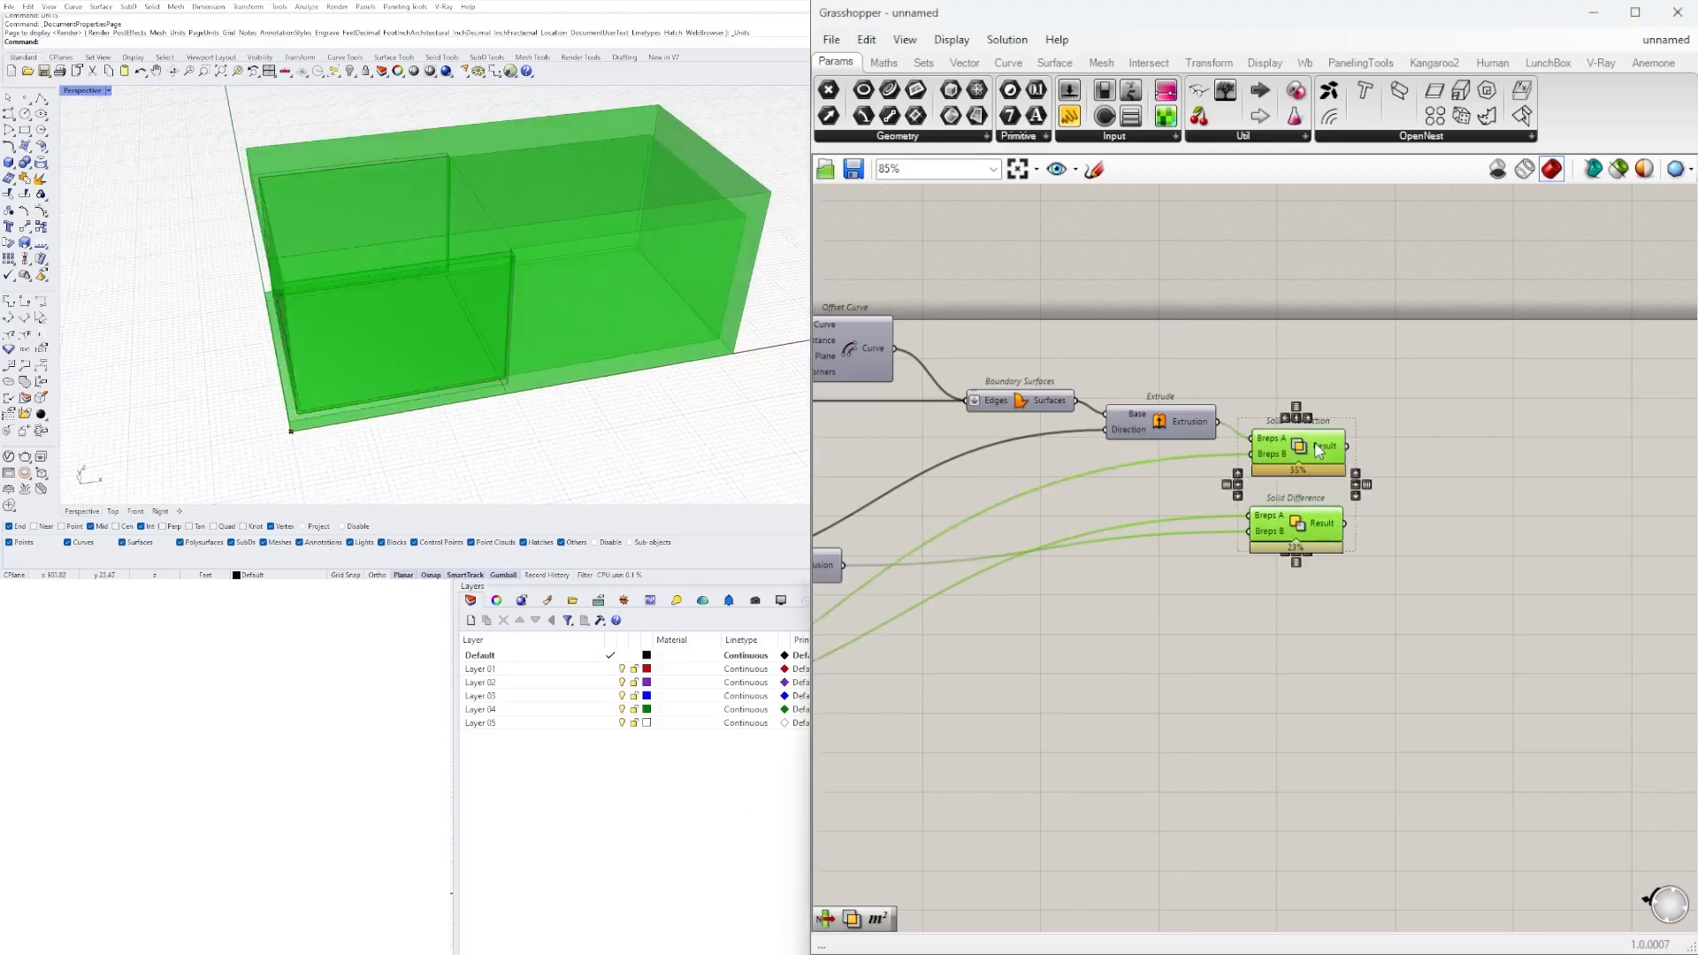
right_drag(1393, 528, 1222, 529)
click(1116, 450)
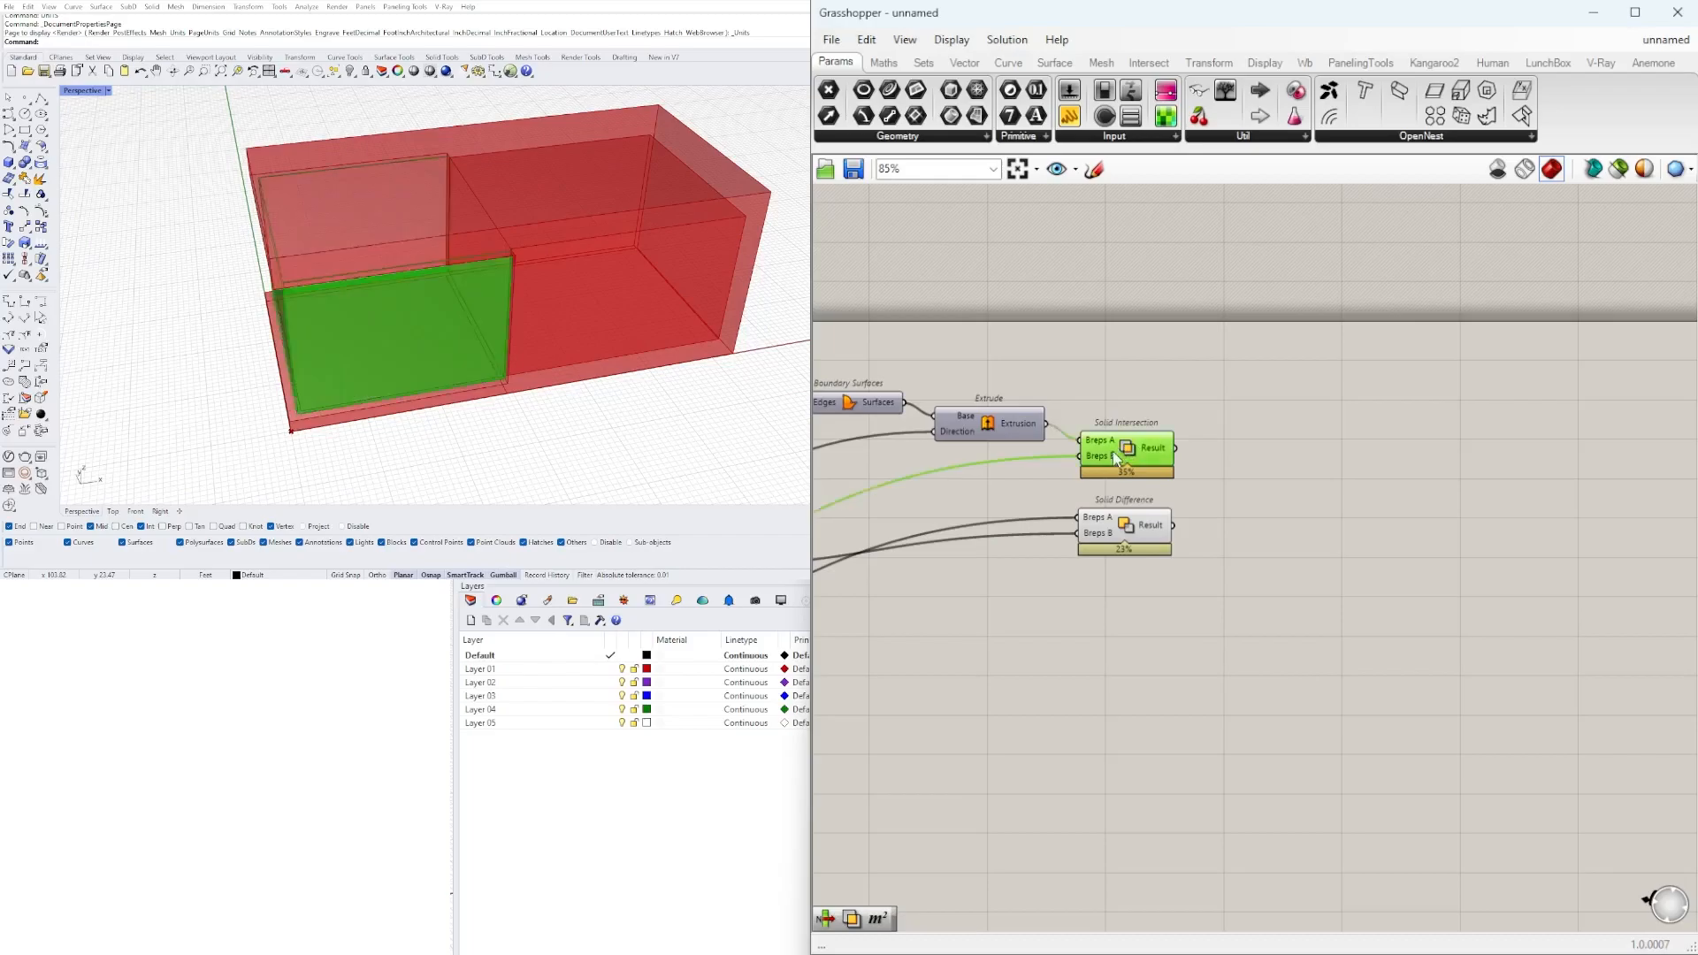
Set the slider feeding the lower Rectangle's X Size to 56.
right_drag(1119, 665, 1645, 588)
right_drag(991, 615, 1315, 598)
scroll(1314, 598, up, 6)
right_drag(1177, 598, 1224, 637)
scroll(1228, 642, down, 2)
right_drag(1086, 611, 1474, 657)
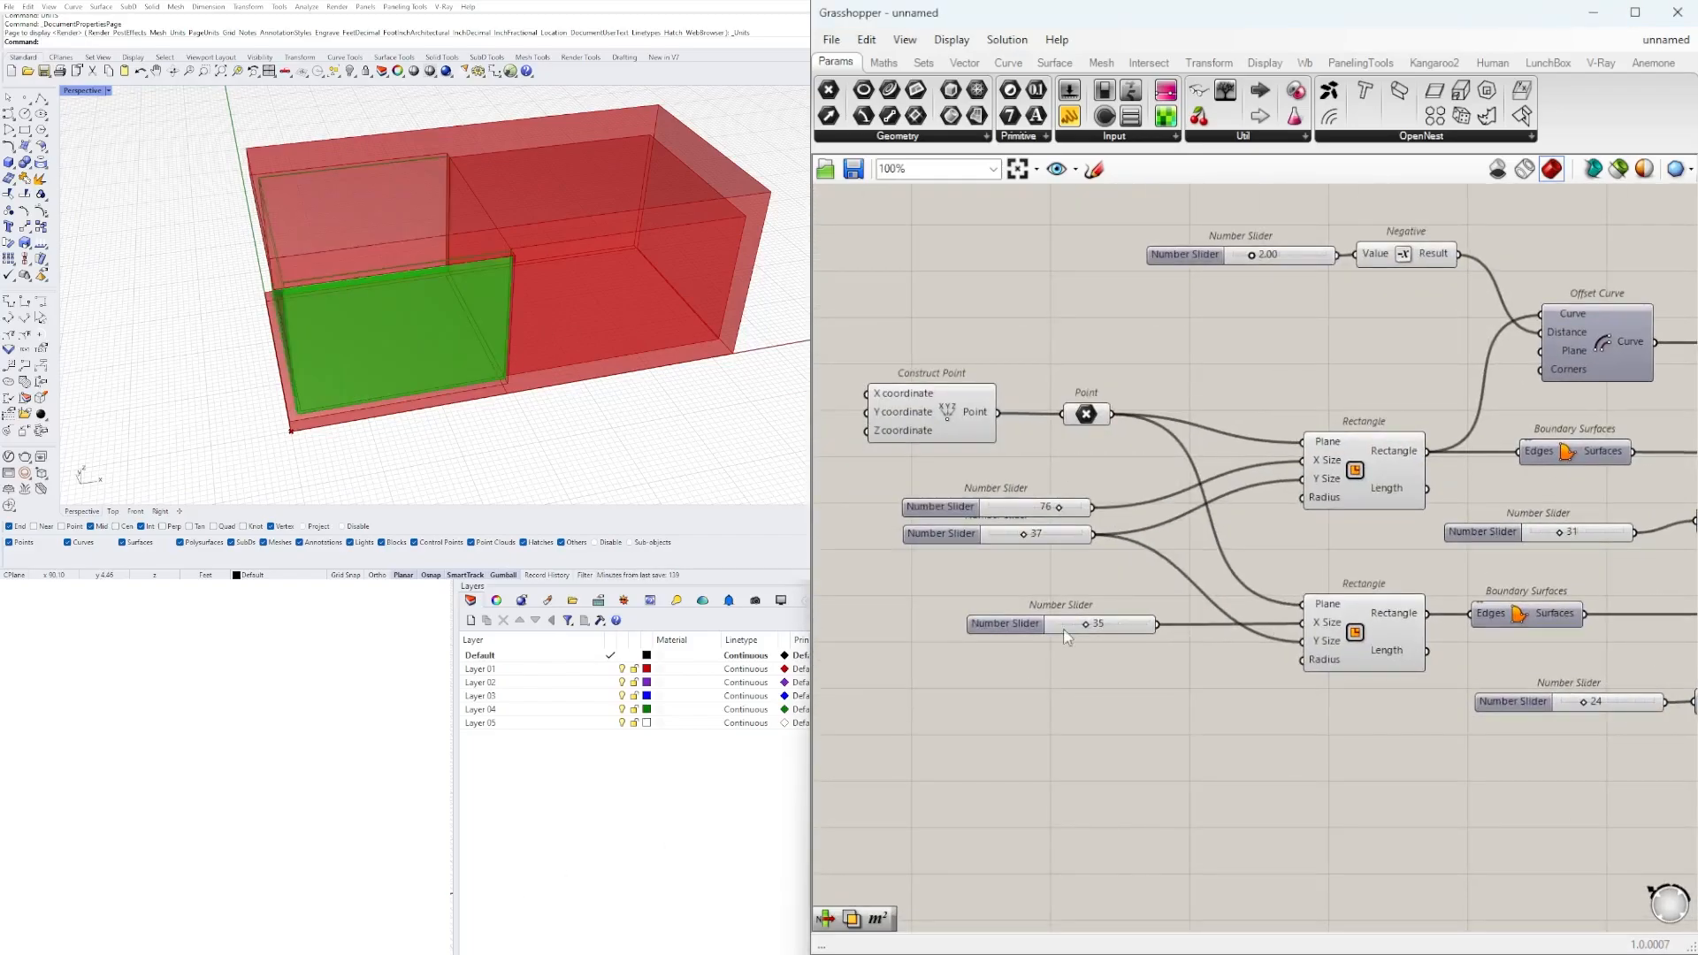
scroll(1059, 629, up, 5)
drag(1165, 628, 1218, 627)
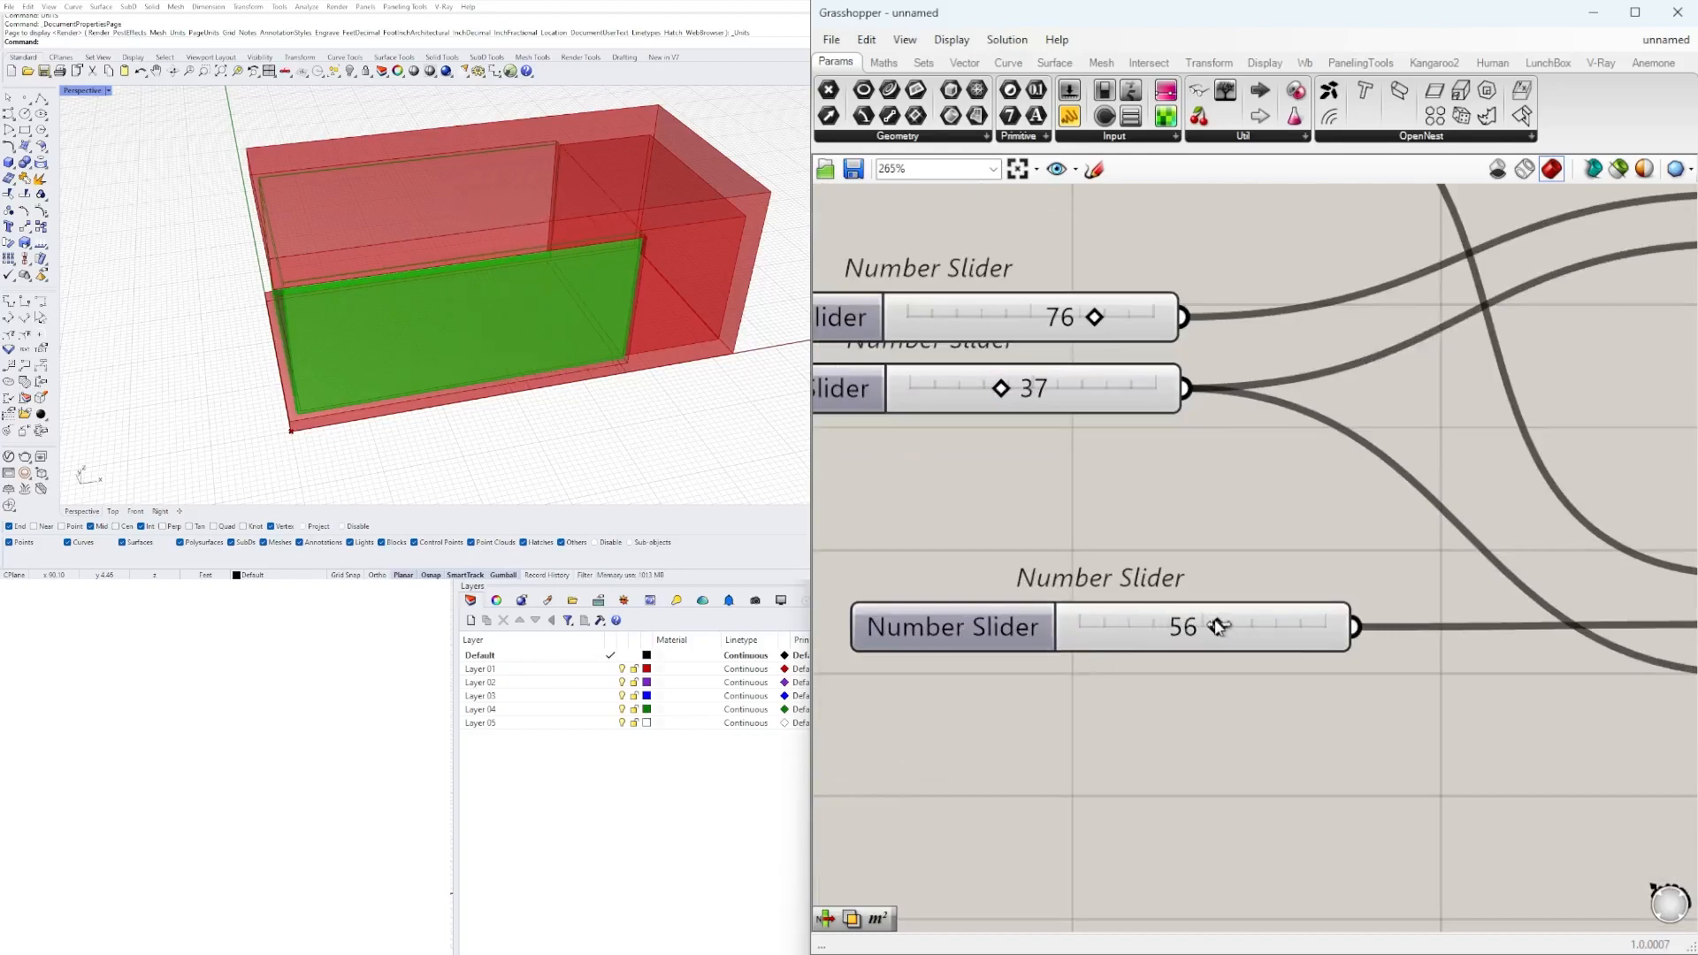
scroll(1102, 523, down, 12)
click(1576, 578)
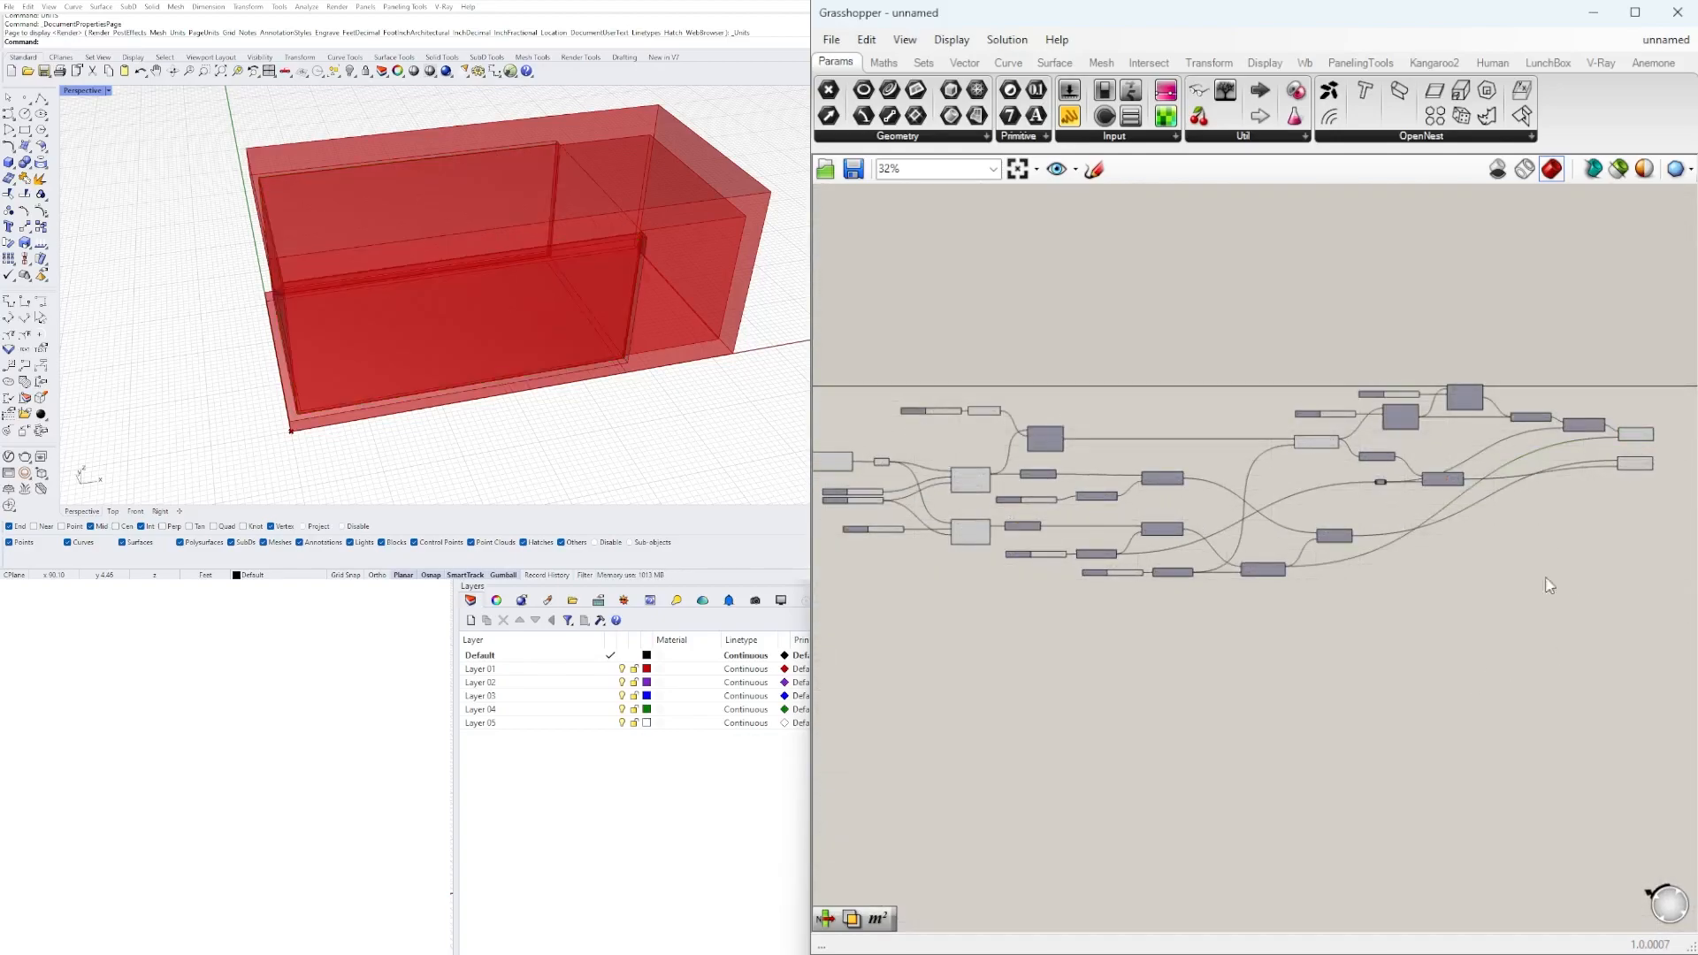
Bake the Solid Intersection and the final Solid Difference results together into Rhino.
right_drag(1634, 448, 1514, 438)
scroll(1515, 439, up, 2)
click(1514, 422)
shift+click(1516, 458)
right_drag(1490, 534, 1194, 556)
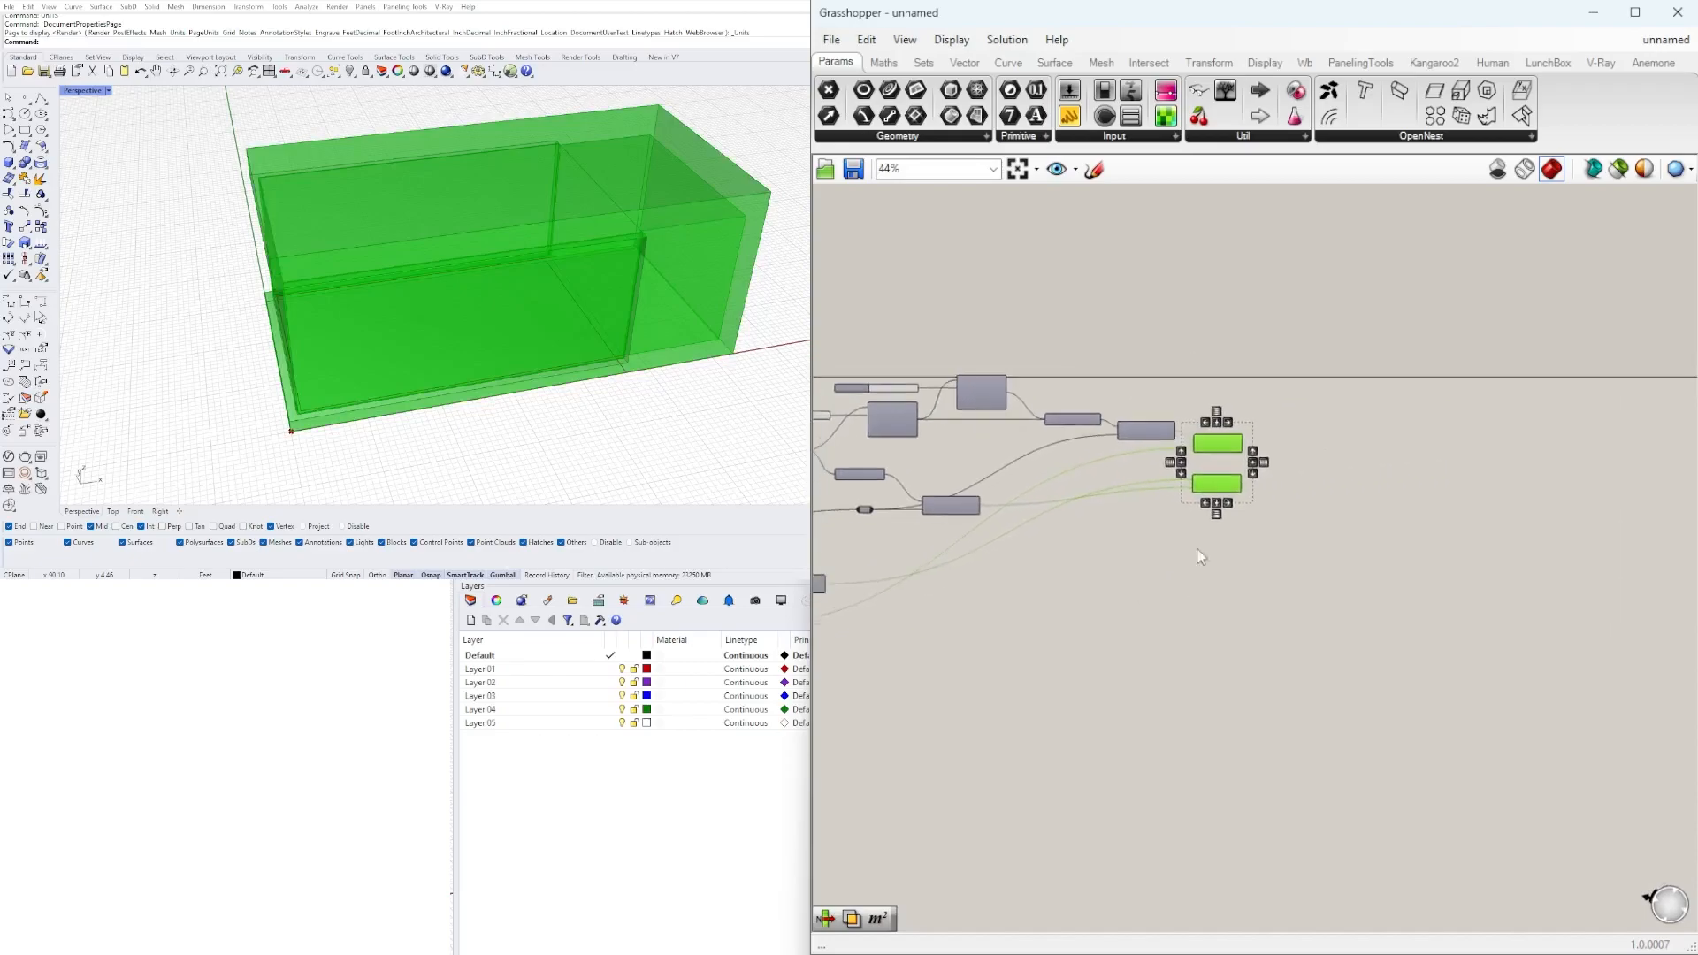
middle_click(1247, 489)
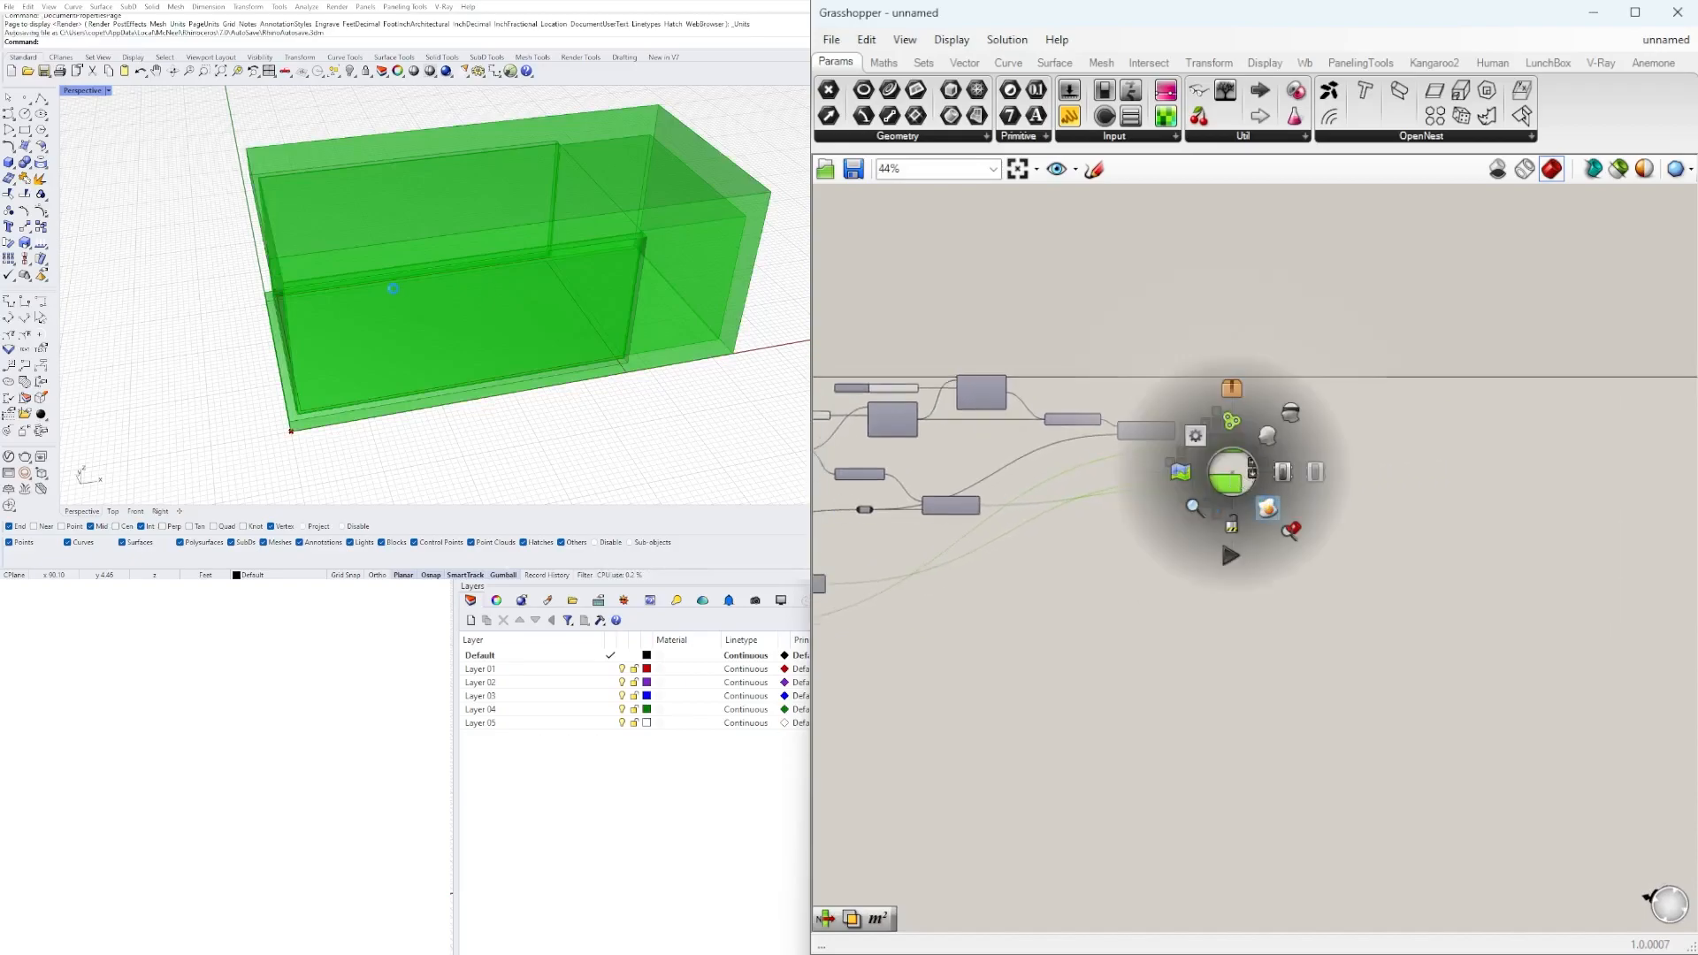
Move the two baked polysurfaces away from the Grasshopper preview along the red axis and deselect them.
scroll(409, 268, down, 13)
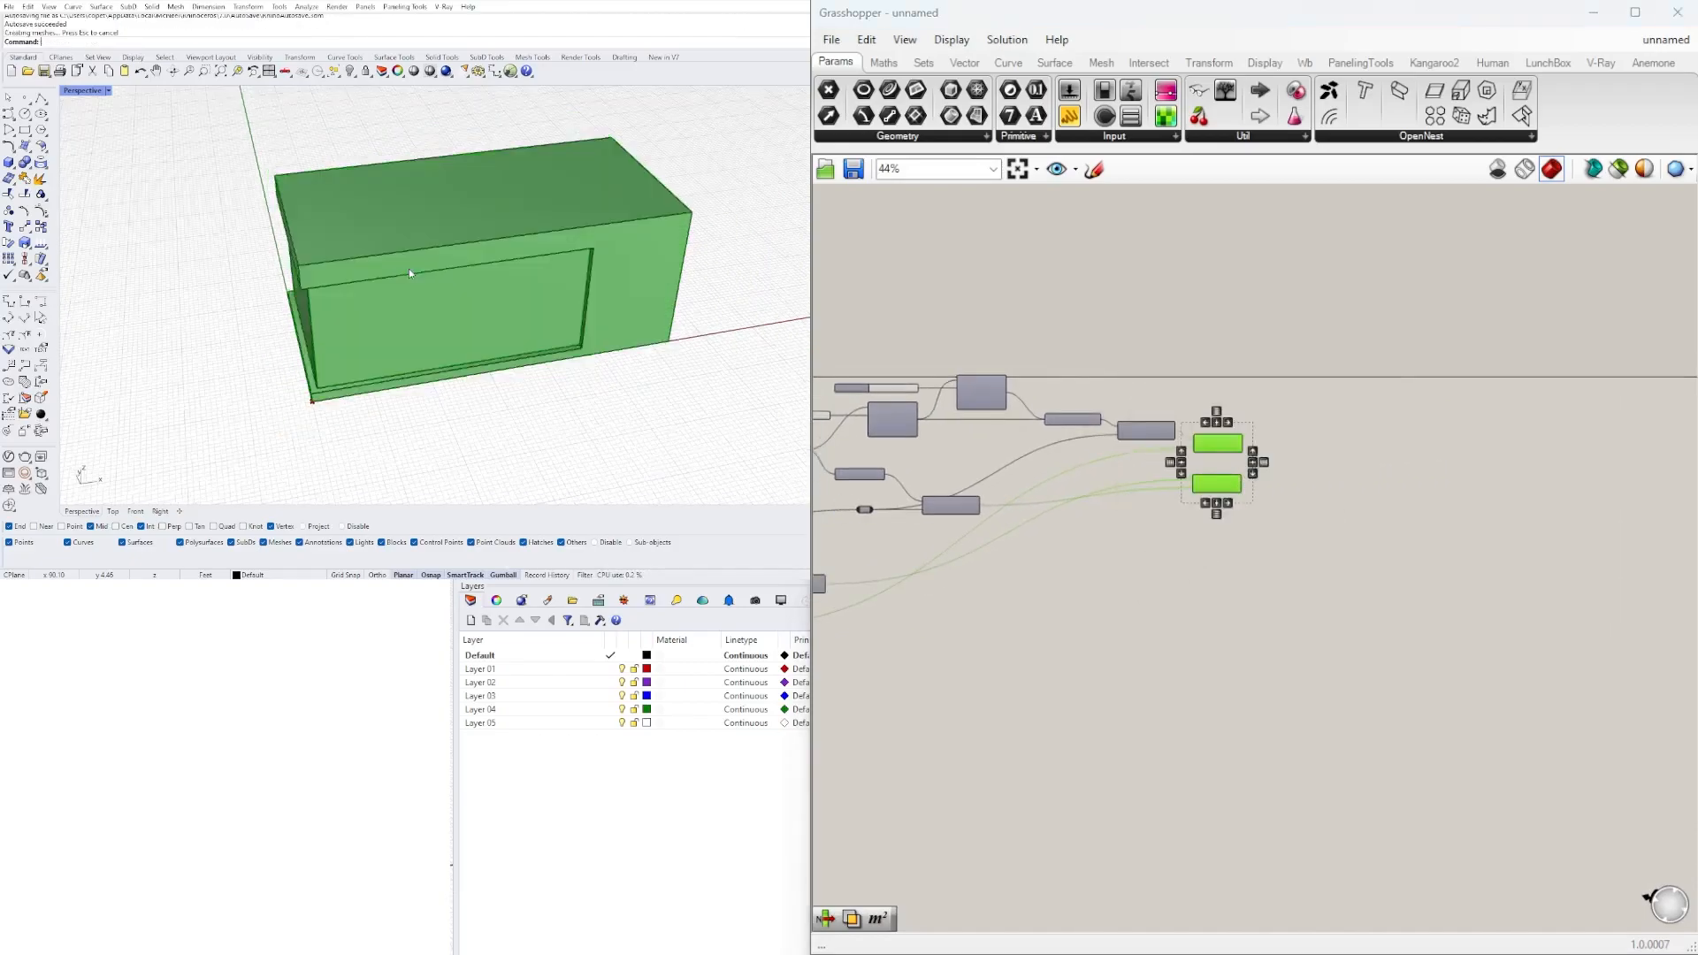
drag(267, 156, 583, 354)
shift+right_drag(487, 241, 423, 284)
drag(405, 286, 570, 262)
key(Escape)
scroll(529, 276, up, 12)
right_drag(530, 267, 533, 321)
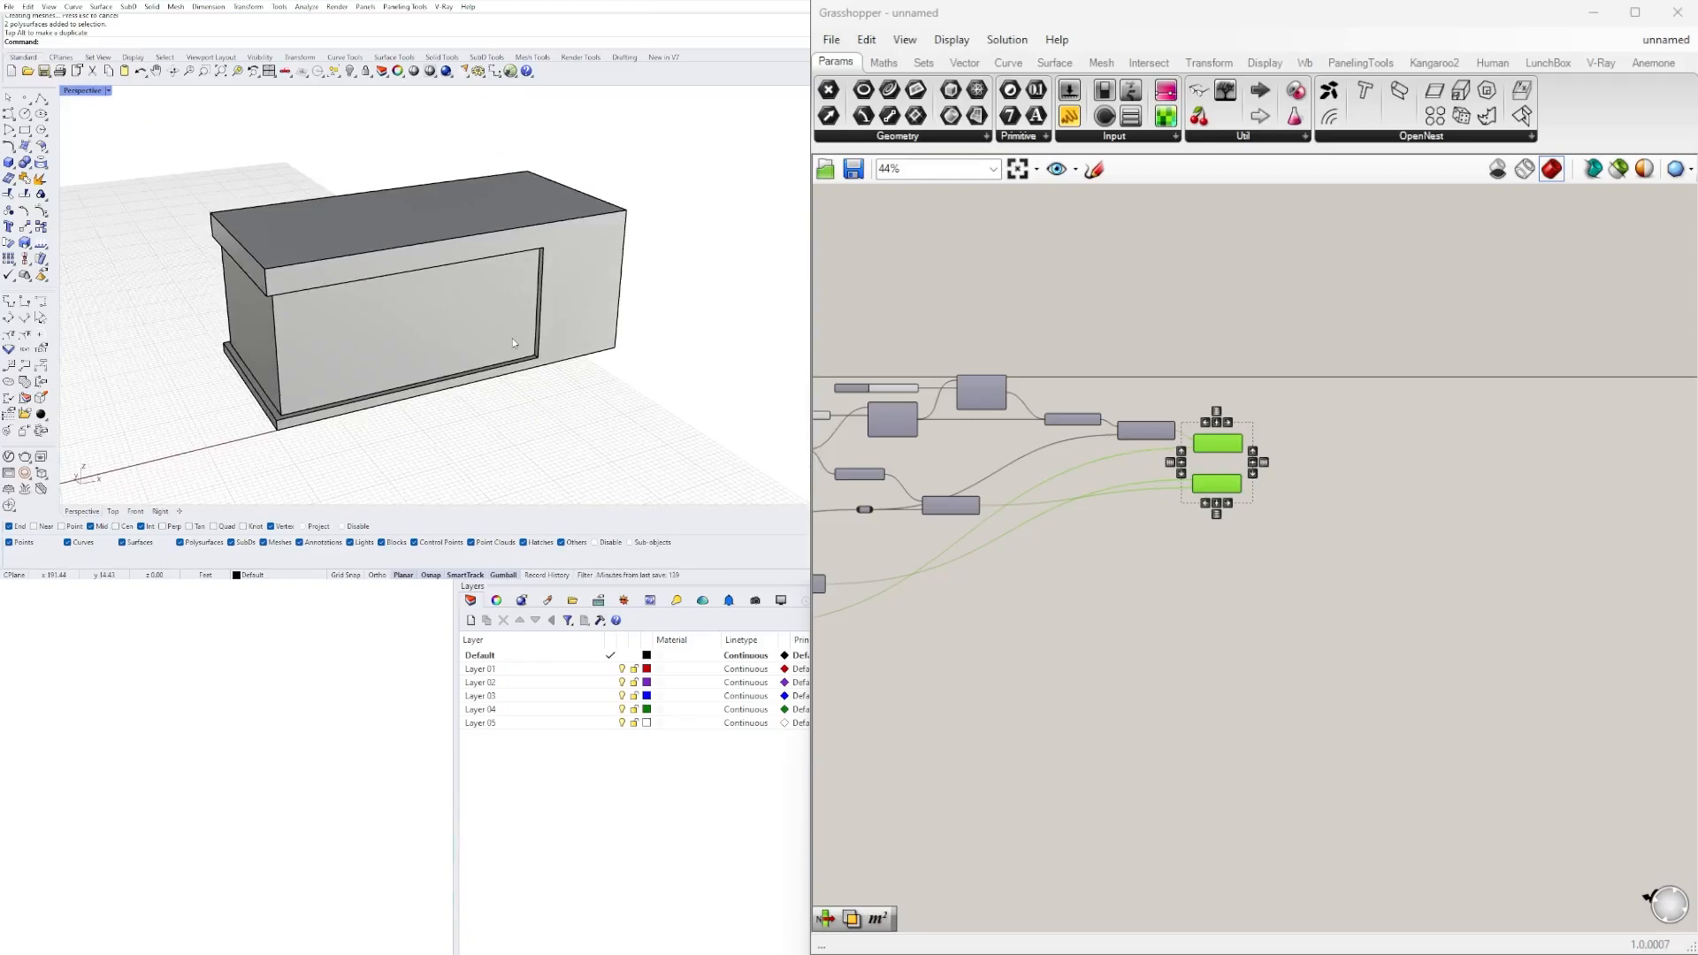
Create a vertical clipping plane starting at the baked building's roof edge so that it cuts the building lengthwise.
key(Return)
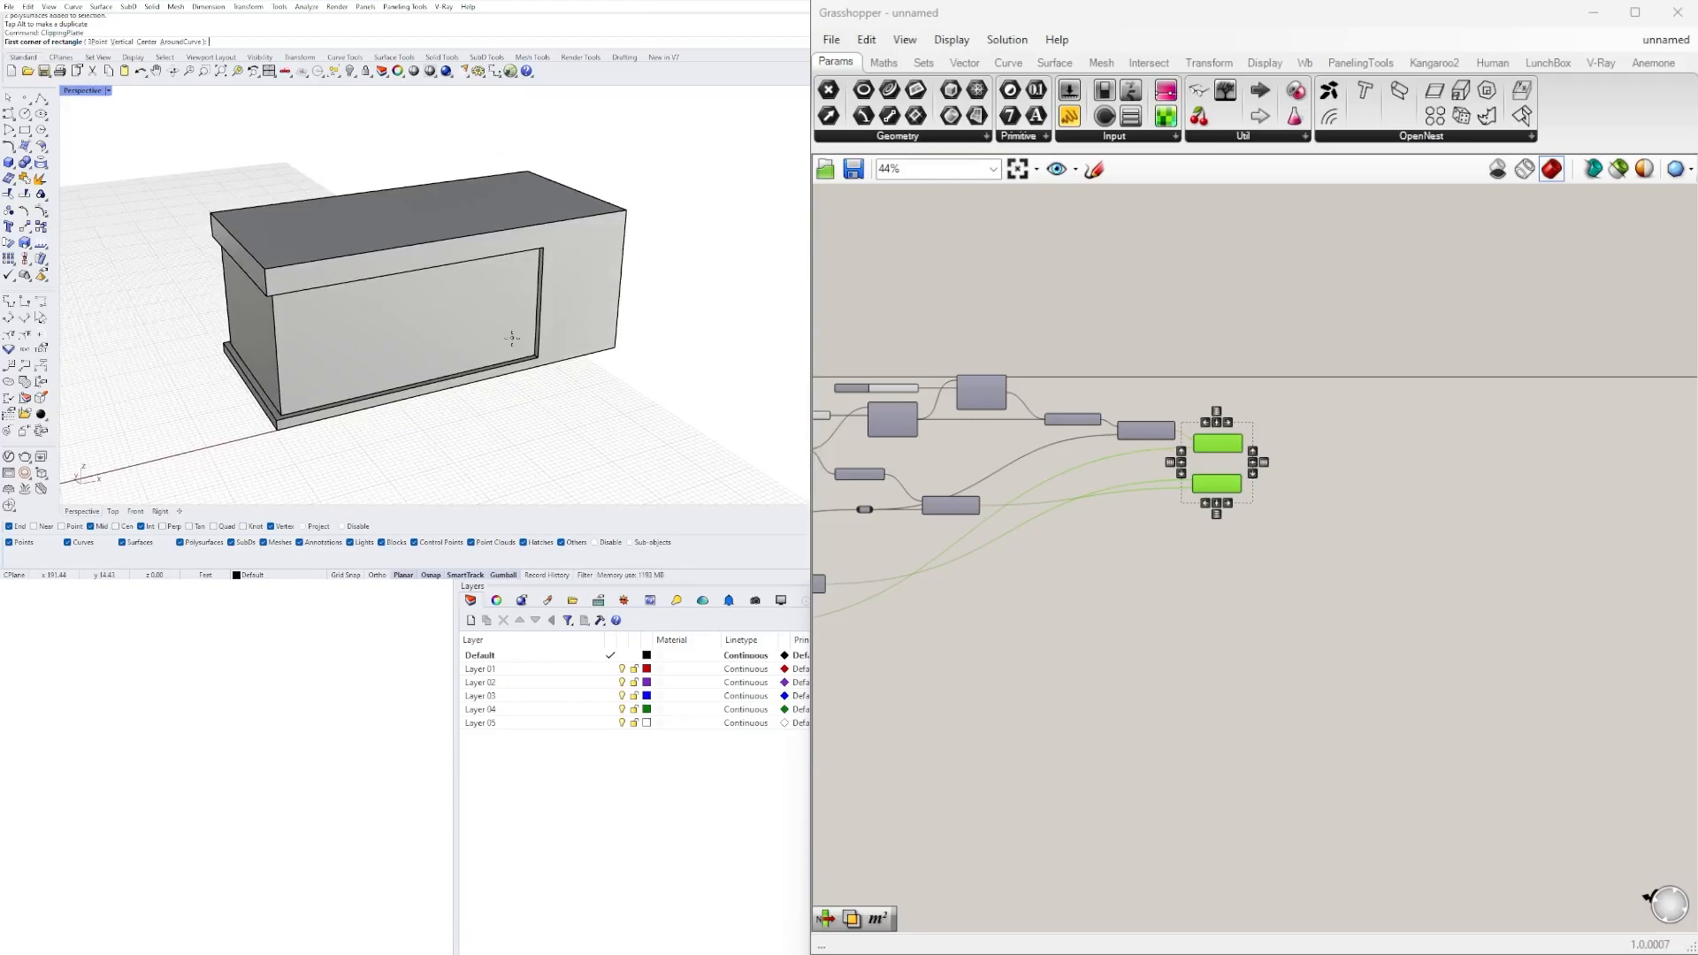
text(V)
key(Return)
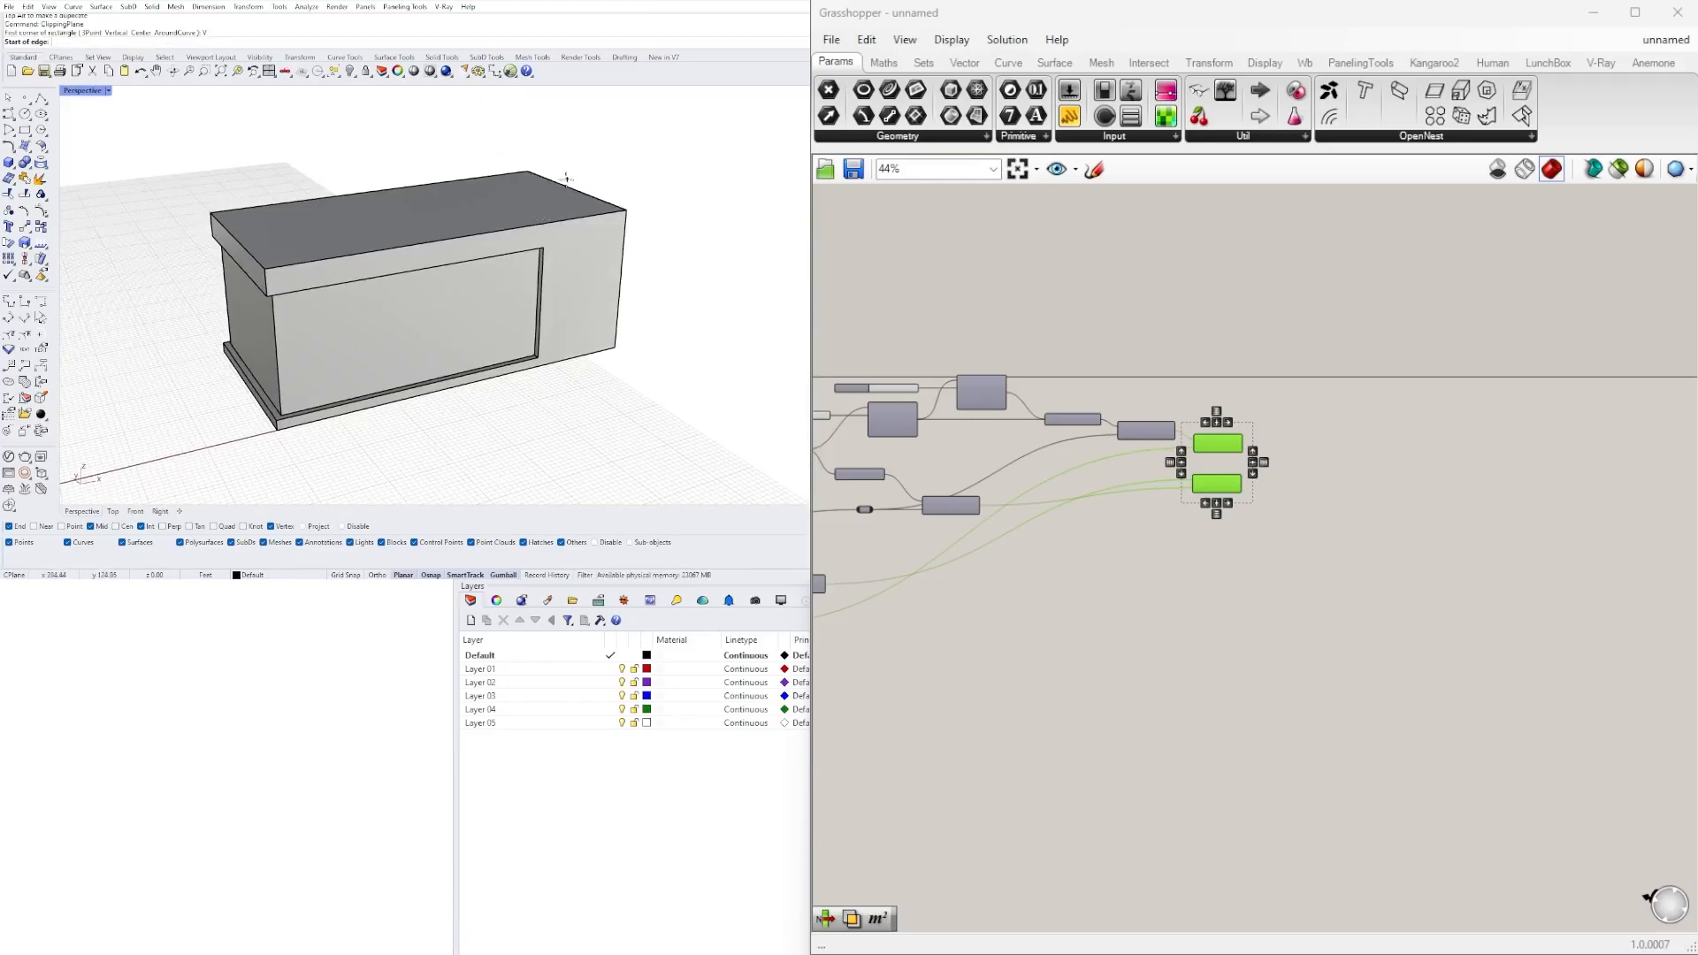
click(573, 183)
click(640, 181)
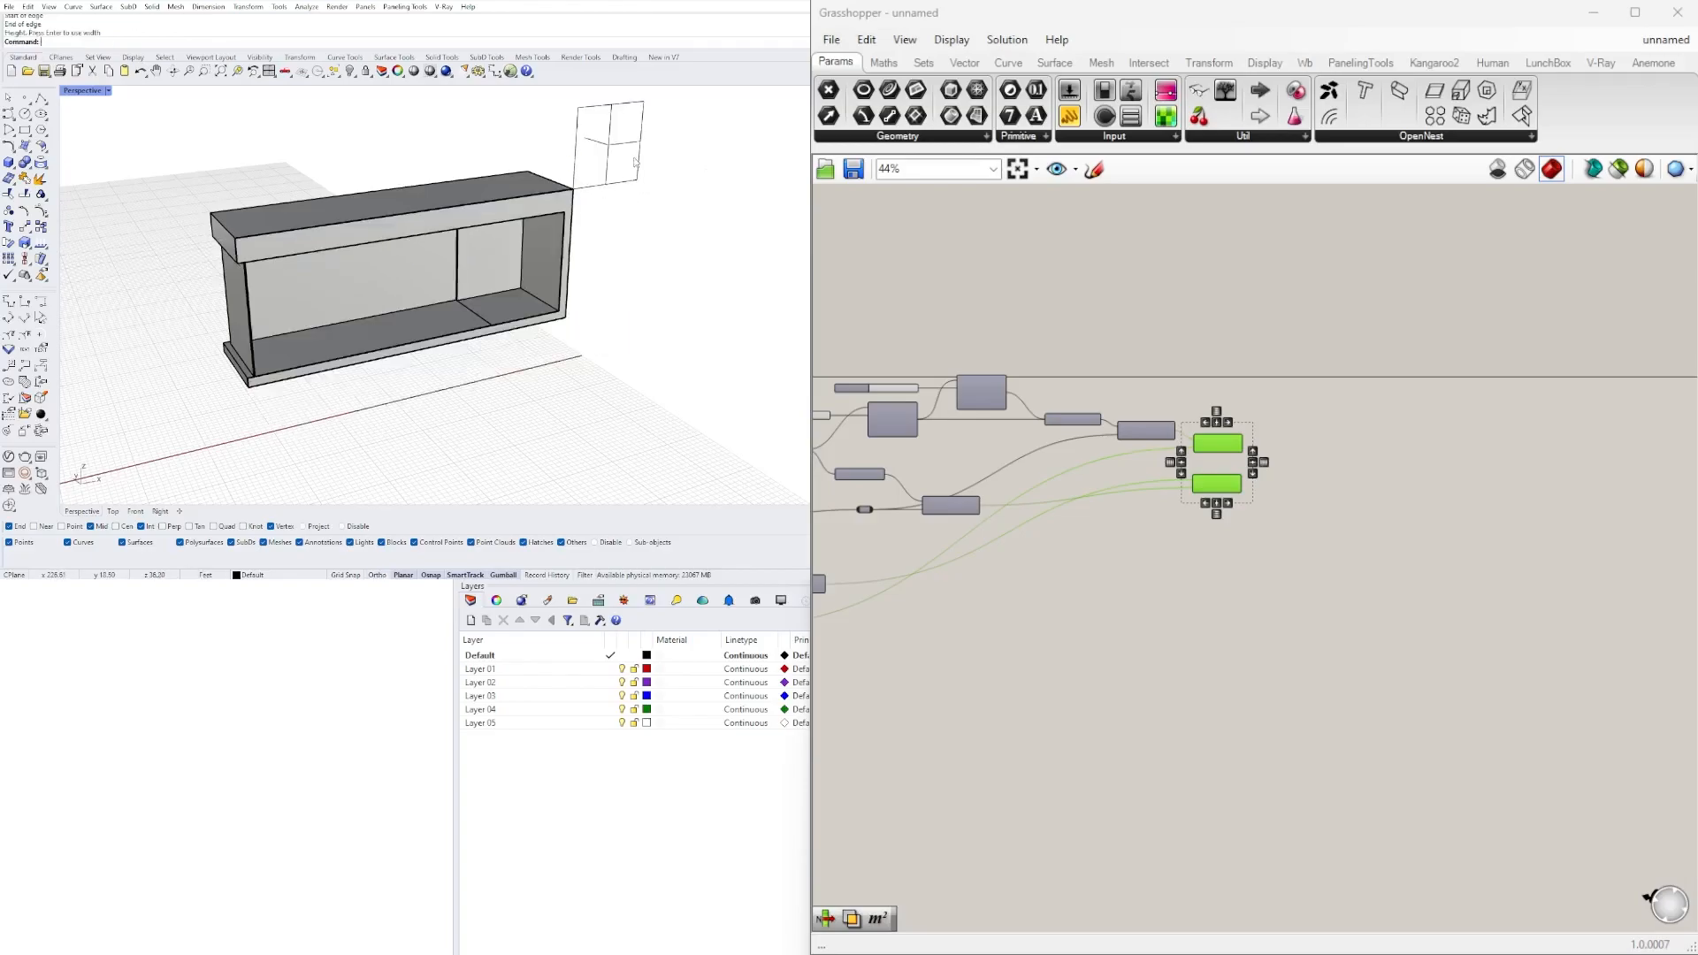
key(Return)
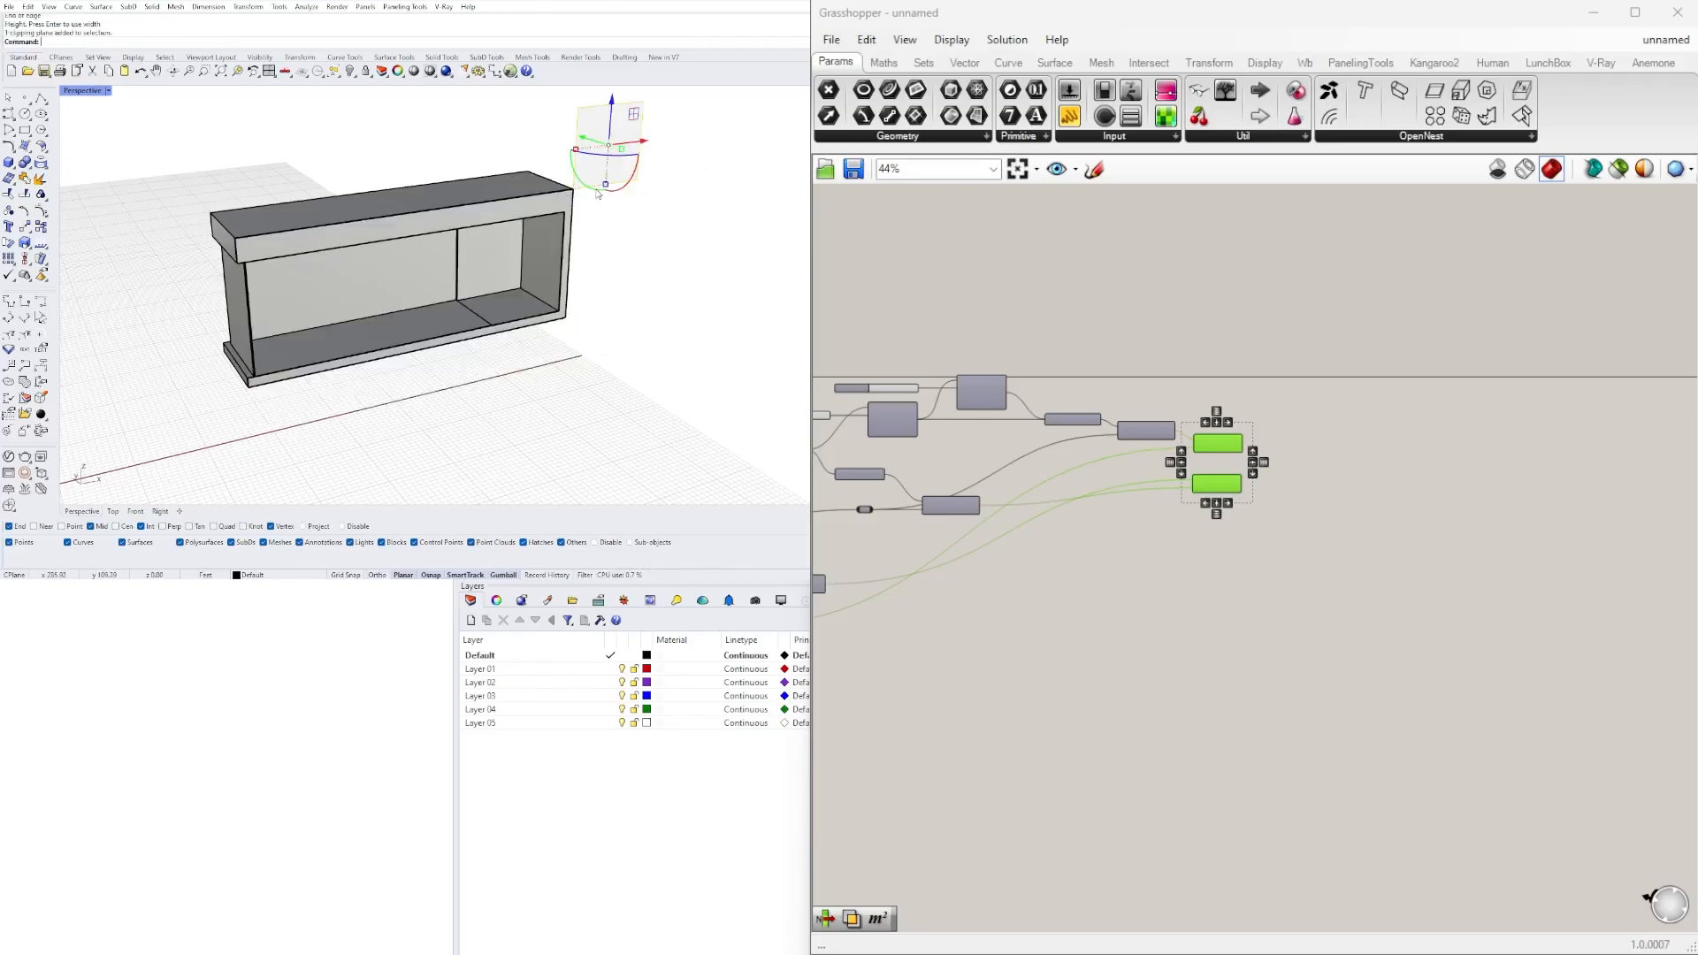
mouse_move(591, 144)
mouse_down()
mouse_move(624, 157)
mouse_move(599, 149)
mouse_up()
Examine the cut-open baked building from several angles, selecting its body and inner wall shell.
scroll(553, 336, up, 6)
right_drag(608, 350, 650, 337)
click(555, 336)
scroll(599, 338, down, 1)
key(Escape)
scroll(724, 343, down, 7)
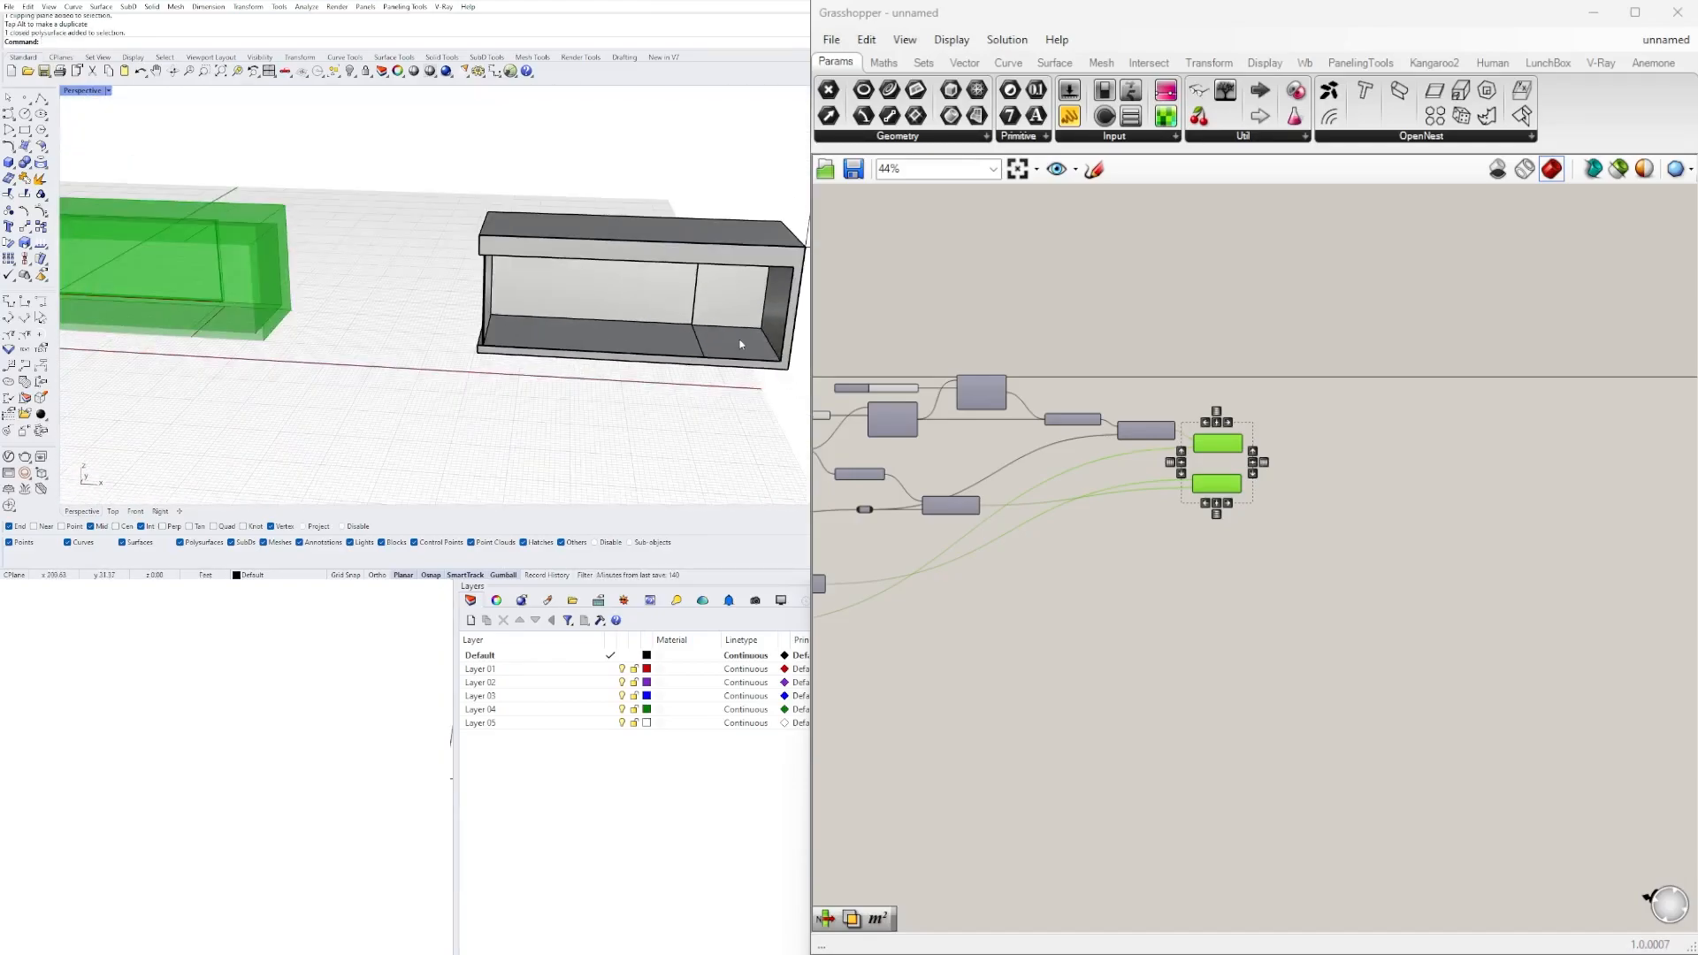
click(739, 345)
scroll(727, 346, up, 4)
key(Escape)
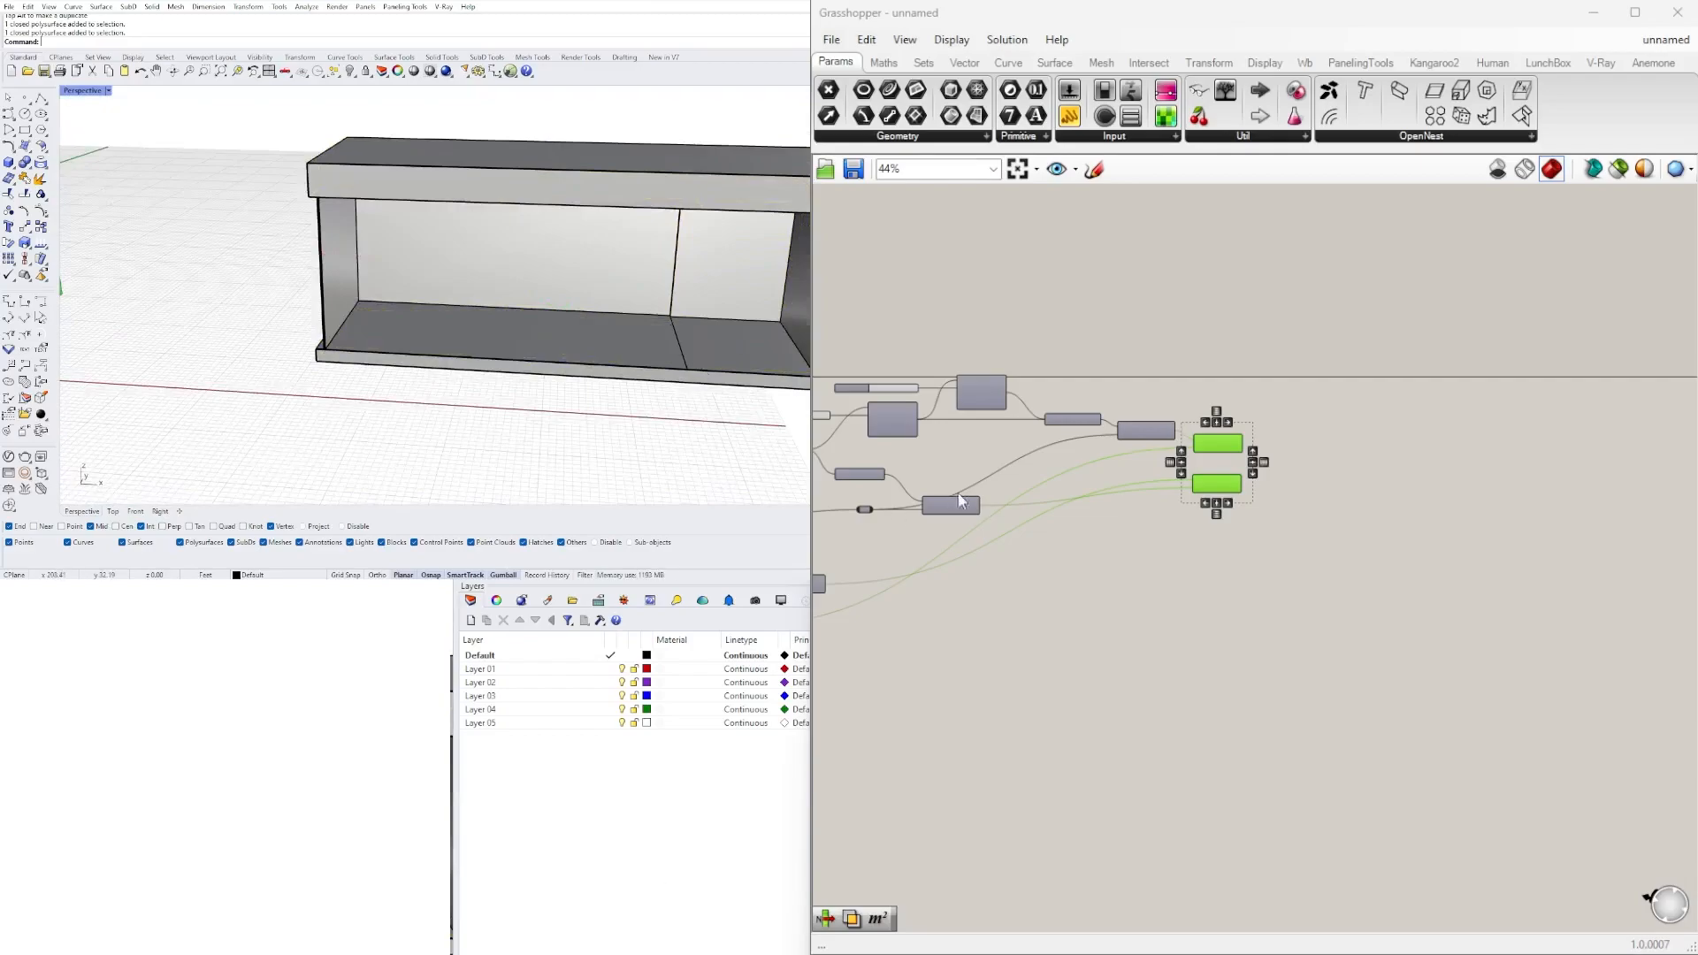
right_drag(416, 297, 707, 292)
scroll(463, 322, down, 5)
scroll(292, 352, up, 6)
right_drag(293, 354, 152, 349)
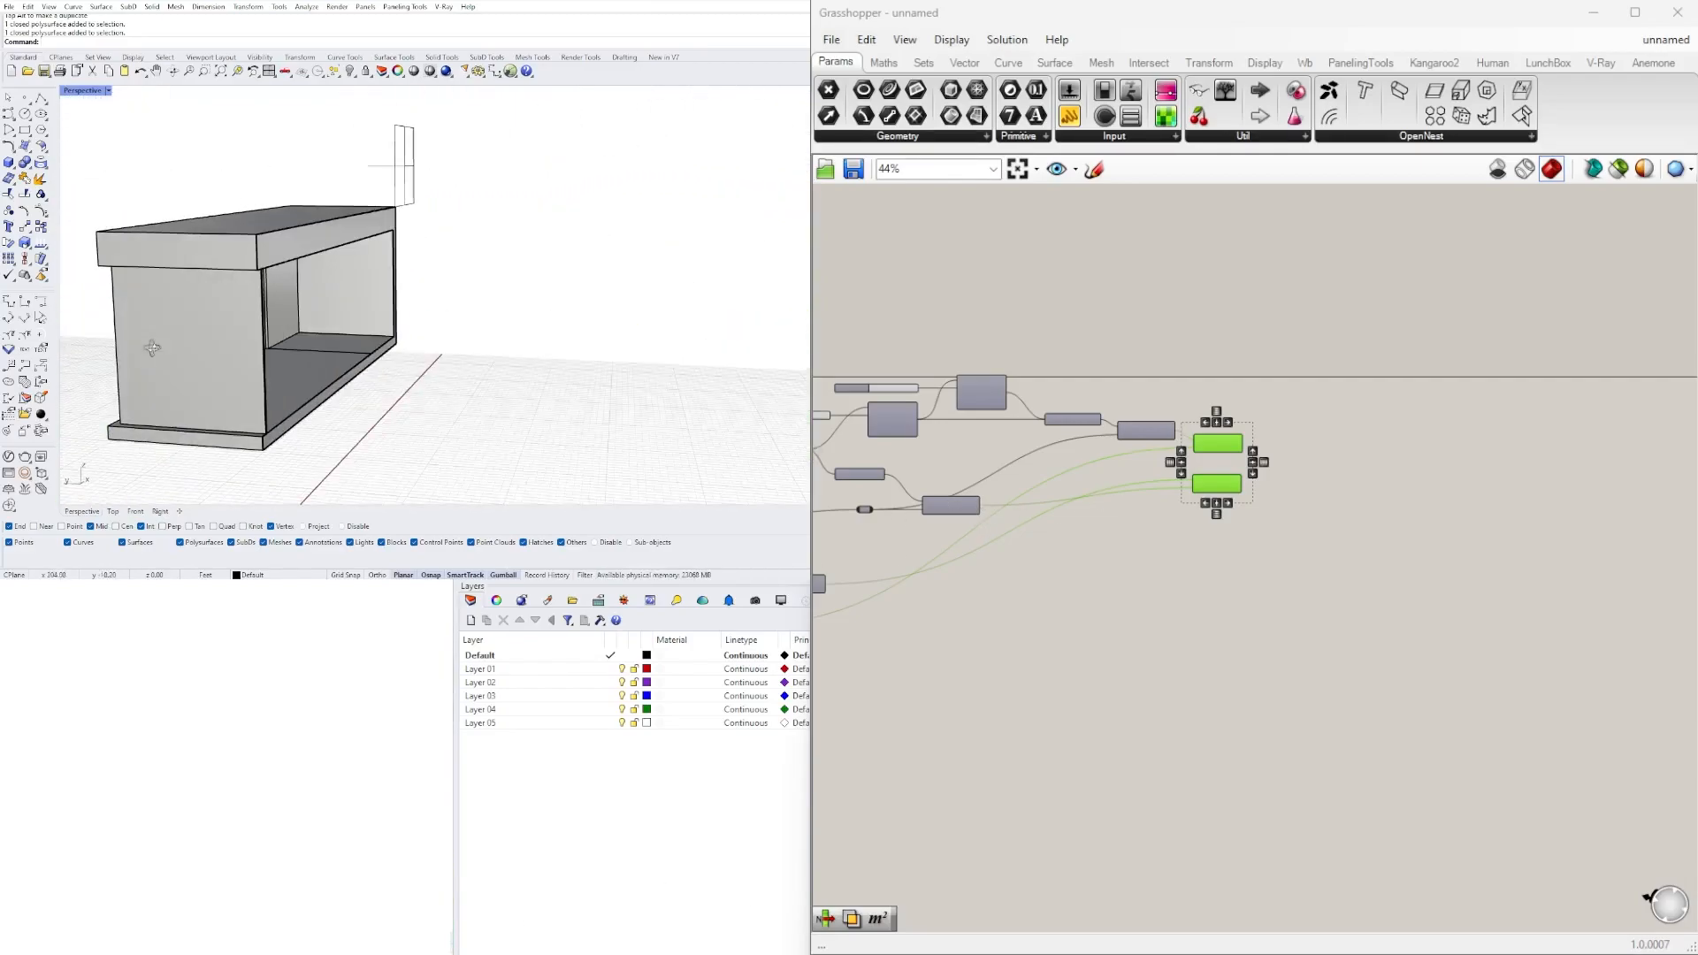
right_drag(381, 298, 365, 341)
Move the clipping plane through the baked building and past its front, and delete the plane.
click(441, 120)
scroll(464, 127, down, 4)
scroll(451, 124, up, 5)
drag(439, 167, 495, 190)
right_drag(536, 307, 542, 341)
scroll(542, 342, down, 3)
mouse_move(545, 192)
mouse_down()
mouse_move(518, 183)
mouse_move(557, 199)
mouse_up()
scroll(671, 307, down, 5)
right_drag(669, 310, 610, 328)
scroll(610, 329, up, 5)
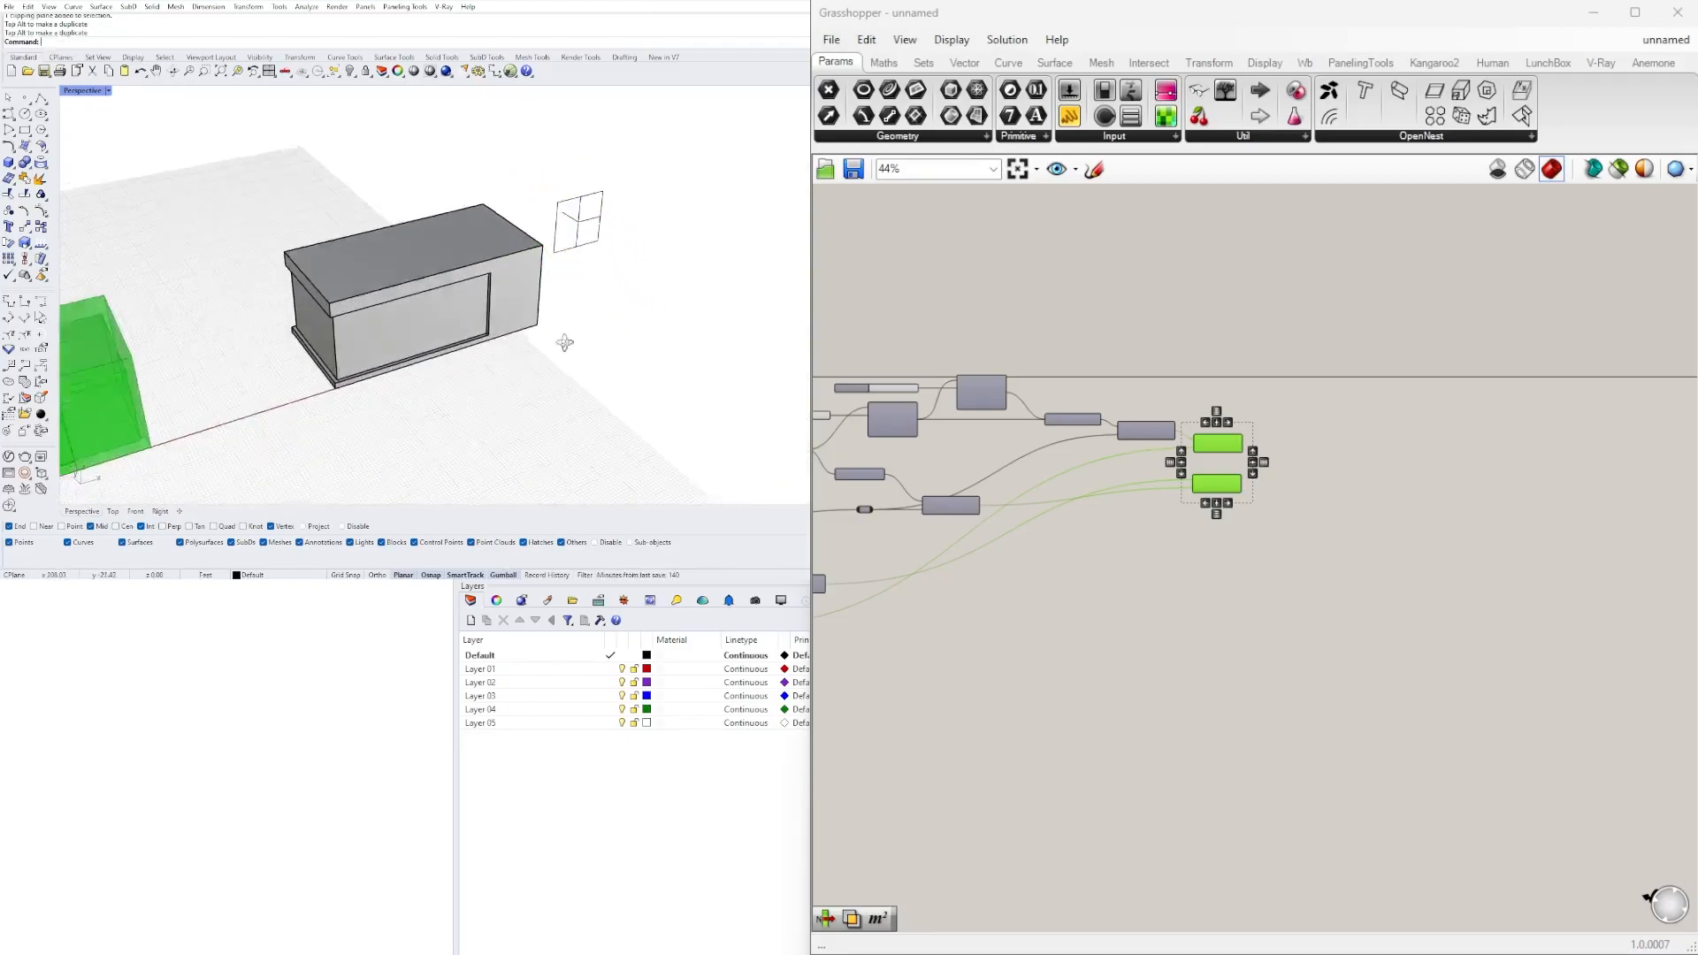
key(Delete)
scroll(381, 278, up, 5)
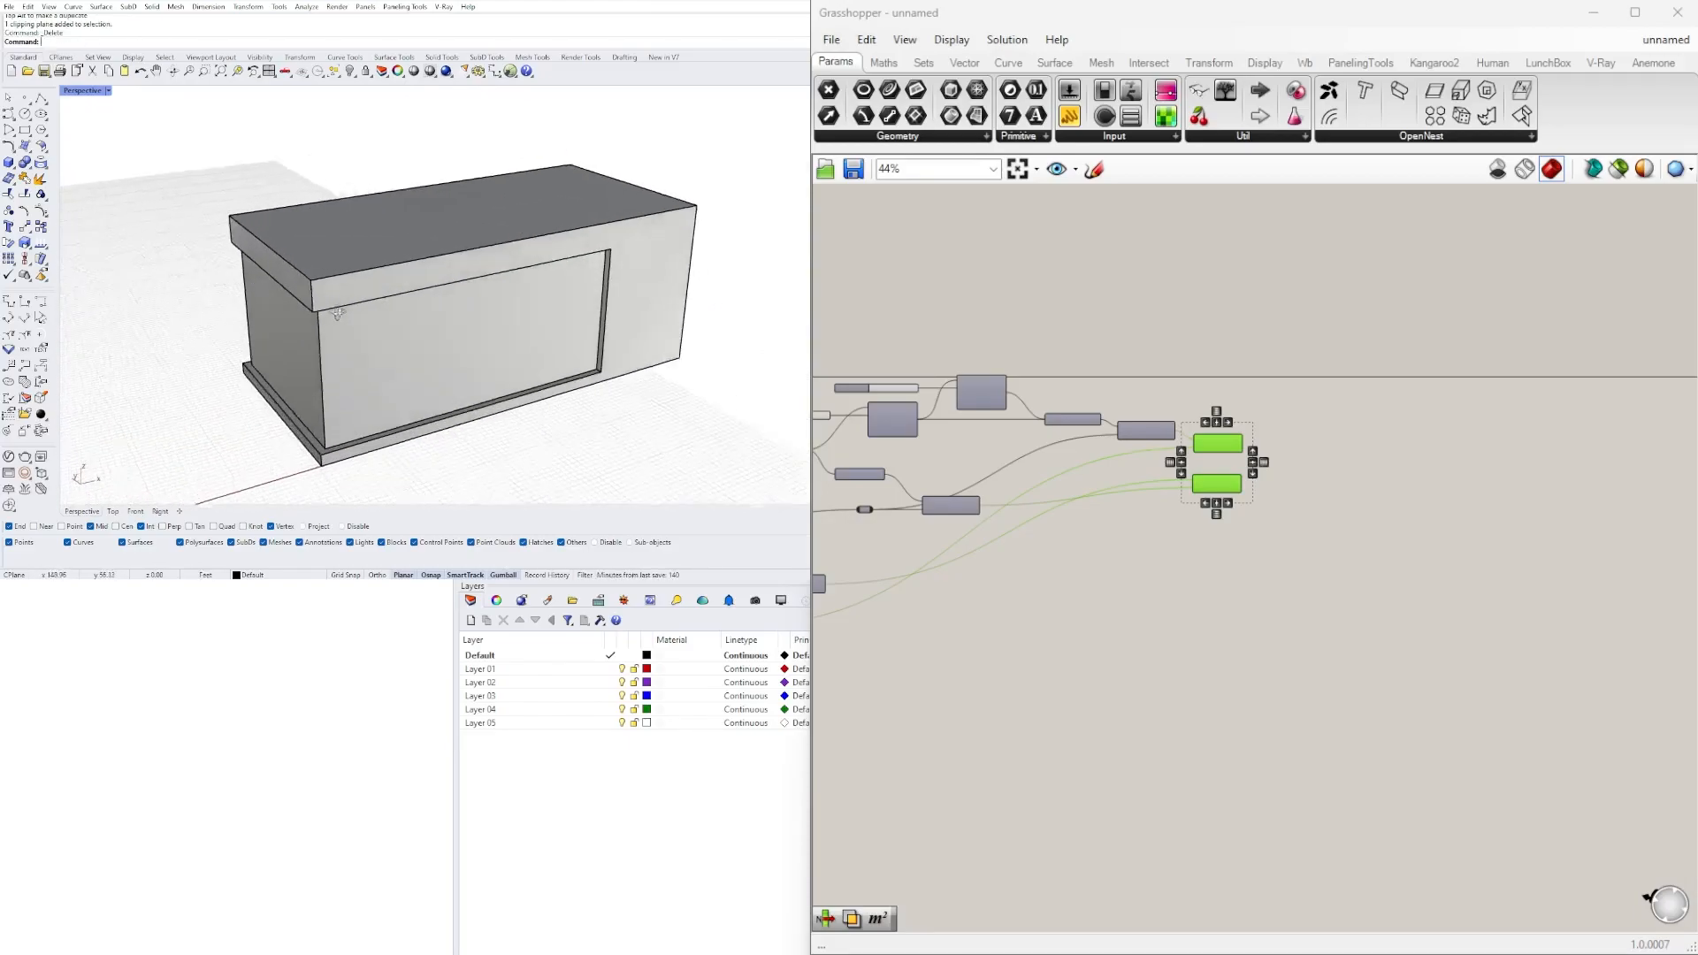
Deselect the two solid components and review the whole definition alongside the baked building.
scroll(1249, 478, up, 4)
click(1187, 489)
click(1214, 550)
scroll(1213, 550, down, 4)
right_drag(1126, 612, 1452, 549)
scroll(1141, 637, down, 2)
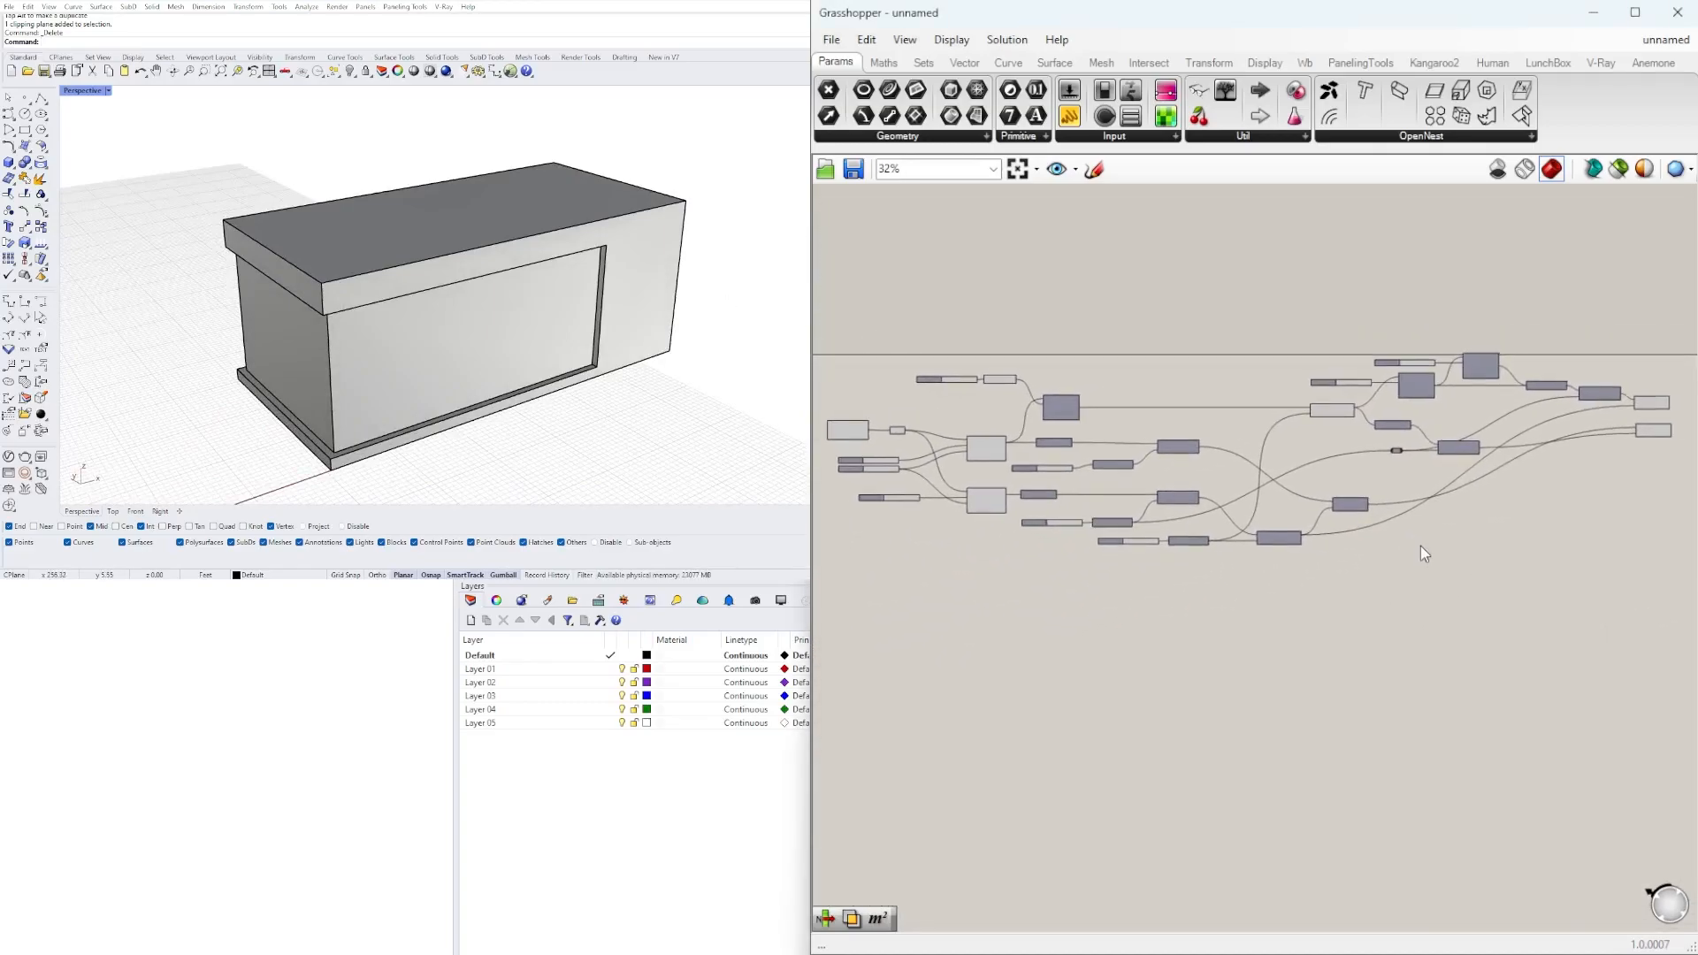
right_drag(439, 326, 480, 315)
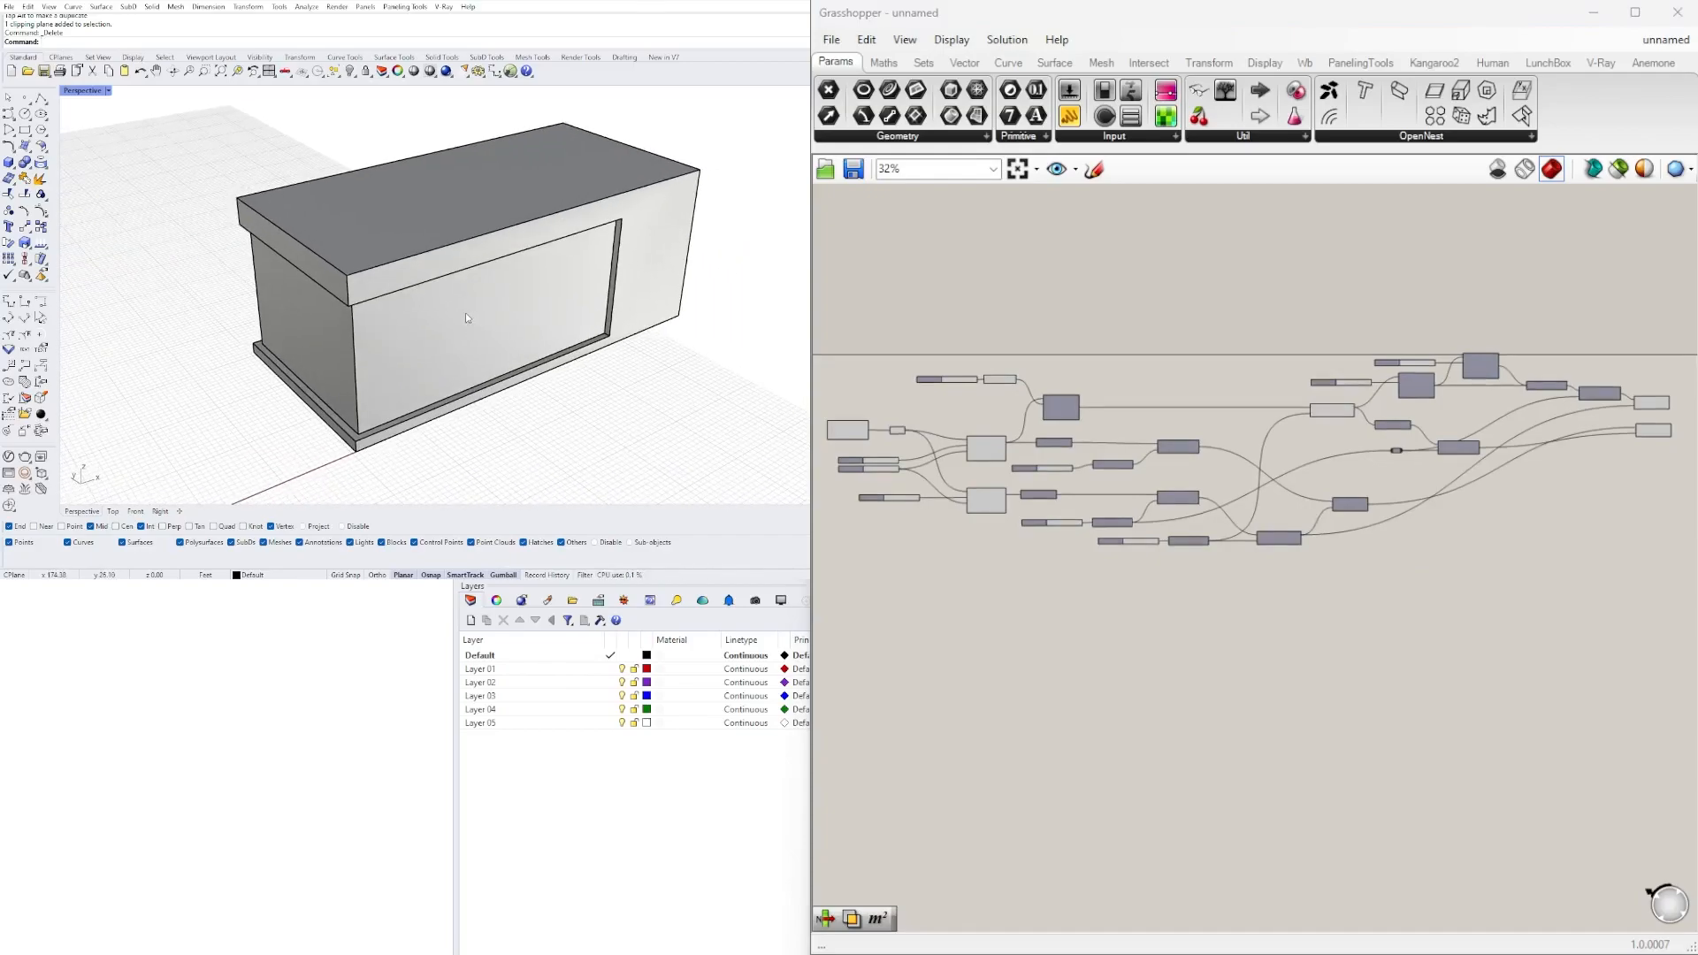
right_drag(467, 318, 457, 351)
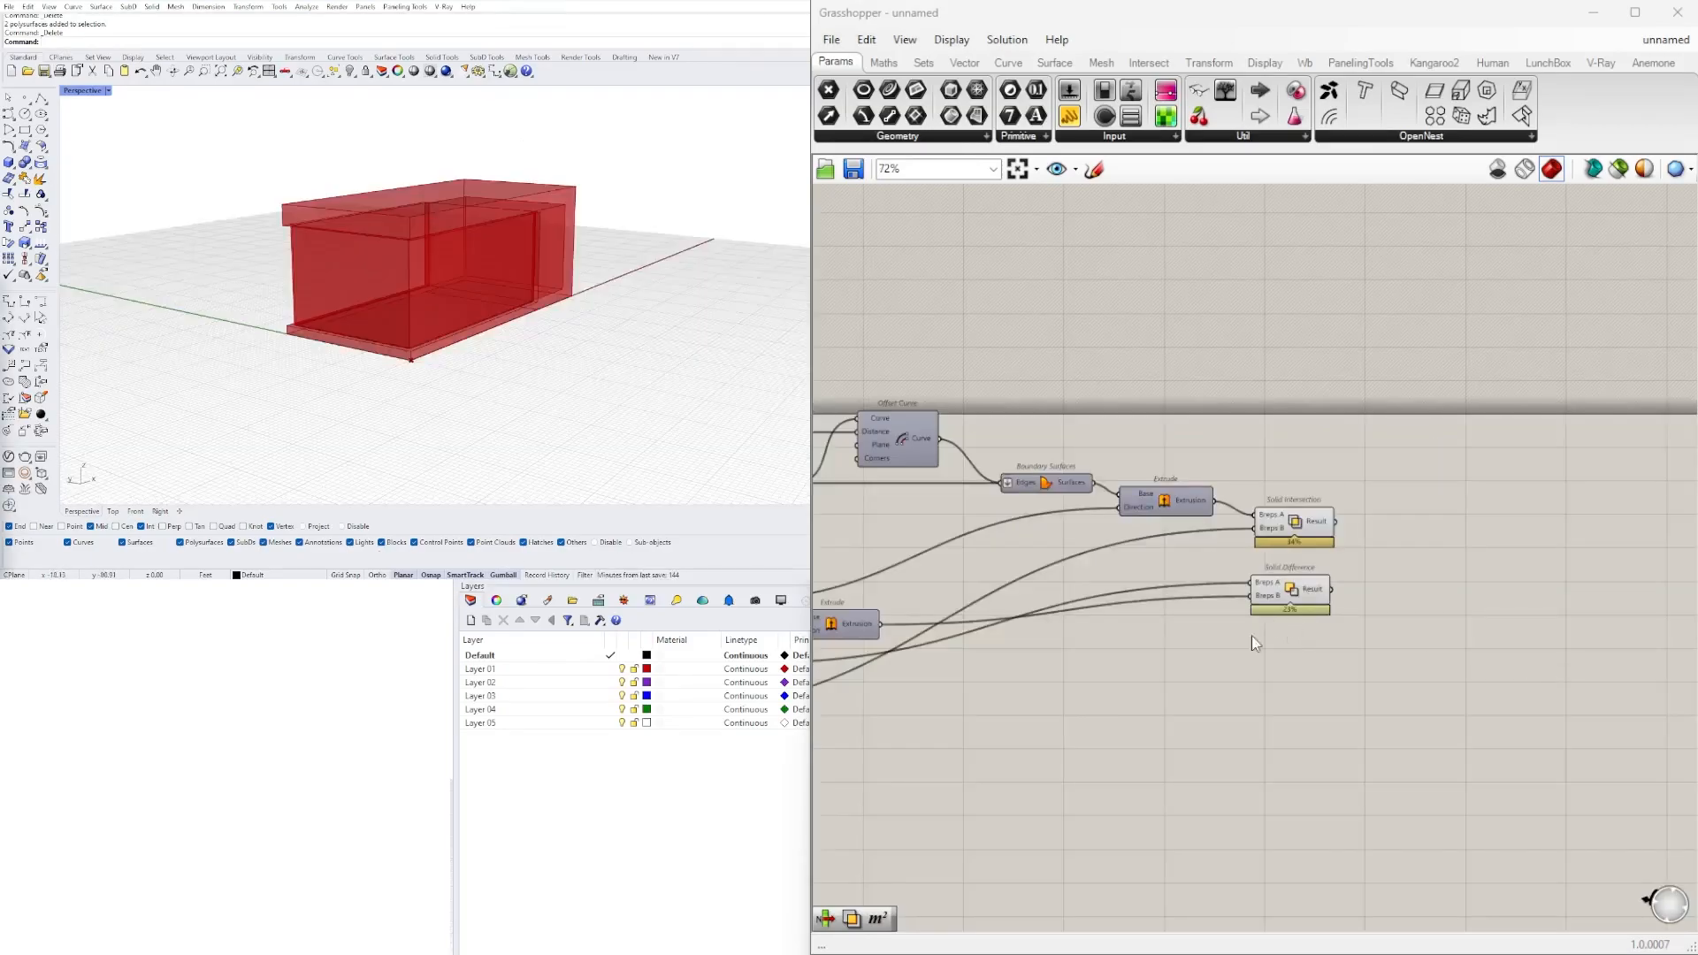
Delete the two baked polysurfaces and bring the Grasshopper preview of the building into view.
scroll(1250, 635, down, 1)
right_drag(584, 343, 648, 244)
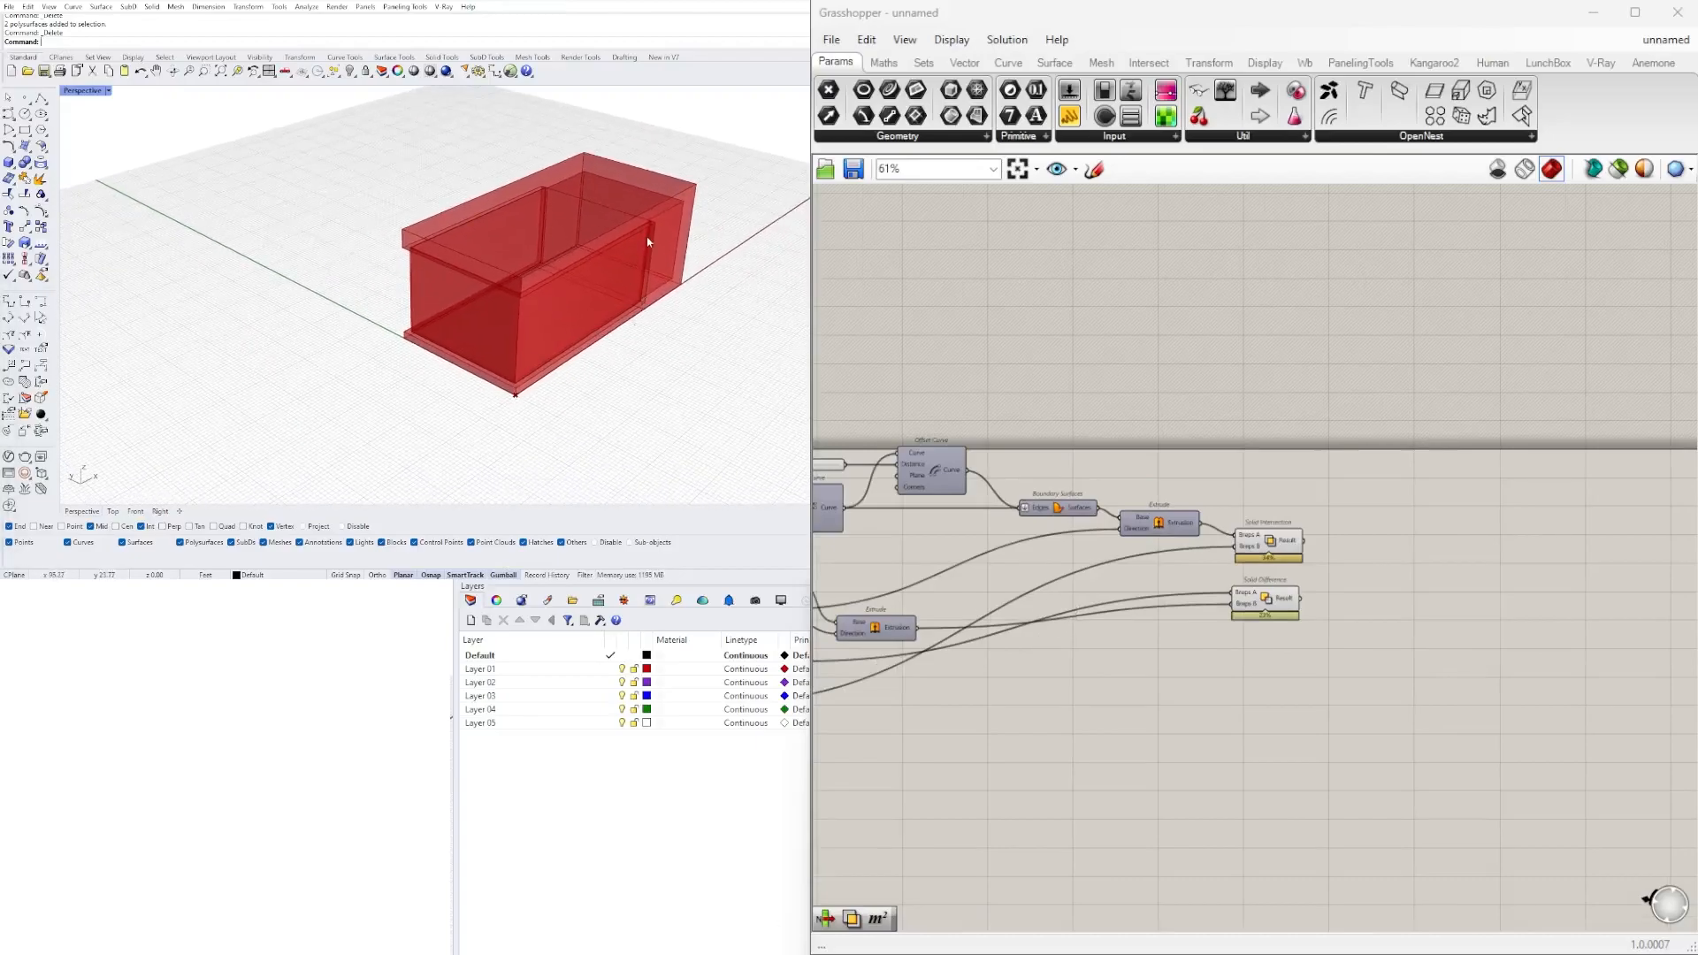
right_drag(549, 210, 596, 277)
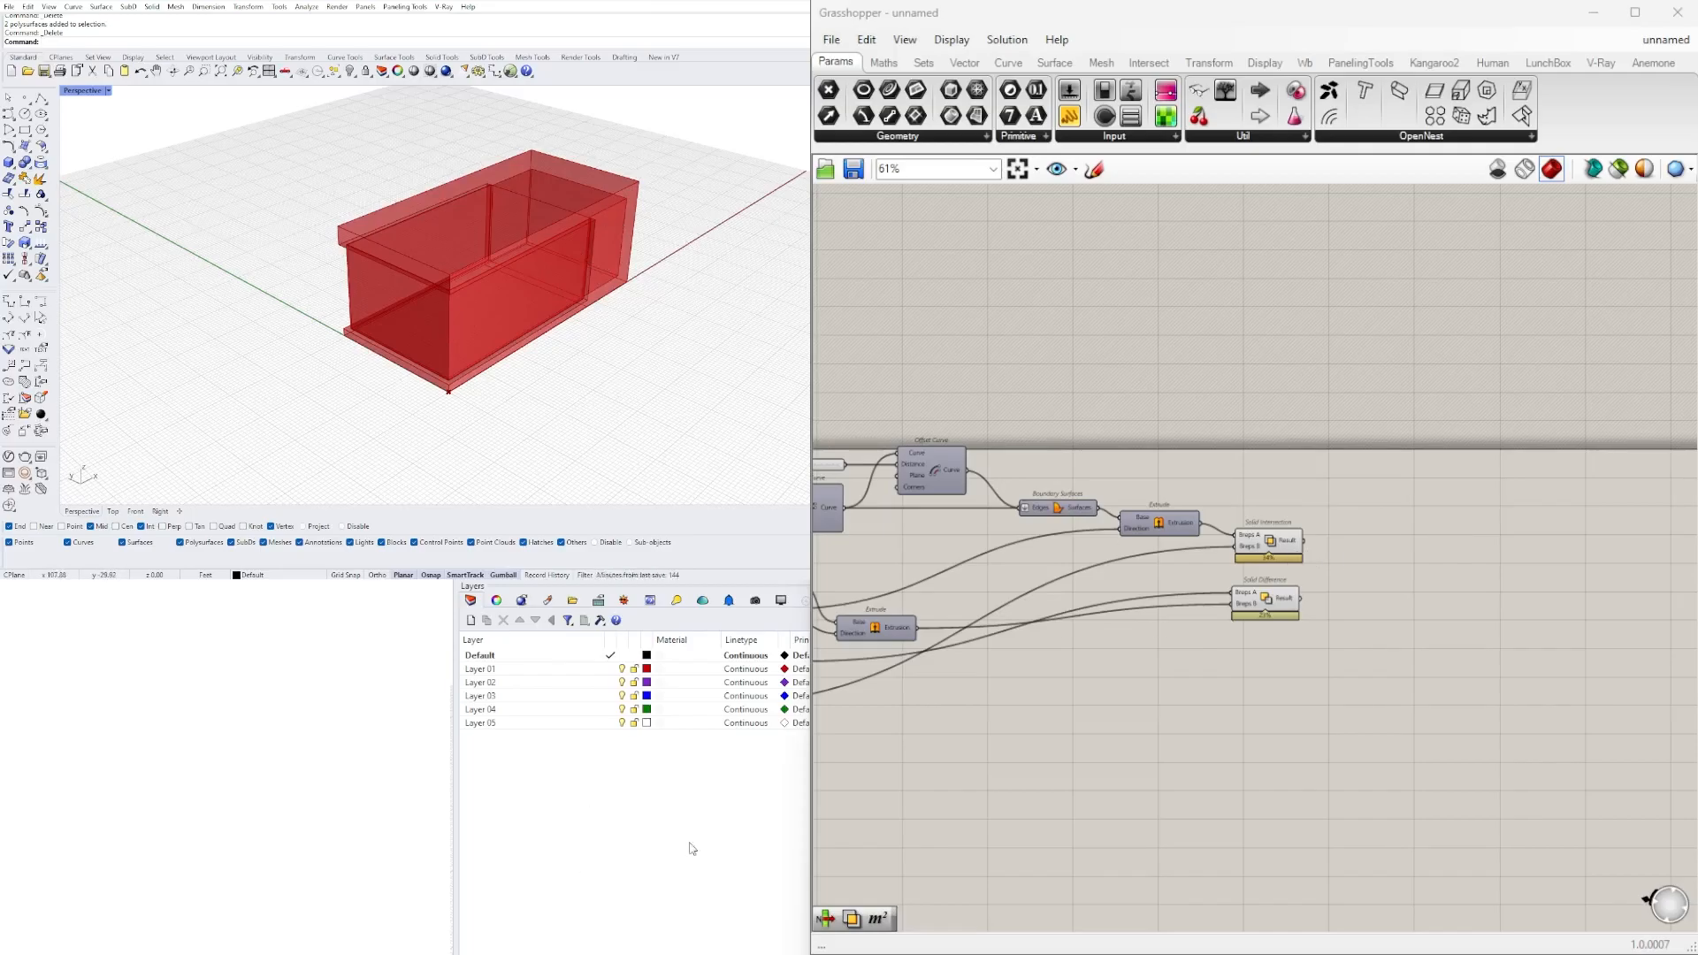
Turn off the preview of the Solid Intersection component that forms the perimeter walls.
click(1279, 609)
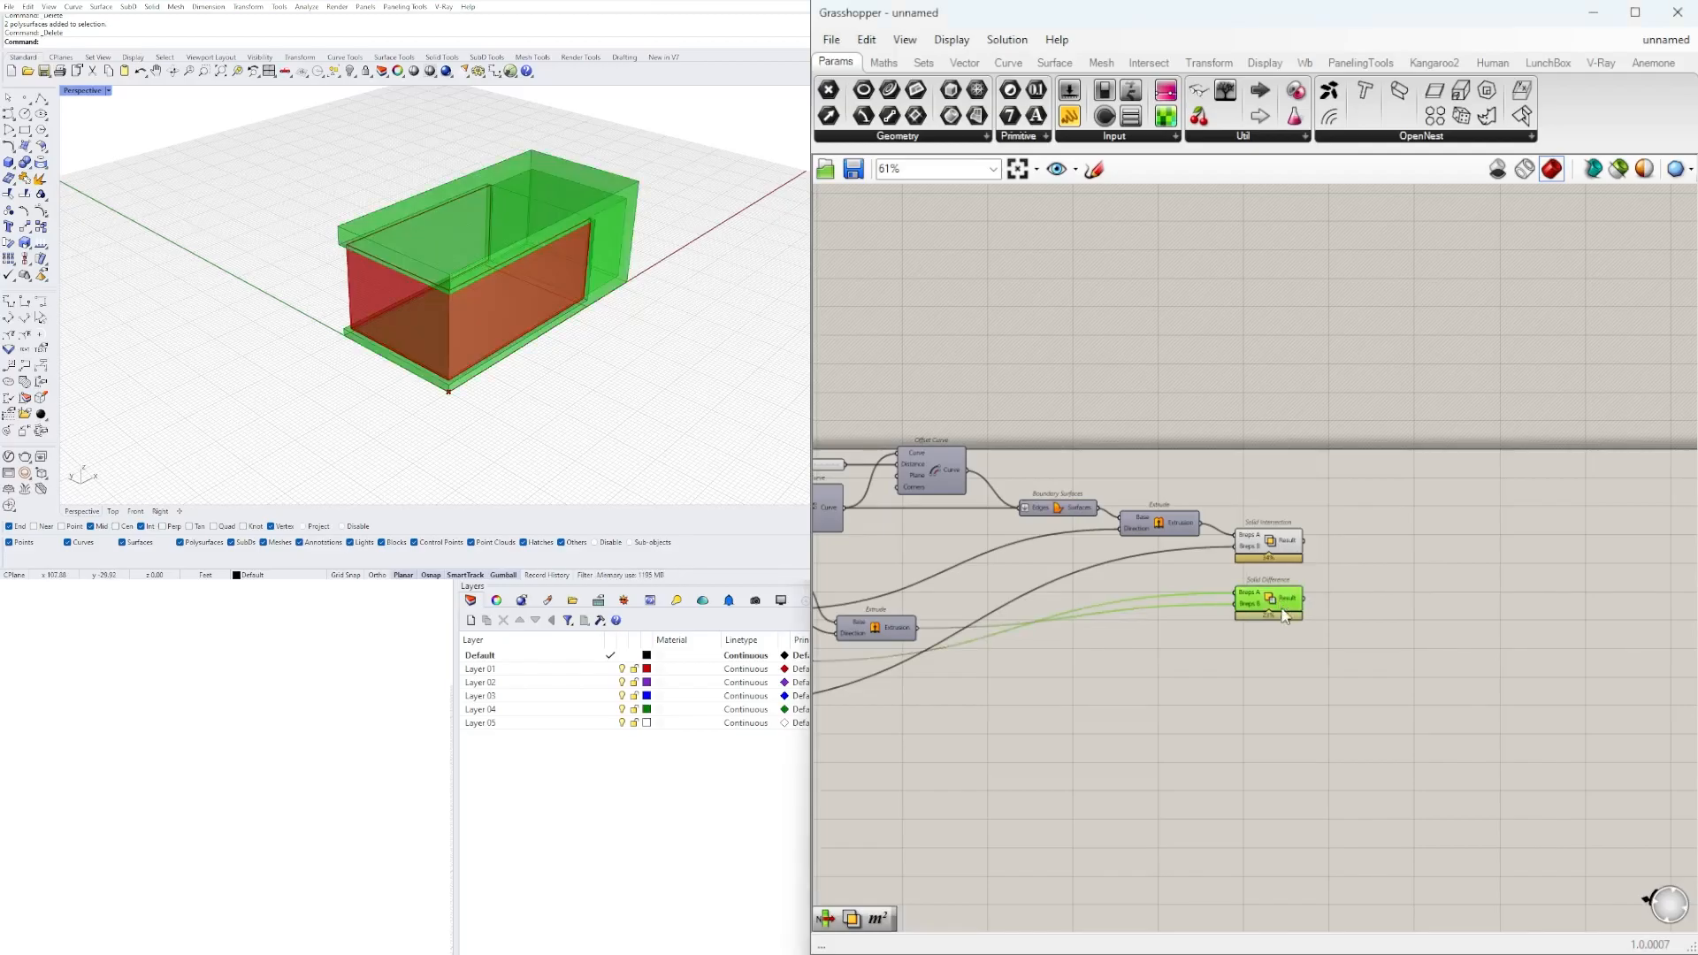
click(1243, 799)
click(1271, 545)
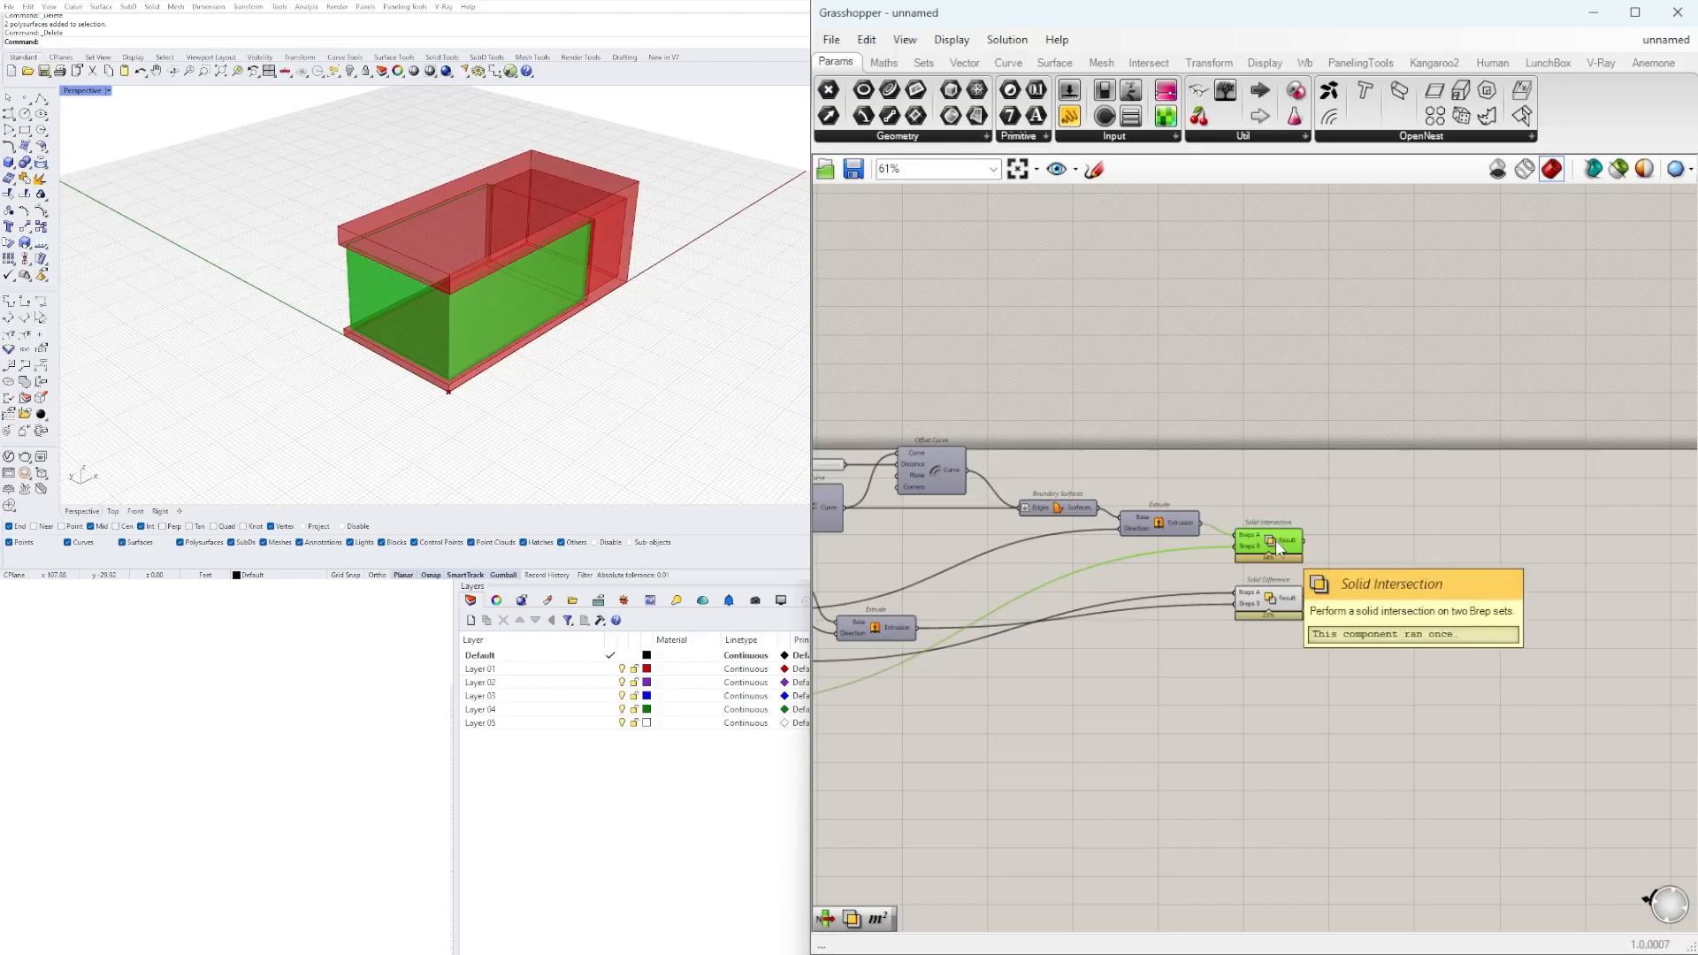
right_click(1275, 541)
click(1308, 584)
scroll(580, 314, up, 5)
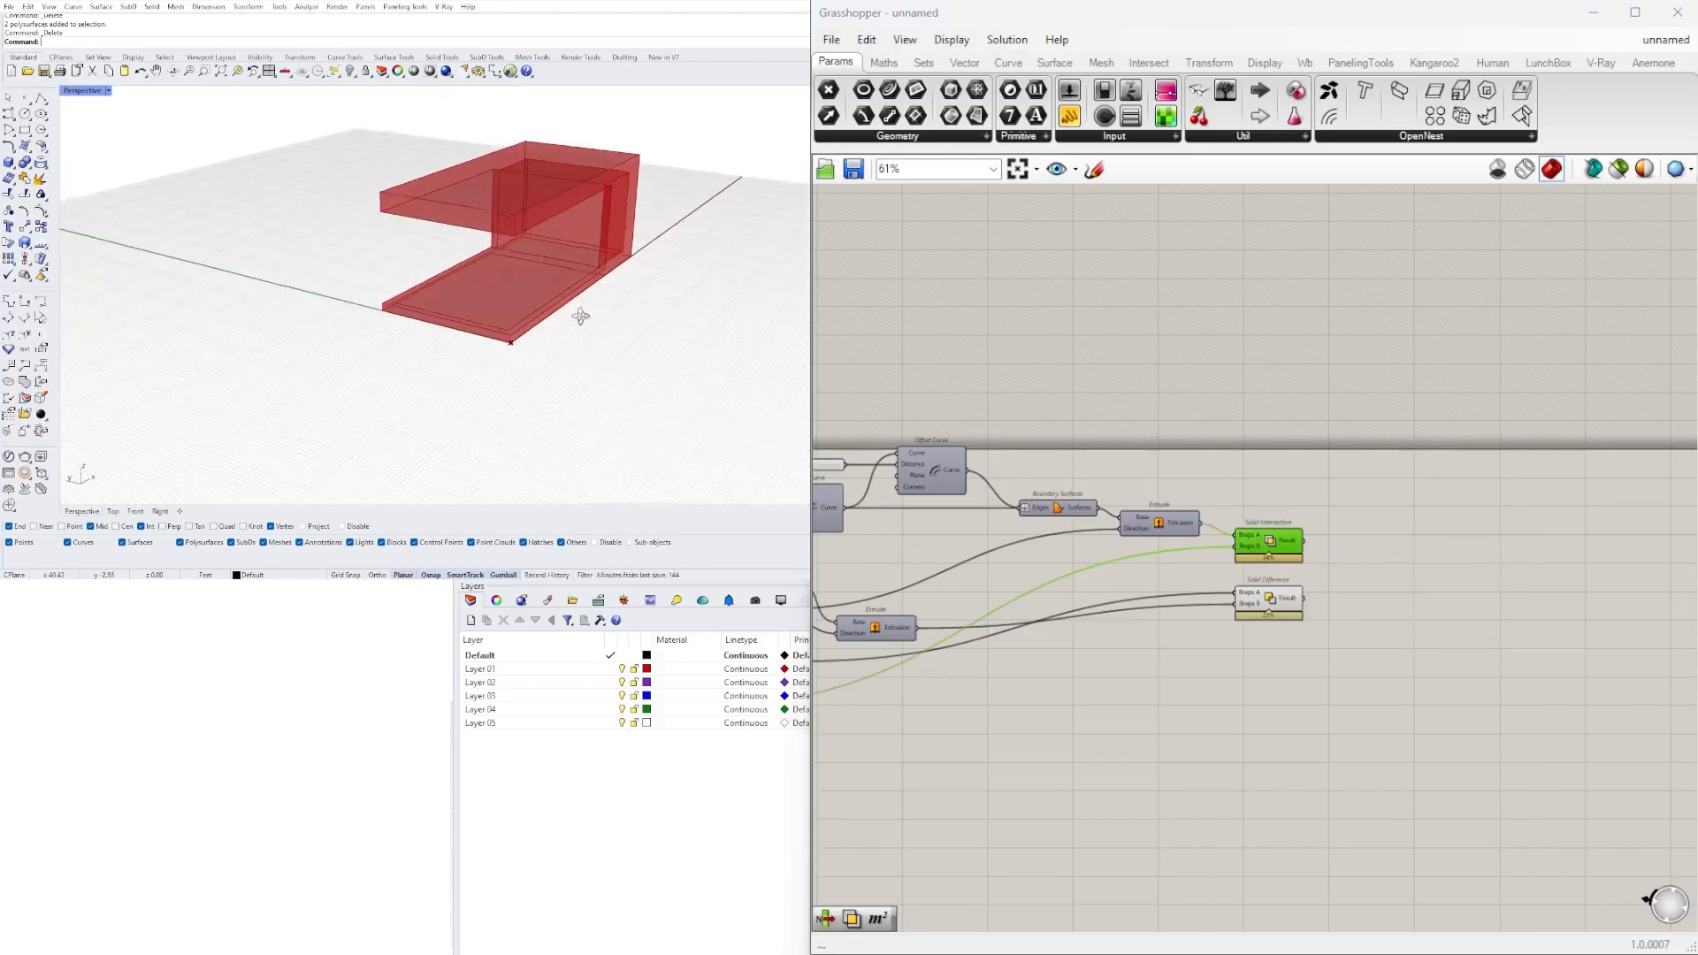
Select the final Solid Difference and inspect its roof, floor and solid end block from several angles.
click(1274, 602)
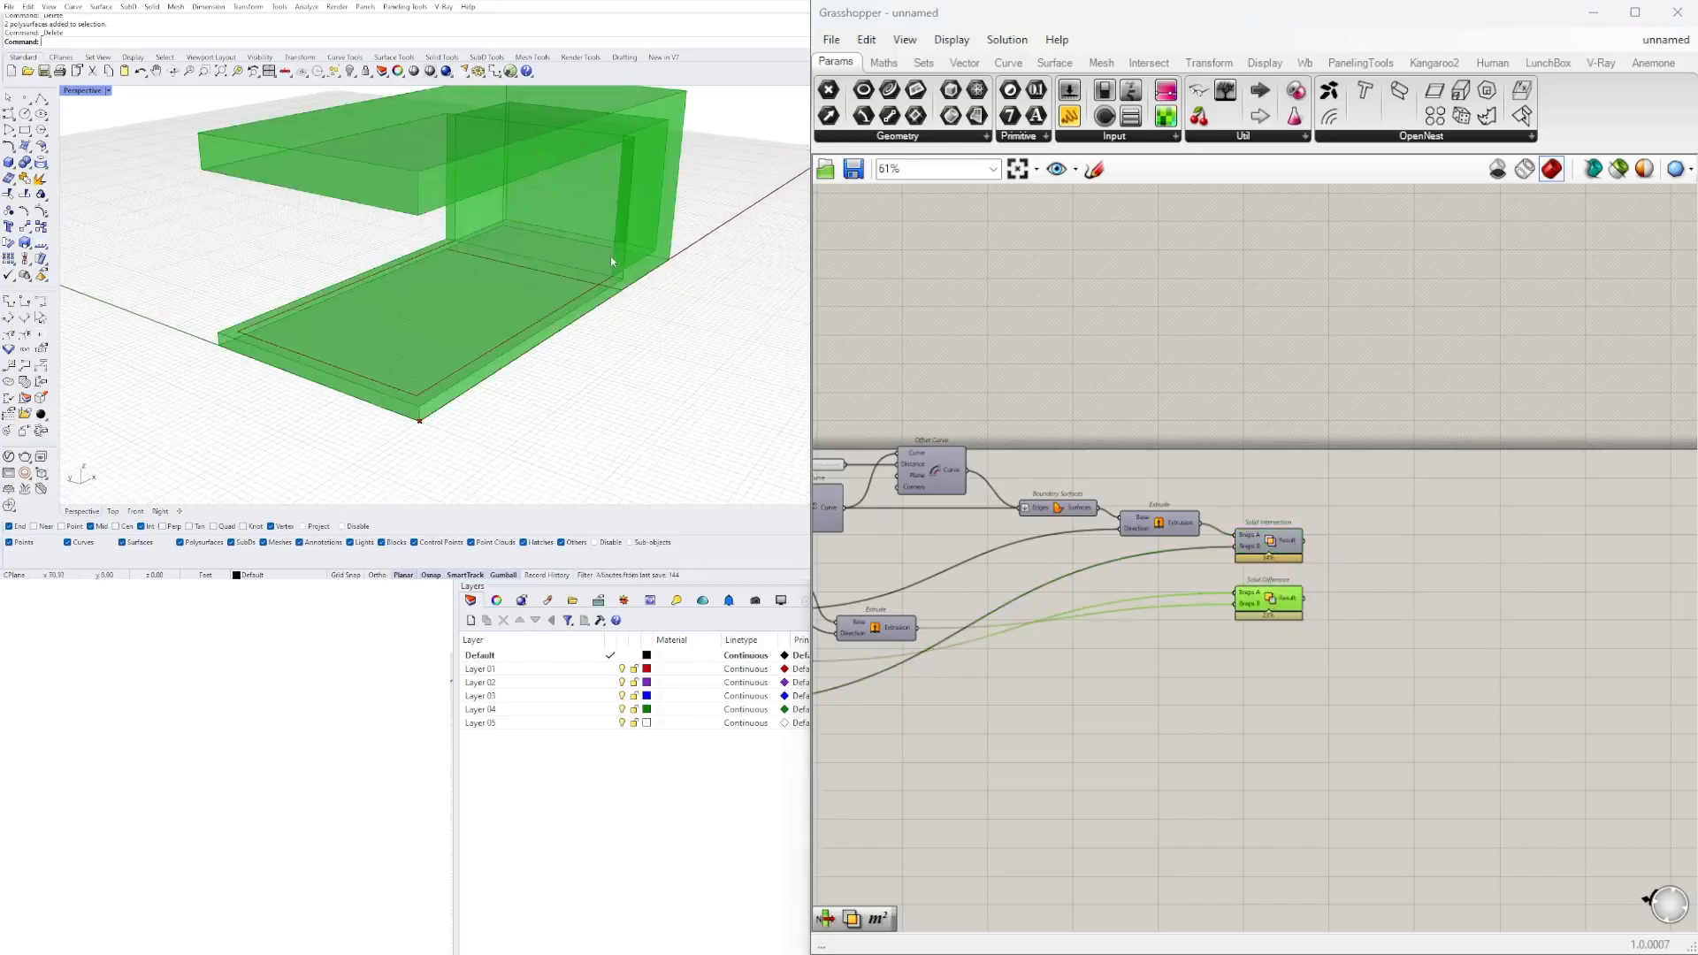
scroll(661, 299, up, 3)
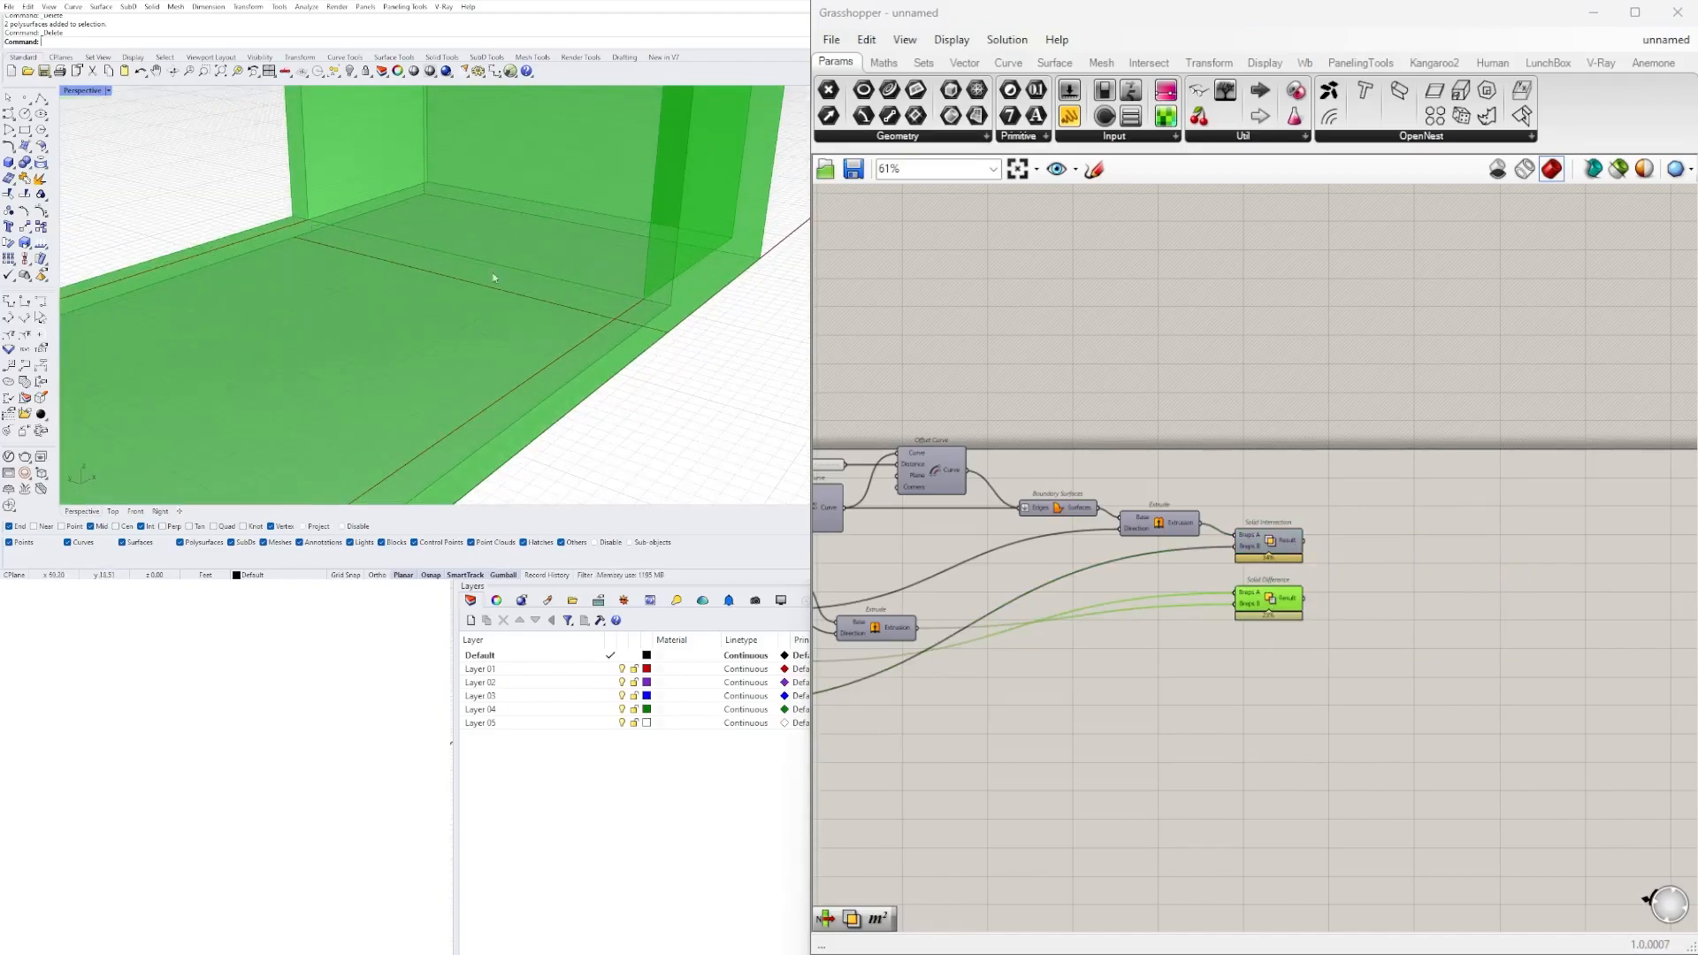
scroll(332, 218, down, 5)
right_drag(327, 218, 620, 142)
right_drag(538, 104, 546, 217)
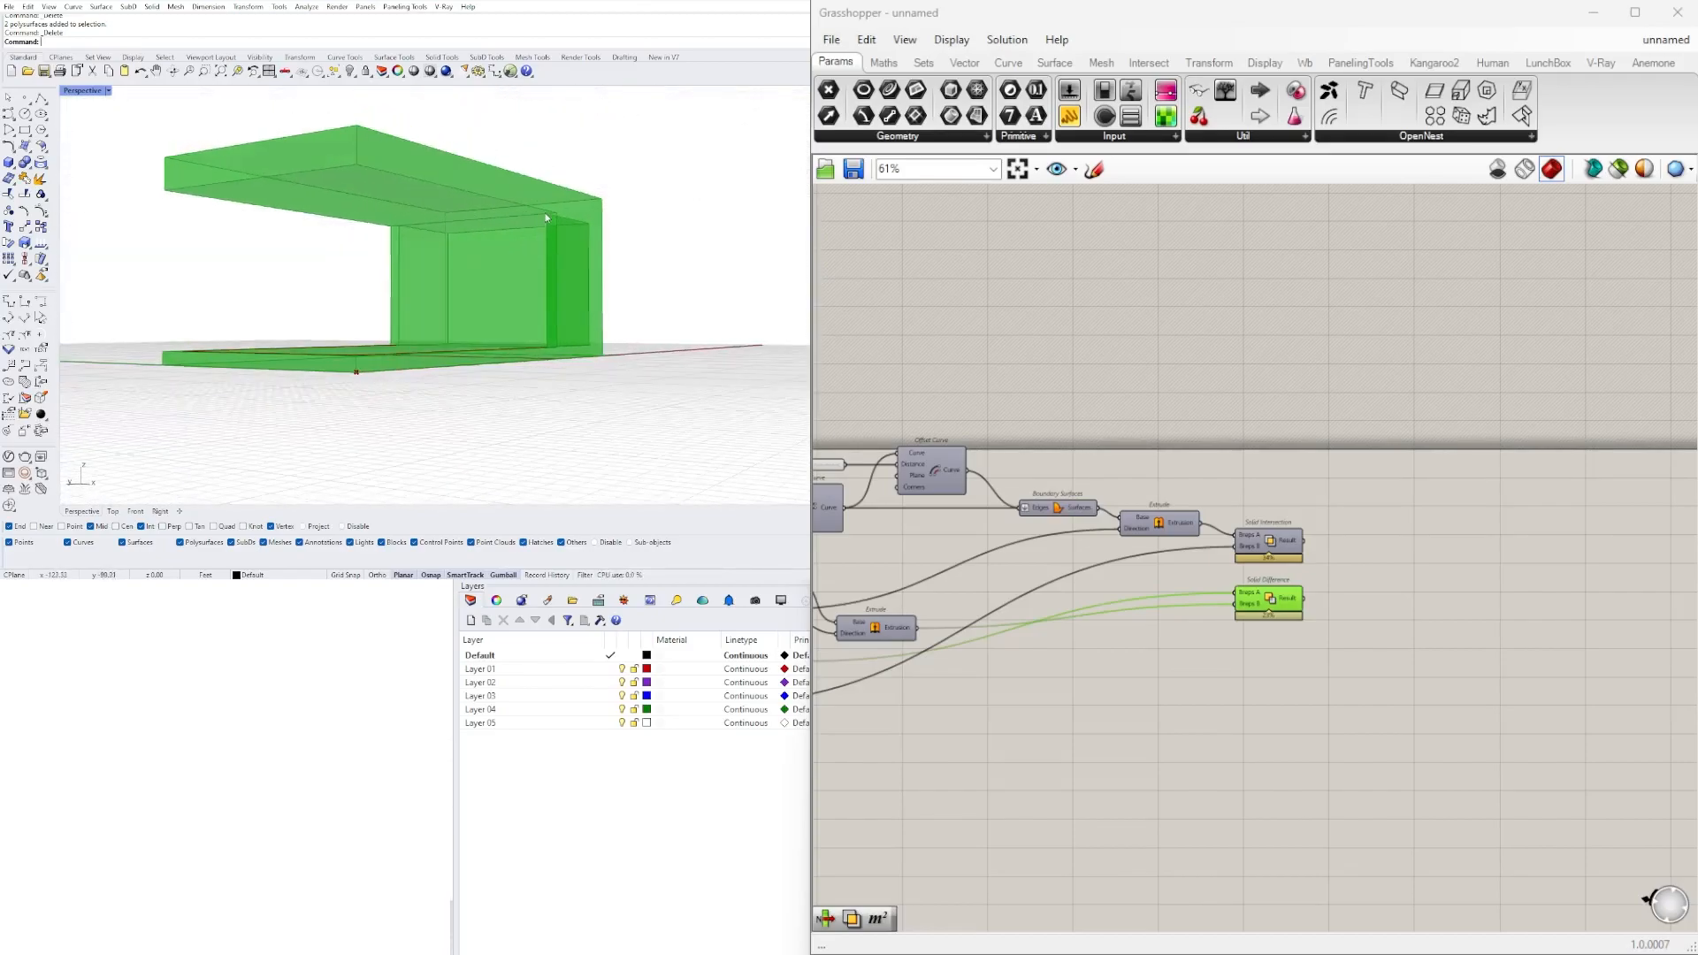
Add a Merge Faces component beside the final Solid Difference and feed it the Solid Difference result.
scroll(1378, 668, up, 3)
click(1196, 571)
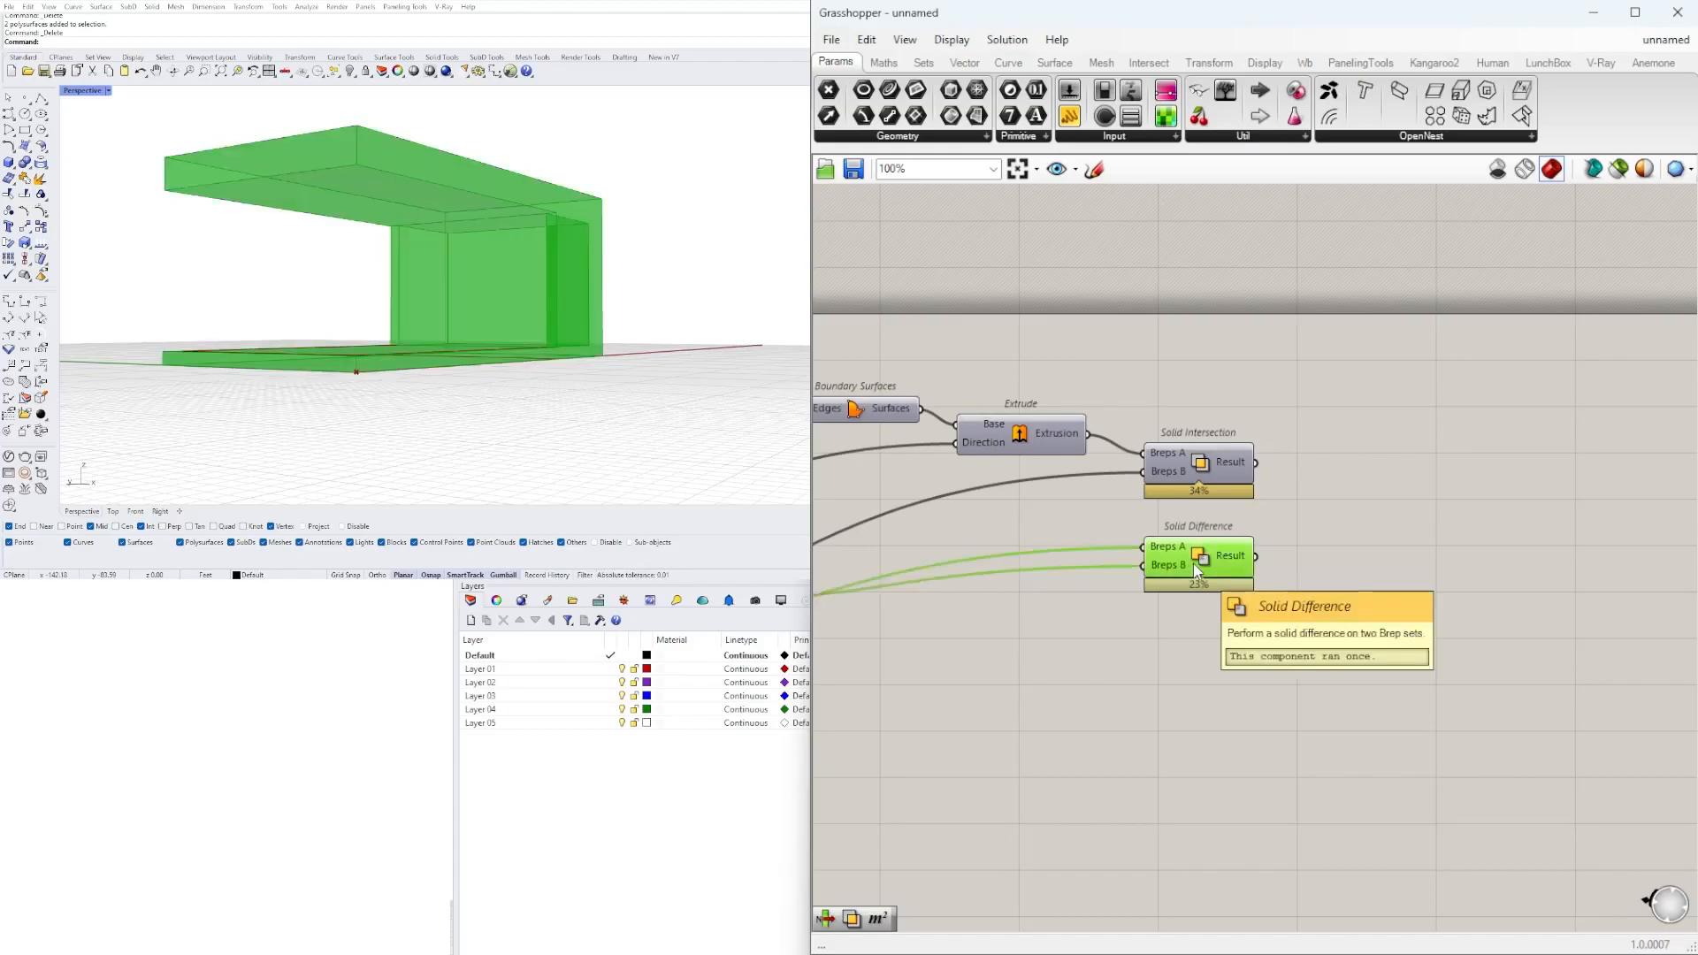
double_click(1372, 588)
drag(1197, 555, 1041, 572)
double_click(1236, 588)
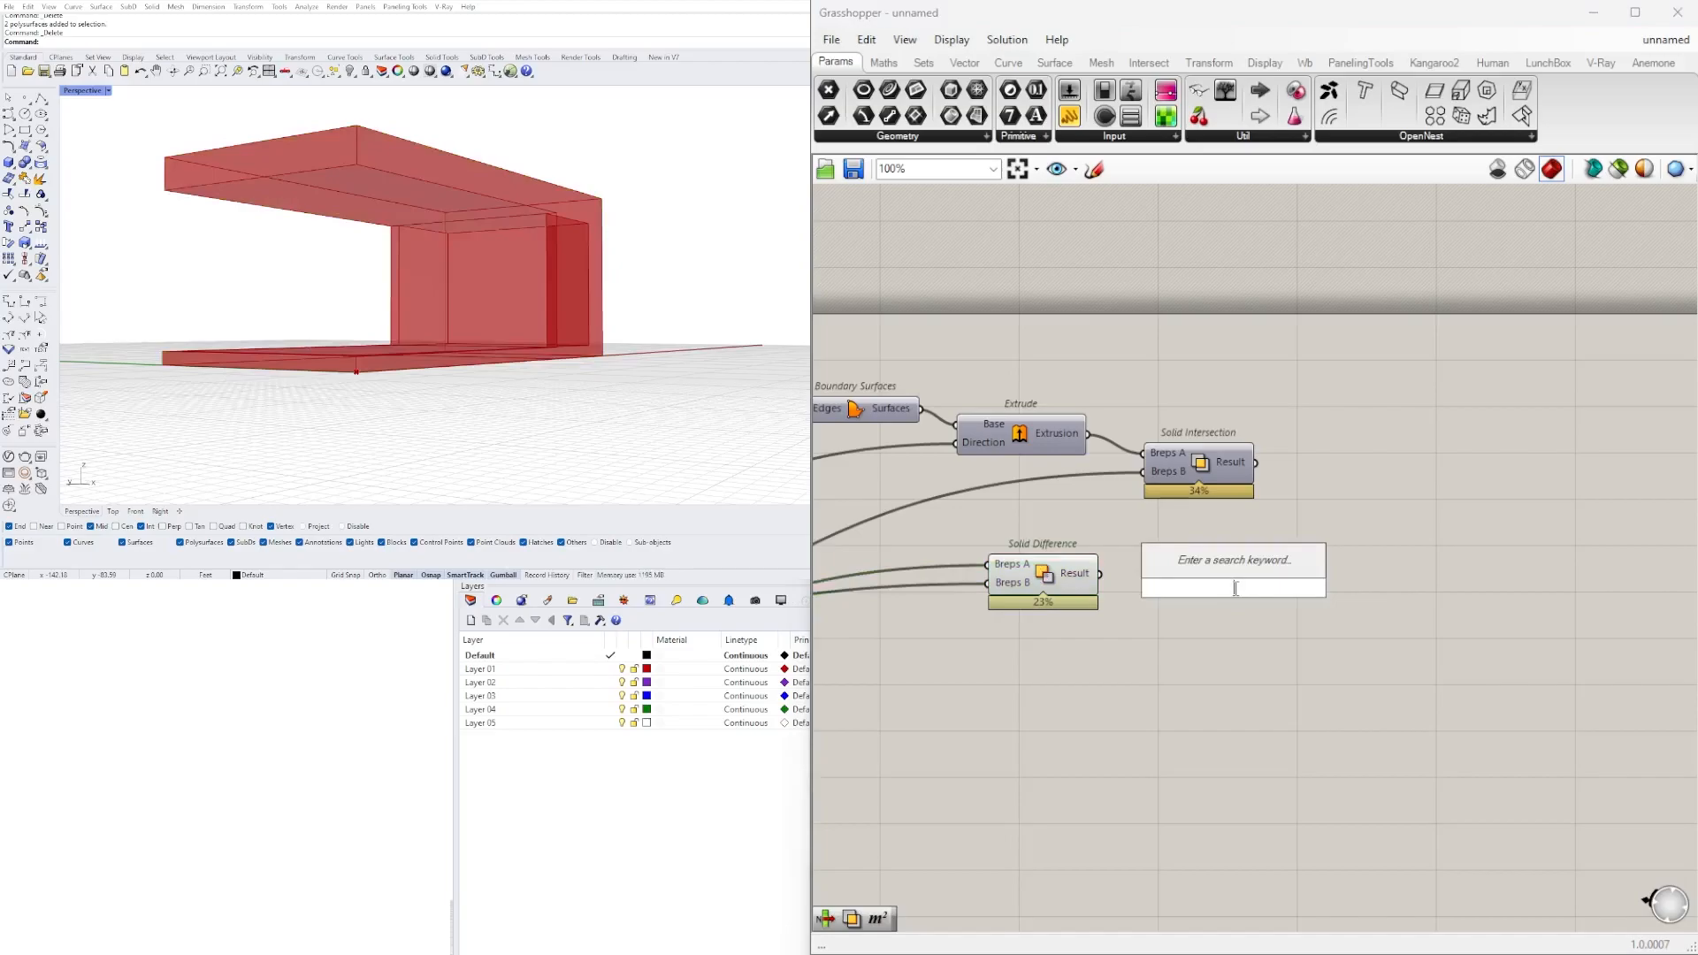
text(MER)
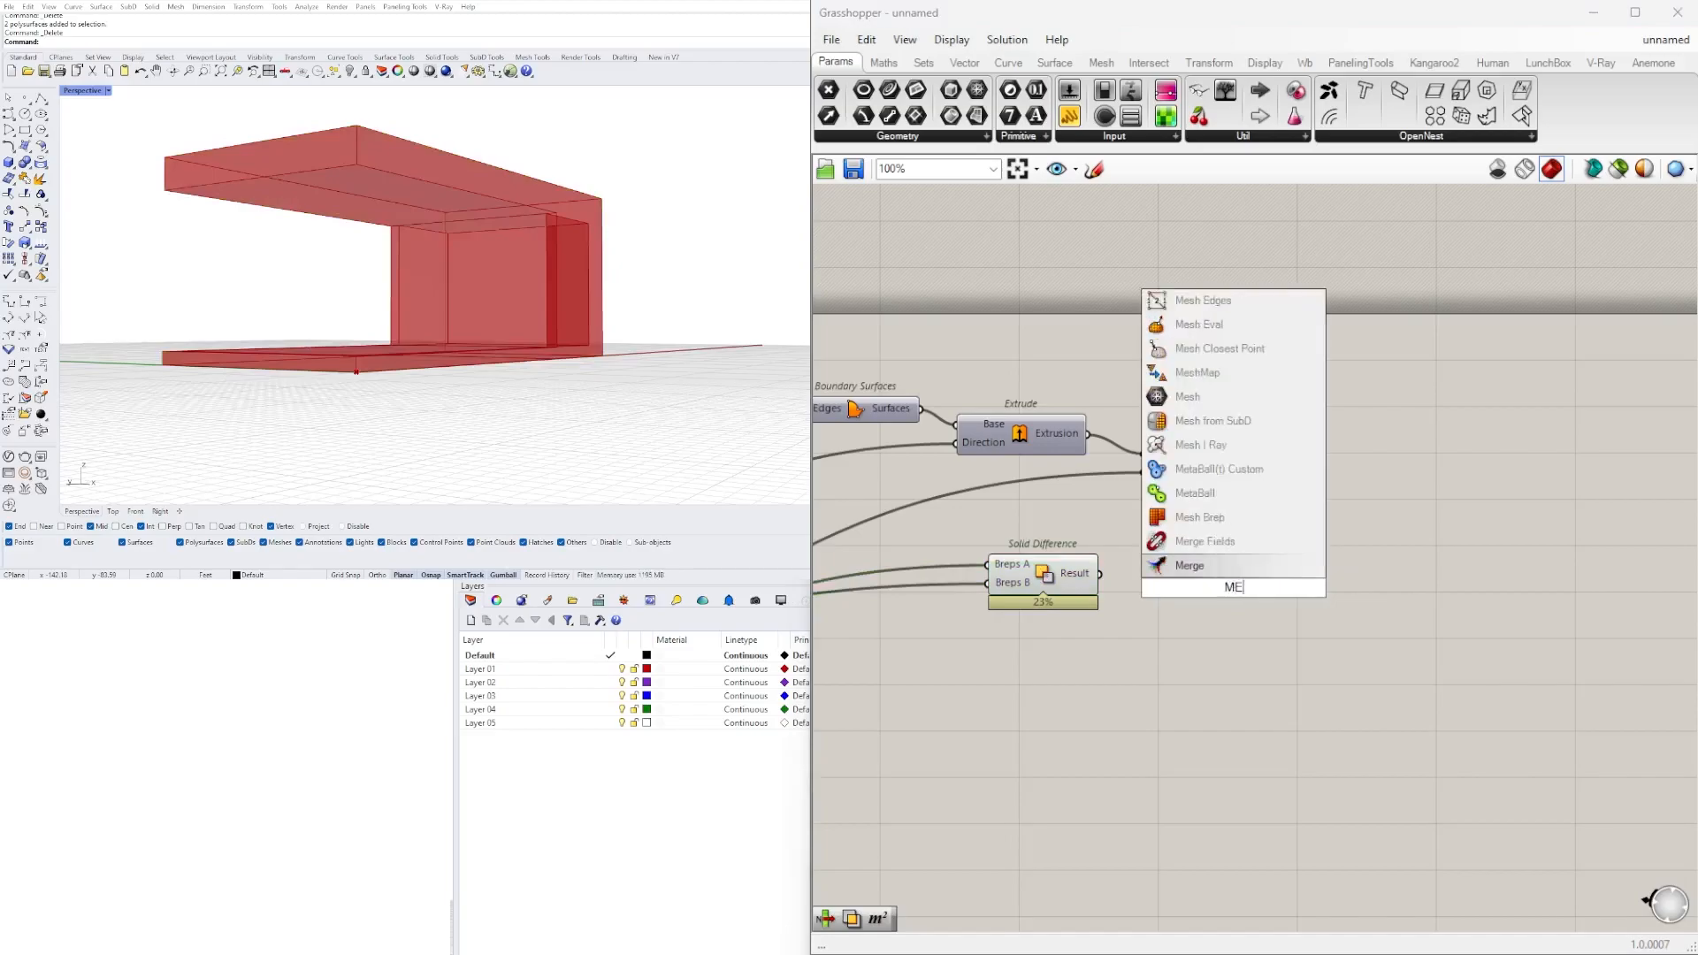
click(1254, 492)
scroll(1106, 560, up, 3)
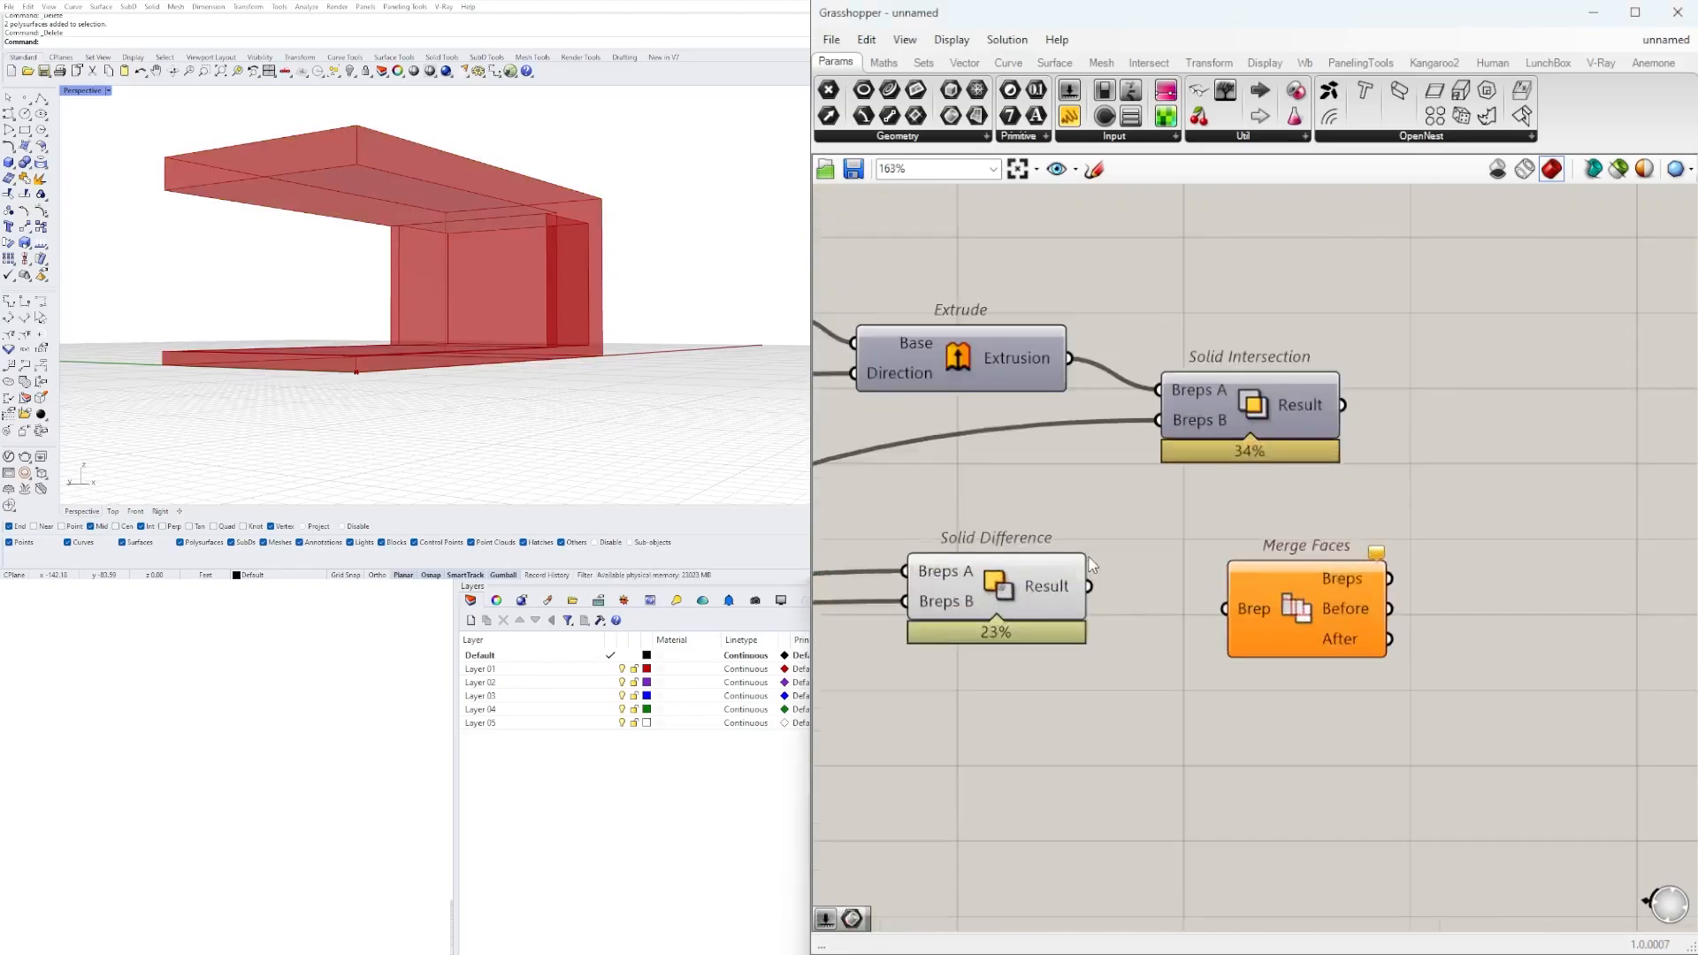
drag(1119, 606, 1224, 587)
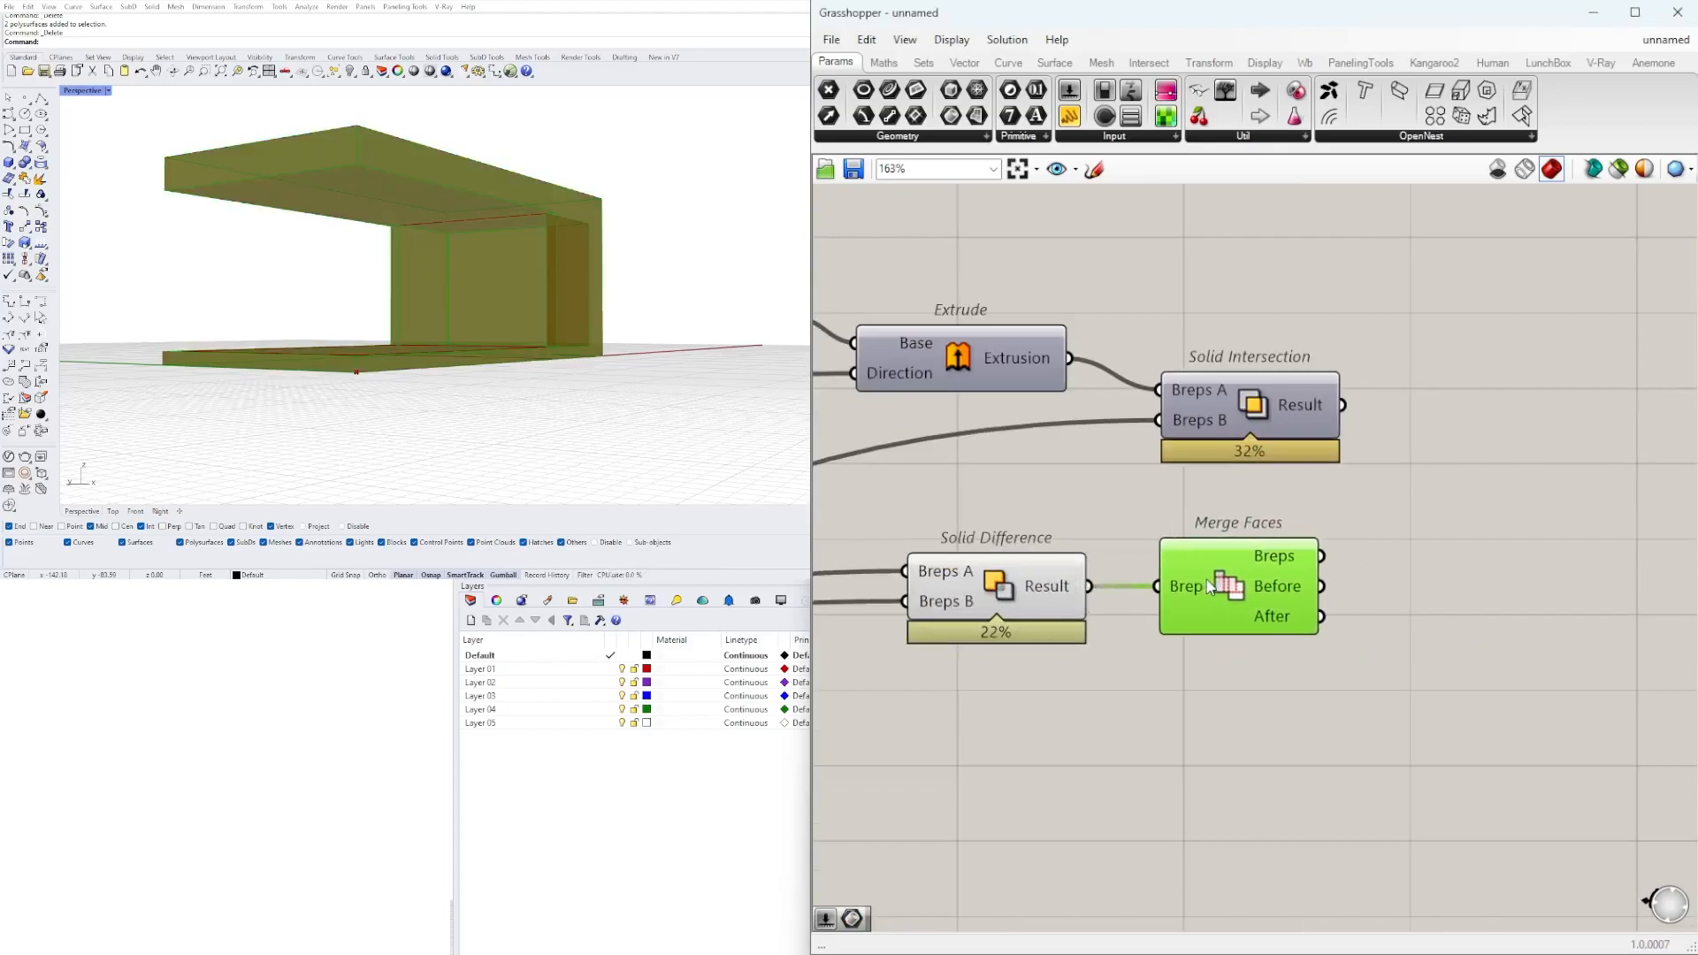
Turn off the preview of the Solid Difference component that feeds Merge Faces.
click(1047, 682)
drag(1038, 674, 995, 533)
middle_click(996, 535)
click(1039, 496)
Set the first rectangle's X size to 85 and the shared Y size to 47, and slightly reduce the second rectangle's X size.
right_drag(363, 380, 442, 268)
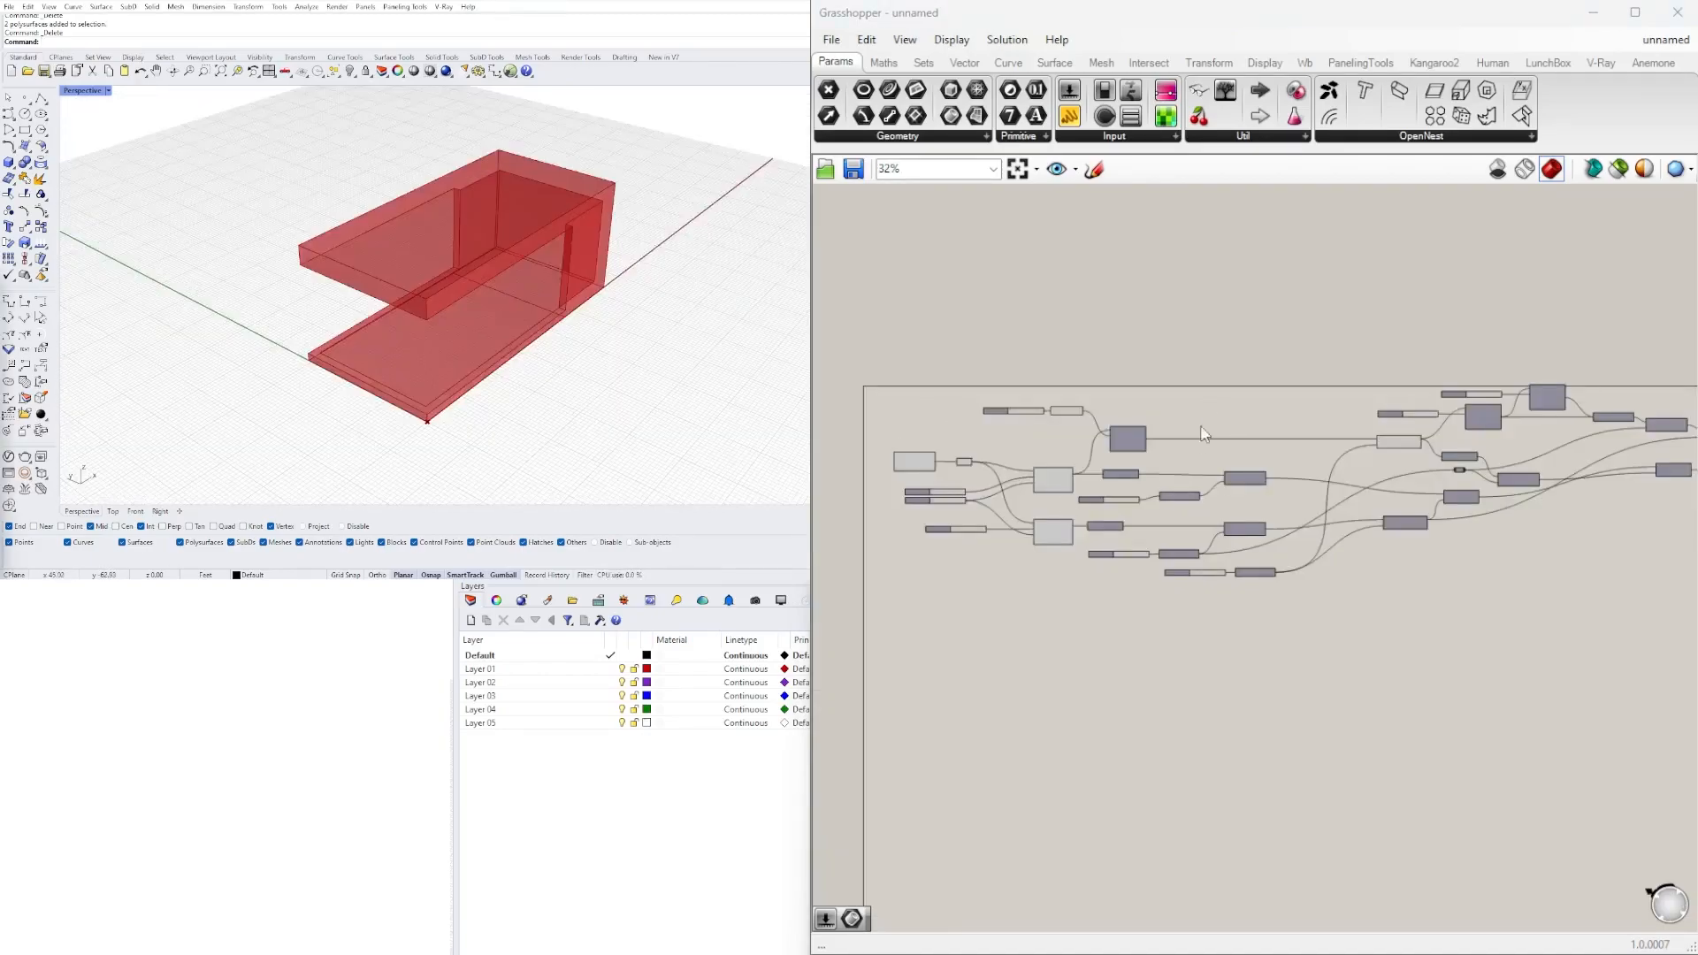
scroll(913, 497, up, 10)
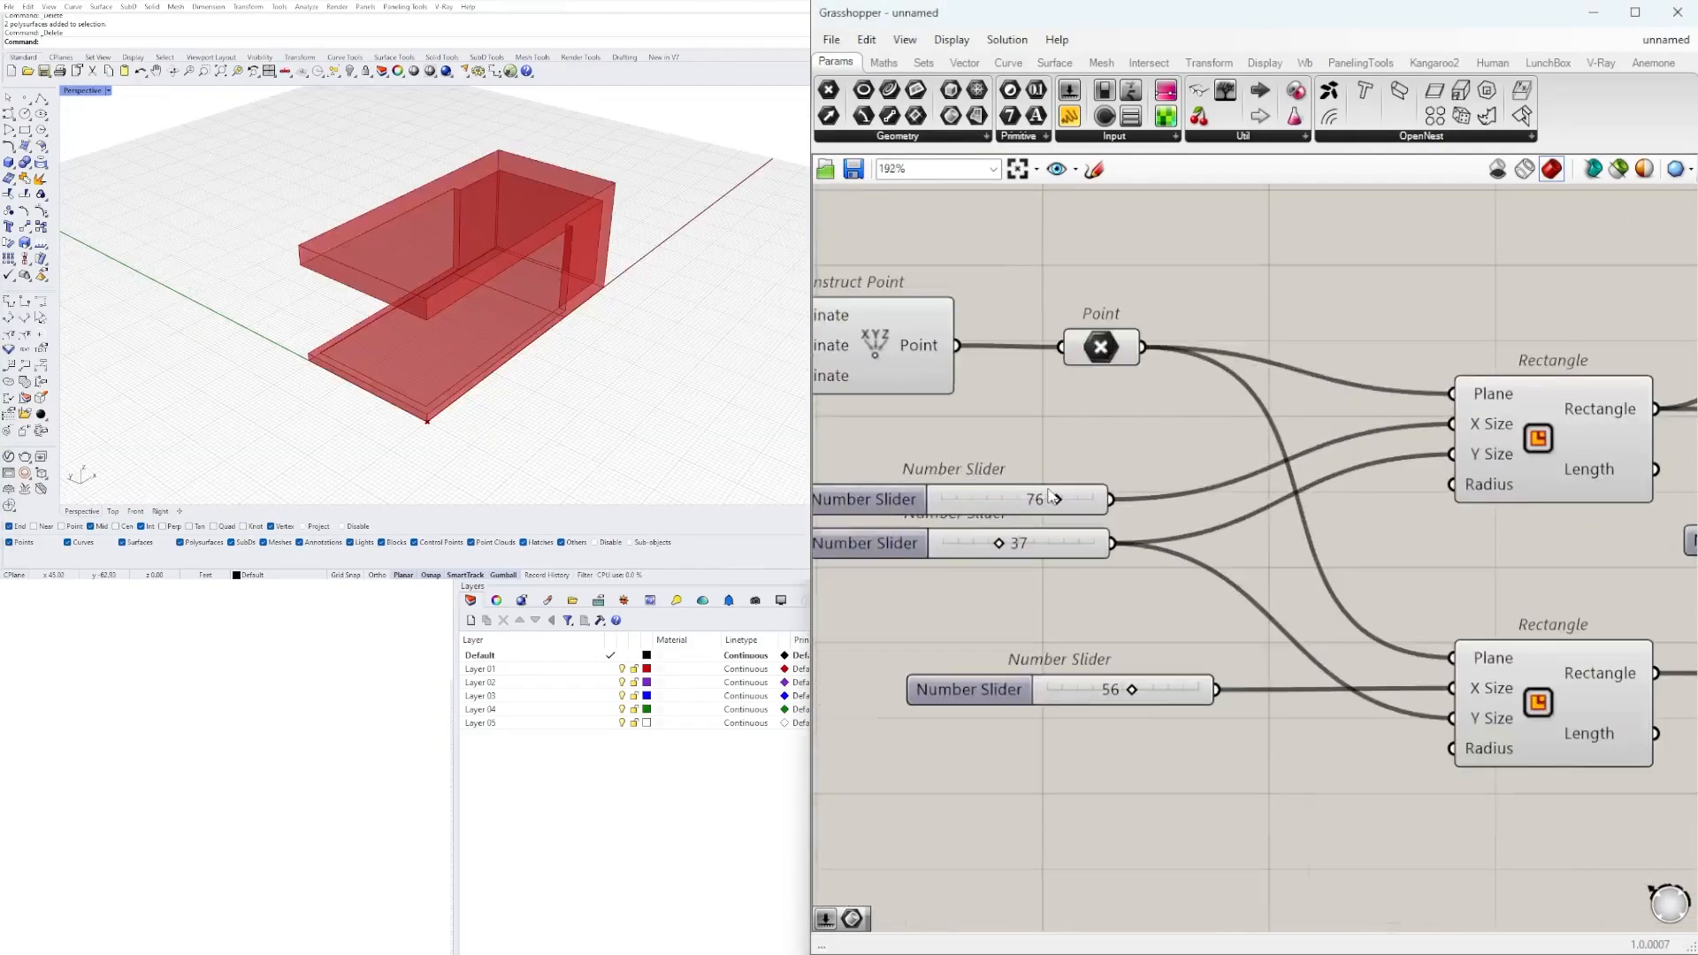
drag(1159, 451, 1188, 450)
mouse_move(1072, 524)
mouse_down()
mouse_move(1039, 518)
mouse_move(1089, 520)
mouse_up()
scroll(1229, 626, down, 6)
scroll(1229, 626, up, 5)
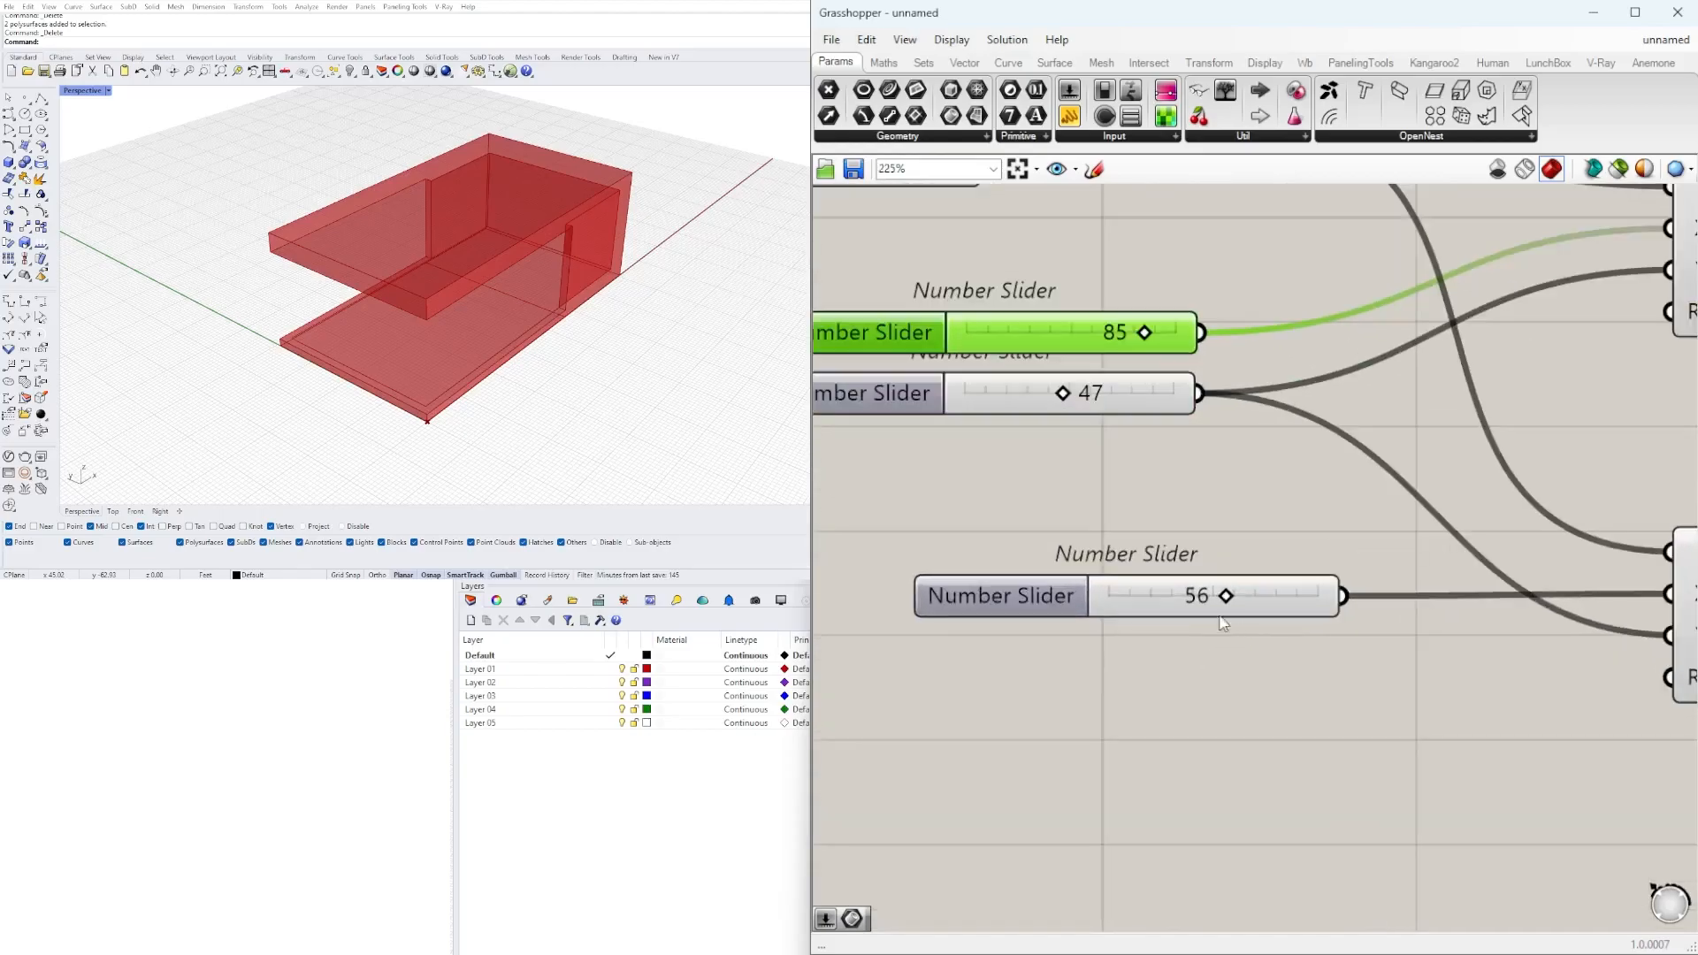
mouse_move(1213, 600)
mouse_down()
mouse_move(1155, 601)
mouse_move(1225, 601)
mouse_move(1201, 605)
mouse_up()
right_drag(691, 363, 670, 321)
Turn the Solid Intersection preview back on and check the perimeter walls together with the merged building body.
scroll(1313, 451, down, 6)
right_drag(1592, 473, 955, 526)
scroll(956, 527, down, 3)
scroll(1468, 482, up, 4)
right_click(1426, 375)
click(1468, 409)
click(1155, 649)
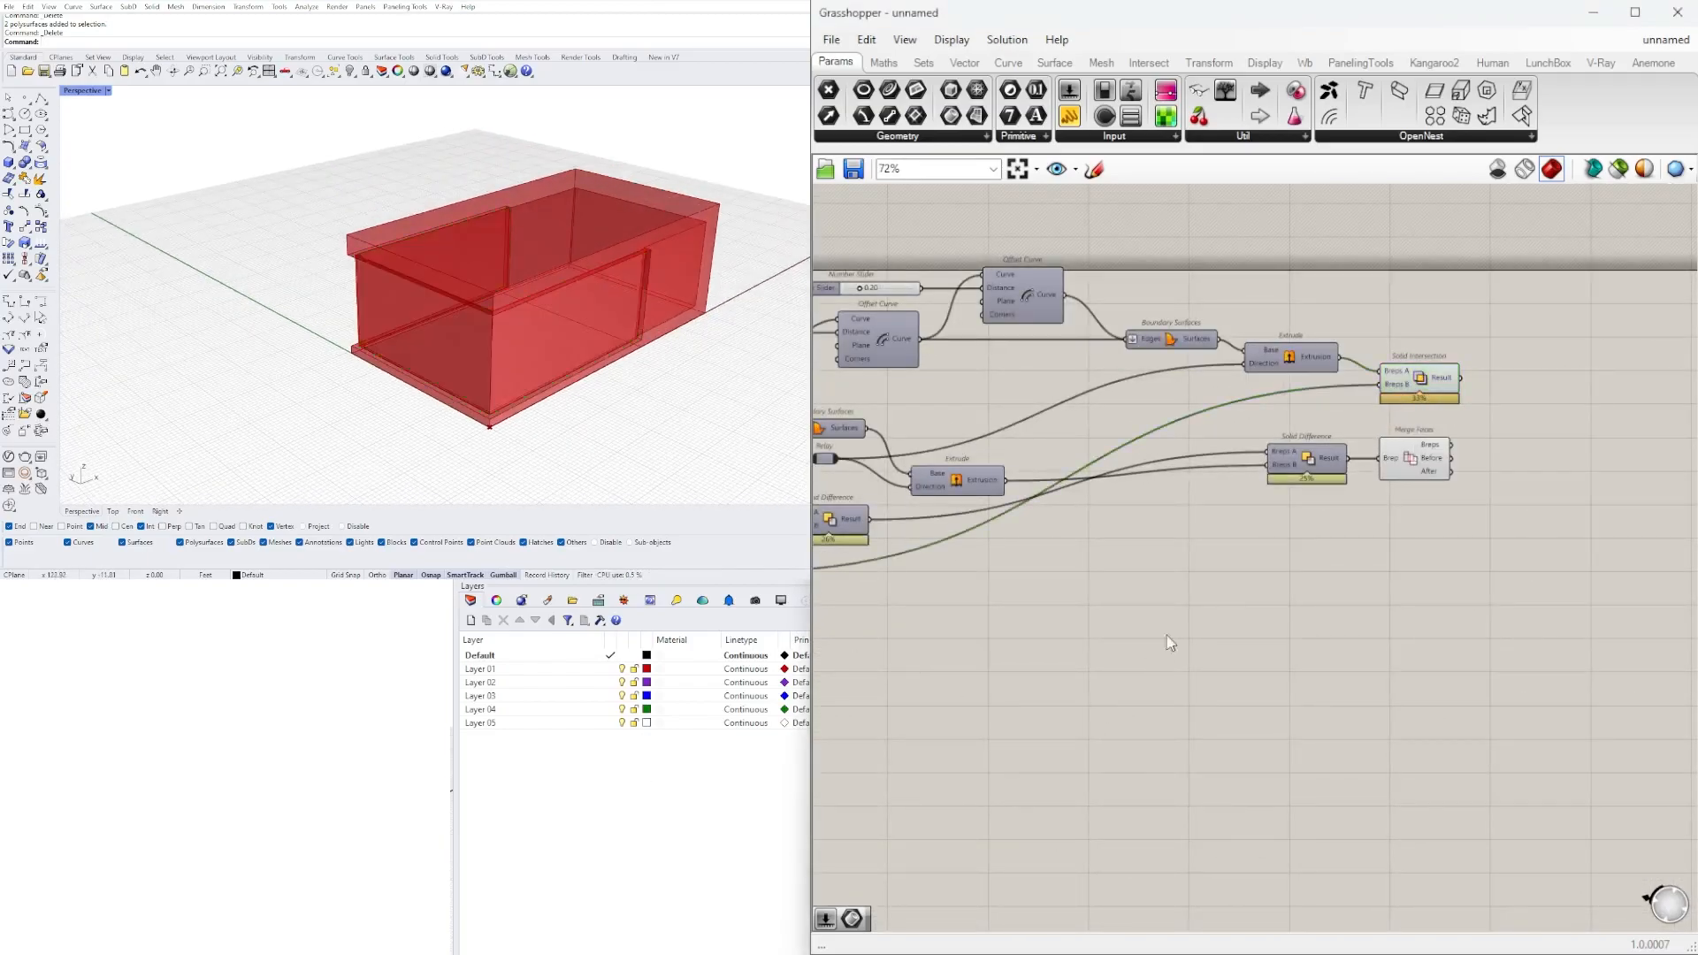
right_drag(563, 302, 389, 317)
scroll(388, 316, up, 3)
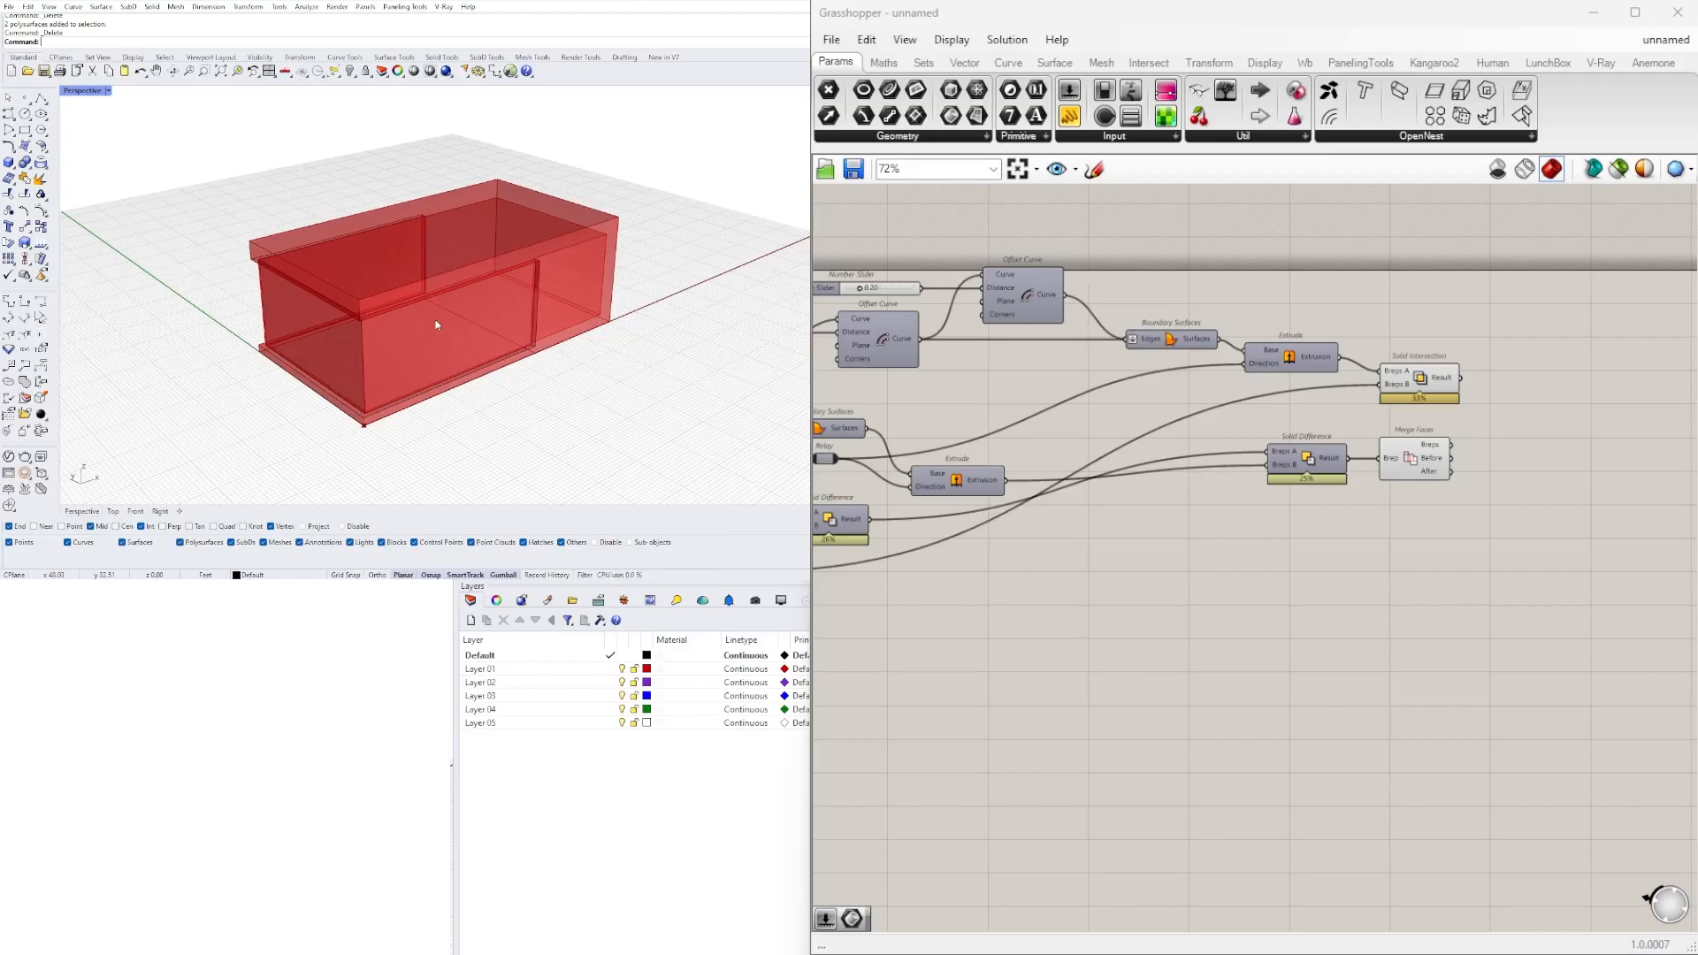
right_drag(386, 325, 433, 314)
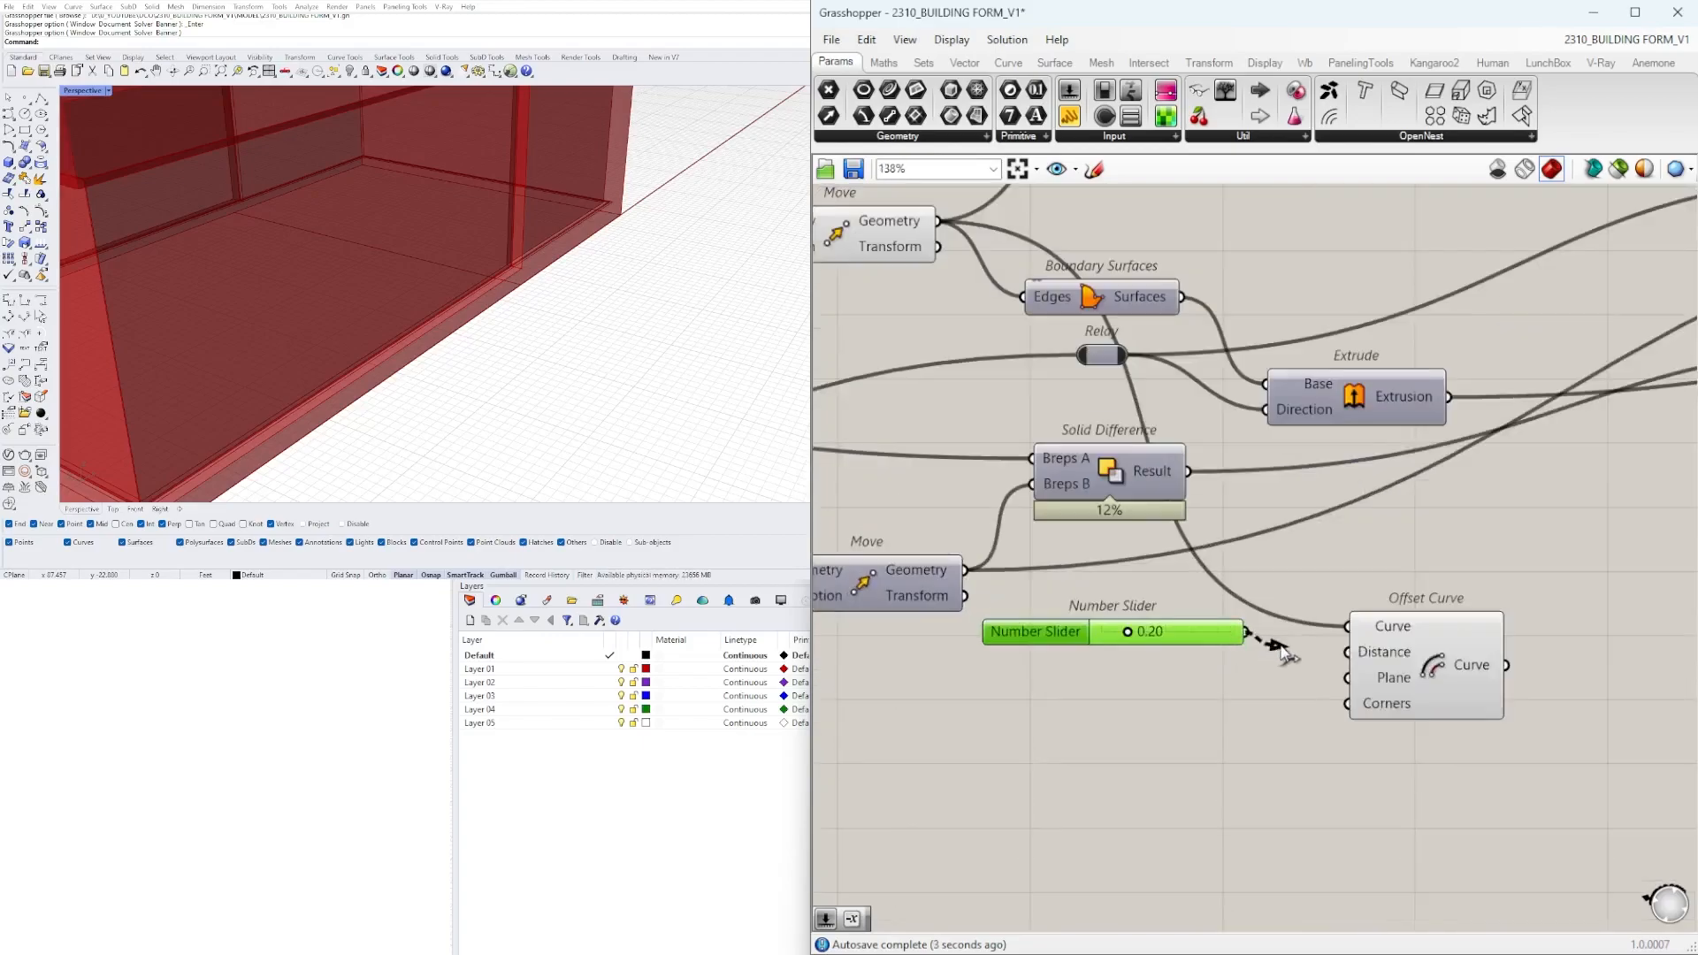
Connect a 0.20 number slider to the distance input of the new Offset Curve fed by the moved geometry.
drag(1250, 633, 1346, 652)
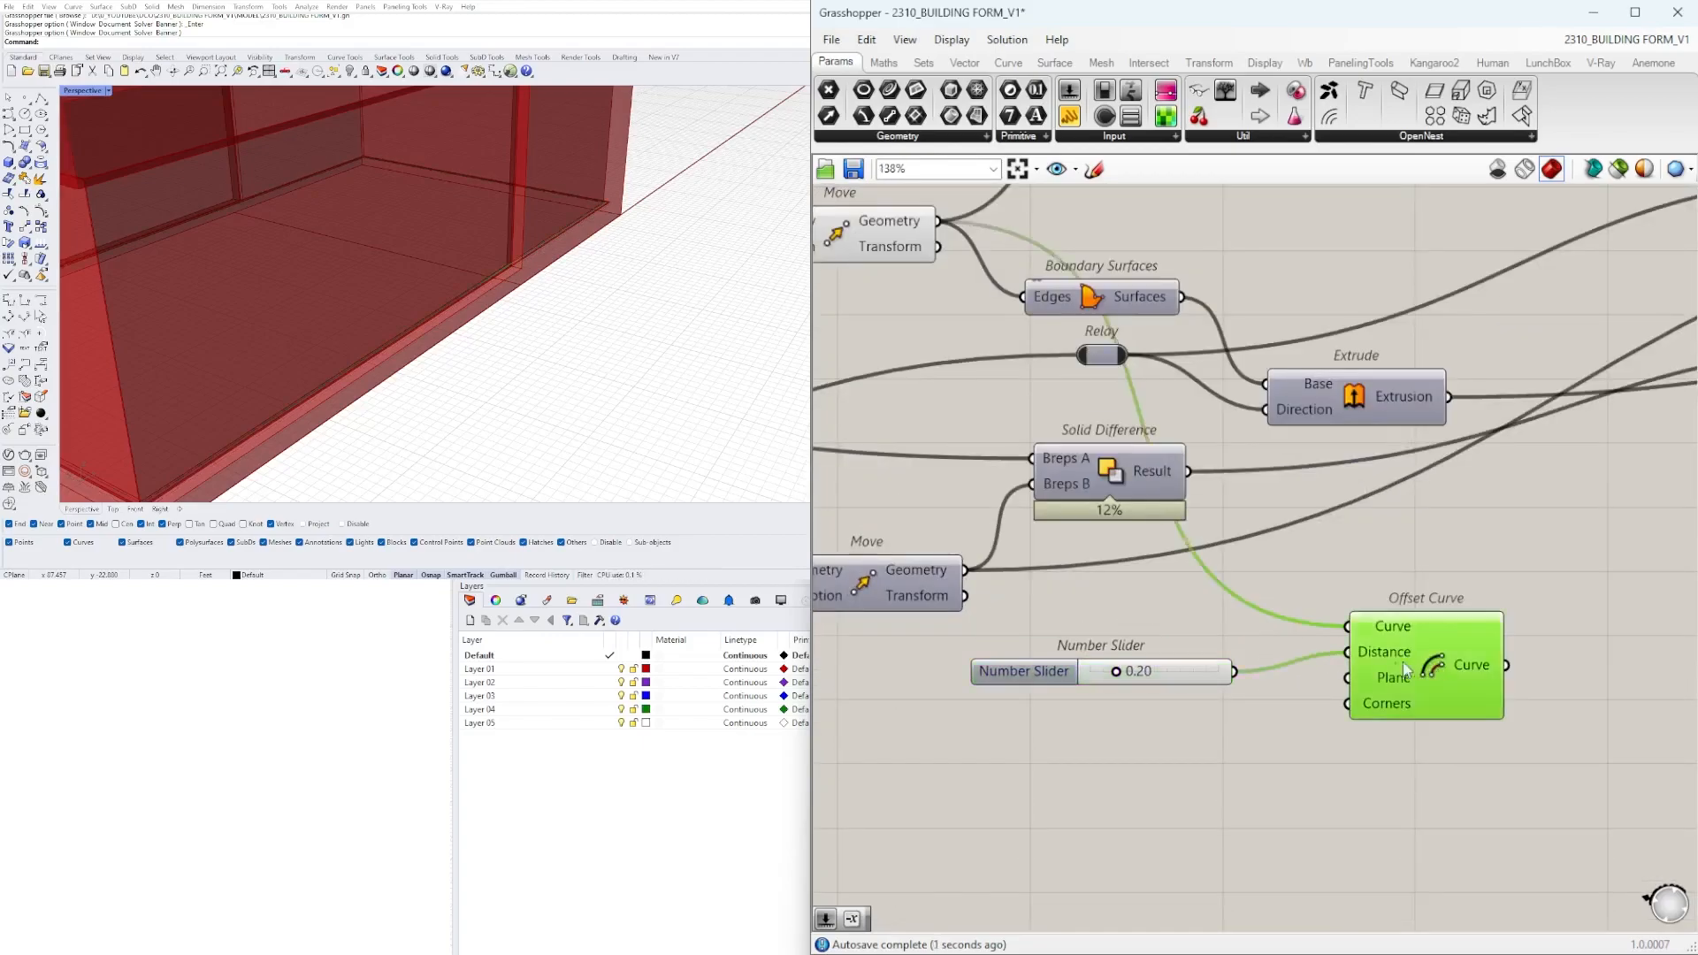
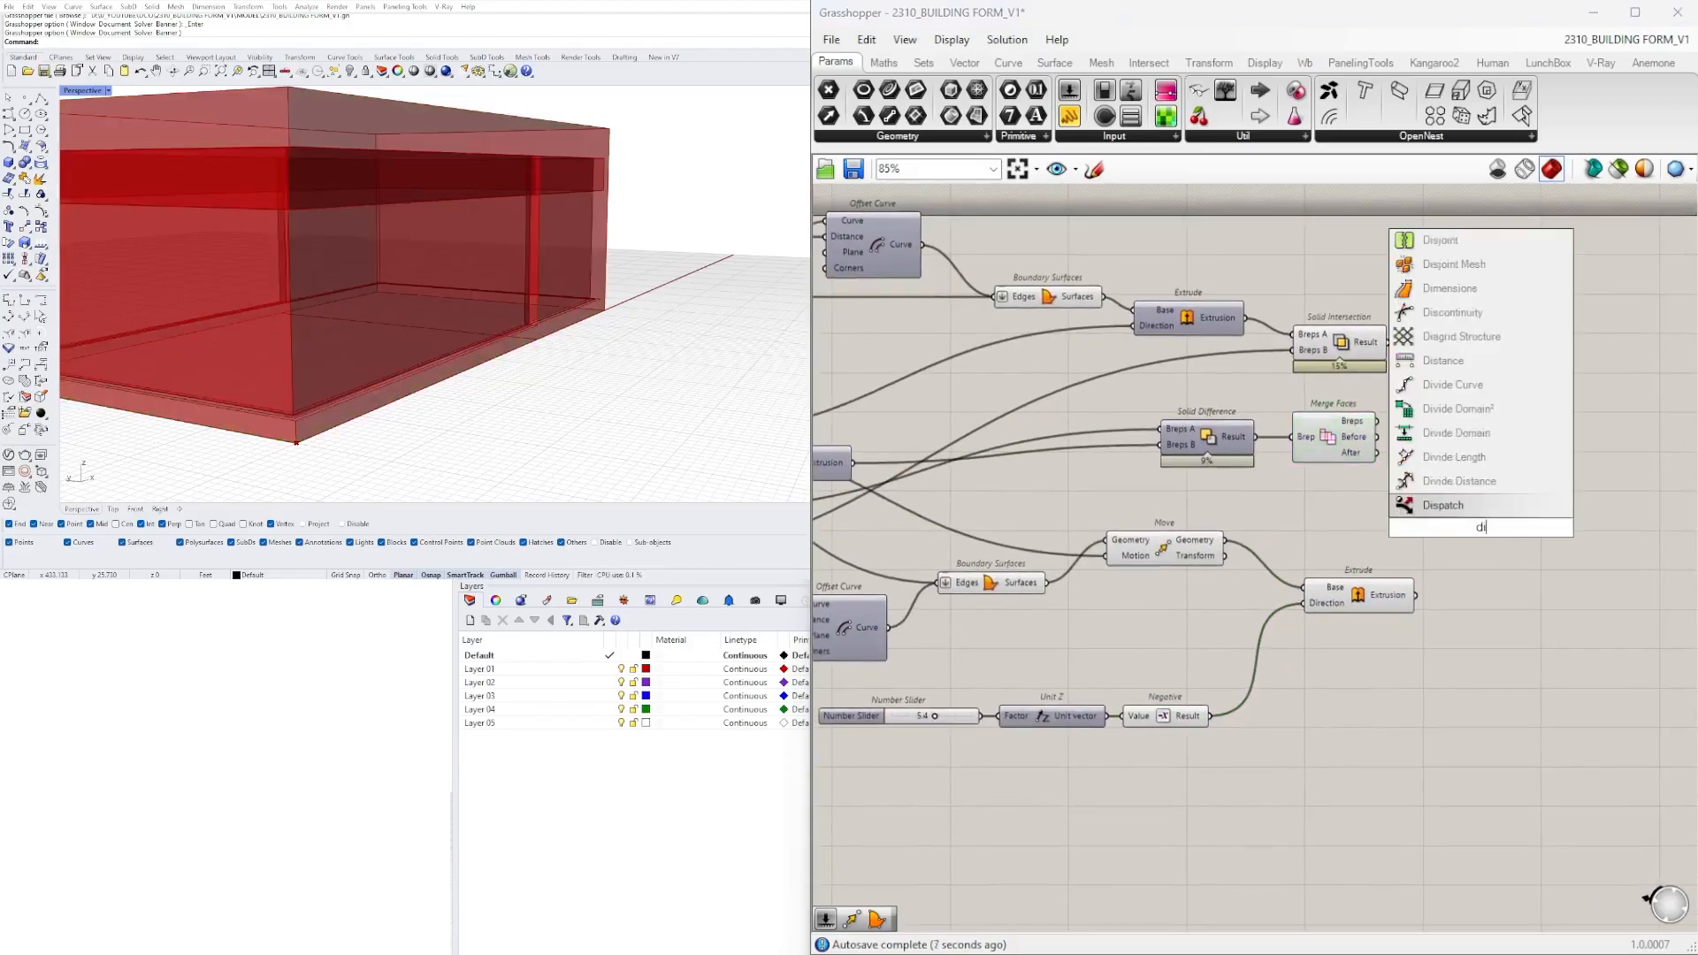
Add Solid Differences that subtract the building body from the new extrusion and the resulting header from the Solid Intersection walls.
key(Return)
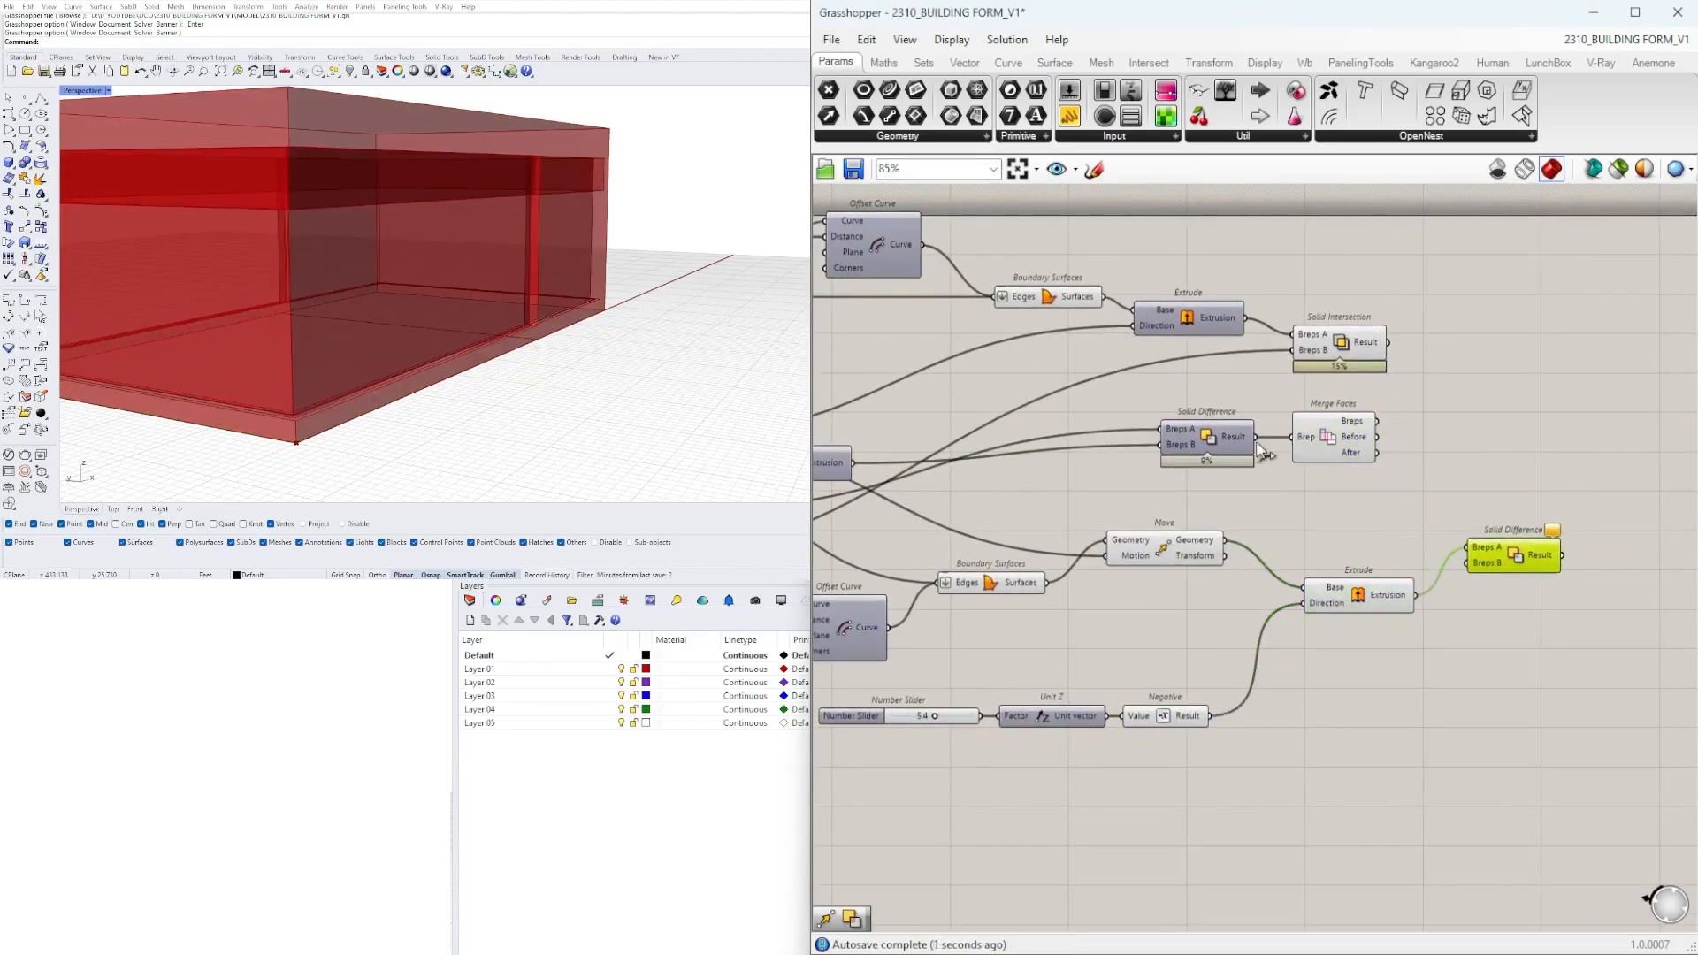
scroll(1521, 551, up, 3)
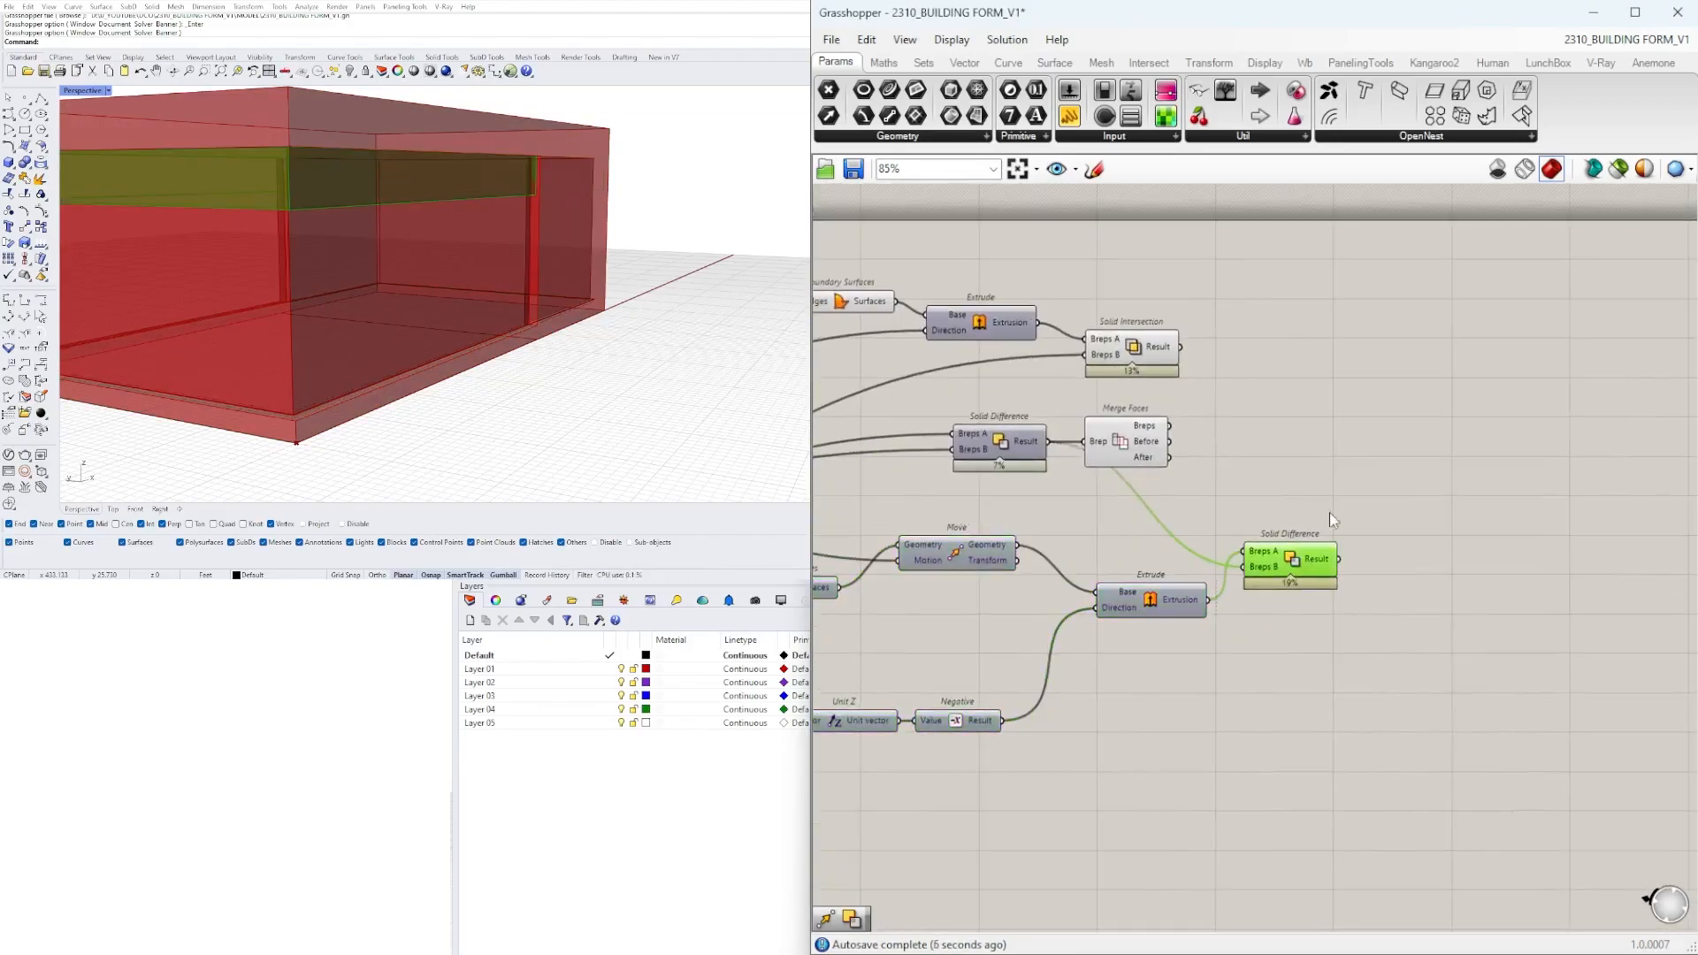
double_click(1366, 489)
text(di)
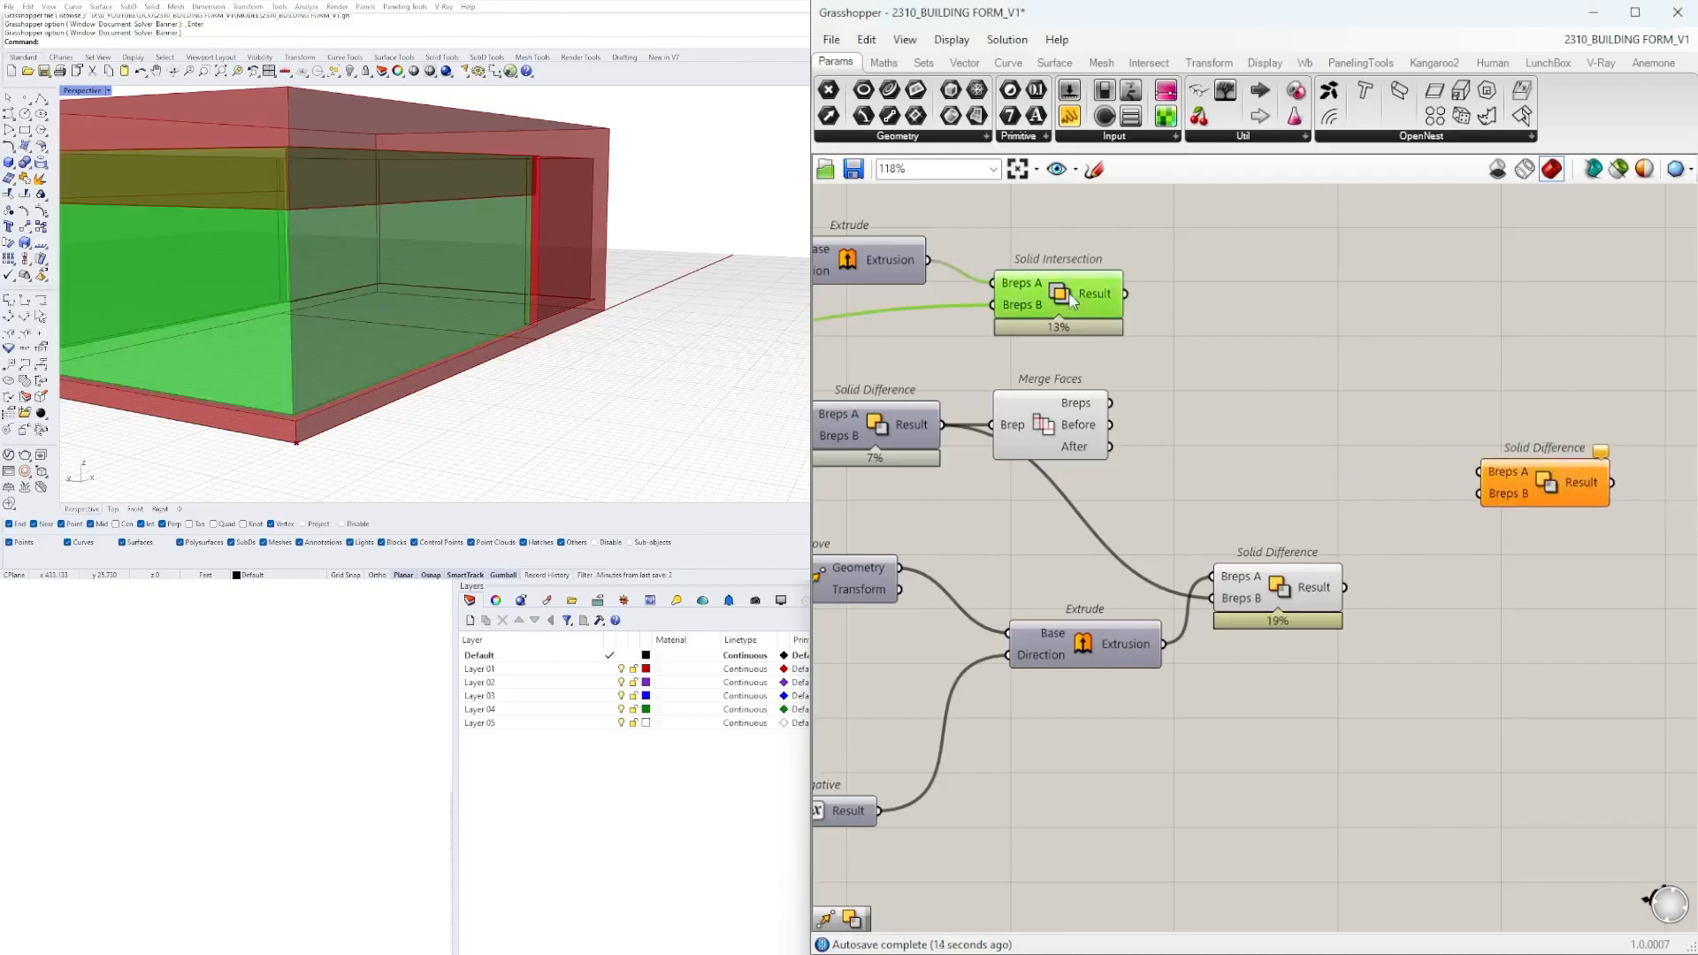
drag(1127, 293, 1492, 477)
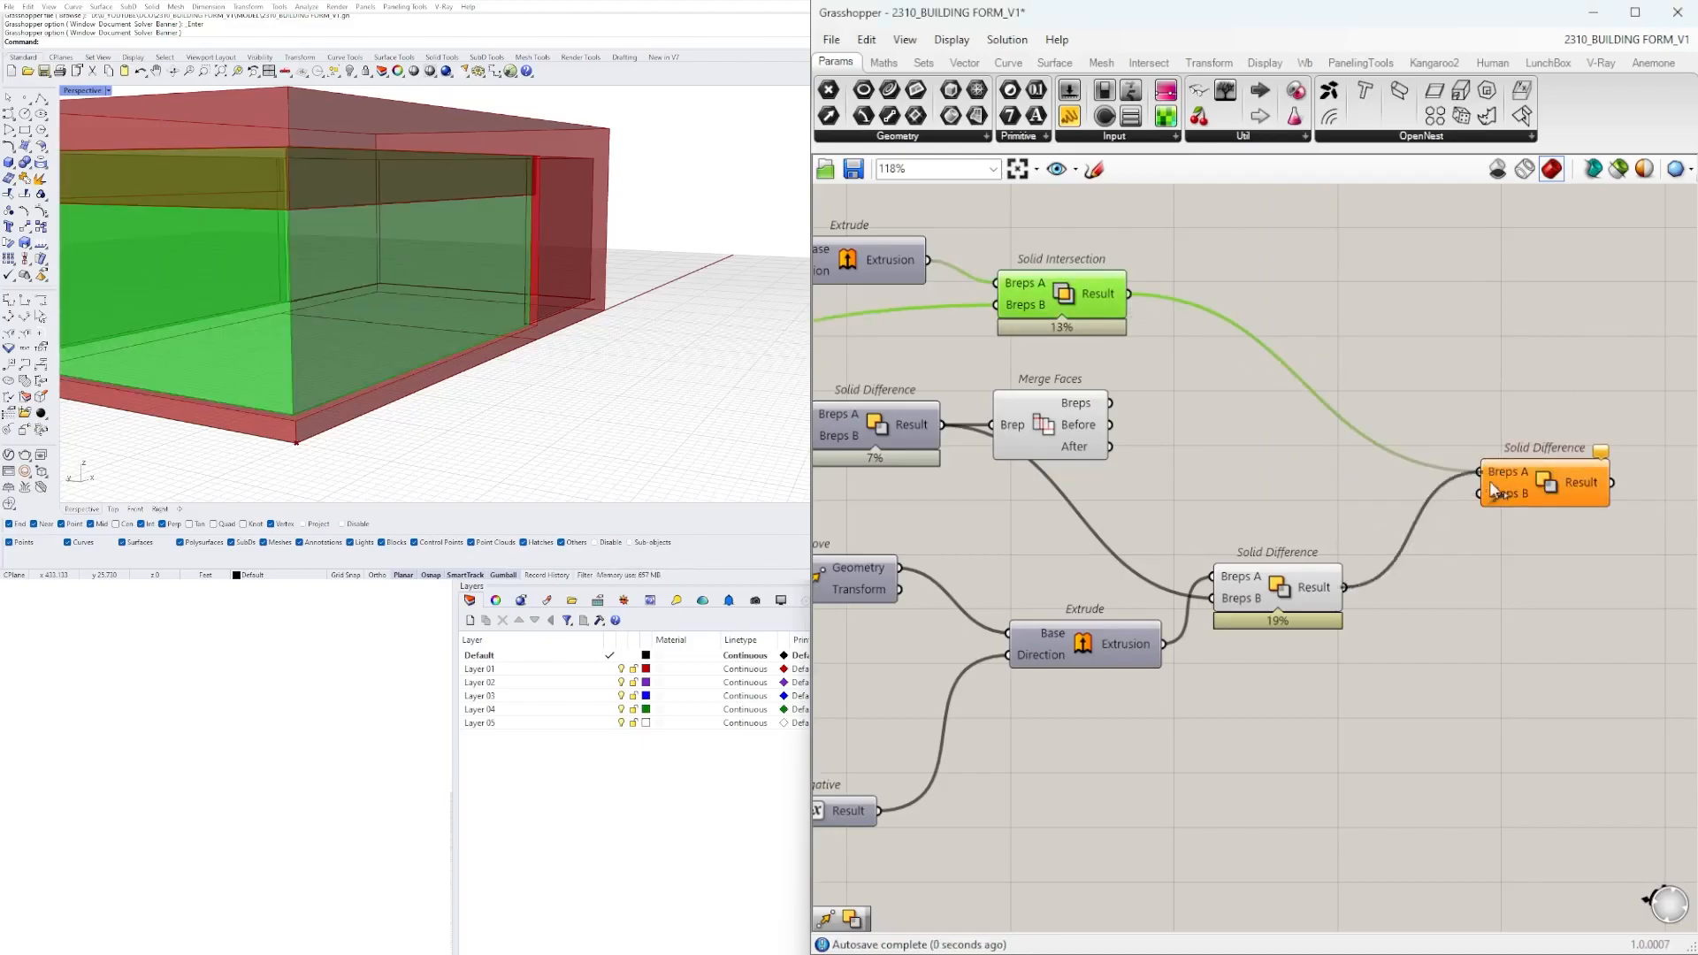
drag(1345, 587, 1492, 500)
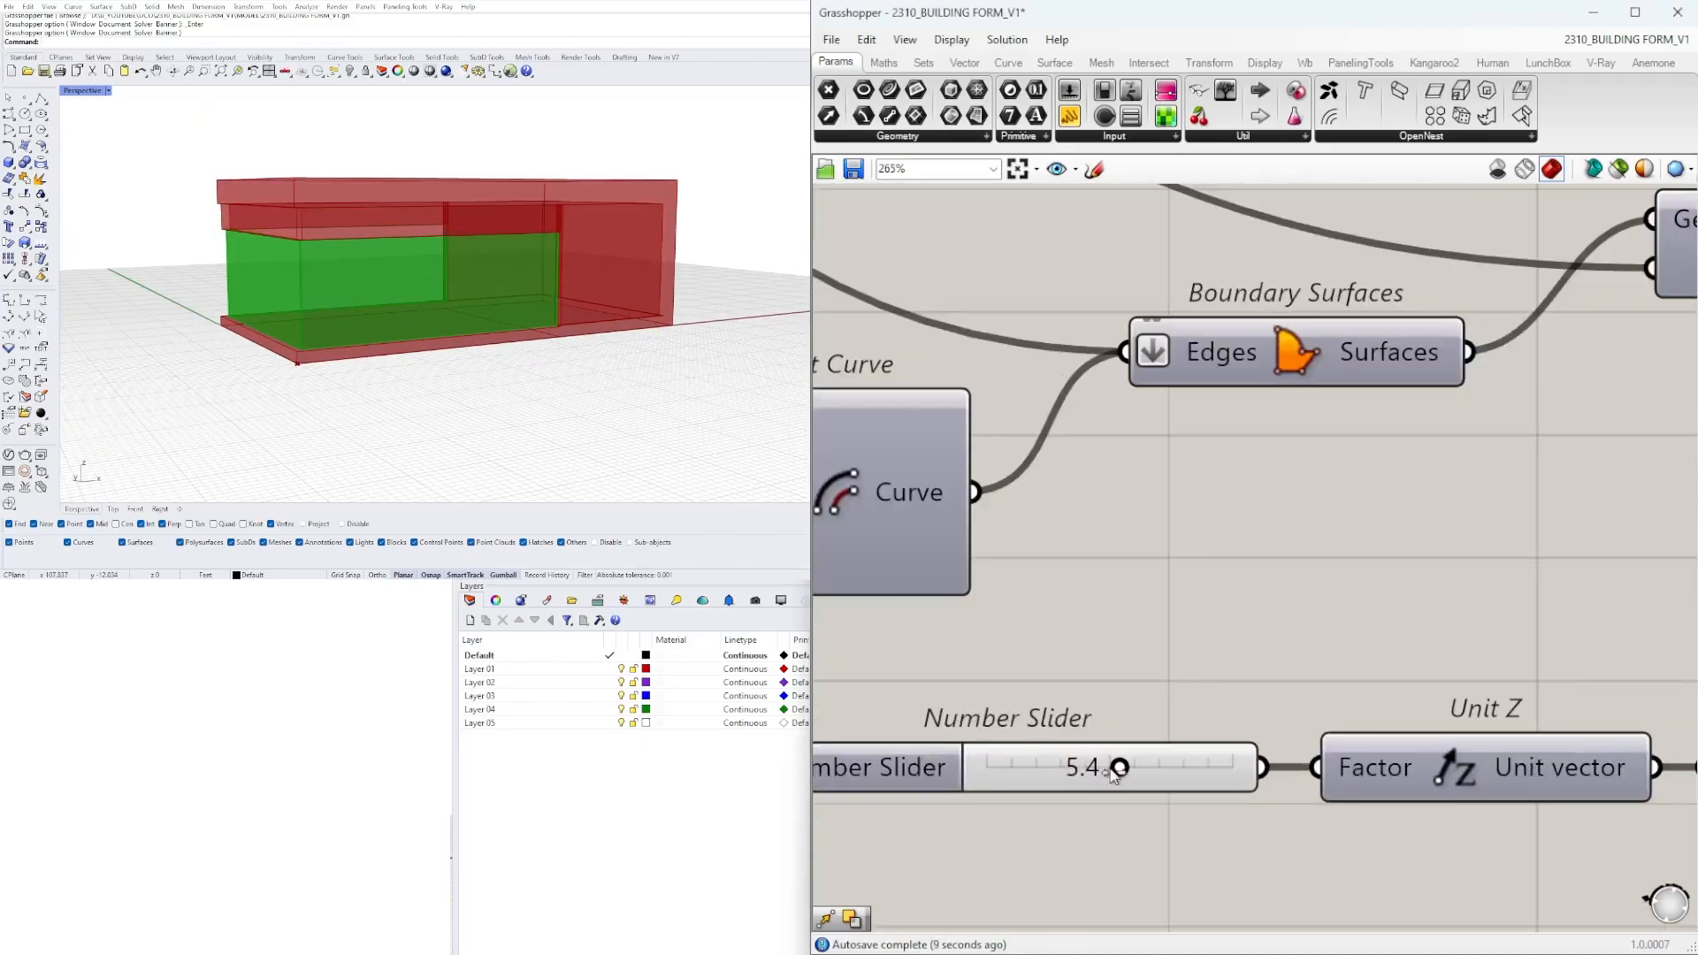
Hide the source previews, collect the Merge Faces breps in a Geometry container and group it under the name FORM.
click(1327, 458)
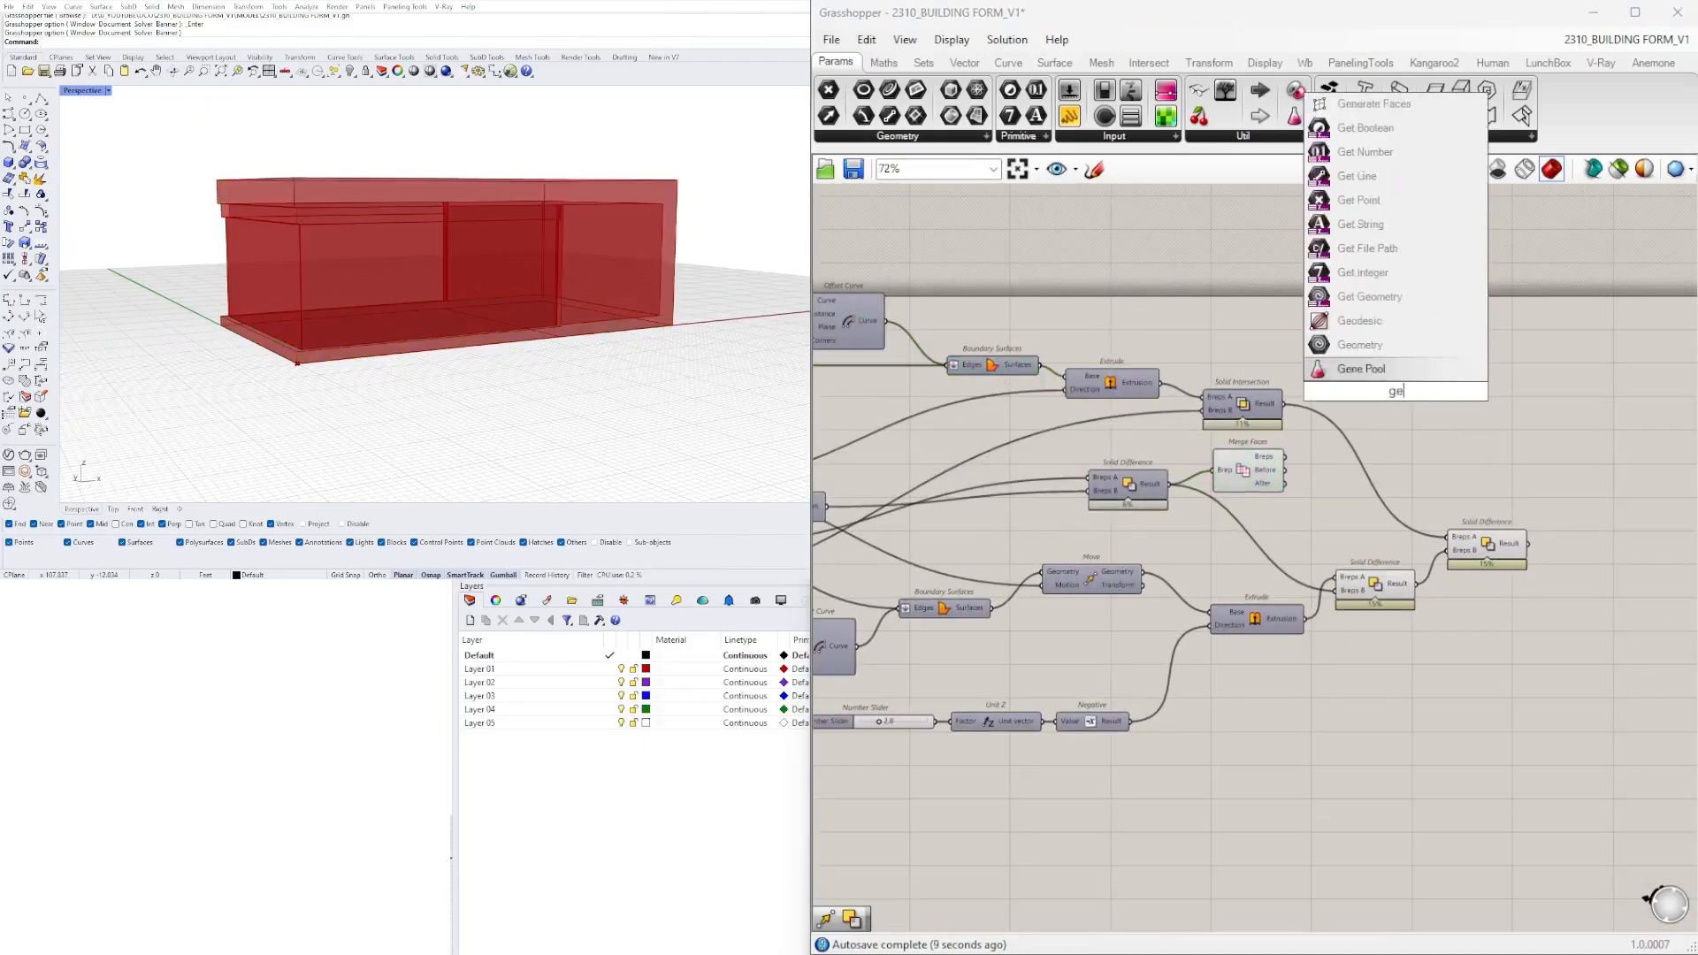
scroll(1422, 414, up, 2)
click(1176, 492)
key(ctrl+q)
right_drag(1278, 360, 1175, 370)
click(1431, 384)
key(ctrl+g)
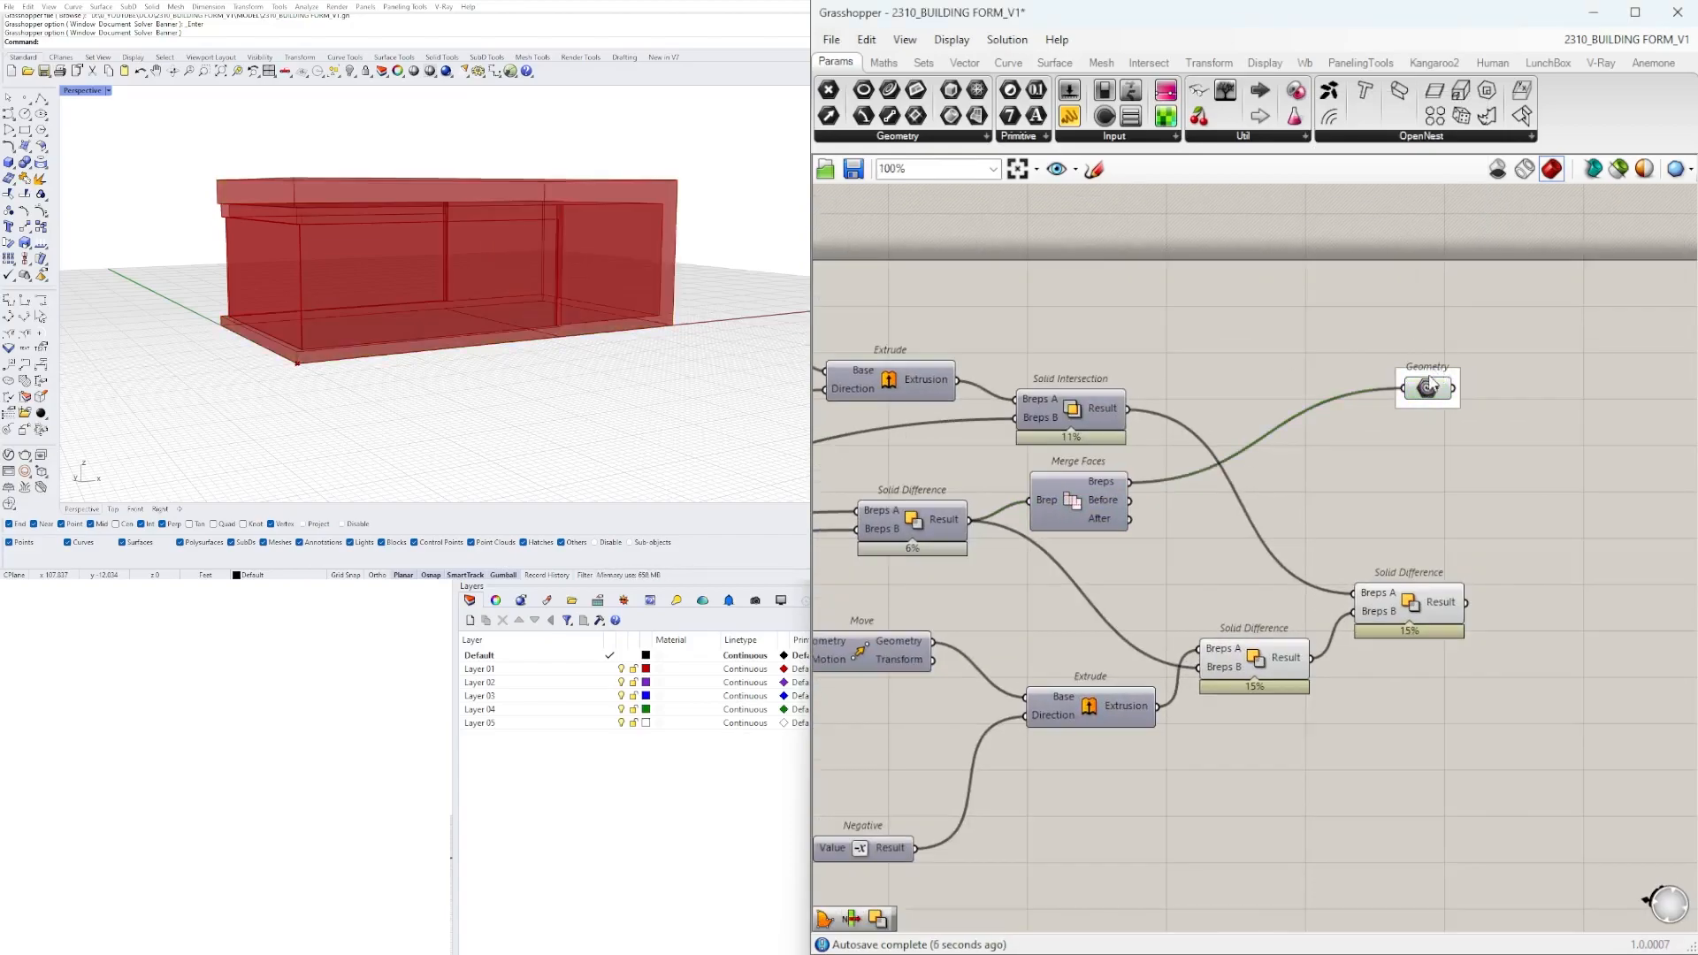
key(Return)
Duplicate the Geometry container, feed it from the final Solid Difference and group it under the name GLASS.
drag(1426, 388, 1573, 405)
alt+drag(1572, 405, 1575, 467)
click(1411, 602)
drag(1466, 602, 1574, 456)
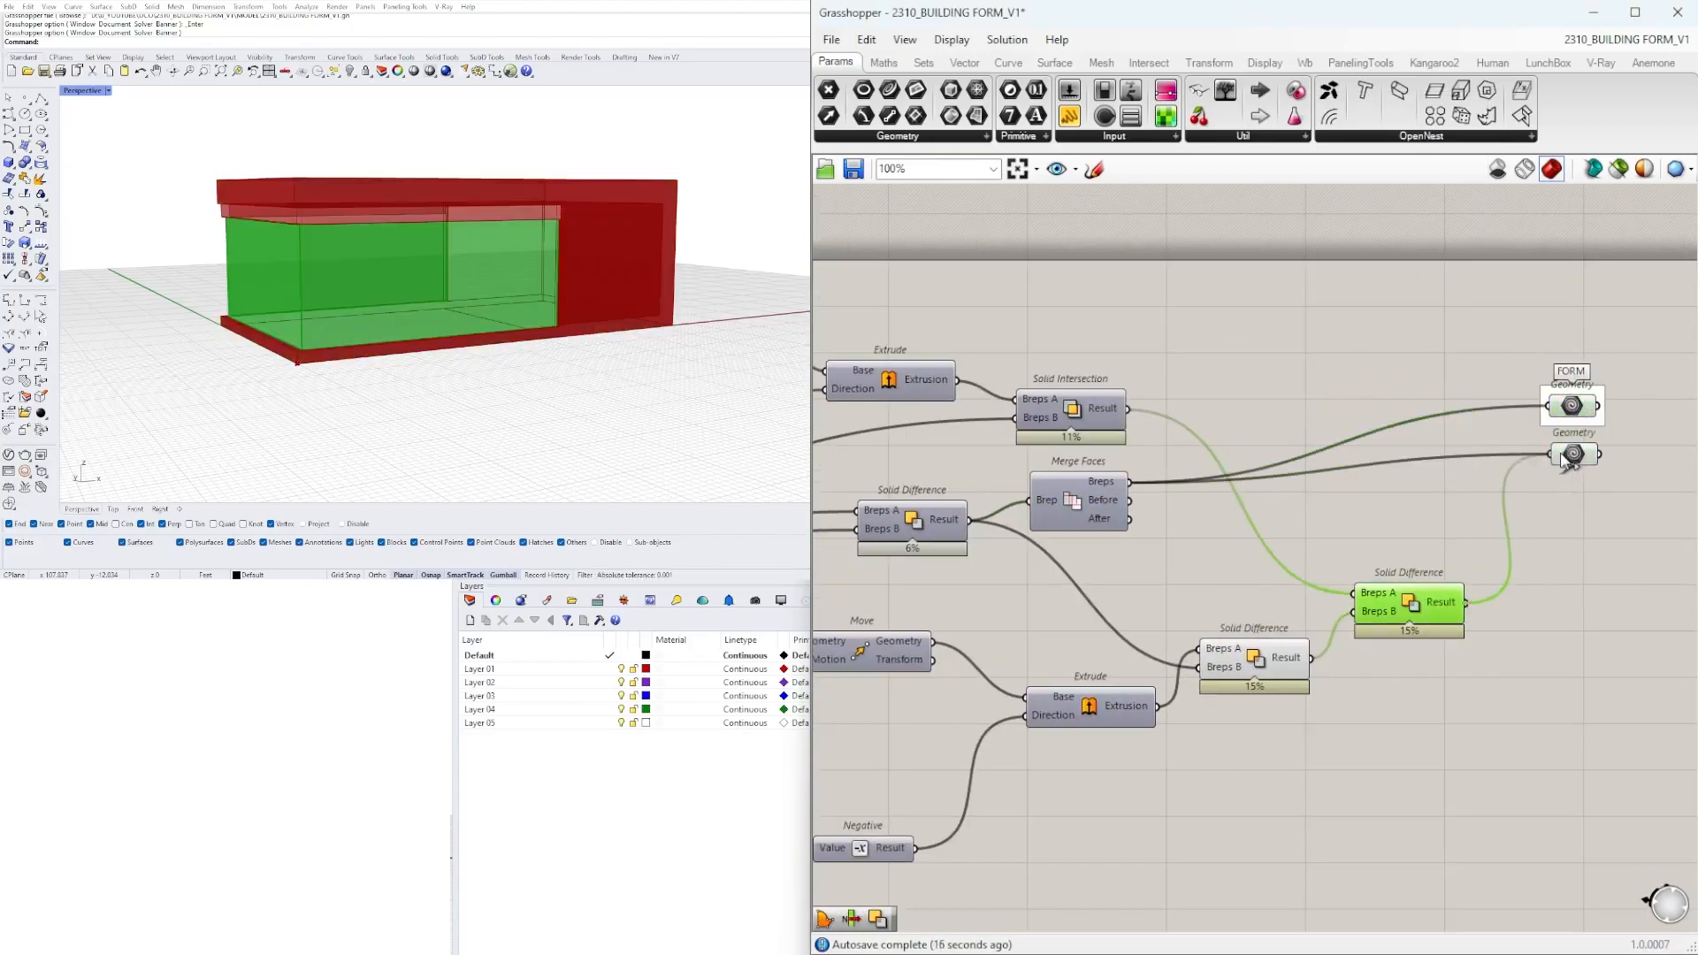
click(1576, 460)
key(ctrl+g)
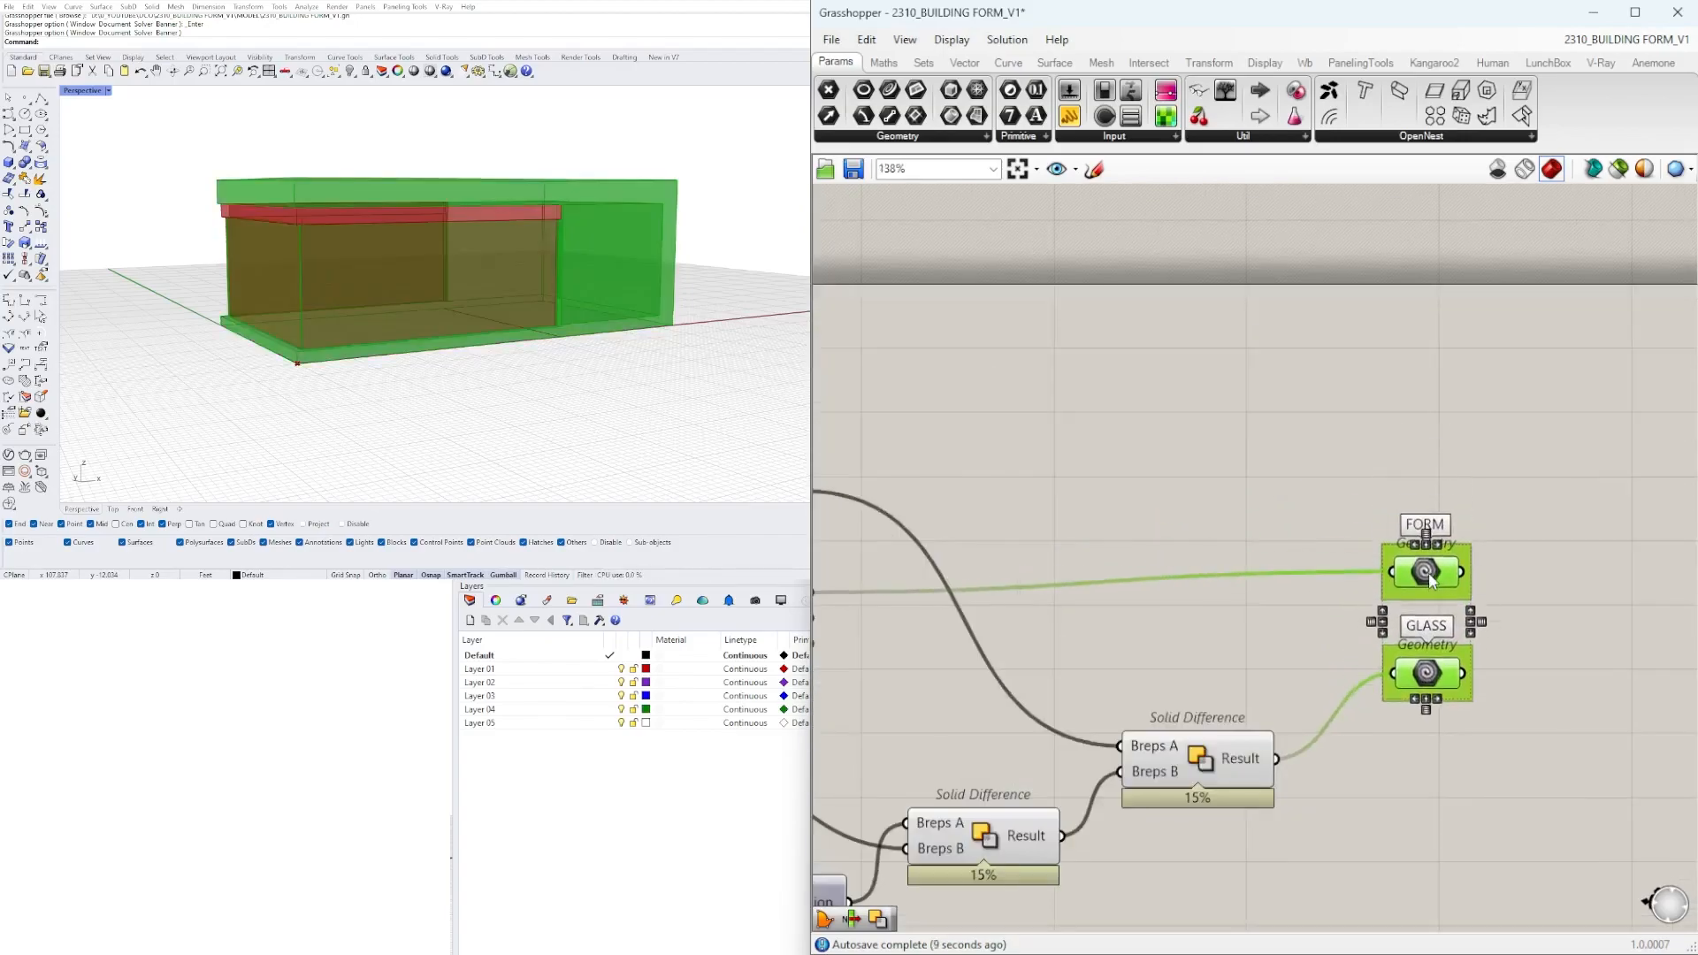
Feed the header's Solid Difference into a third Geometry container and hide the preview of the difference components.
click(1326, 687)
alt+drag(1471, 612, 1475, 625)
drag(1250, 600, 1455, 623)
drag(1479, 624, 1484, 601)
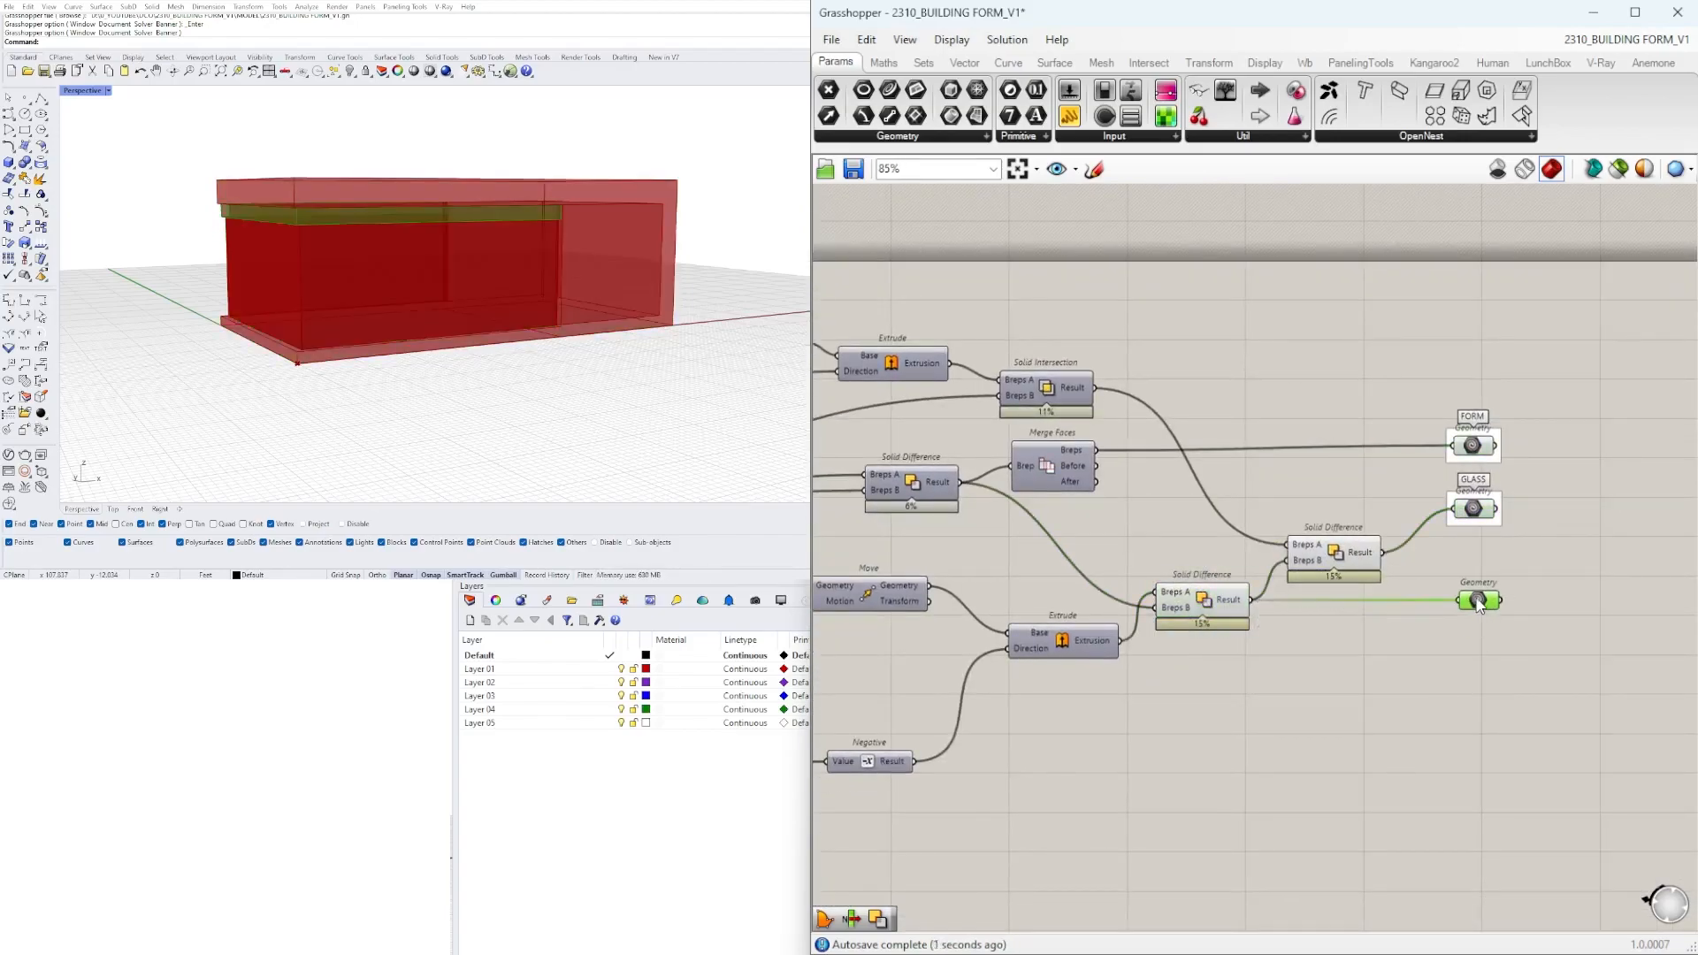
drag(1405, 658, 1225, 549)
key(ctrl+q)
Group the third Geometry container under the name TRIM and align the GLASS and header containers with their source components.
scroll(1486, 602, up, 4)
right_drag(1486, 601, 1281, 673)
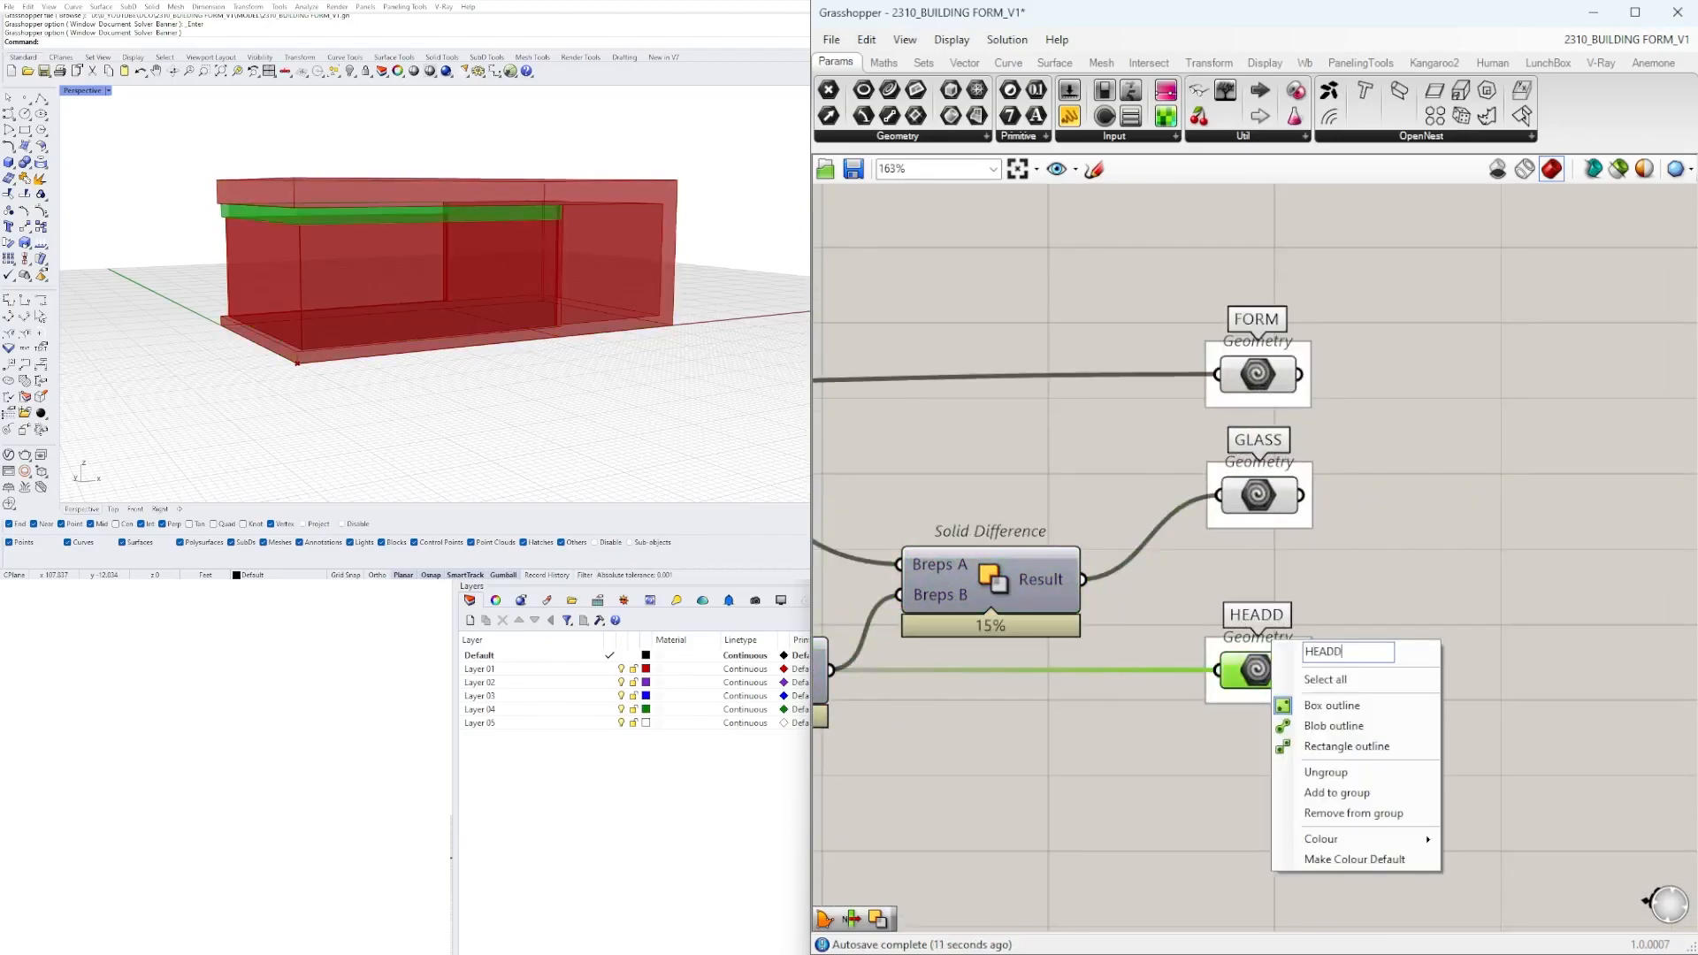
scroll(1457, 613, down, 1)
right_drag(1457, 613, 1406, 579)
drag(1238, 478, 1237, 551)
click(1236, 627)
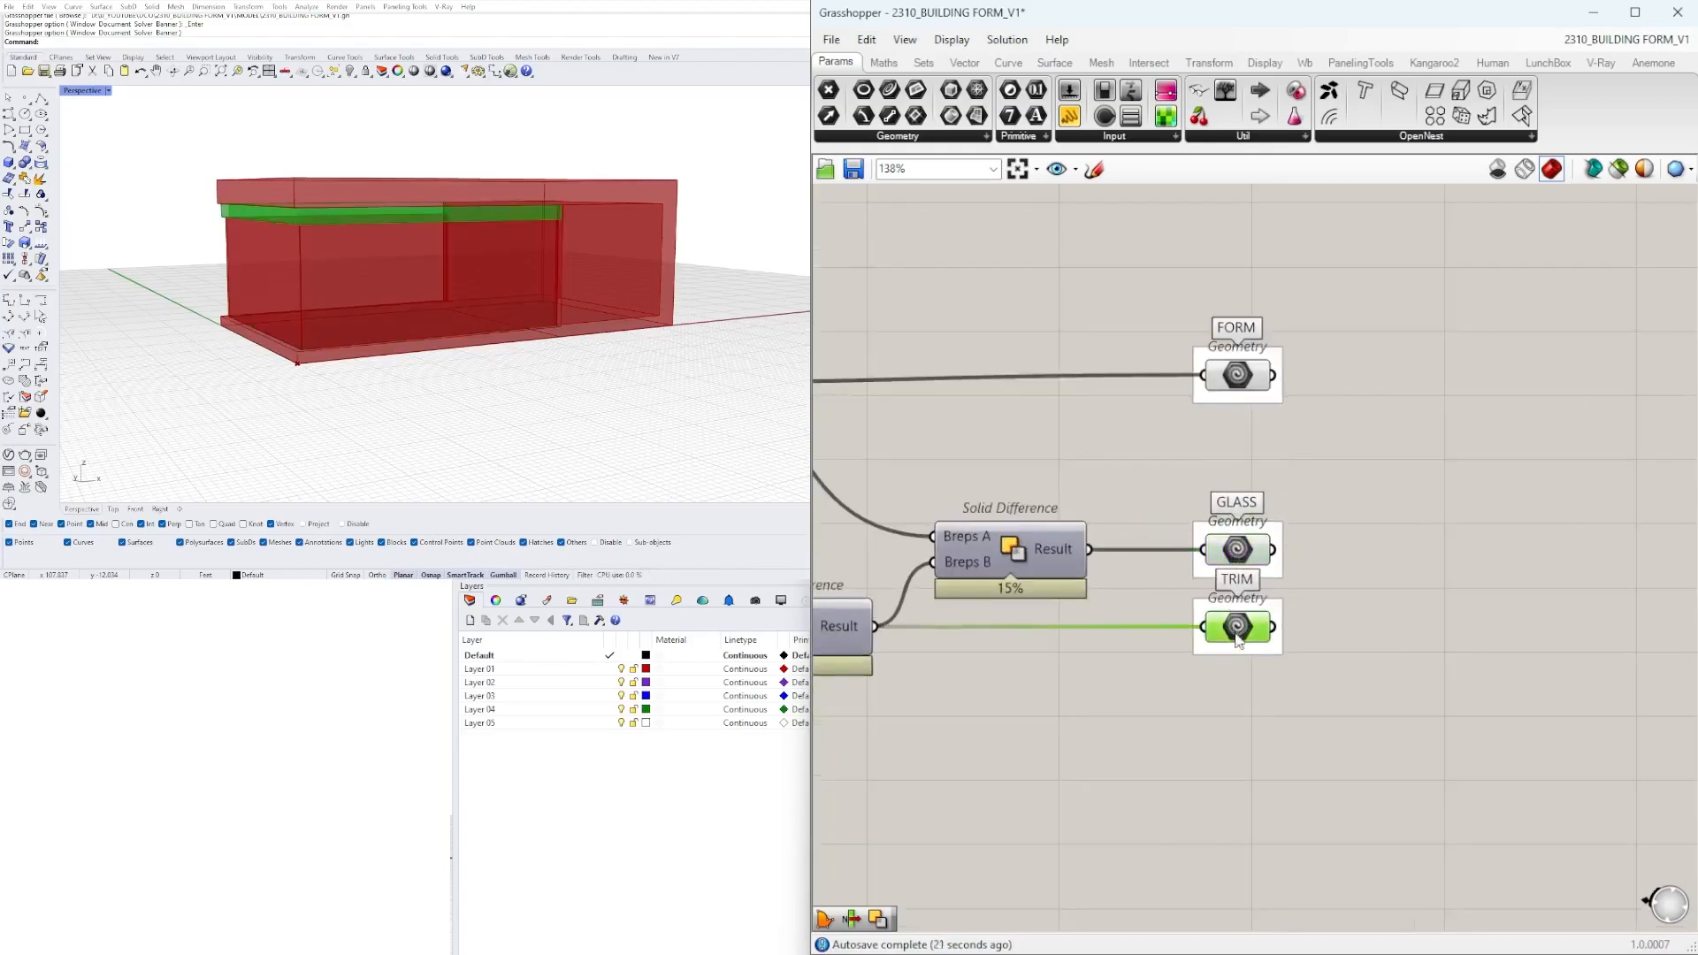
Rename the rectangle size sliders SIZE X and SIZE Y, and set SIZE X to 82.
scroll(1238, 619, up, 2)
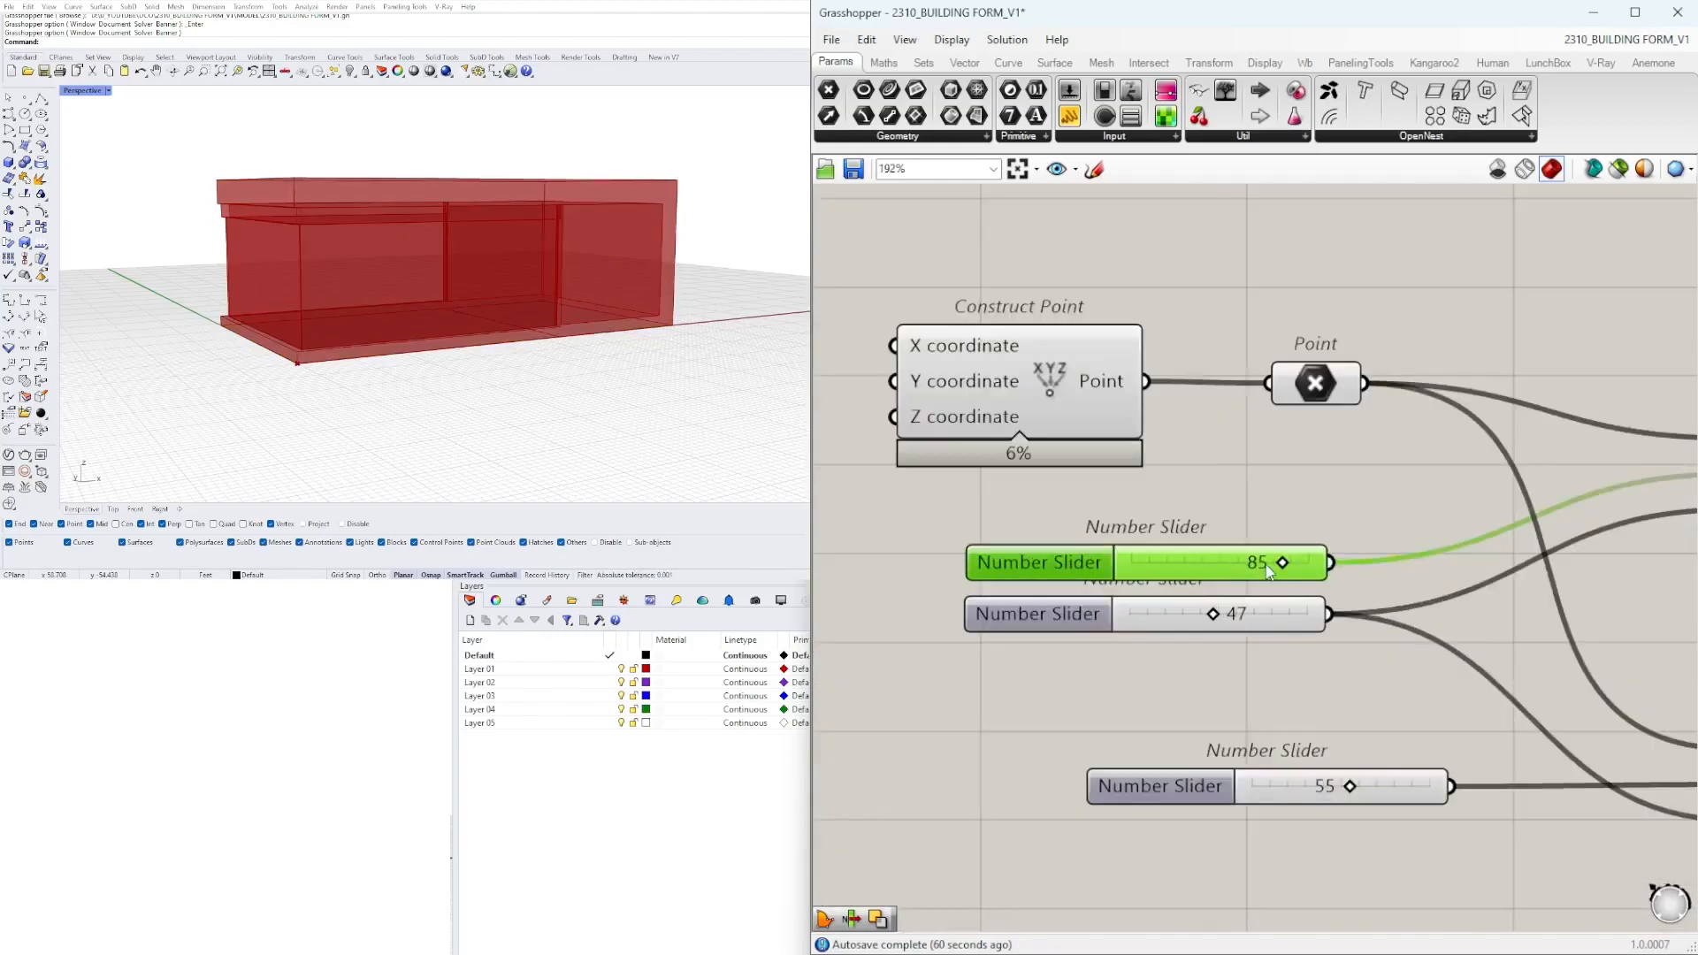
drag(1268, 569, 1263, 569)
right_click(1032, 567)
text(SIX)
key(BackSpace)
text(ZE X)
key(Return)
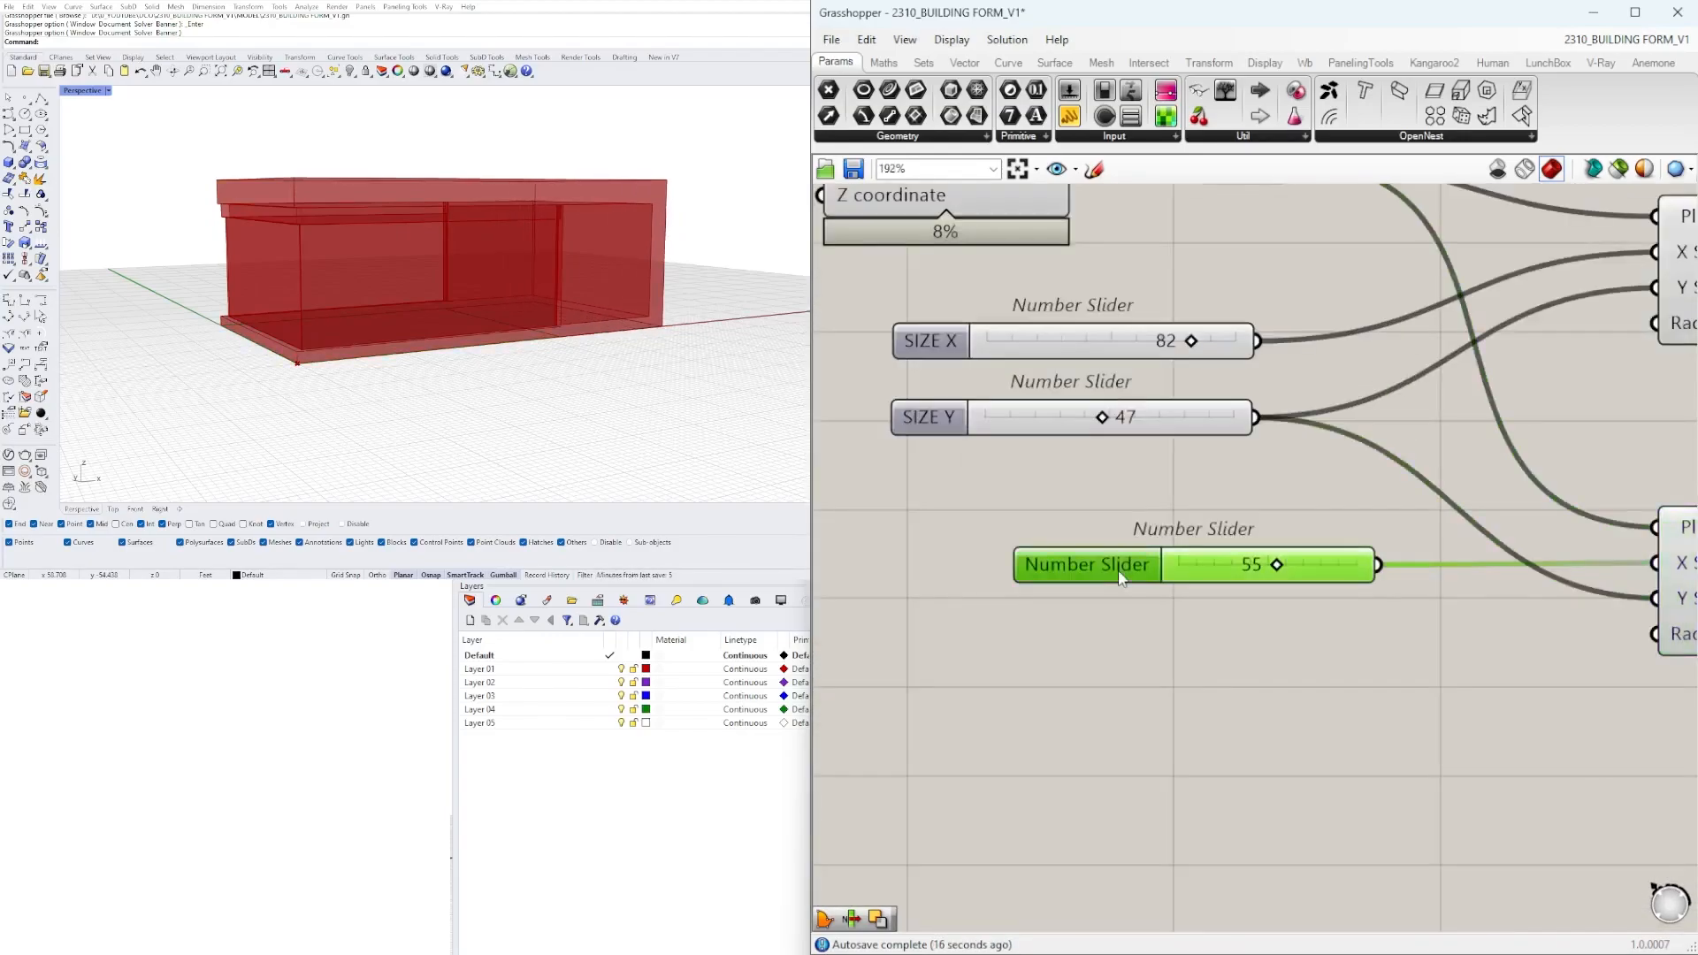
Rename the second rectangle's X size slider FORM SUBTRACTION SIZE.
scroll(1118, 569, up, 2)
right_click(1035, 566)
text(FORM SUBTRACTION SIZE)
key(Return)
Set the slider driving the cut-out's extrusion height to 19 and rename it WINDOW SIZE.
scroll(1380, 556, up, 3)
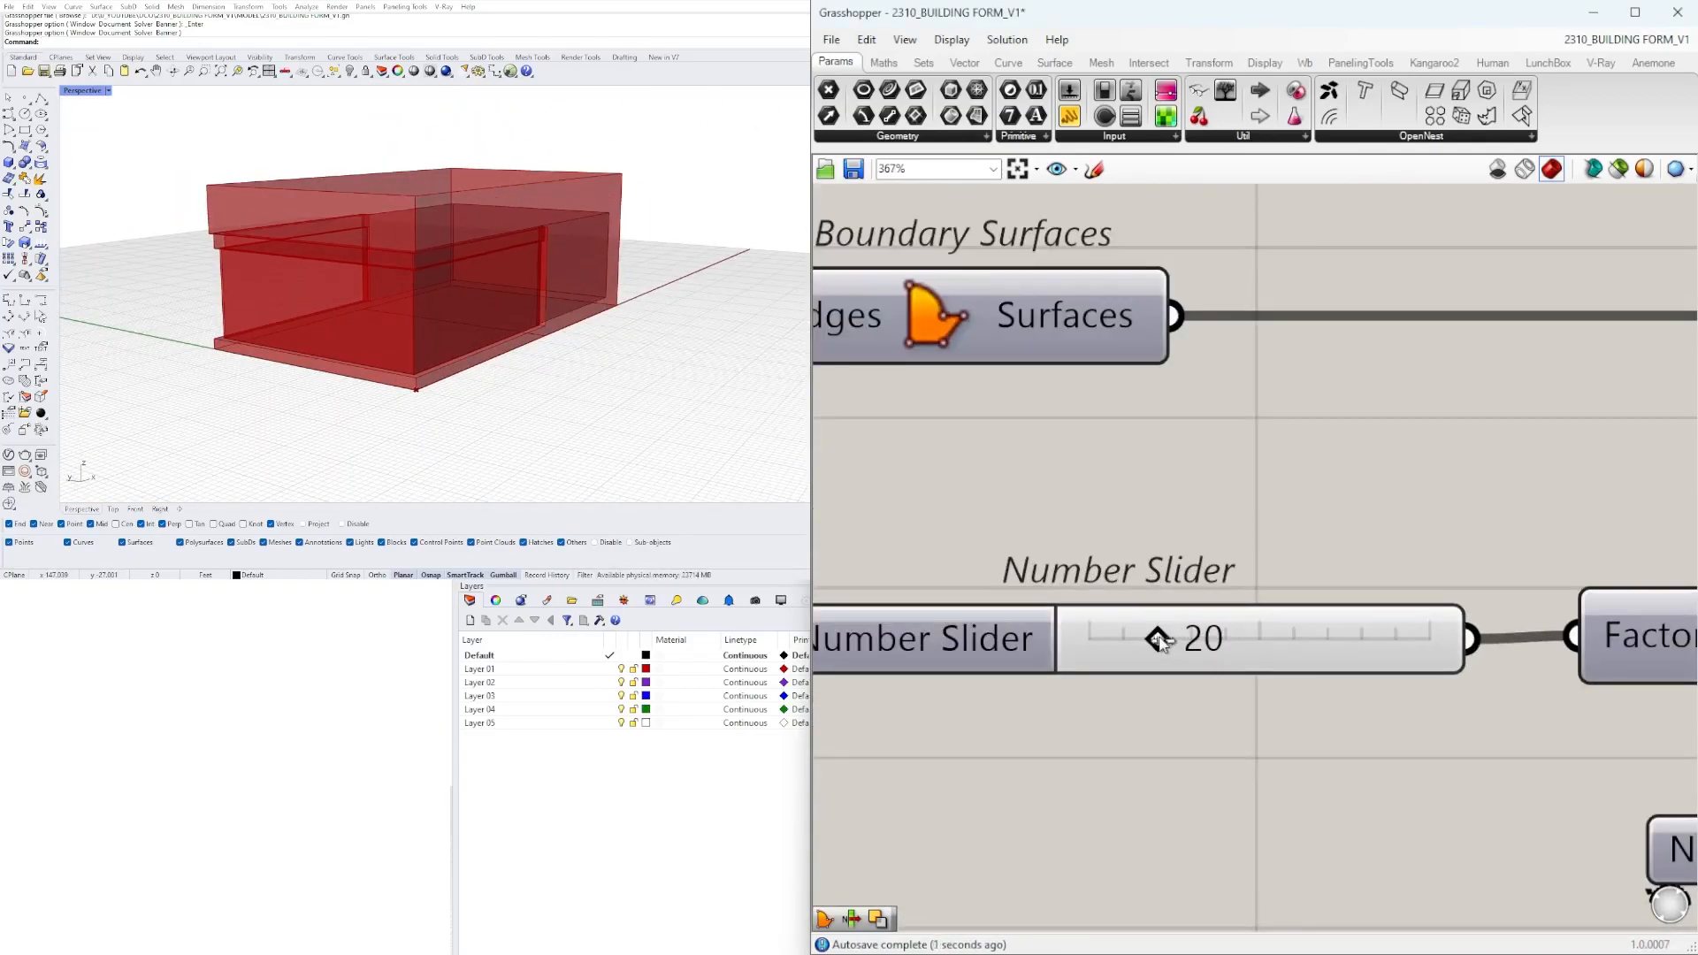
right_click(1070, 645)
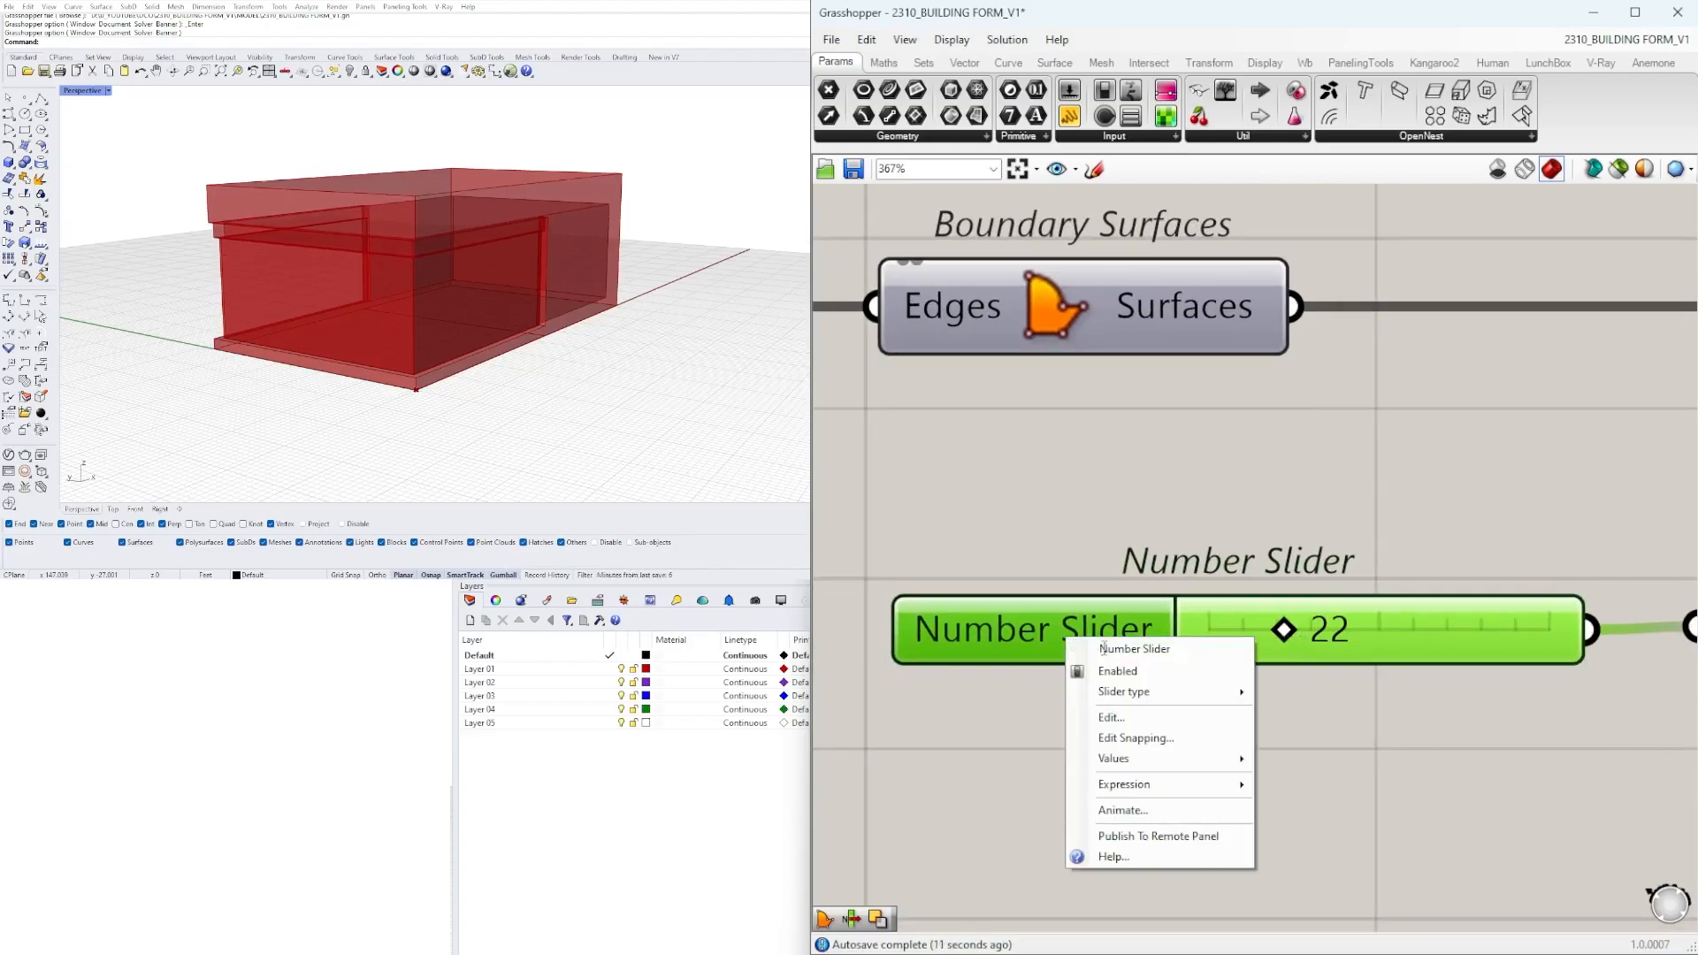
key(BackSpace)
key(BackSpace)
text(Factor)
key(Return)
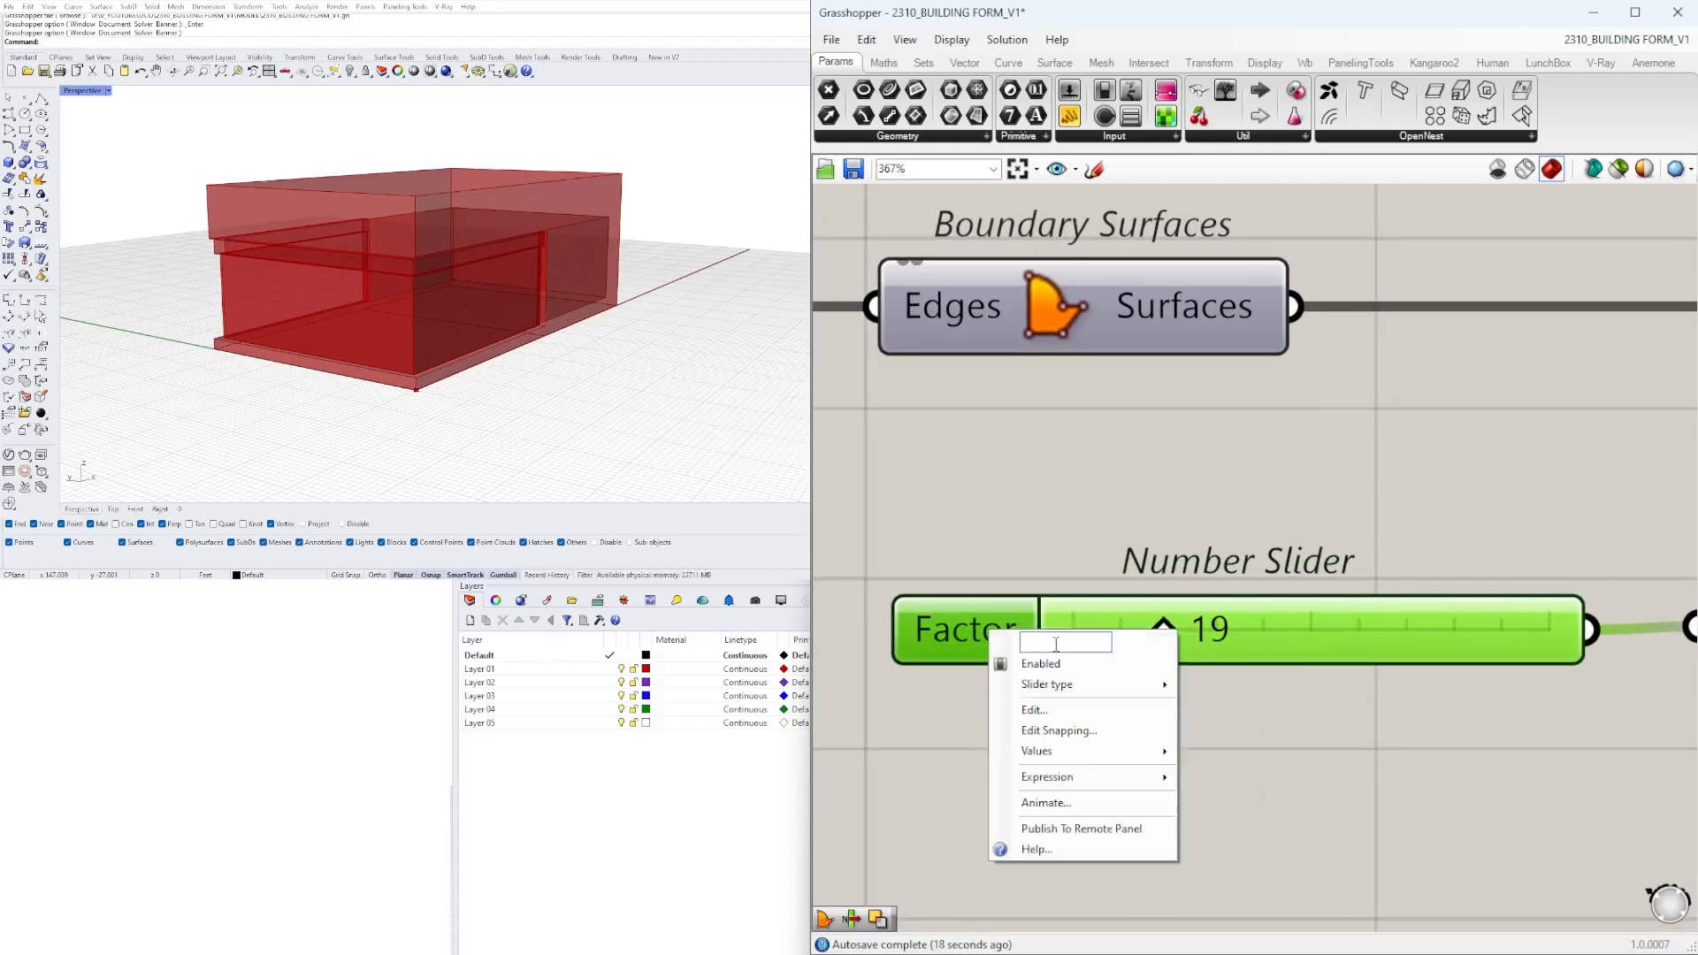
text(WINDOW)
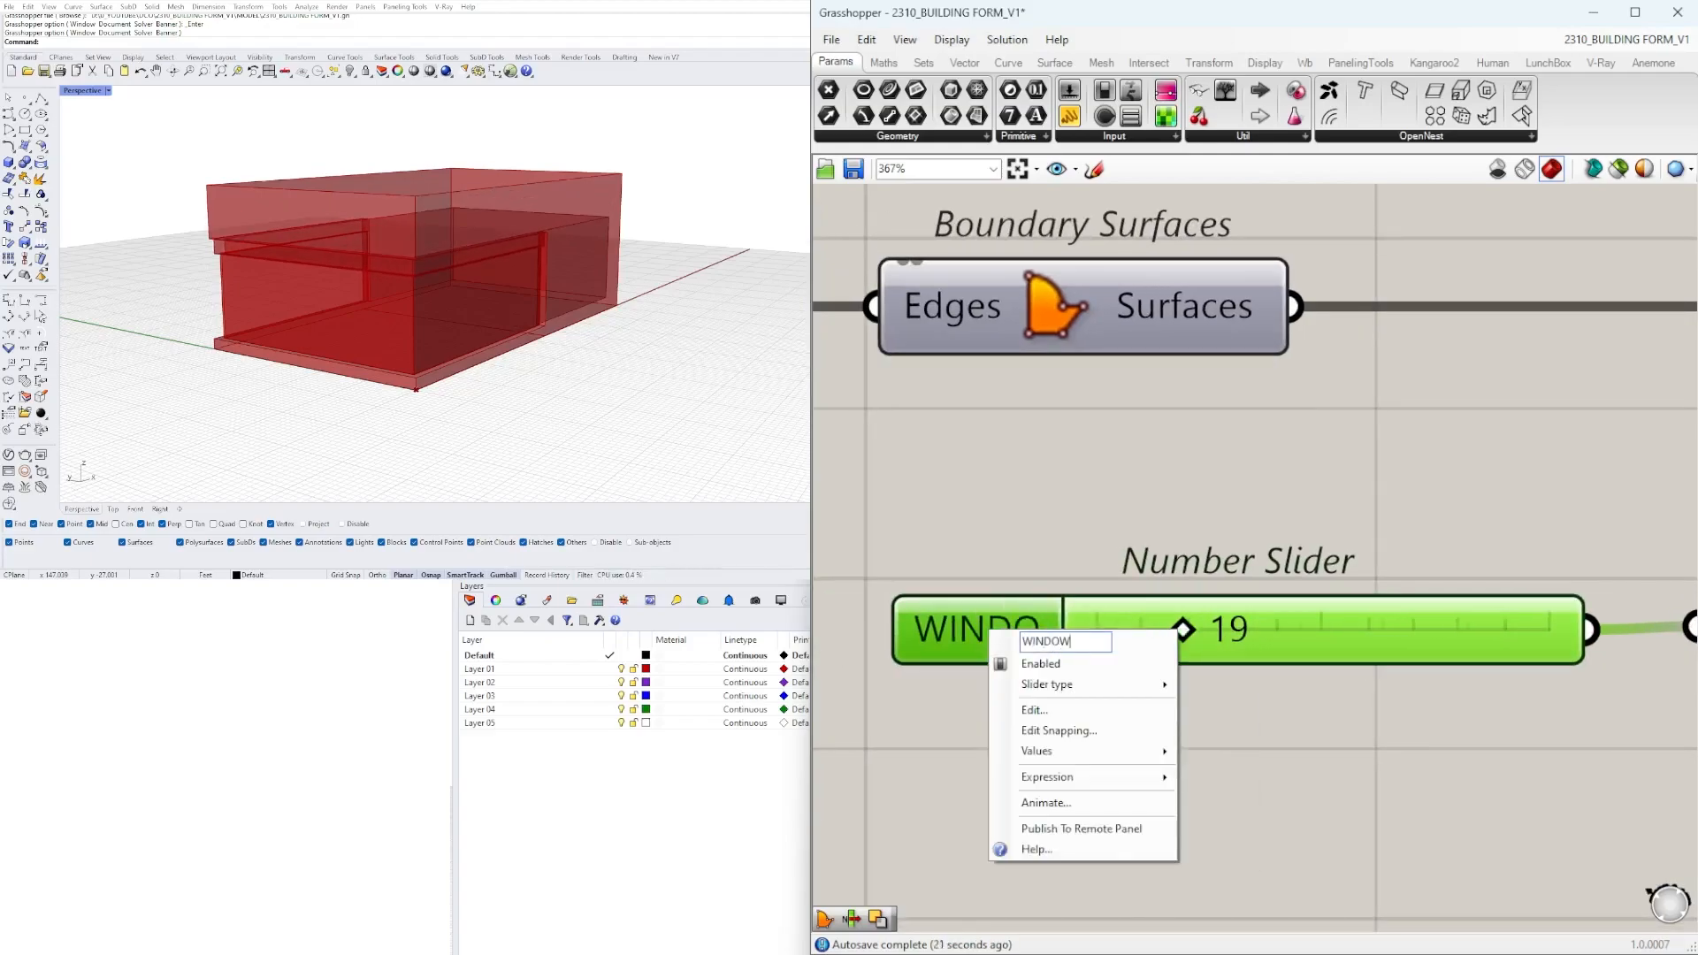
text( SIZE)
key(Return)
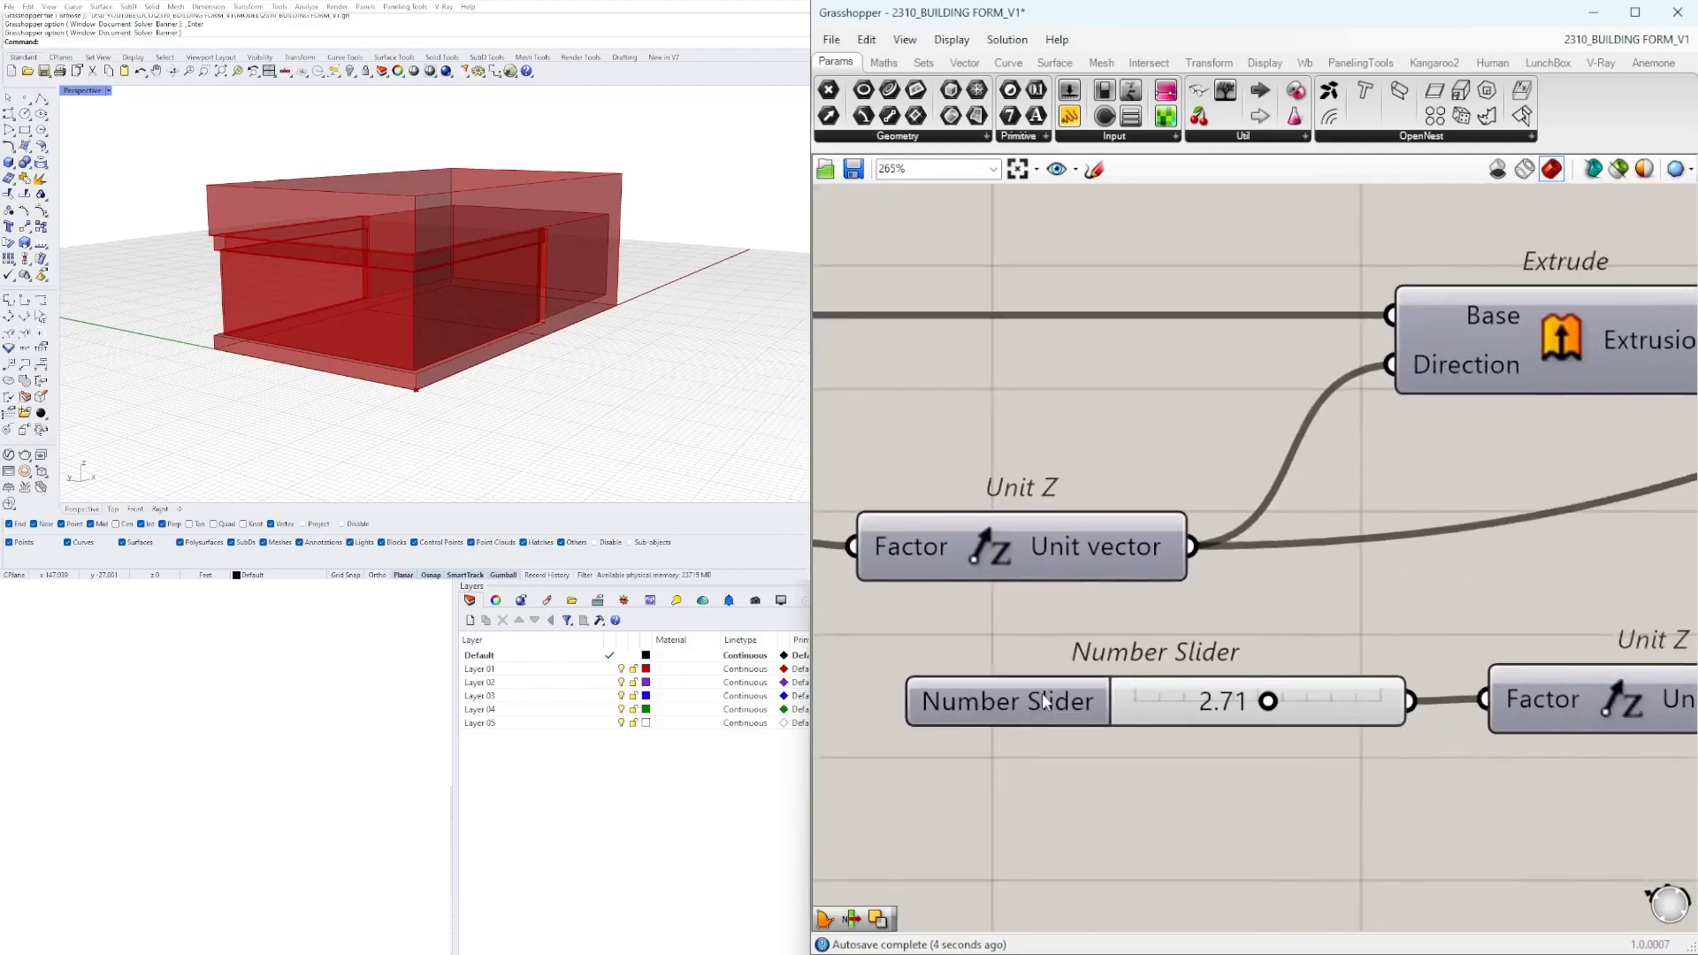
Rename the slider for the base's vertical move BASE OFFSET and set it to 3.00.
right_click(1043, 695)
text(BAWS)
text(FSET)
key(Return)
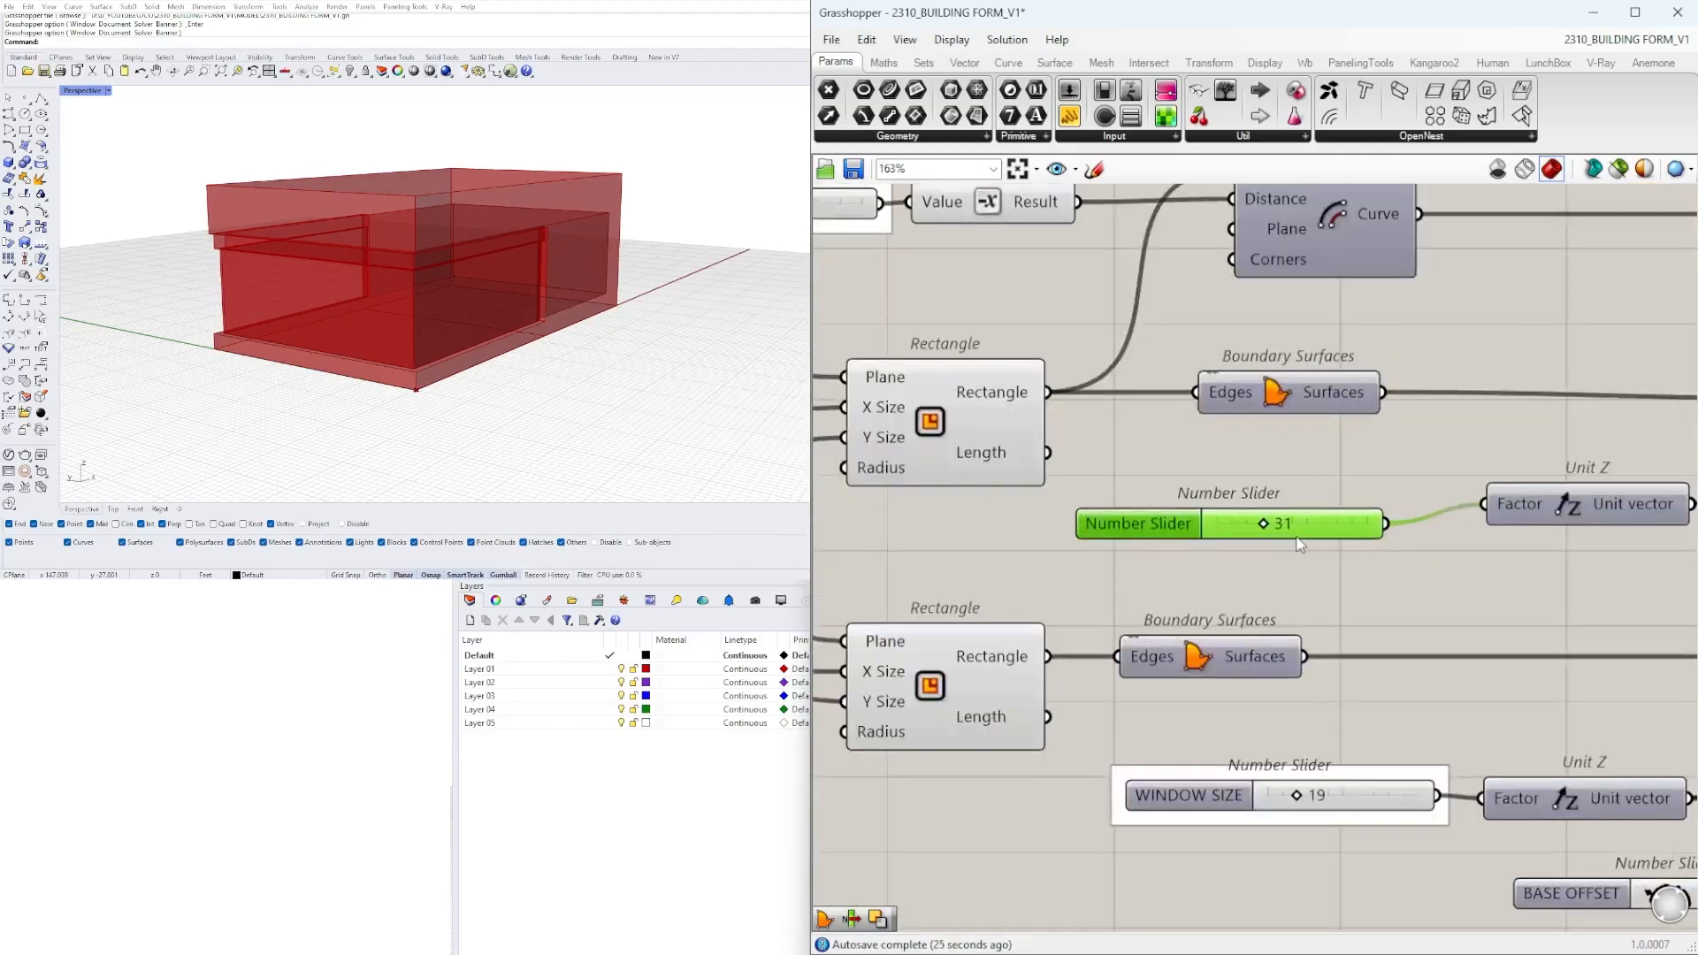
Set the main form's extrusion height slider to 25 and WINDOW SIZE to 17.
scroll(1291, 511, up, 5)
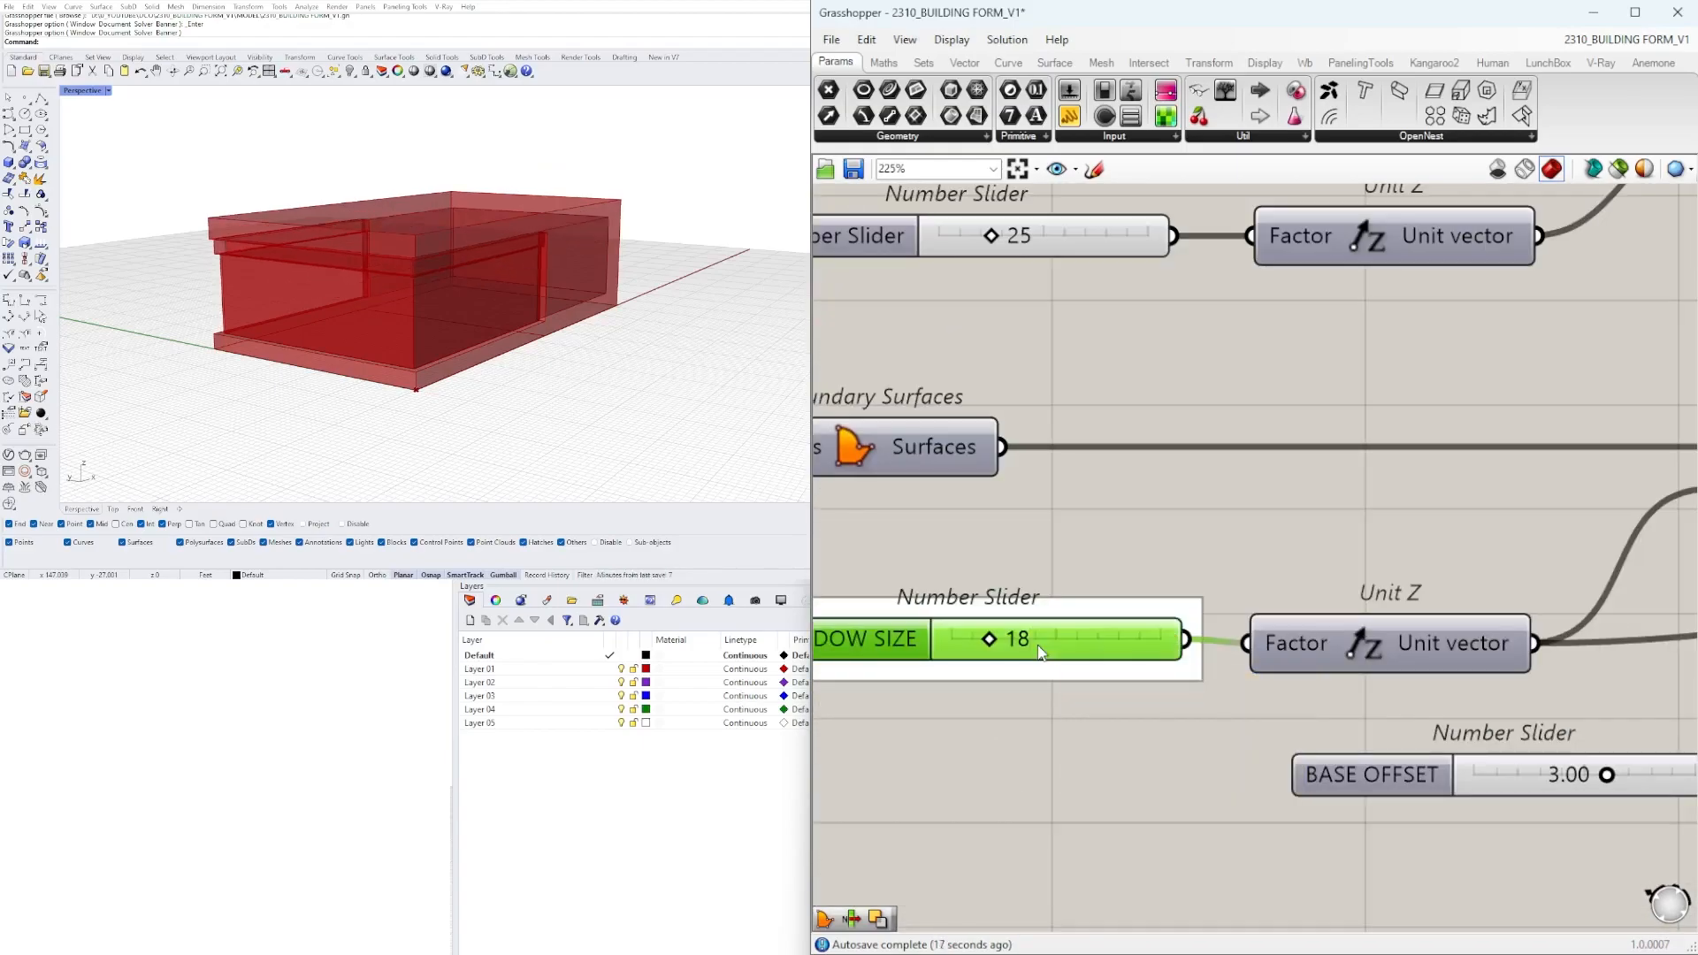
right_drag(557, 377, 499, 368)
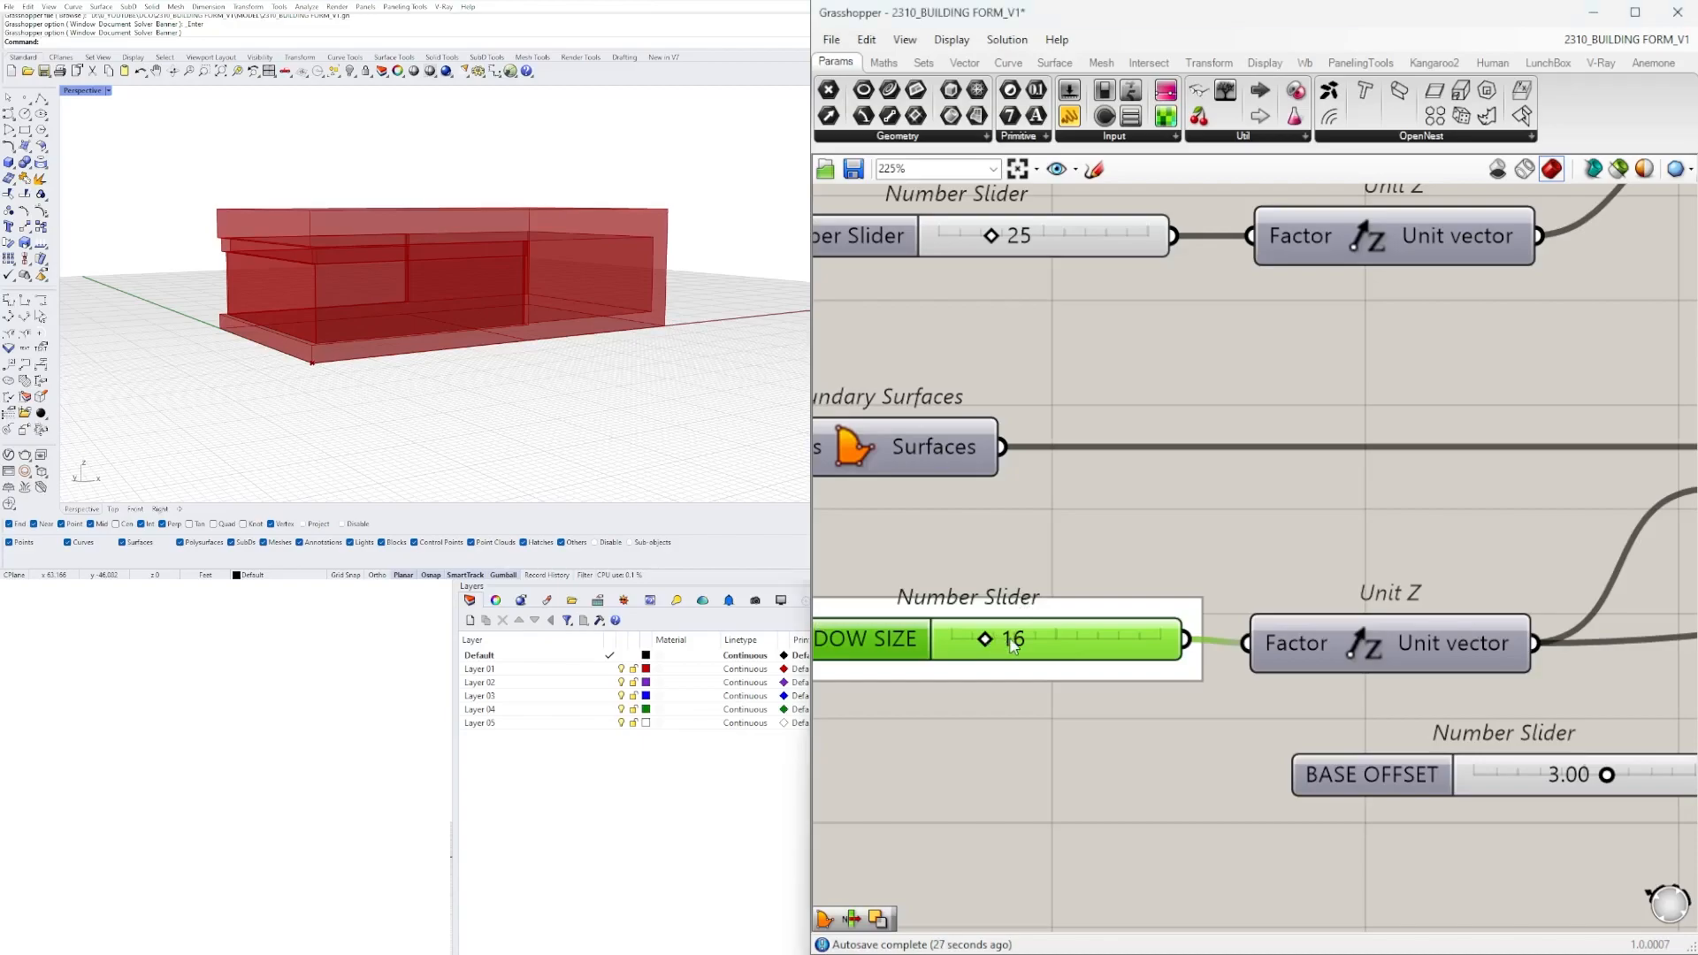
text(7)
key(Return)
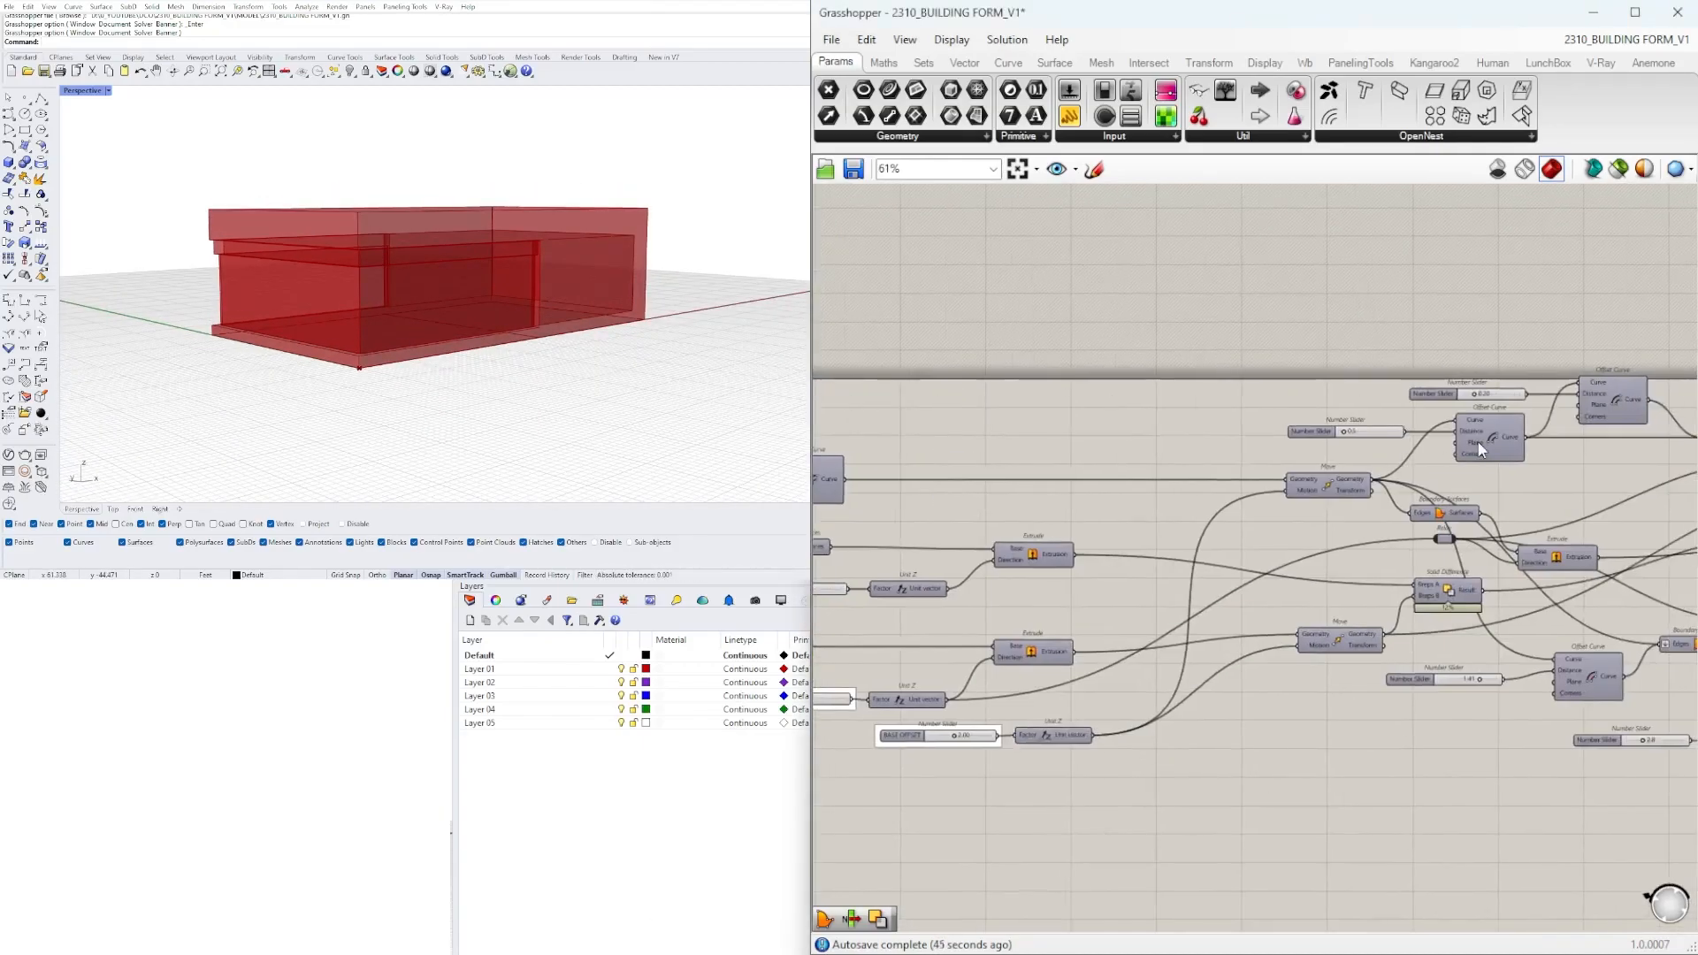
Name the two glass offset sliders OFFSET GLASS and GLASS SIZE, and set GLASS SIZE to 0.10.
scroll(1150, 478, up, 5)
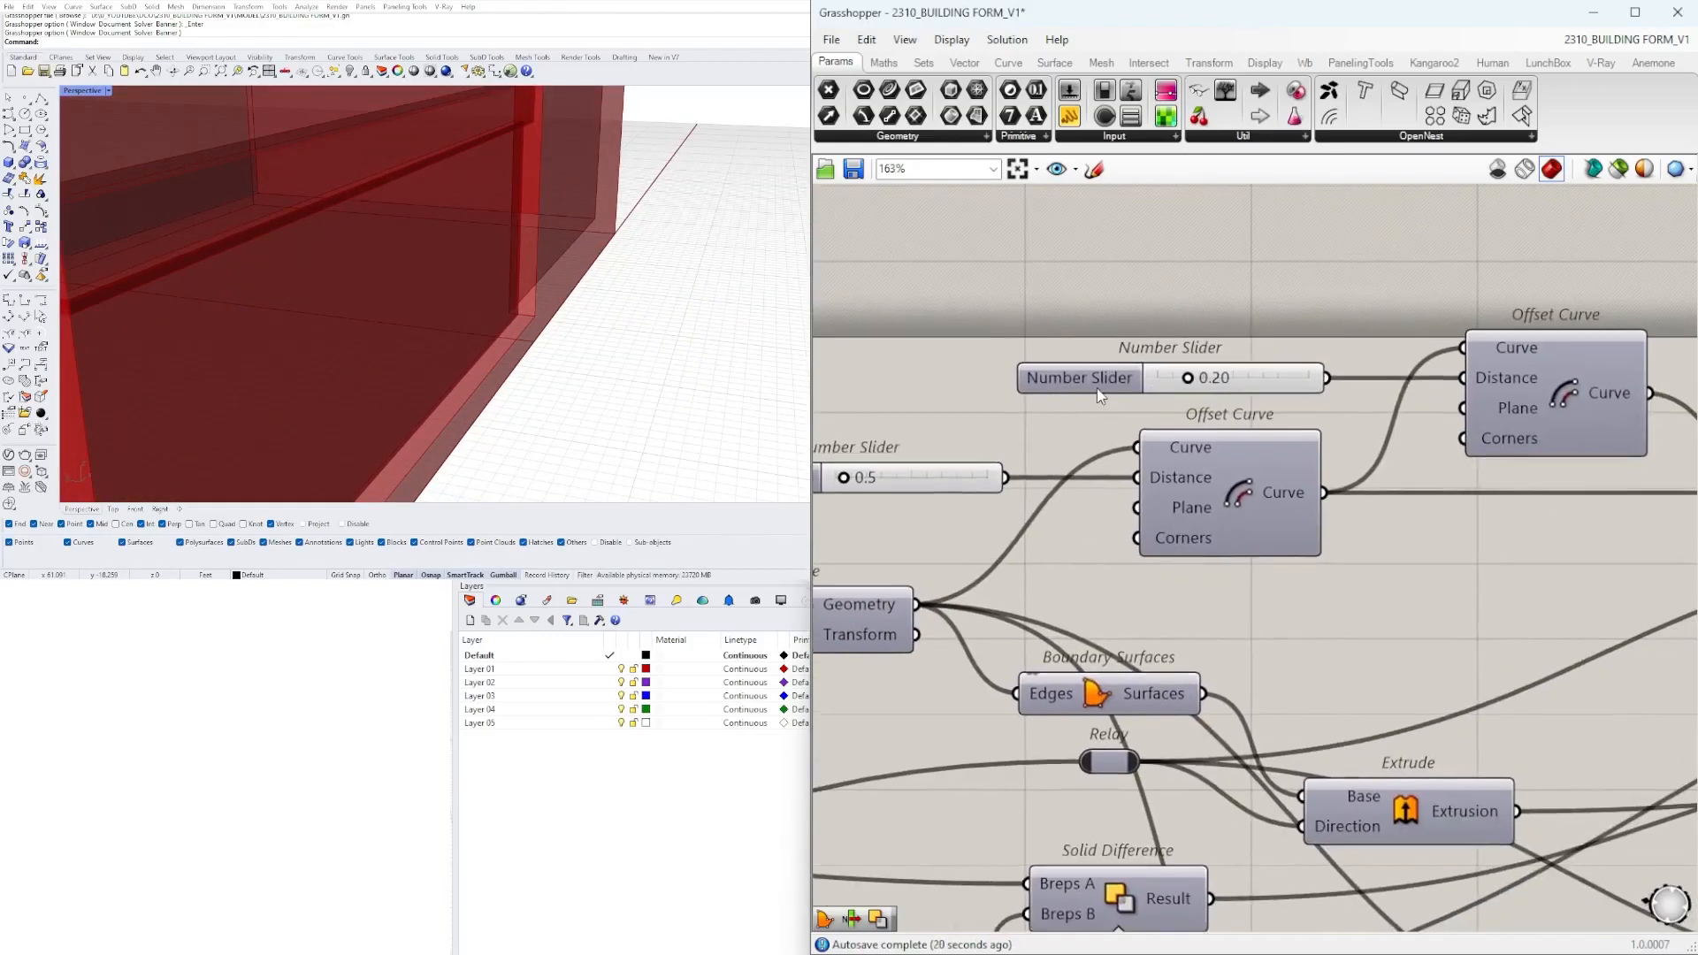
right_click(1097, 383)
text(G)
scroll(1265, 379, up, 3)
drag(1090, 378, 1031, 378)
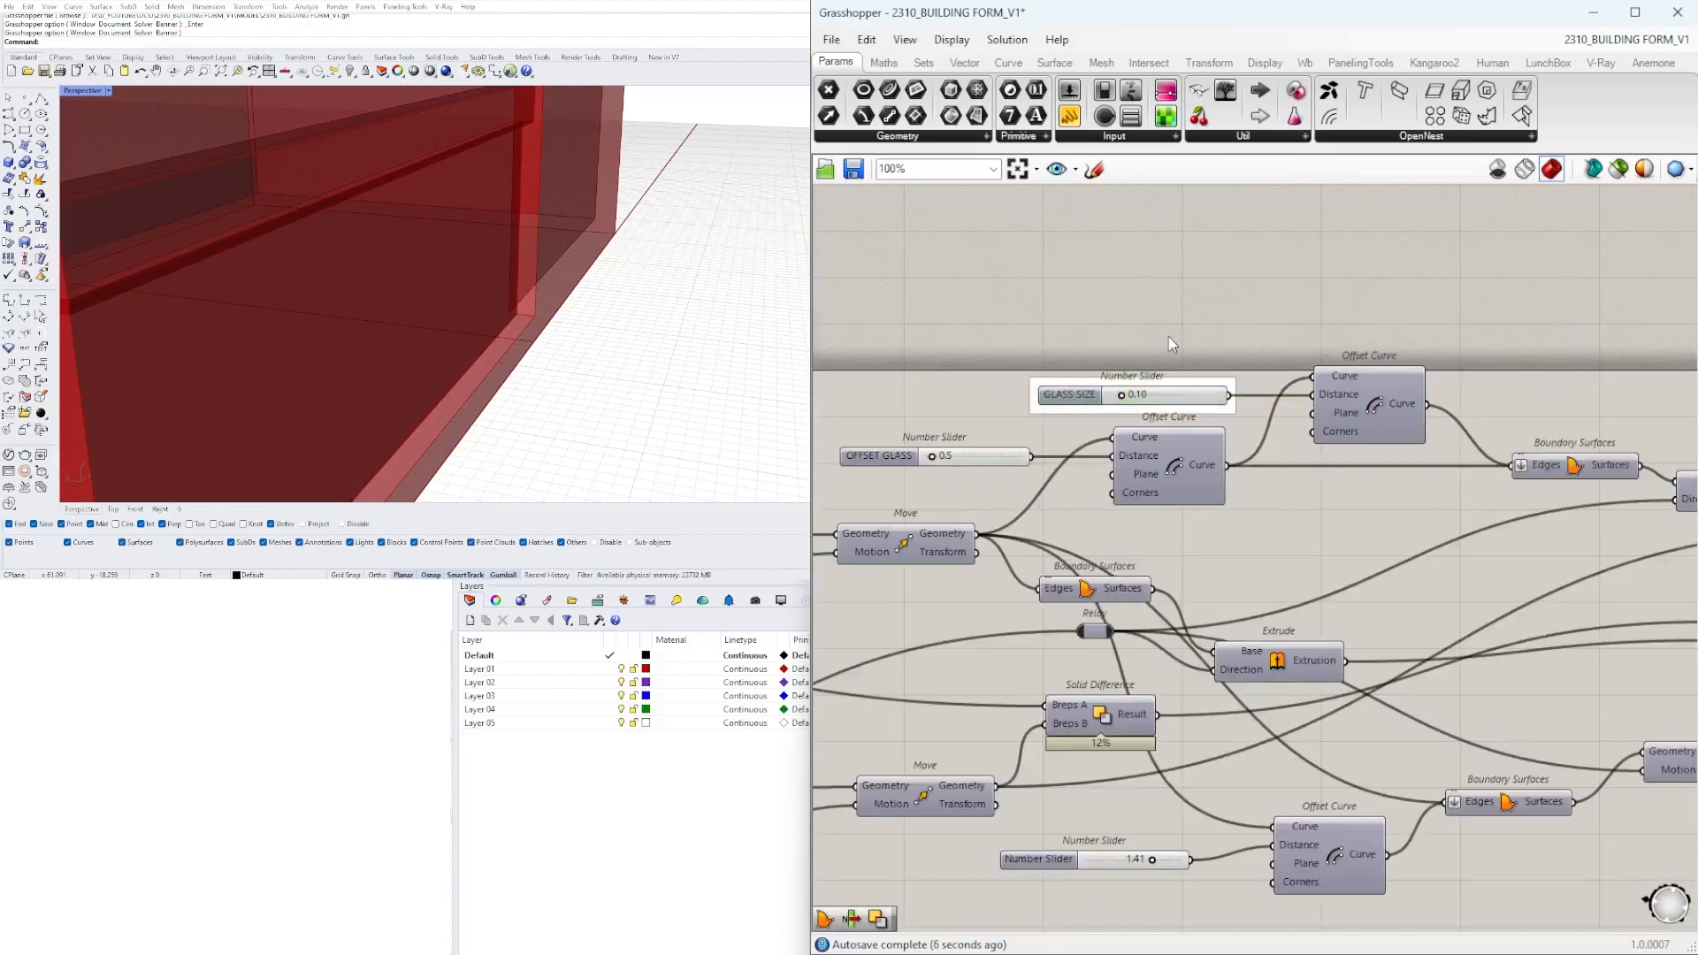
Set the header's offset distance slider to 1.50 and rename it HEADER SIZE.
scroll(1133, 450, down, 3)
scroll(1133, 449, up, 10)
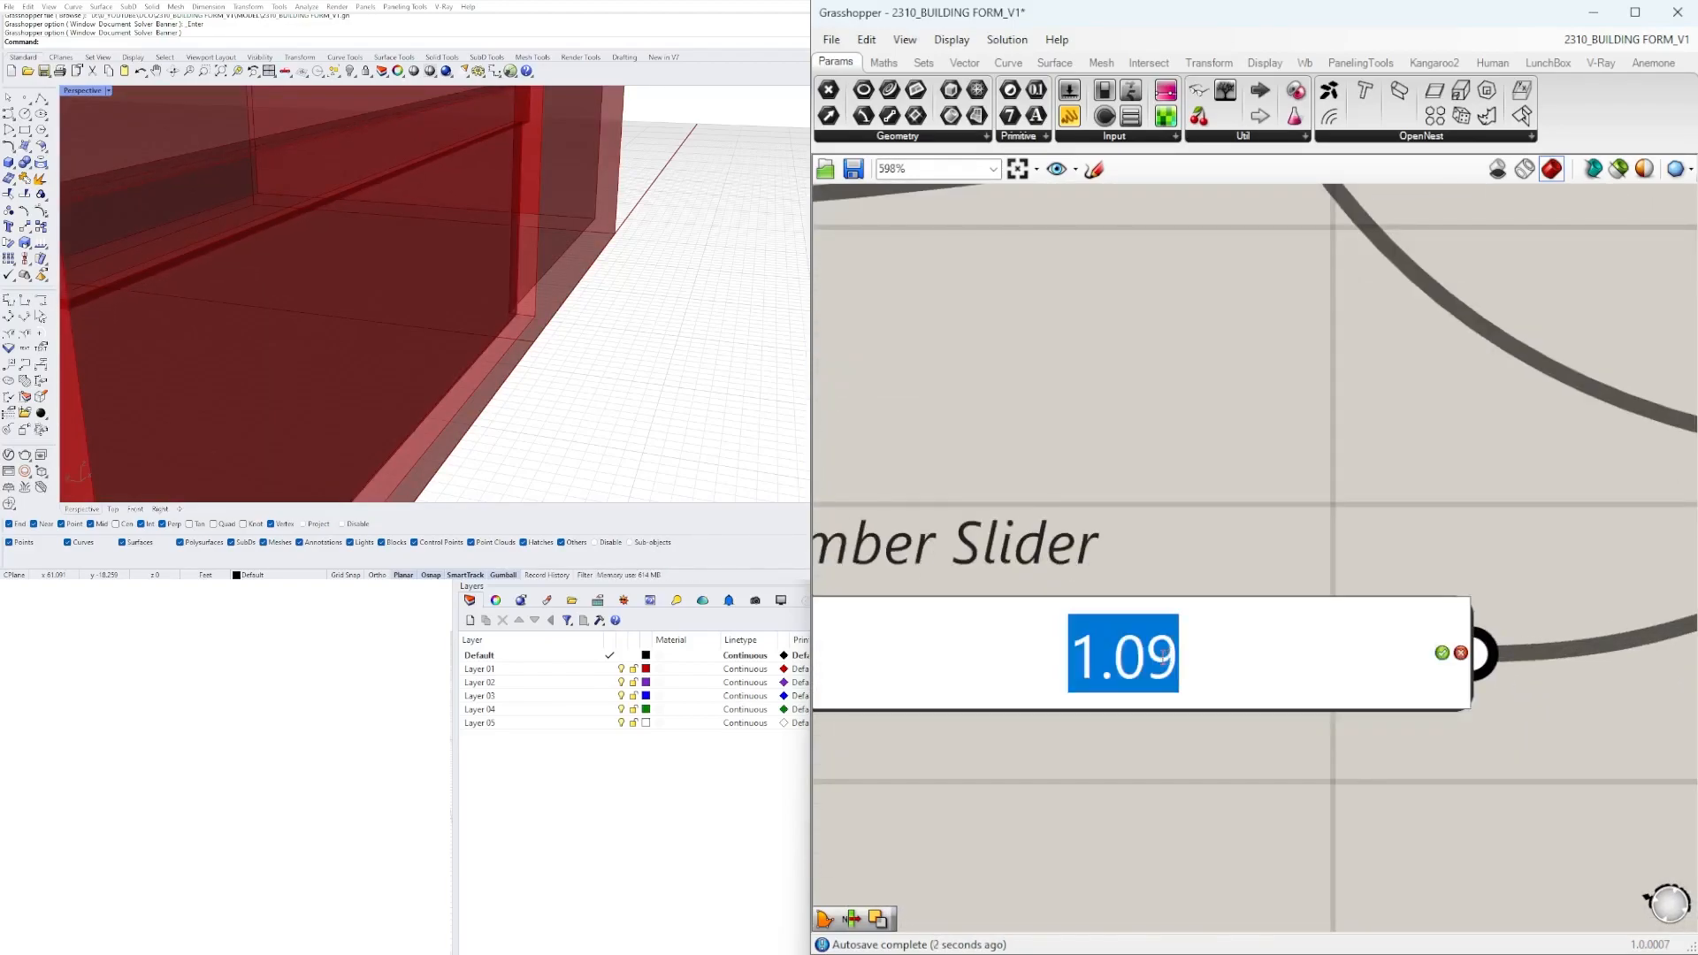
text(1.5)
key(Return)
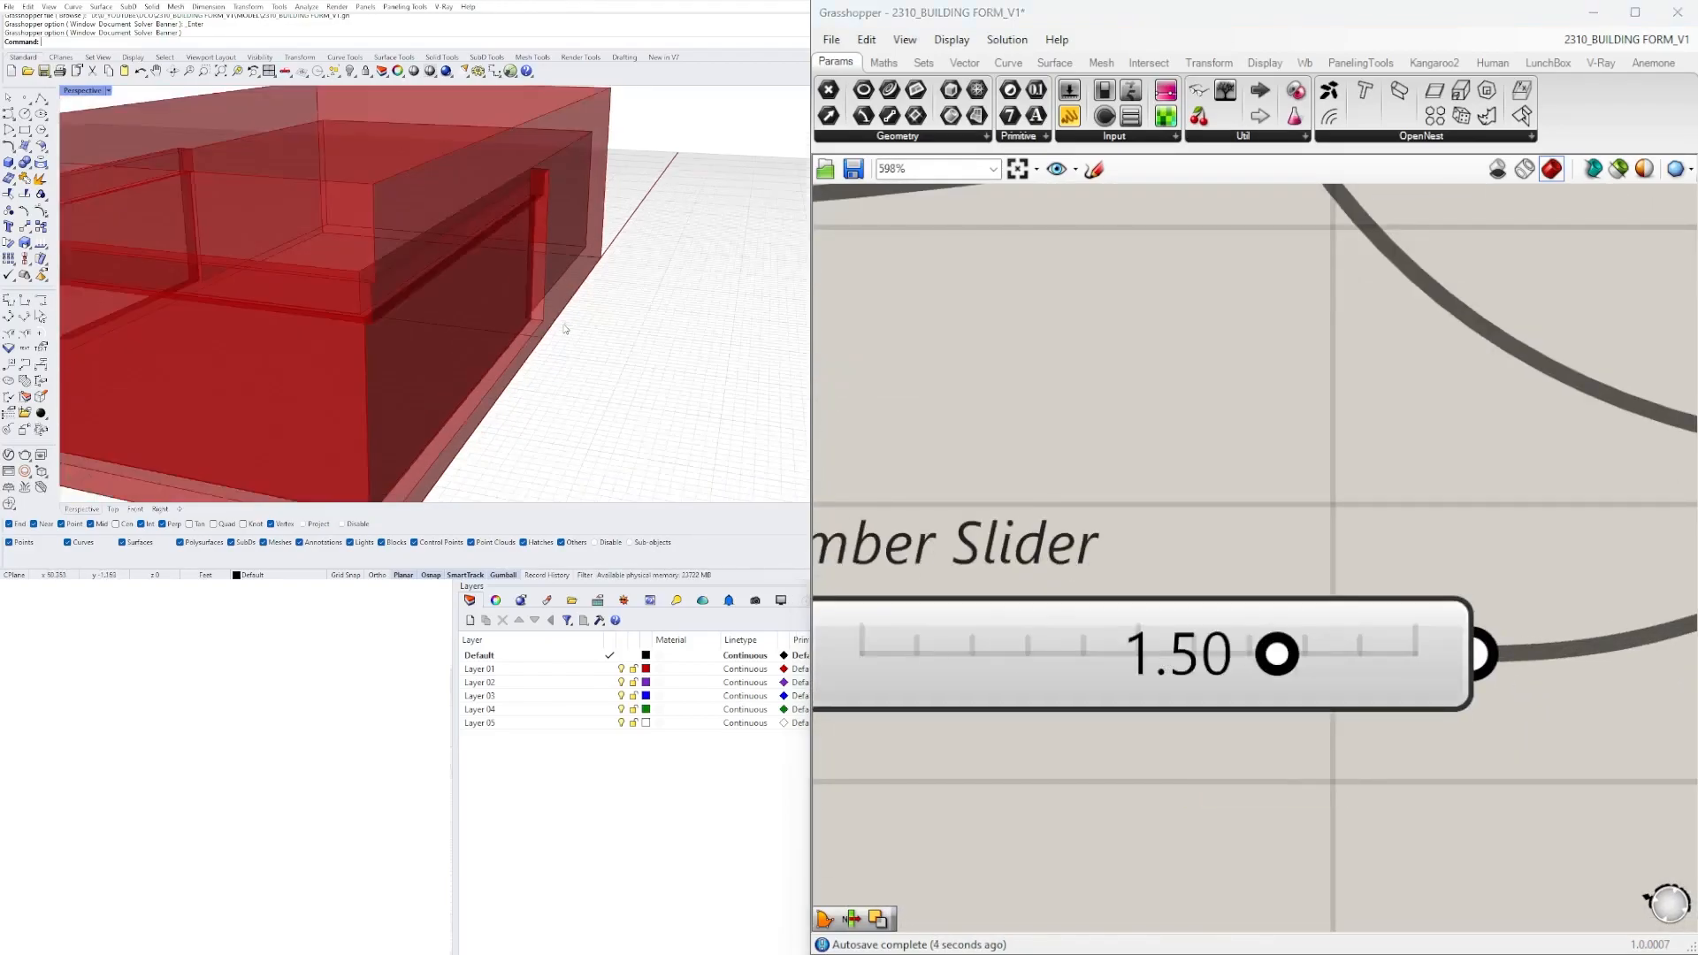
right_click(1094, 605)
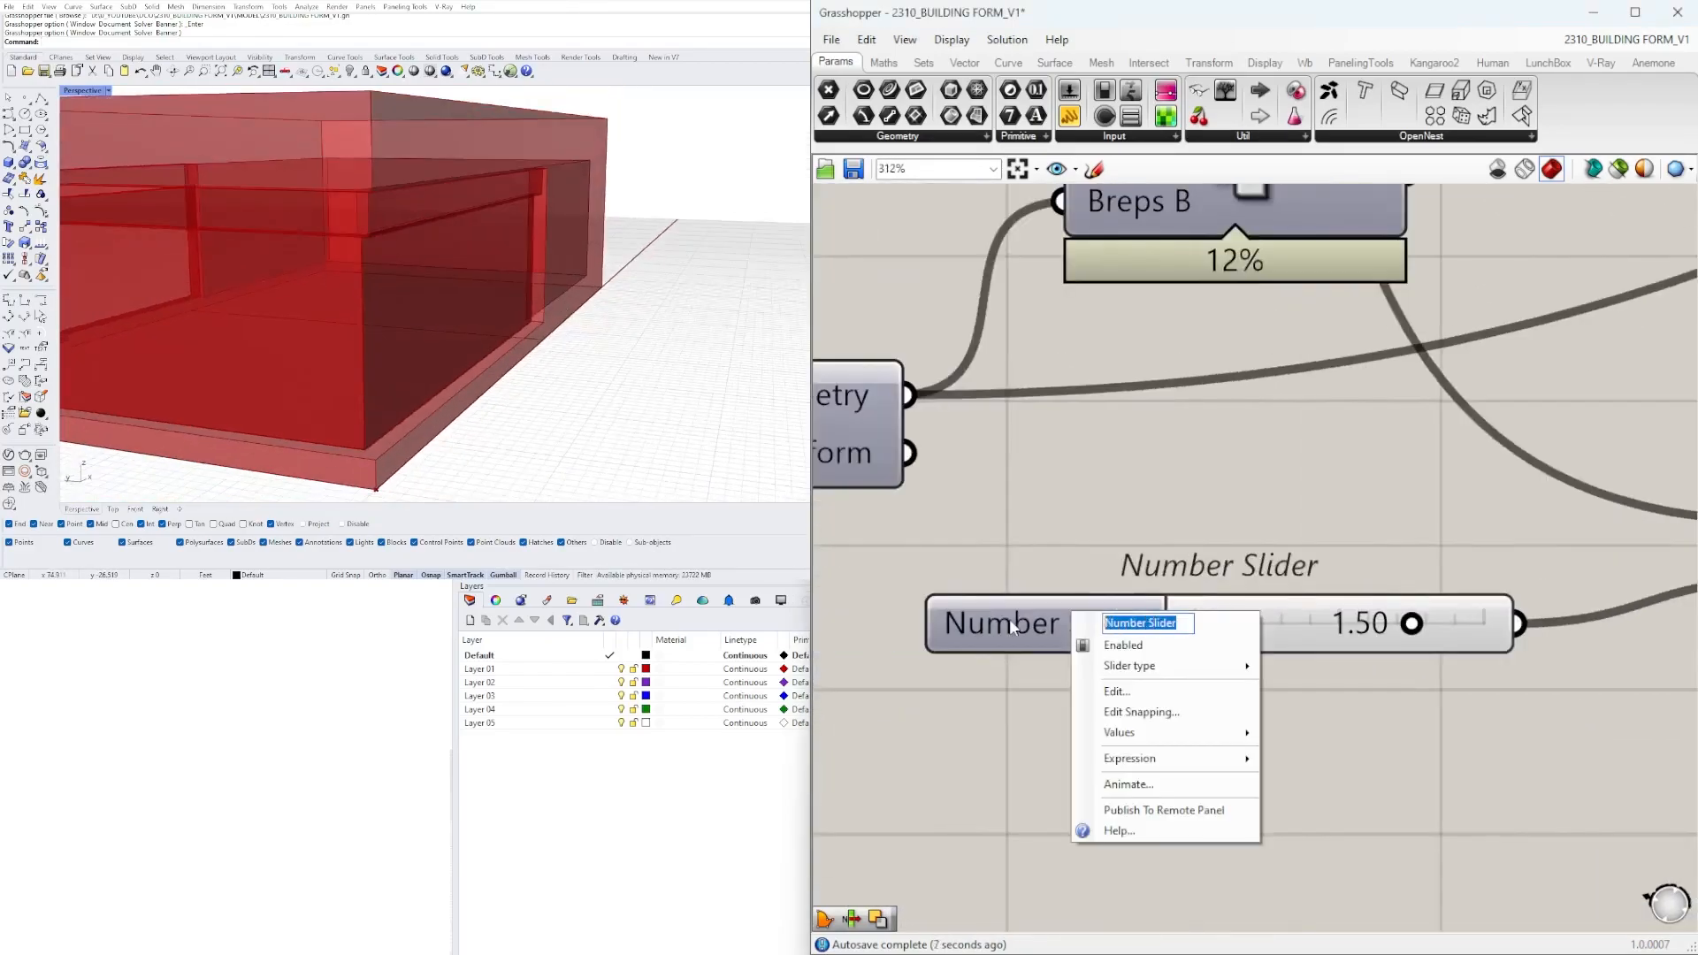
text(HEADER SIZE)
key(Return)
scroll(1010, 618, down, 2)
Set the slider for the header's downward extrusion to 3.0 and rename it HEADER HEIGHT.
click(1251, 577)
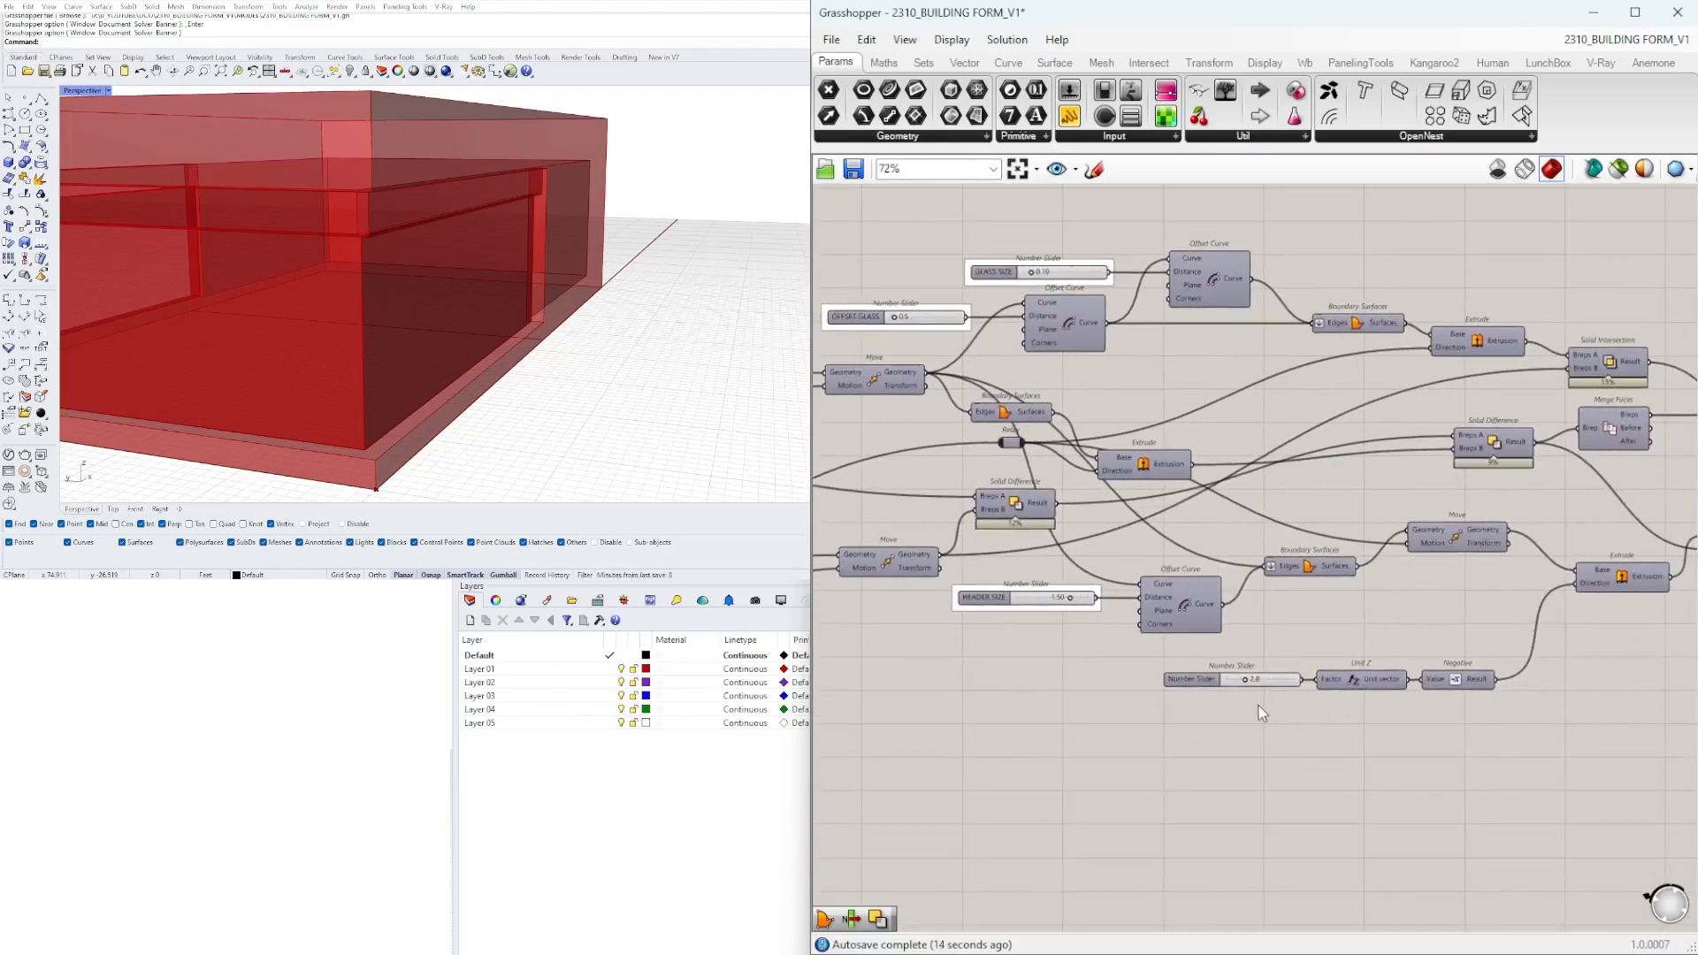
scroll(1011, 443, up, 5)
click(1623, 533)
scroll(1107, 659, up, 3)
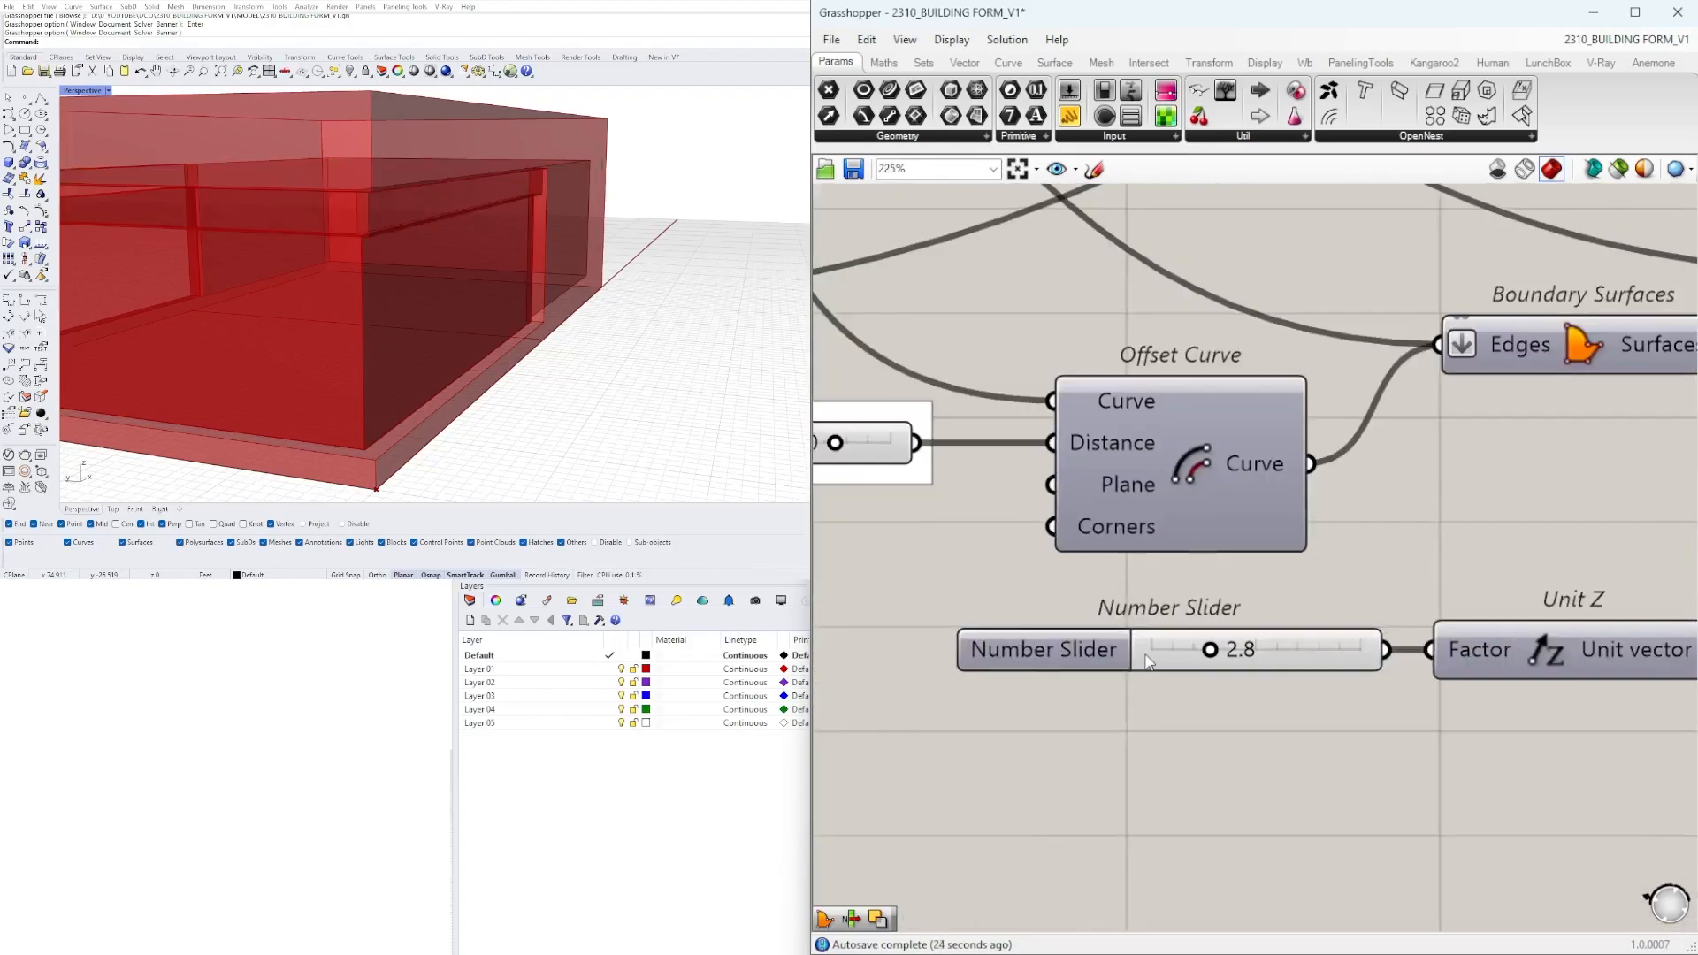
key(BackSpace)
text(TH)
key(Return)
scroll(1188, 652, down, 5)
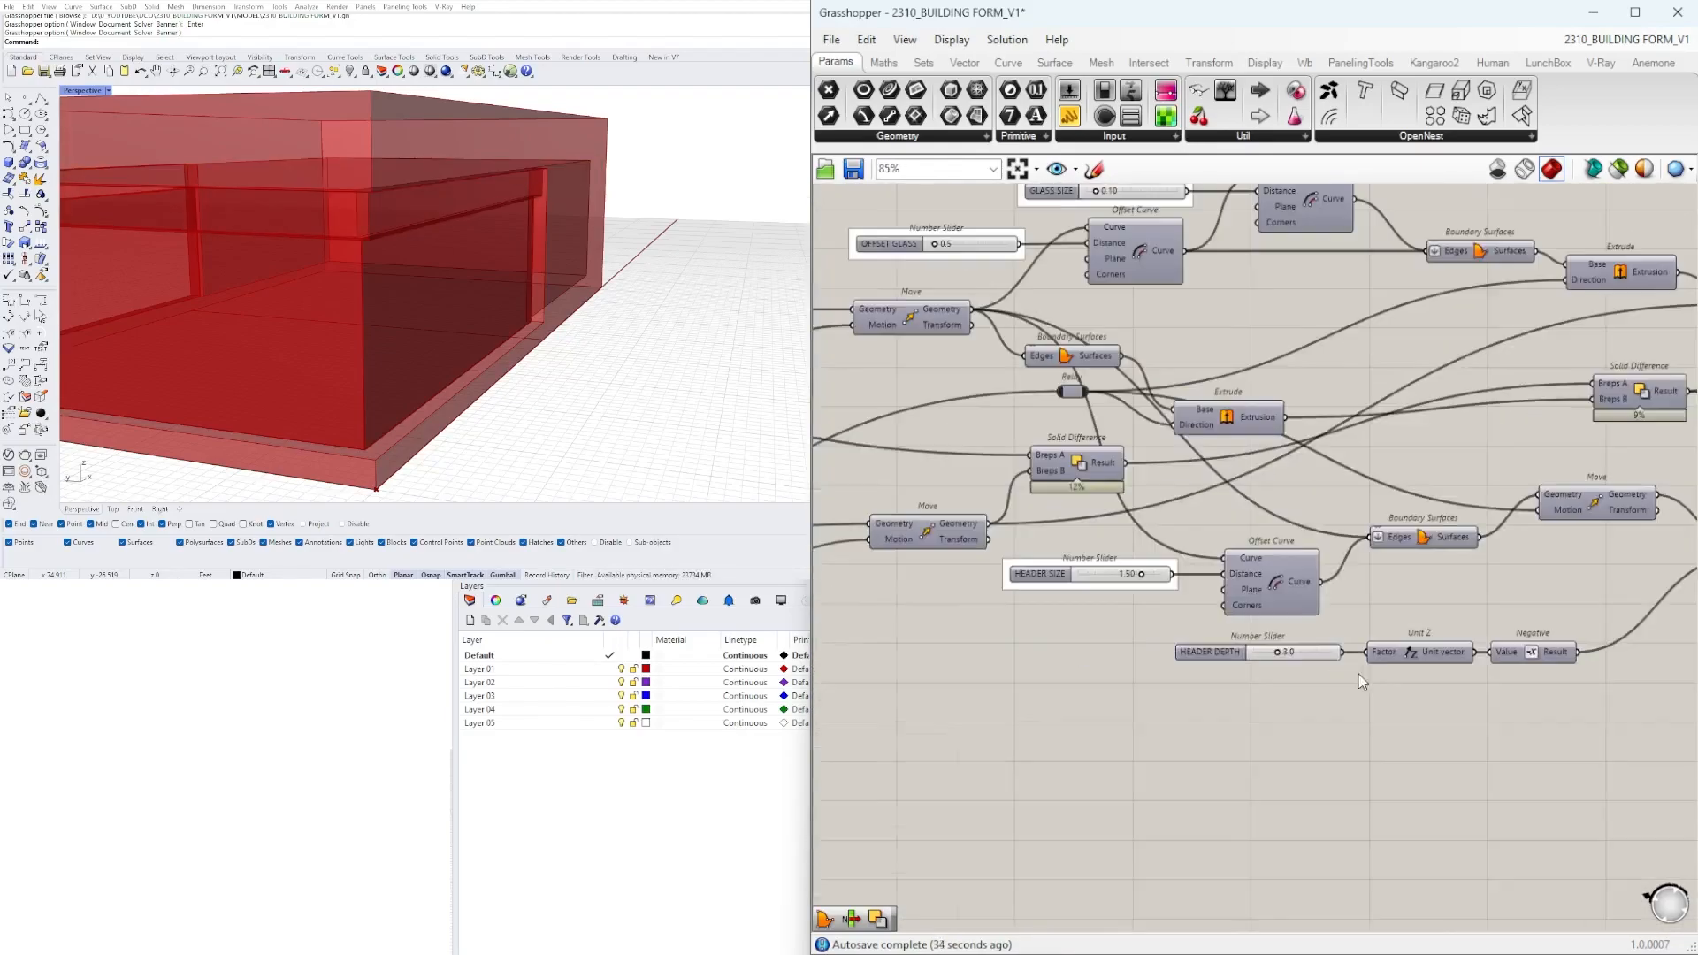
right_click(1136, 654)
double_click(1217, 663)
text(HEIGHT)
key(Return)
Add a Custom Preview component, connect the FORM container to its geometry input and place it above the output containers.
right_drag(1540, 530, 984, 625)
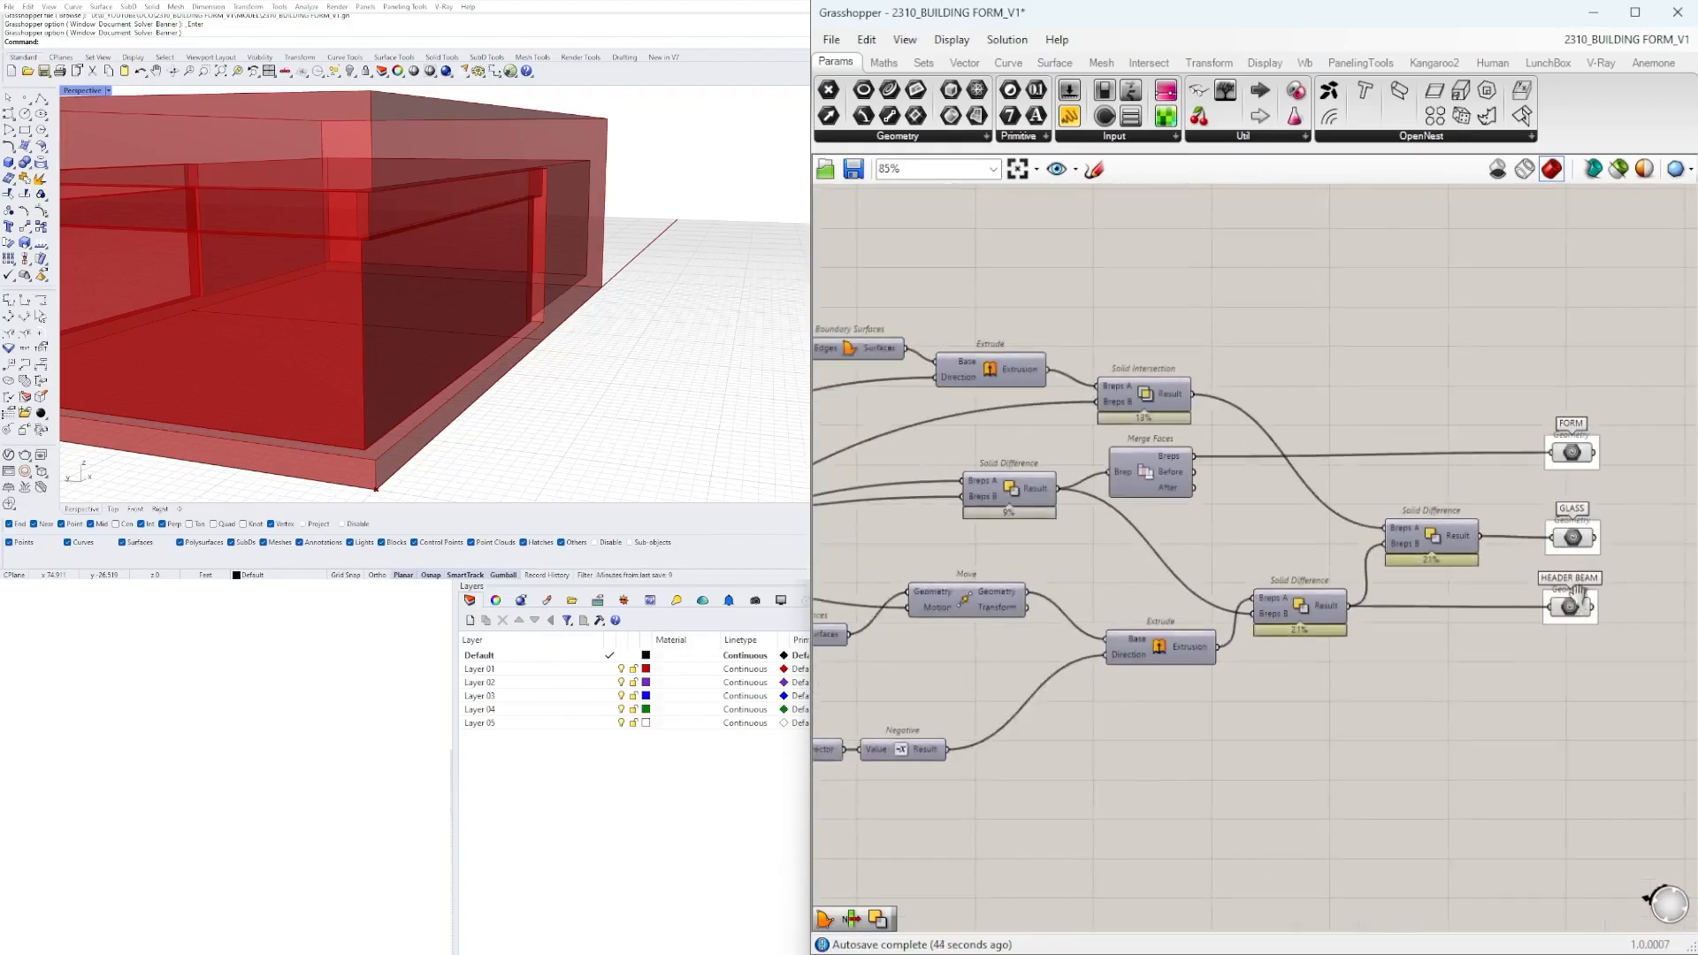
scroll(422, 234, down, 3)
scroll(1383, 465, up, 3)
double_click(1441, 494)
text(CUST)
click(1420, 400)
drag(1238, 430, 1408, 488)
drag(1450, 495, 1435, 343)
Add a Colour Swatch, connect it to the Custom Preview's material input and set its colour to white.
double_click(1229, 325)
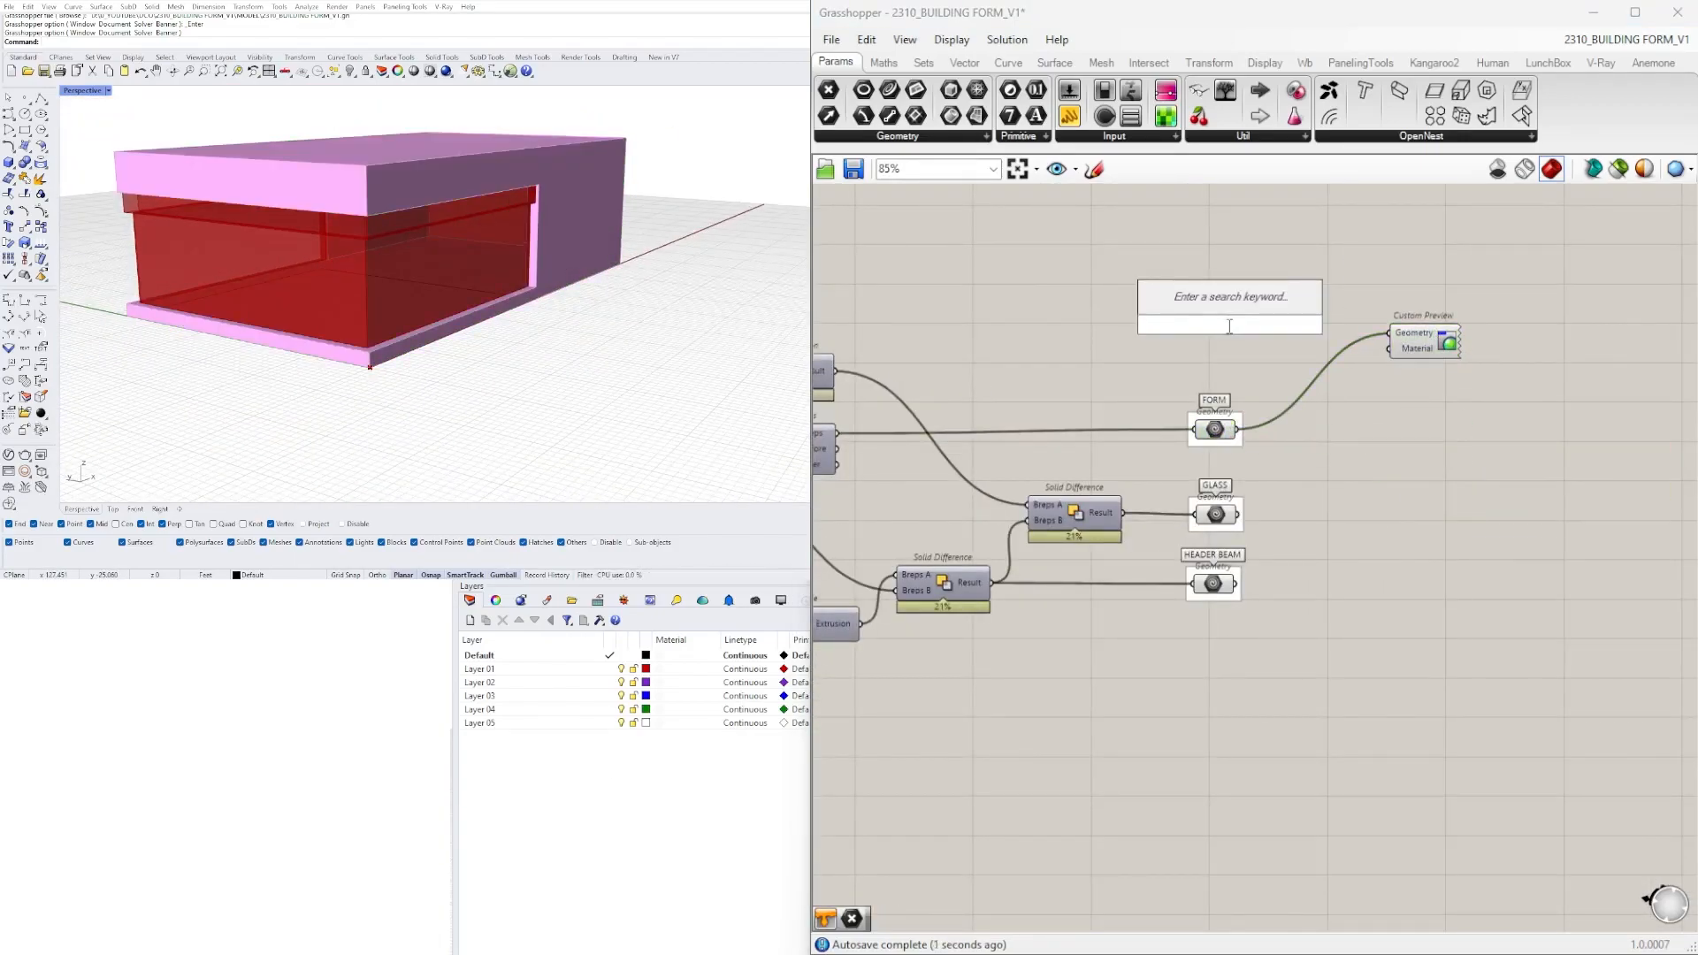
text(SWATCH)
key(Return)
scroll(1241, 294, up, 3)
drag(1286, 397, 1490, 394)
click(1429, 283)
scroll(1010, 446, down, 2)
right_click(1357, 393)
mouse_move(1422, 449)
click(1628, 492)
Move the Colour Swatch and Custom Preview pair below the HEADER BEAM container.
drag(1446, 310, 1115, 434)
drag(1381, 411, 1381, 800)
click(1350, 736)
drag(1123, 800, 1201, 800)
scroll(1203, 793, up, 2)
right_drag(1203, 793, 1203, 613)
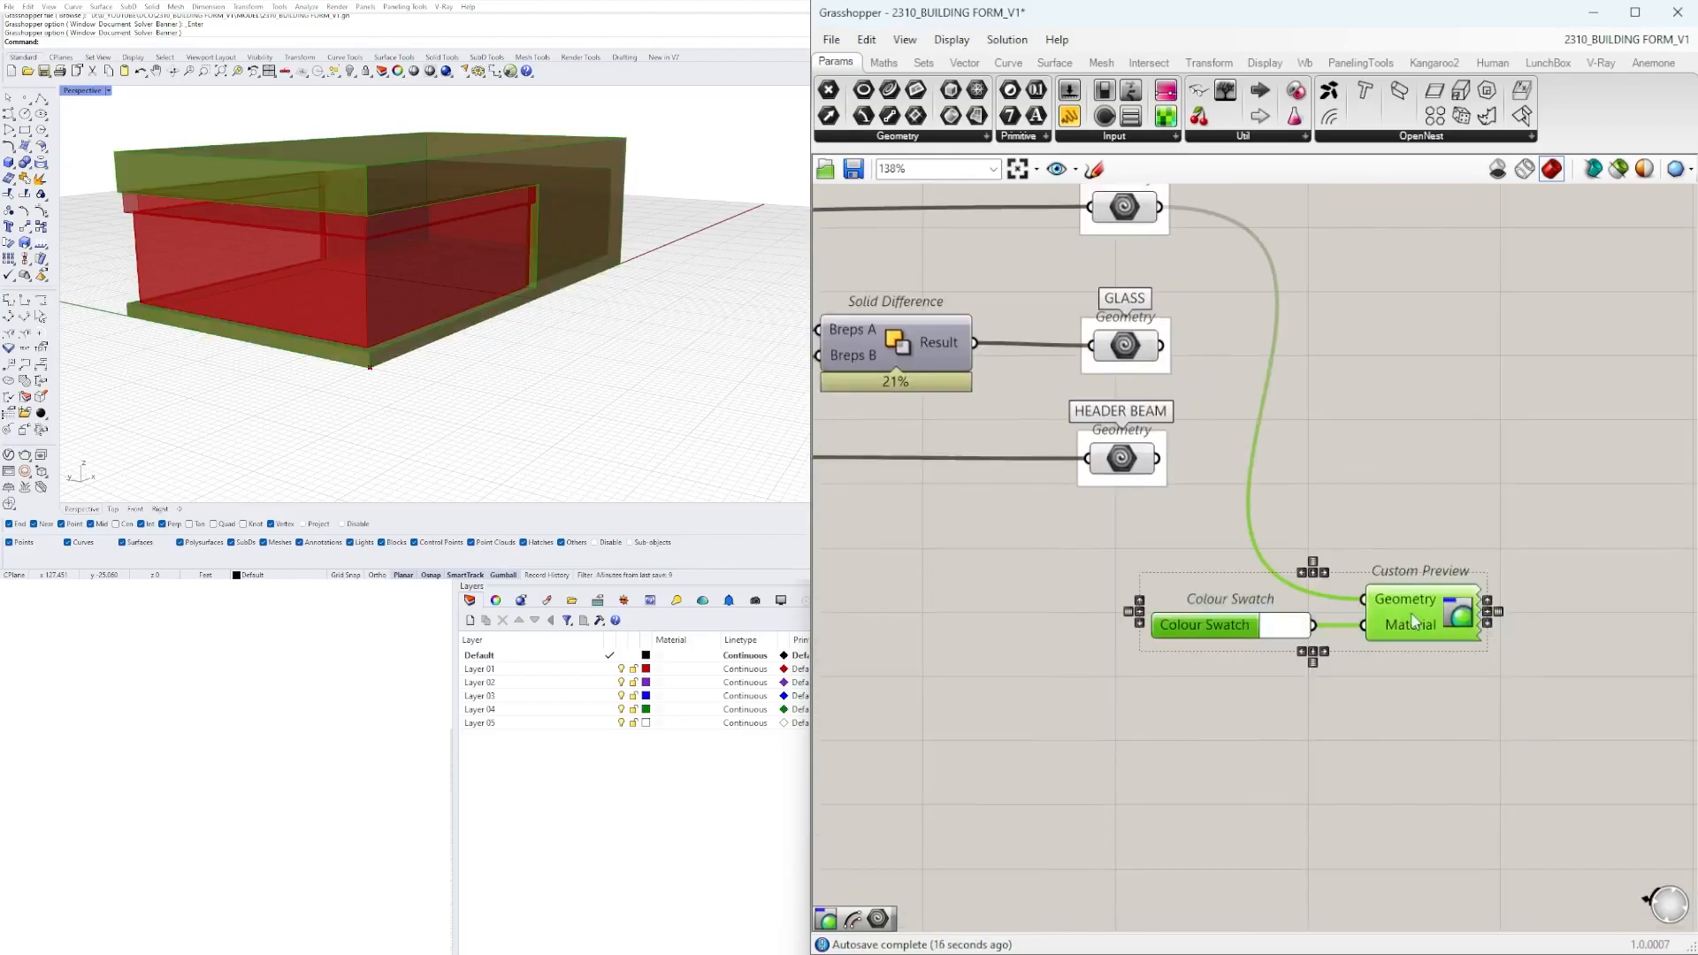
Duplicate the swatch and preview pair twice, hide the geometry wires and feed the copies from GLASS and HEADER BEAM.
alt+drag(1398, 619, 1398, 691)
alt+drag(1422, 694, 1425, 768)
drag(1543, 548, 1325, 829)
click(1308, 838)
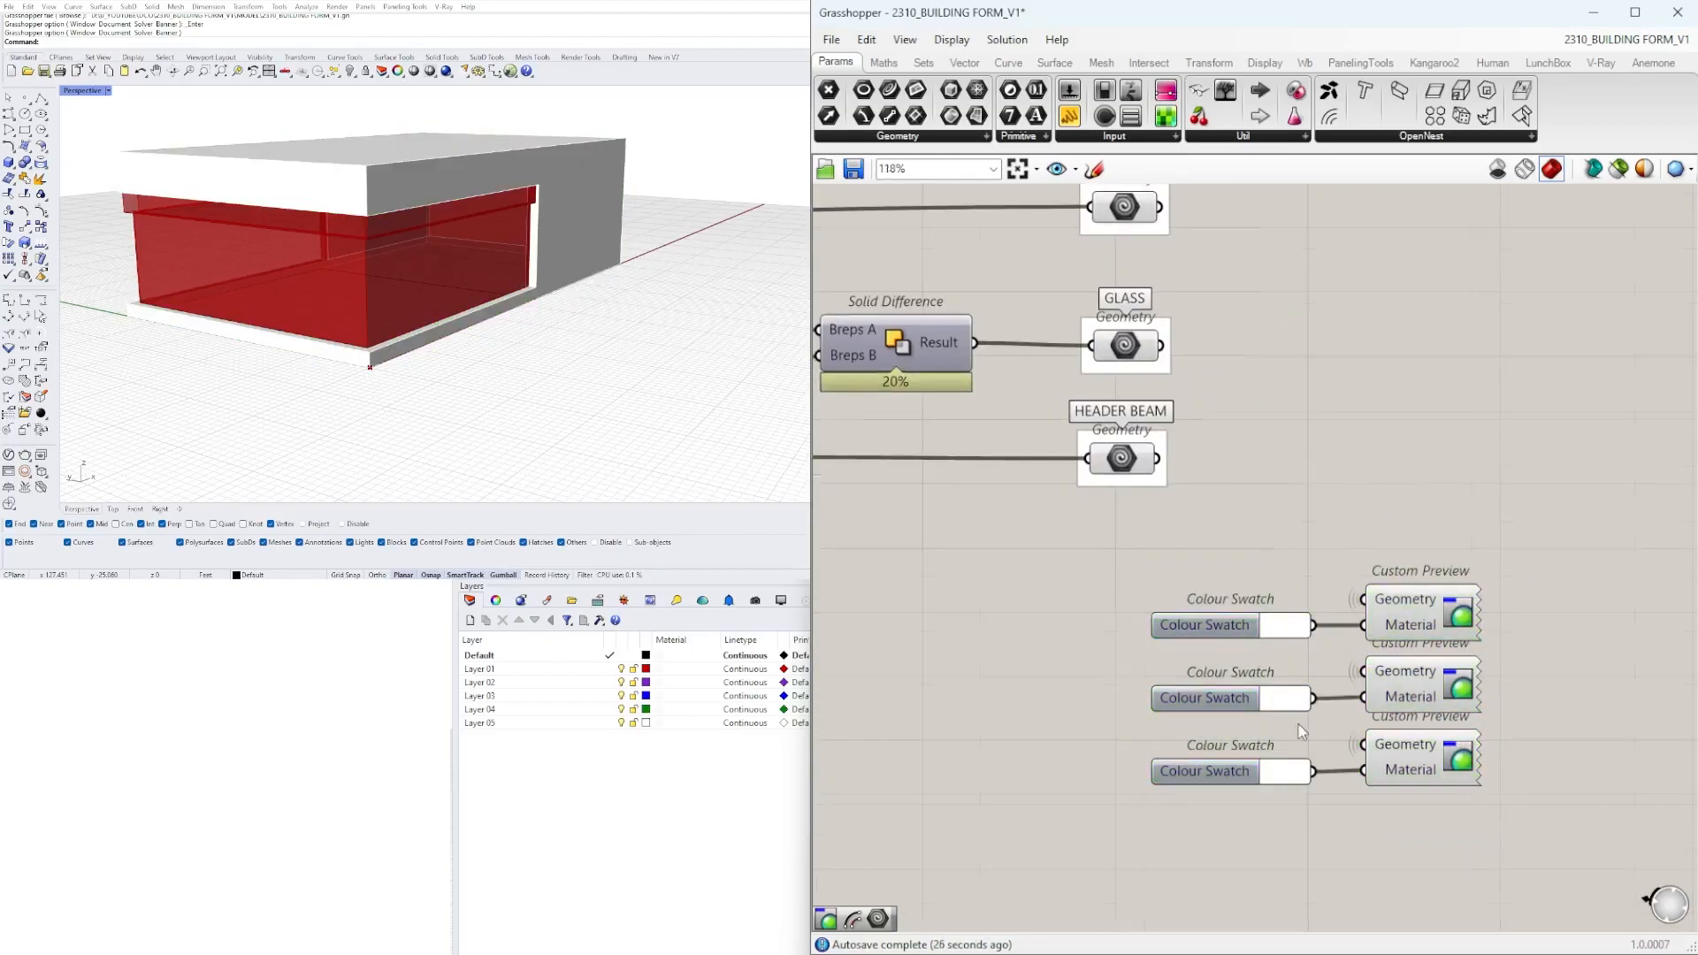
scroll(1298, 708, up, 2)
Set the glass preview's swatch to a light, semi-transparent teal with a hue of 165°.
click(1299, 707)
click(1352, 814)
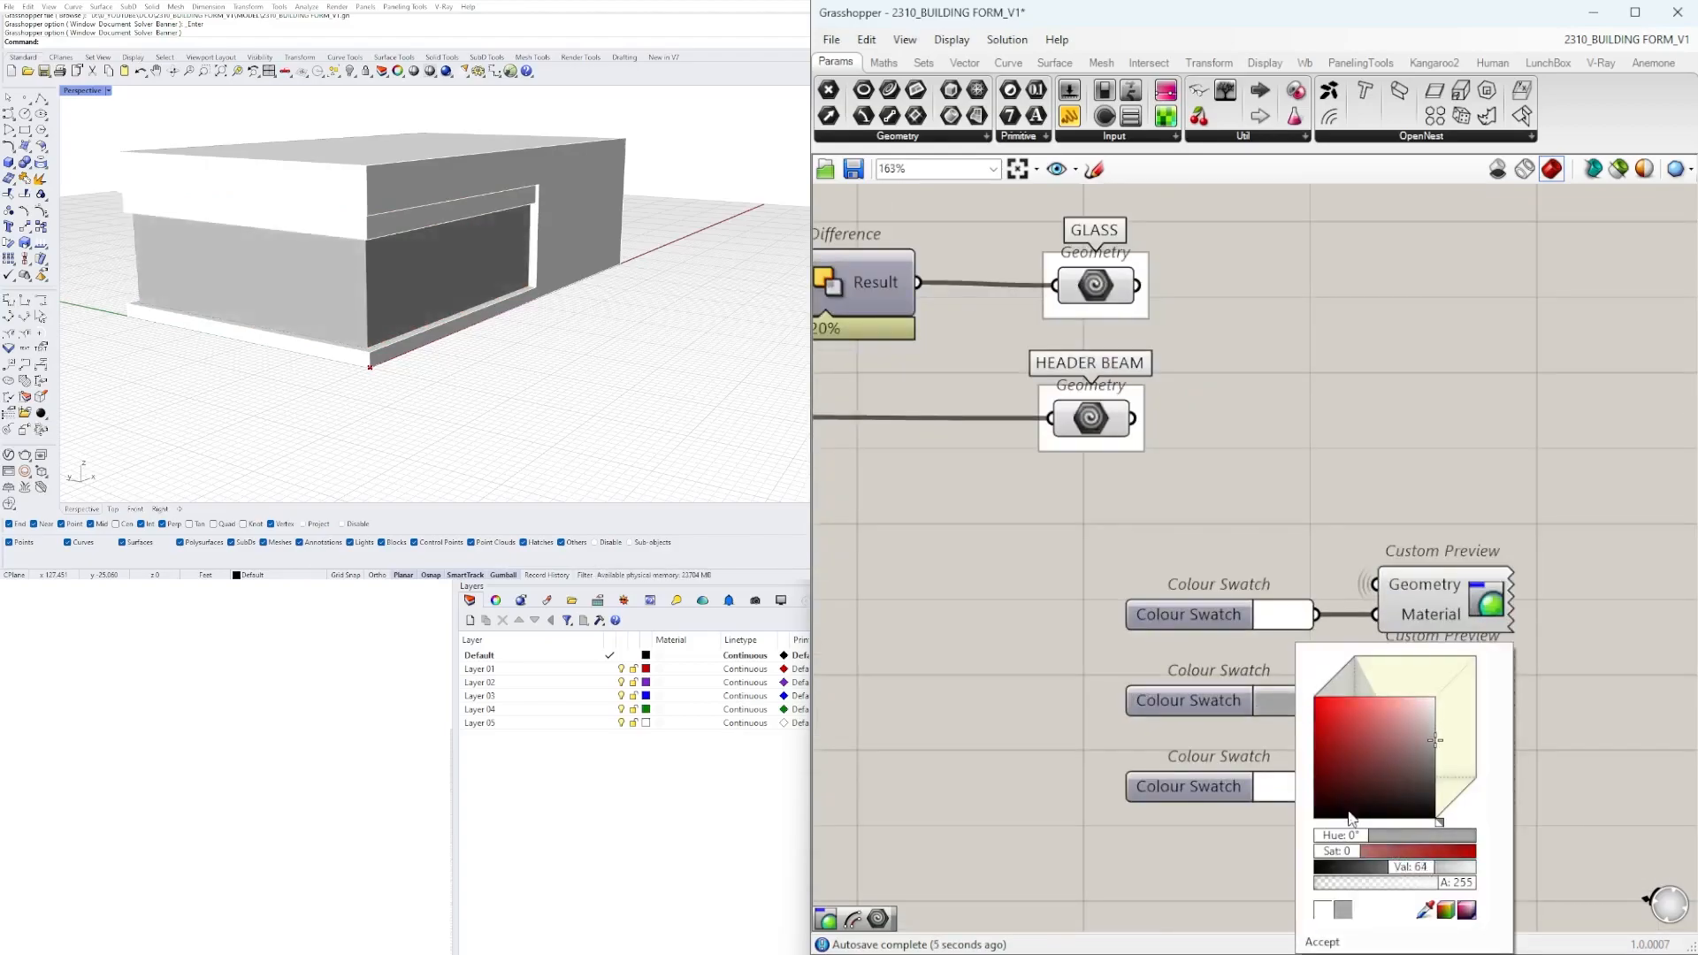
click(1411, 678)
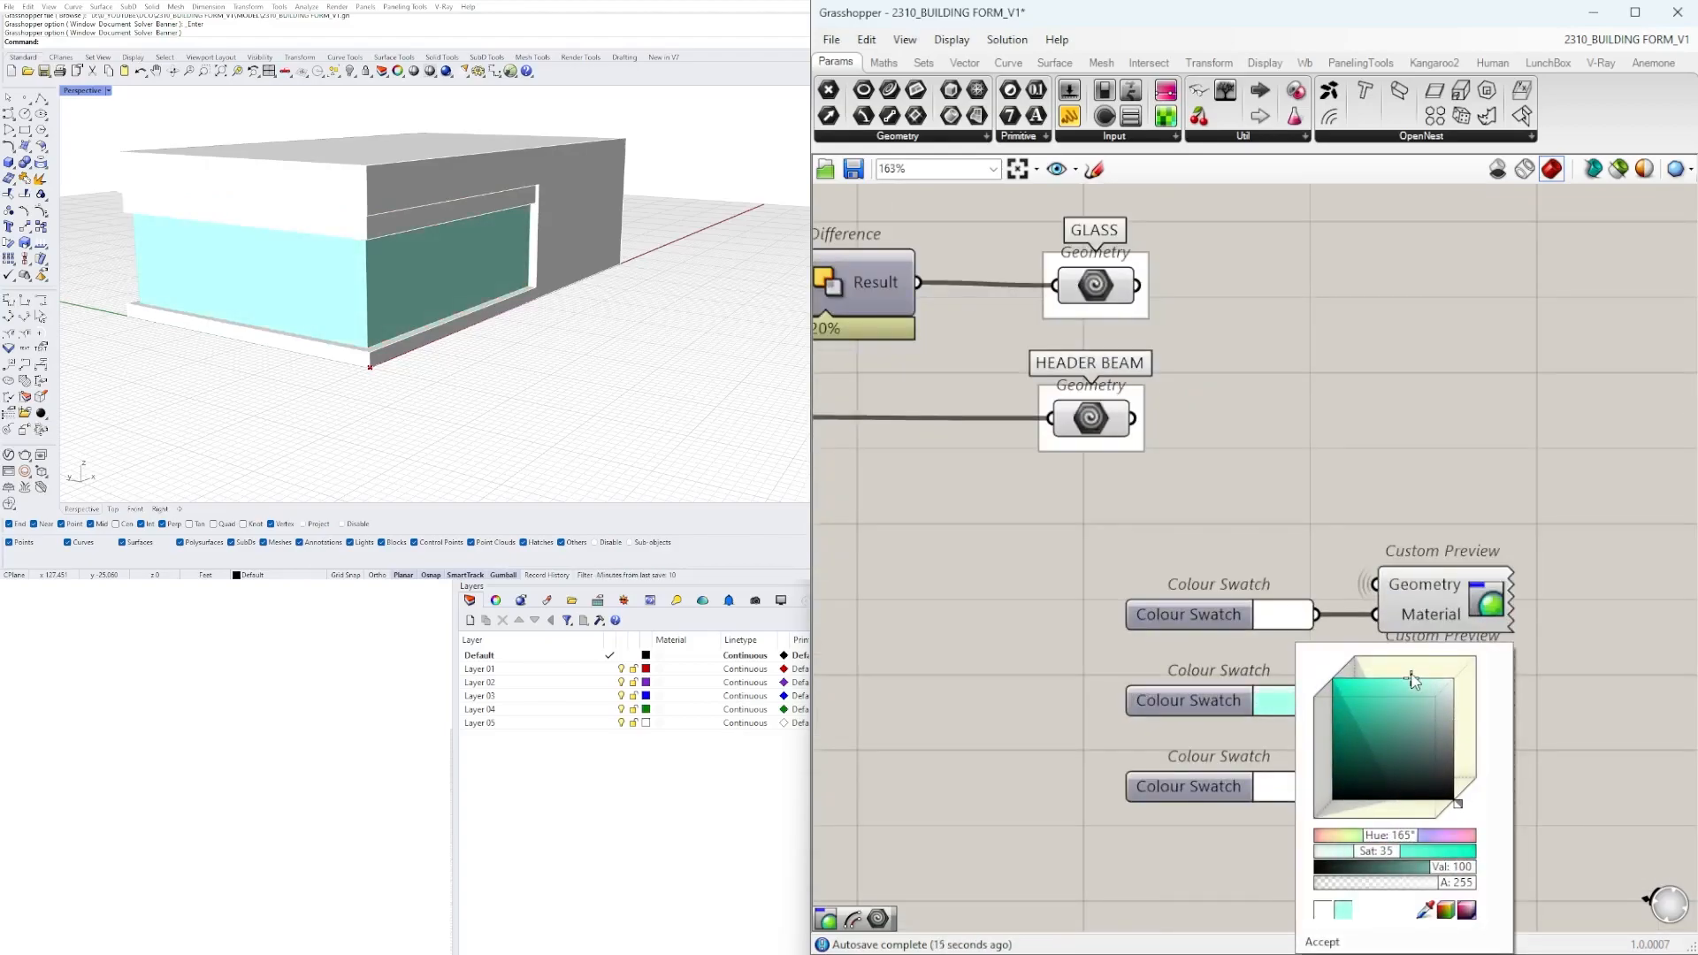
click(1425, 883)
drag(1385, 855, 1412, 854)
drag(1445, 884, 1408, 884)
click(1322, 942)
Set the header beam's swatch to grey and the form's swatch to a very light tone.
click(1287, 786)
click(1445, 752)
click(1312, 942)
scroll(559, 265, down, 4)
right_drag(556, 267, 594, 265)
scroll(594, 265, up, 3)
click(1296, 613)
click(1442, 678)
click(1329, 904)
mouse_move(728, 342)
right_down()
mouse_move(628, 334)
mouse_move(708, 340)
right_up()
Reduce the FORM SUBTRACTION SIZE slider to shorten the glazed cut-out.
scroll(1259, 651, down, 10)
scroll(1145, 500, up, 10)
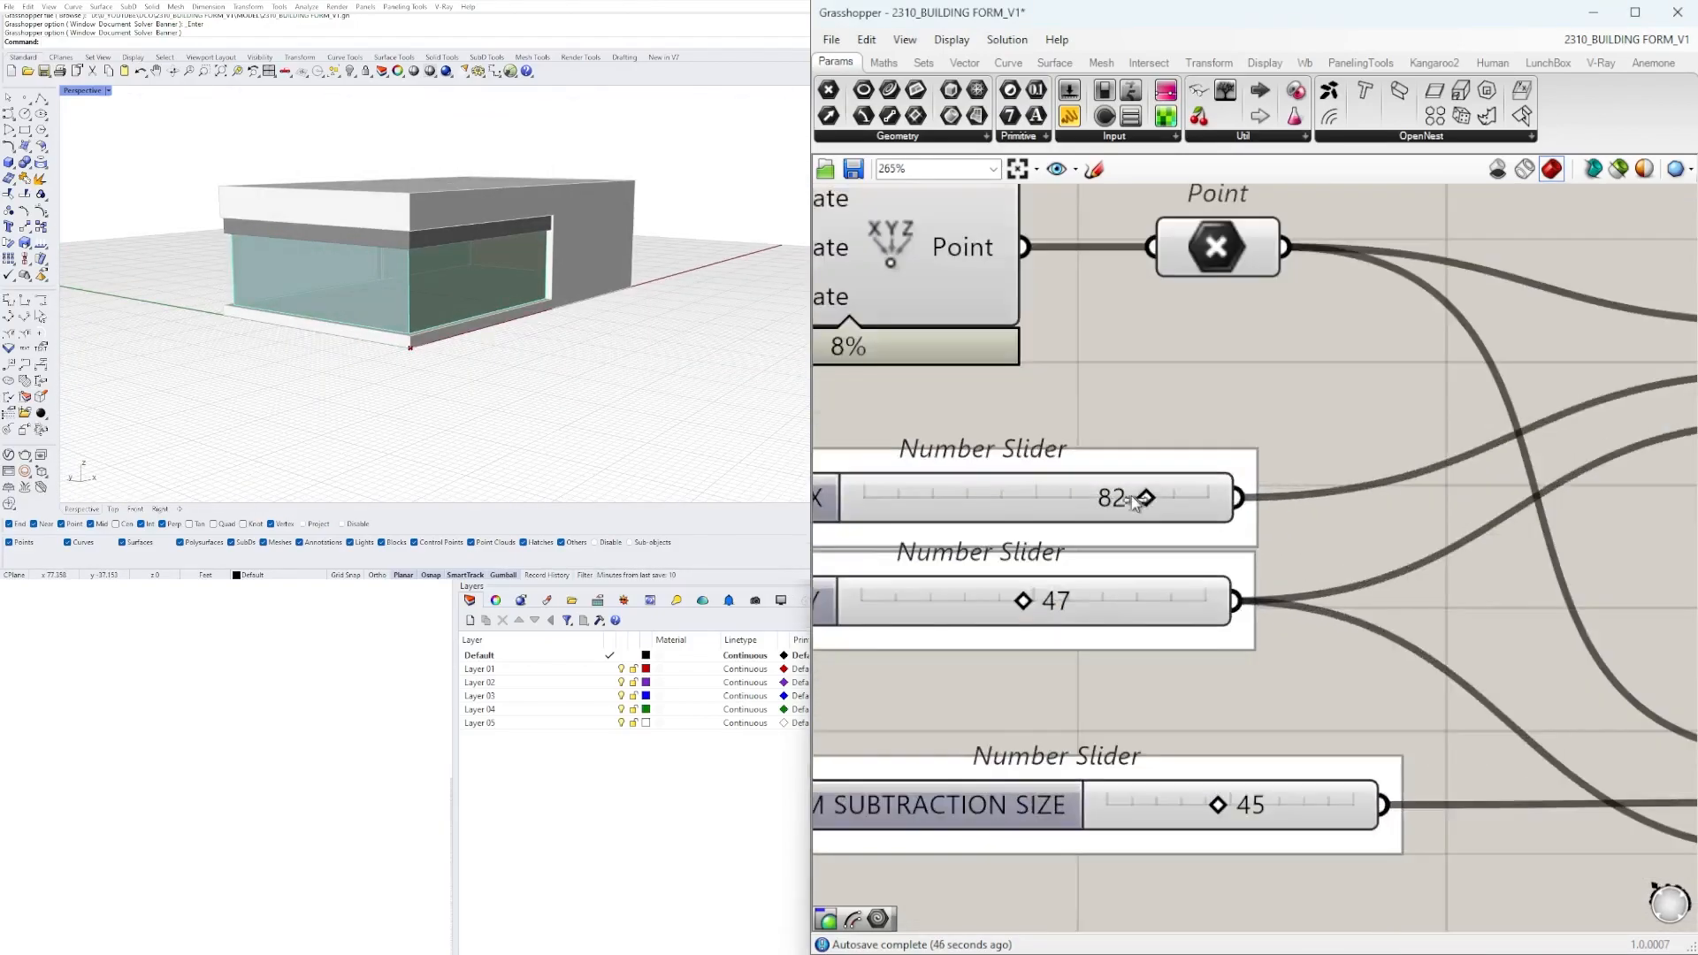
right_drag(1194, 743, 1293, 561)
drag(1317, 625, 1285, 625)
scroll(1284, 624, down, 5)
Set the form's offset distance slider that feeds the Negative component to 2.00.
right_drag(1609, 477, 1149, 515)
scroll(962, 373, up, 6)
drag(920, 376, 998, 393)
text(1)
key(Return)
scroll(416, 291, up, 5)
right_drag(416, 291, 649, 277)
scroll(531, 275, down, 6)
key(Return)
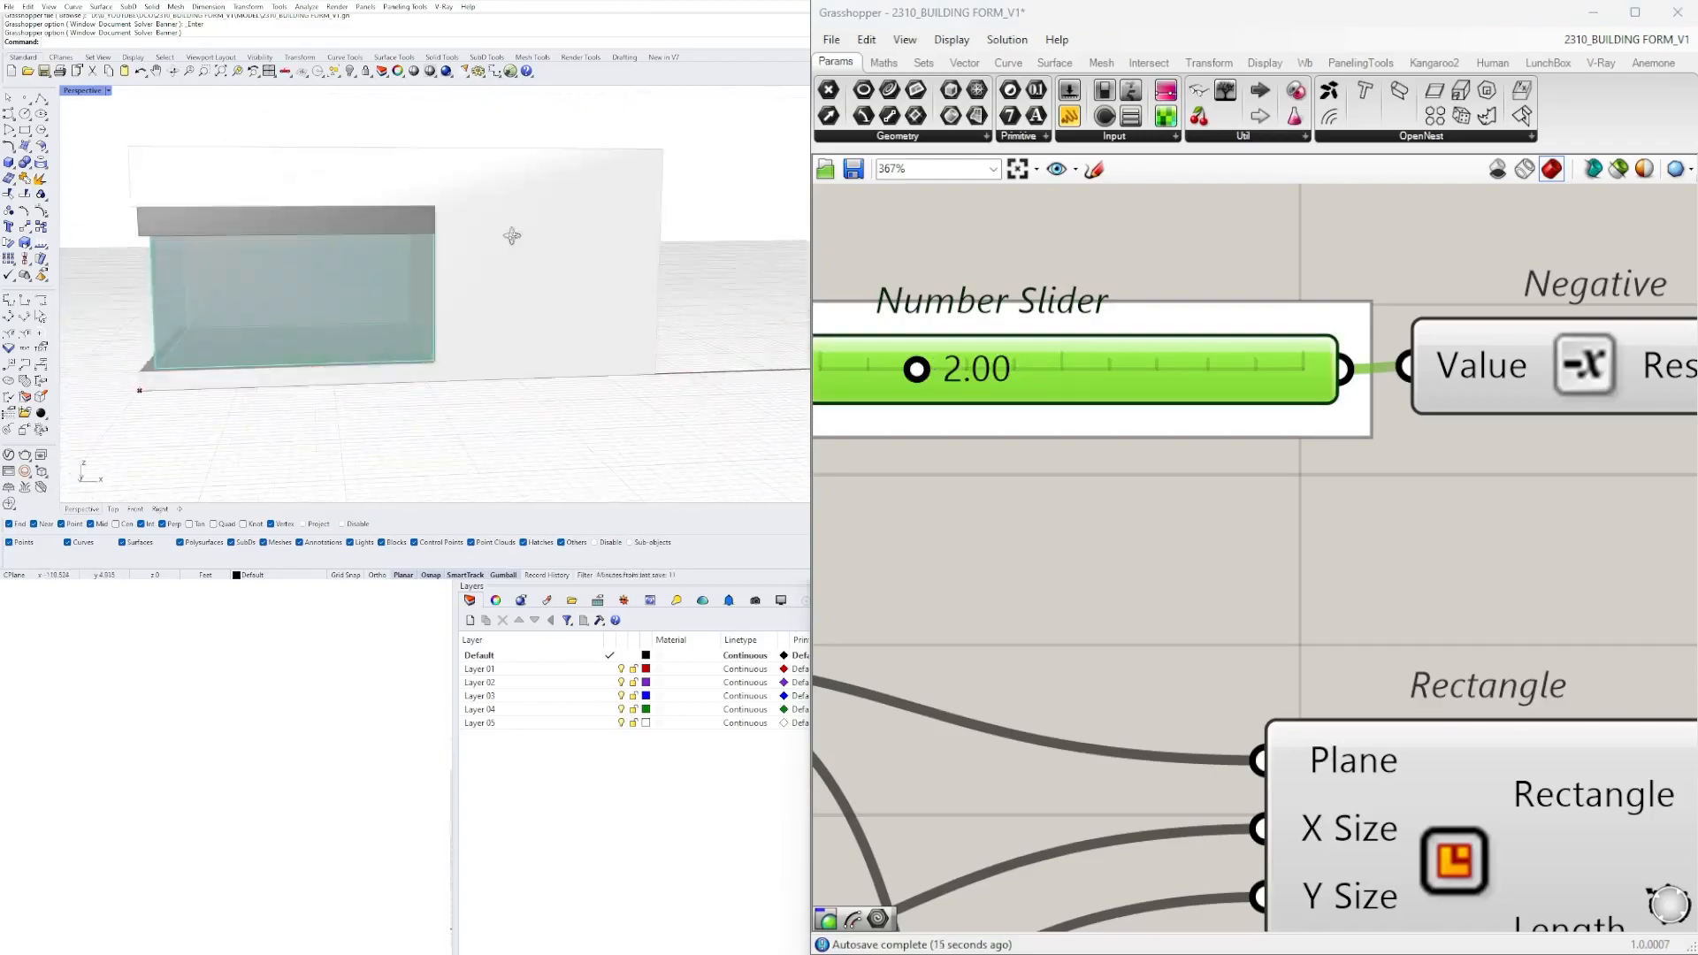
Rename the main form's extrusion height slider BUILDING HEIGHT.
scroll(1281, 593, down, 4)
scroll(1280, 592, up, 3)
right_click(950, 599)
text(BUILDING HEIGHT)
key(Return)
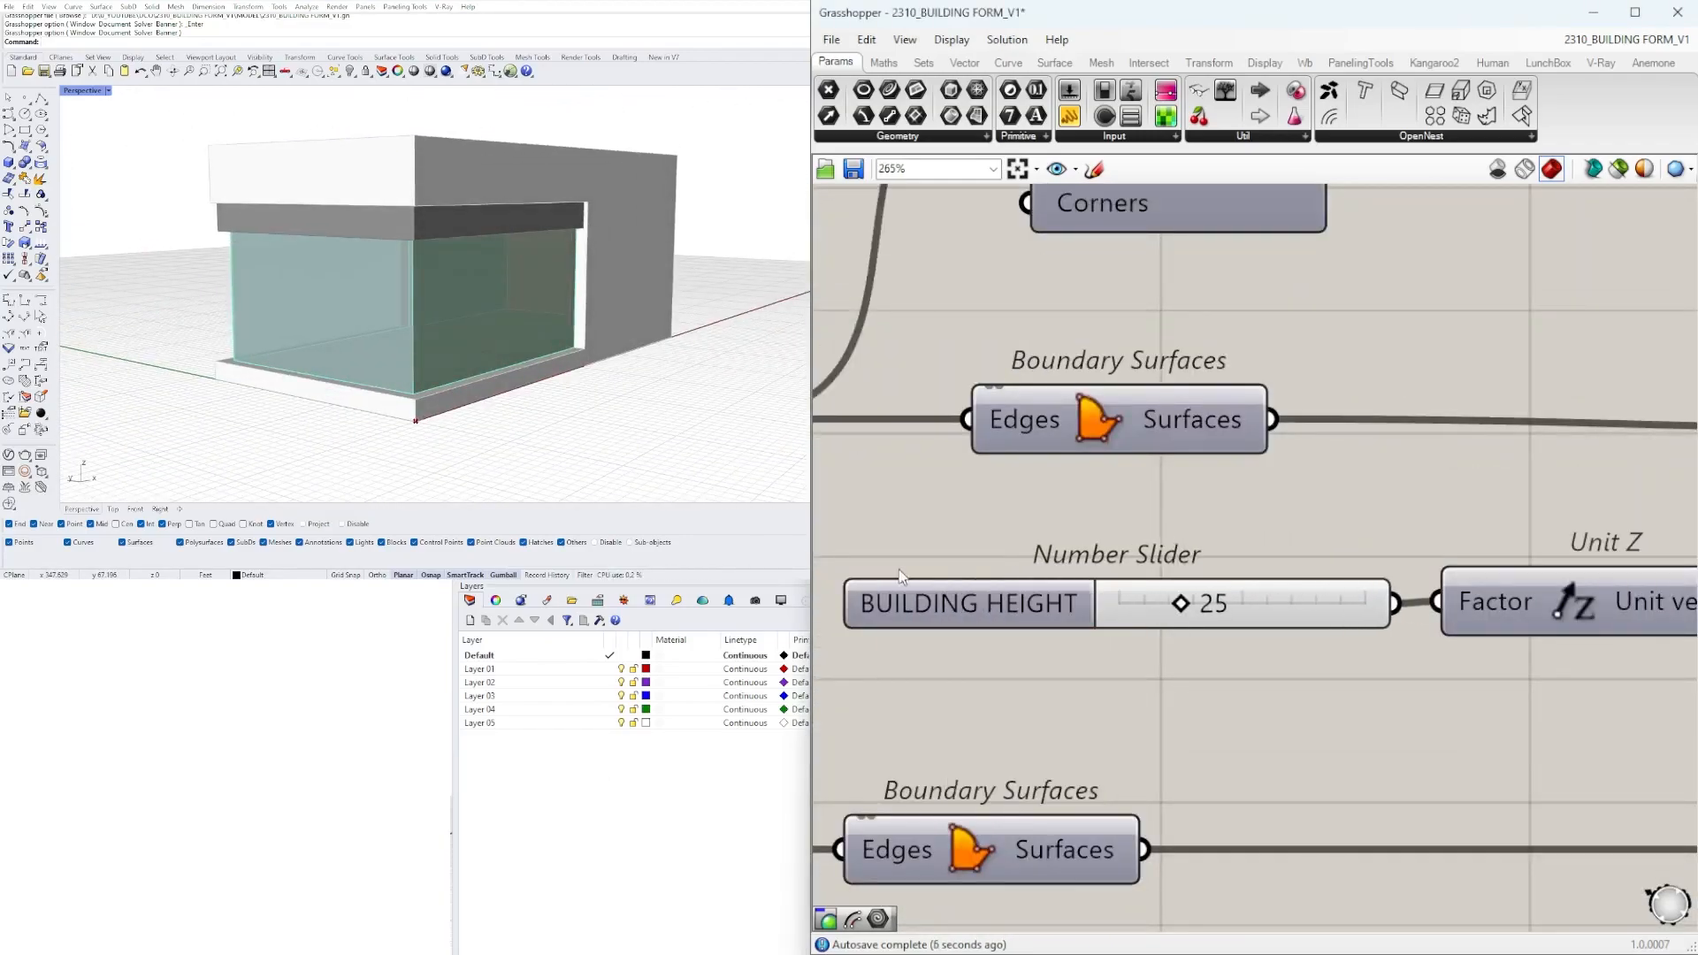
Adjust the next number slider of the building definition and set its value to exactly 2.
scroll(986, 637, down, 5)
scroll(986, 637, up, 6)
scroll(1045, 635, down, 4)
scroll(1229, 698, up, 4)
drag(1207, 695, 1231, 698)
double_click(1233, 699)
text(2)
key(Return)
Adjust the one-decimal number slider to 0.9 while checking the glass edge beneath the header beam up close.
scroll(1236, 700, down, 6)
scroll(1150, 471, up, 8)
scroll(1148, 471, down, 6)
scroll(1229, 433, up, 6)
scroll(1091, 568, down, 3)
scroll(971, 610, up, 6)
drag(998, 621, 1096, 622)
scroll(633, 262, up, 10)
right_drag(633, 261, 707, 256)
drag(1090, 617, 1035, 618)
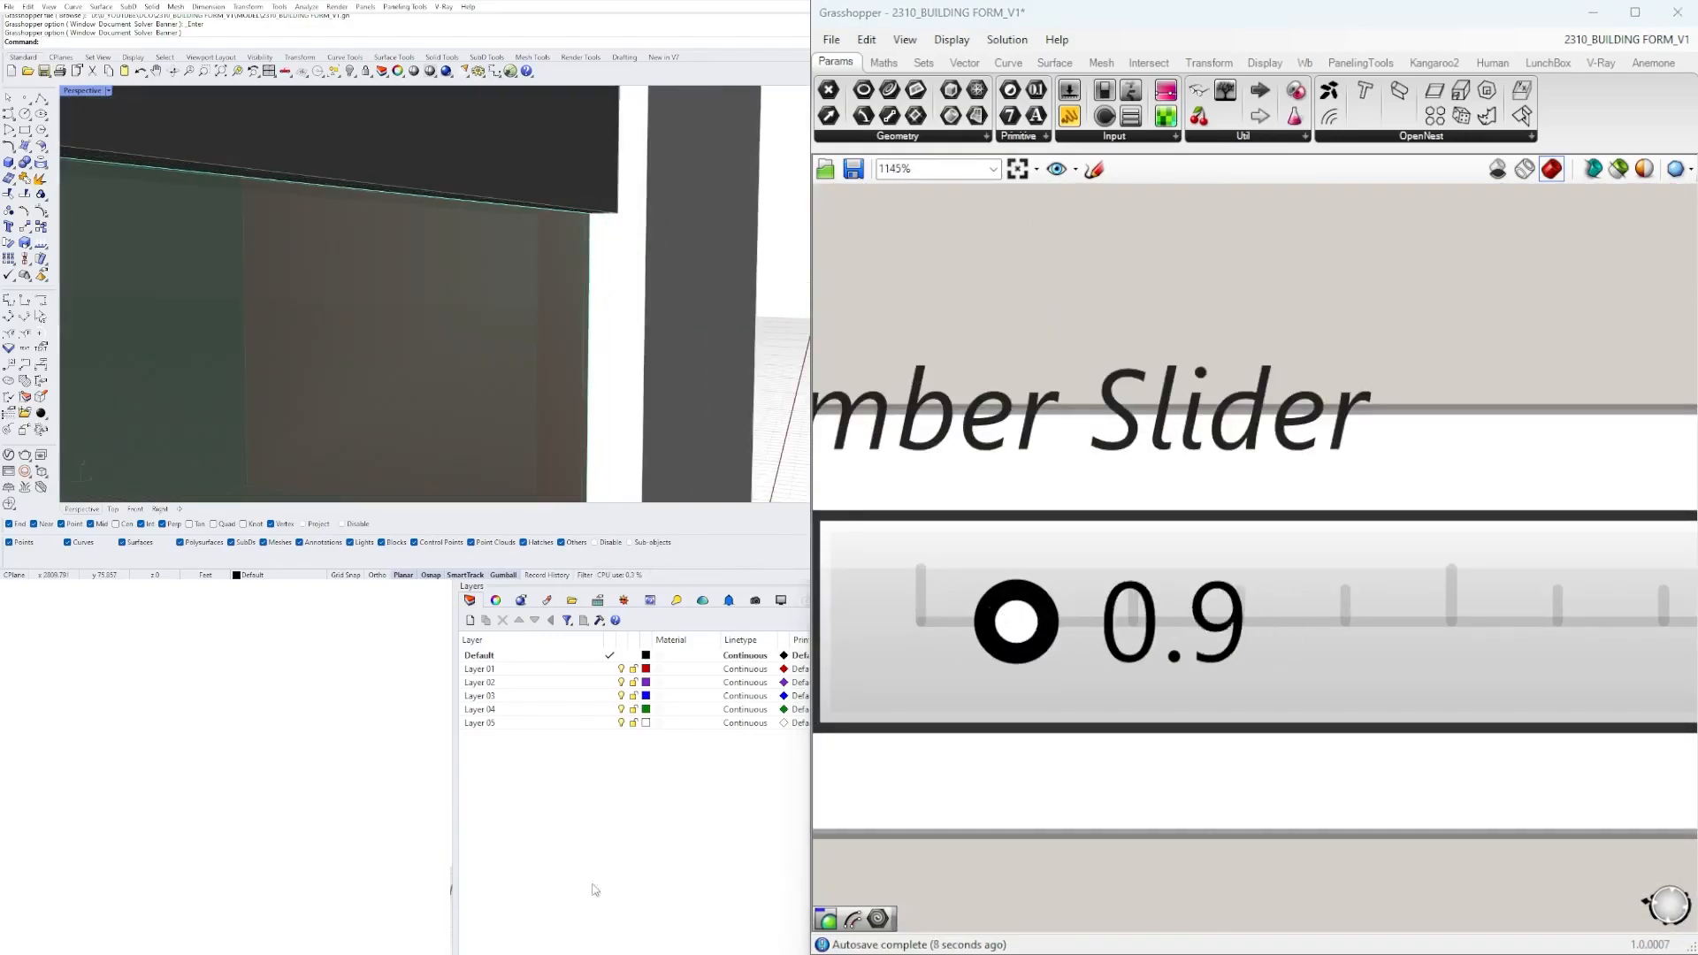
Try a different value on the number slider reading 1.80 while viewing the whole glazed corner, and undo the change.
scroll(435, 387, down, 10)
right_drag(435, 388, 531, 381)
scroll(435, 388, up, 5)
scroll(942, 574, down, 8)
scroll(1037, 385, down, 4)
scroll(1190, 717, up, 9)
right_drag(513, 292, 460, 291)
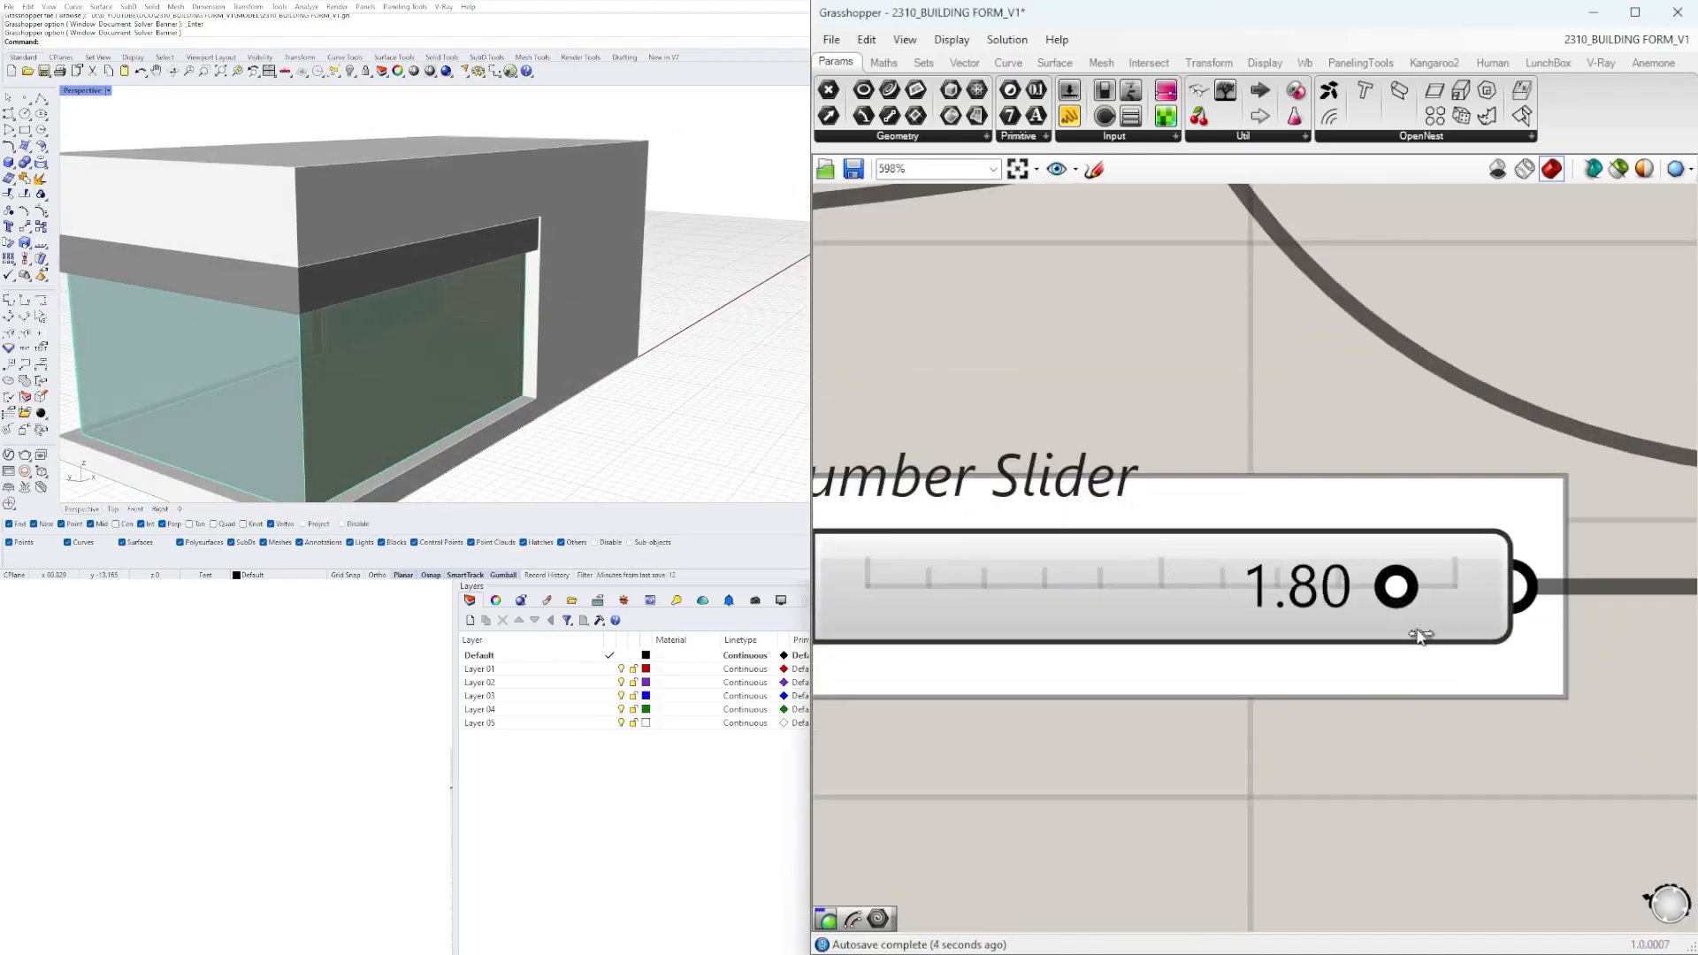
scroll(1368, 629, down, 2)
right_drag(1368, 629, 1445, 604)
key(ctrl+z)
Try a header height of 4.2 on the header beam and undo the change.
scroll(1389, 624, down, 7)
right_drag(1615, 743, 1320, 659)
scroll(1320, 659, up, 8)
drag(1320, 660, 1378, 660)
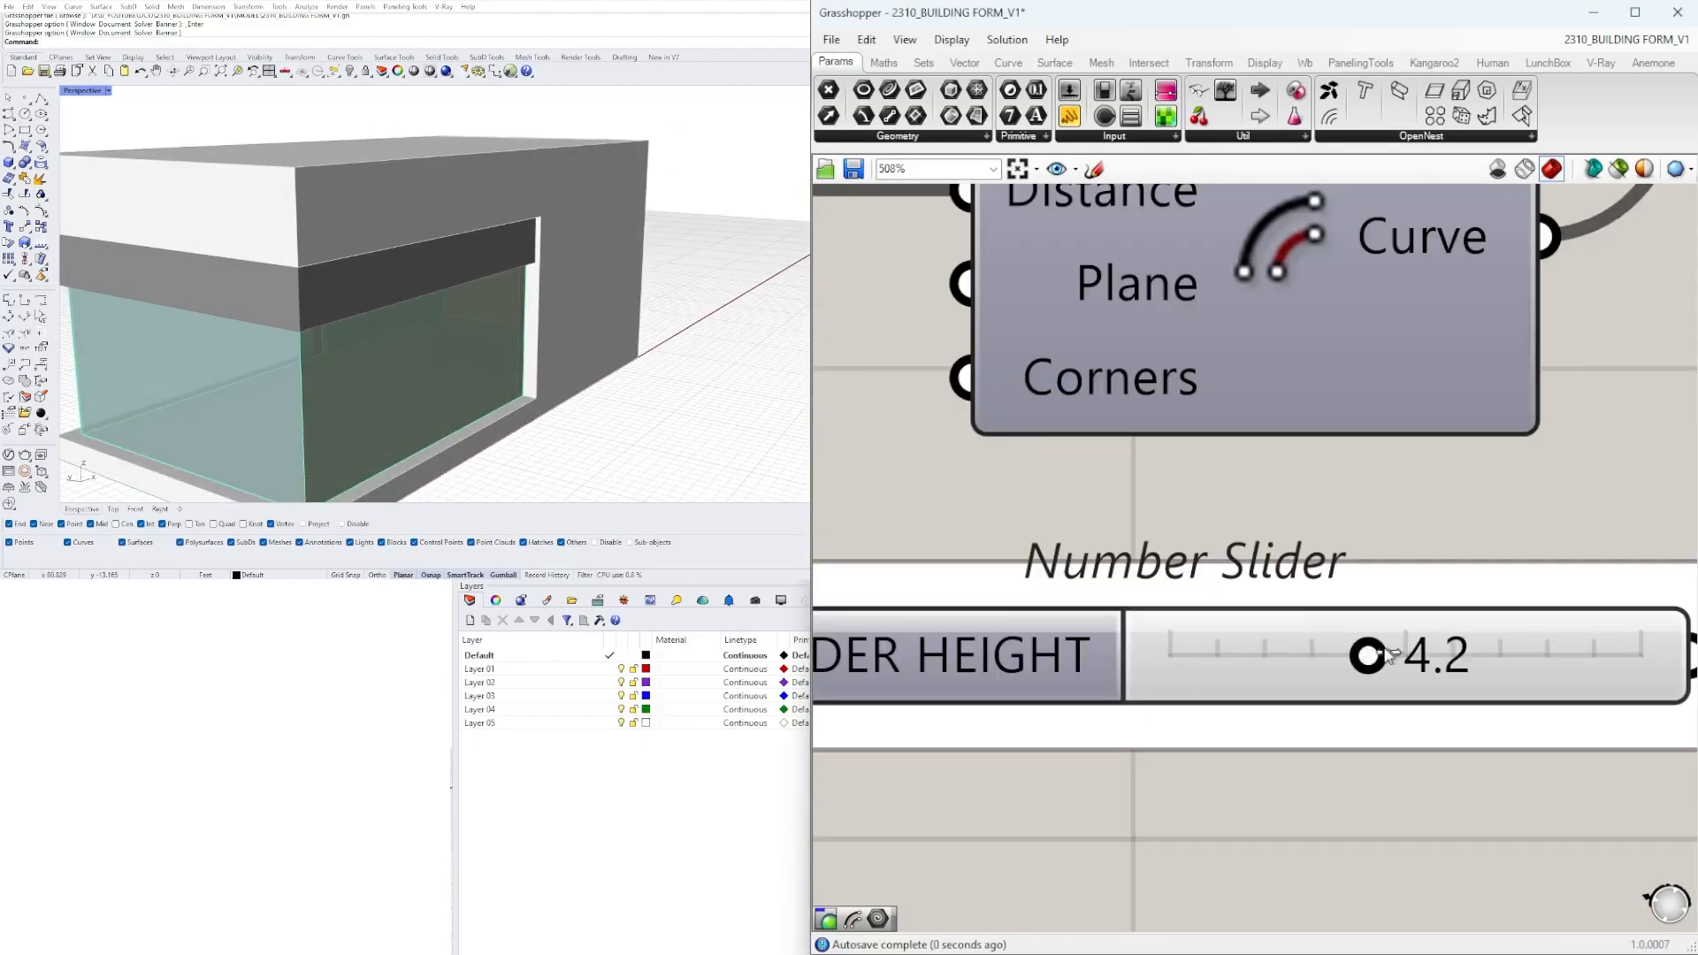
key(ctrl+z)
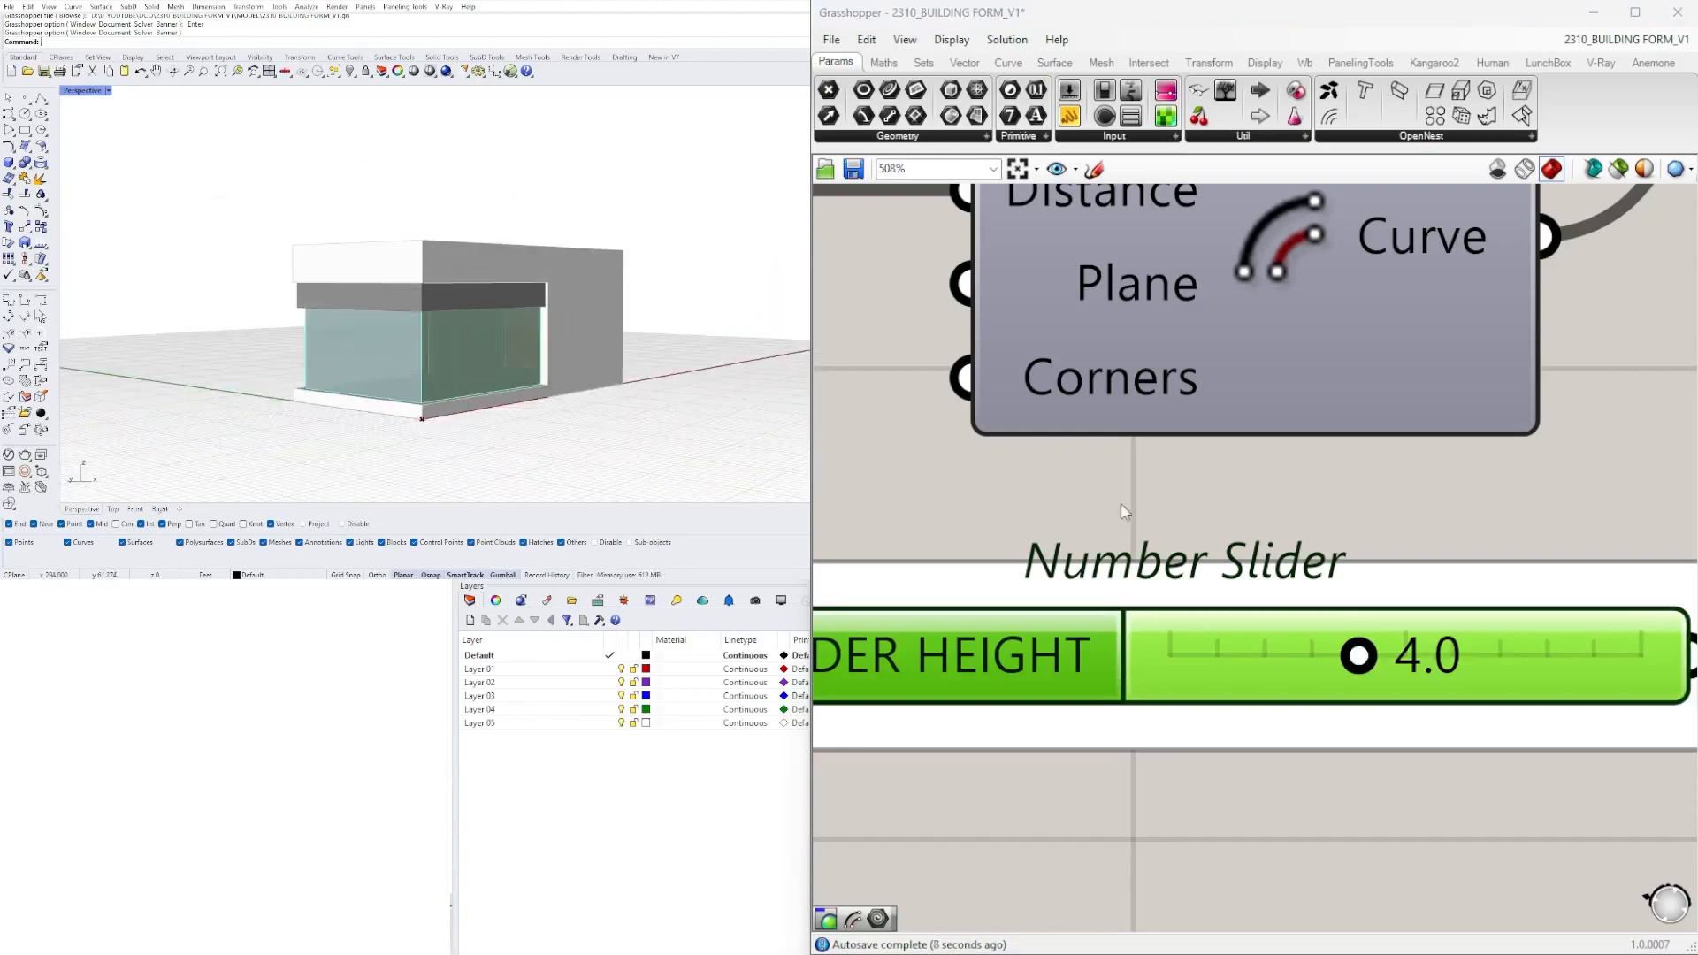
scroll(1122, 502, down, 10)
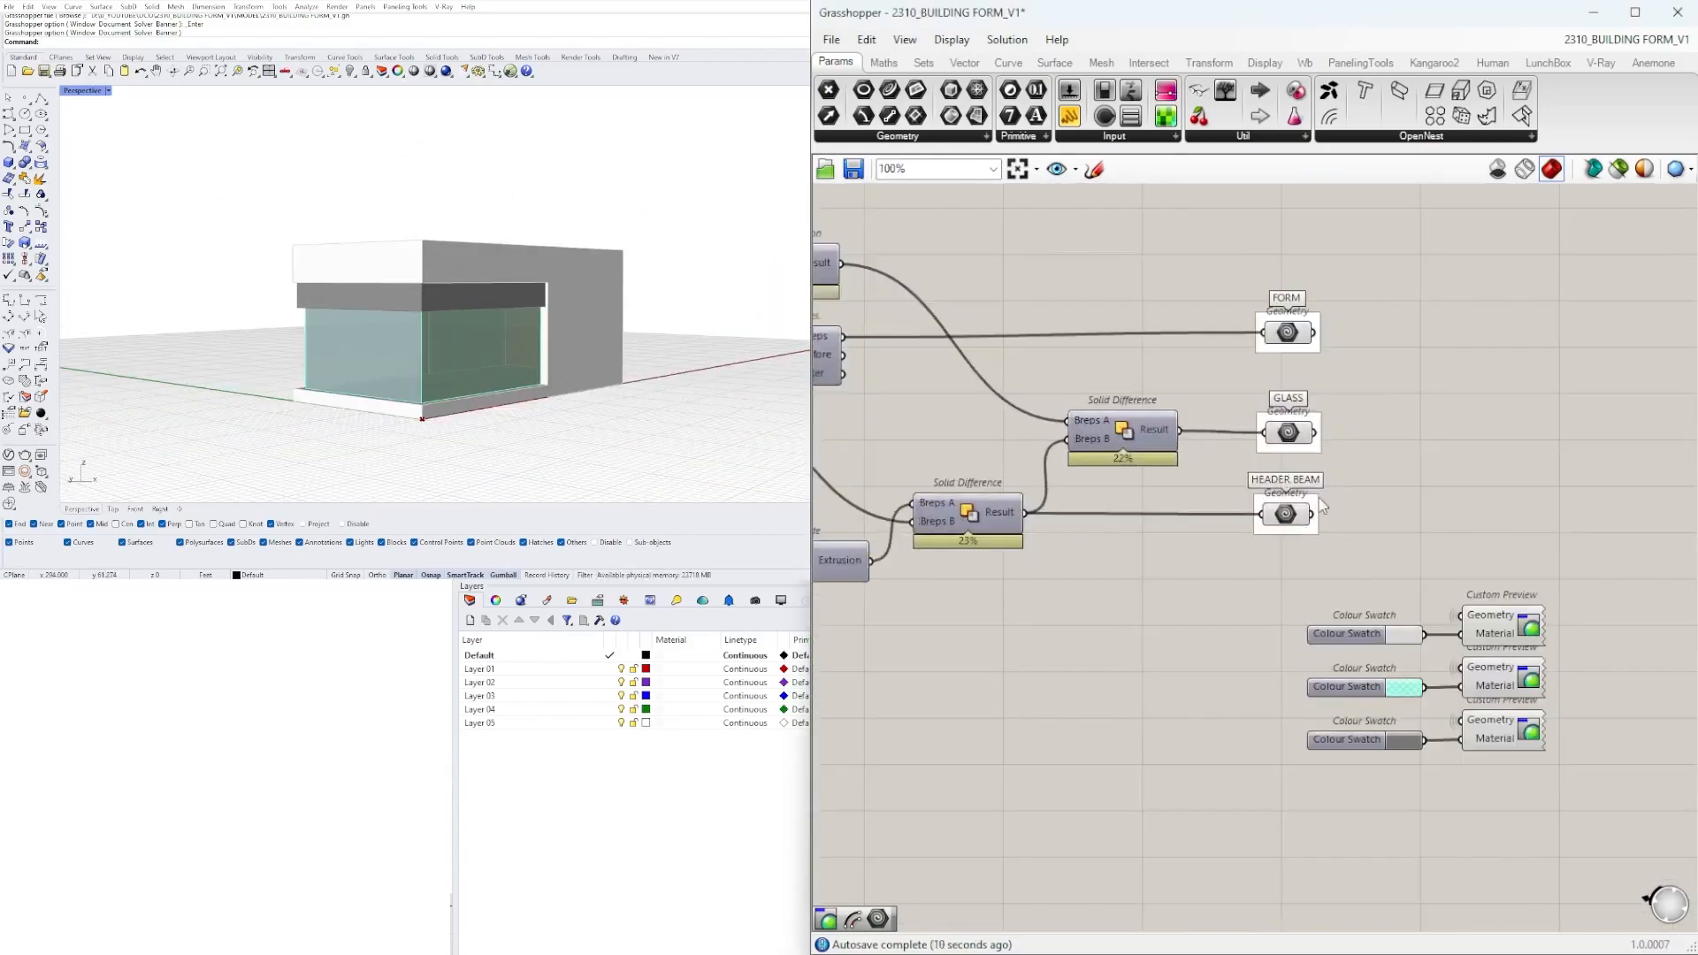
drag(1584, 779, 1519, 581)
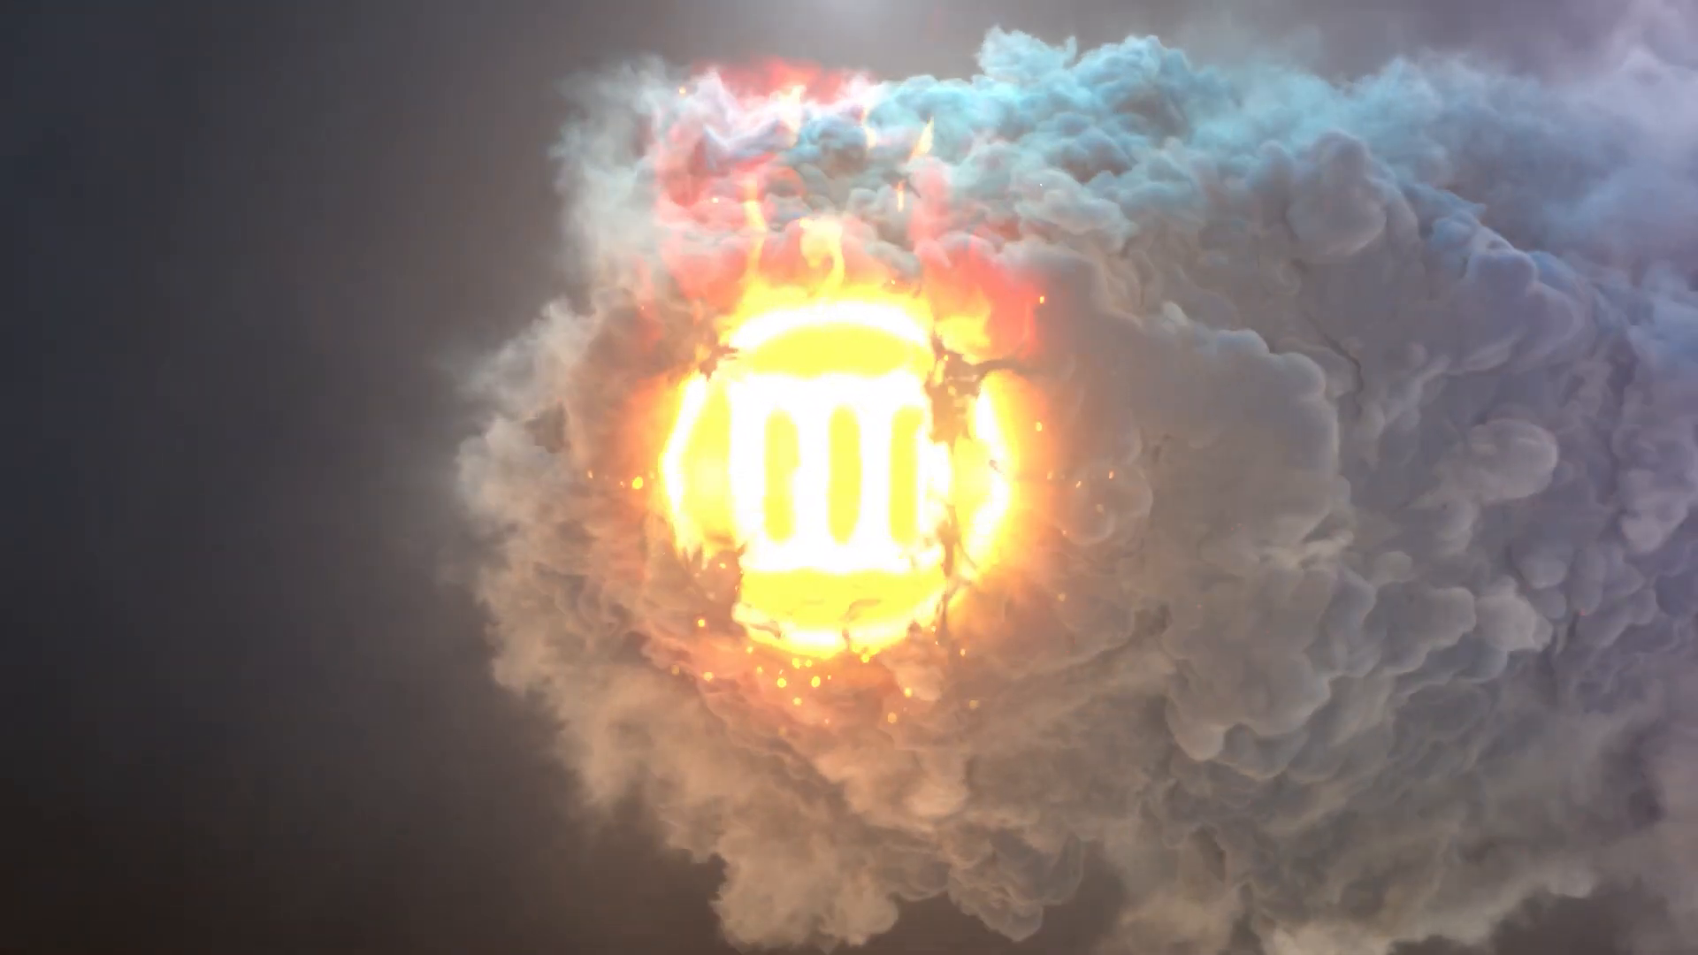